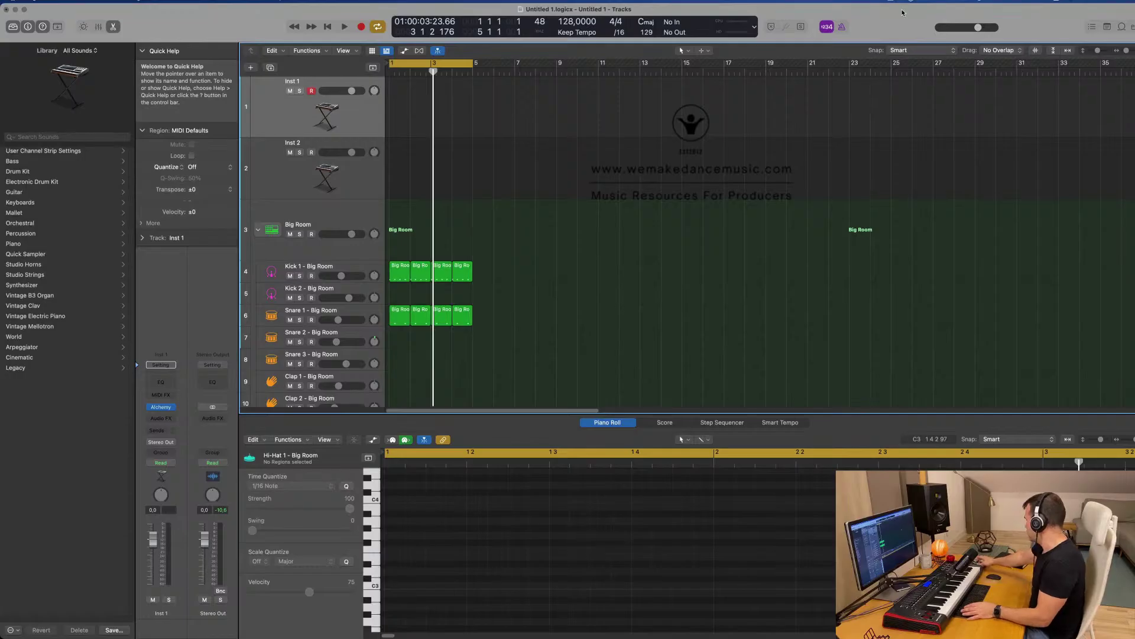
Play the drum loop and examine the note patterns in the Kick 1, Snare 1 and Hi-Hat 1 regions
{"action": "key", "text": "space"}
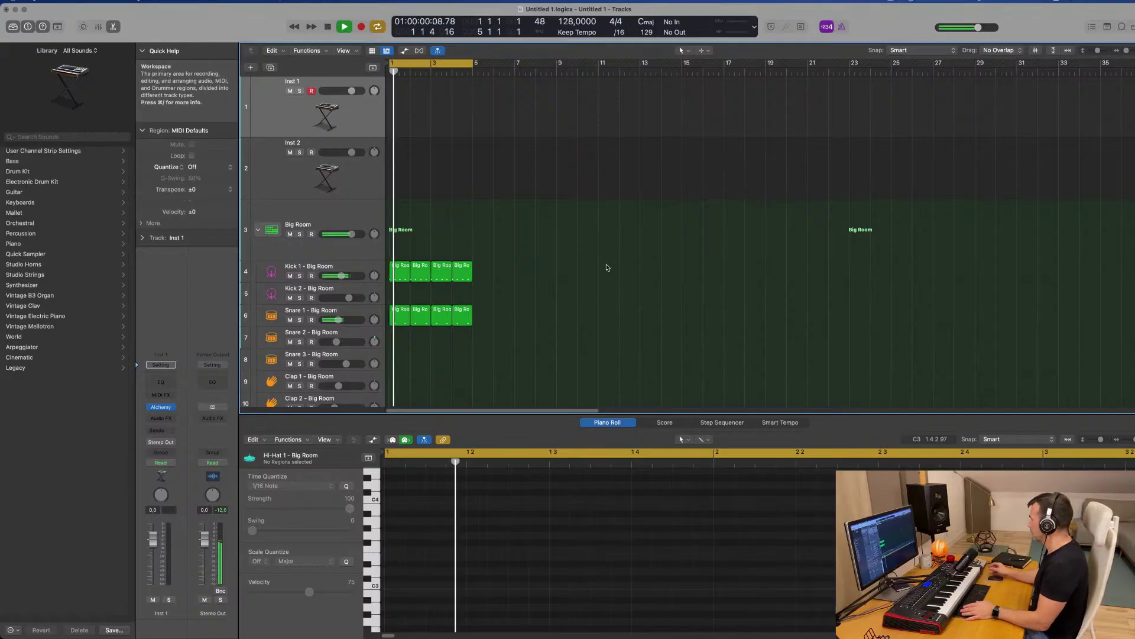
{"action": "scroll", "coordinate": [594, 268], "scroll_direction": "right", "scroll_amount": 3}
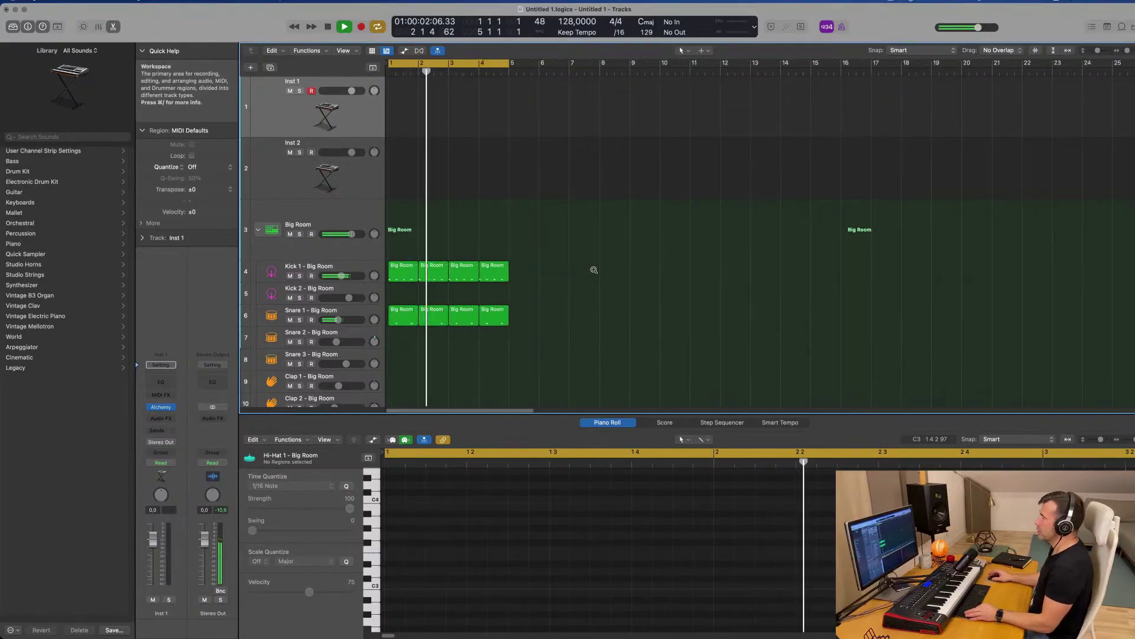
{"action": "scroll", "coordinate": [464, 260], "scroll_direction": "down", "scroll_amount": 1}
{"action": "scroll", "coordinate": [356, 298], "scroll_direction": "down", "scroll_amount": 5}
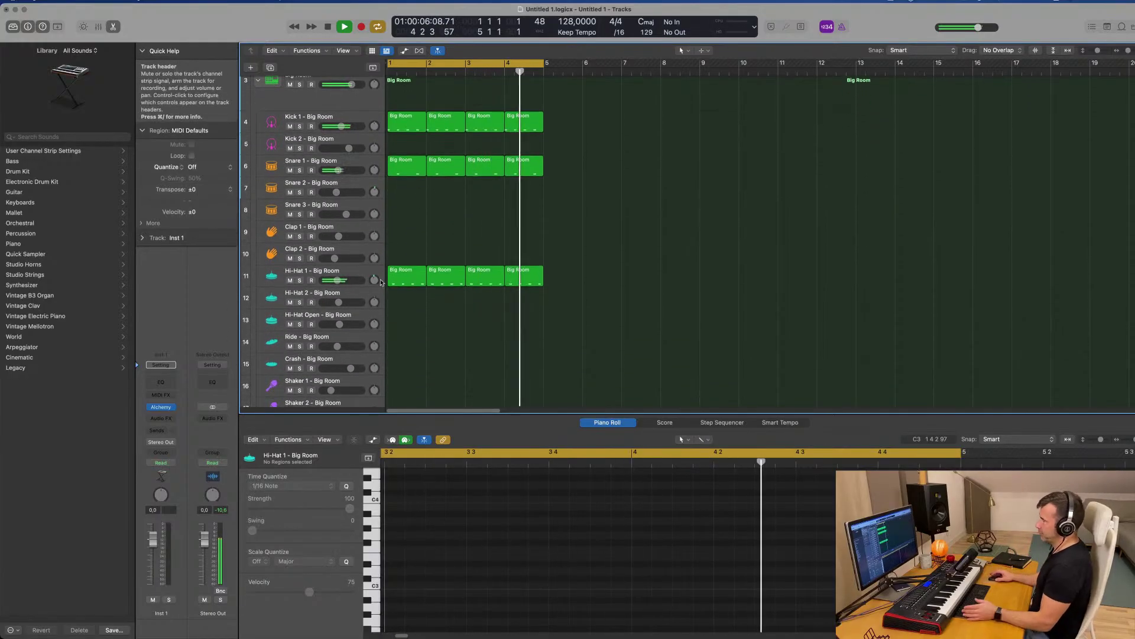
{"action": "left_click", "coordinate": [404, 127]}
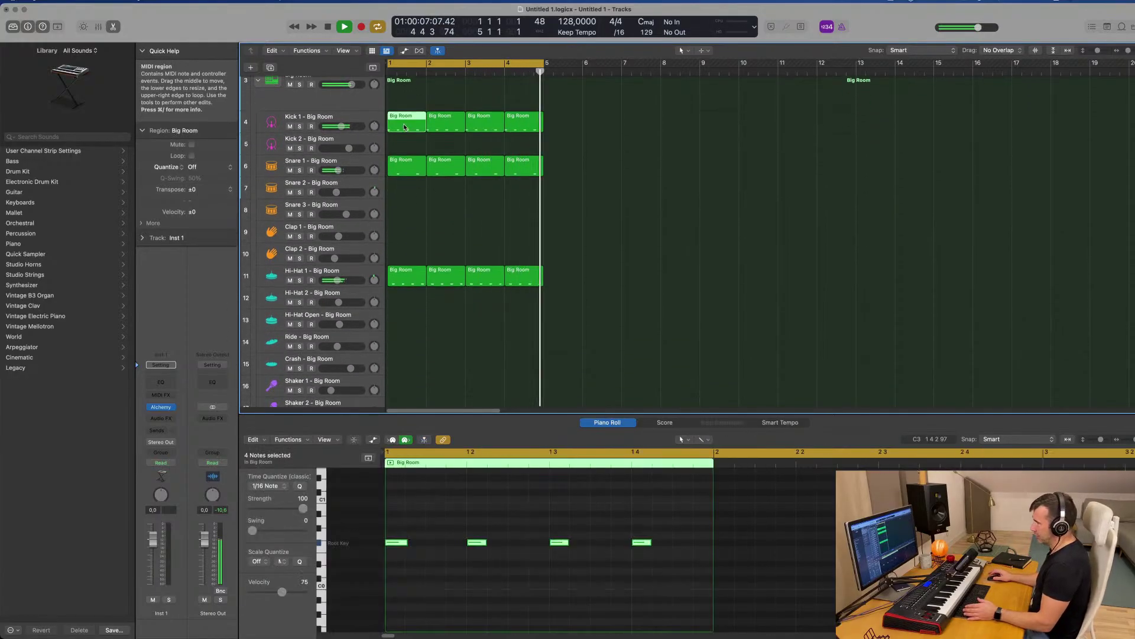
{"action": "left_click", "coordinate": [406, 167]}
{"action": "left_click", "coordinate": [408, 274]}
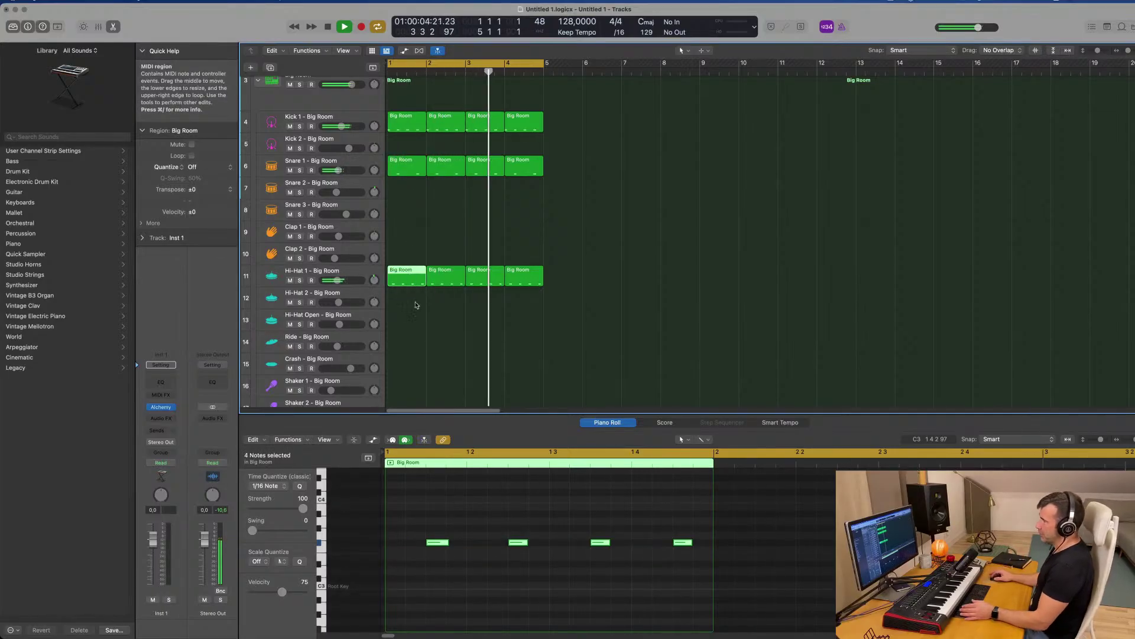
{"action": "left_click", "coordinate": [418, 322]}
{"action": "scroll", "coordinate": [479, 240], "scroll_direction": "up", "scroll_amount": 5}
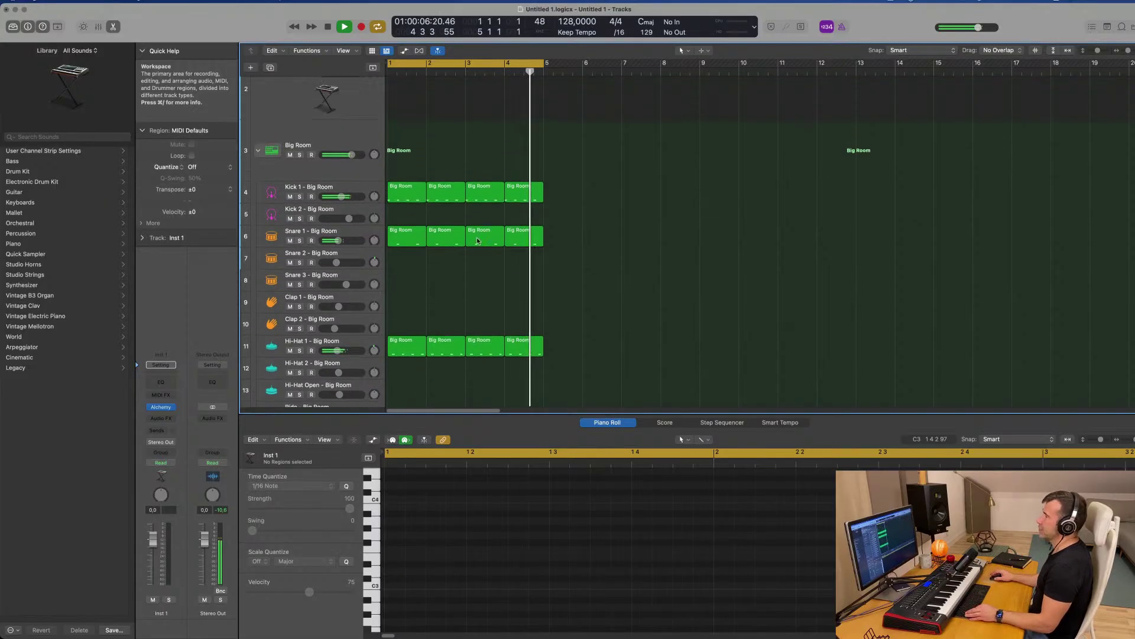
{"action": "scroll", "coordinate": [525, 189], "scroll_direction": "right", "scroll_amount": 3}
{"action": "key", "text": "super+Left"}
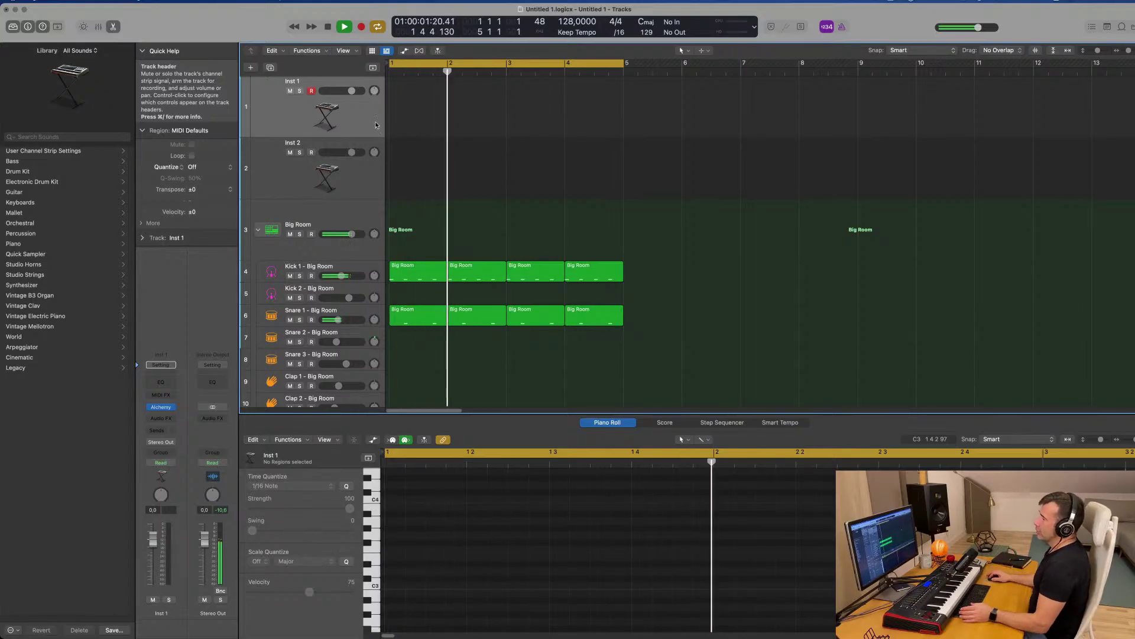
Open the Alchemy synth on the Inst 1 track and filter its presets to the Bass category
{"action": "left_click", "coordinate": [161, 408]}
{"action": "mouse_move", "coordinate": [672, 120]}
{"action": "left_mouse_down"}
{"action": "mouse_move", "coordinate": [684, 120]}
{"action": "mouse_move", "coordinate": [661, 120]}
{"action": "left_mouse_up"}
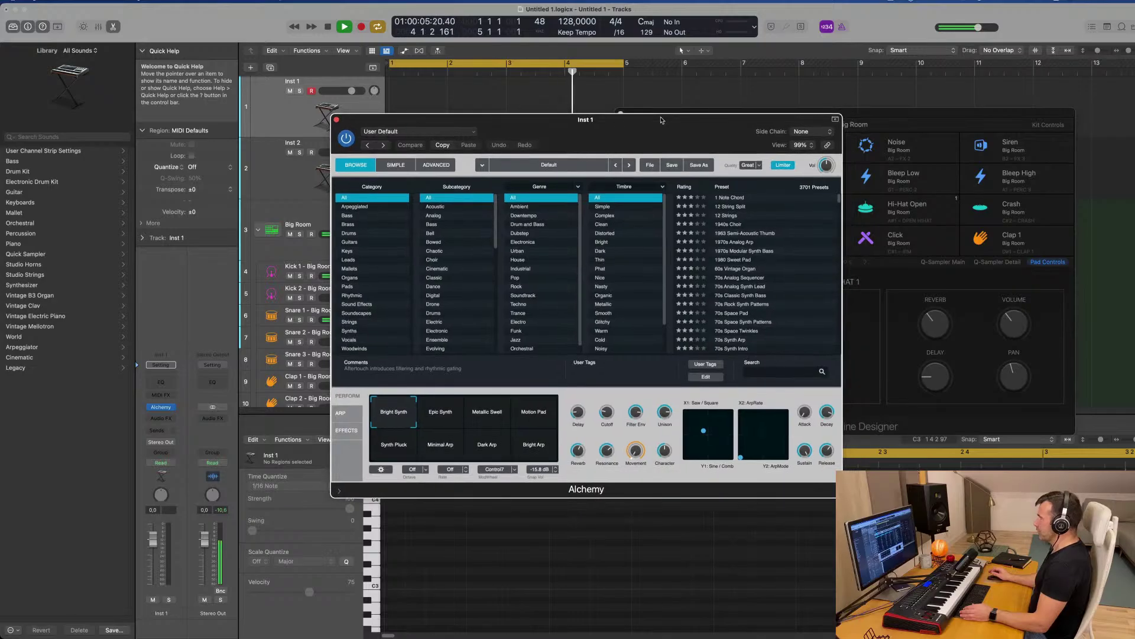
{"action": "left_click", "coordinate": [347, 216]}
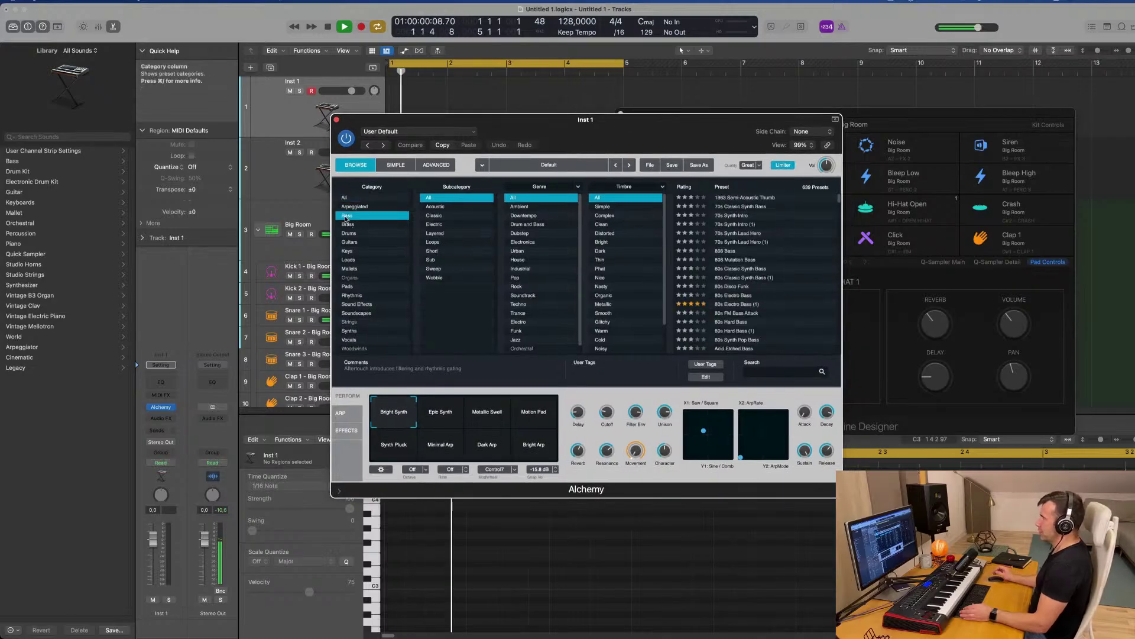
{"action": "left_click_drag", "start_coordinate": [639, 133], "coordinate": [694, 125]}
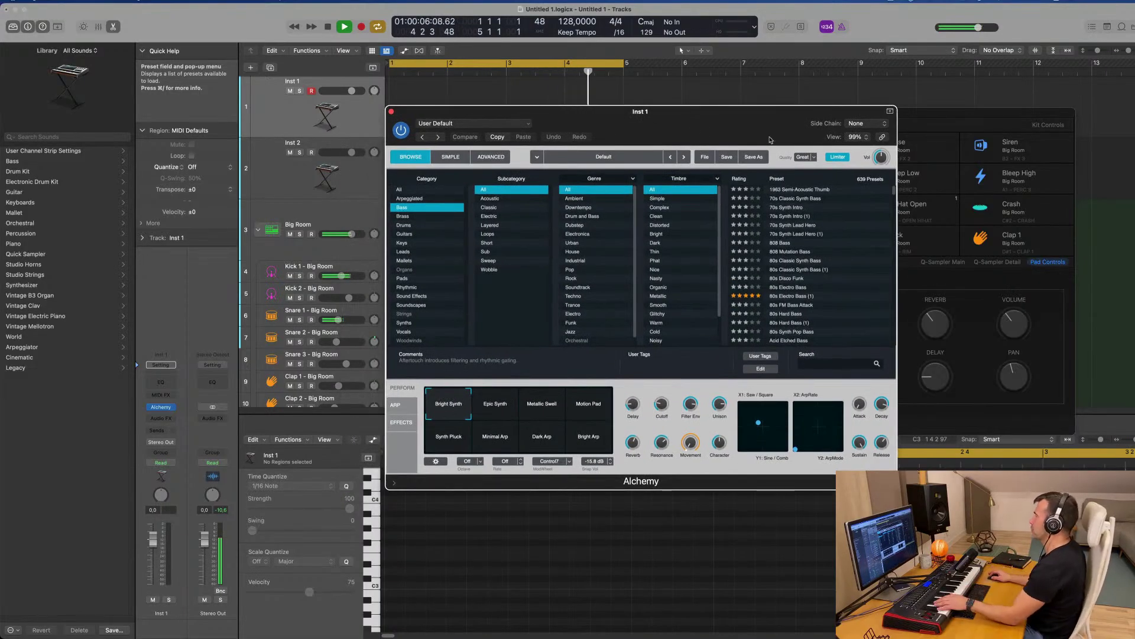
Audition the 1963 Semi-Acoustic Thumb preset, and load 70s Classic Synth Bass instead
{"action": "left_click", "coordinate": [794, 190]}
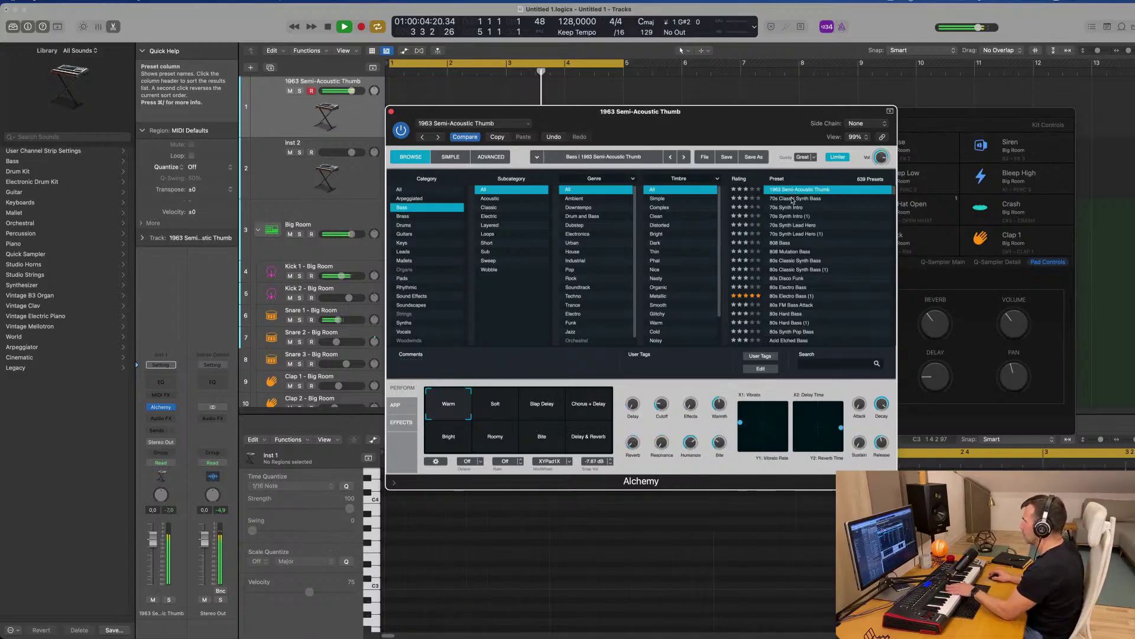
{"action": "left_click", "coordinate": [792, 199]}
{"action": "mouse_move", "coordinate": [662, 406]}
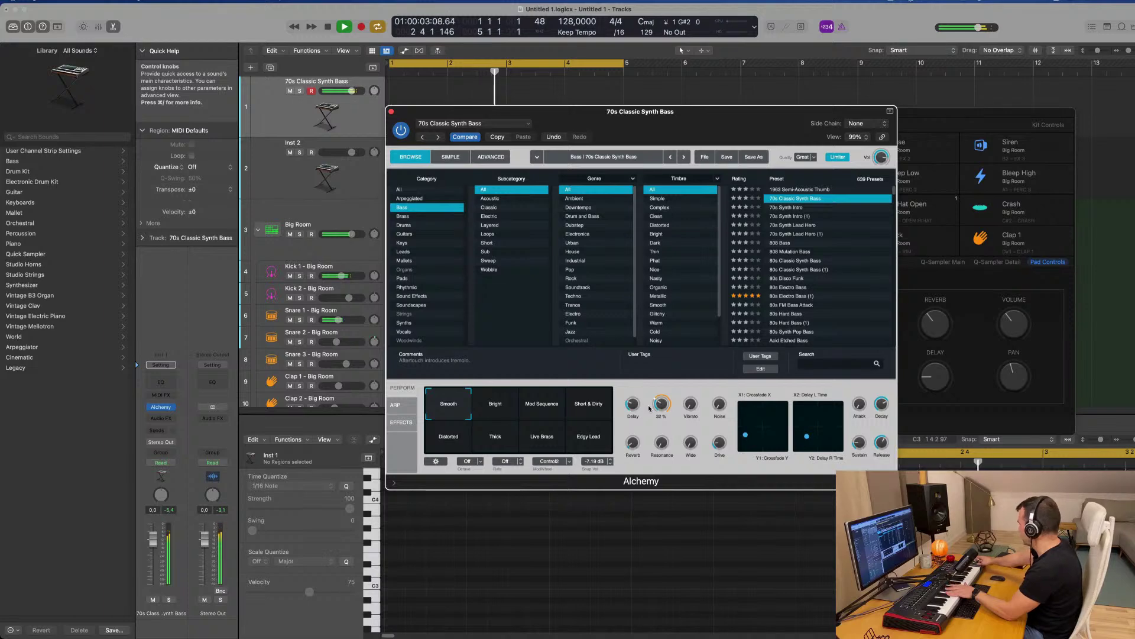
Lower the synth bass track's volume and adjust the preset's Cutoff while the loop plays
{"action": "left_click_drag", "start_coordinate": [152, 538], "coordinate": [152, 543]}
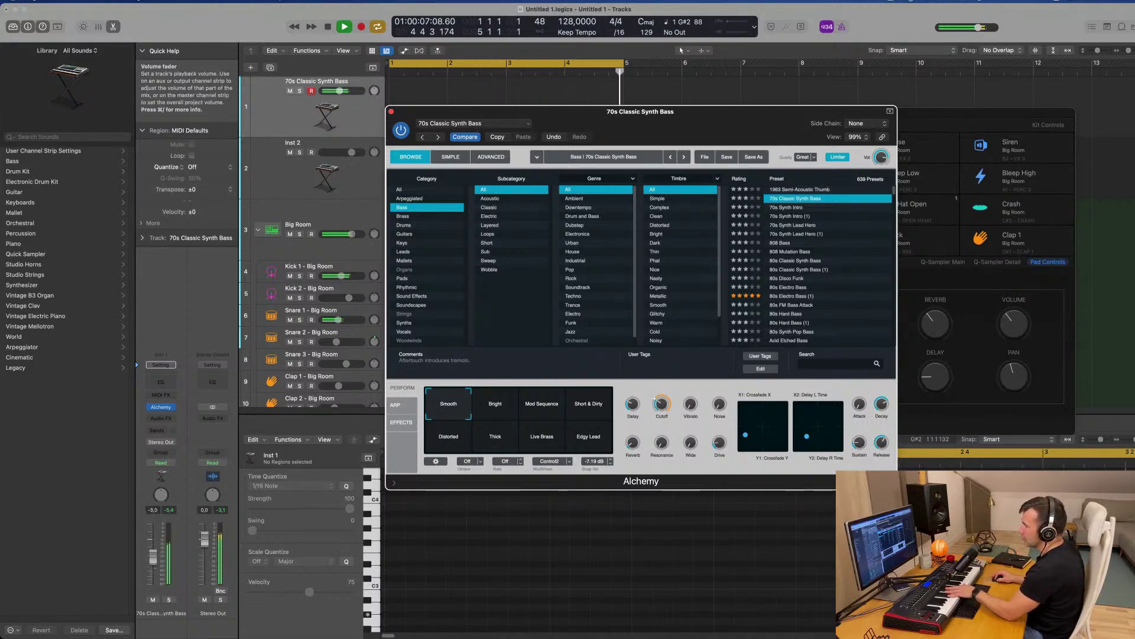
{"action": "left_click", "coordinate": [156, 571]}
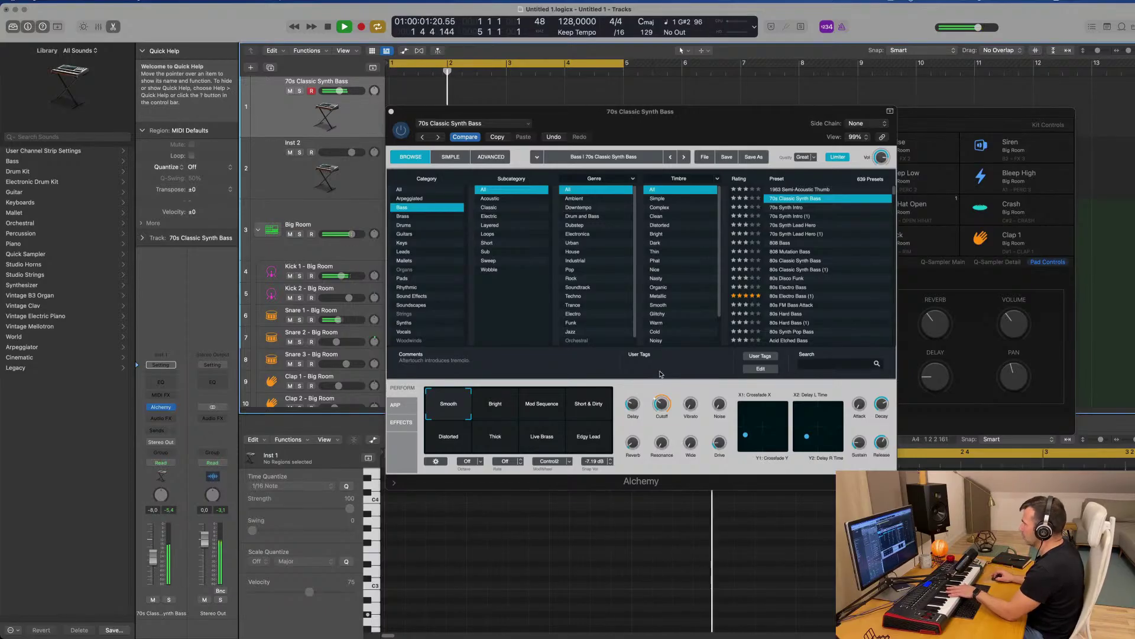
{"action": "left_click", "coordinate": [662, 418]}
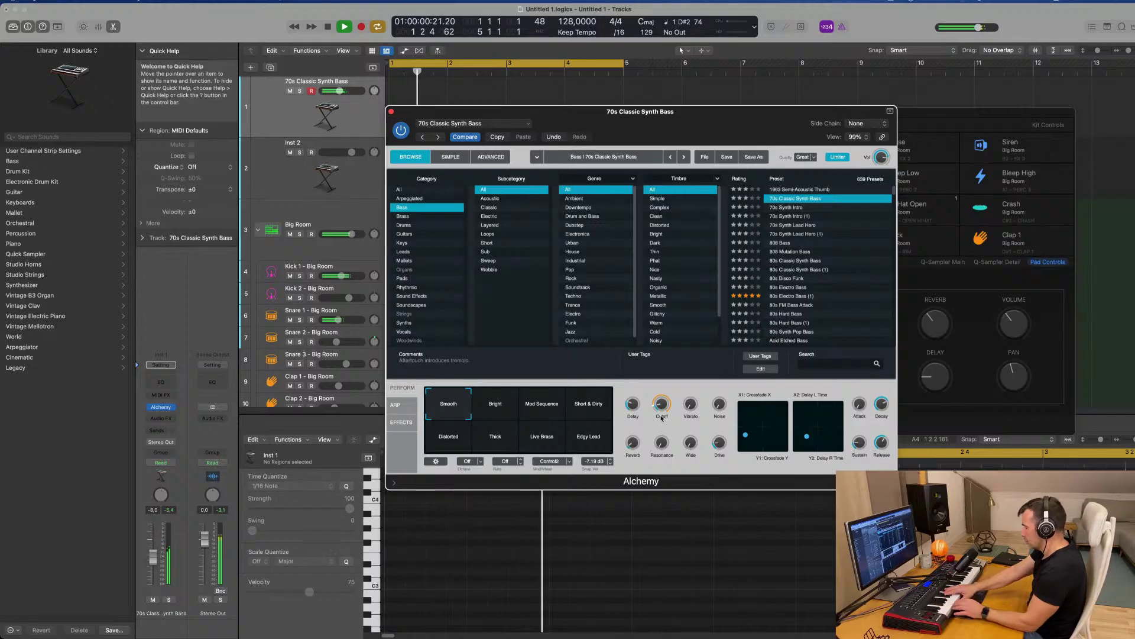
Record a bass line on the synth bass track over the four-bar loop and play it back
{"action": "key", "text": "r"}
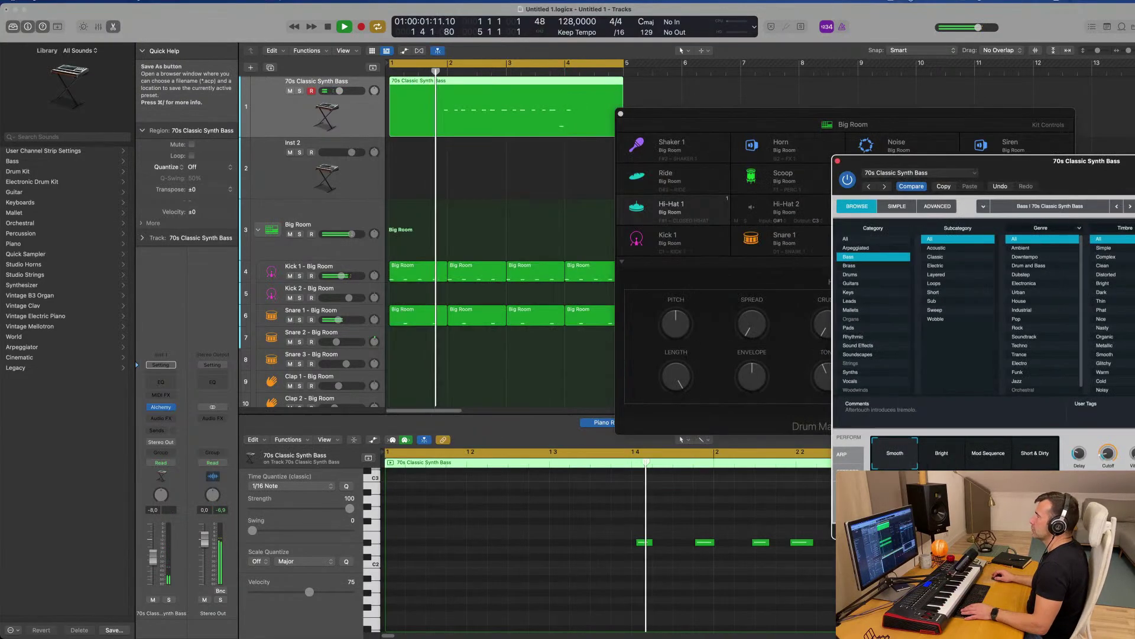
{"action": "left_click_drag", "start_coordinate": [1087, 161], "coordinate": [1058, 155]}
{"action": "key", "text": "space"}
{"action": "key", "text": "space"}
{"action": "key", "text": "space"}
{"action": "left_click", "coordinate": [630, 529]}
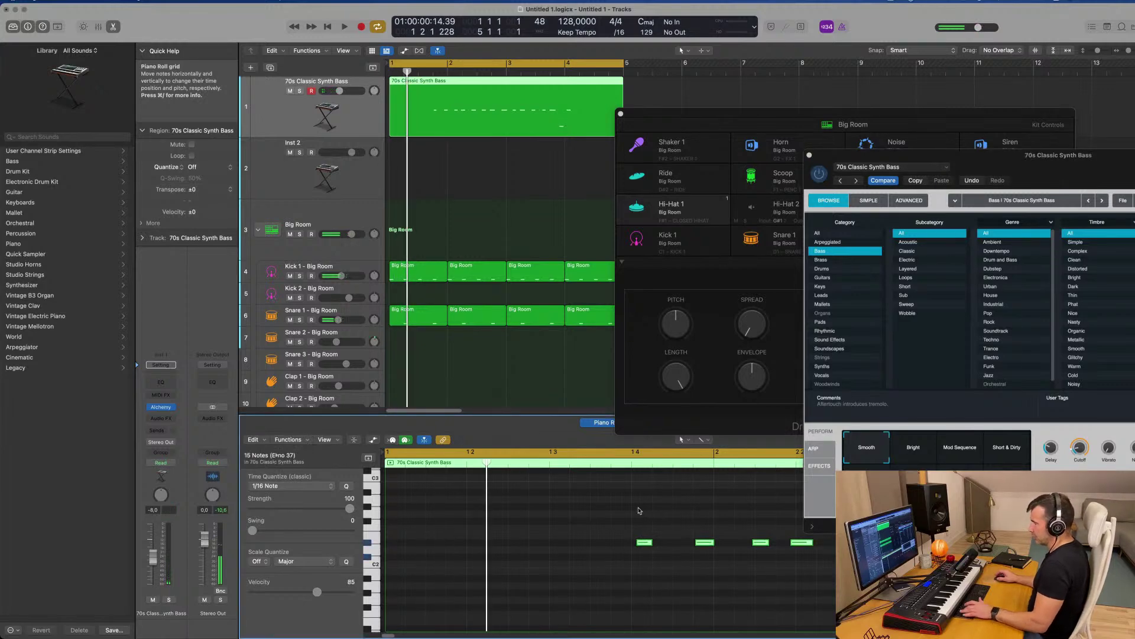
Cut the first bar off the recorded bass region and move the remaining part to start at bar 1
{"action": "double_click", "coordinate": [446, 83], "text": "super"}
{"action": "left_click", "coordinate": [446, 89]}
{"action": "key", "text": "BackSpace"}
{"action": "left_click_drag", "start_coordinate": [514, 83], "coordinate": [454, 212]}
{"action": "scroll", "coordinate": [446, 575], "scroll_direction": "left", "scroll_amount": 5}
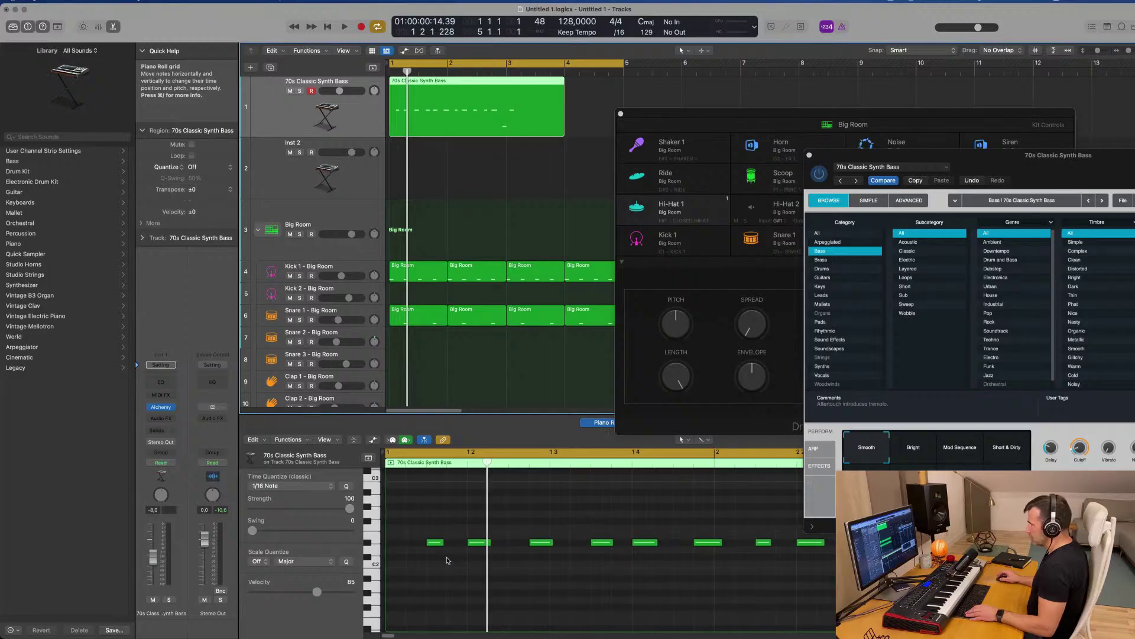
Copy the first bass note to the very start of bar 1 and listen to the pattern with the drums
{"action": "left_click", "coordinate": [434, 542]}
{"action": "mouse_move", "coordinate": [432, 542]}
{"action": "left_mouse_down"}
{"action": "mouse_move", "coordinate": [393, 542]}
{"action": "mouse_move", "coordinate": [434, 545]}
{"action": "left_mouse_up"}
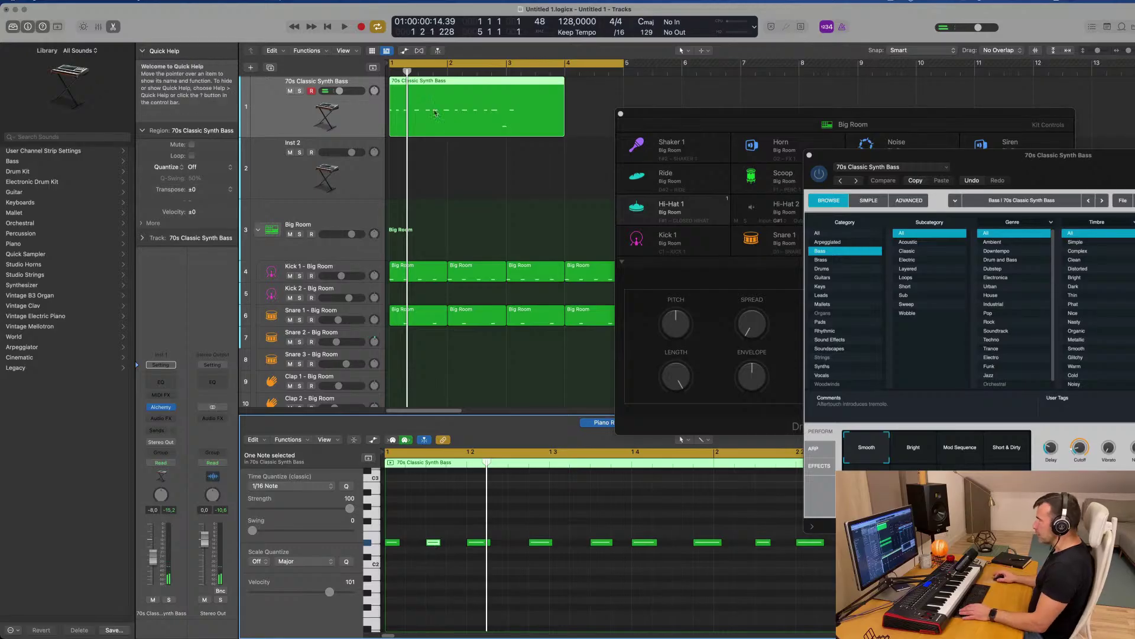
{"action": "left_click", "coordinate": [451, 177]}
{"action": "key", "text": "space"}
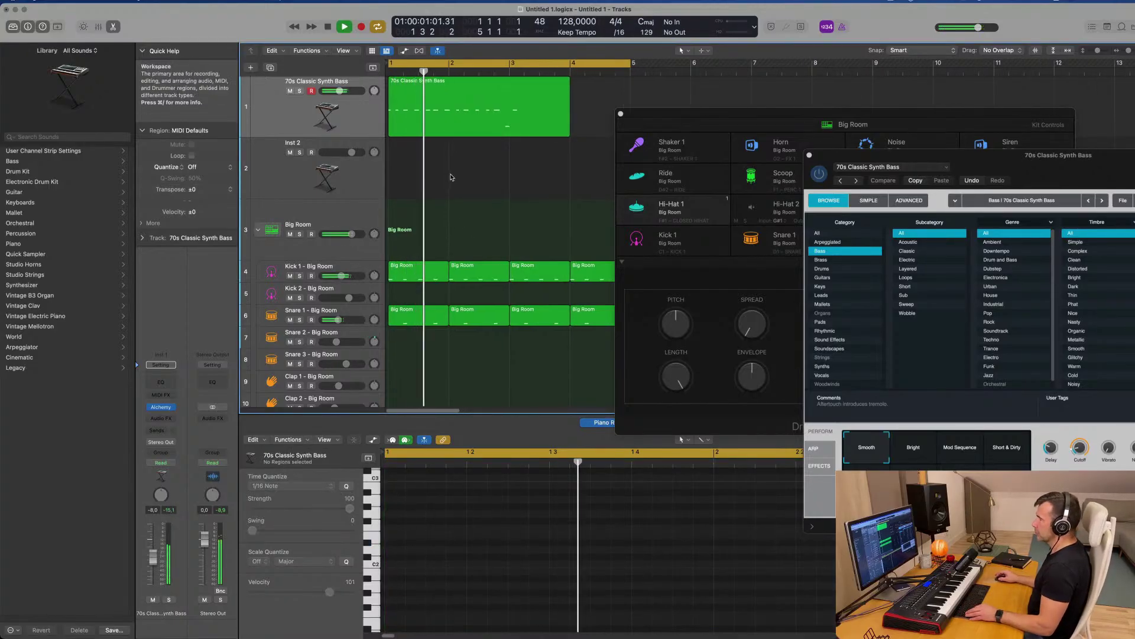
{"action": "left_click", "coordinate": [464, 117]}
{"action": "key", "text": "space"}
Shorten the bass note at the end of bar 1 so it stops before bar 2, and check it in playback
{"action": "scroll", "coordinate": [535, 544], "scroll_direction": "down", "scroll_amount": 2}
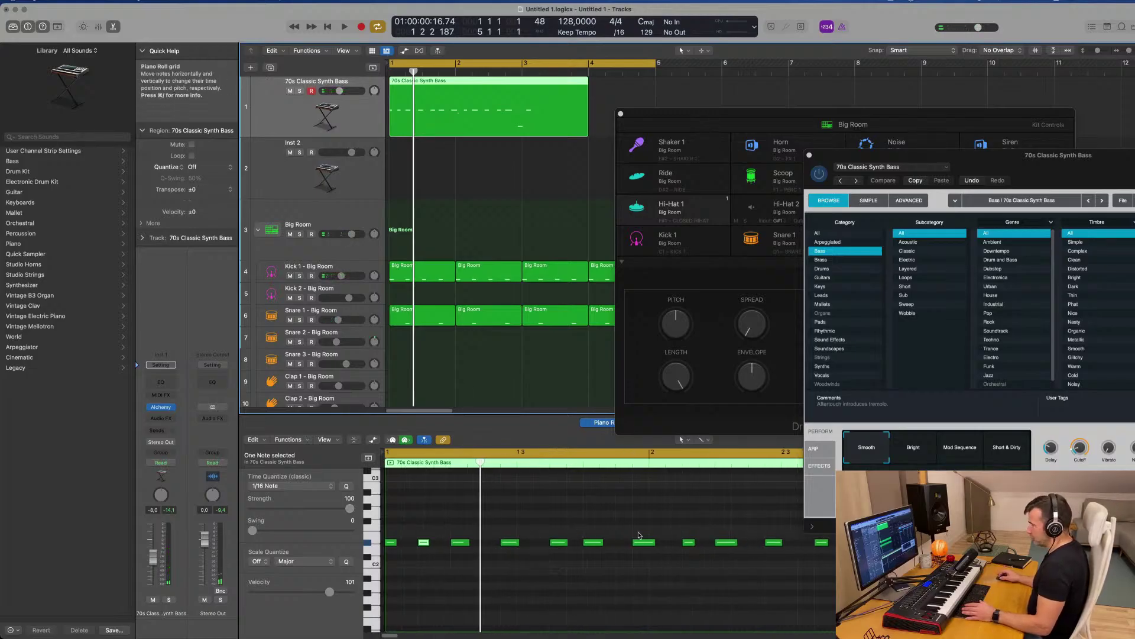
{"action": "left_click_drag", "start_coordinate": [651, 545], "coordinate": [648, 545]}
{"action": "key", "text": "space"}
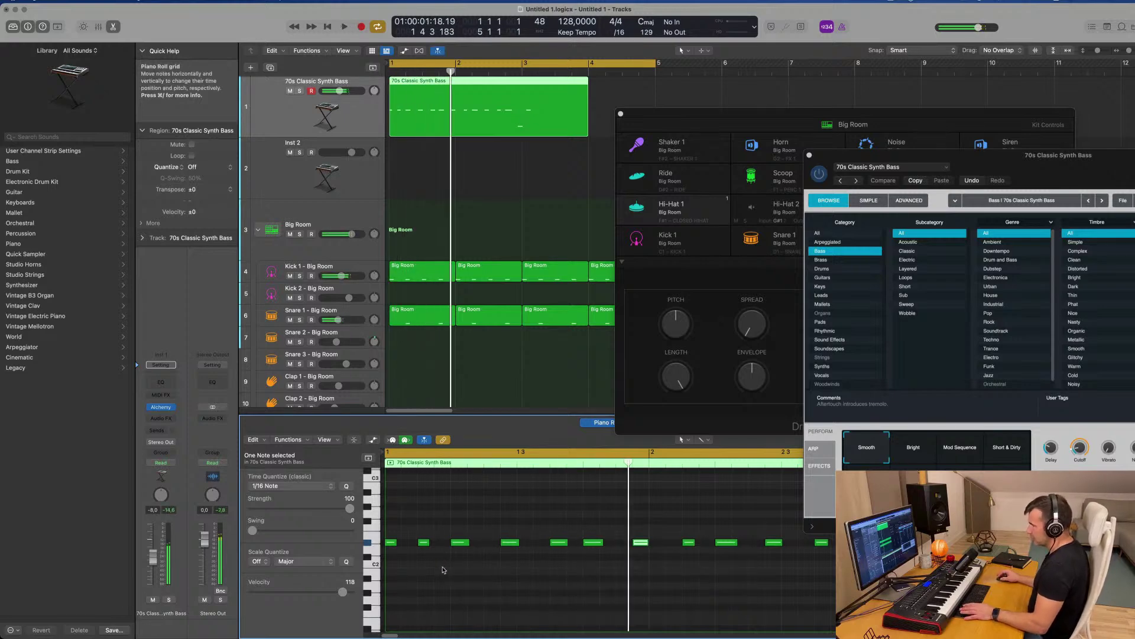
{"action": "key", "text": "space"}
{"action": "scroll", "coordinate": [634, 527], "scroll_direction": "down", "scroll_amount": 2}
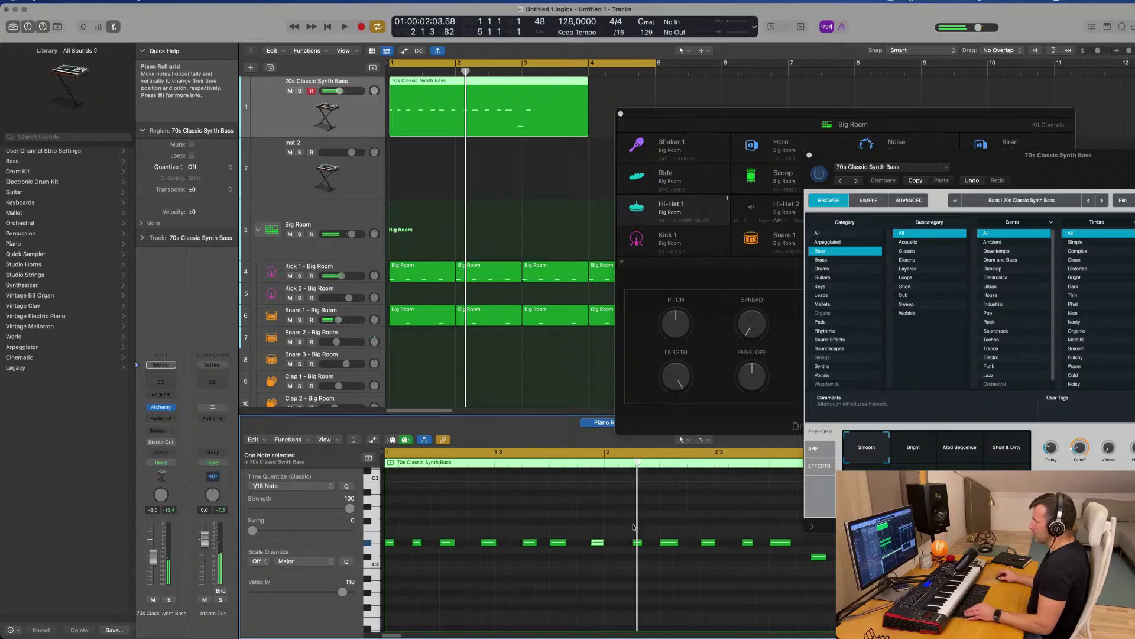
Delete all bass notes from the last note of bar 1 to the end of the region
{"action": "key", "text": "super+Left"}
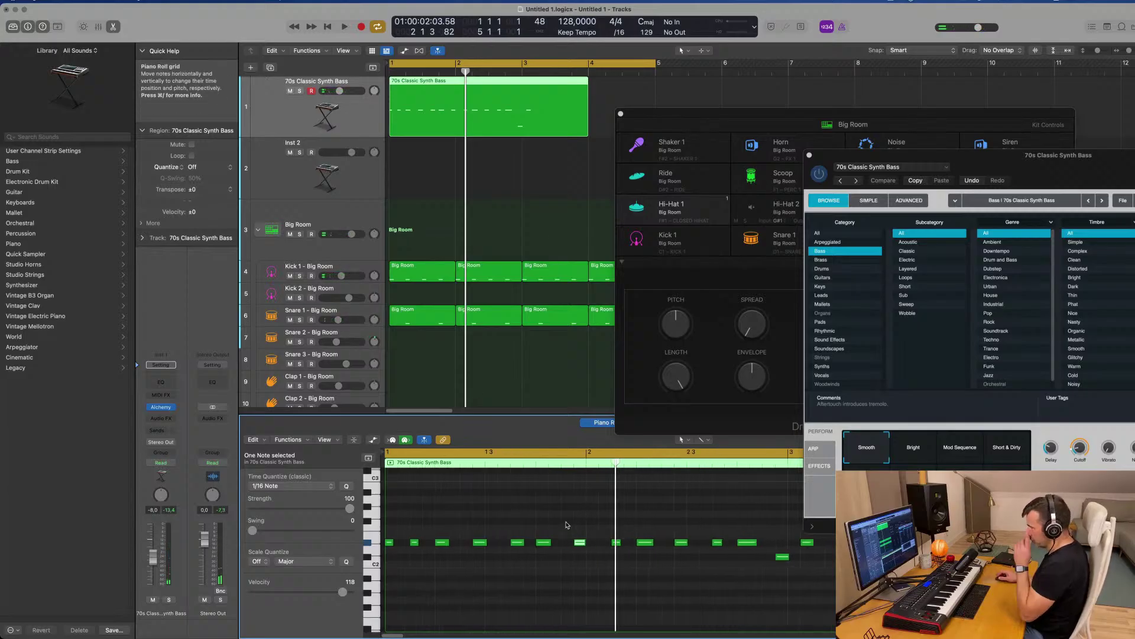
{"action": "scroll", "coordinate": [564, 528], "scroll_direction": "right", "scroll_amount": 1}
{"action": "left_click_drag", "start_coordinate": [561, 534], "coordinate": [800, 566]}
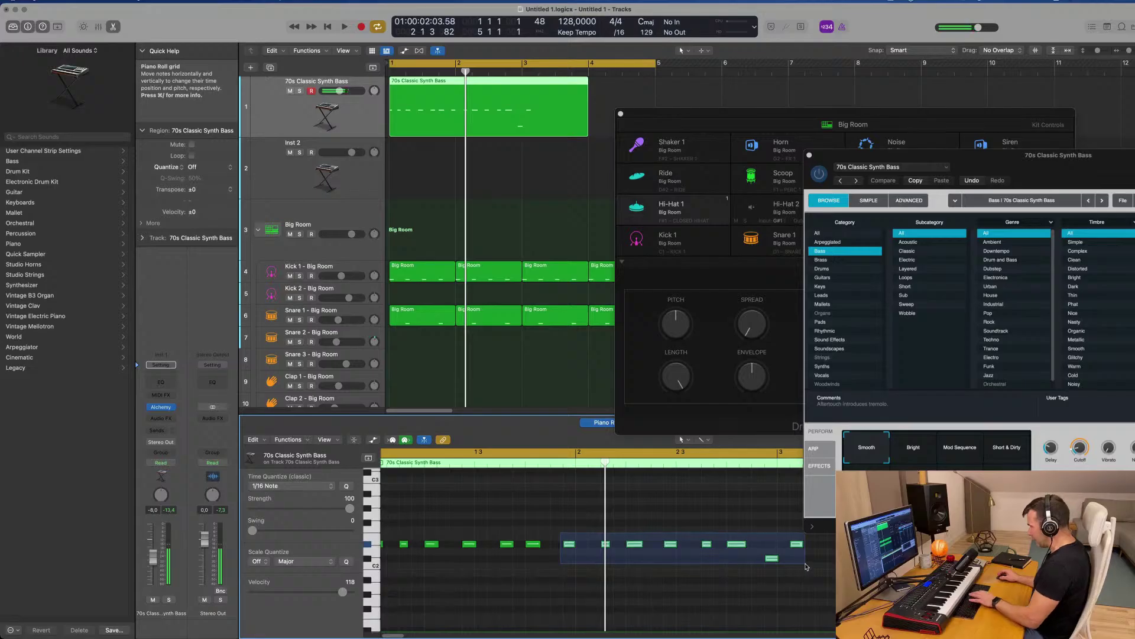
{"action": "key", "text": "Delete"}
Copy the last three remaining bass notes twice in succession to continue the pattern through bar 2, and play it
{"action": "left_click_drag", "start_coordinate": [482, 553], "coordinate": [570, 545]}
{"action": "key", "text": "space"}
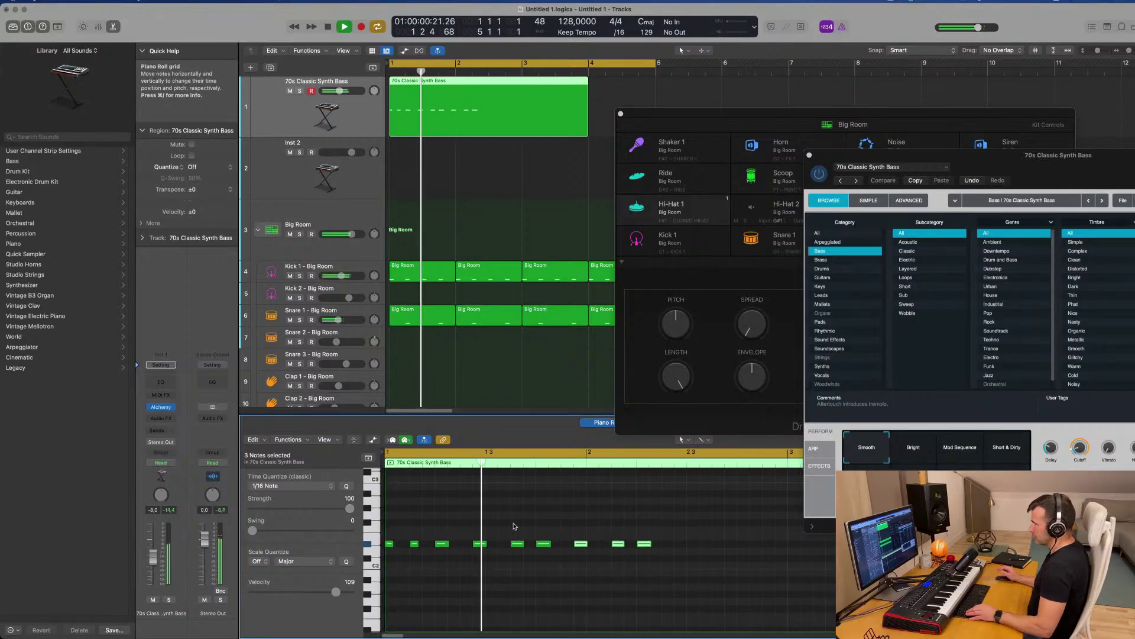
{"action": "scroll", "coordinate": [515, 524], "scroll_direction": "left", "scroll_amount": 1}
{"action": "key", "text": "space"}
{"action": "mouse_move", "coordinate": [682, 538]}
{"action": "left_mouse_down"}
{"action": "mouse_move", "coordinate": [571, 556]}
{"action": "mouse_move", "coordinate": [668, 545]}
{"action": "left_mouse_up"}
{"action": "key", "text": "space"}
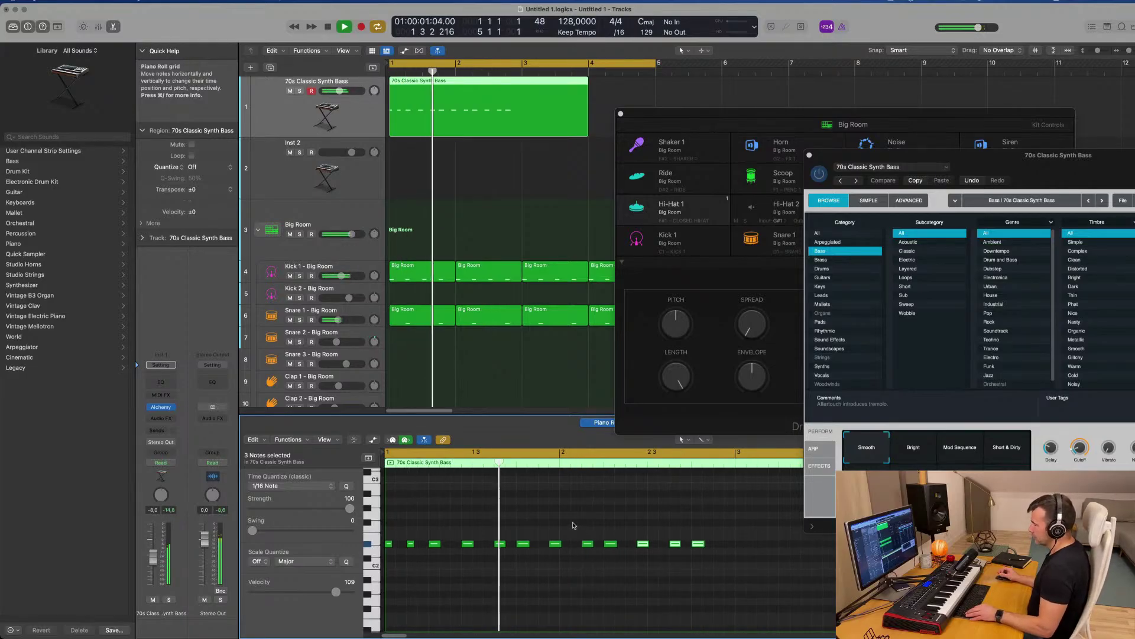
{"action": "scroll", "coordinate": [570, 525], "scroll_direction": "left", "scroll_amount": 1}
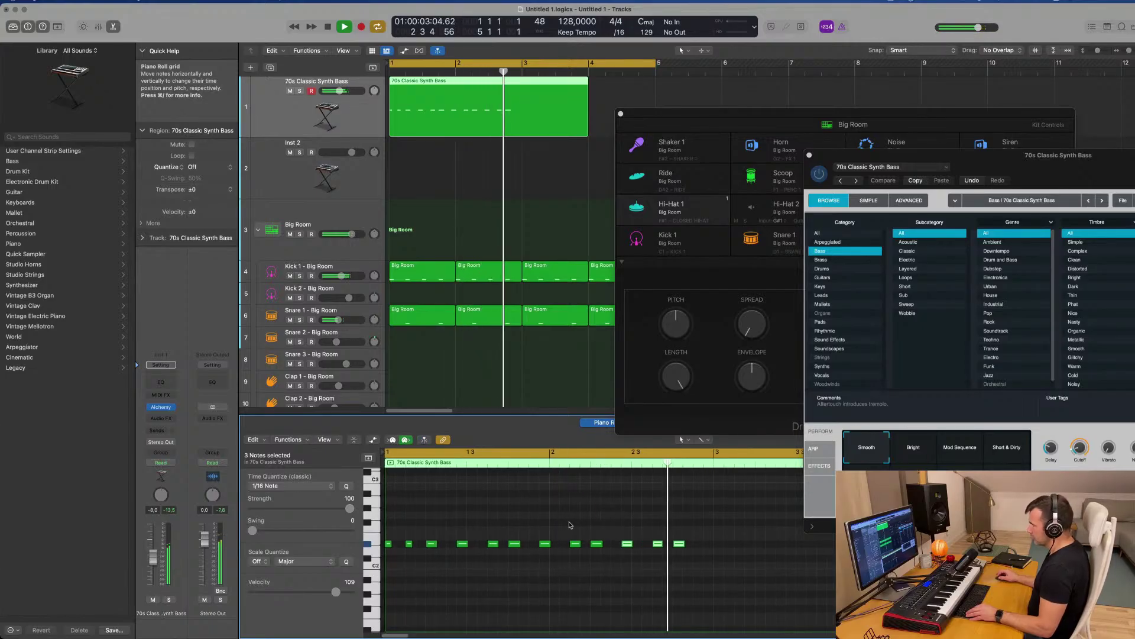
{"action": "scroll", "coordinate": [571, 525], "scroll_direction": "down", "scroll_amount": 2}
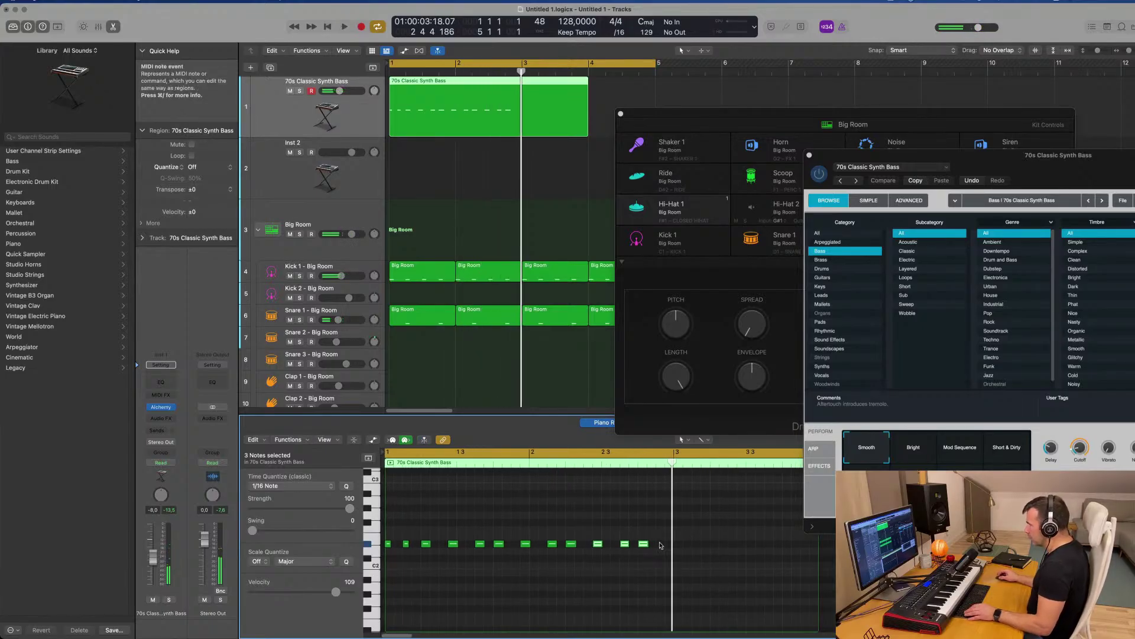
Copy the last bass note to a position just before bar 3 and play the two-bar pattern
{"action": "left_click", "coordinate": [644, 544]}
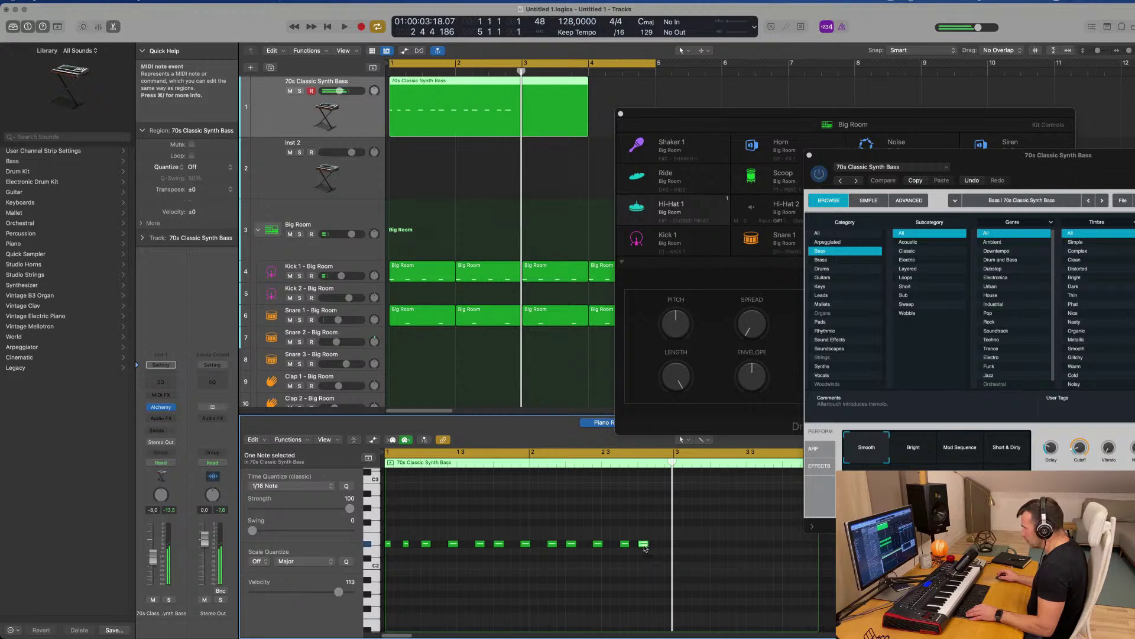
{"action": "scroll", "coordinate": [656, 547], "scroll_direction": "up", "scroll_amount": 2}
{"action": "left_click_drag", "start_coordinate": [631, 546], "coordinate": [672, 547]}
{"action": "key", "text": "space"}
{"action": "scroll", "coordinate": [594, 548], "scroll_direction": "down", "scroll_amount": 2}
{"action": "scroll", "coordinate": [561, 565], "scroll_direction": "down", "scroll_amount": 1}
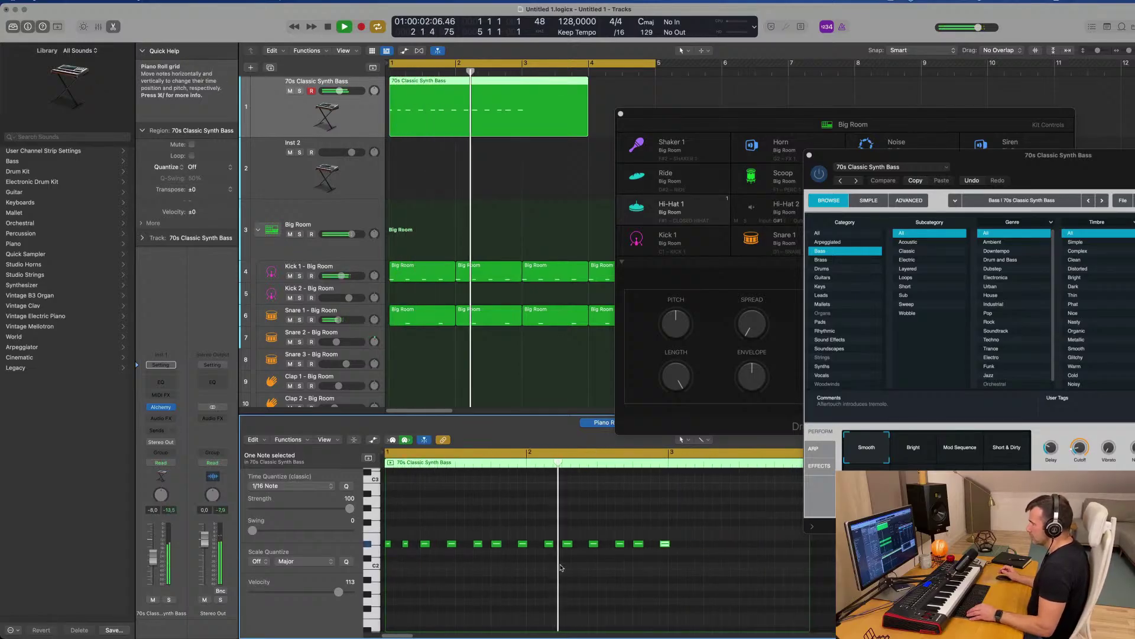
{"action": "scroll", "coordinate": [515, 580], "scroll_direction": "down", "scroll_amount": 1}
{"action": "key", "text": "space"}
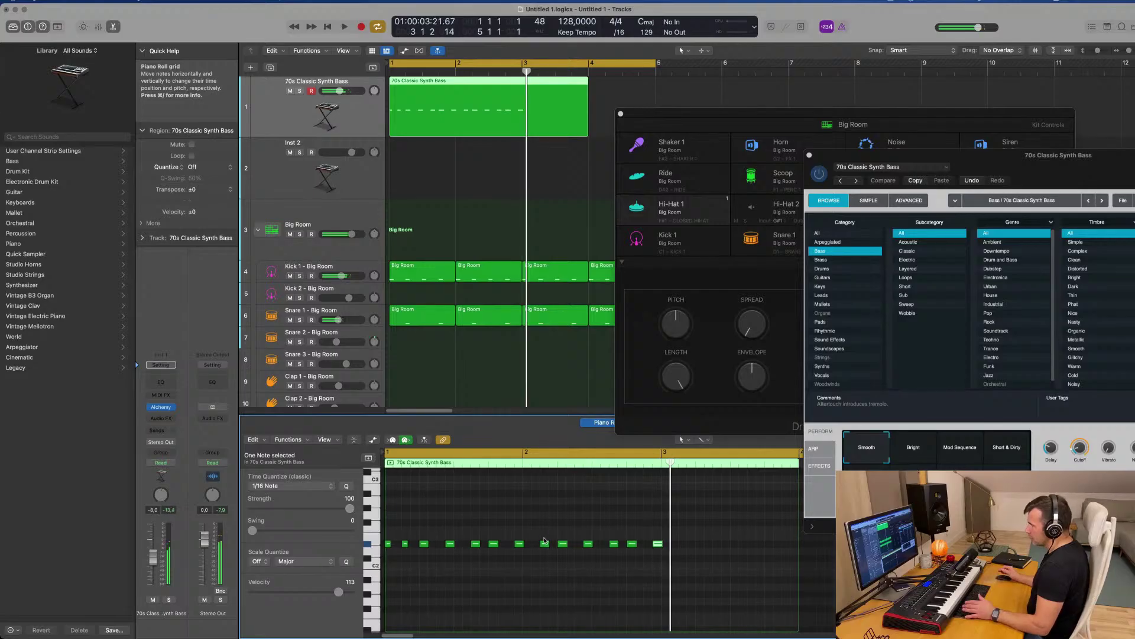
Split the bass region at bar 3, choosing to shorten the notes that cross the cut
{"action": "left_click_drag", "start_coordinate": [545, 541], "coordinate": [634, 549]}
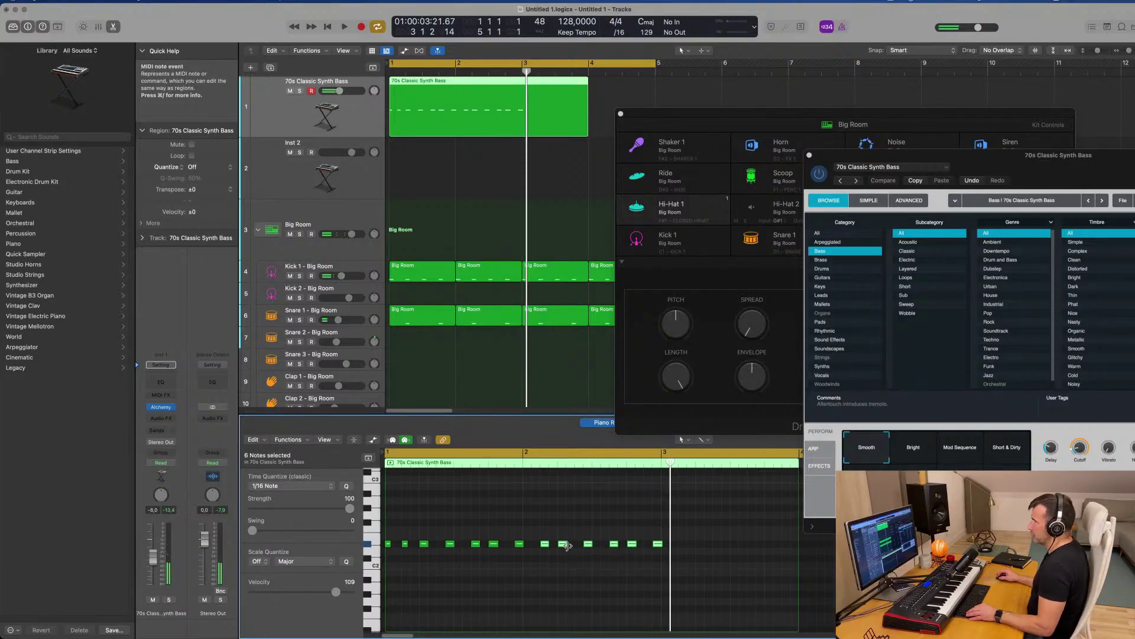
{"action": "left_click", "coordinate": [522, 82]}
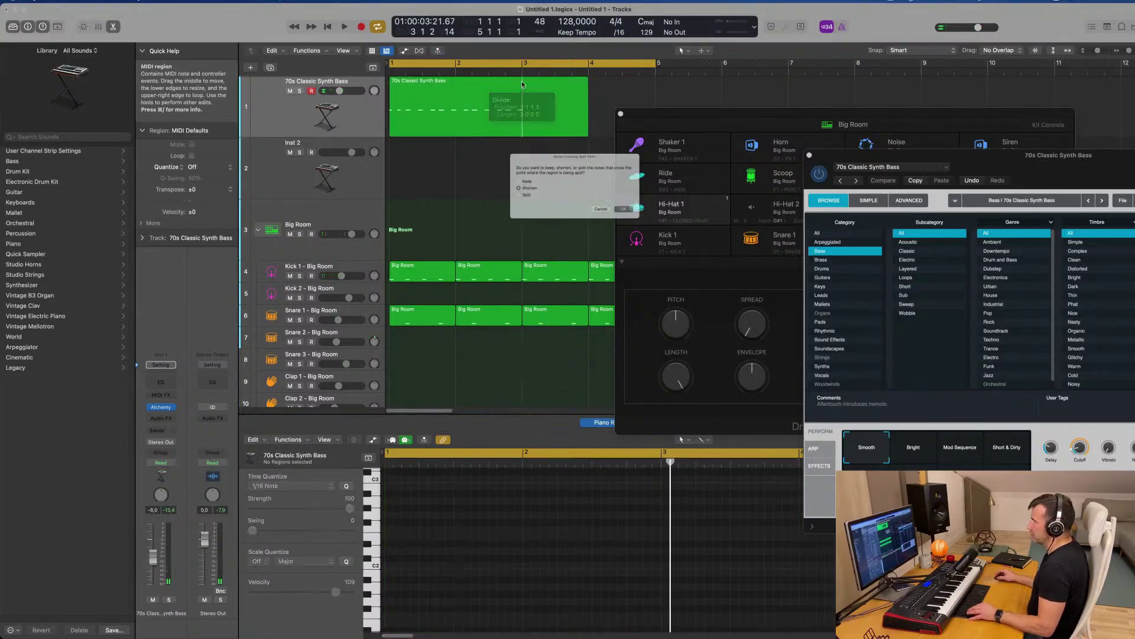
{"action": "left_click", "coordinate": [646, 220]}
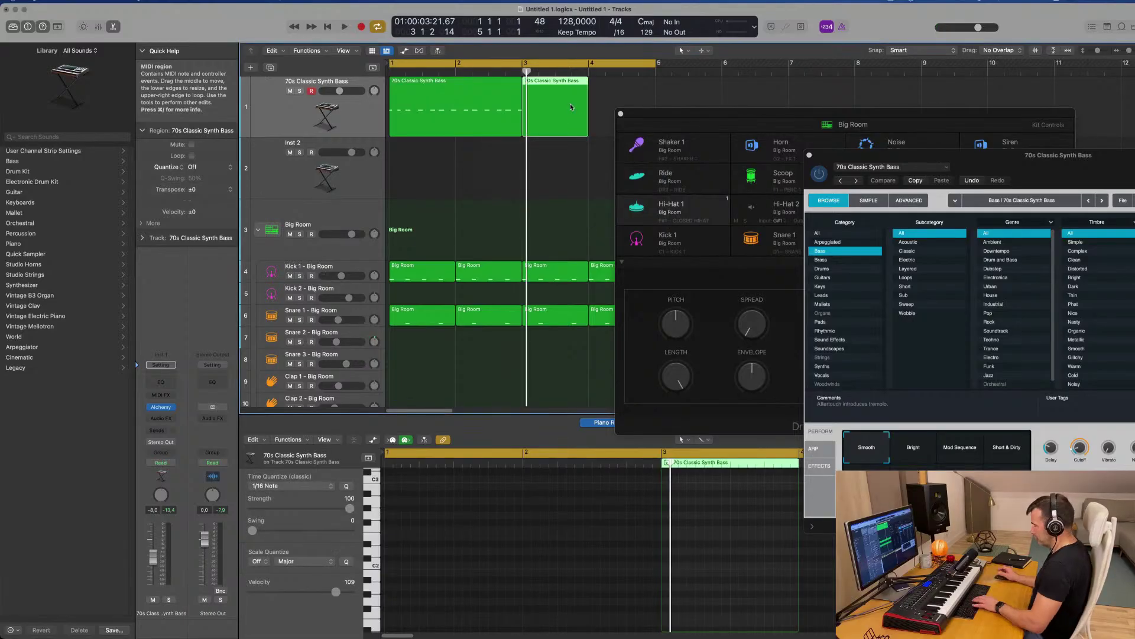
Delete the leftover bass region after bar 3, play the pattern, and move its last note slightly ahead of the region's end
{"action": "key", "text": "Delete"}
{"action": "key", "text": "space"}
{"action": "scroll", "coordinate": [625, 568], "scroll_direction": "down", "scroll_amount": 1}
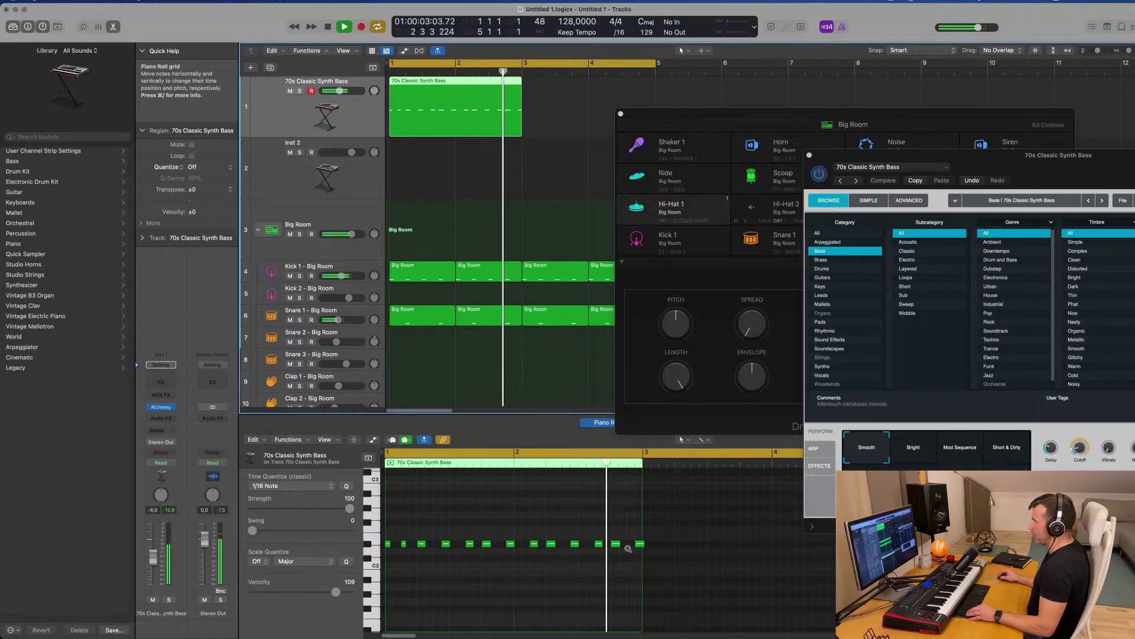
{"action": "scroll", "coordinate": [628, 548], "scroll_direction": "up", "scroll_amount": 2}
{"action": "key", "text": "space"}
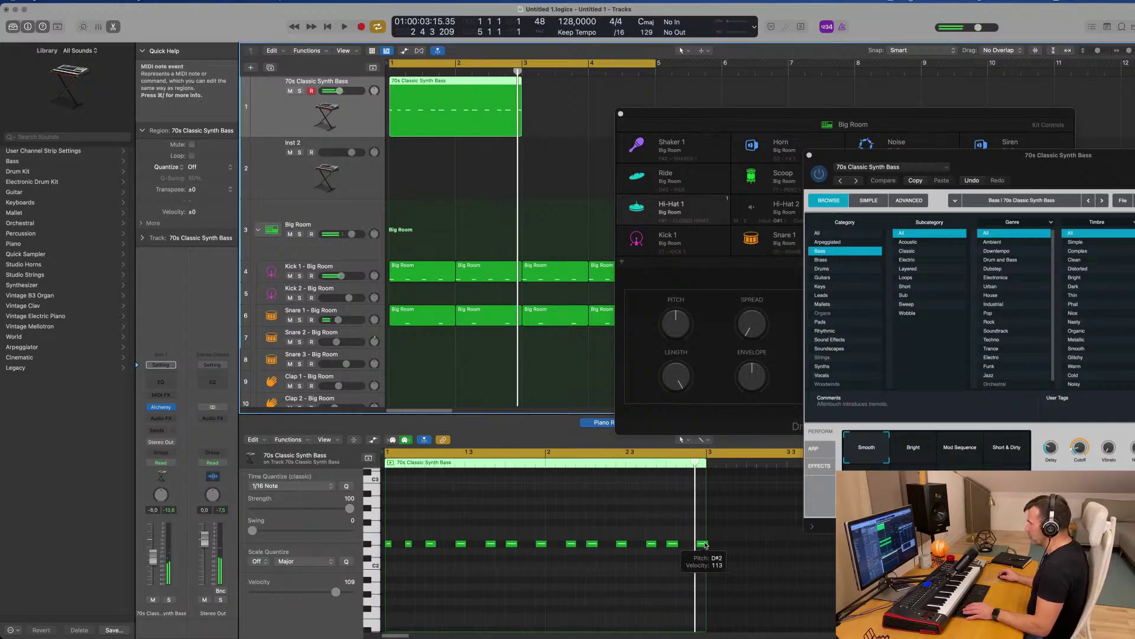
{"action": "left_click_drag", "start_coordinate": [706, 544], "coordinate": [704, 544]}
Repeat the two-bar bass region to fill bars 3 and 4, and play it
{"action": "left_click", "coordinate": [563, 111]}
{"action": "left_click", "coordinate": [508, 90]}
{"action": "key", "text": "super+r"}
{"action": "key", "text": "space"}
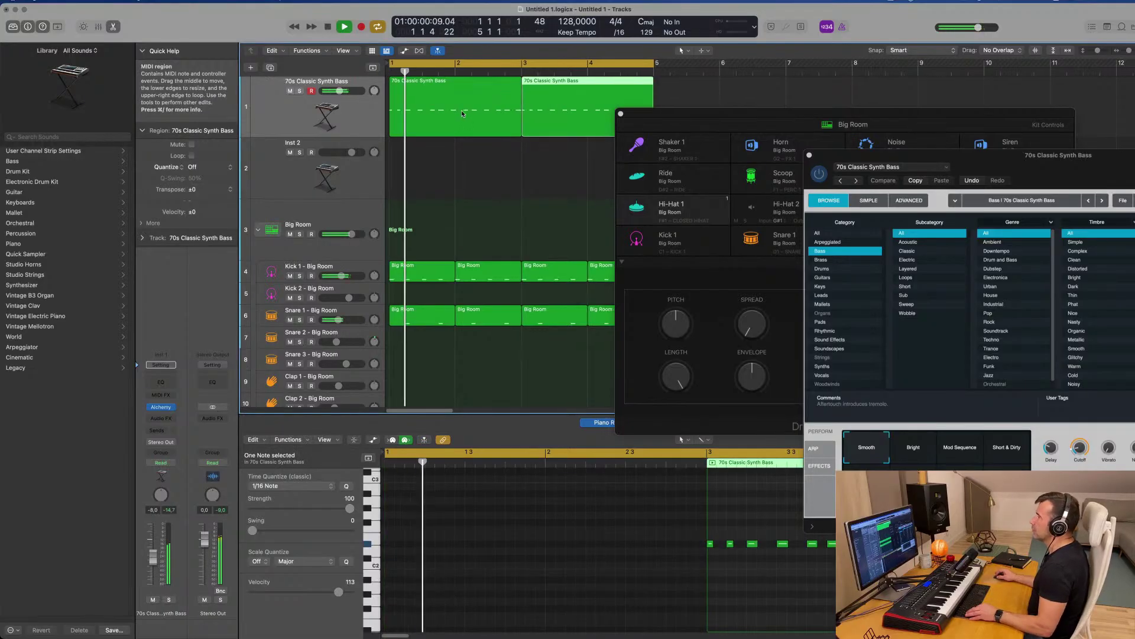
{"action": "key", "text": "super+Left"}
Insert a Compressor on the bass track and set its side chain source to Inst 3
{"action": "left_click", "coordinate": [367, 110]}
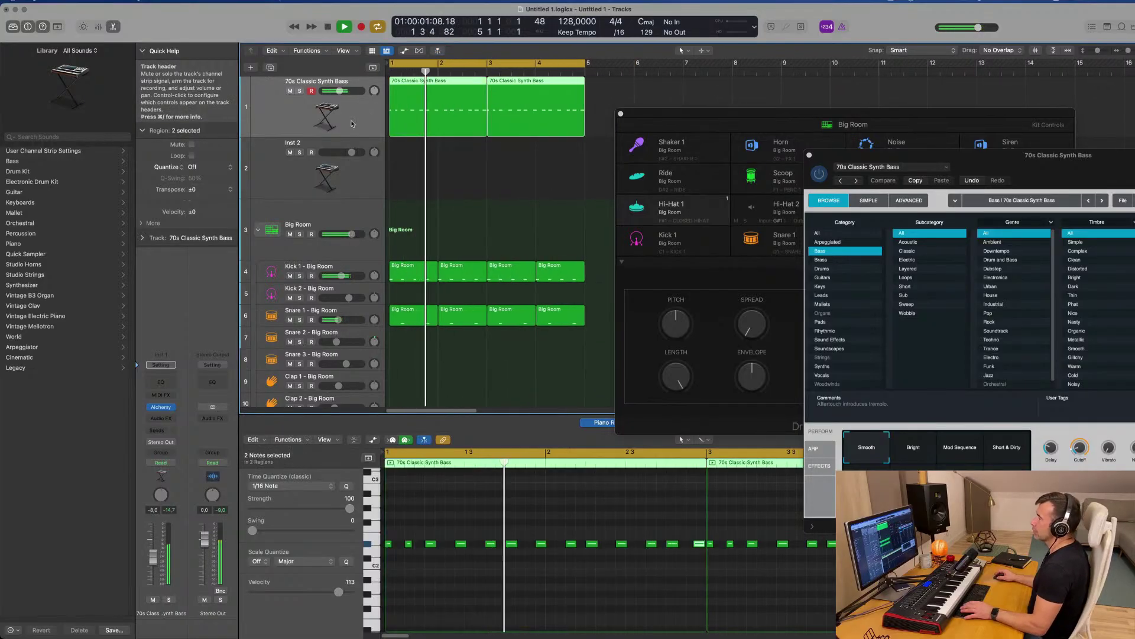
{"action": "left_click", "coordinate": [168, 407]}
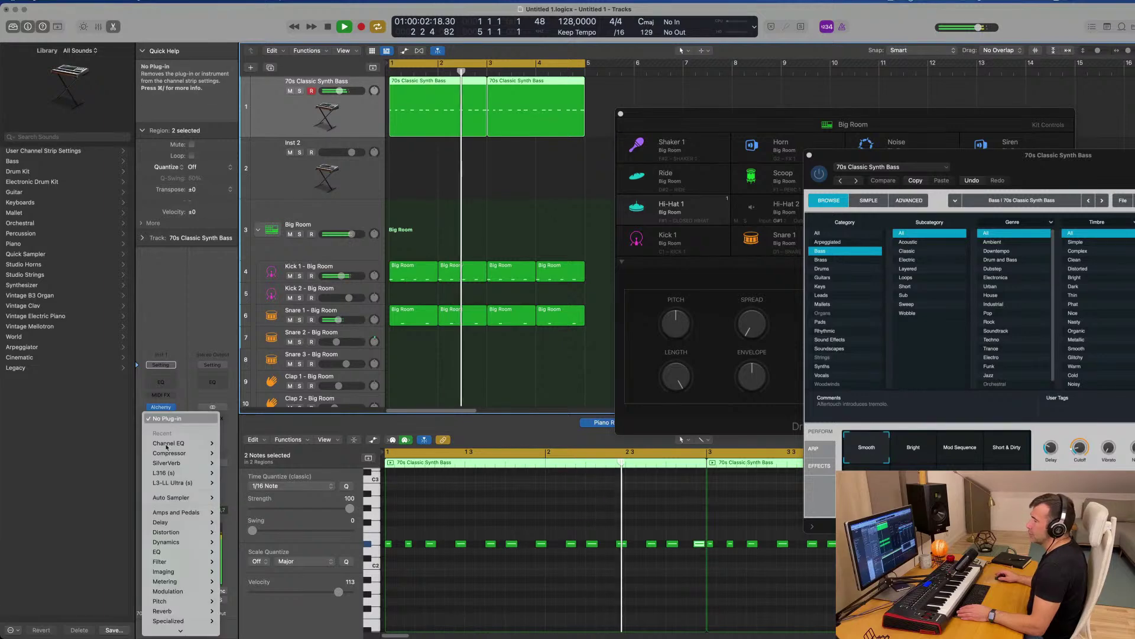
{"action": "mouse_move", "coordinate": [177, 453]}
{"action": "left_click", "coordinate": [237, 462]}
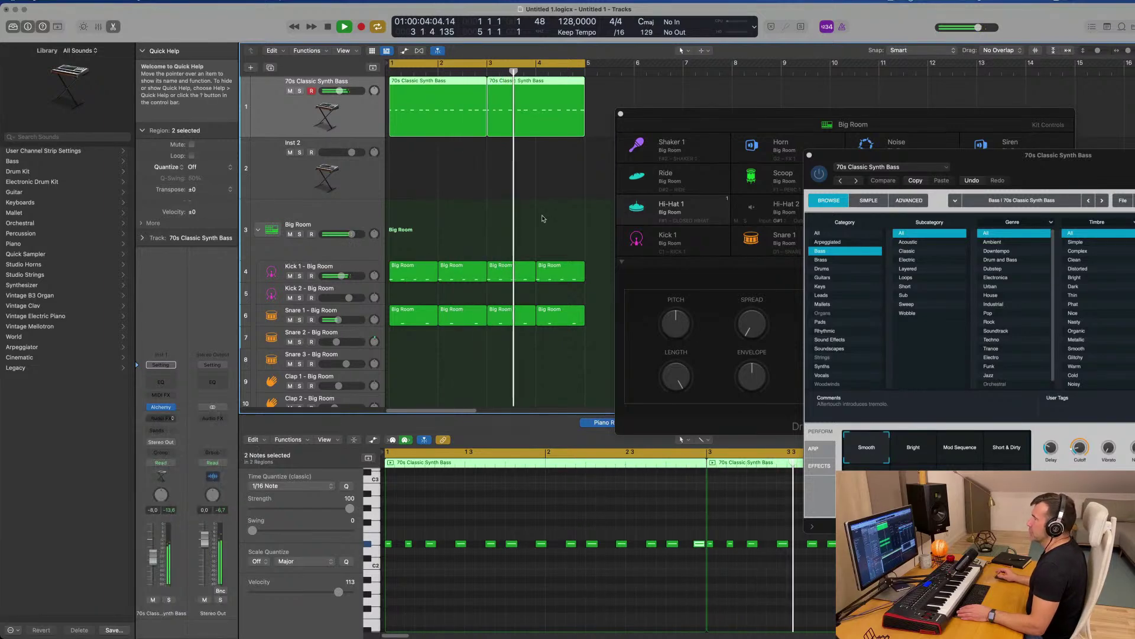
{"action": "left_click", "coordinate": [763, 132]}
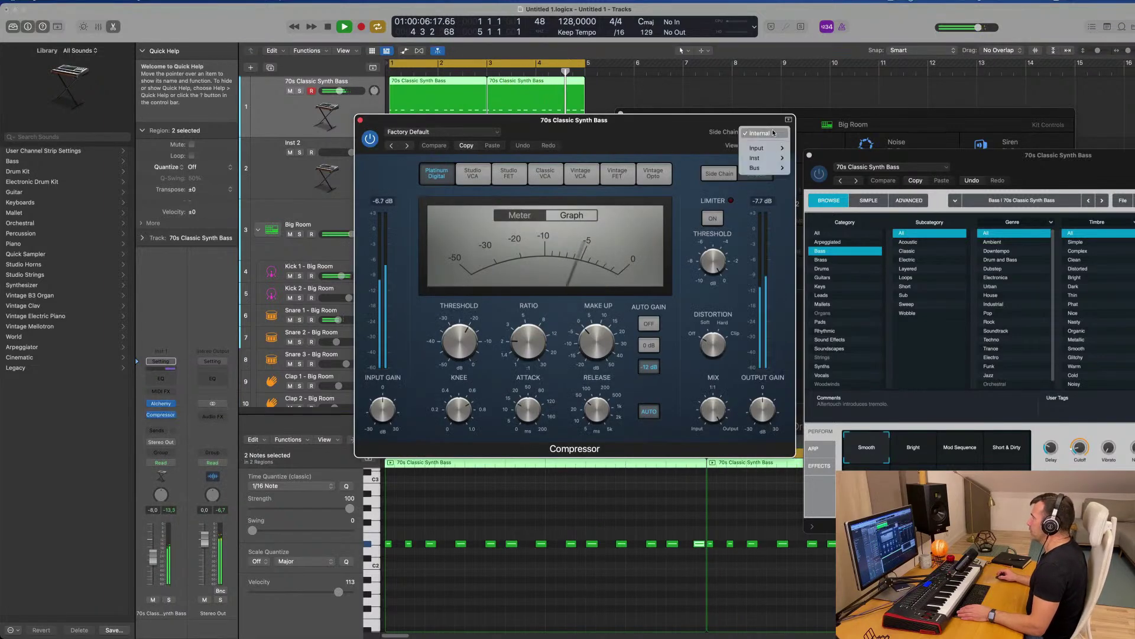
{"action": "mouse_move", "coordinate": [770, 158]}
{"action": "left_click", "coordinate": [828, 168]}
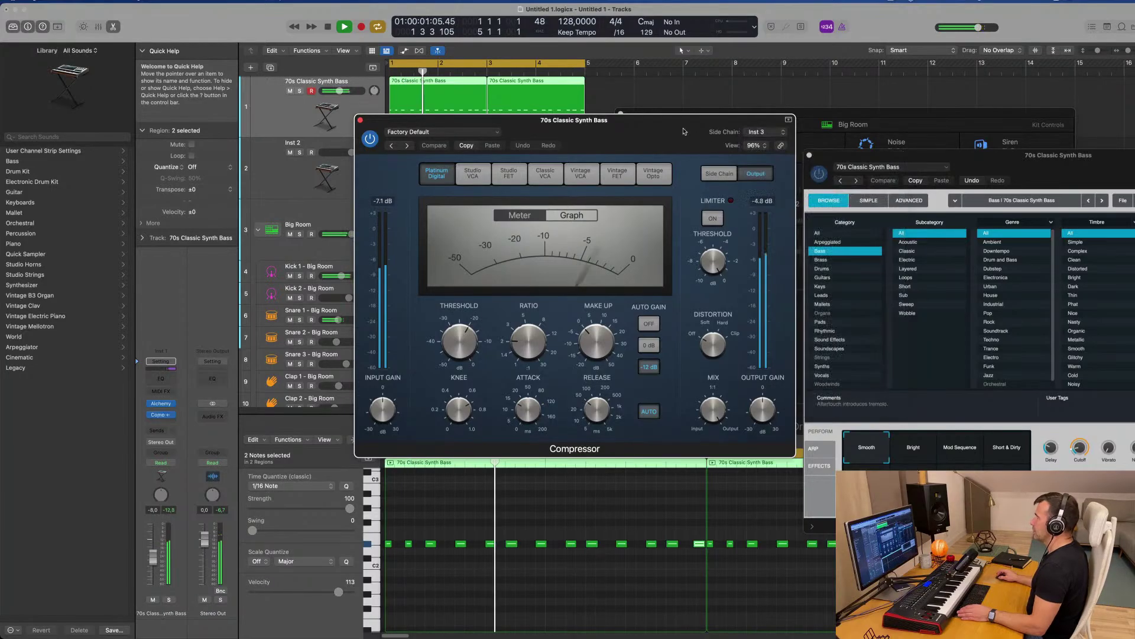
Adjust the compressor's make-up gain and compare the bass with the effect bypassed and active
{"action": "left_click_drag", "start_coordinate": [585, 347], "coordinate": [588, 325]}
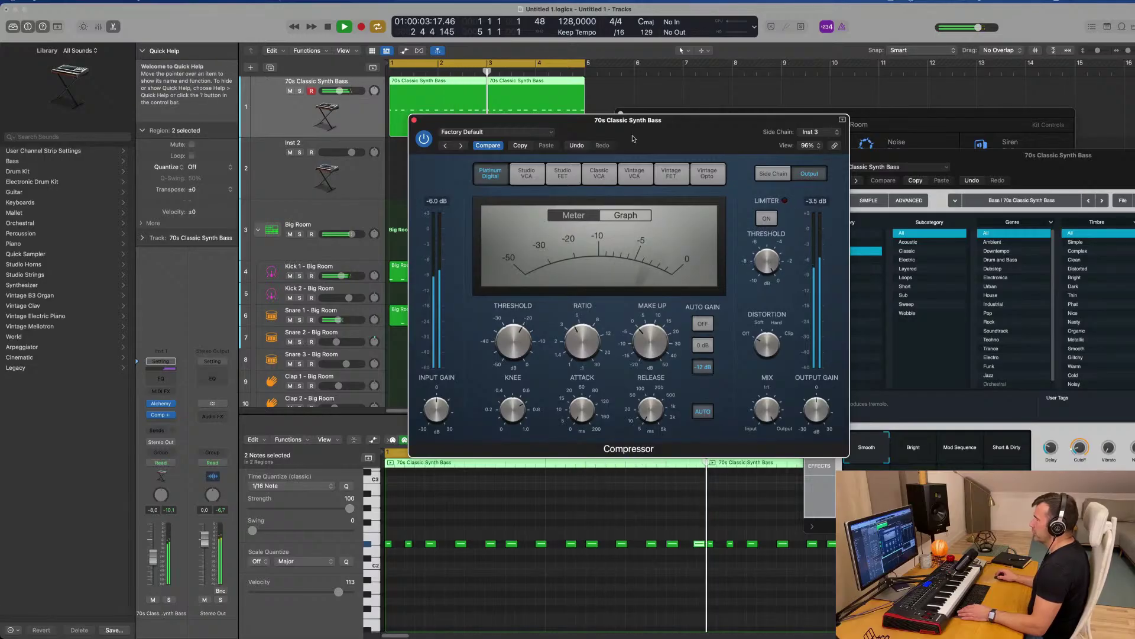
{"action": "left_click_drag", "start_coordinate": [638, 134], "coordinate": [673, 138]}
{"action": "left_click", "coordinate": [459, 144]}
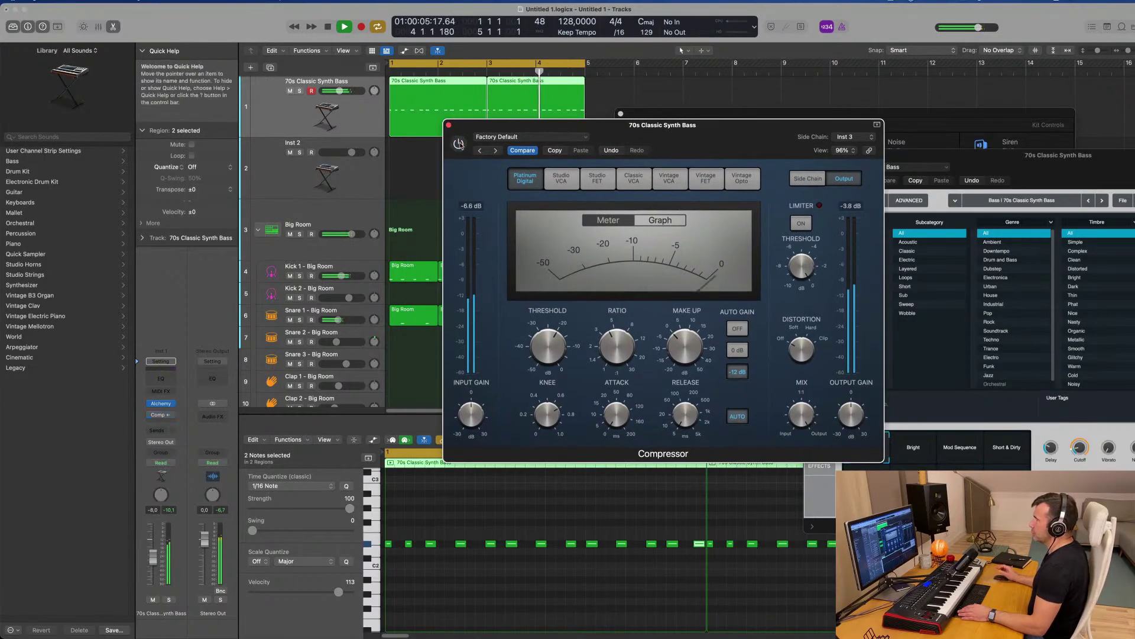
{"action": "left_click", "coordinate": [459, 144]}
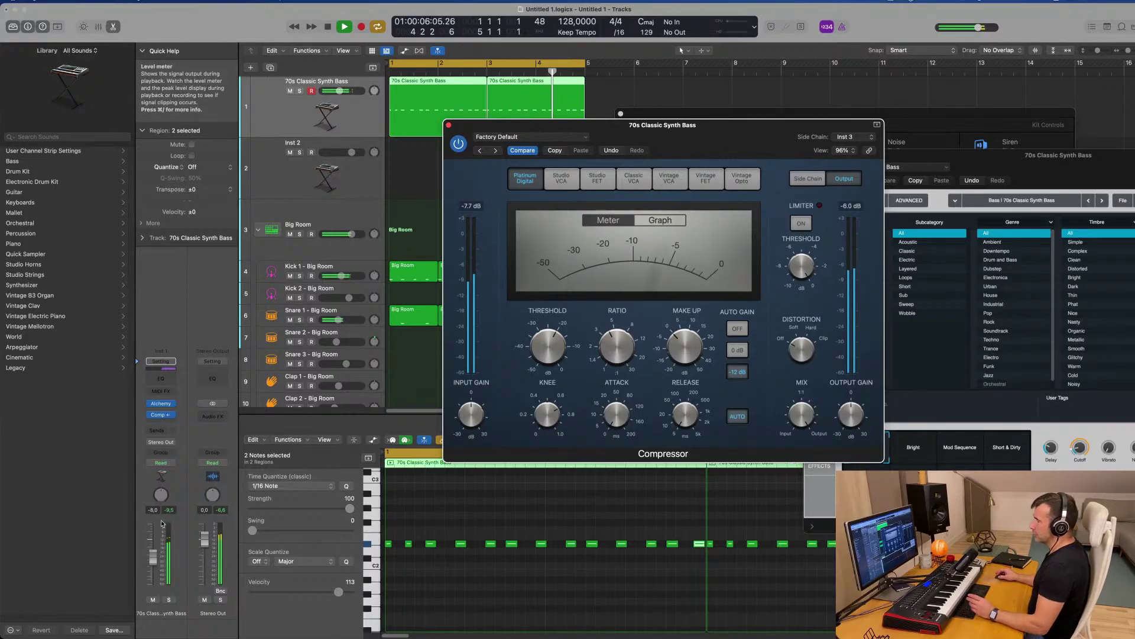
Lower the bass track's volume to about -11 dB while comparing the sound with the compressor bypassed and active
{"action": "left_click_drag", "start_coordinate": [153, 556], "coordinate": [152, 559]}
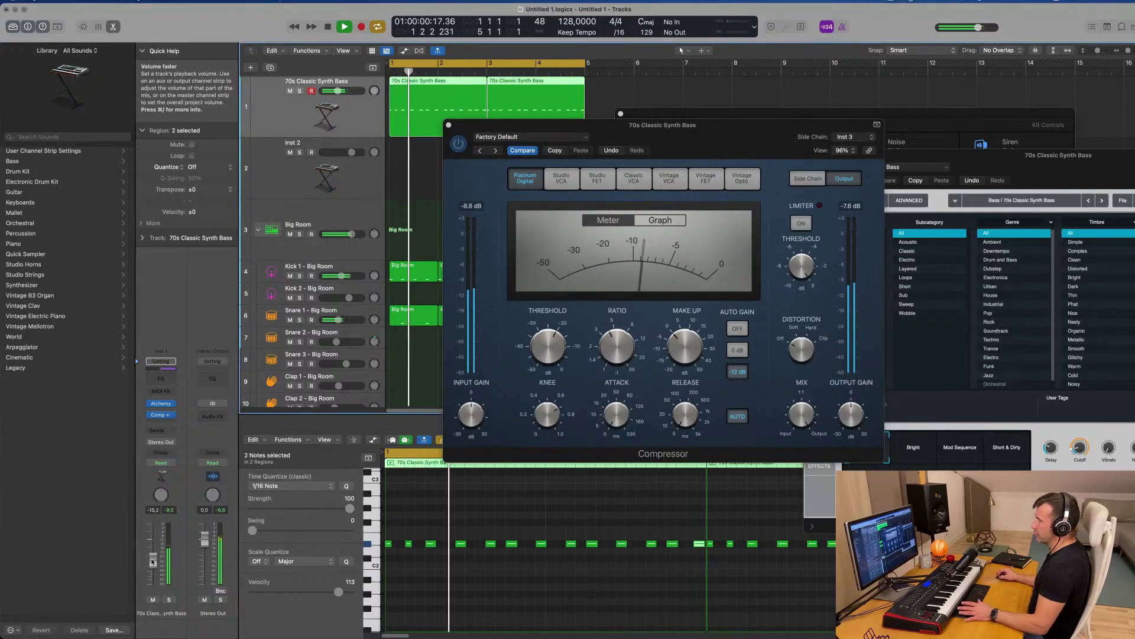
{"action": "left_click_drag", "start_coordinate": [658, 189], "coordinate": [639, 238]}
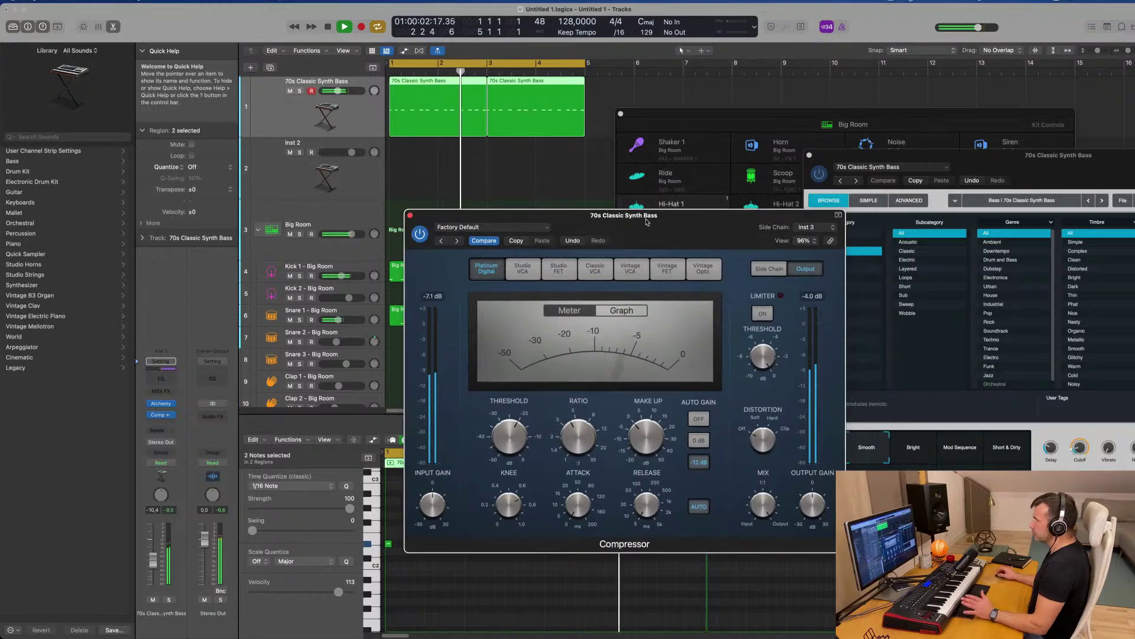
{"action": "left_click", "coordinate": [163, 404]}
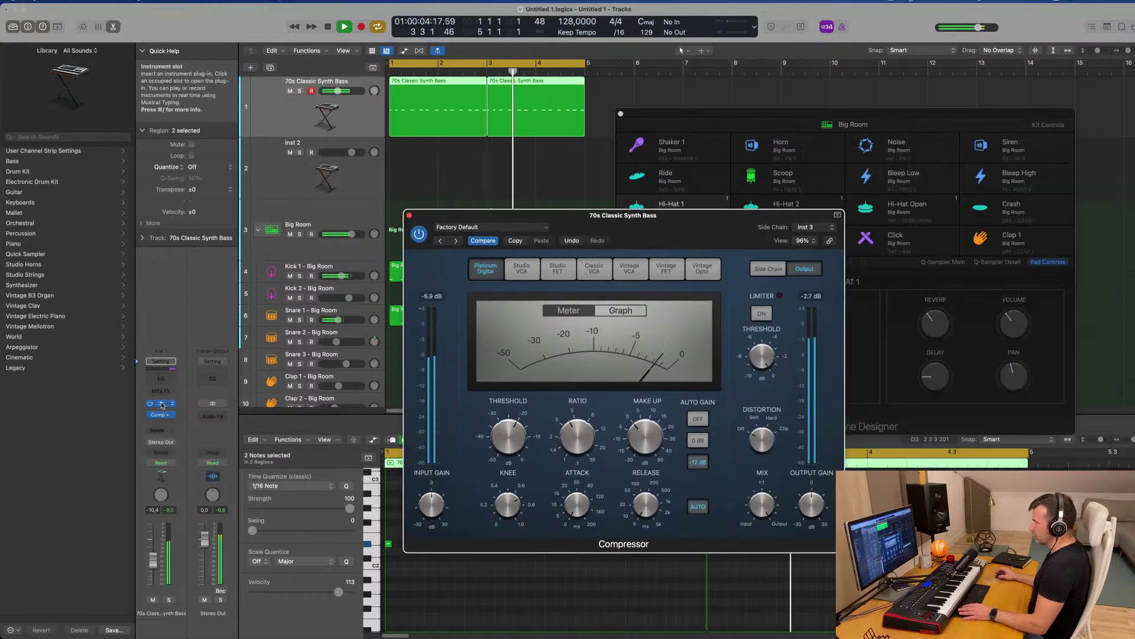
{"action": "left_click", "coordinate": [163, 404]}
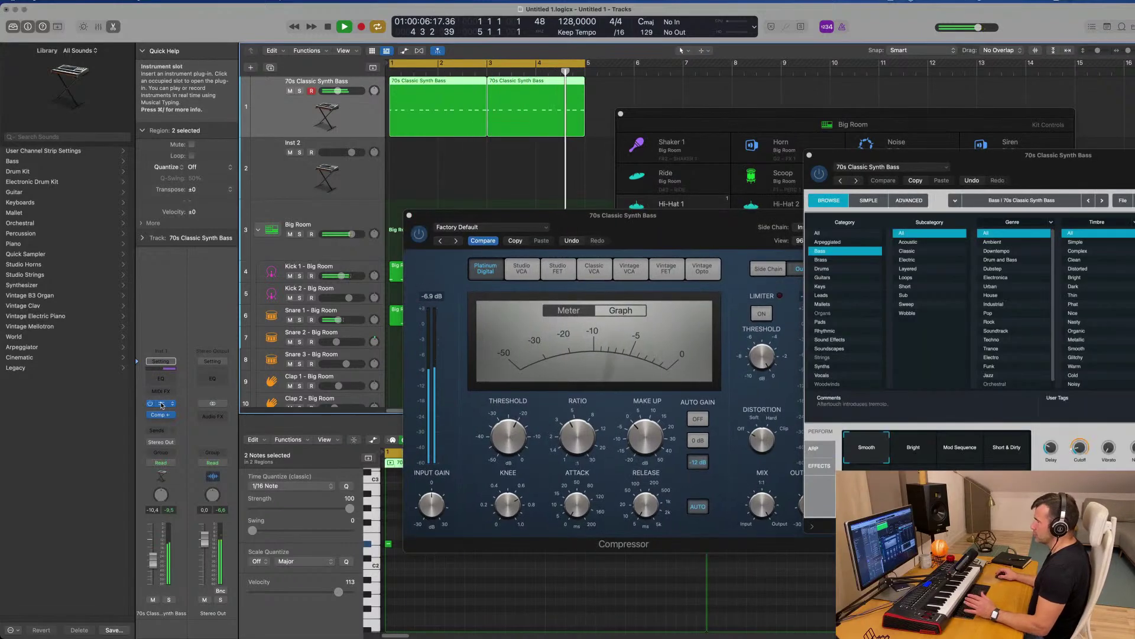
{"action": "left_click", "coordinate": [418, 234]}
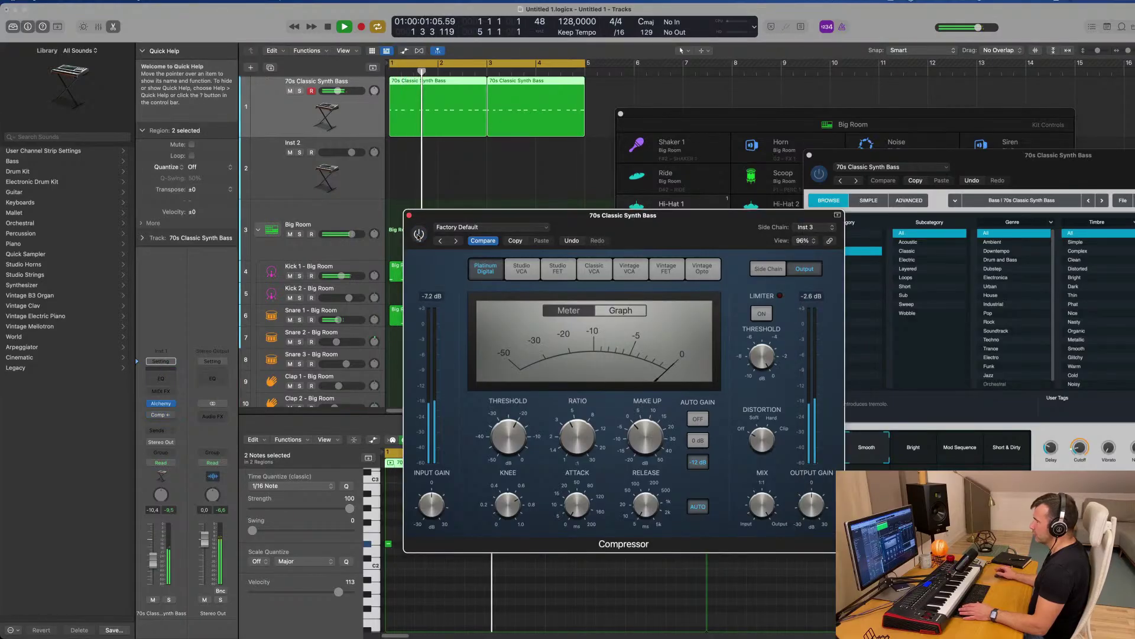
{"action": "left_click", "coordinate": [418, 235]}
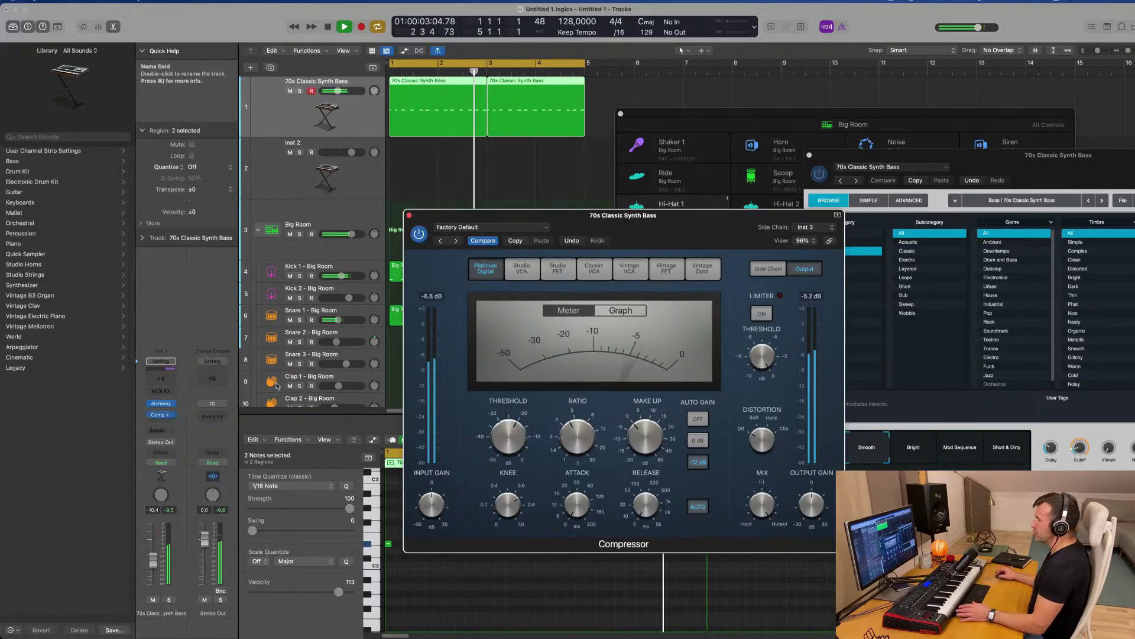
{"action": "left_click_drag", "start_coordinate": [338, 91], "coordinate": [336, 91]}
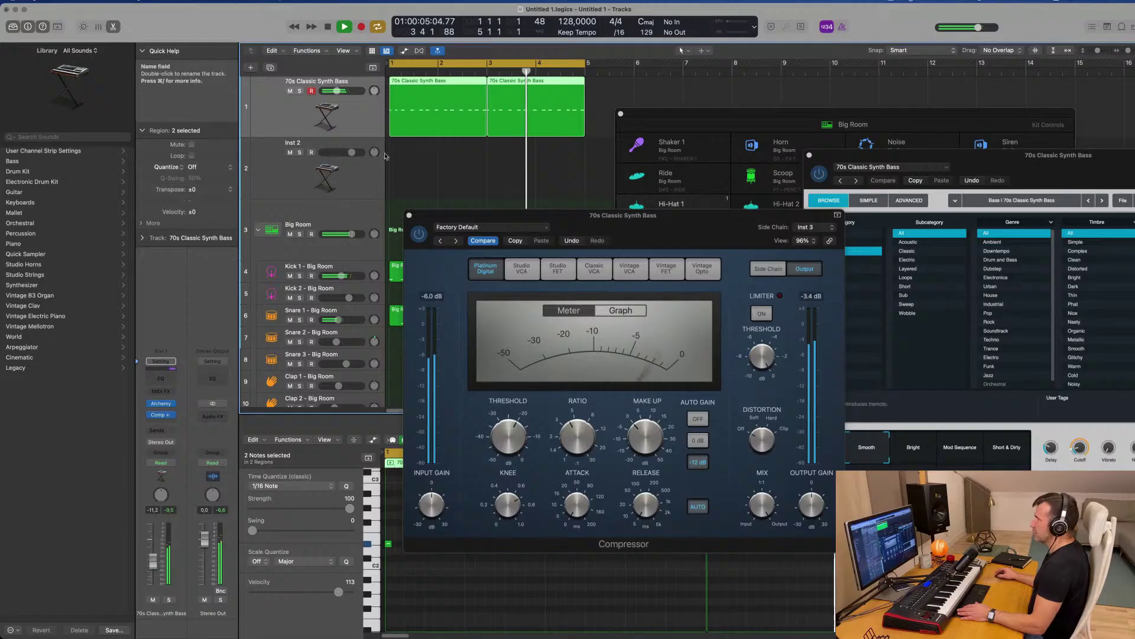
Move the drum machine window off the arrangement and join the two bass regions into one four-bar region
{"action": "left_click_drag", "start_coordinate": [674, 113], "coordinate": [773, 117]}
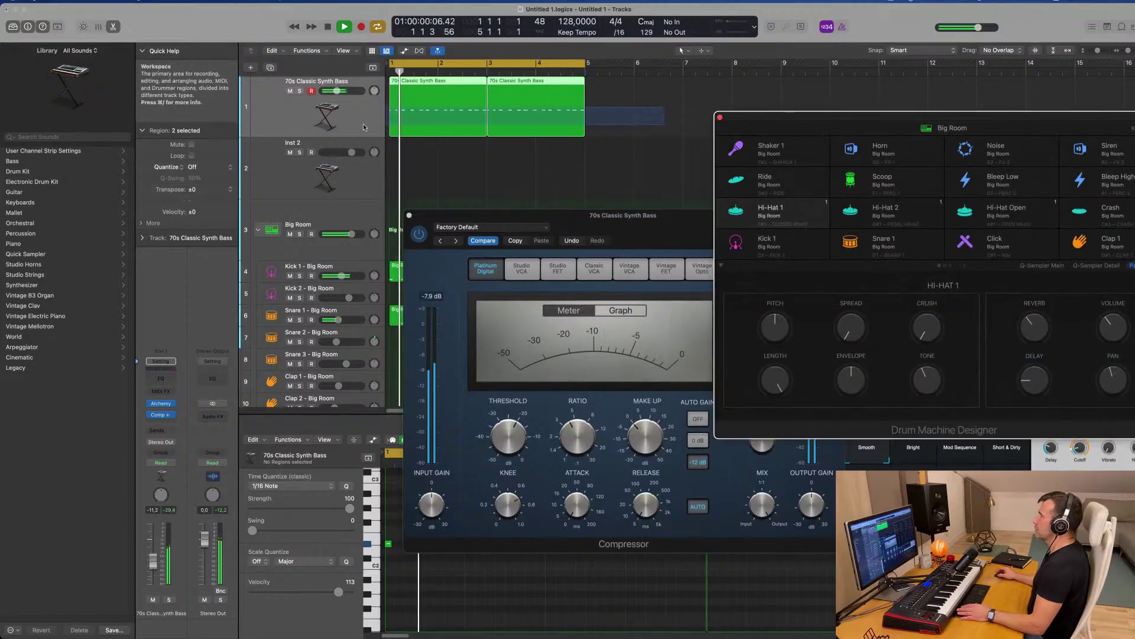
{"action": "left_click", "coordinate": [406, 110]}
{"action": "key", "text": "super+j"}
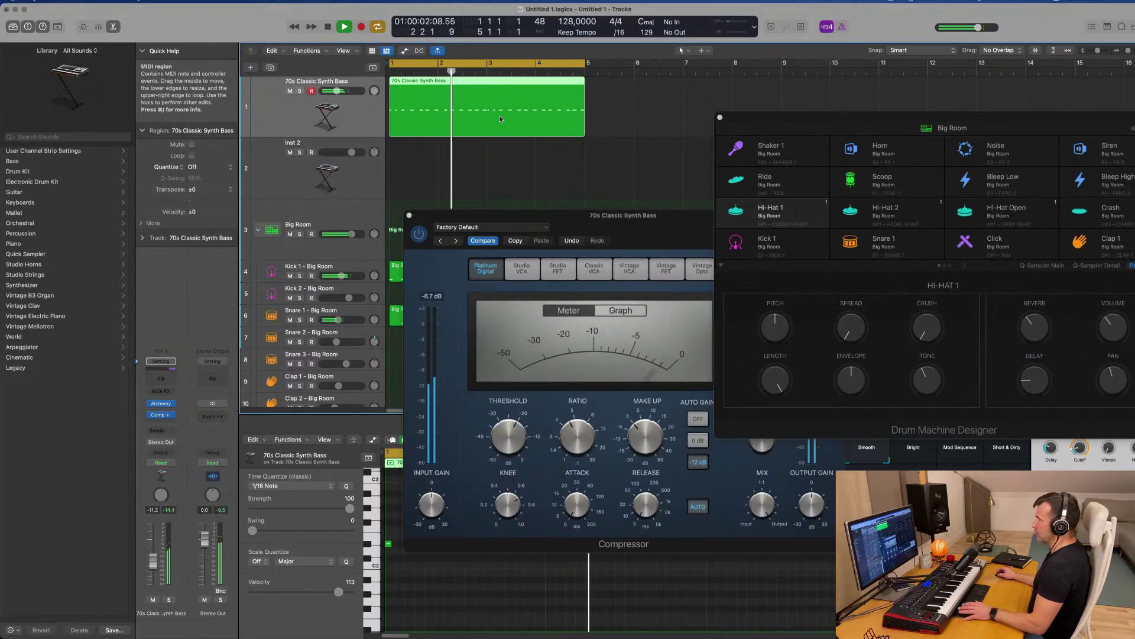
{"action": "key", "text": "p"}
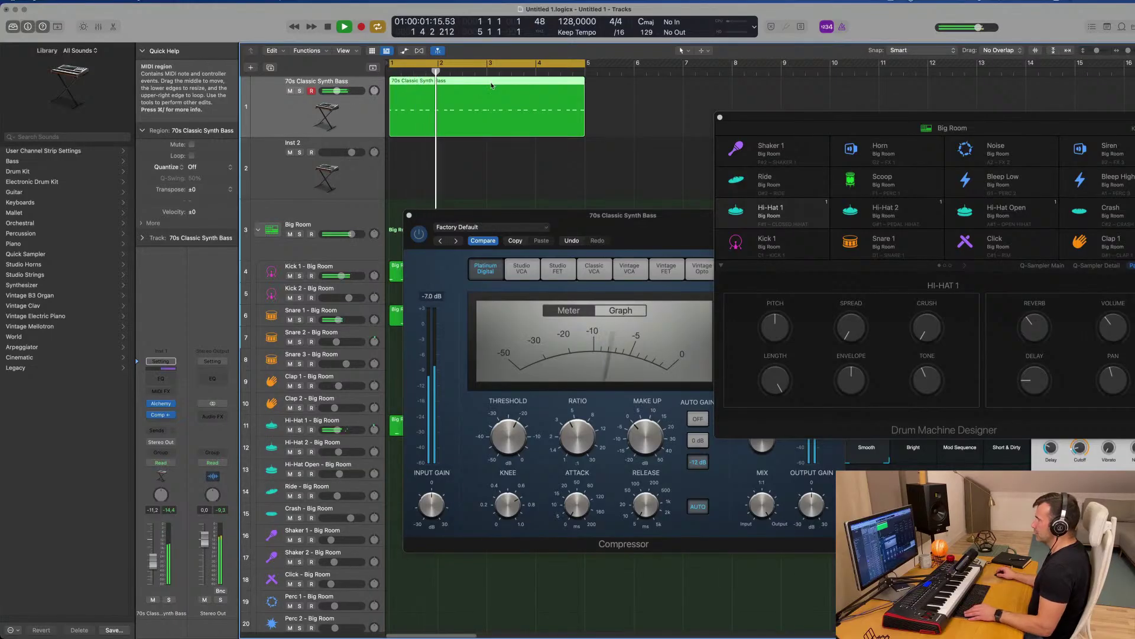
{"action": "key", "text": "p"}
Move the last bass notes before bar 3 and before bar 5 slightly earlier, and play the pattern
{"action": "scroll", "coordinate": [657, 564], "scroll_direction": "down", "scroll_amount": 5}
{"action": "scroll", "coordinate": [541, 554], "scroll_direction": "up", "scroll_amount": 5}
{"action": "scroll", "coordinate": [546, 556], "scroll_direction": "down", "scroll_amount": 1}
{"action": "left_click", "coordinate": [209, 395]}
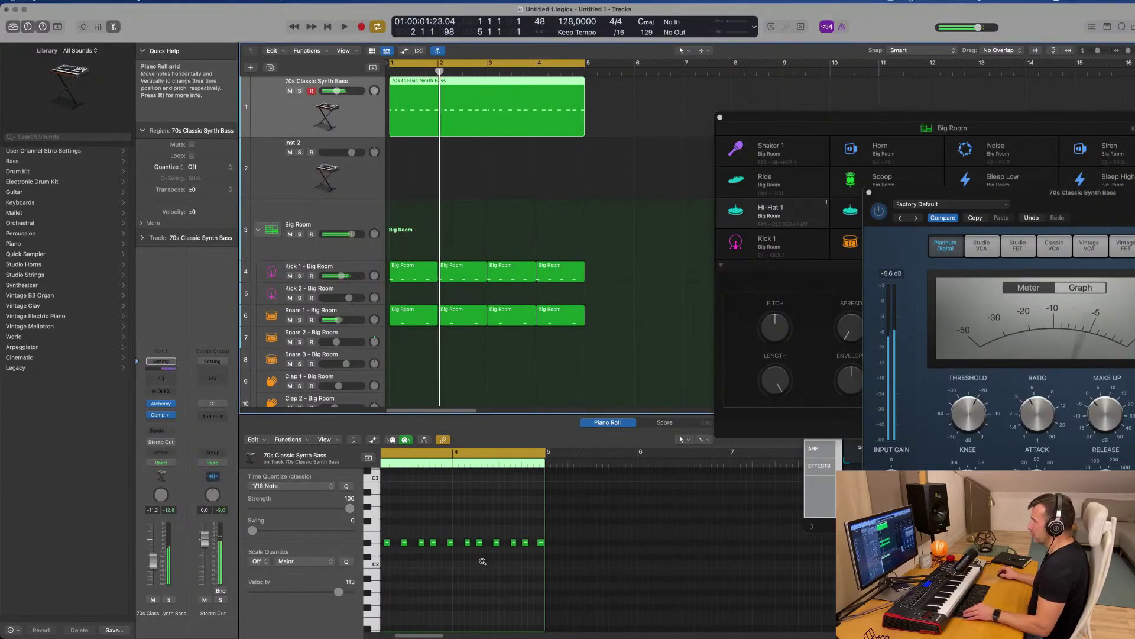
{"action": "scroll", "coordinate": [482, 563], "scroll_direction": "up", "scroll_amount": 6}
{"action": "scroll", "coordinate": [501, 554], "scroll_direction": "left", "scroll_amount": 3}
{"action": "left_click", "coordinate": [557, 543]}
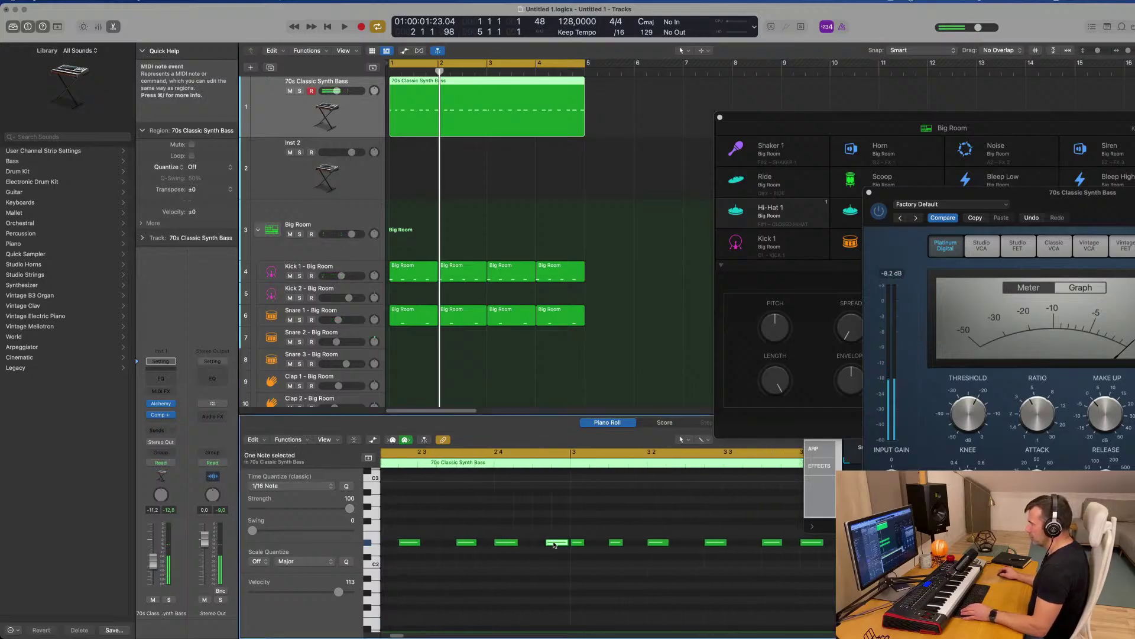
{"action": "left_click_drag", "start_coordinate": [556, 544], "coordinate": [543, 546]}
{"action": "key", "text": "space"}
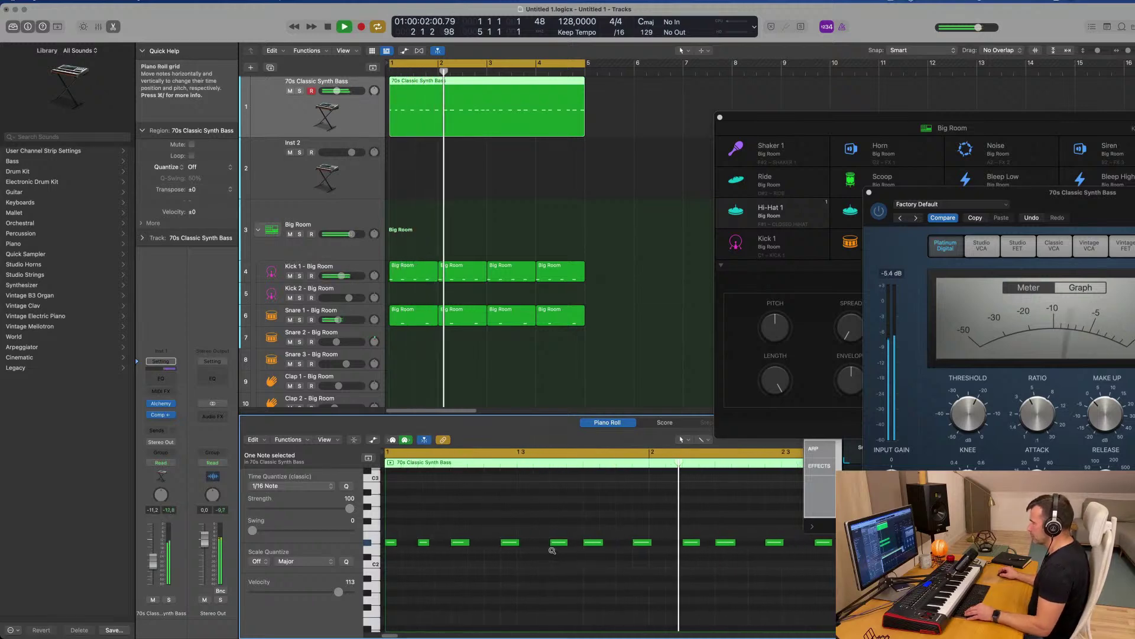
{"action": "scroll", "coordinate": [580, 560], "scroll_direction": "left", "scroll_amount": 3}
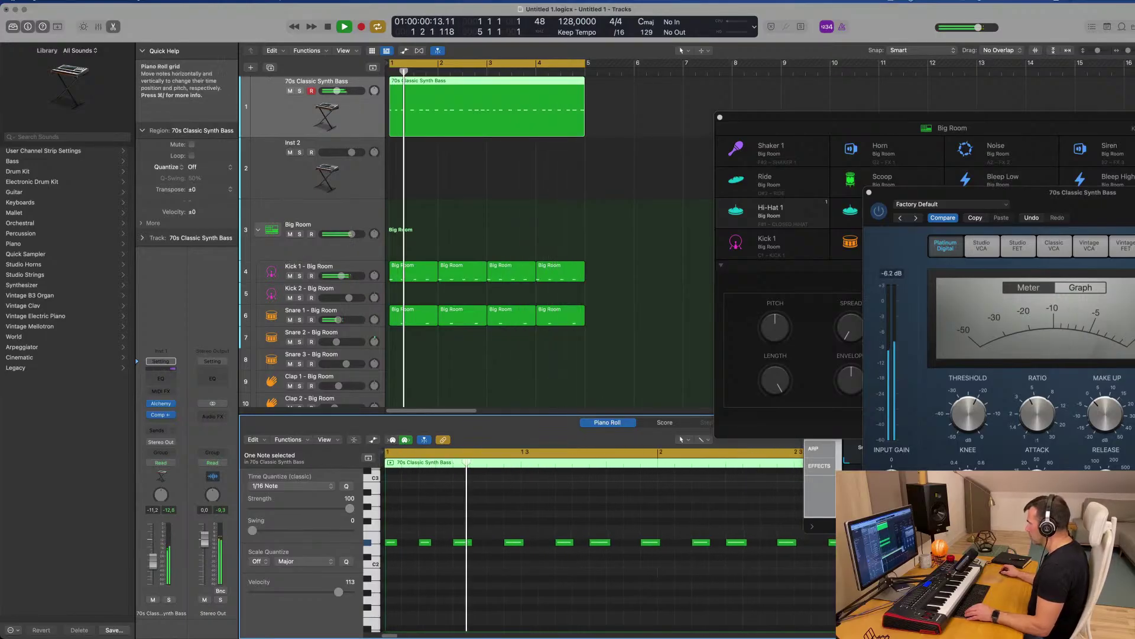
{"action": "key", "text": "space"}
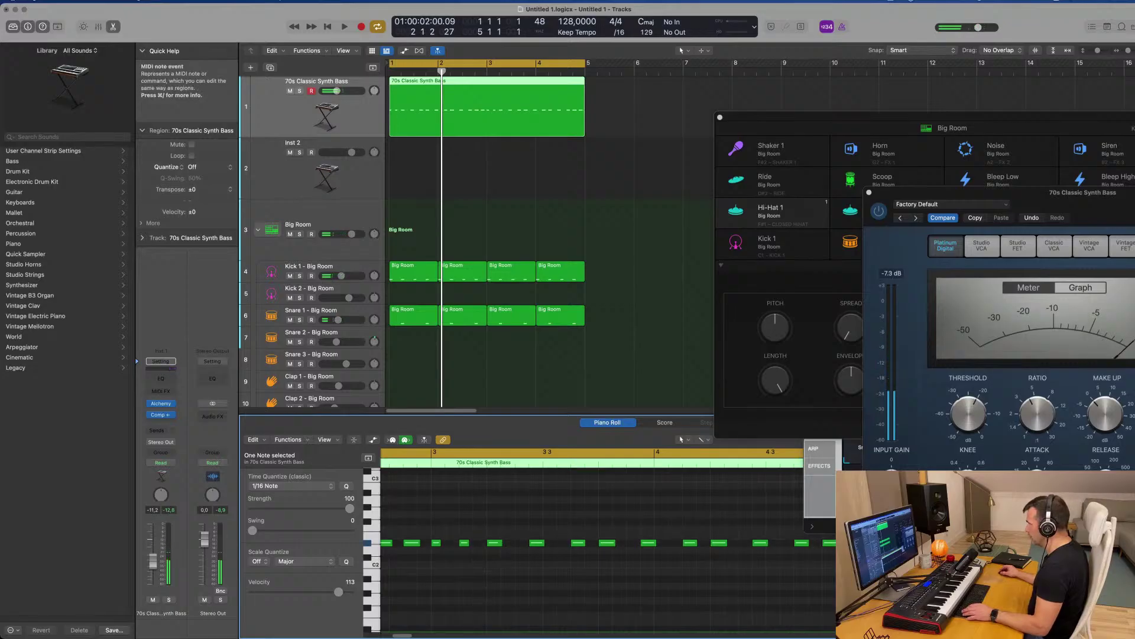
{"action": "key", "text": "space"}
Reopen the bass track's Alchemy synth, reduce Wide, set Drive to about 35%, and close it
{"action": "scroll", "coordinate": [479, 172], "scroll_direction": "down", "scroll_amount": 3}
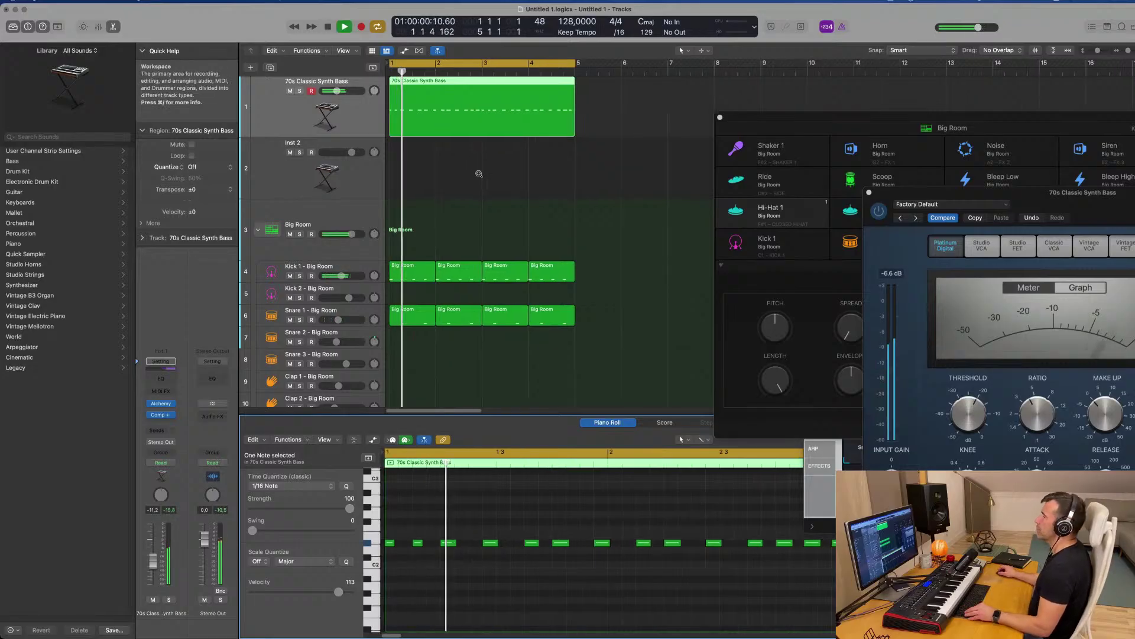
{"action": "left_click", "coordinate": [279, 108]}
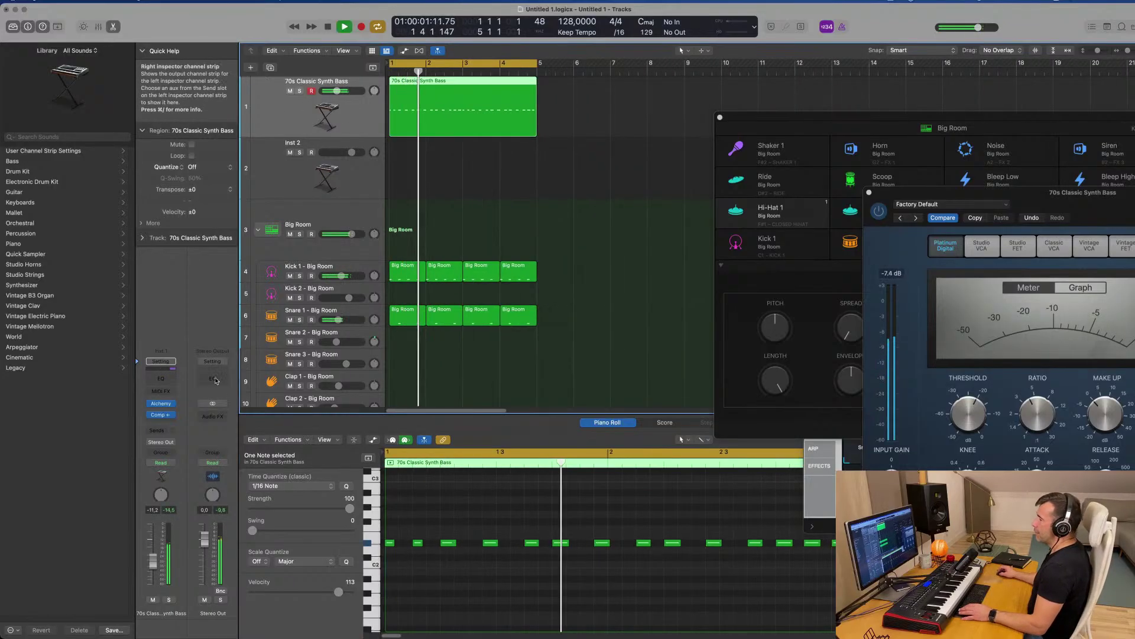
{"action": "left_click", "coordinate": [158, 404]}
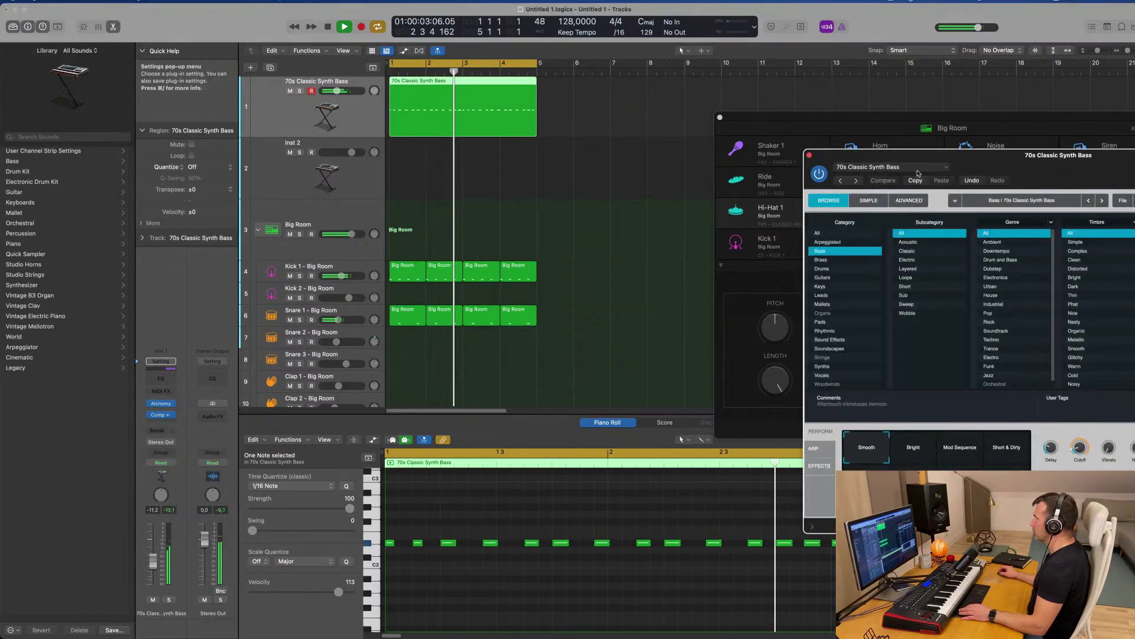
{"action": "left_click_drag", "start_coordinate": [1041, 162], "coordinate": [514, 131]}
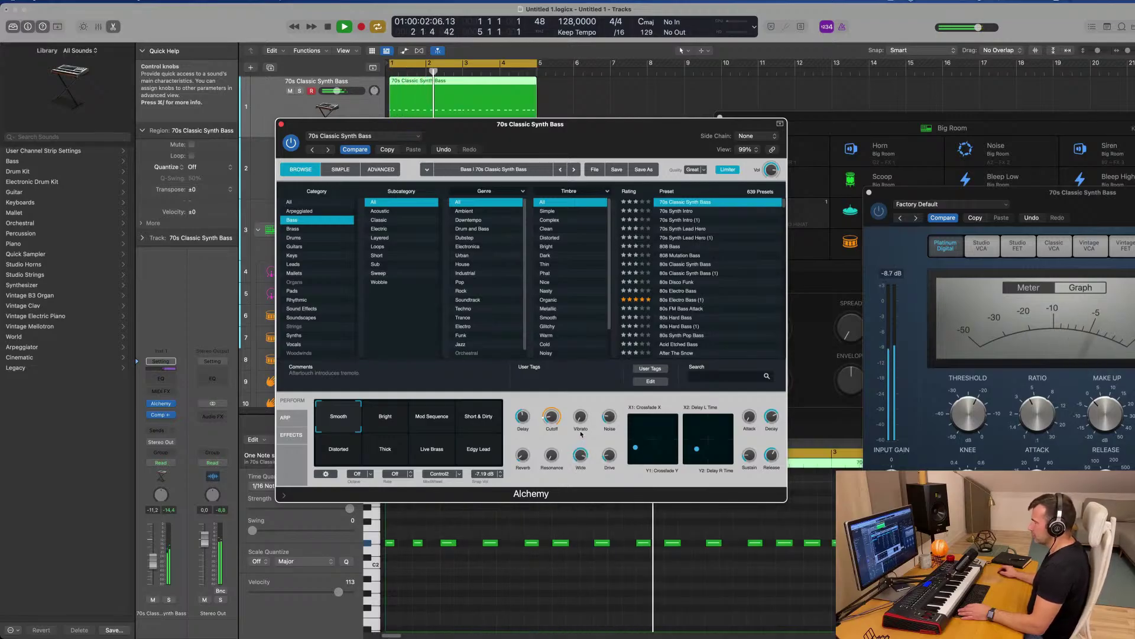
{"action": "mouse_move", "coordinate": [608, 449]}
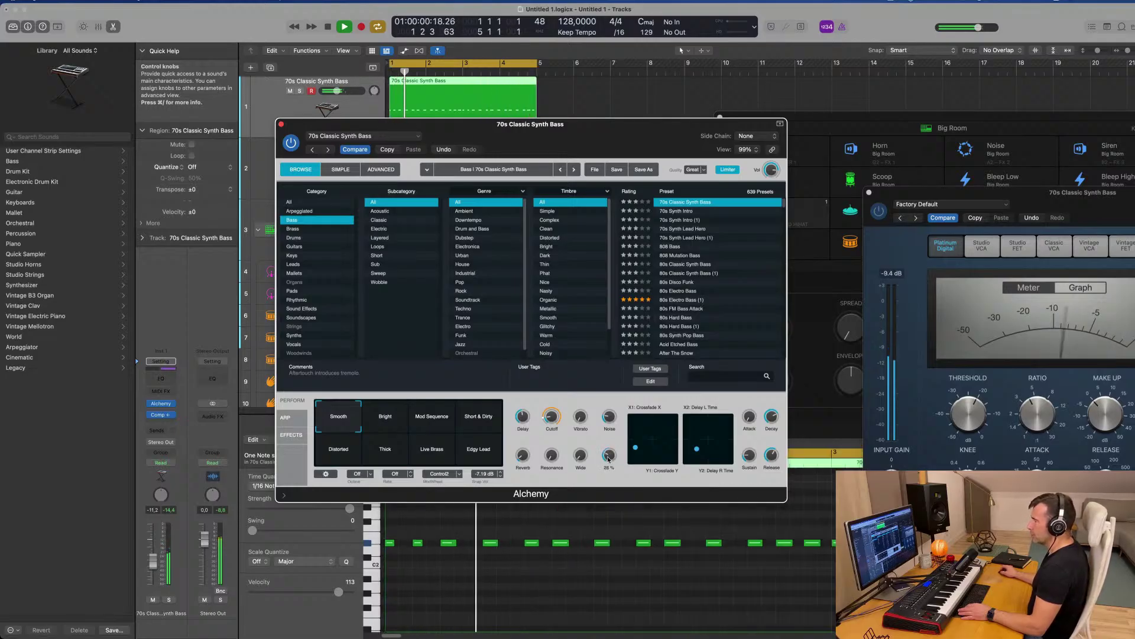
{"action": "left_click_drag", "start_coordinate": [327, 124], "coordinate": [532, 170]}
{"action": "left_click", "coordinate": [487, 169]}
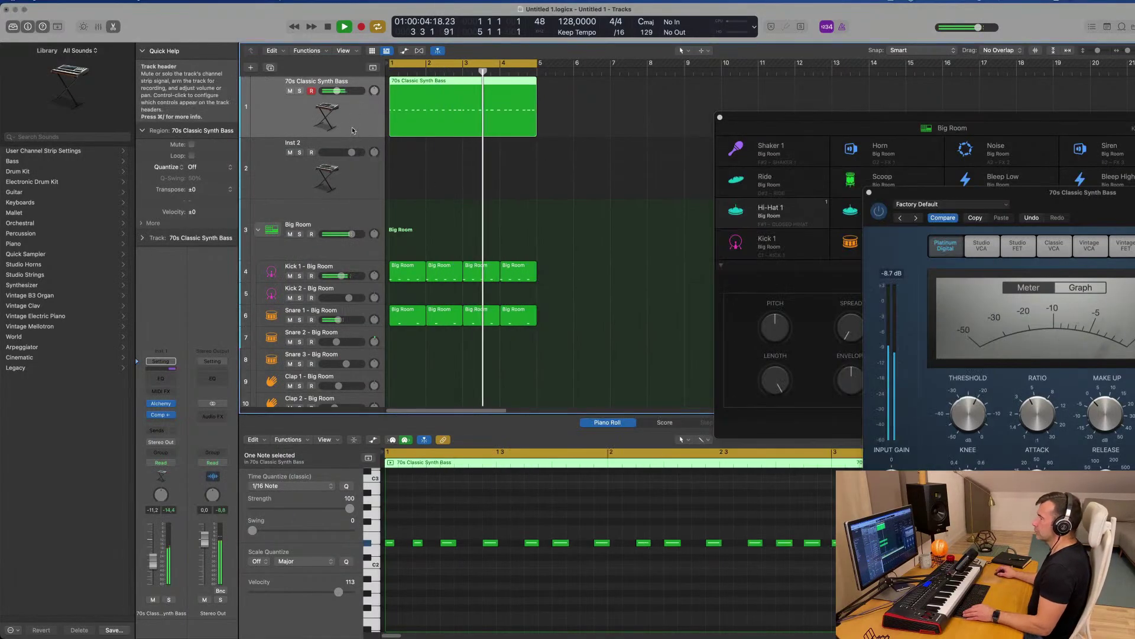
Lower the Hi-Hat 1 track's volume to -12.2 dB
{"action": "scroll", "coordinate": [355, 236], "scroll_direction": "down", "scroll_amount": 5}
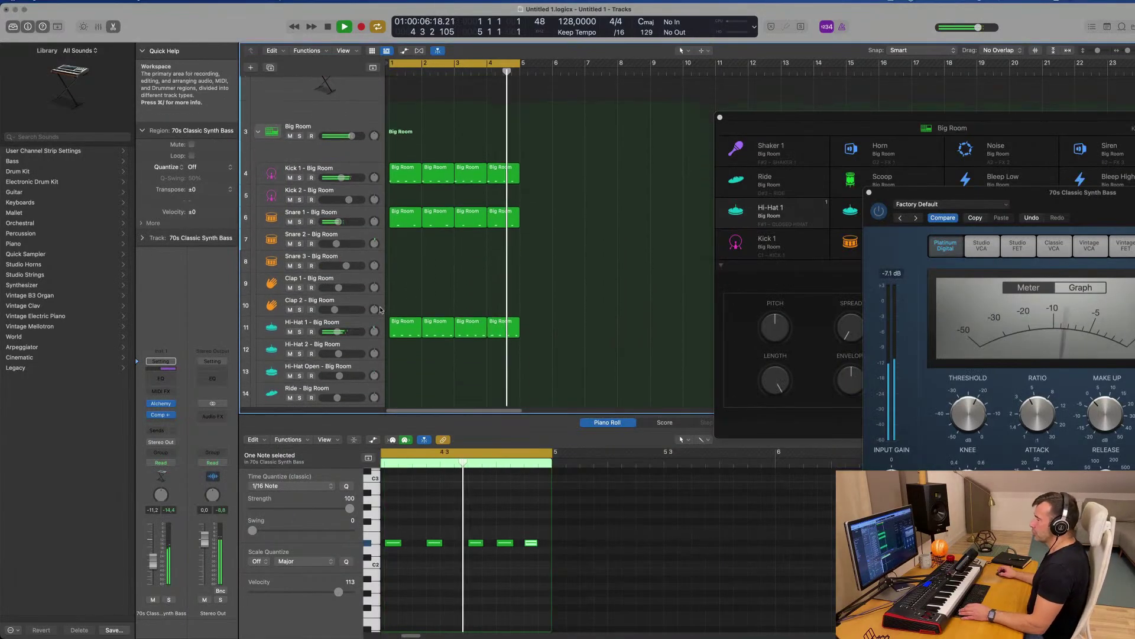
{"action": "left_click", "coordinate": [361, 323]}
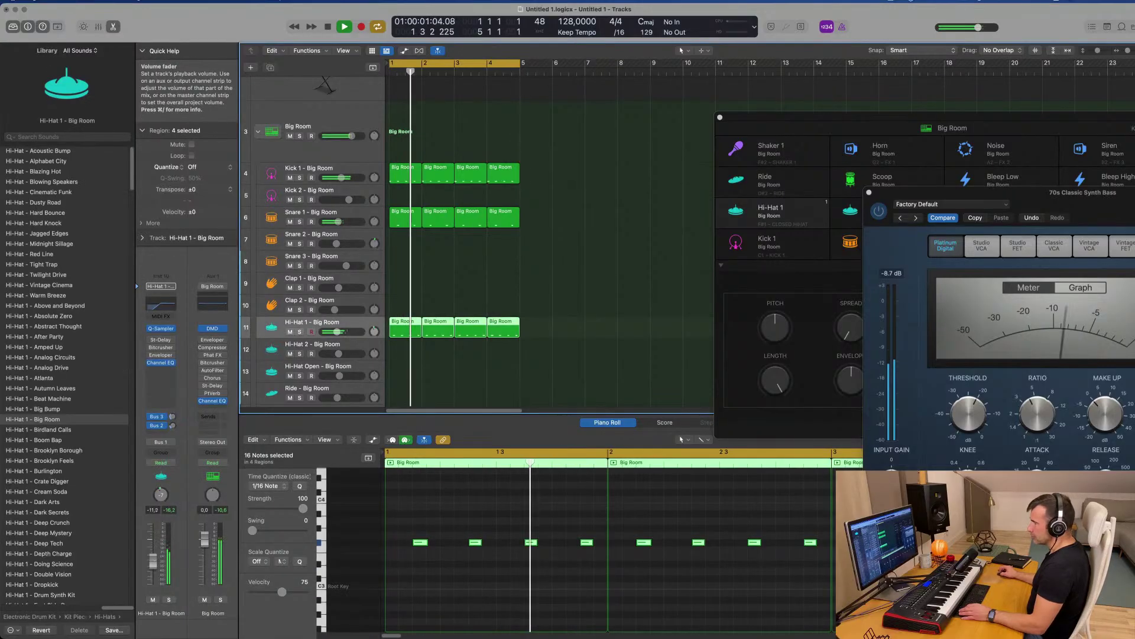
{"action": "left_click_drag", "start_coordinate": [155, 560], "coordinate": [155, 562]}
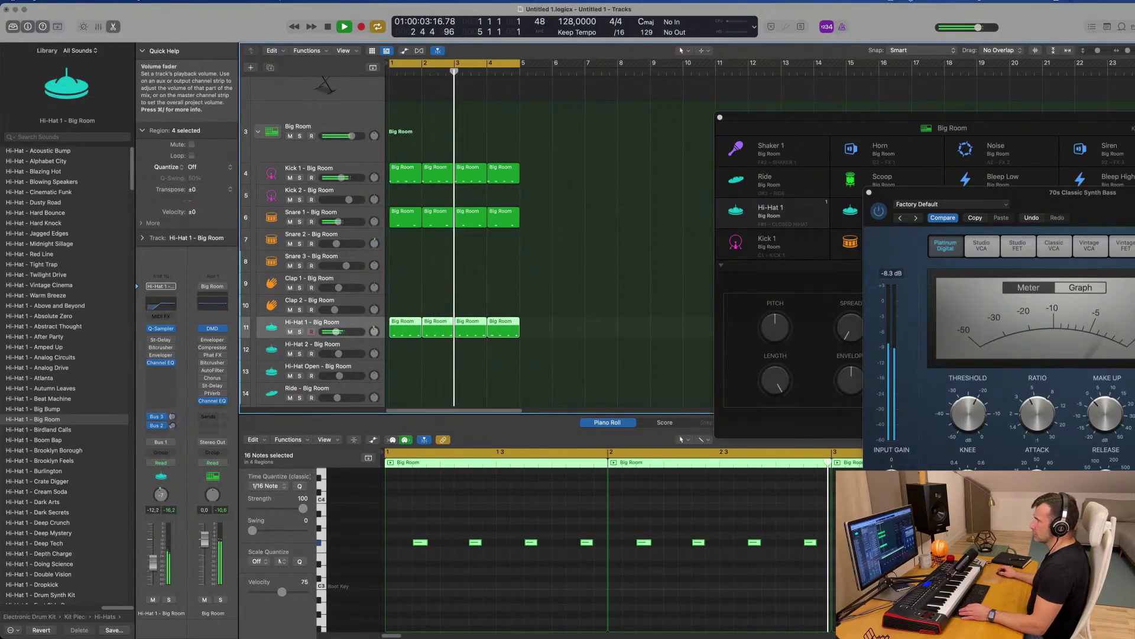
Copy the first bar's Hi-Hat 1 region to bar 1 of the Shaker 2 track
{"action": "left_click", "coordinate": [360, 216]}
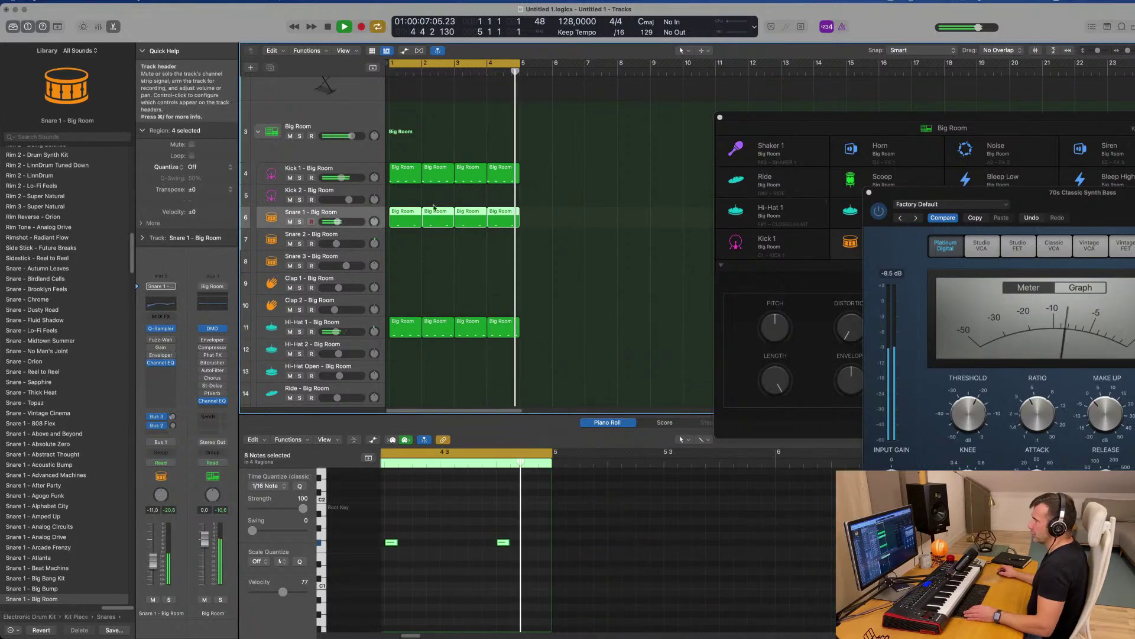
{"action": "scroll", "coordinate": [430, 235], "scroll_direction": "down", "scroll_amount": 3}
{"action": "scroll", "coordinate": [430, 236], "scroll_direction": "down", "scroll_amount": 5}
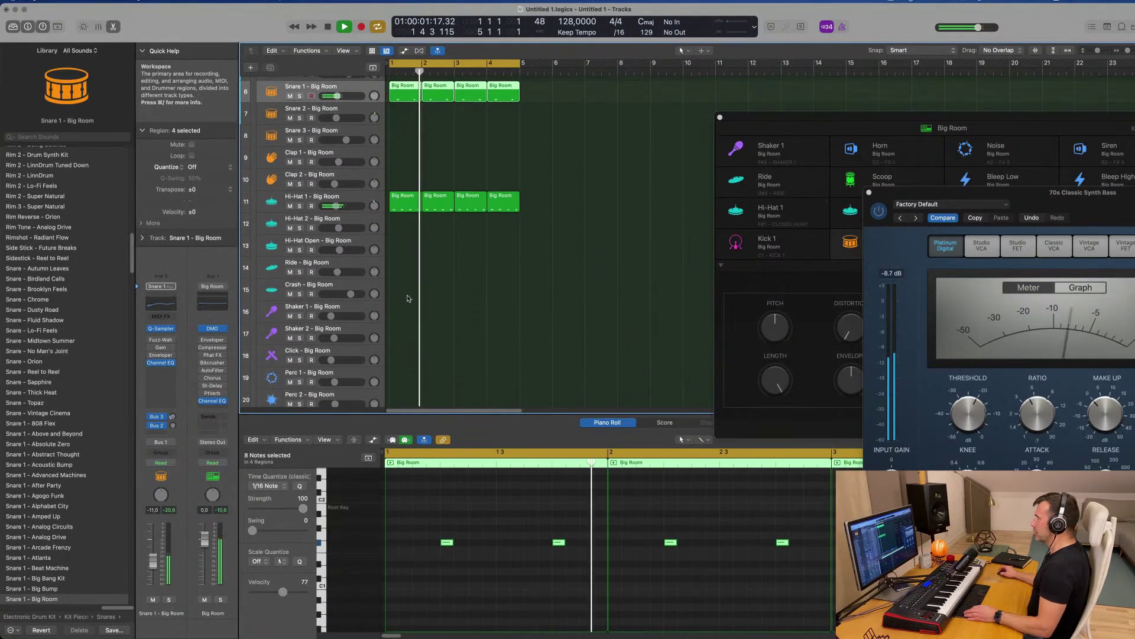
{"action": "left_click", "coordinate": [406, 183]}
{"action": "left_click_drag", "start_coordinate": [405, 184], "coordinate": [394, 316]}
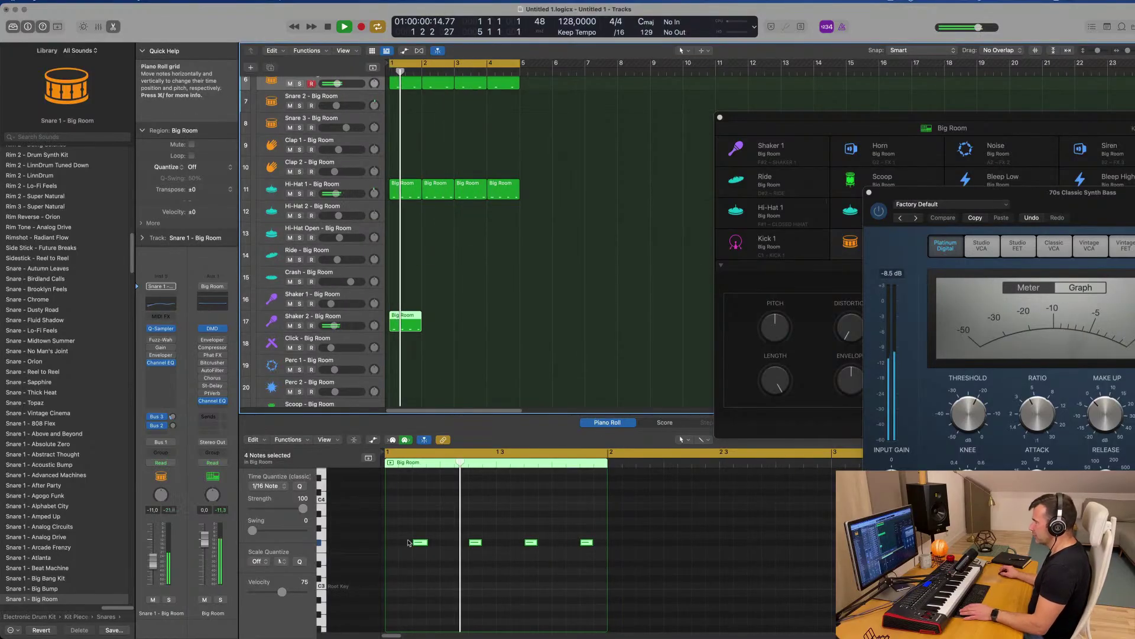
Duplicate the four Shaker 2 notes half a beat earlier, play the loop, and lower the Snare 1 volume to -15.8 dB
{"action": "left_click_drag", "start_coordinate": [410, 530], "coordinate": [599, 560]}
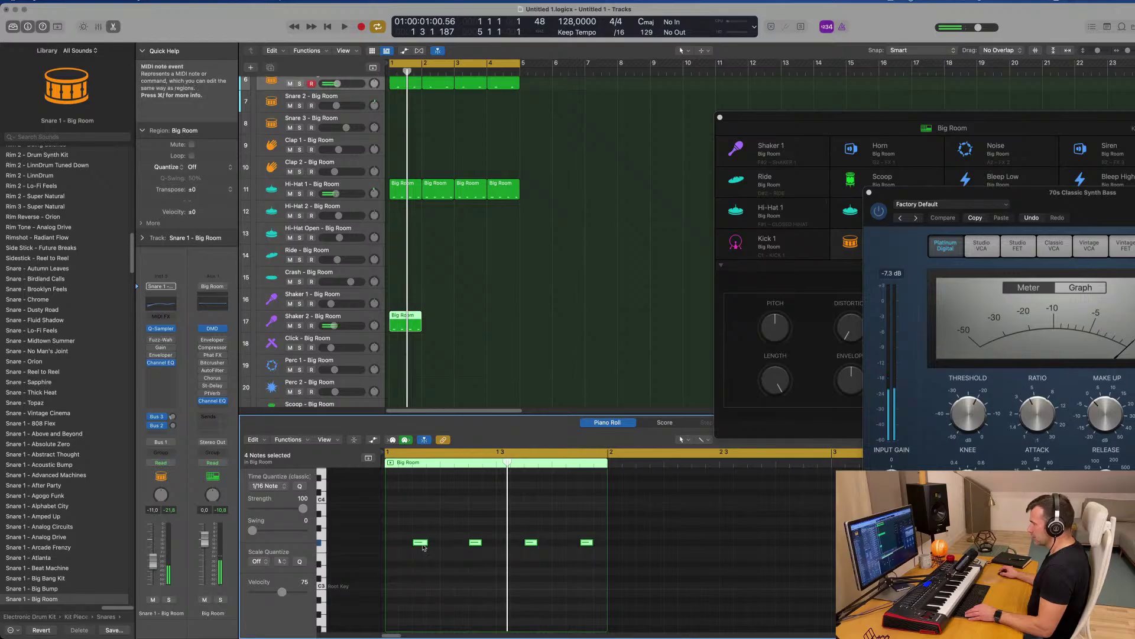
{"action": "left_click_drag", "start_coordinate": [420, 543], "coordinate": [393, 542]}
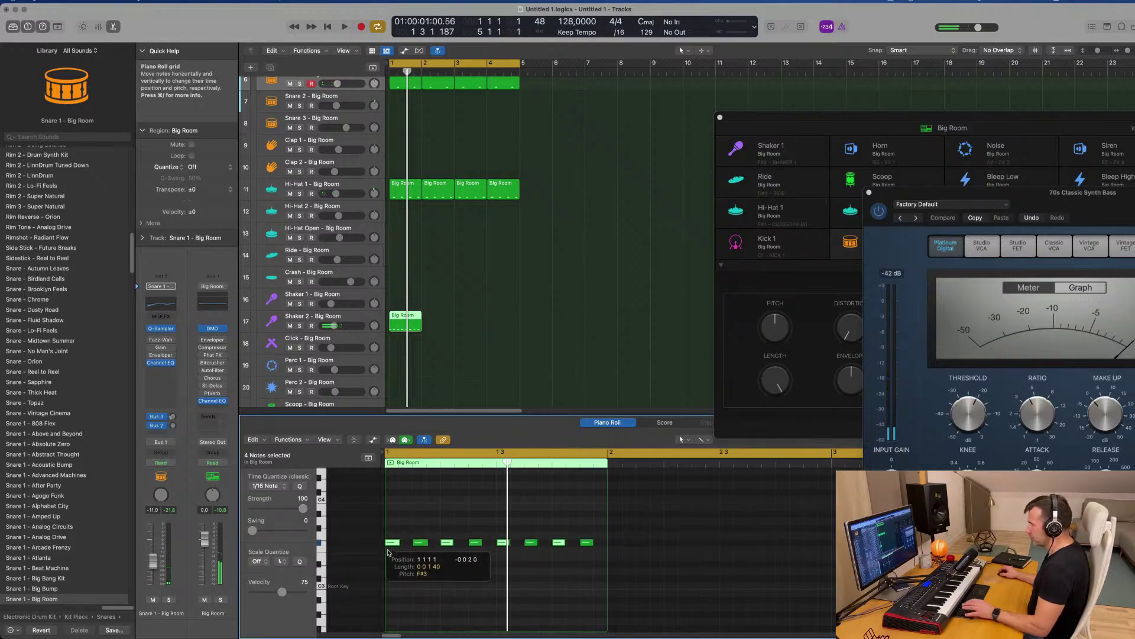
{"action": "key", "text": "space"}
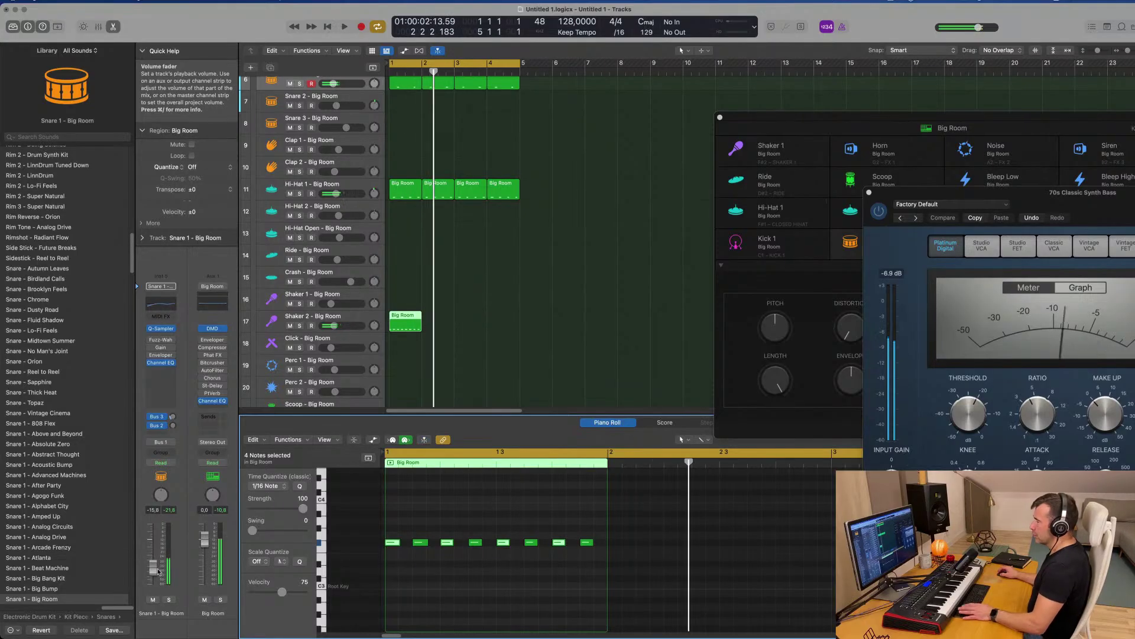
Repeat the one-bar Shaker 2 region three times to fill the four-bar loop
{"action": "key", "text": "super+r"}
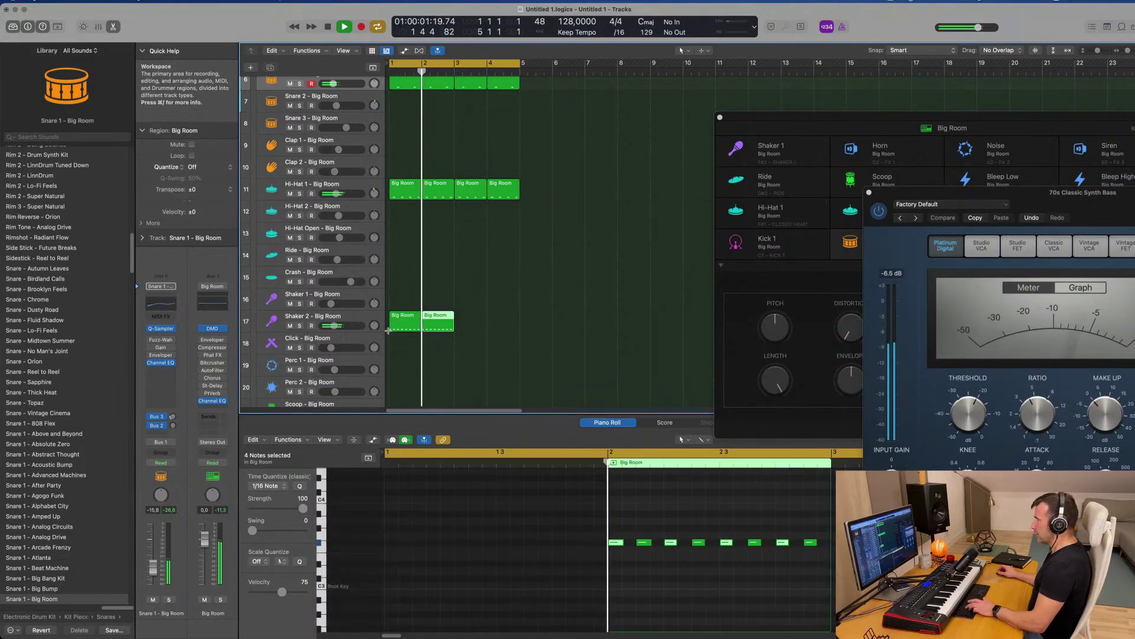
{"action": "key", "text": "super+r"}
{"action": "key", "text": "super+r"}
{"action": "key", "text": "space"}
{"action": "key", "text": "space"}
Select the Shaker 2 track and lower its volume to -17.6 dB while playing the loop
{"action": "left_click", "coordinate": [272, 321]}
{"action": "key", "text": "space"}
{"action": "key", "text": "space"}
{"action": "key", "text": "space"}
{"action": "key", "text": "space"}
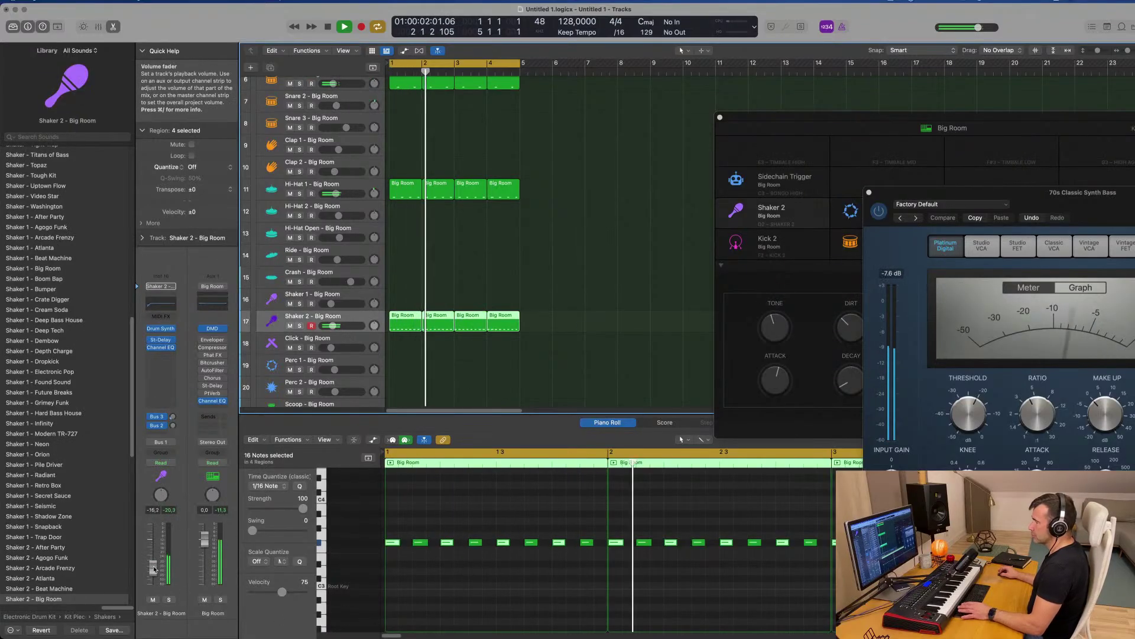
Insert a stereo Sample Delay effect on the Shaker 2 channel strip
{"action": "left_click", "coordinate": [167, 356]}
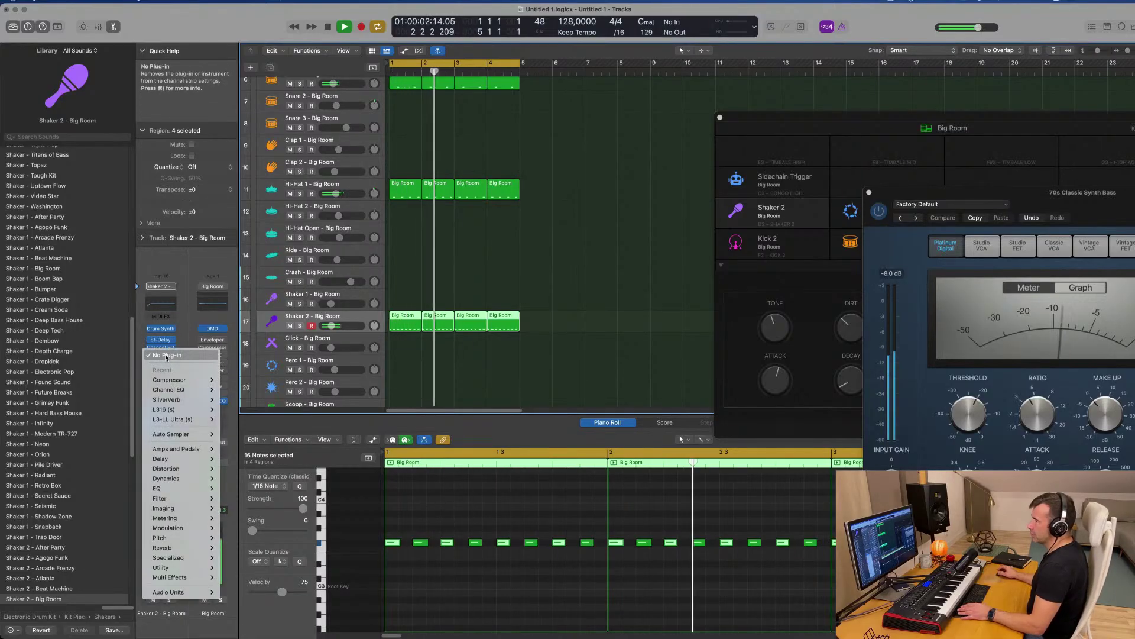
{"action": "mouse_move", "coordinate": [196, 461]}
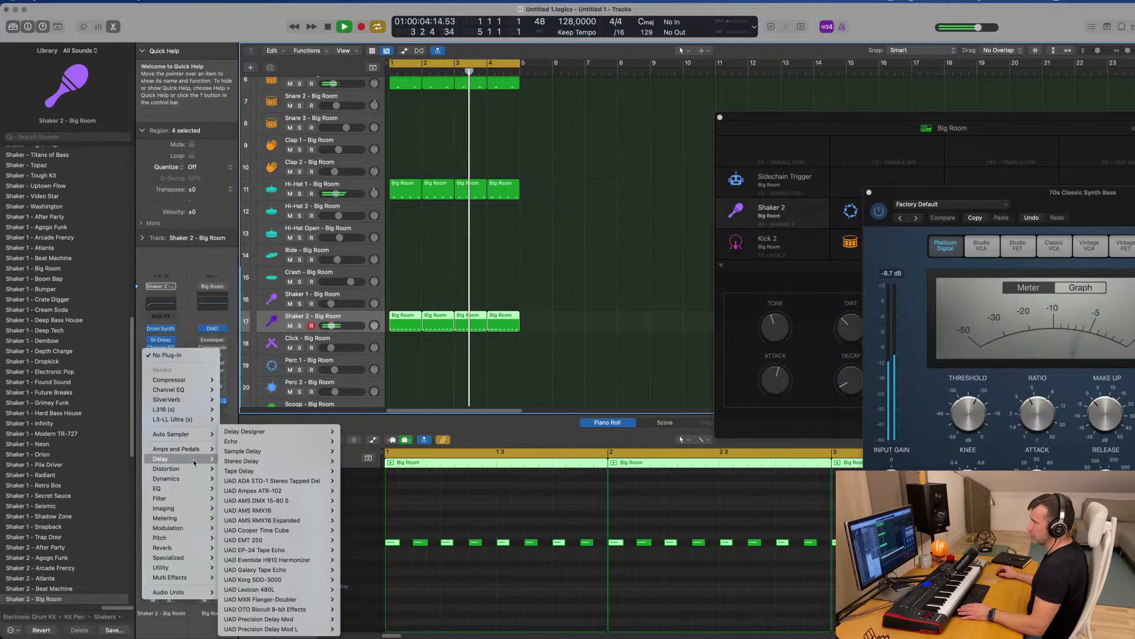
{"action": "mouse_move", "coordinate": [256, 453]}
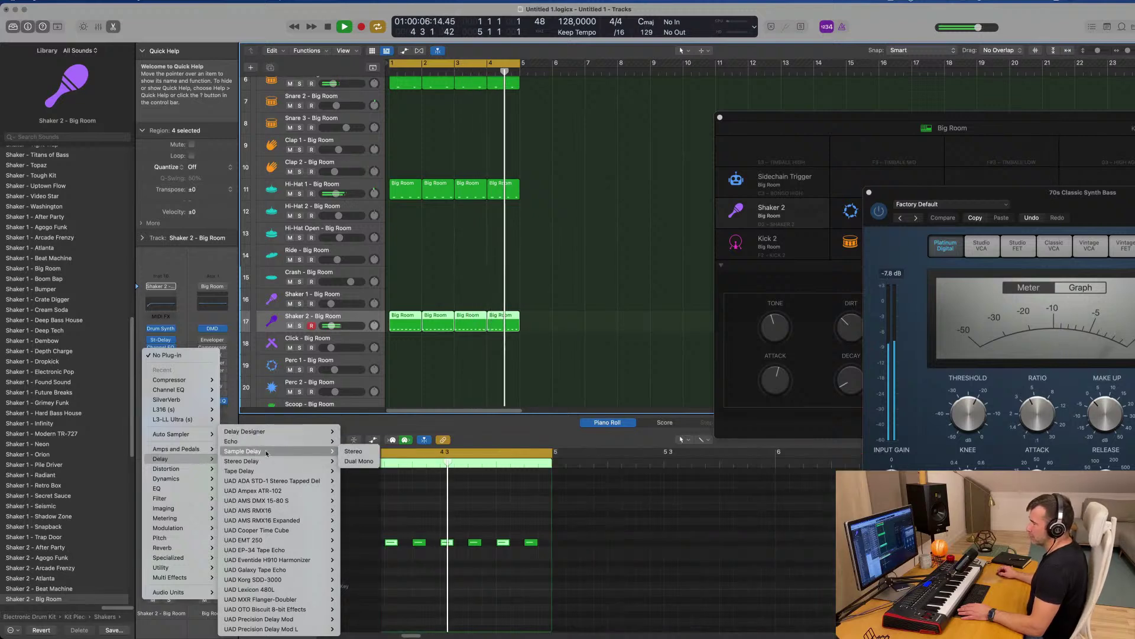
{"action": "left_click", "coordinate": [353, 451]}
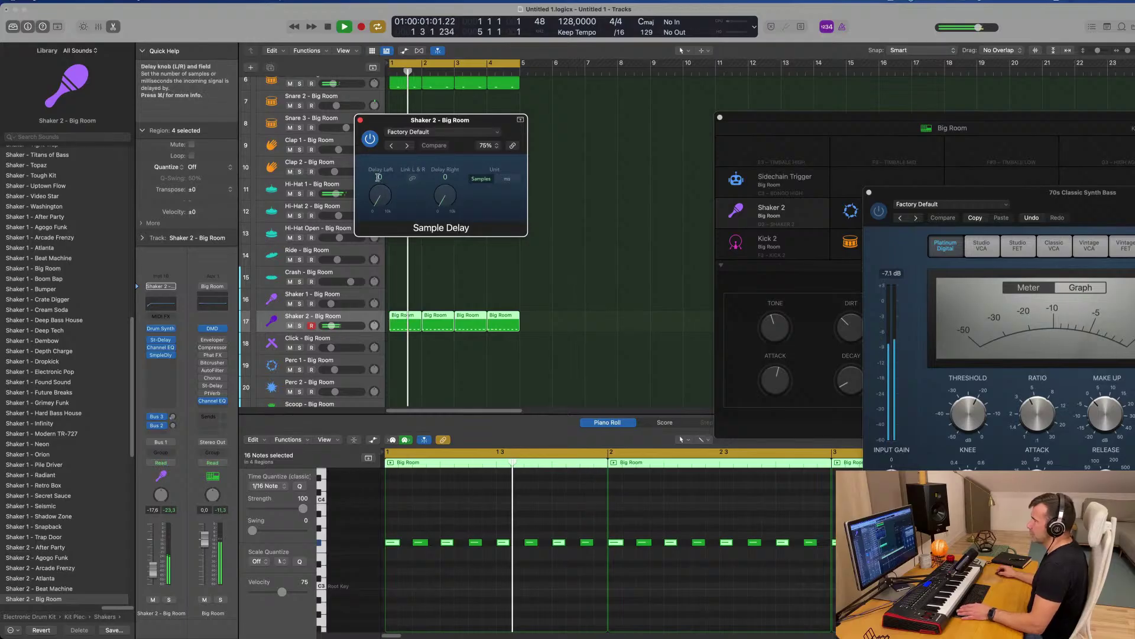
Set the Sample Delay to 20 samples on the left and 10 samples on the right
{"action": "type", "text": "10"}
{"action": "left_click", "coordinate": [409, 194]}
{"action": "left_click_drag", "start_coordinate": [383, 180], "coordinate": [384, 178]}
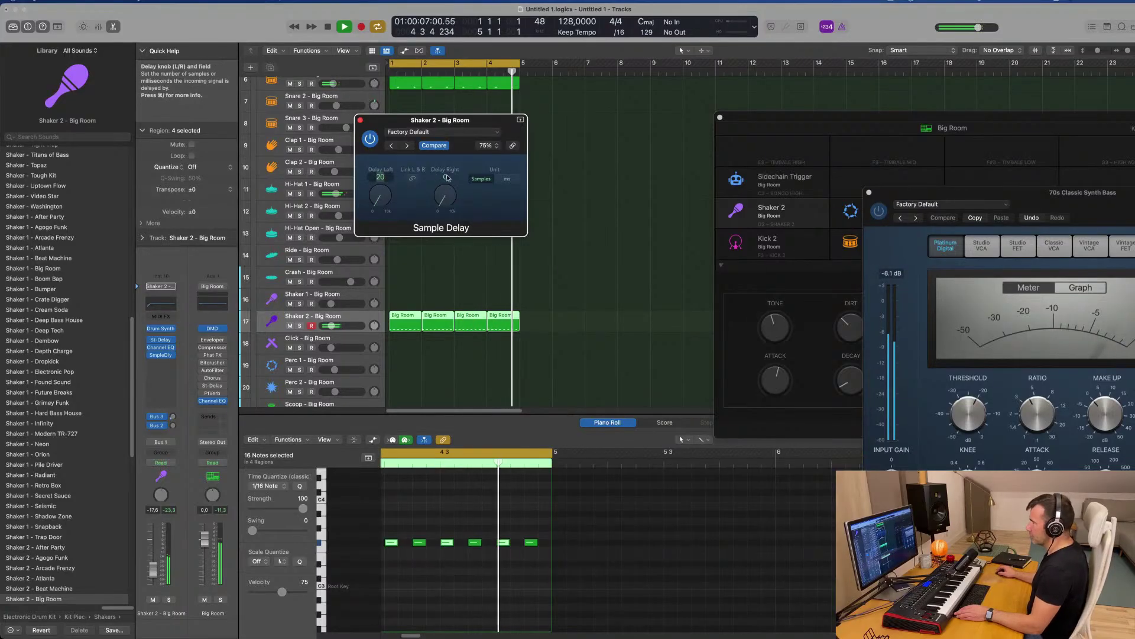
{"action": "type", "text": "10"}
{"action": "key", "text": "Return"}
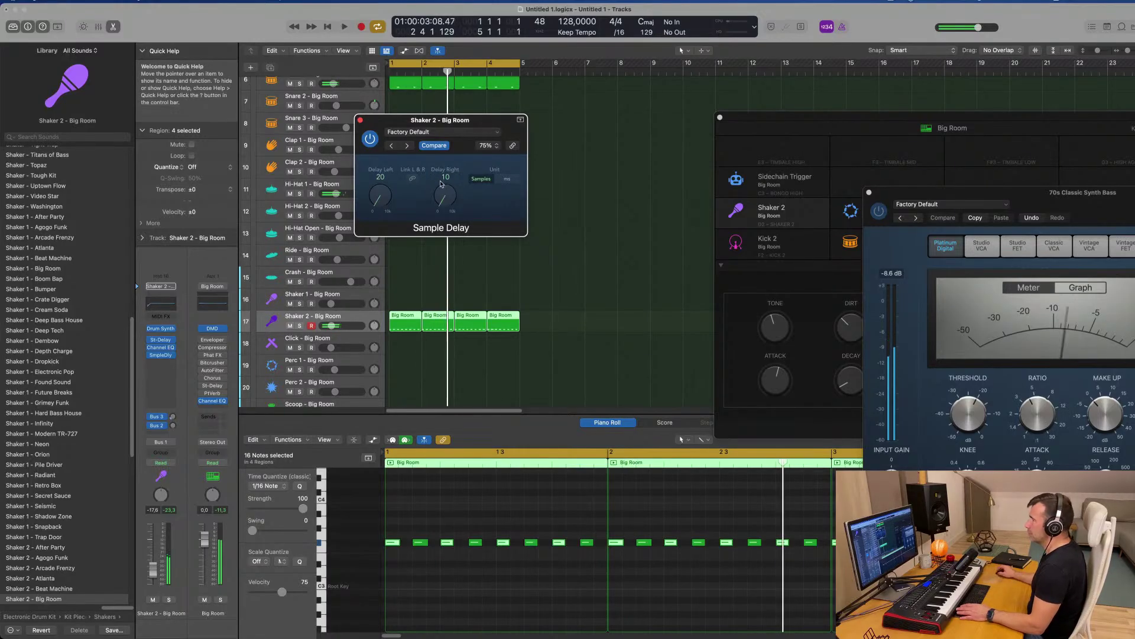
Try different left delay amounts in the Sample Delay and return the left delay to 20 samples
{"action": "left_click_drag", "start_coordinate": [377, 204], "coordinate": [400, 177]}
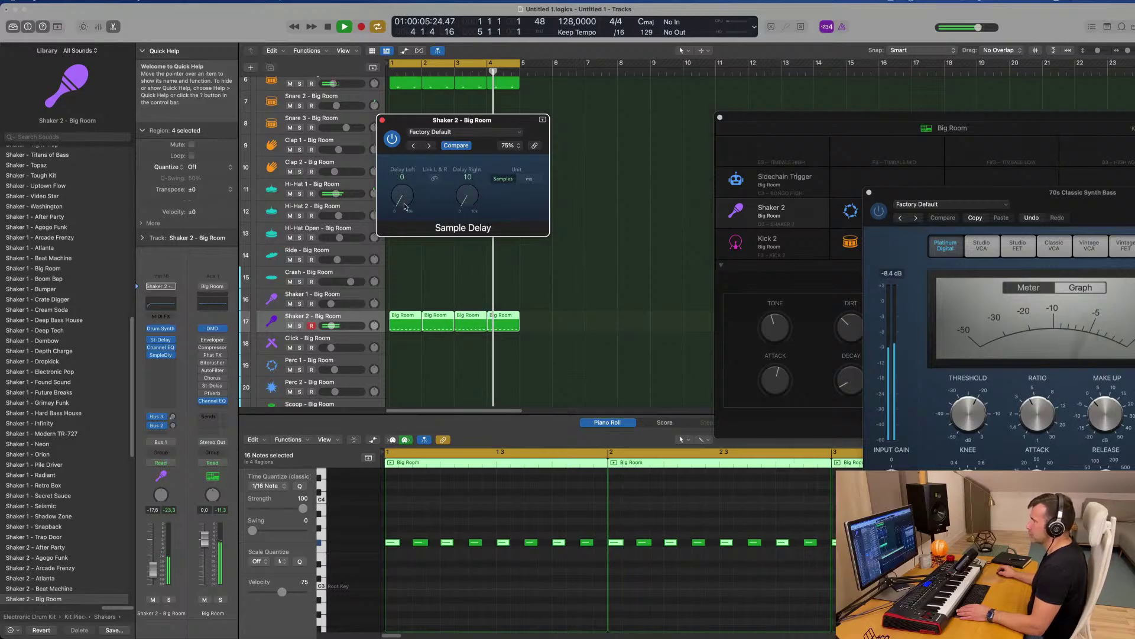
{"action": "left_click_drag", "start_coordinate": [396, 205], "coordinate": [394, 199]}
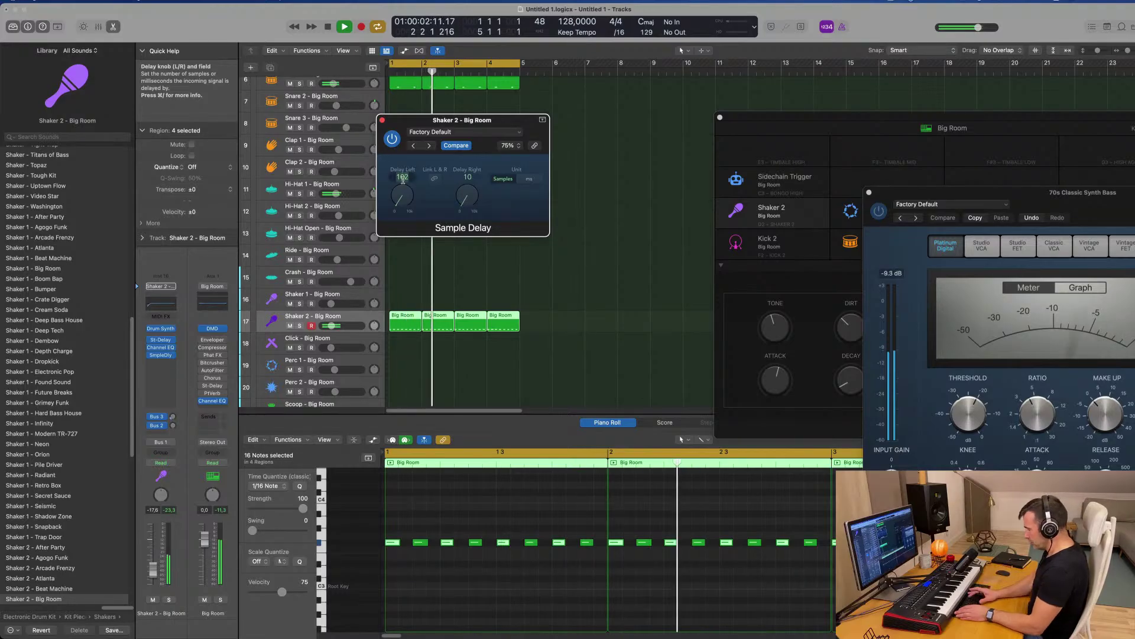
{"action": "key", "text": "BackSpace"}
{"action": "key", "text": "BackSpace"}
{"action": "key", "text": "BackSpace"}
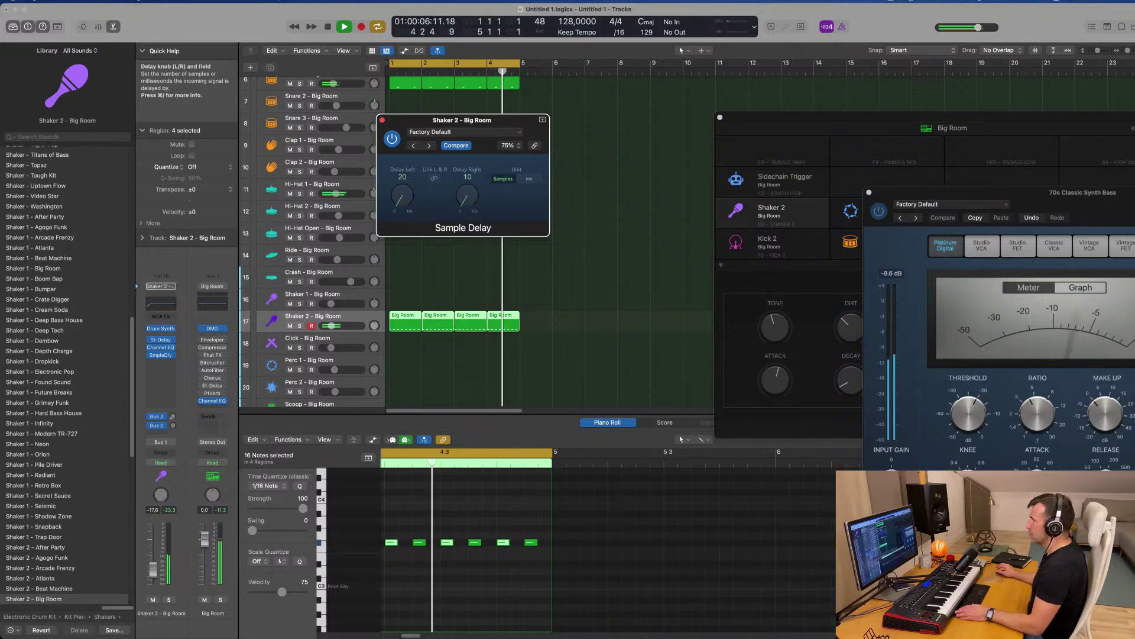
Switch the Sample Delay unit to milliseconds, link left and right, and set both delays to 2.5 ms
{"action": "left_click", "coordinate": [529, 178]}
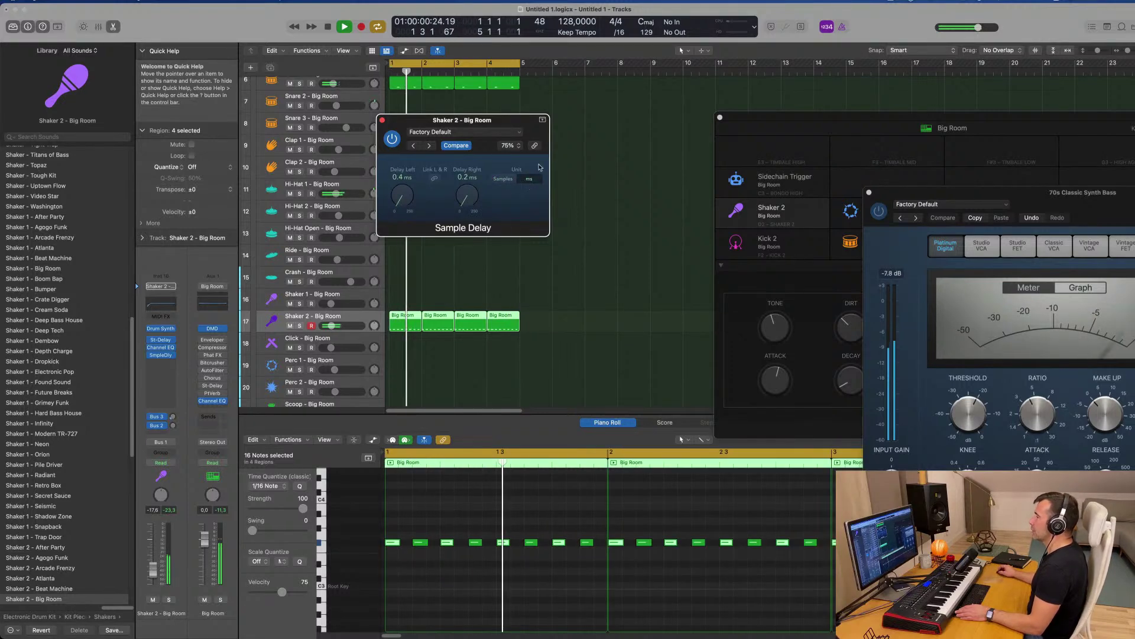
{"action": "left_click", "coordinate": [434, 178]}
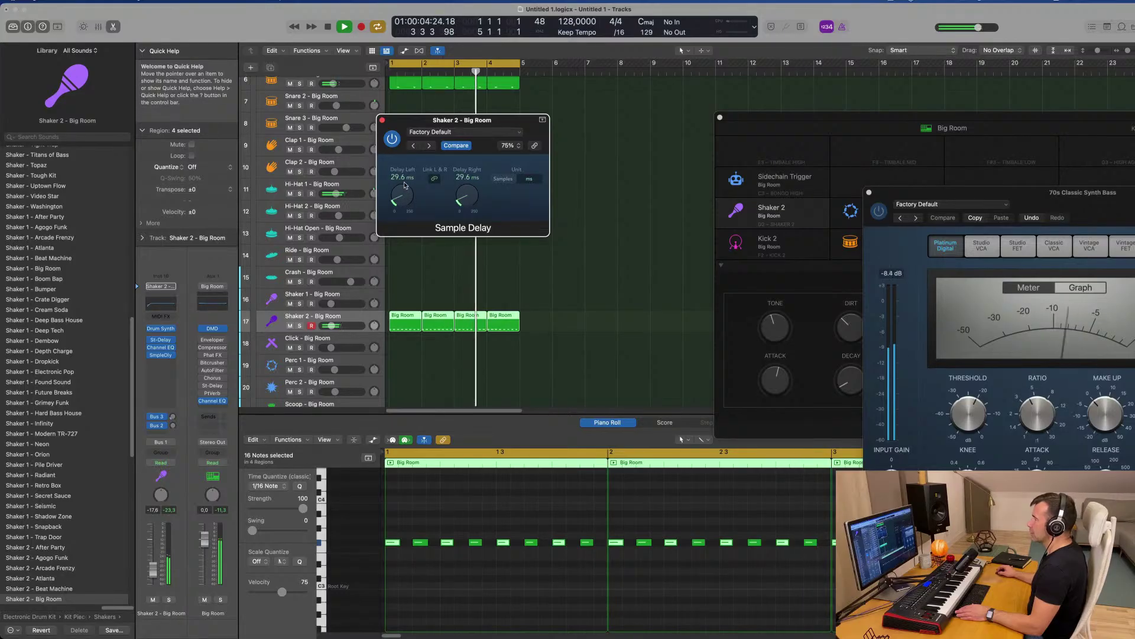
{"action": "left_click_drag", "start_coordinate": [406, 198], "coordinate": [407, 200]}
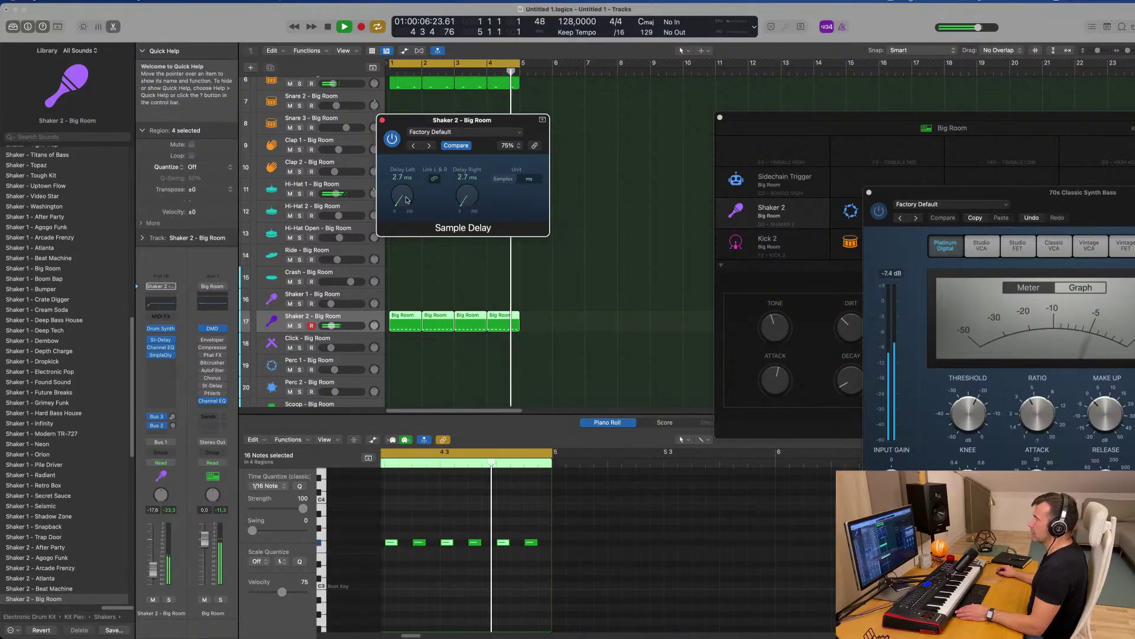
{"action": "scroll", "coordinate": [407, 200], "scroll_direction": "down", "scroll_amount": 3}
{"action": "scroll", "coordinate": [406, 200], "scroll_direction": "up", "scroll_amount": 2}
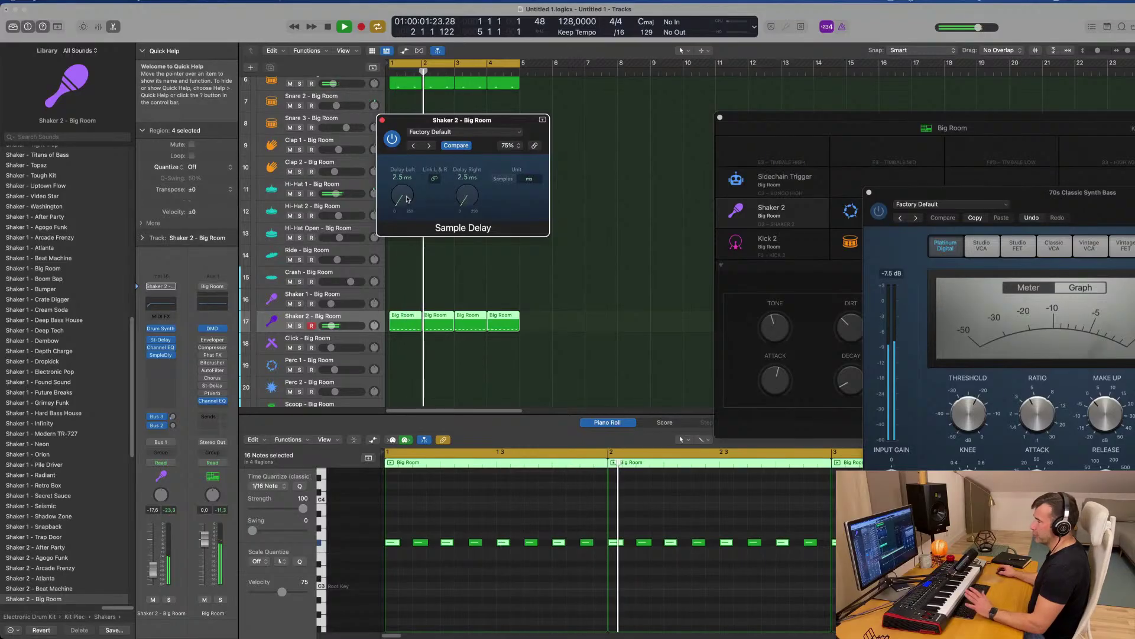
In Shaker 2's Stereo Delay, set output mix to 39% left and 54% right, feedback to about 19% left and 15% right, and close it
{"action": "left_click", "coordinate": [163, 343]}
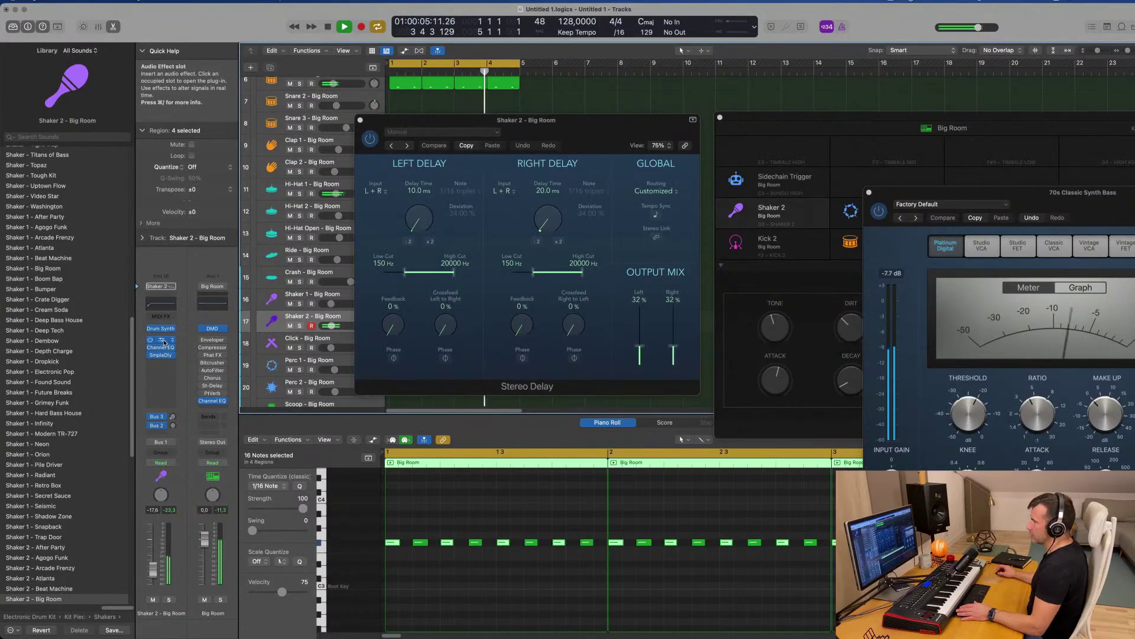
{"action": "left_click", "coordinate": [561, 139]}
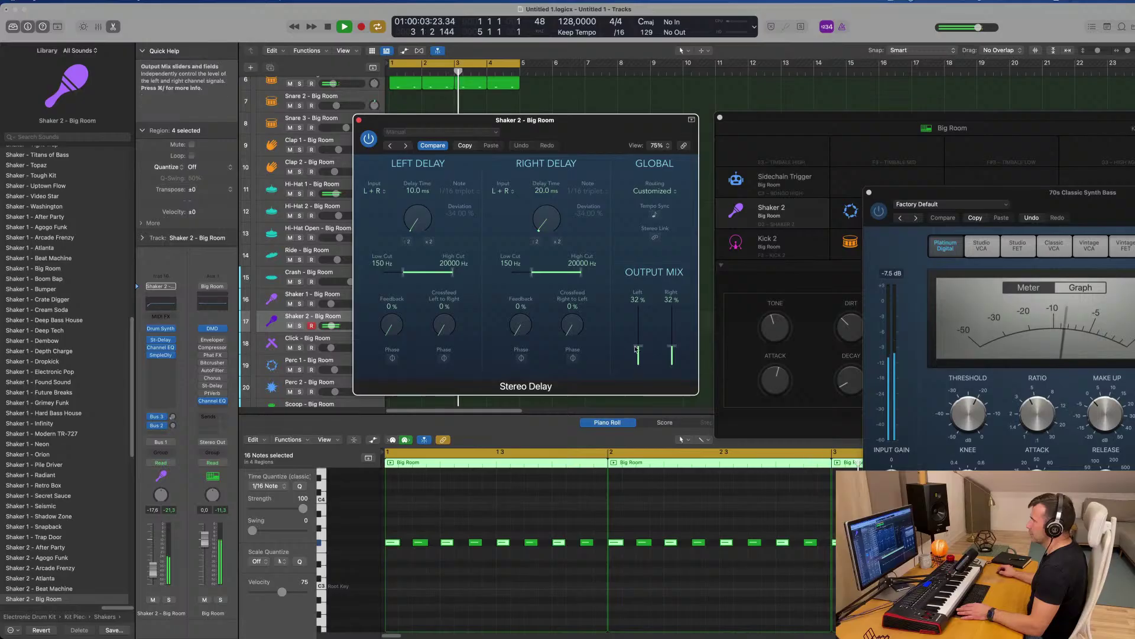
{"action": "left_click_drag", "start_coordinate": [639, 335], "coordinate": [668, 332]}
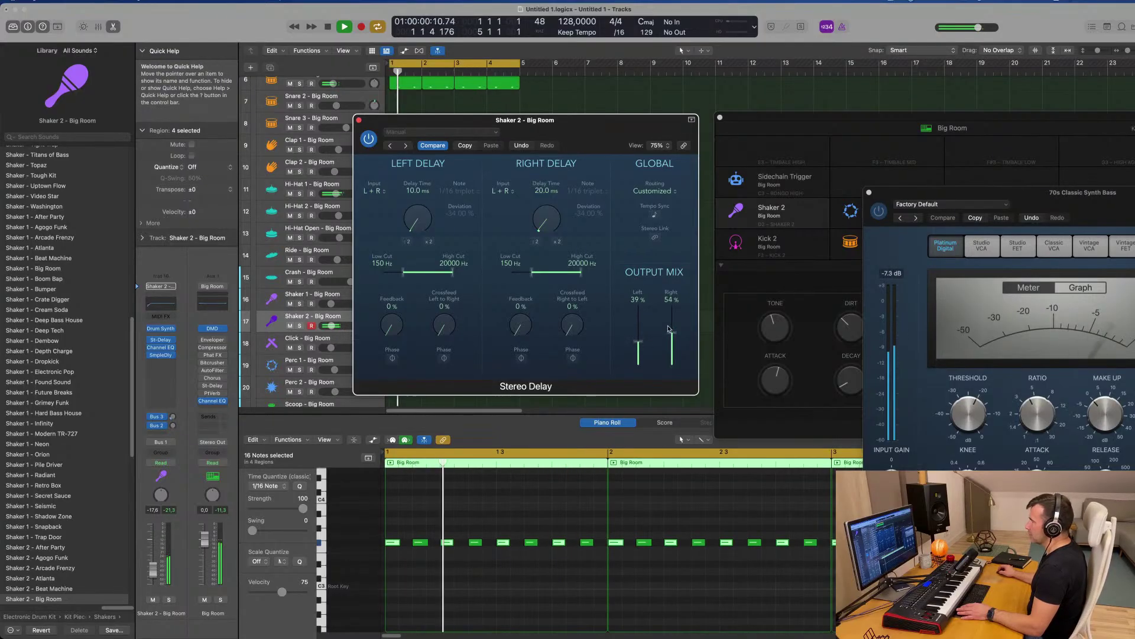
{"action": "left_click_drag", "start_coordinate": [525, 326], "coordinate": [521, 313]}
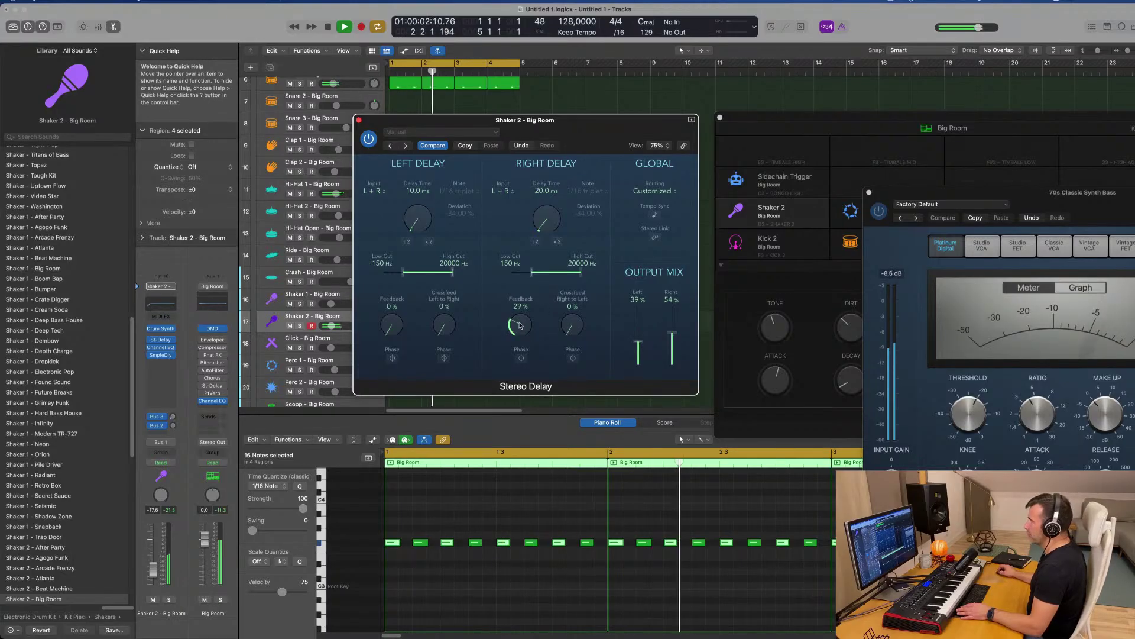
{"action": "left_click_drag", "start_coordinate": [390, 335], "coordinate": [390, 328]}
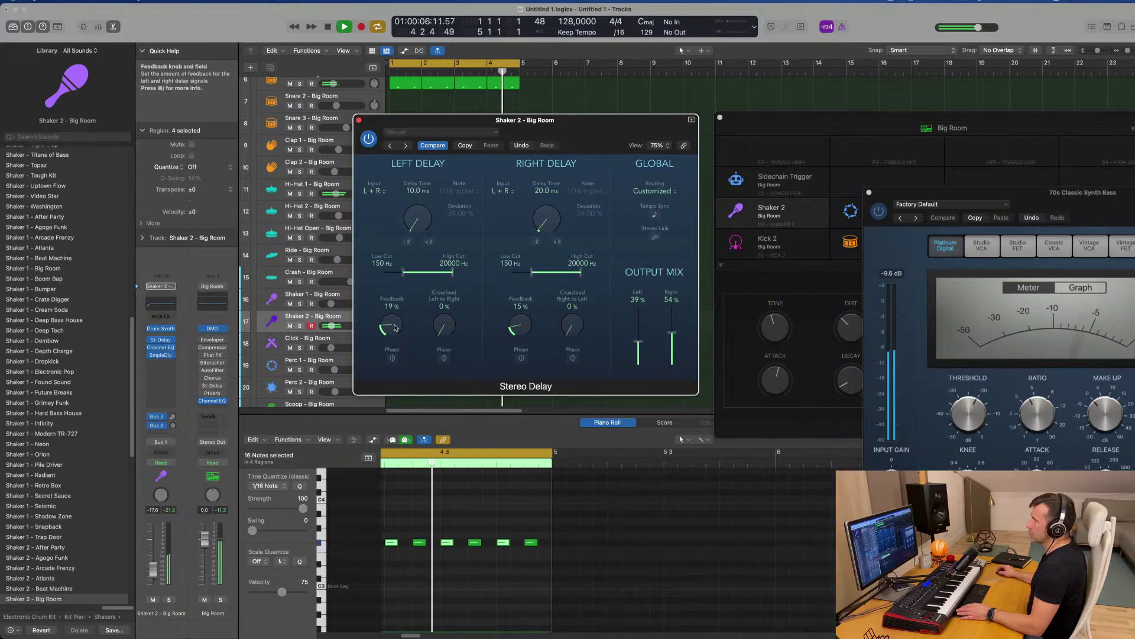
{"action": "left_click", "coordinate": [359, 120]}
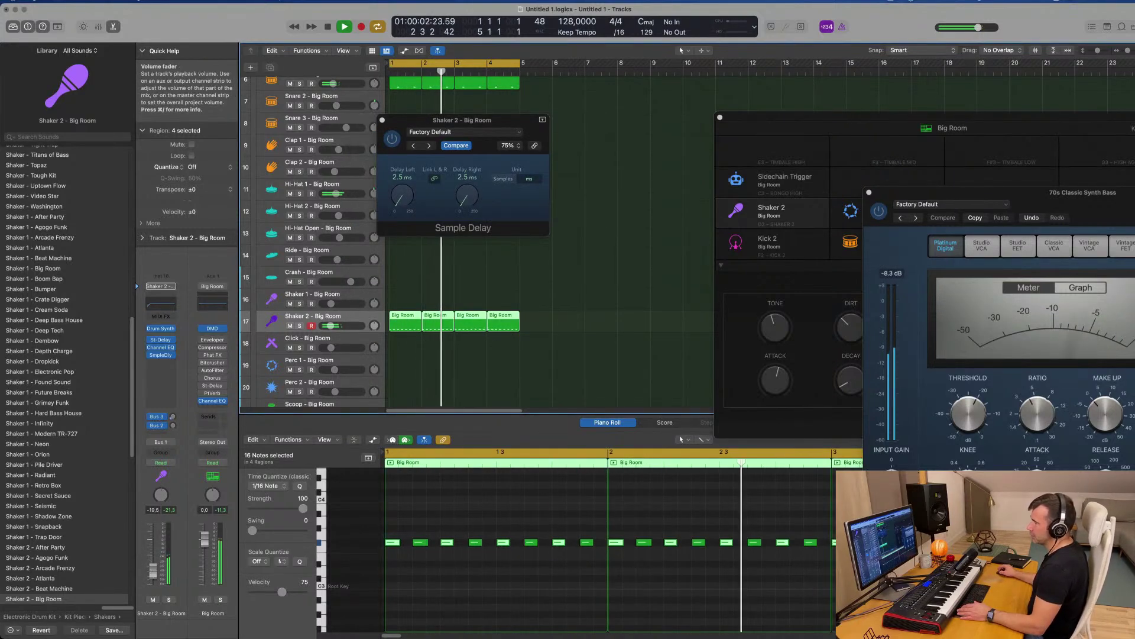
Lower the Shaker 2 track's volume to -21.0 dB and close the Sample Delay window
{"action": "left_click_drag", "start_coordinate": [468, 120], "coordinate": [523, 115]}
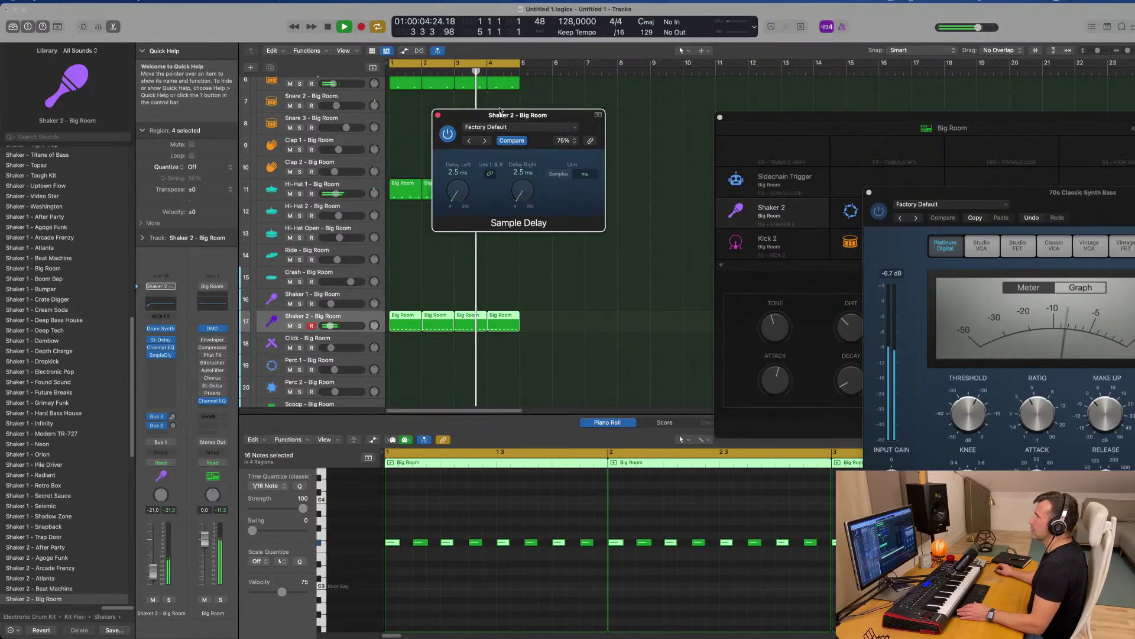
{"action": "left_click", "coordinate": [436, 115]}
Open the Alchemy synth of the 70s Classic Synth Bass track and reposition its window over the arrangement
{"action": "scroll", "coordinate": [432, 129], "scroll_direction": "up", "scroll_amount": 6}
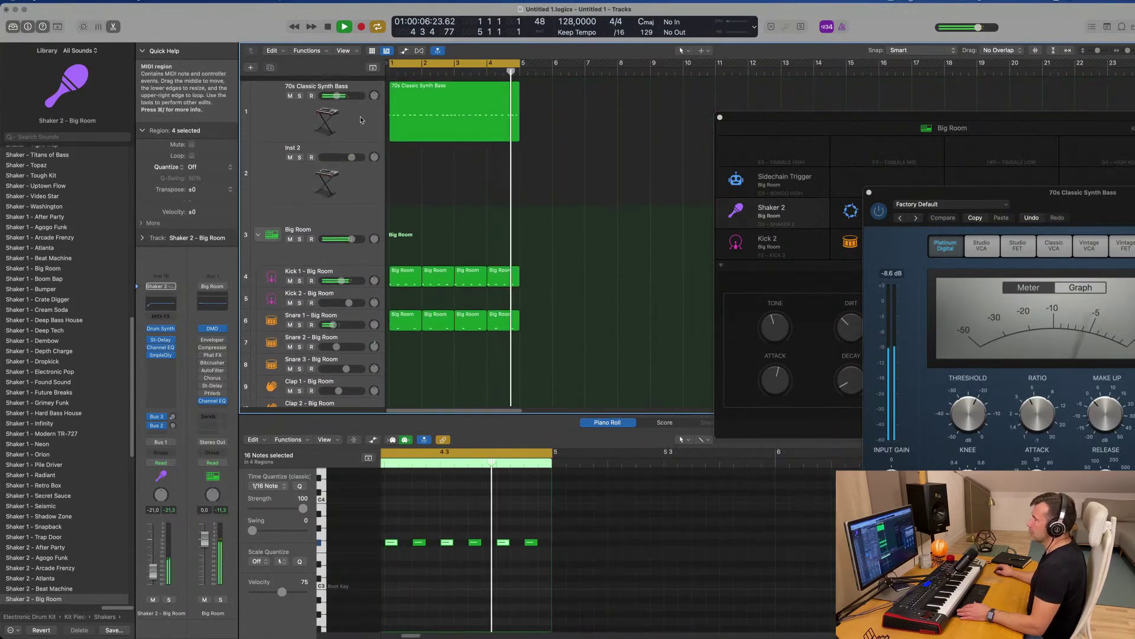
{"action": "left_click", "coordinate": [364, 119]}
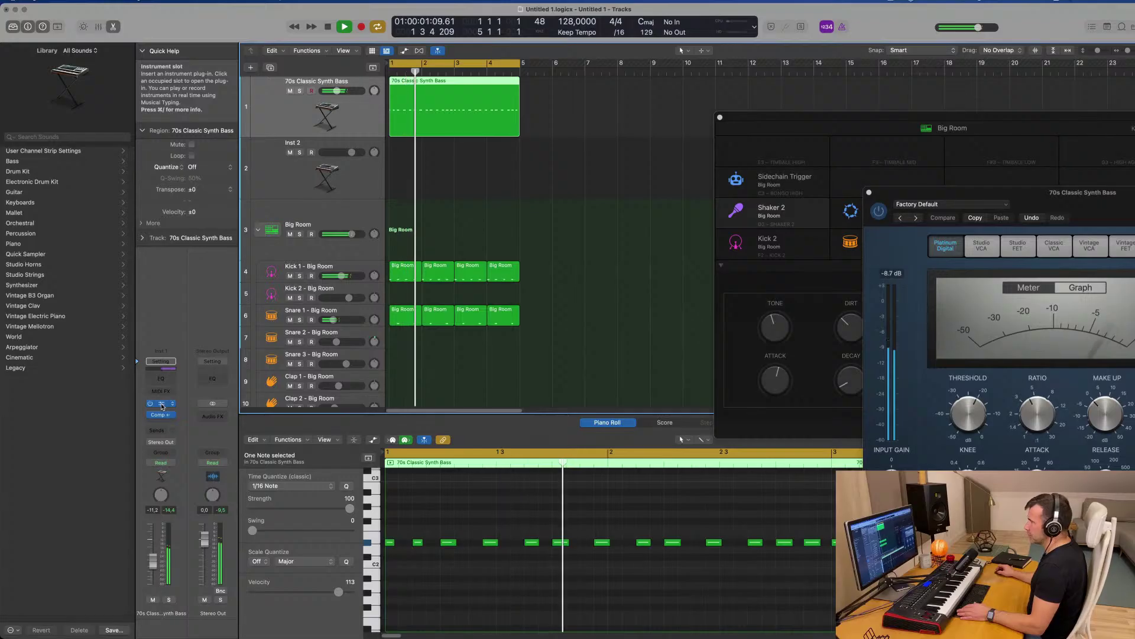
{"action": "left_click", "coordinate": [161, 404]}
{"action": "left_click_drag", "start_coordinate": [714, 170], "coordinate": [507, 137]}
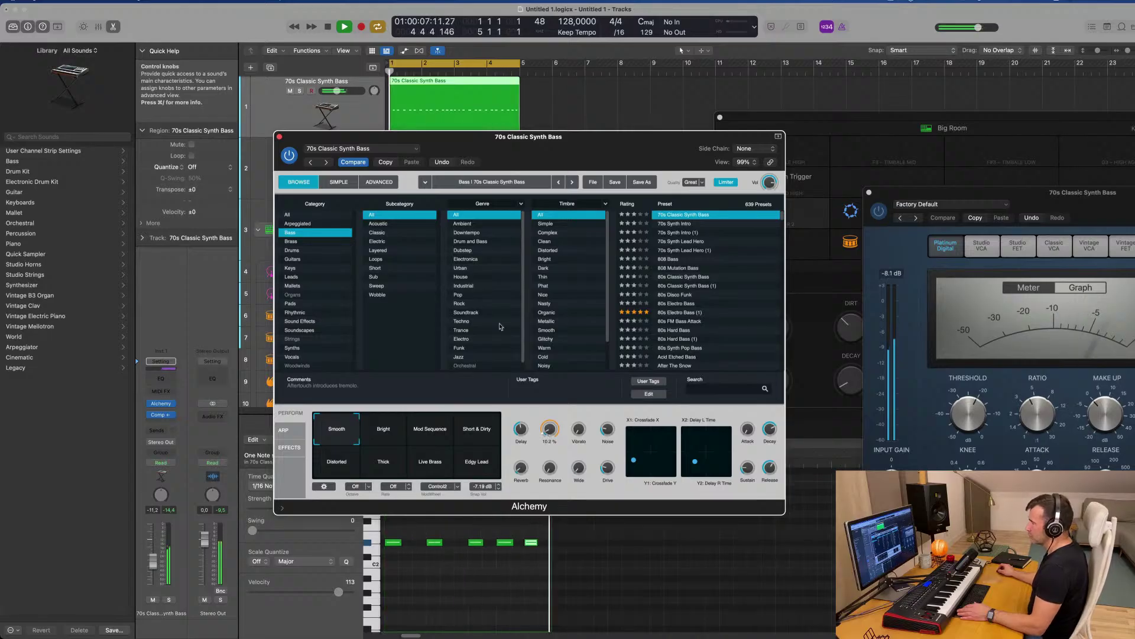
Audition Alchemy's Bright, Short & Dirty, Distorted, Thick, Live Brass and Edgy Lead snapshots, and paste the copied Smooth settings back
{"action": "left_click", "coordinate": [369, 430]}
{"action": "left_click", "coordinate": [476, 437]}
{"action": "left_click", "coordinate": [345, 463]}
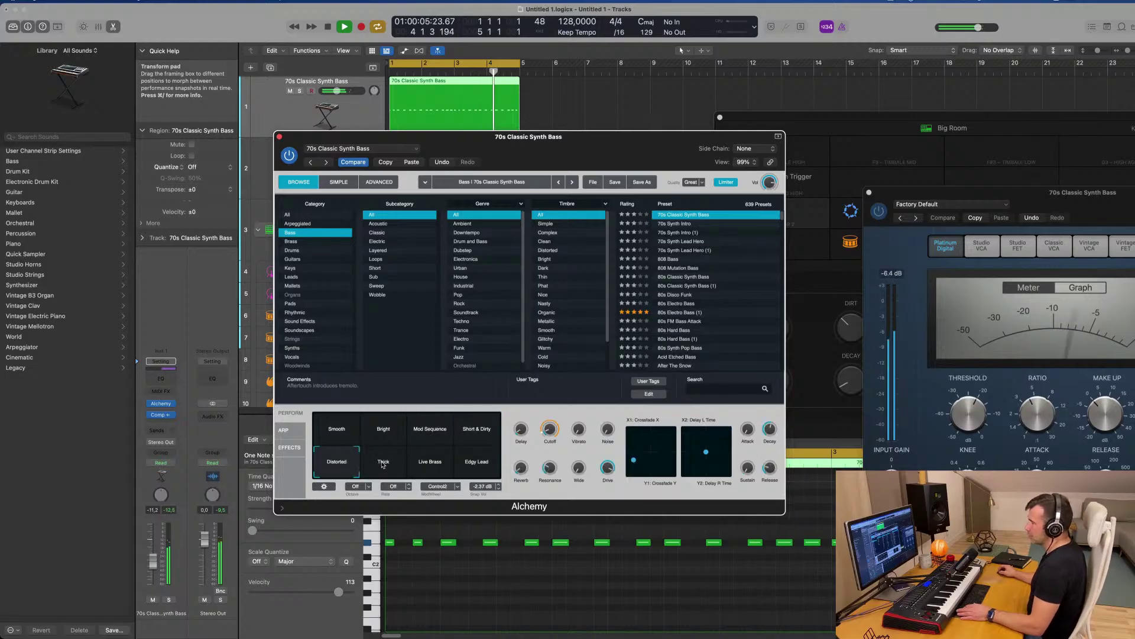
{"action": "left_click", "coordinate": [384, 464]}
{"action": "left_click", "coordinate": [435, 466]}
{"action": "left_click", "coordinate": [477, 467]}
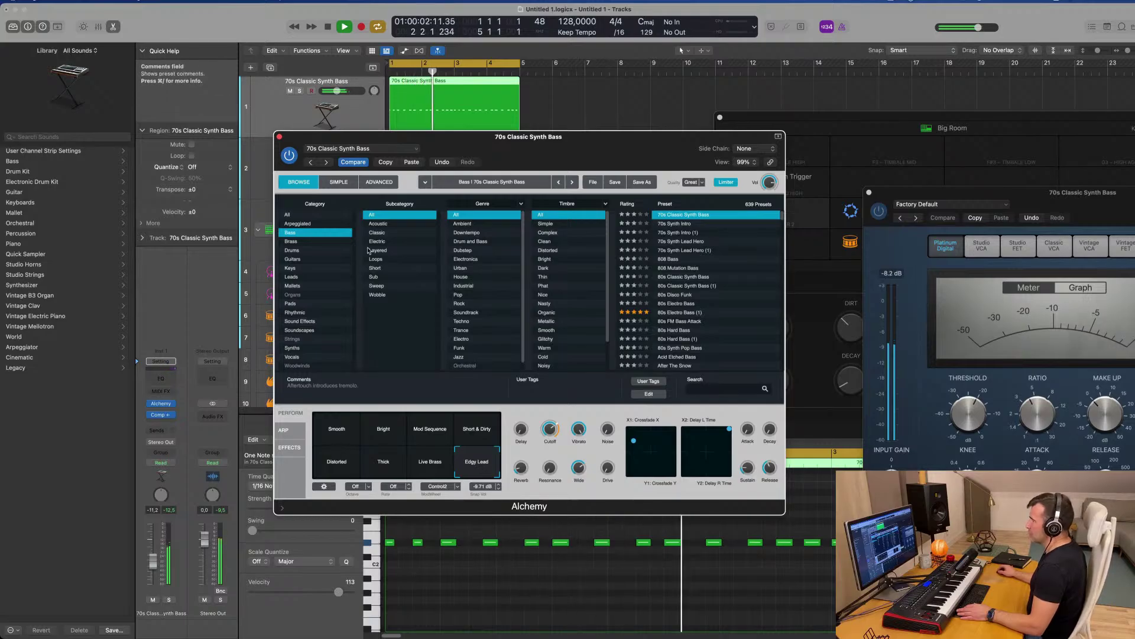
{"action": "left_click", "coordinate": [407, 163]}
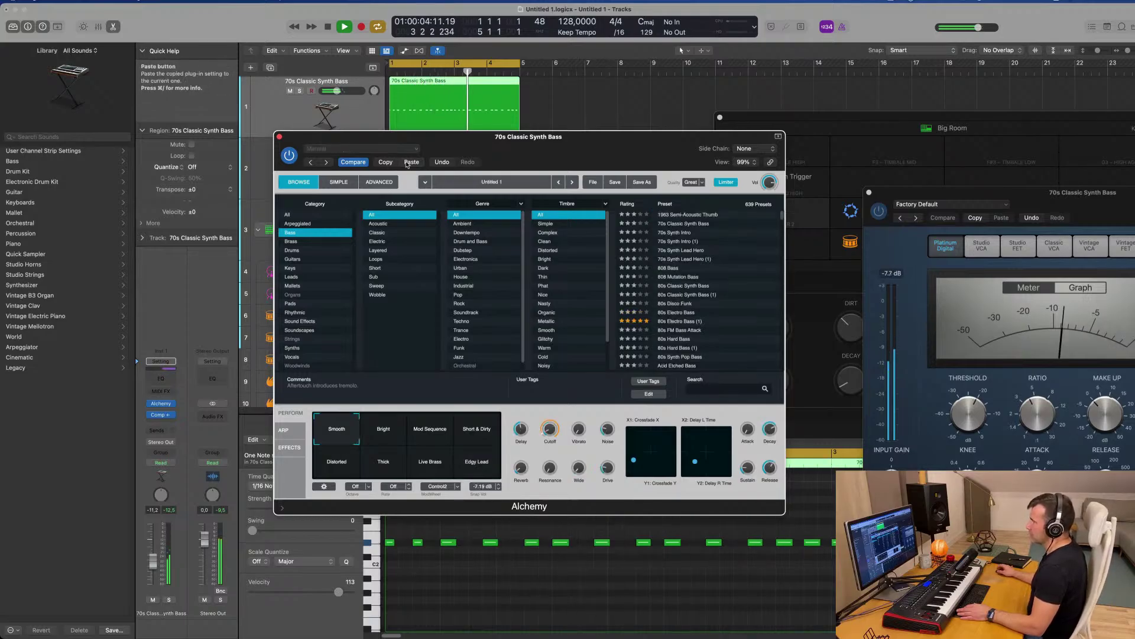
{"action": "left_click_drag", "start_coordinate": [407, 137], "coordinate": [391, 113]}
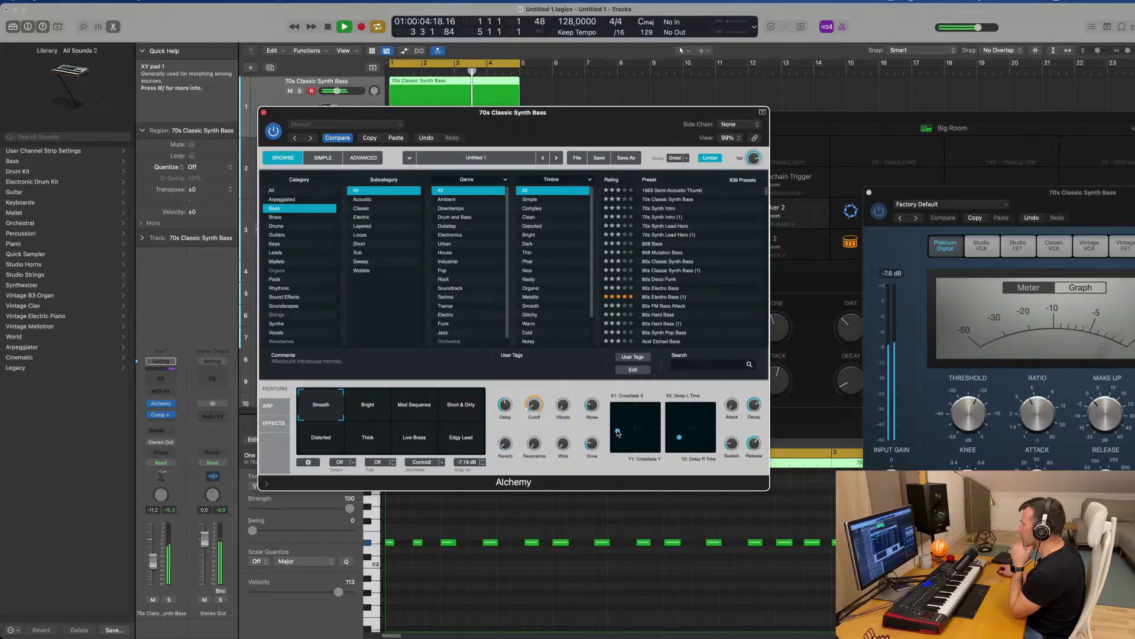
Adjust the delay-time XY pad in the 70s Classic Synth Bass track's Alchemy and close its window
{"action": "left_click_drag", "start_coordinate": [678, 437], "coordinate": [688, 435]}
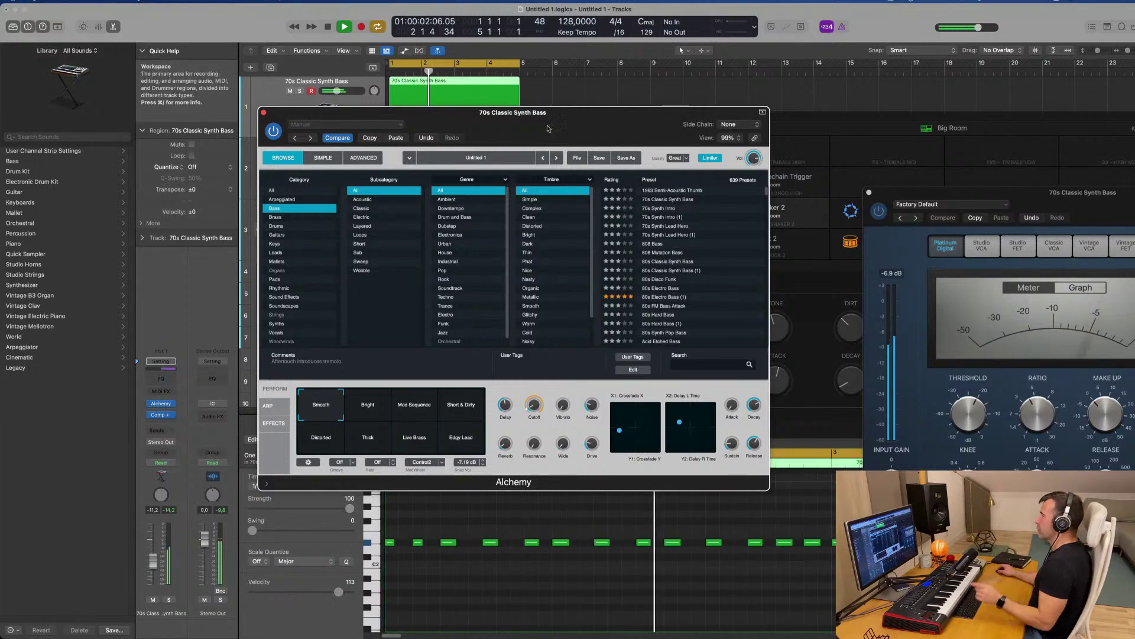
{"action": "left_click_drag", "start_coordinate": [531, 109], "coordinate": [550, 104]}
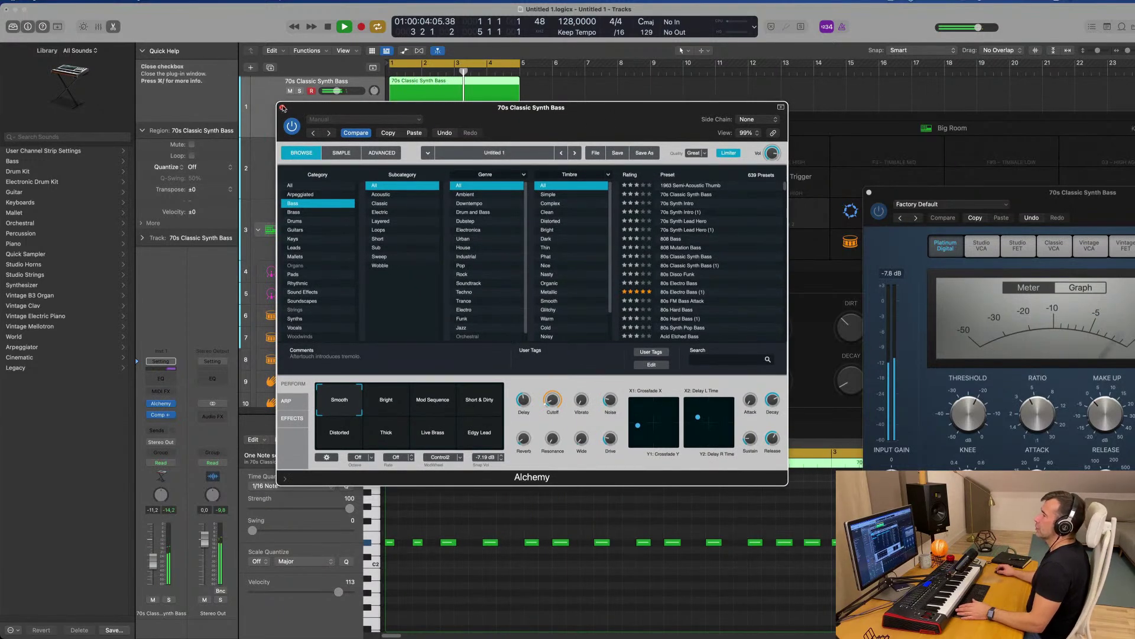
{"action": "left_click", "coordinate": [282, 107]}
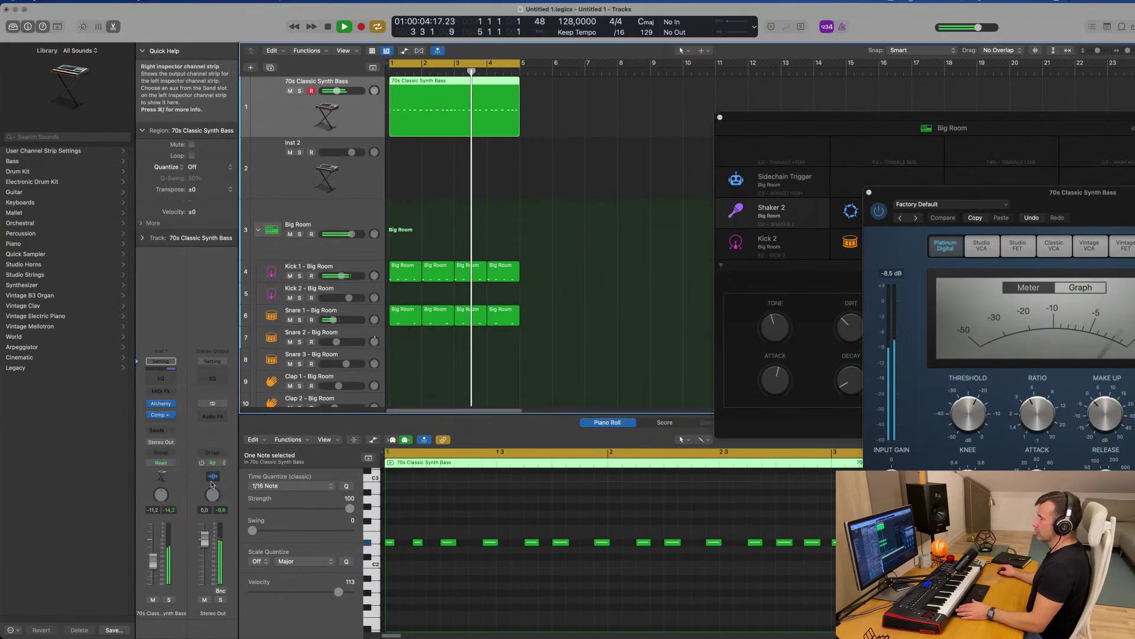
Insert a stereo Vintage Tube EQ after the Compressor on the 70s Classic Synth Bass channel strip
{"action": "left_click", "coordinate": [169, 425]}
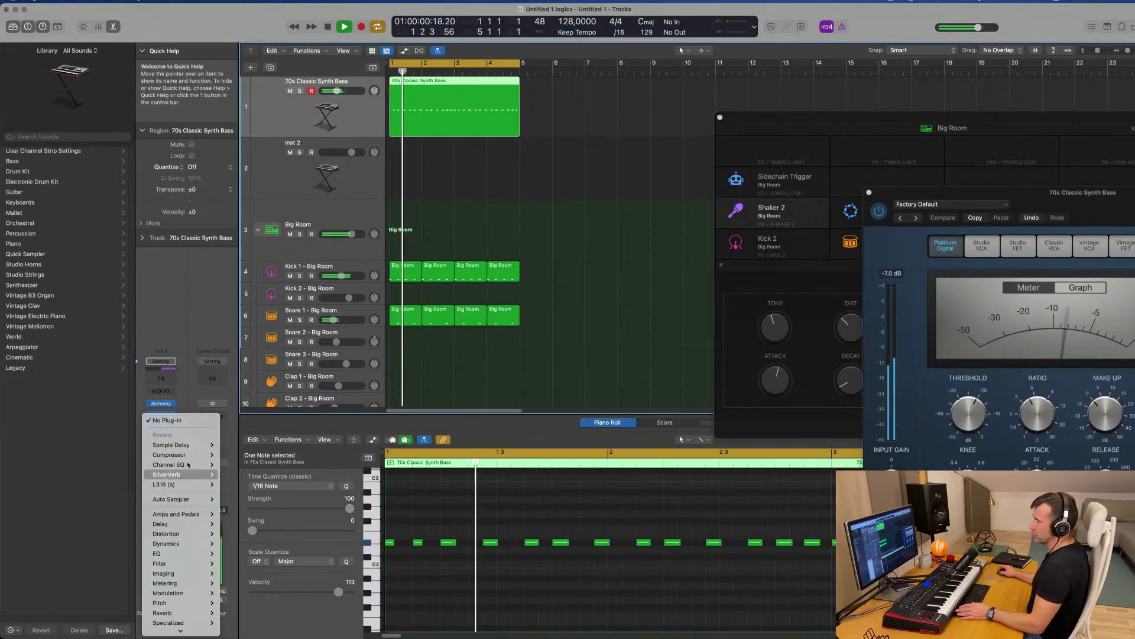
{"action": "mouse_move", "coordinate": [188, 455]}
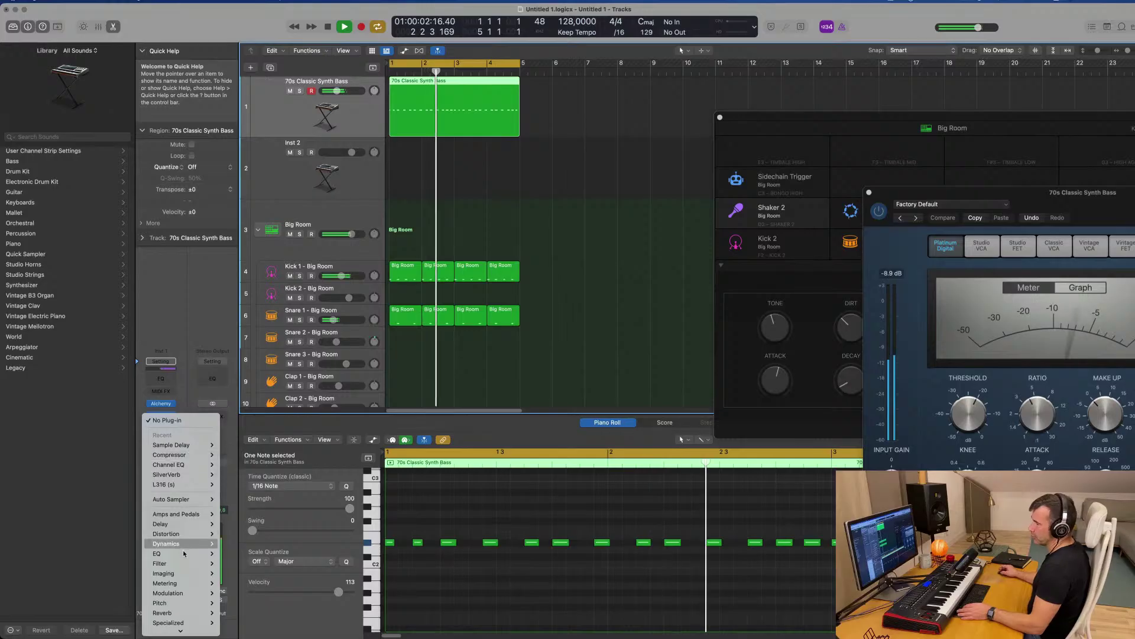
{"action": "mouse_move", "coordinate": [192, 555]}
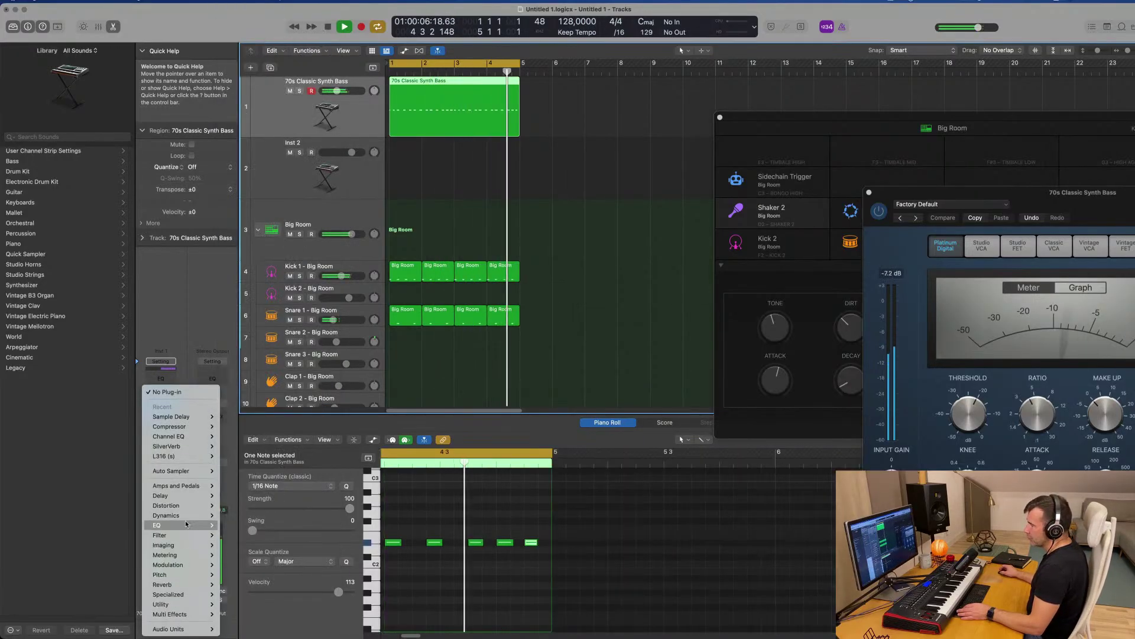
{"action": "mouse_move", "coordinate": [186, 525]}
{"action": "mouse_move", "coordinate": [308, 630]}
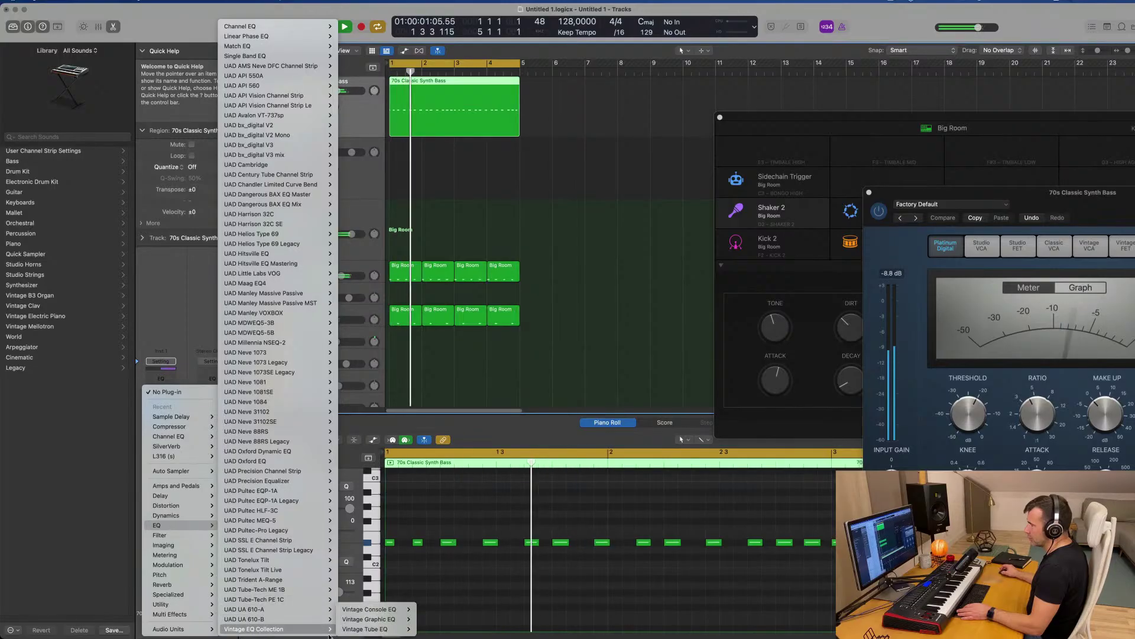
{"action": "mouse_move", "coordinate": [378, 628]}
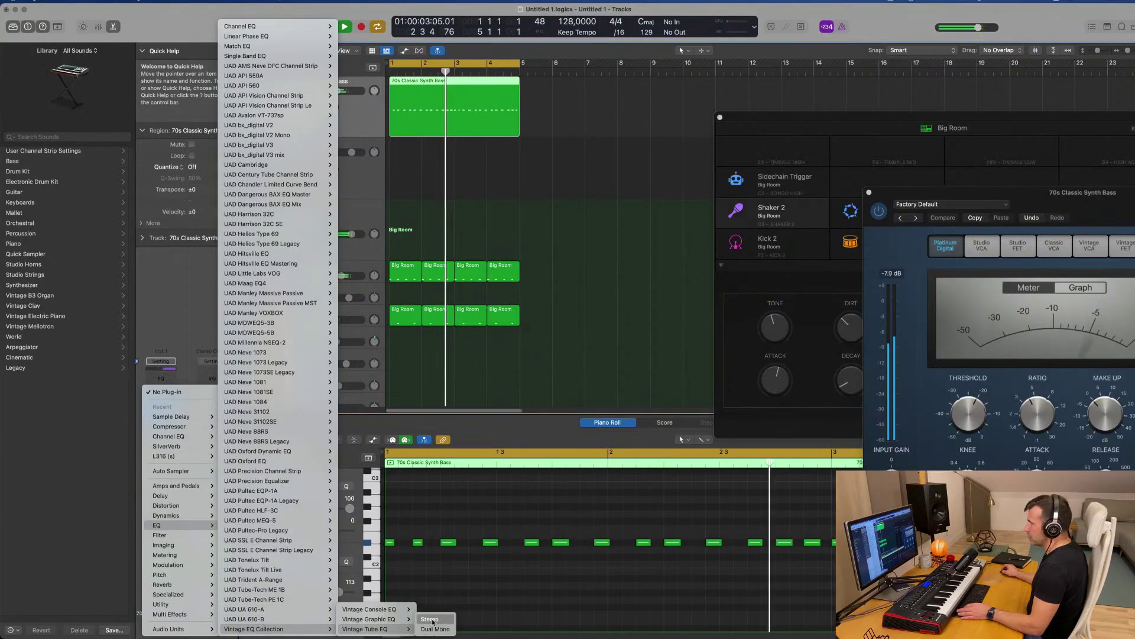
{"action": "left_click", "coordinate": [431, 619]}
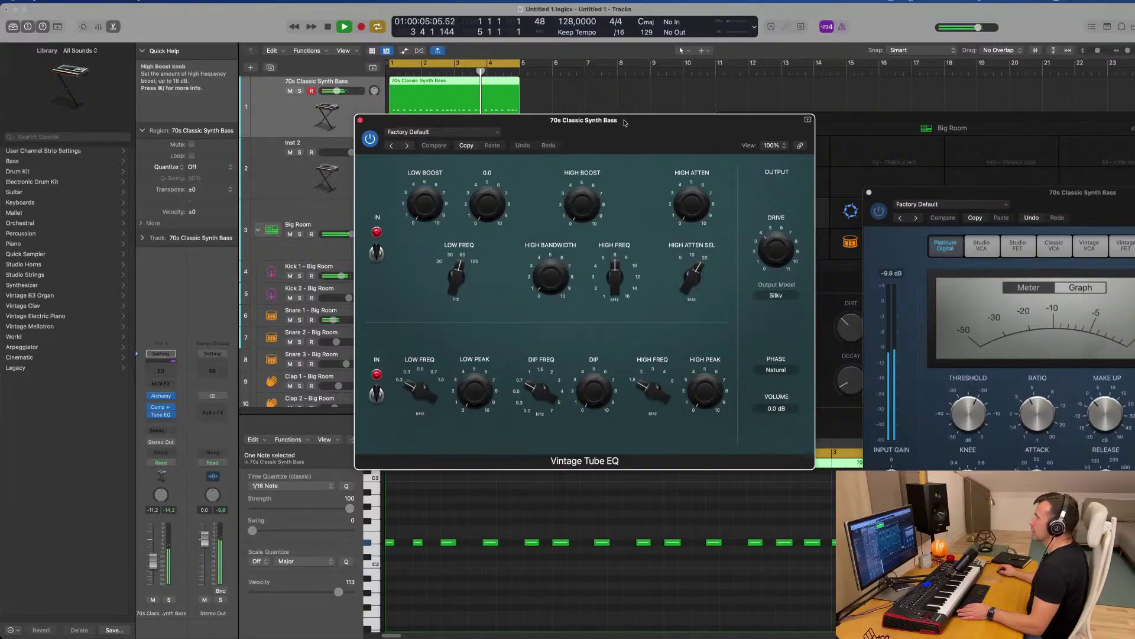
Load the Big Synth preset in the Vintage Tube EQ and close its window
{"action": "left_click", "coordinate": [459, 135]}
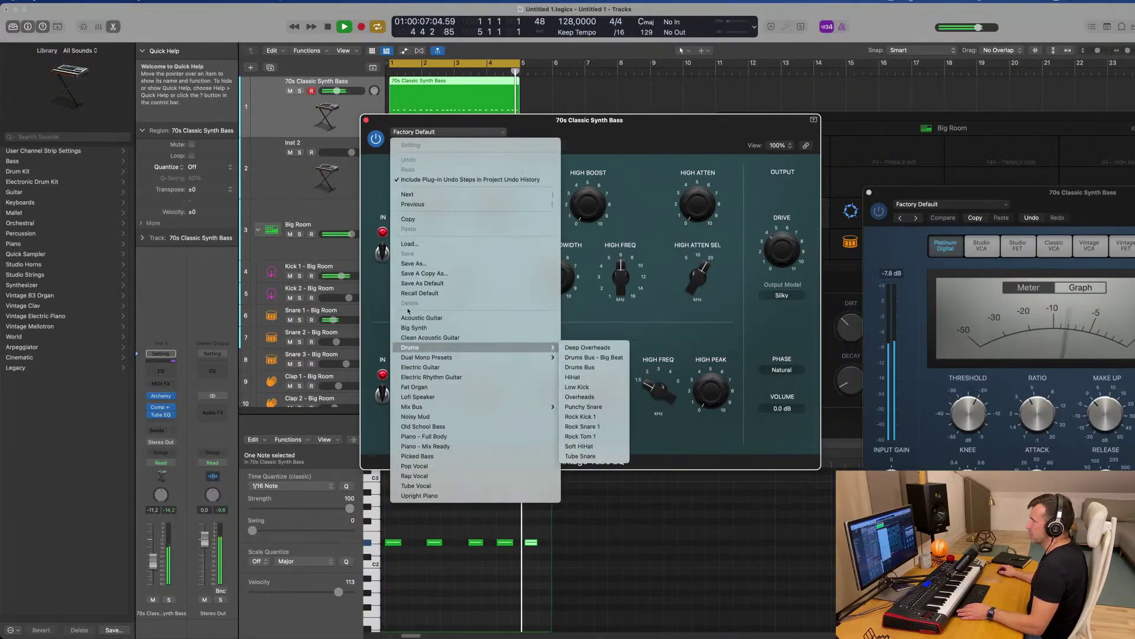
{"action": "left_click", "coordinate": [436, 330]}
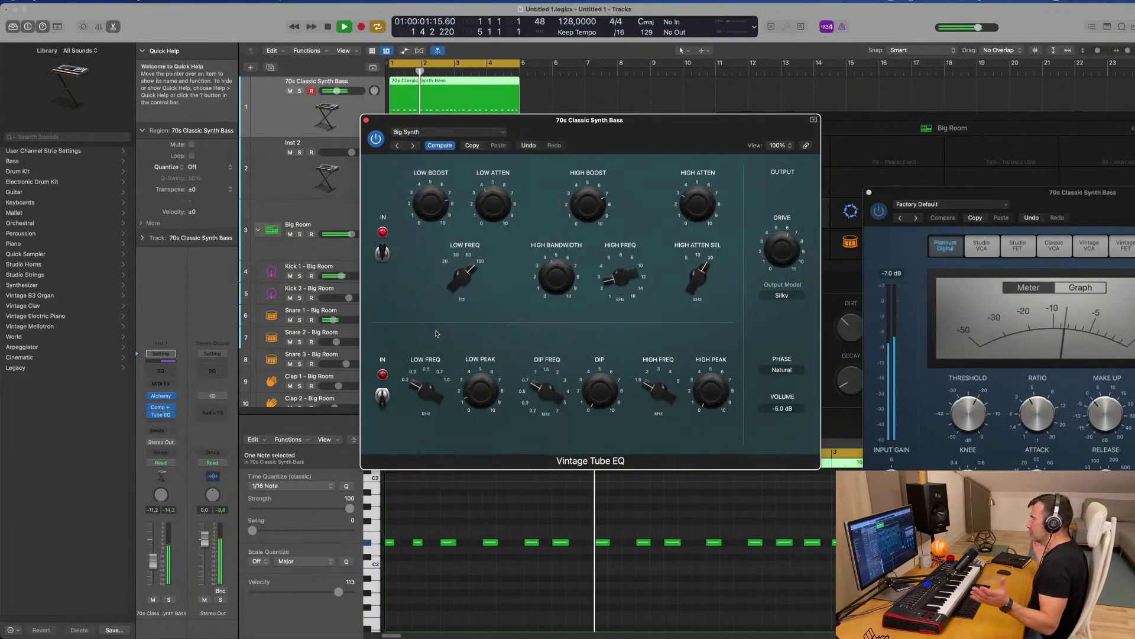
{"action": "left_click_drag", "start_coordinate": [633, 128], "coordinate": [623, 131]}
{"action": "left_click", "coordinate": [360, 120]}
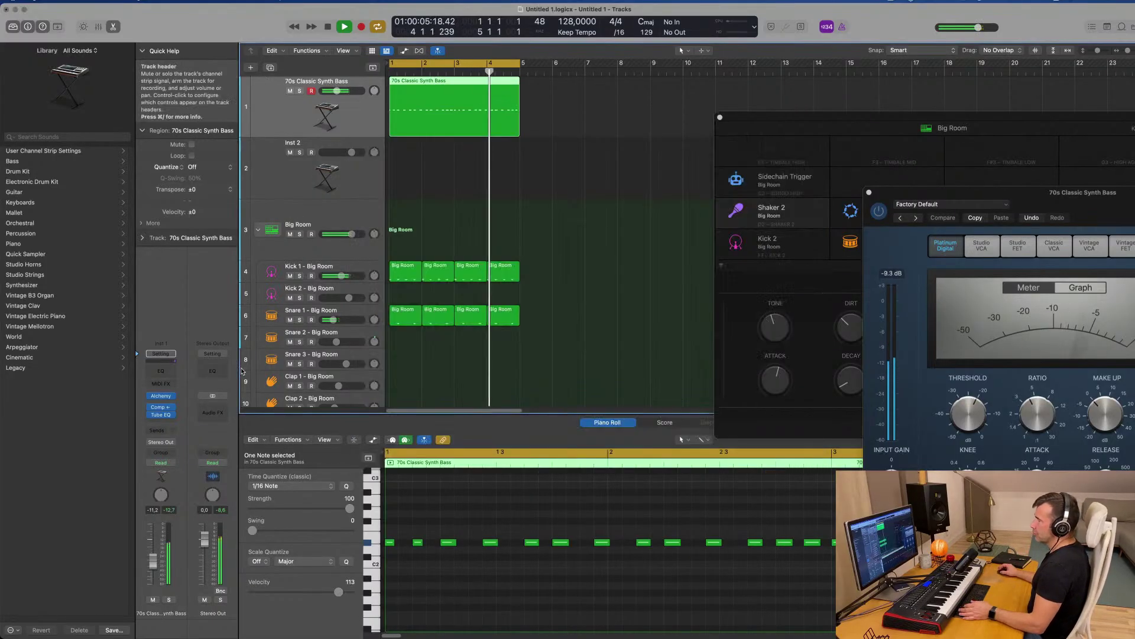
Set the 70s Classic Synth Bass volume to -12.2 dB and move its Compressor below the Vintage Tube EQ
{"action": "left_click_drag", "start_coordinate": [152, 565], "coordinate": [152, 567]}
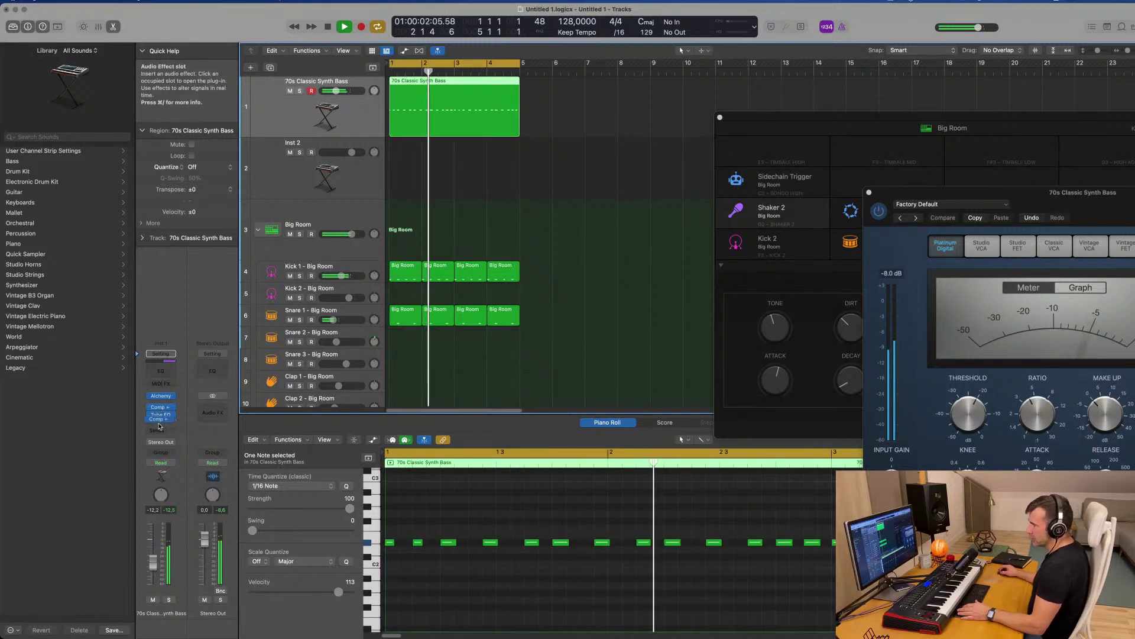
{"action": "left_click_drag", "start_coordinate": [163, 423], "coordinate": [163, 422]}
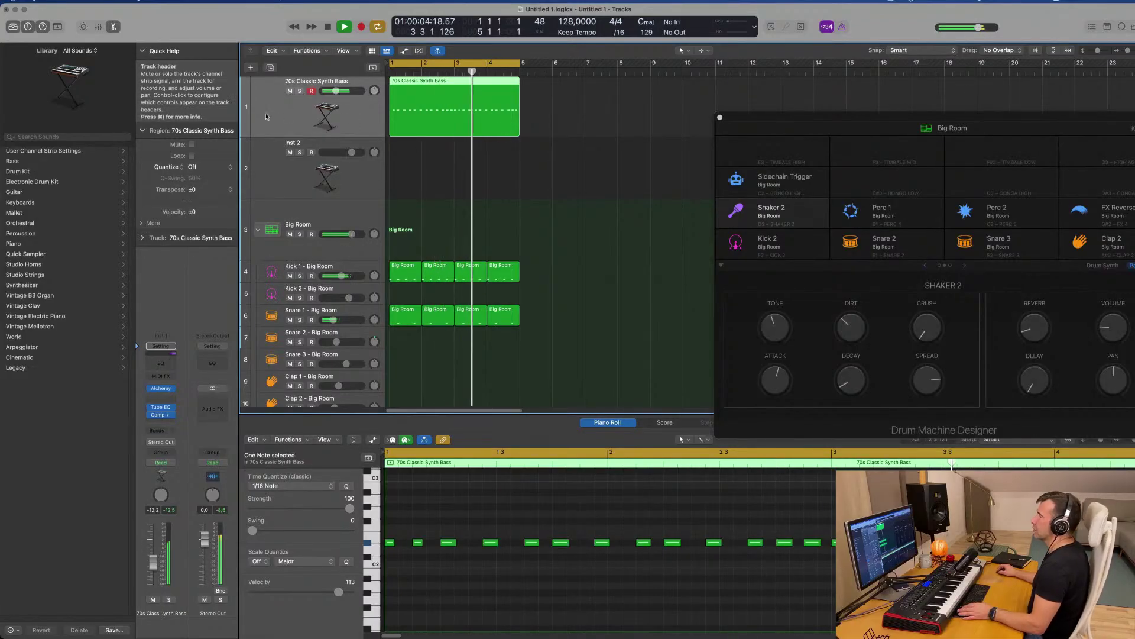
Select the Inst 2 track and add a send to Bus 5
{"action": "left_click", "coordinate": [278, 177]}
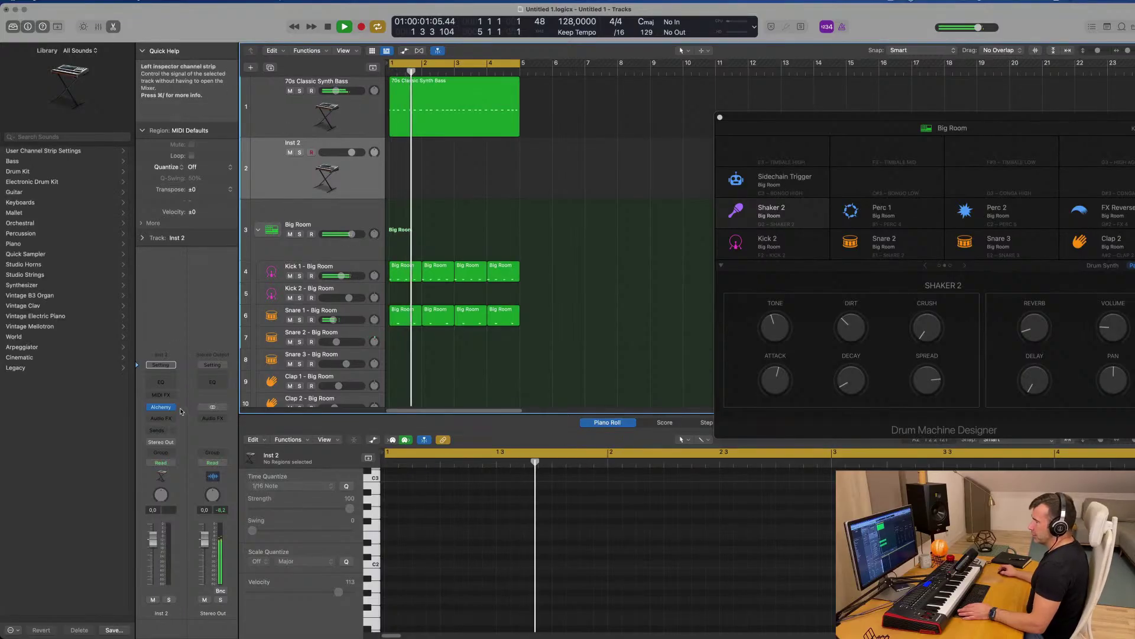
{"action": "left_click", "coordinate": [159, 430]}
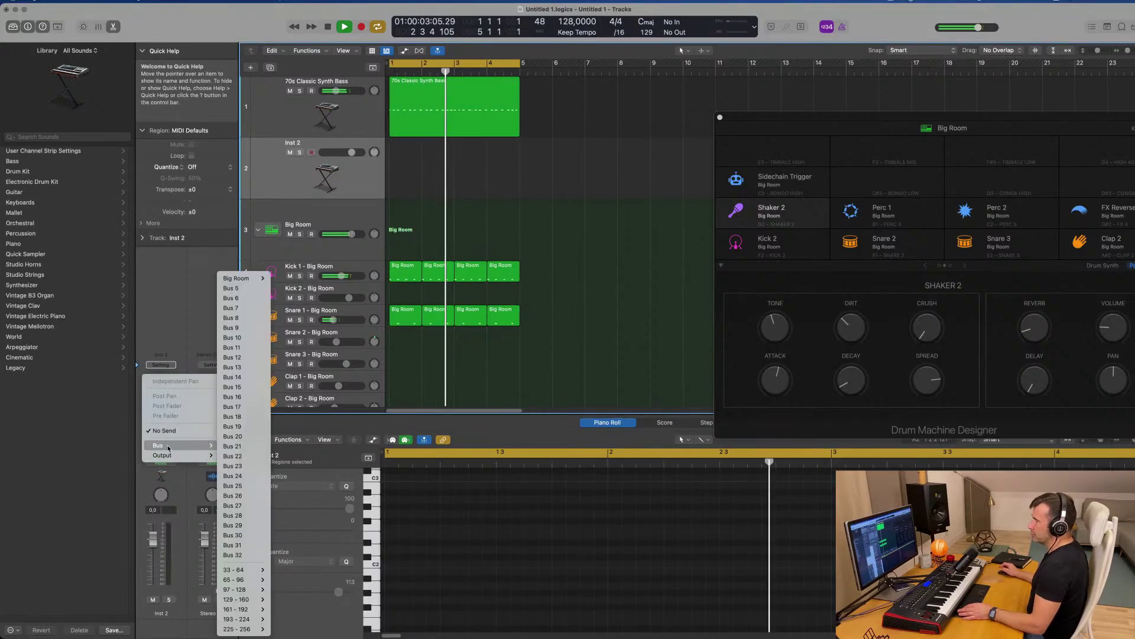
{"action": "left_click", "coordinate": [231, 288]}
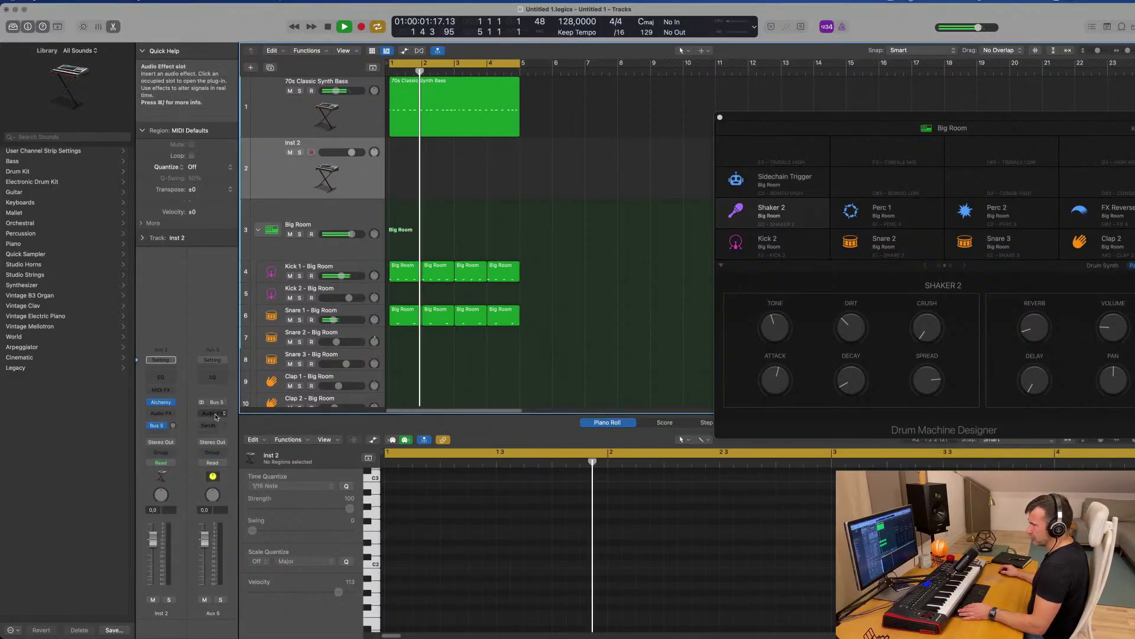
Insert a stereo SilverVerb on Aux 5, load its grandiose preset and reposition the plug-in window
{"action": "left_click", "coordinate": [216, 414]}
{"action": "mouse_move", "coordinate": [248, 478]}
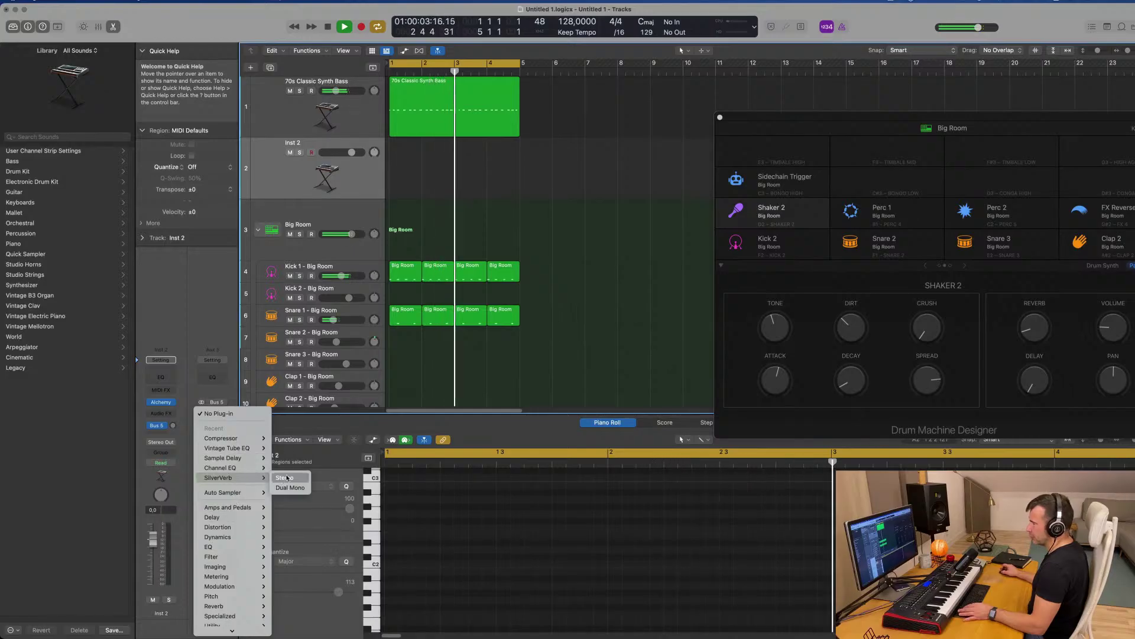
{"action": "left_click", "coordinate": [283, 479]}
{"action": "left_click", "coordinate": [468, 130]}
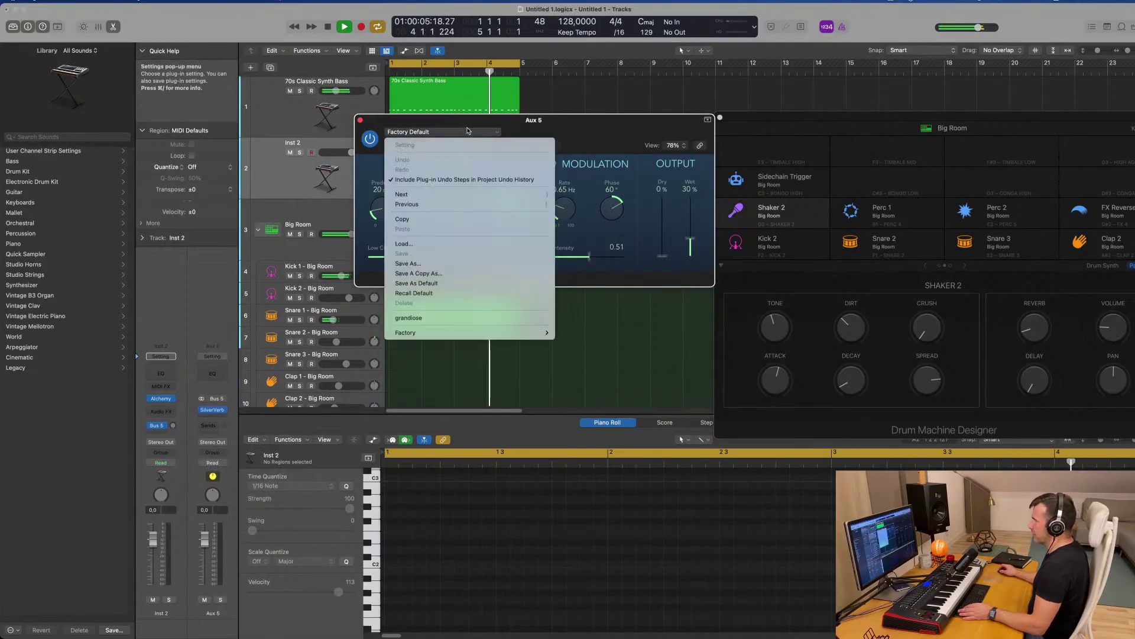
{"action": "left_click", "coordinate": [442, 318]}
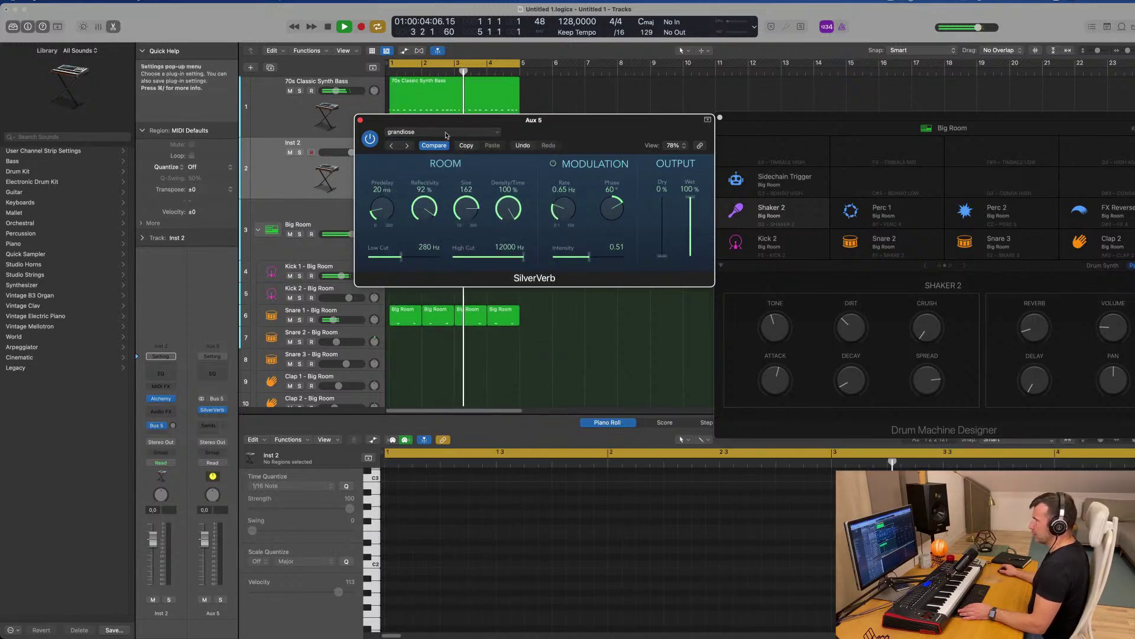
{"action": "left_click_drag", "start_coordinate": [571, 123], "coordinate": [653, 126]}
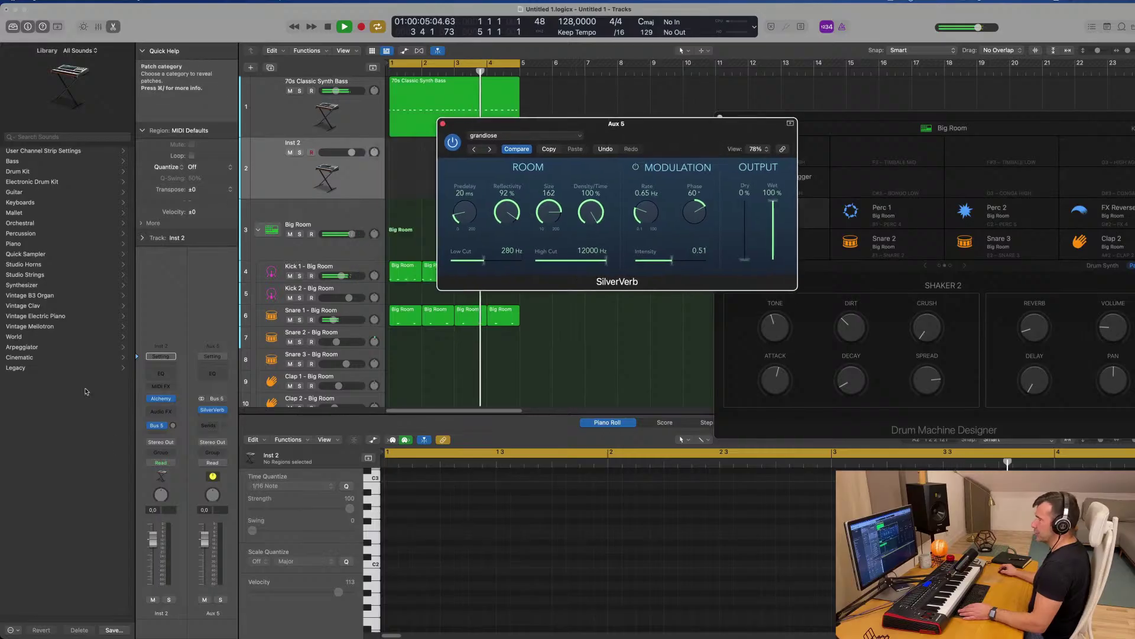
Open Alchemy on Inst 2, lower the track's volume to -12.2 dB and raise its Bus 5 send
{"action": "left_click", "coordinate": [162, 399]}
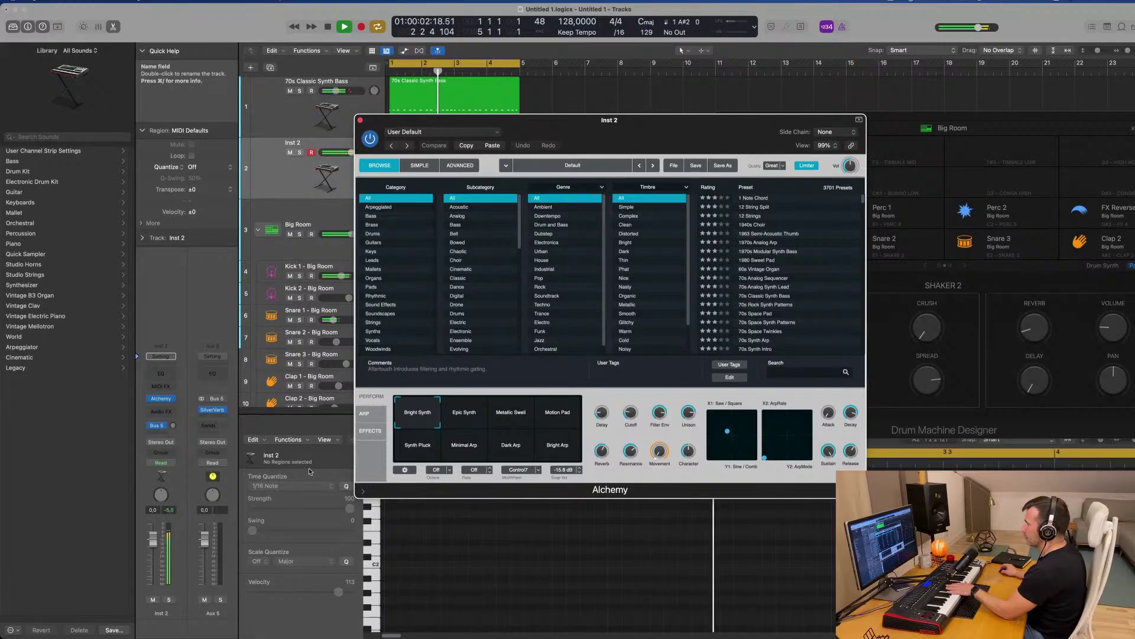
{"action": "left_click", "coordinate": [158, 576]}
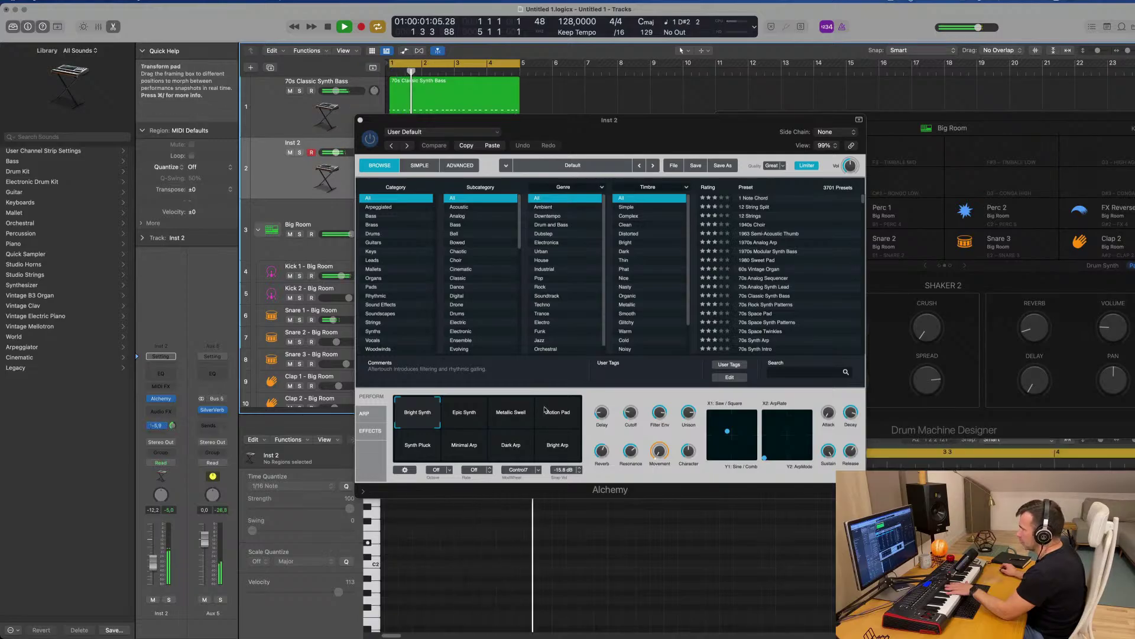
Audition Alchemy's Metallic Swell and Motion Pad snapshots, set Inst 2's volume to -10.0 dB, and choose Synth Pluck
{"action": "left_click", "coordinate": [518, 421]}
{"action": "left_click", "coordinate": [550, 420]}
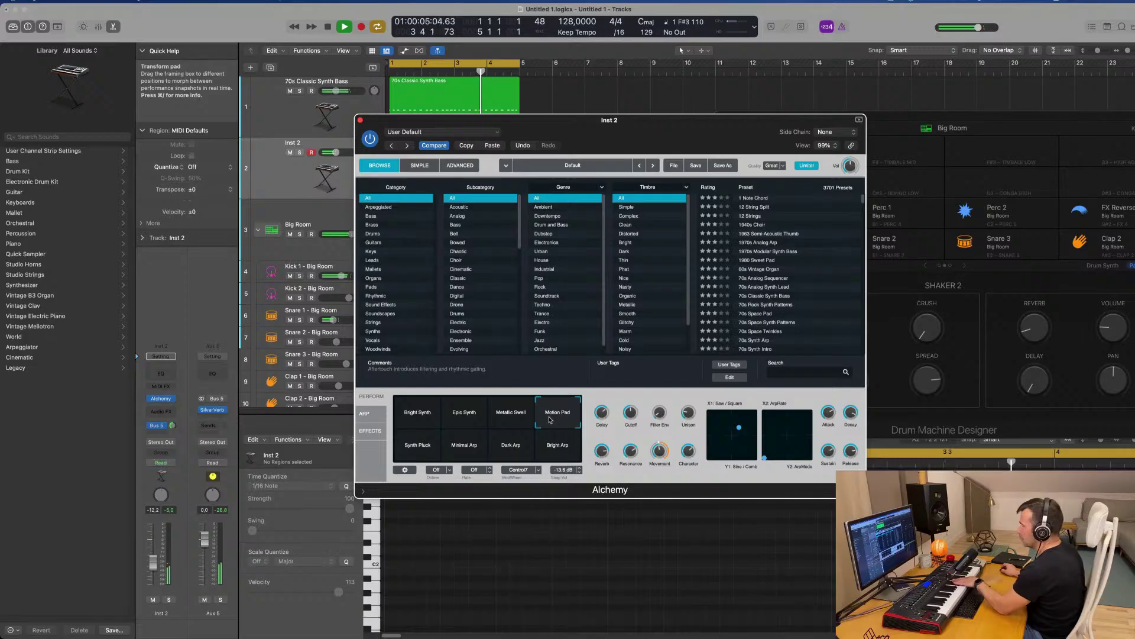
{"action": "left_click_drag", "start_coordinate": [153, 562], "coordinate": [153, 558]}
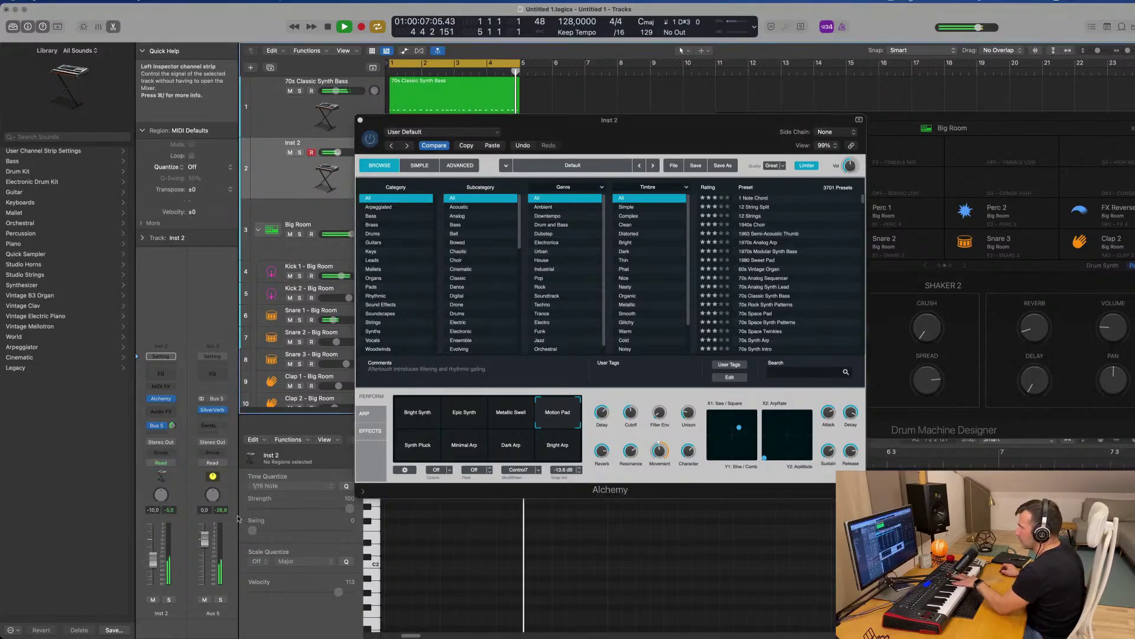
{"action": "left_click", "coordinate": [423, 455]}
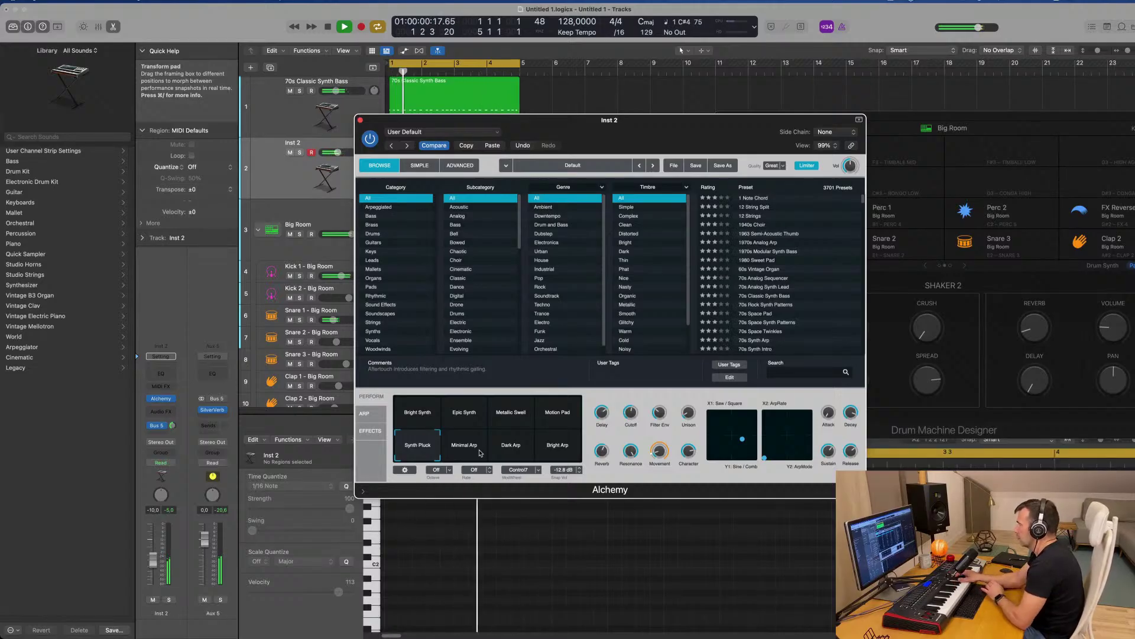
Record a Synth Pluck melody on Inst 2 across bars 1 to 4, moving the Alchemy and SilverVerb windows aside, and stop recording
{"action": "key", "text": "r"}
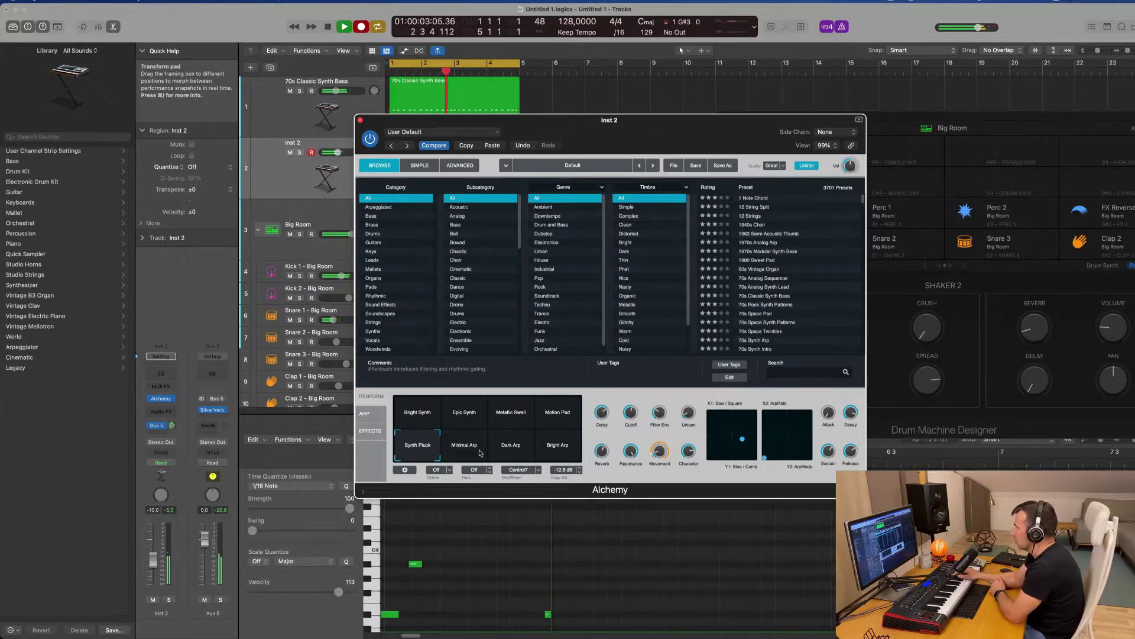
{"action": "left_click_drag", "start_coordinate": [688, 122], "coordinate": [1134, 155]}
{"action": "left_click_drag", "start_coordinate": [763, 124], "coordinate": [1066, 193]}
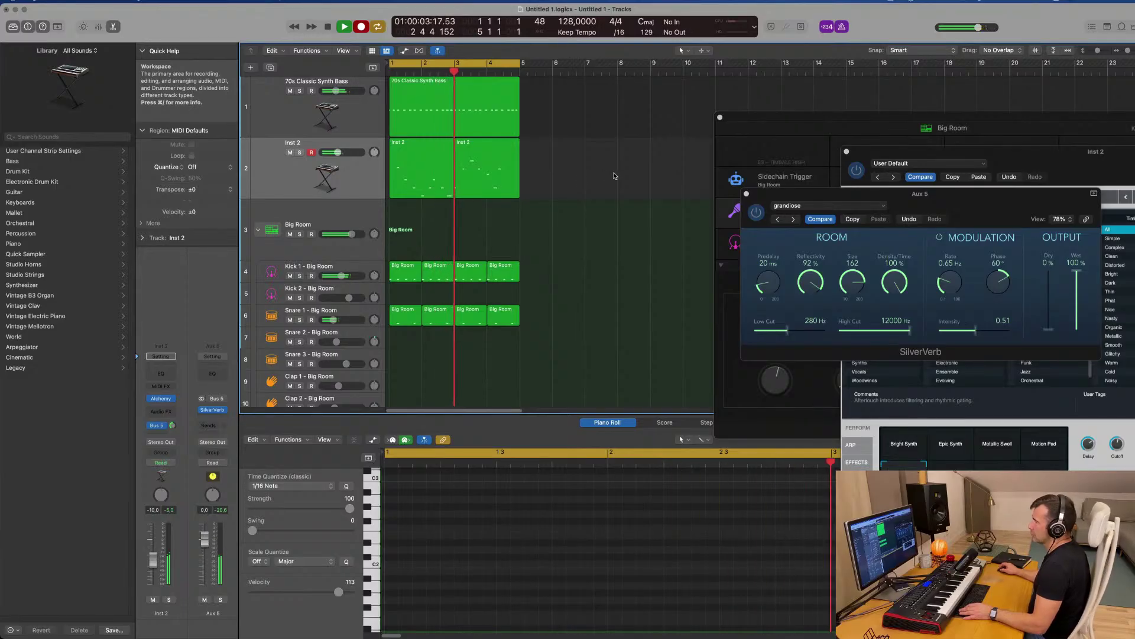
{"action": "key", "text": "space"}
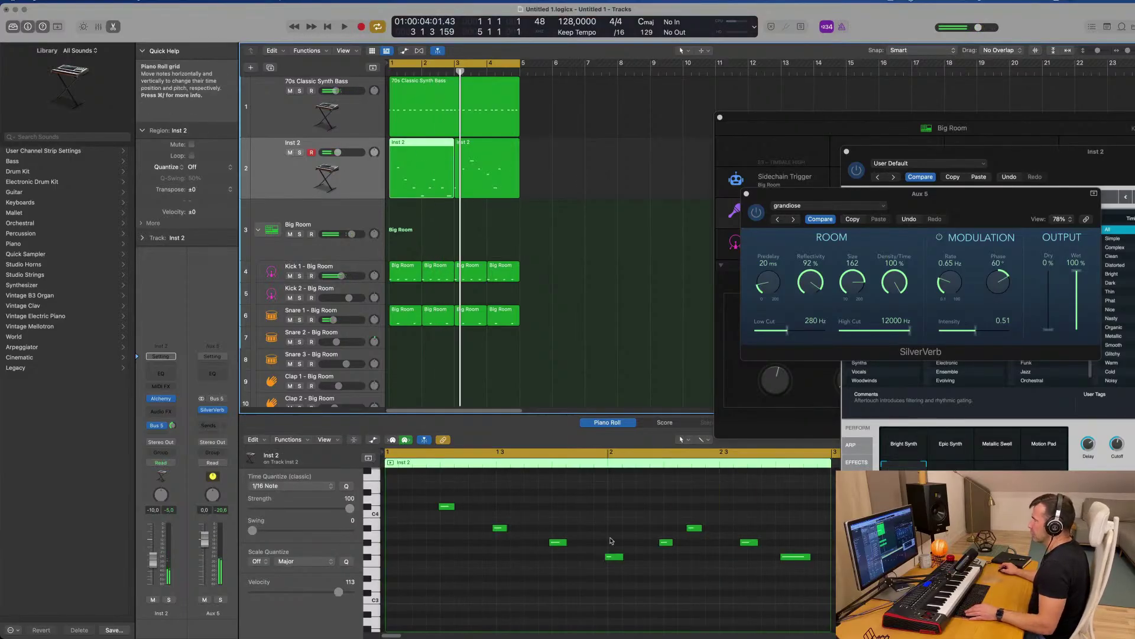
Quantize the first Inst 2 region's eight notes to 1/16, show note velocities and lower the last note's velocity to about 57
{"action": "key", "text": "space"}
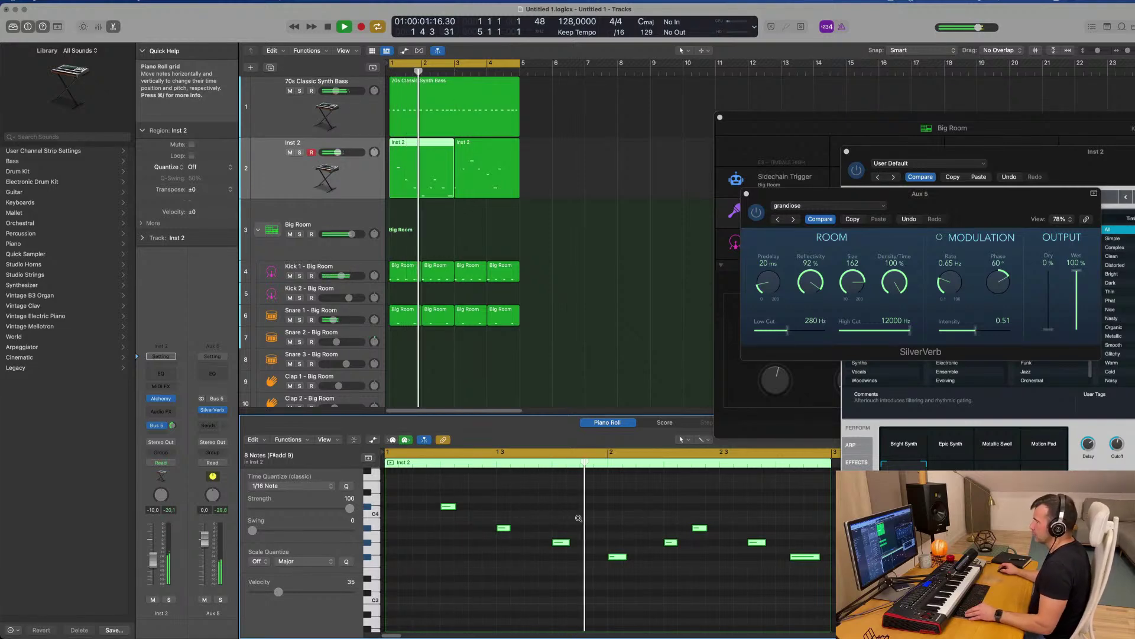
{"action": "key", "text": "space"}
{"action": "left_click", "coordinate": [373, 441]}
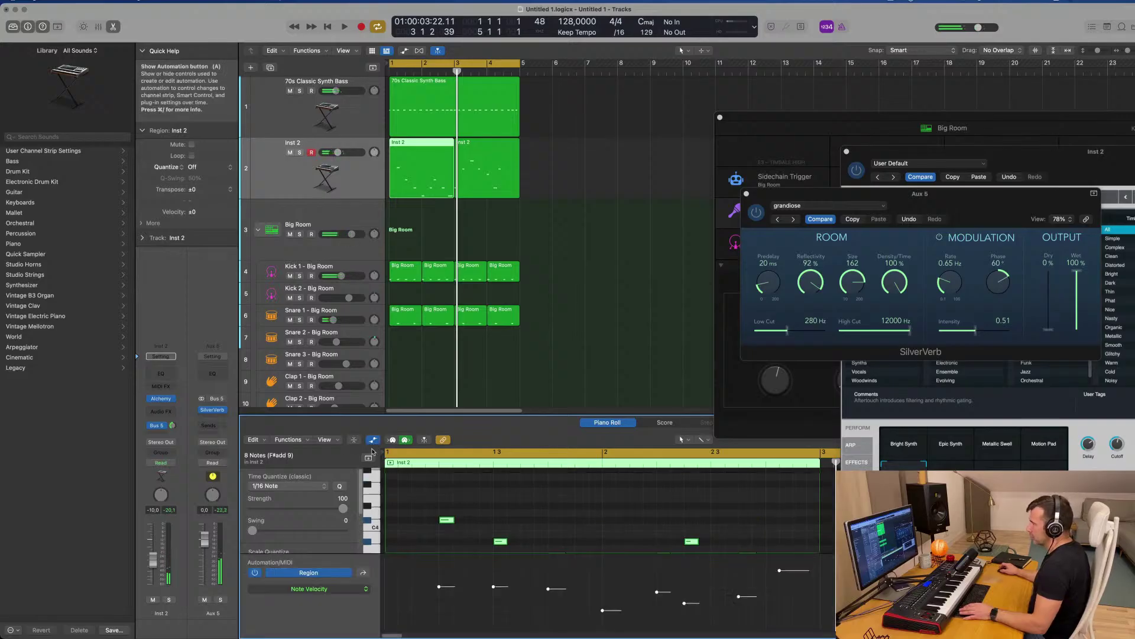
{"action": "left_click_drag", "start_coordinate": [779, 573], "coordinate": [781, 580]}
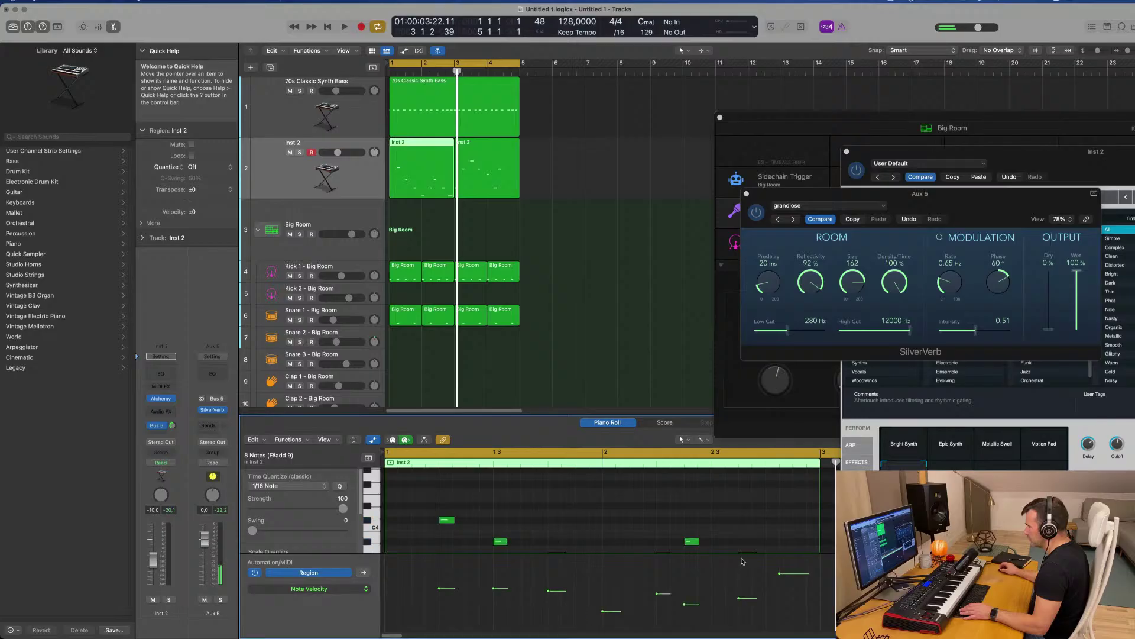
{"action": "left_click_drag", "start_coordinate": [781, 574], "coordinate": [779, 590]}
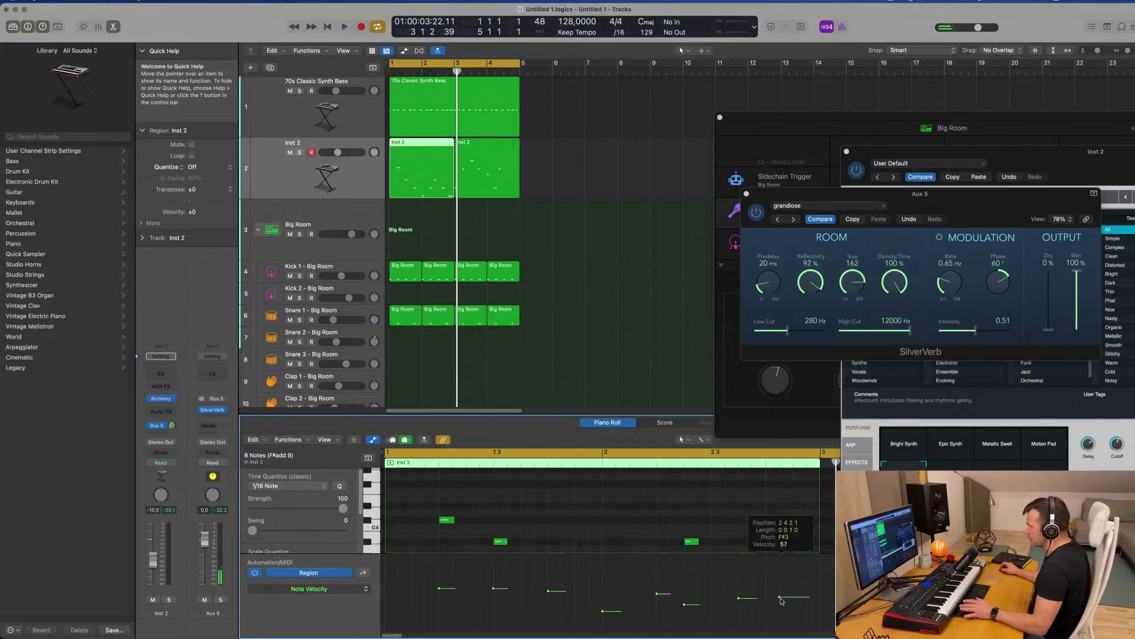
Play the loop and lower the velocities of the first three notes and the fifth note in the first Inst 2 region
{"action": "key", "text": "space"}
{"action": "left_click_drag", "start_coordinate": [442, 591], "coordinate": [548, 598]}
{"action": "left_click_drag", "start_coordinate": [661, 606], "coordinate": [661, 606]}
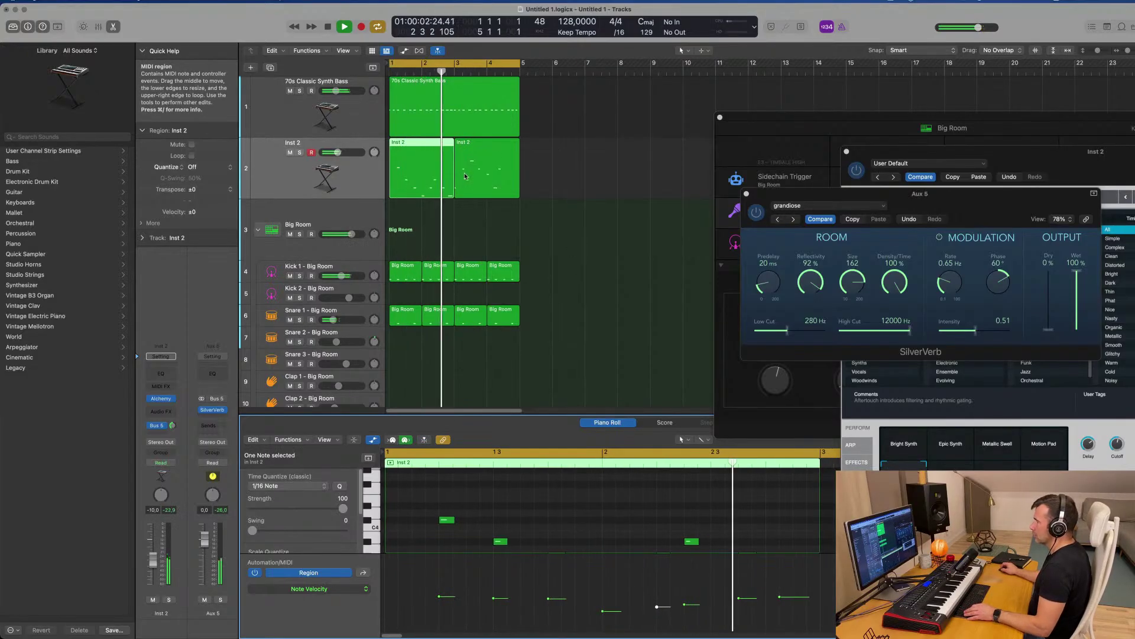
{"action": "scroll", "coordinate": [454, 499], "scroll_direction": "down", "scroll_amount": 3}
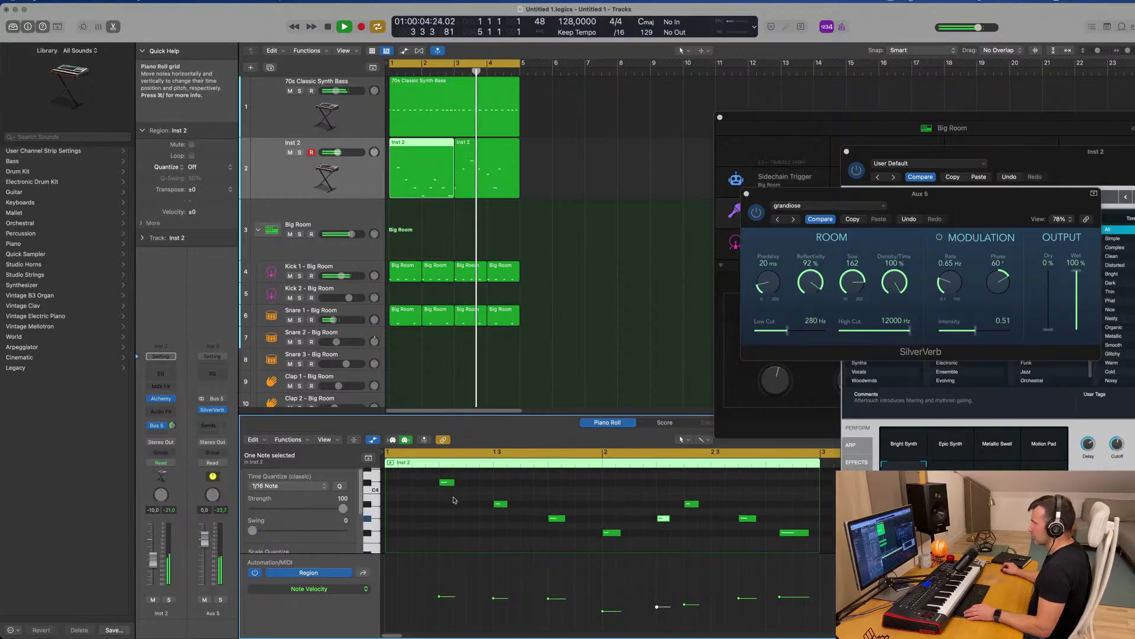
Copy the first Inst 2 note to F#3 at the start of bar 1 and delete the last F#3 note in bar 2
{"action": "key", "text": "space"}
{"action": "left_click_drag", "start_coordinate": [446, 485], "coordinate": [394, 533]}
{"action": "key", "text": "space"}
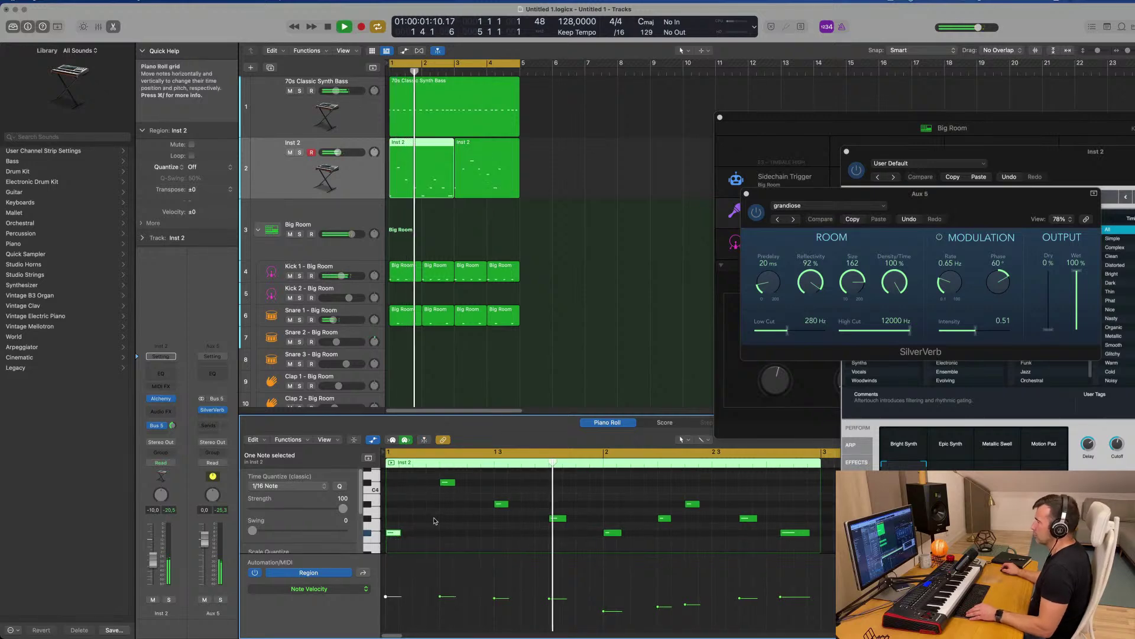
{"action": "scroll", "coordinate": [435, 520], "scroll_direction": "down", "scroll_amount": 2}
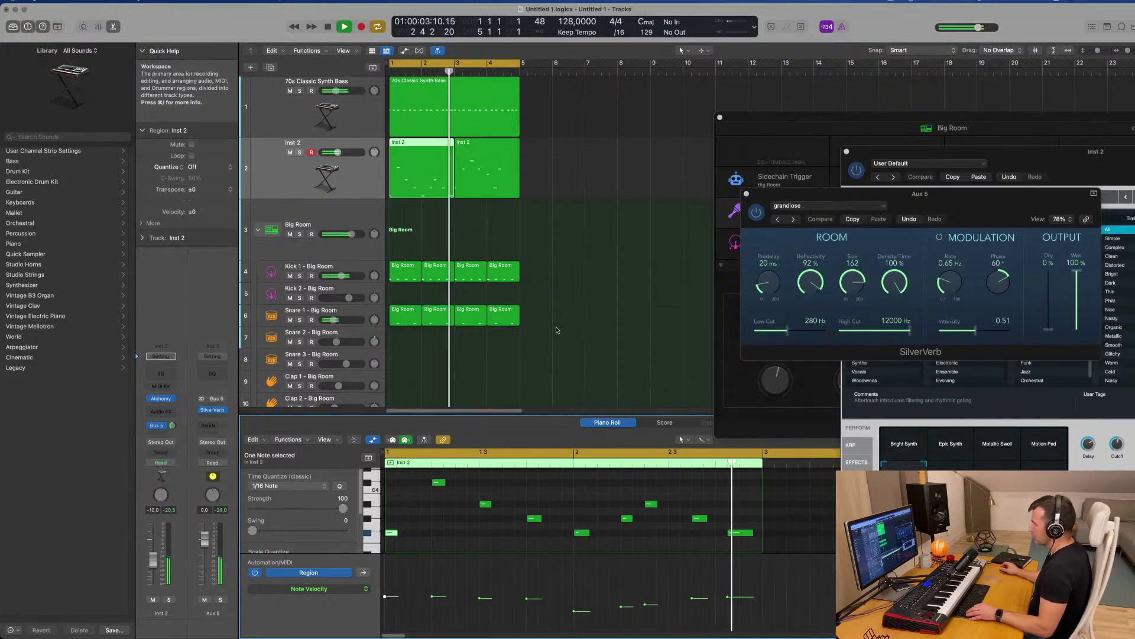
{"action": "left_click", "coordinate": [743, 534]}
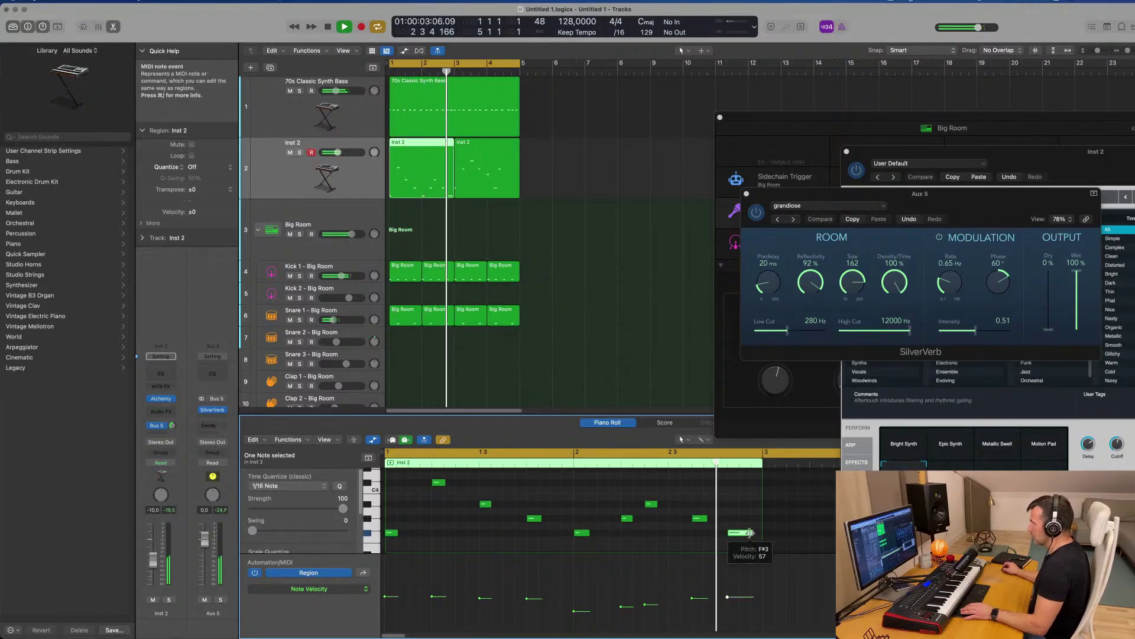
{"action": "left_click", "coordinate": [733, 544]}
{"action": "key", "text": "Delete"}
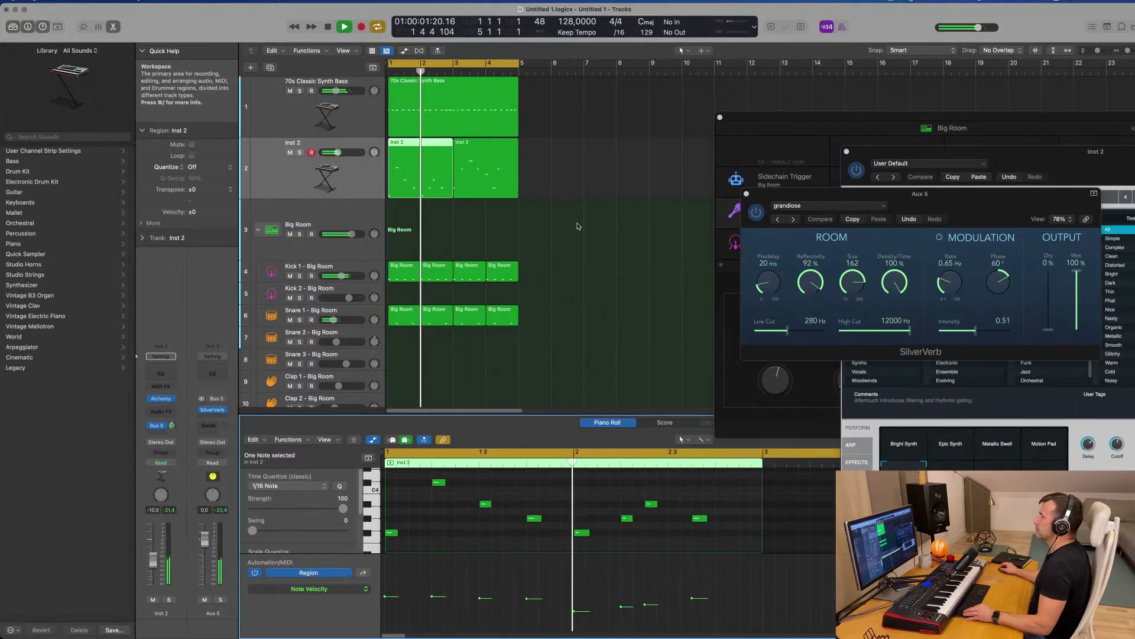
Delete the second Inst 2 region and repeat the edited first region in its place across bars 3 and 4
{"action": "scroll", "coordinate": [578, 225], "scroll_direction": "left", "scroll_amount": 2}
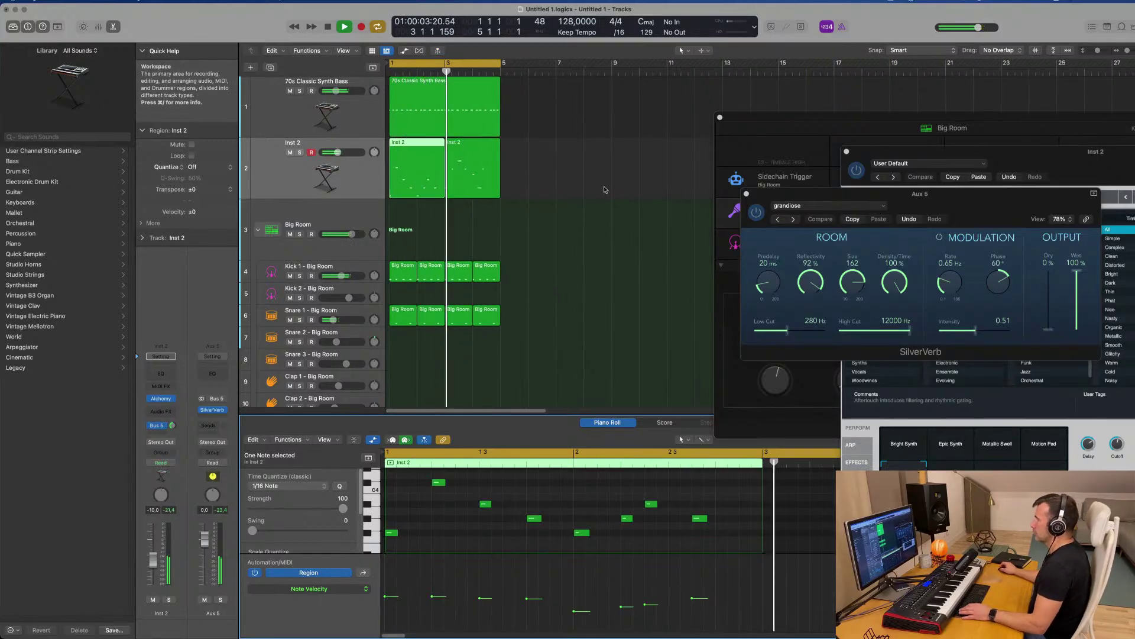
{"action": "left_click", "coordinate": [486, 172]}
{"action": "key", "text": "Return"}
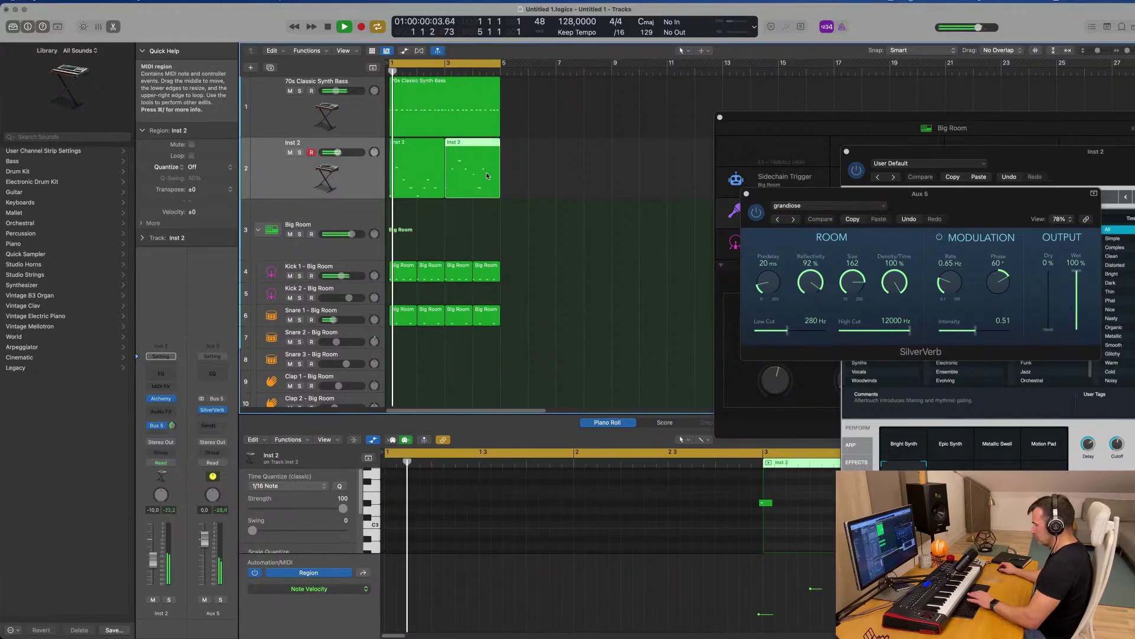
{"action": "key", "text": "BackSpace"}
{"action": "left_click", "coordinate": [424, 169]}
{"action": "key", "text": "space"}
{"action": "key", "text": "space"}
{"action": "key", "text": "super+z"}
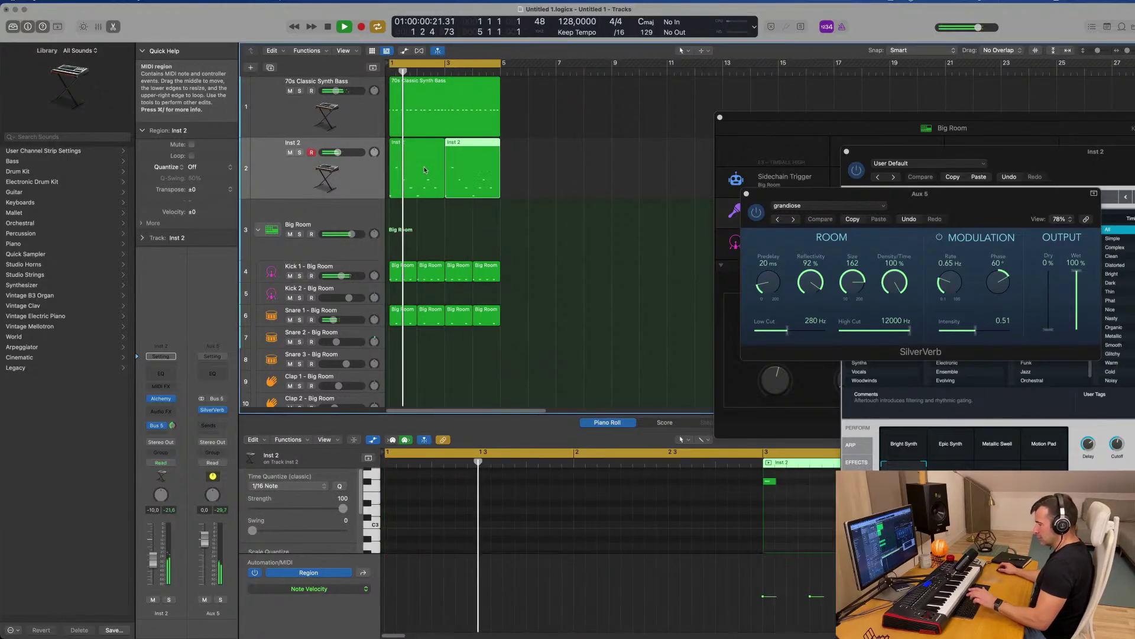
Join the two Inst 2 regions into a single region spanning bars 1 to 4
{"action": "key", "text": "Return"}
{"action": "left_click_drag", "start_coordinate": [550, 173], "coordinate": [435, 187]}
{"action": "key", "text": "super+j"}
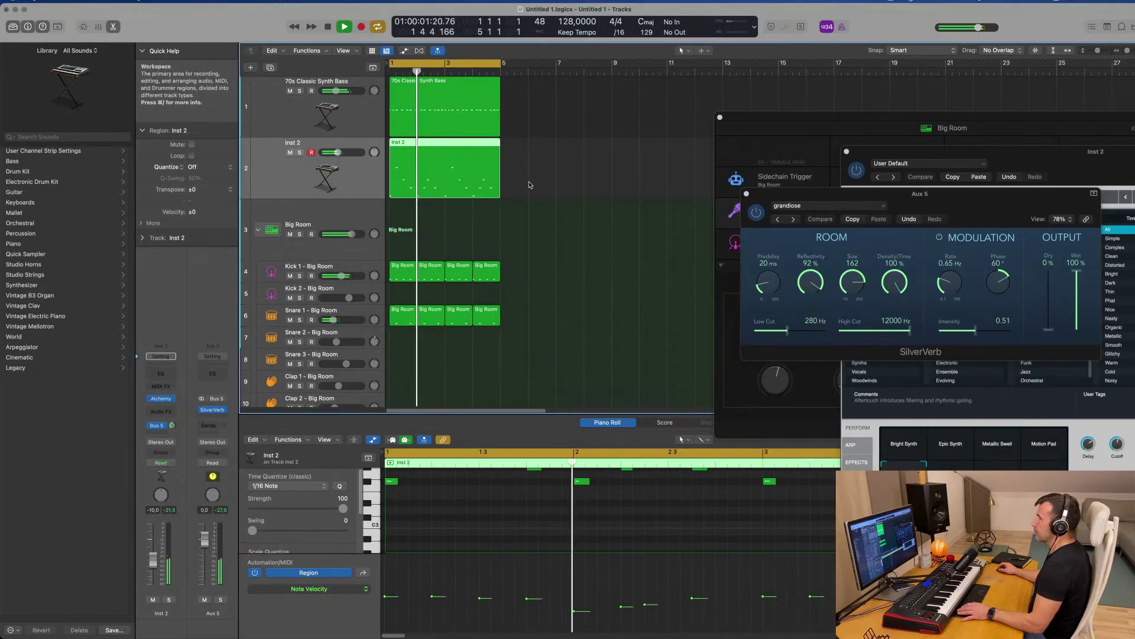
Enlarge the Piano Roll to show the whole Inst 2 region, then raise the velocities of the four notes in bar 2
{"action": "scroll", "coordinate": [616, 500], "scroll_direction": "up", "scroll_amount": 3}
{"action": "left_click_drag", "start_coordinate": [612, 414], "coordinate": [611, 264]}
{"action": "scroll", "coordinate": [609, 441], "scroll_direction": "left", "scroll_amount": 2}
{"action": "scroll", "coordinate": [608, 442], "scroll_direction": "up", "scroll_amount": 2}
{"action": "scroll", "coordinate": [609, 441], "scroll_direction": "left", "scroll_amount": 4}
{"action": "key", "text": "space"}
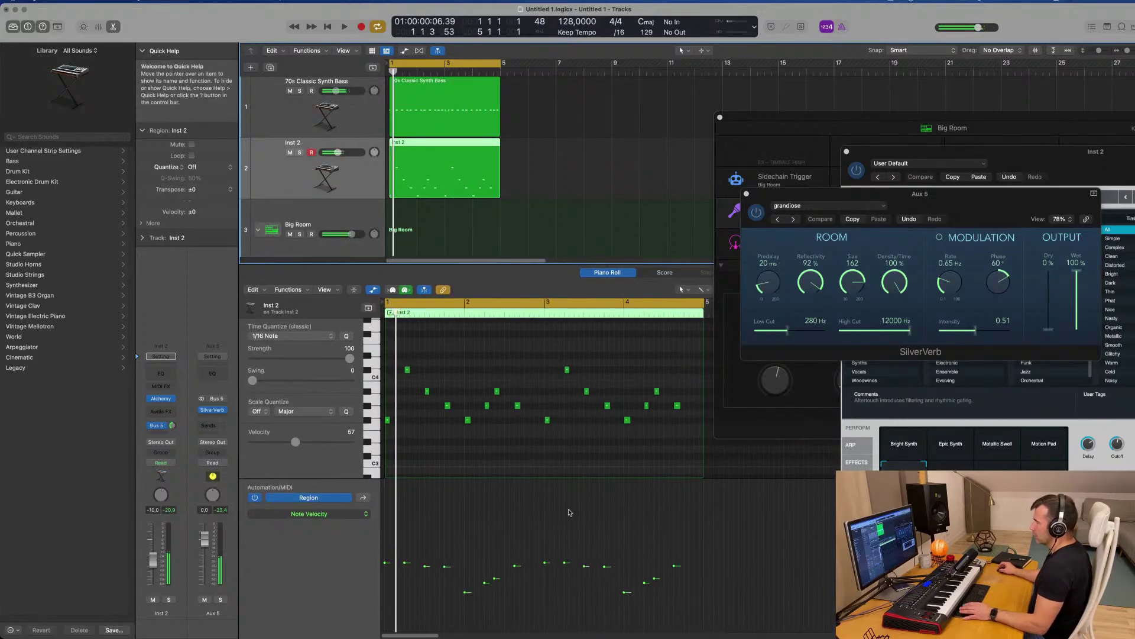
{"action": "key", "text": "space"}
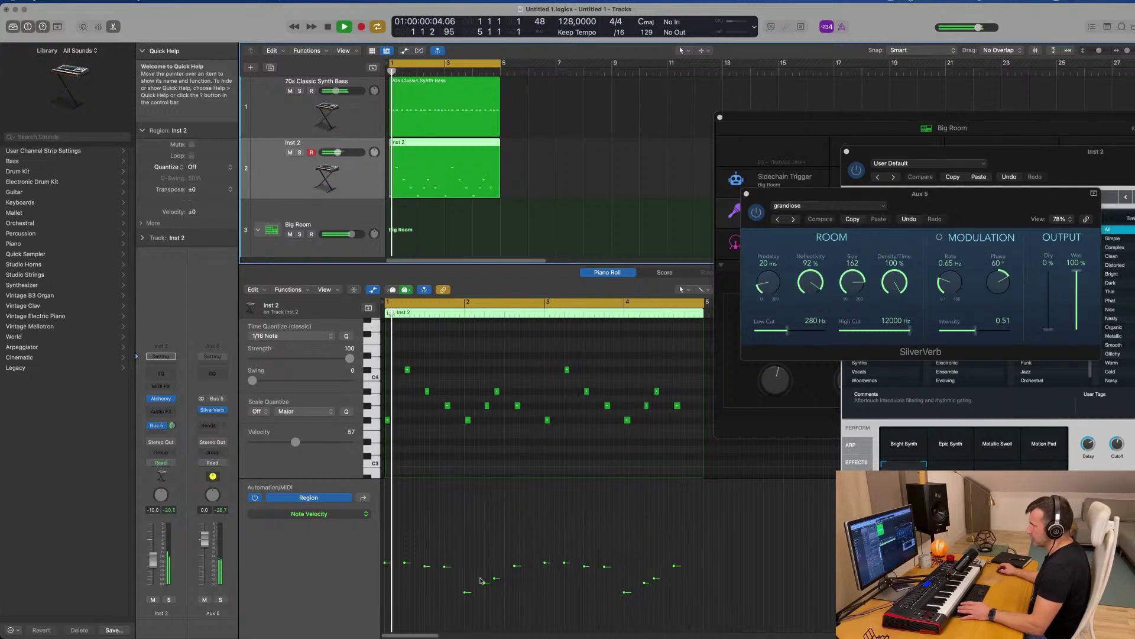
{"action": "left_click_drag", "start_coordinate": [467, 591], "coordinate": [515, 551]}
{"action": "key", "text": "space"}
{"action": "key", "text": "space"}
{"action": "key", "text": "space"}
{"action": "key", "text": "space"}
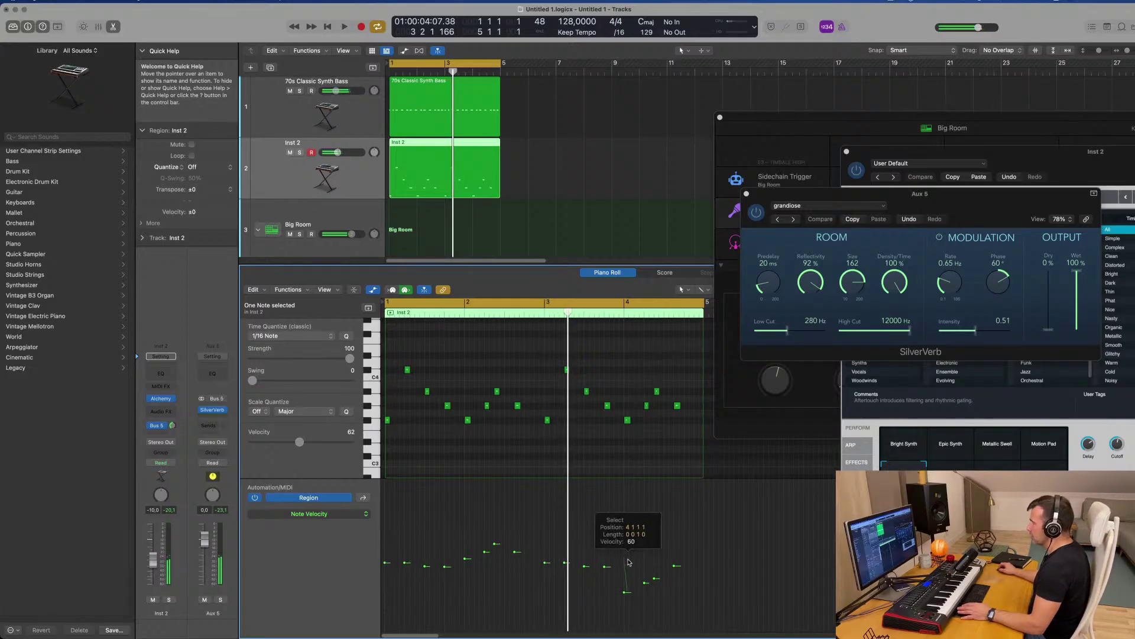
Ramp the four bar 4 note velocities upward from about 60 to 84, raise them slightly together and play the result
{"action": "left_click_drag", "start_coordinate": [672, 541], "coordinate": [689, 532]}
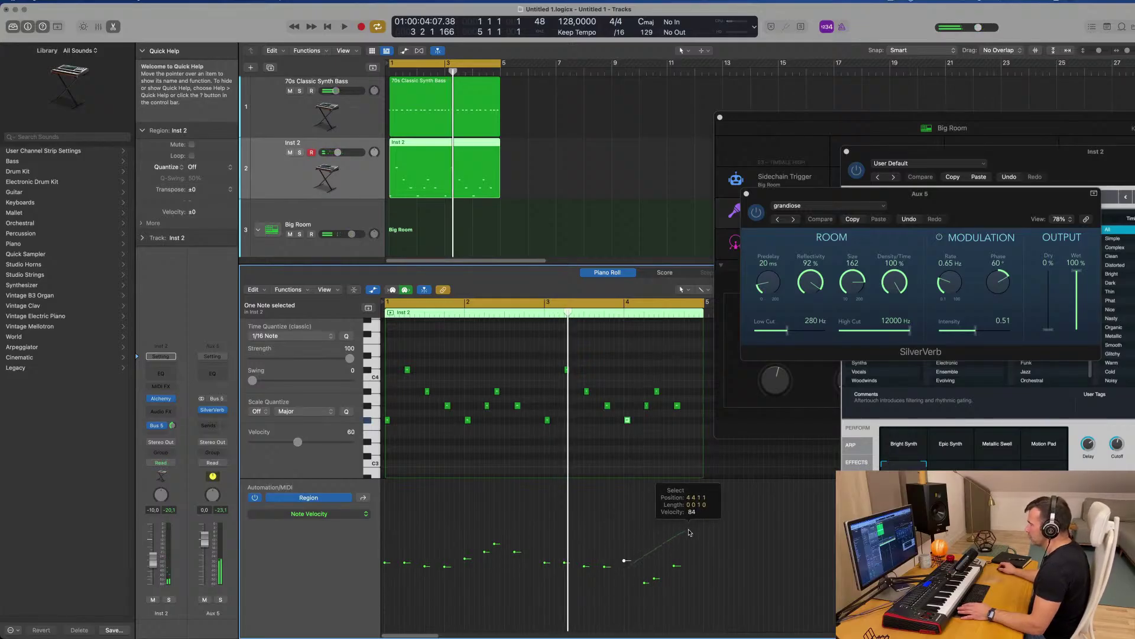
{"action": "left_click_drag", "start_coordinate": [622, 562], "coordinate": [647, 555]}
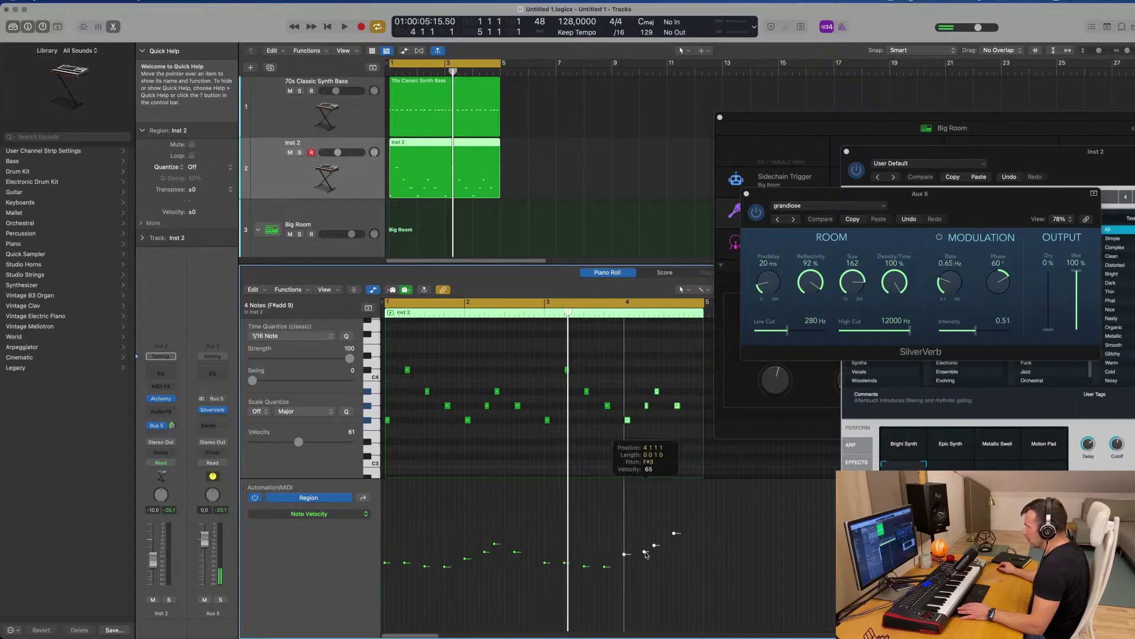
{"action": "key", "text": "space"}
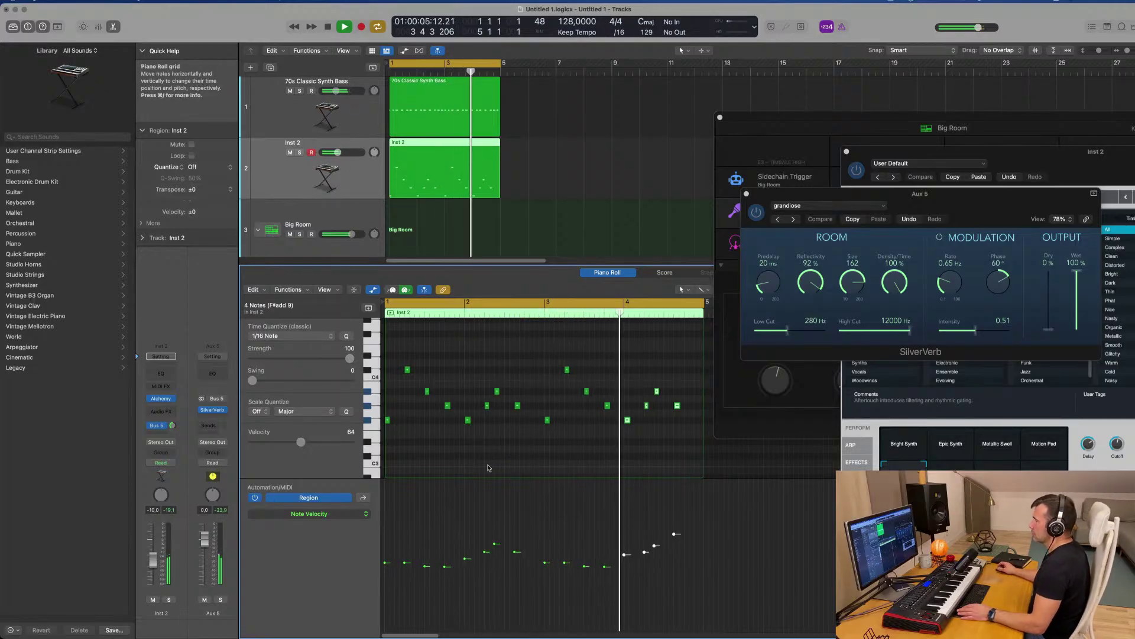
Show the mixer, copy the bass track's sidechain Compressor to Inst 2 and open it for checking during playback
{"action": "left_click", "coordinate": [598, 198]}
{"action": "key", "text": "space"}
{"action": "key", "text": "x"}
{"action": "key", "text": "space"}
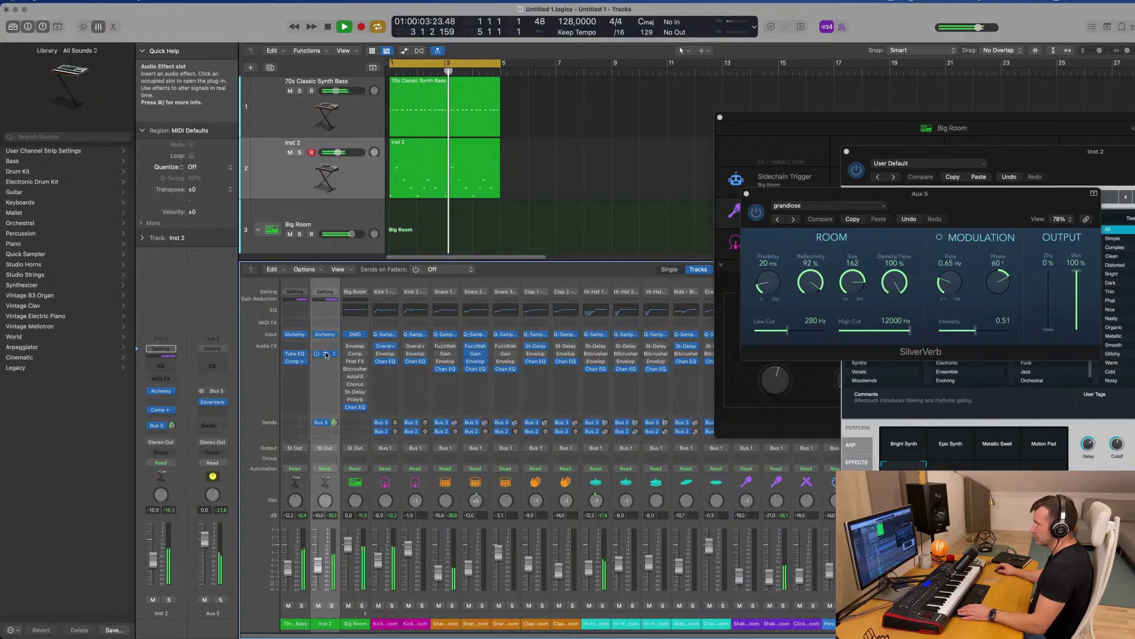
{"action": "left_click", "coordinate": [325, 356]}
{"action": "left_click_drag", "start_coordinate": [639, 118], "coordinate": [740, 189]}
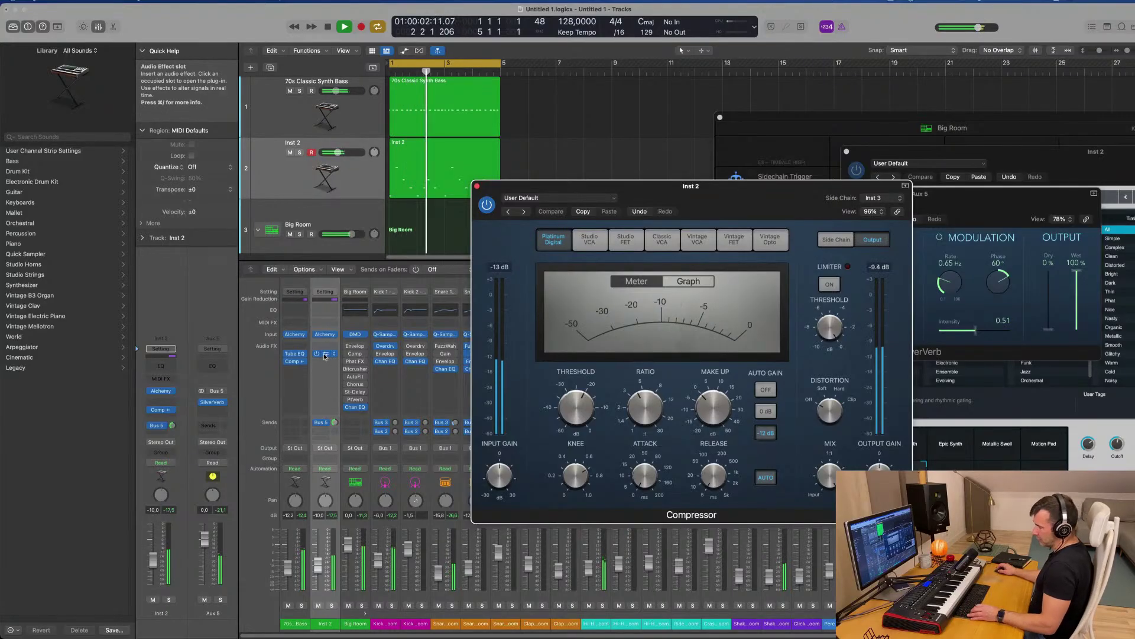
Copy the sidechain Compressor to Aux 5 after SilverVerb, set its threshold to -16.0 dB and close its window
{"action": "left_click", "coordinate": [213, 410]}
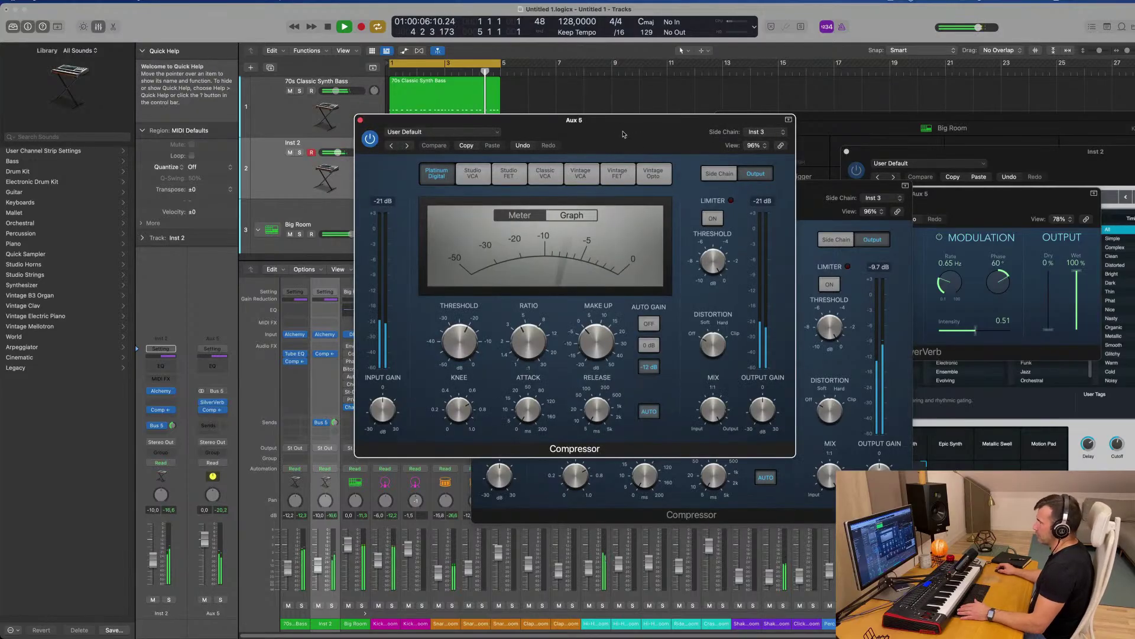
{"action": "left_click_drag", "start_coordinate": [622, 134], "coordinate": [706, 141]}
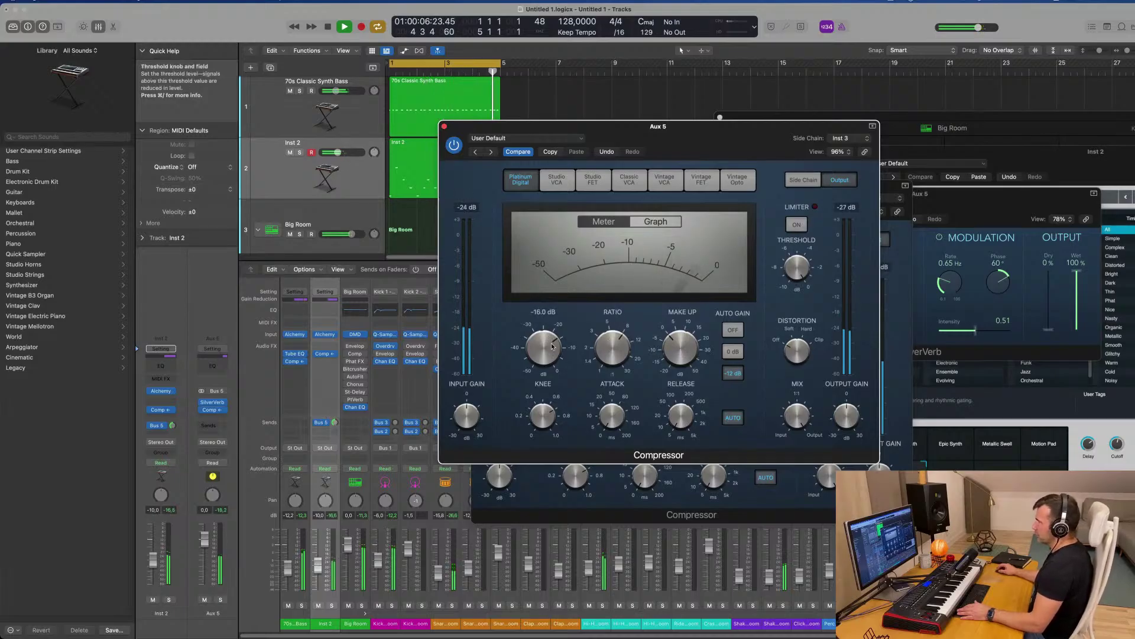
{"action": "left_click", "coordinate": [444, 126]}
{"action": "left_click", "coordinate": [214, 404]}
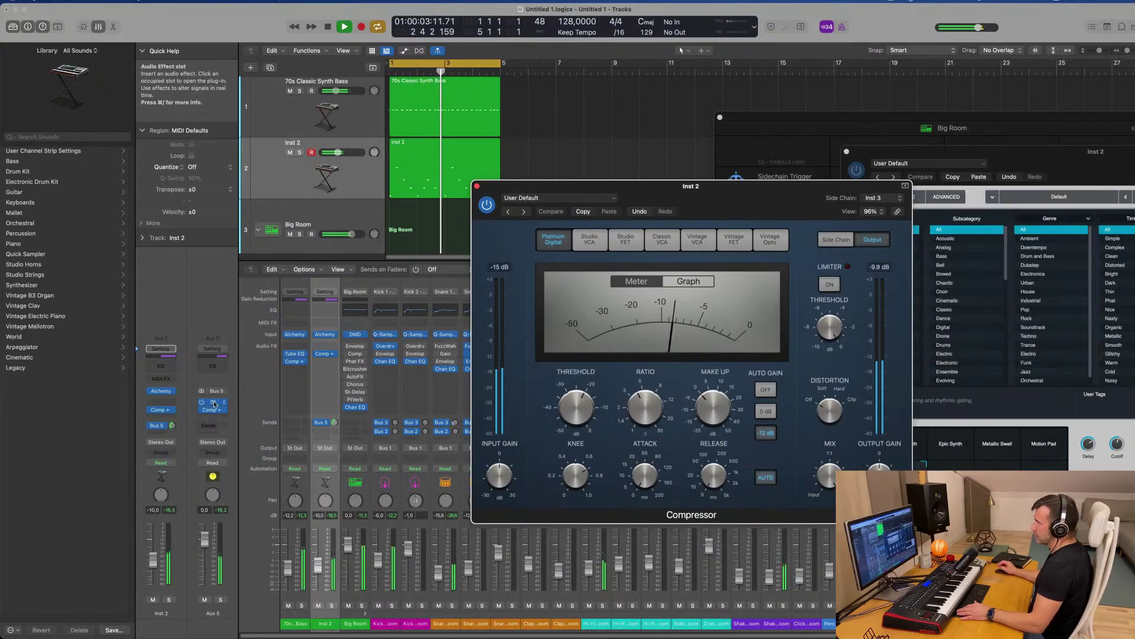
{"action": "left_click", "coordinate": [214, 403]}
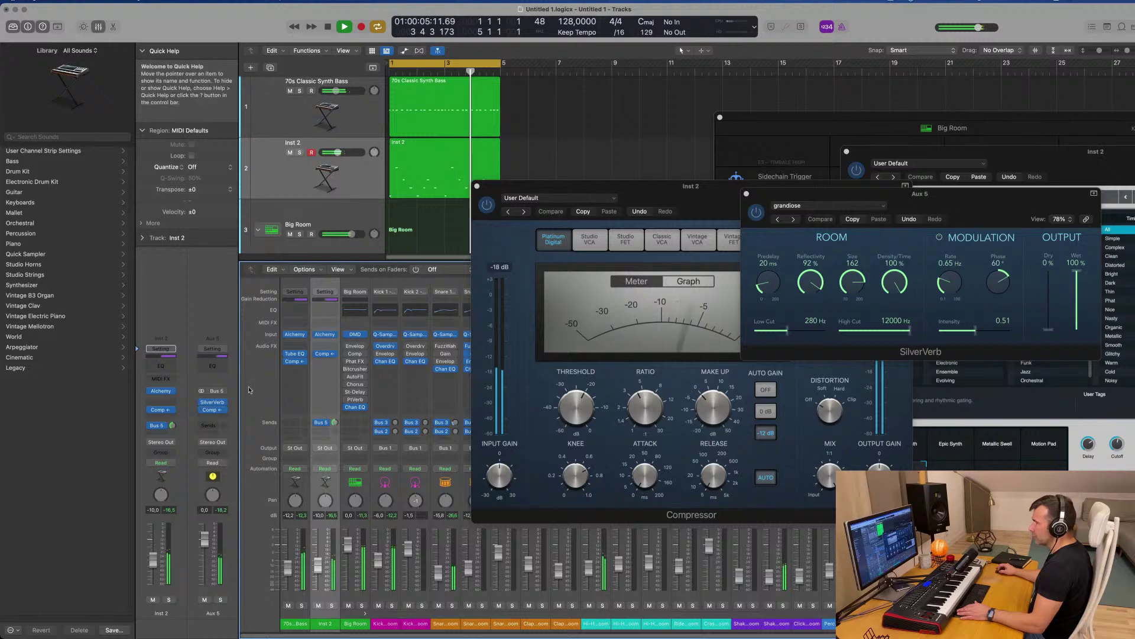
Add a Channel EQ to Aux 5 with a low cut at 210 Hz and a 36 dB/Oct slope, then close it
{"action": "left_click", "coordinate": [212, 366]}
{"action": "left_click", "coordinate": [396, 165]}
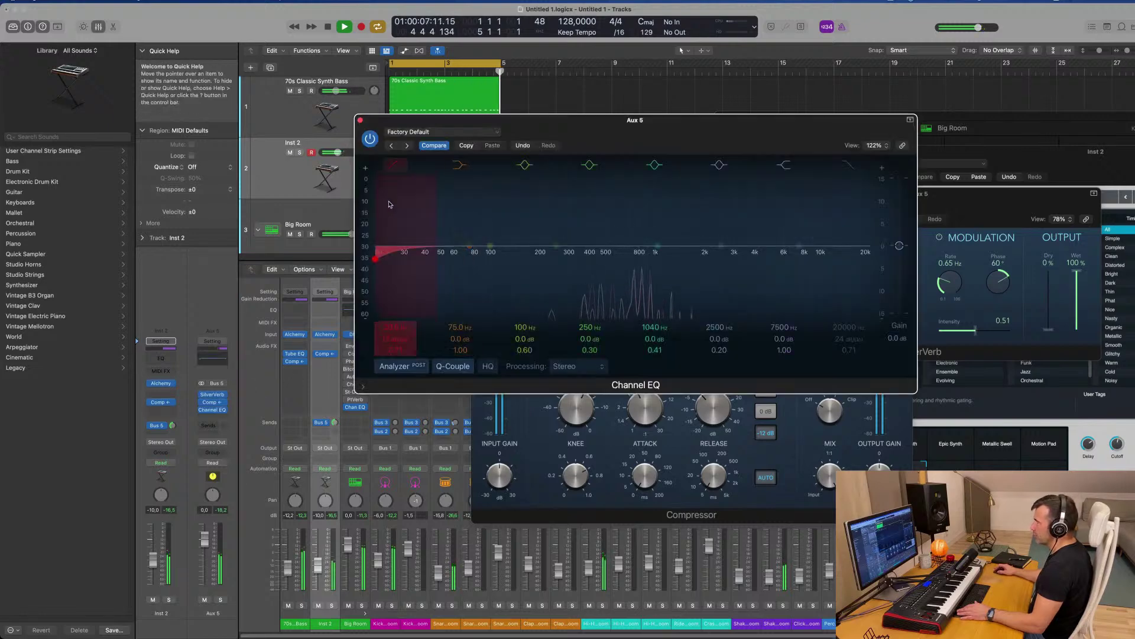
{"action": "left_click_drag", "start_coordinate": [409, 228], "coordinate": [484, 231]}
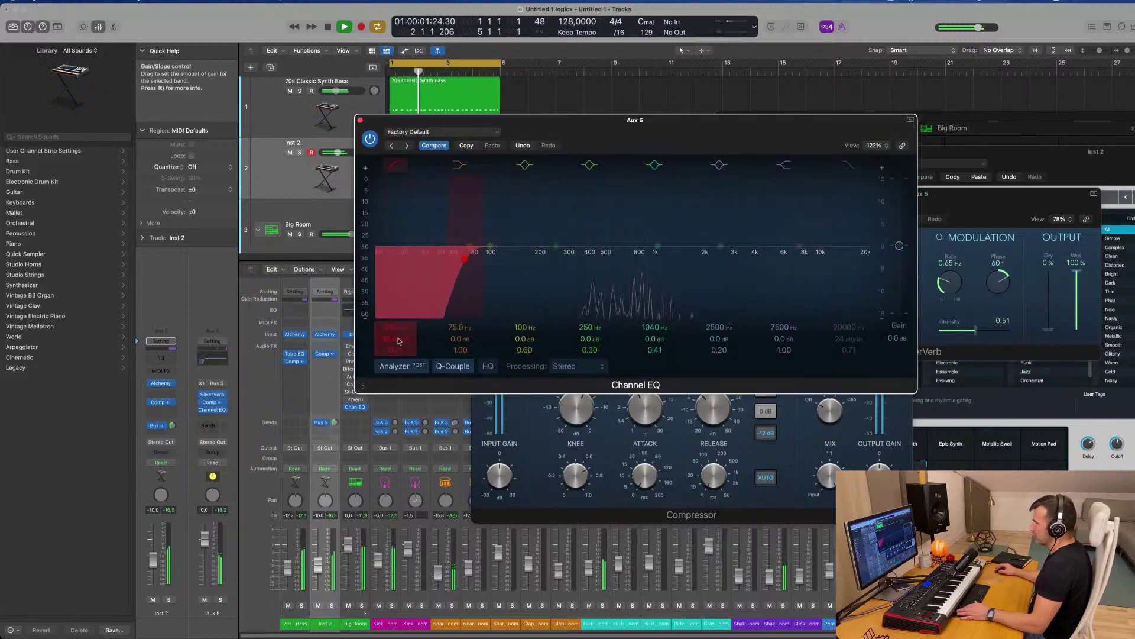
{"action": "left_click_drag", "start_coordinate": [474, 260], "coordinate": [539, 262]}
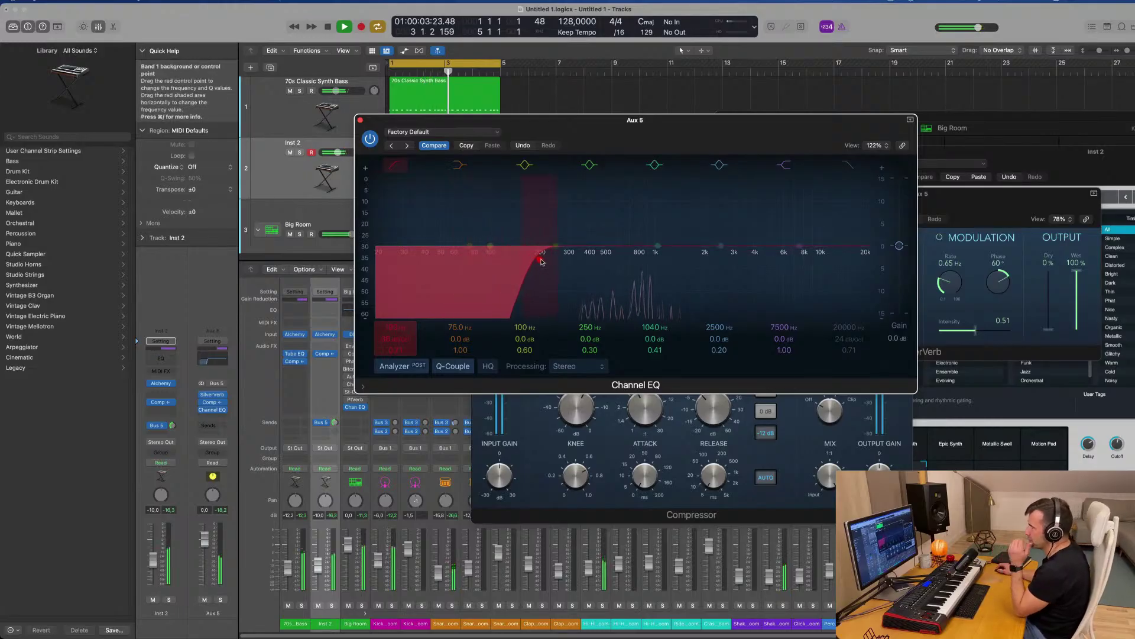
{"action": "left_click_drag", "start_coordinate": [461, 120], "coordinate": [407, 110]}
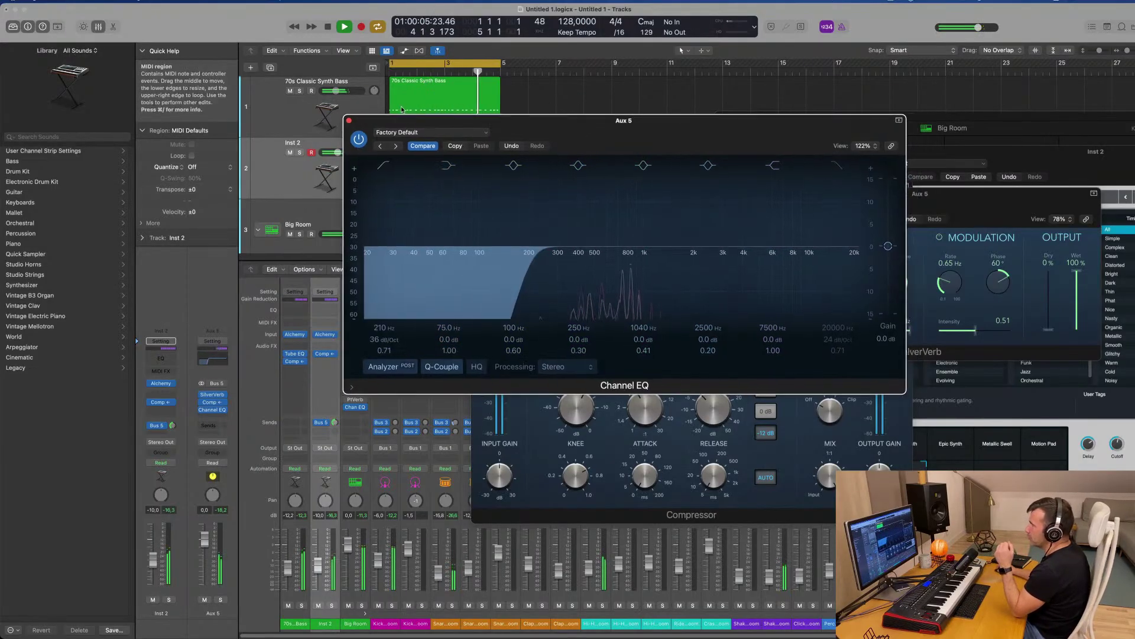
{"action": "left_click", "coordinate": [349, 121]}
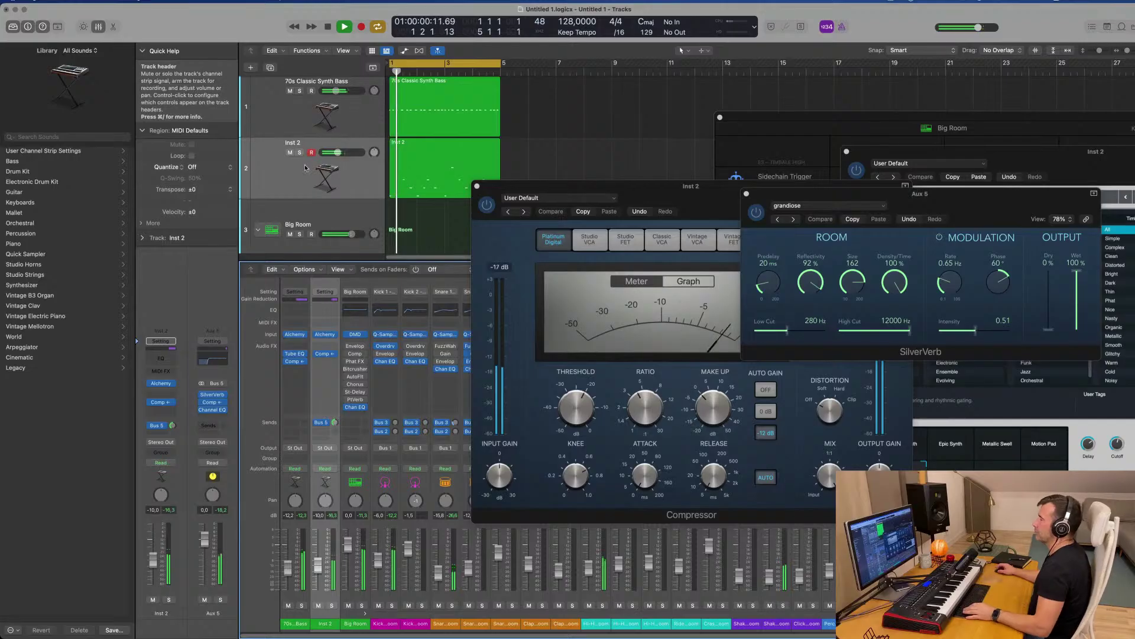
Repeat the bass, Inst 2 and Big Room drum regions across bars 5 to 8 and extend the cycle range to bar 9
{"action": "left_click", "coordinate": [442, 109]}
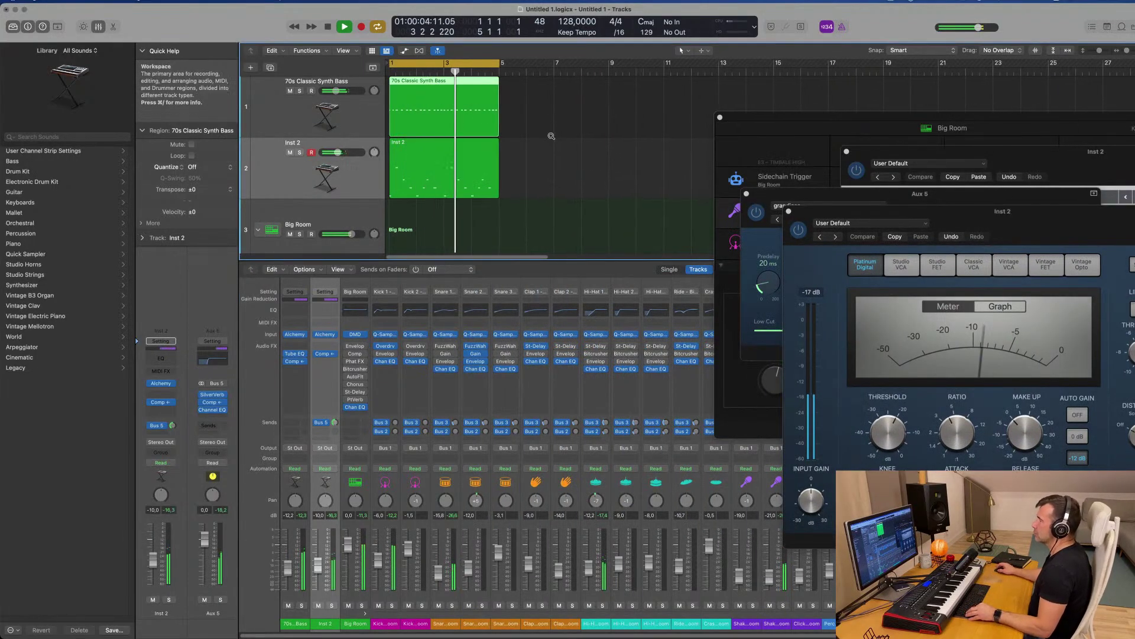
{"action": "scroll", "coordinate": [551, 136], "scroll_direction": "left", "scroll_amount": 2}
{"action": "left_click_drag", "start_coordinate": [545, 94], "coordinate": [519, 172]}
{"action": "key", "text": "x"}
{"action": "left_click_drag", "start_coordinate": [532, 259], "coordinate": [390, 627]}
{"action": "key", "text": "super+r"}
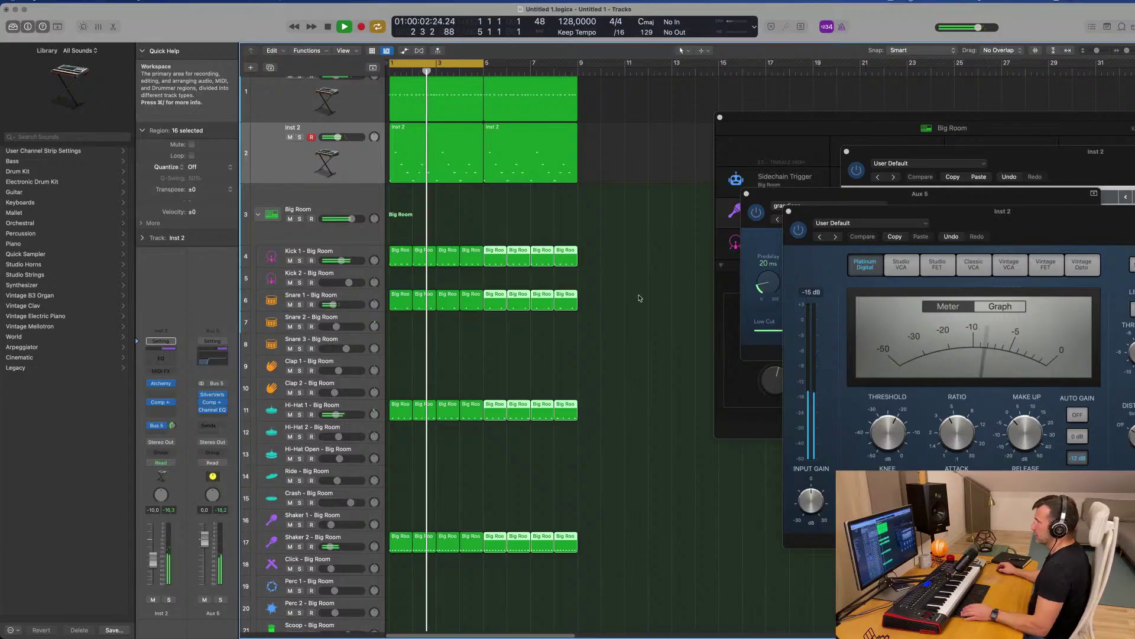
{"action": "scroll", "coordinate": [663, 114], "scroll_direction": "up", "scroll_amount": 1}
{"action": "left_click", "coordinate": [556, 106]}
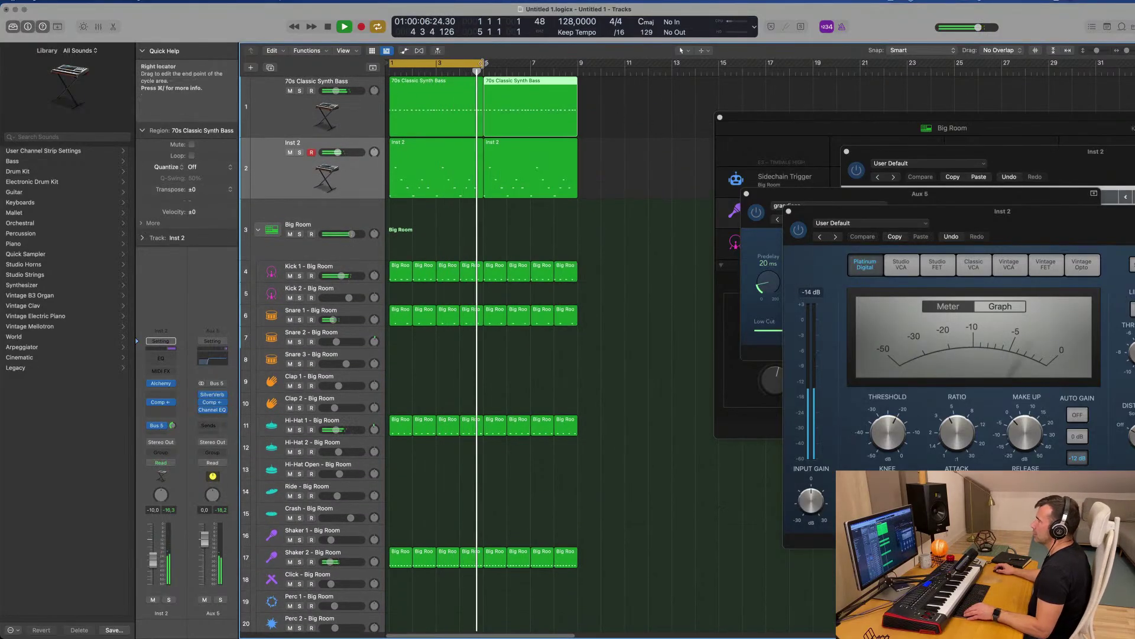
{"action": "left_click_drag", "start_coordinate": [498, 70], "coordinate": [578, 74]}
Open the second bass region in the Piano Roll and transpose all 26 notes down two semitones
{"action": "double_click", "coordinate": [540, 83]}
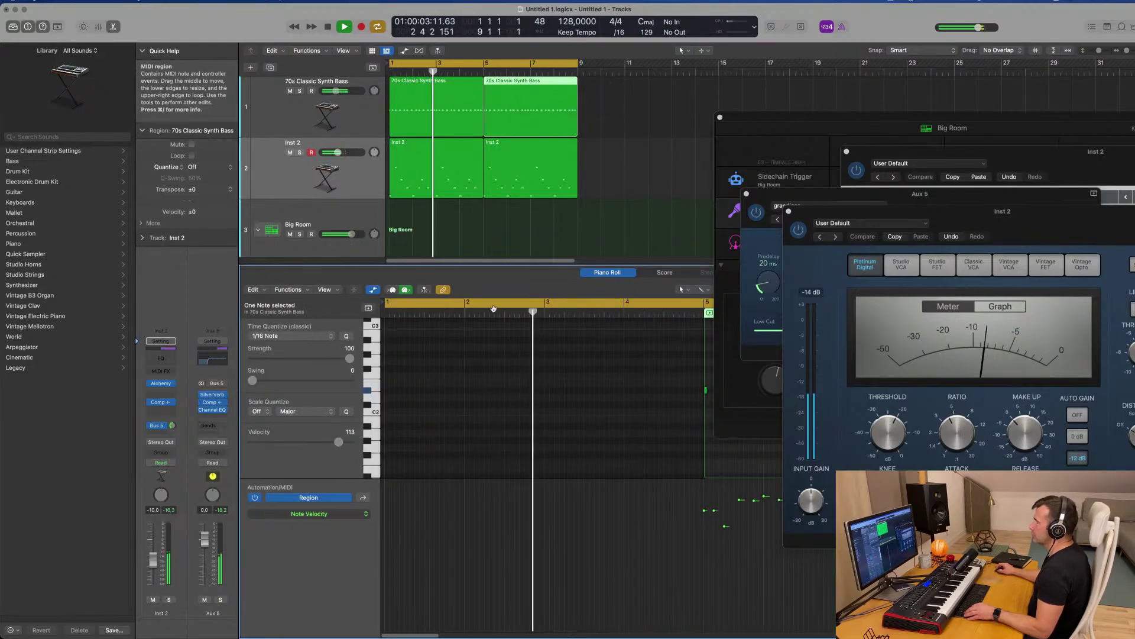
{"action": "scroll", "coordinate": [578, 418], "scroll_direction": "down", "scroll_amount": 5}
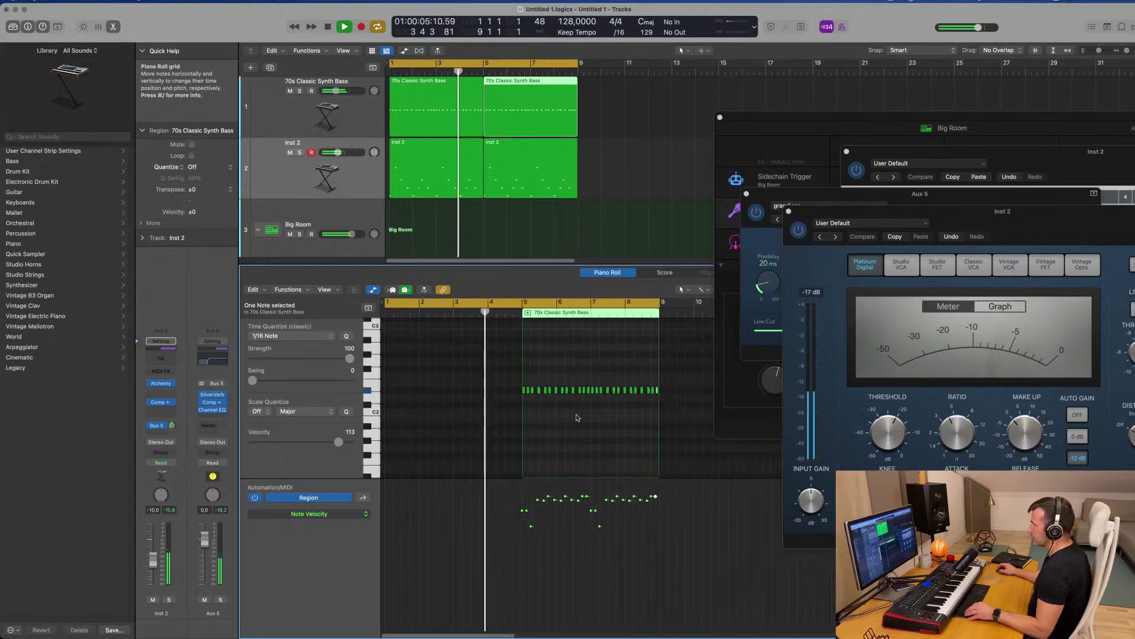
{"action": "left_click_drag", "start_coordinate": [499, 373], "coordinate": [757, 423]}
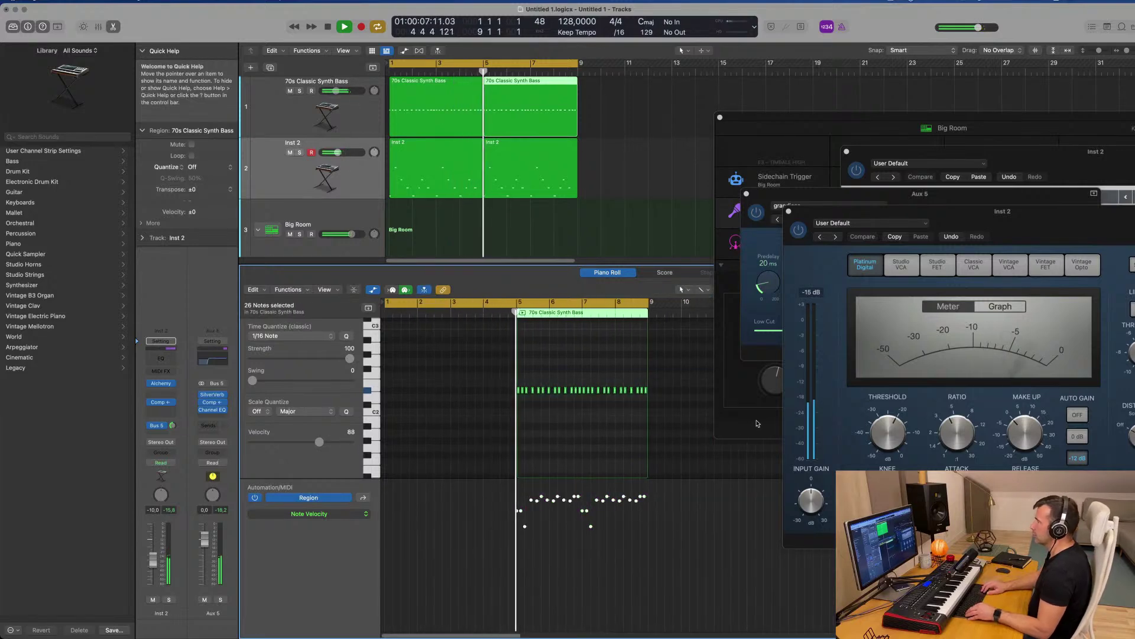
{"action": "key", "text": "alt+Down"}
{"action": "key", "text": "alt+Down"}
{"action": "key", "text": "alt+Down"}
{"action": "key", "text": "alt+Up"}
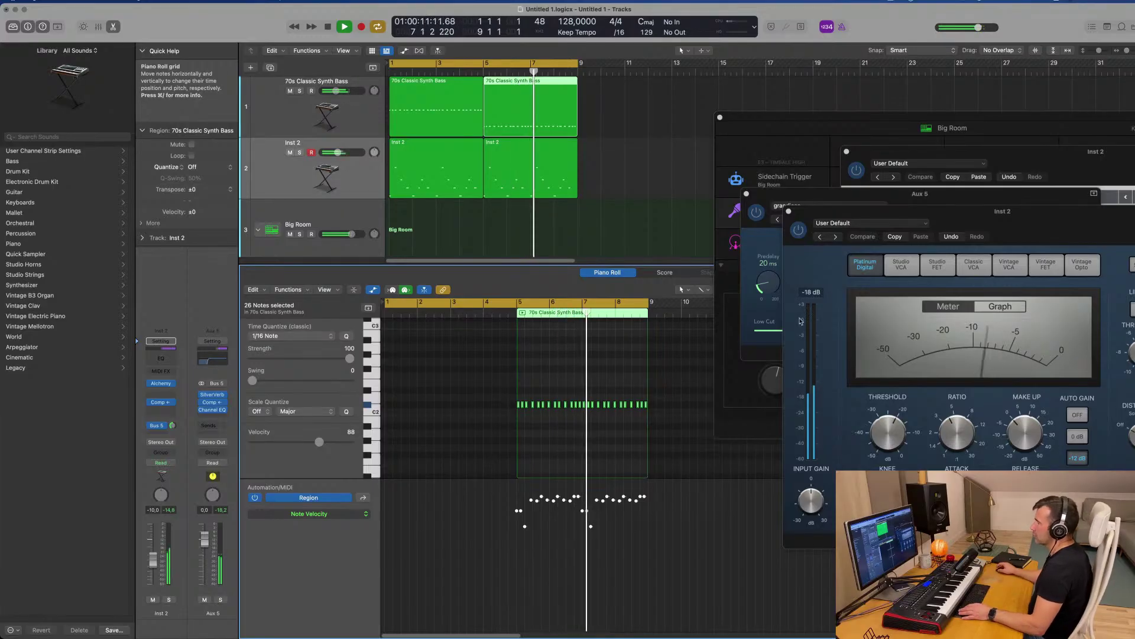
Select the last six notes in bar 8 of the second bass region and raise their pitch
{"action": "scroll", "coordinate": [634, 397], "scroll_direction": "up", "scroll_amount": 1}
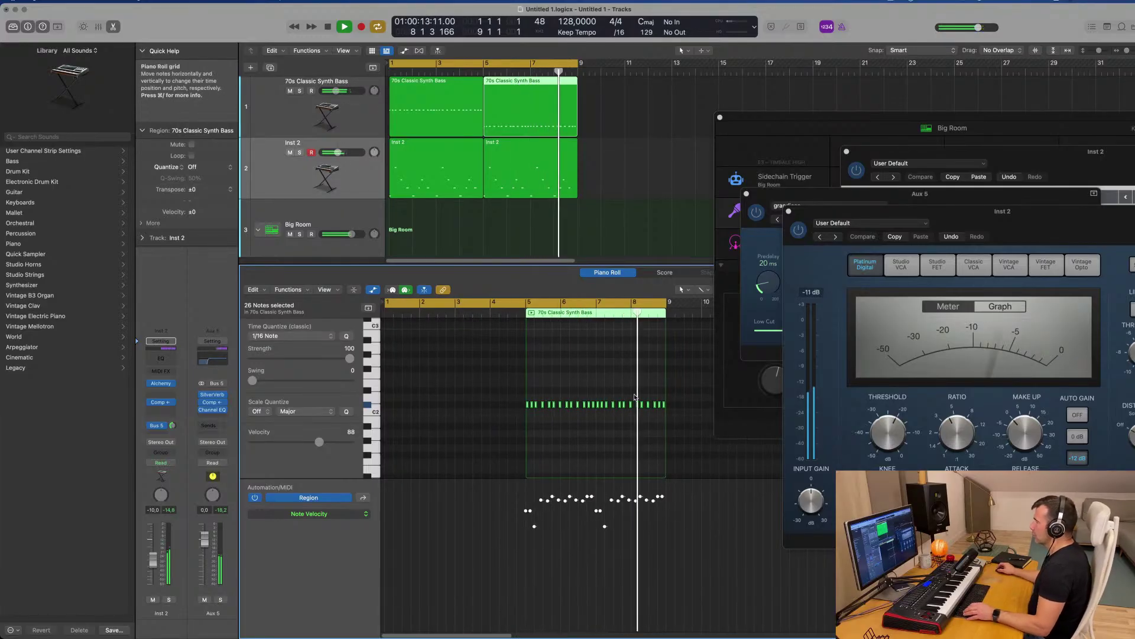
{"action": "scroll", "coordinate": [653, 392], "scroll_direction": "up", "scroll_amount": 5}
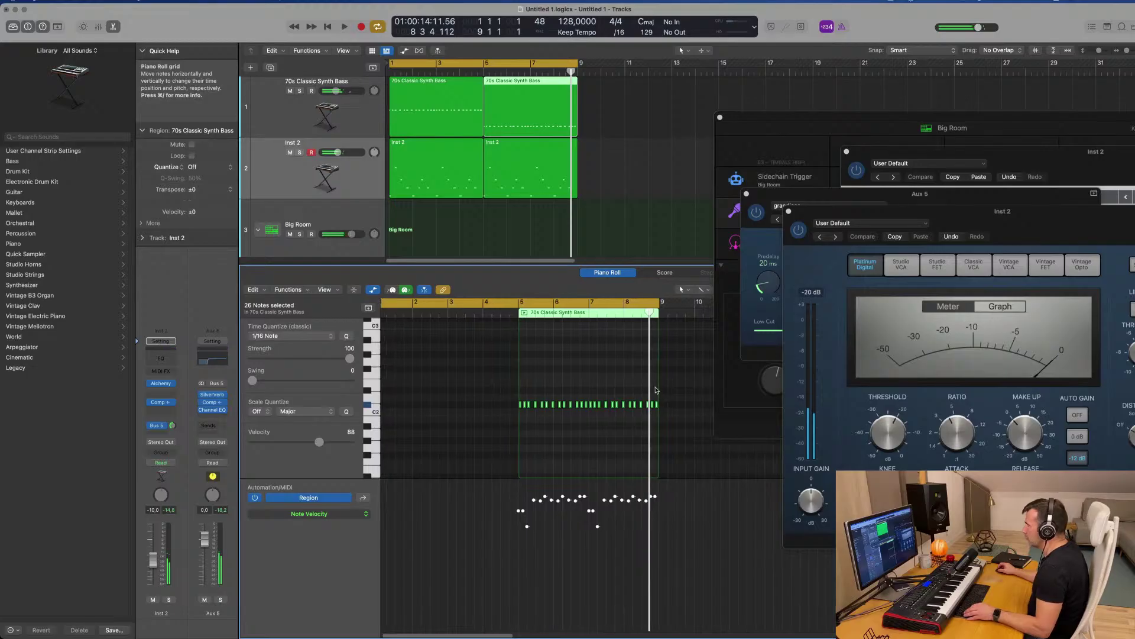
{"action": "left_click_drag", "start_coordinate": [675, 416], "coordinate": [675, 414]}
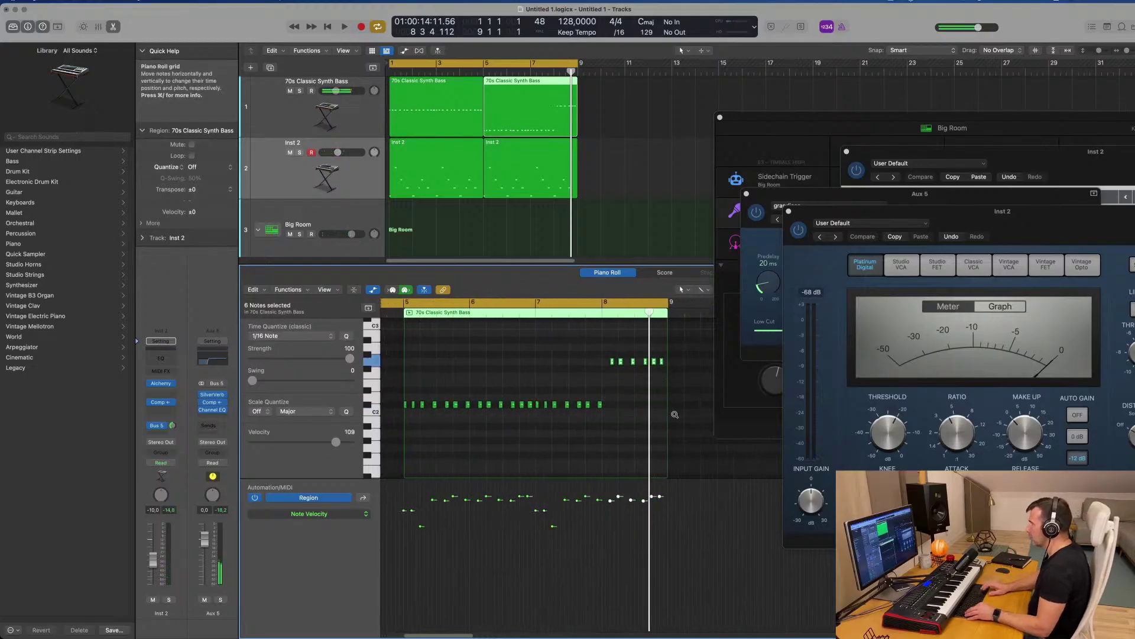
Play back the eight-bar arrangement to hear the transposed second bass region with the pluck and drums
{"action": "key", "text": "space"}
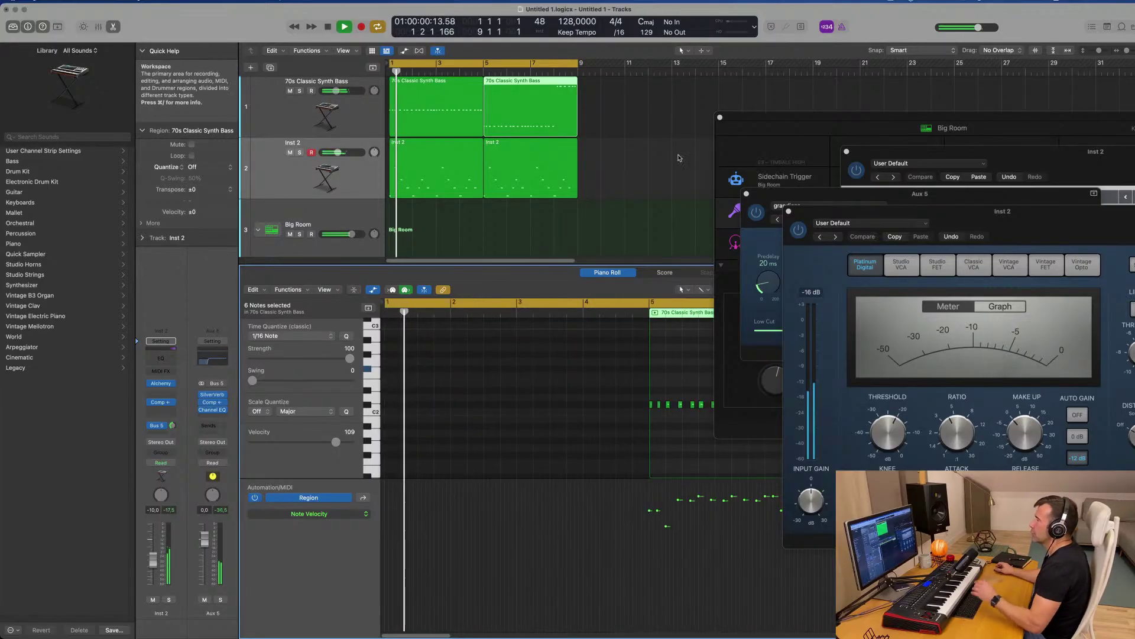
{"action": "scroll", "coordinate": [597, 165], "scroll_direction": "down", "scroll_amount": 2}
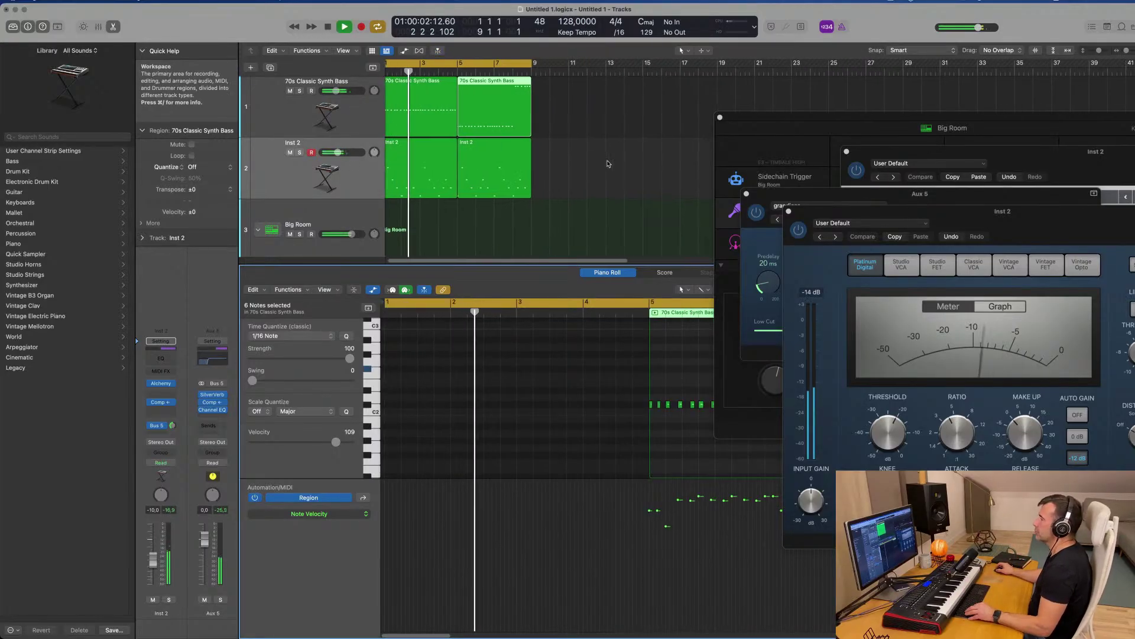
{"action": "scroll", "coordinate": [613, 164], "scroll_direction": "up", "scroll_amount": 2}
{"action": "scroll", "coordinate": [613, 164], "scroll_direction": "down", "scroll_amount": 1}
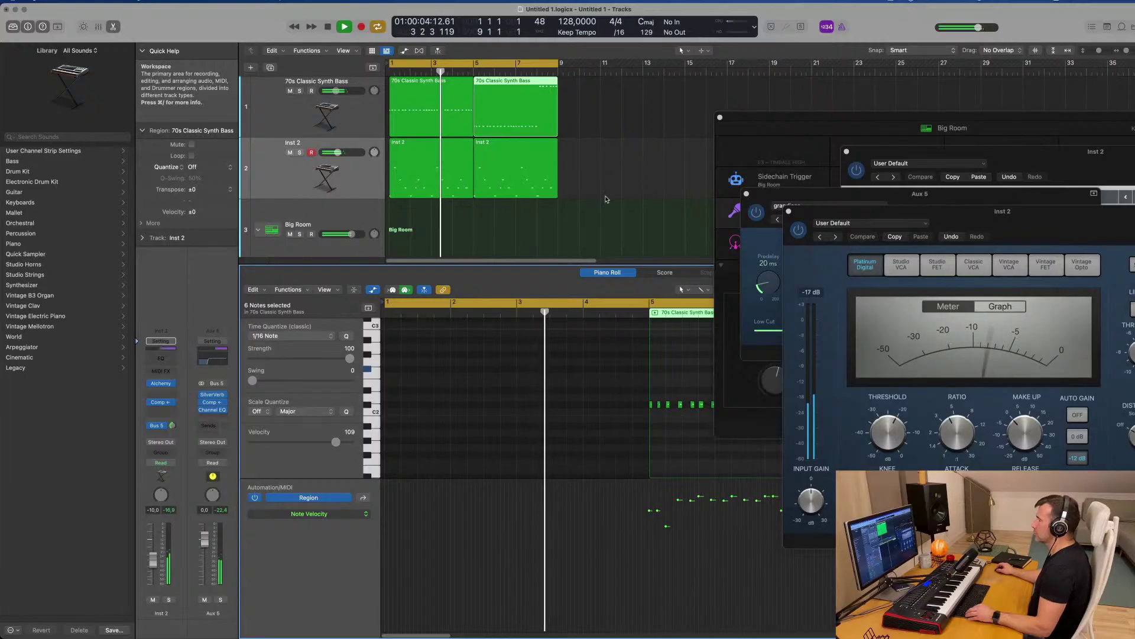
{"action": "scroll", "coordinate": [561, 219], "scroll_direction": "down", "scroll_amount": 1}
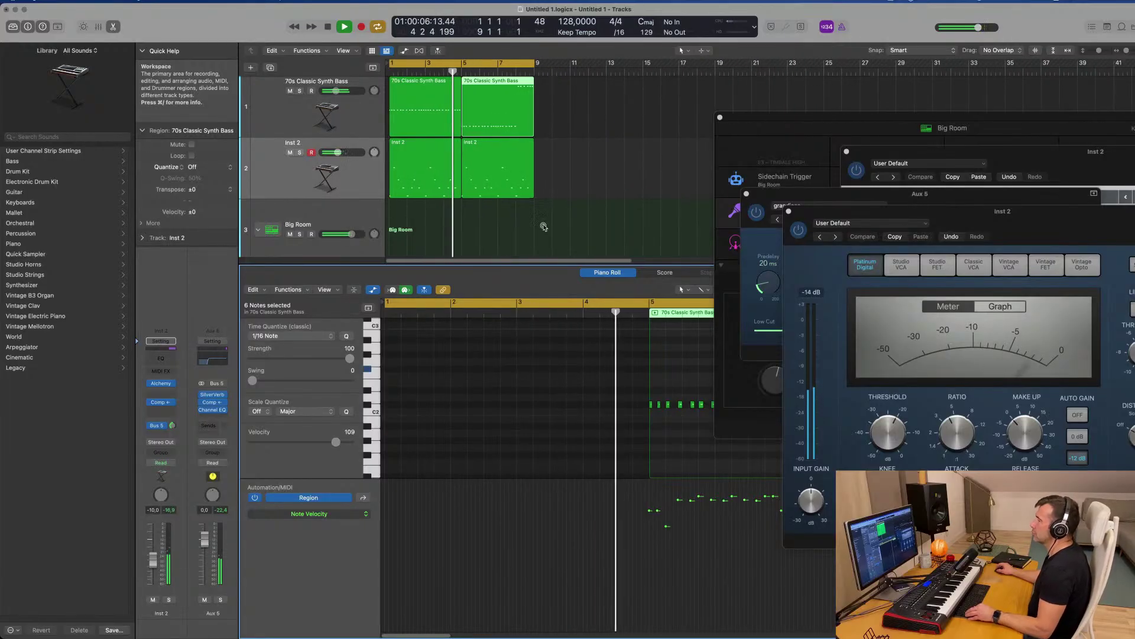
{"action": "scroll", "coordinate": [546, 226], "scroll_direction": "down", "scroll_amount": 1}
{"action": "scroll", "coordinate": [556, 222], "scroll_direction": "up", "scroll_amount": 1}
{"action": "scroll", "coordinate": [555, 219], "scroll_direction": "down", "scroll_amount": 1}
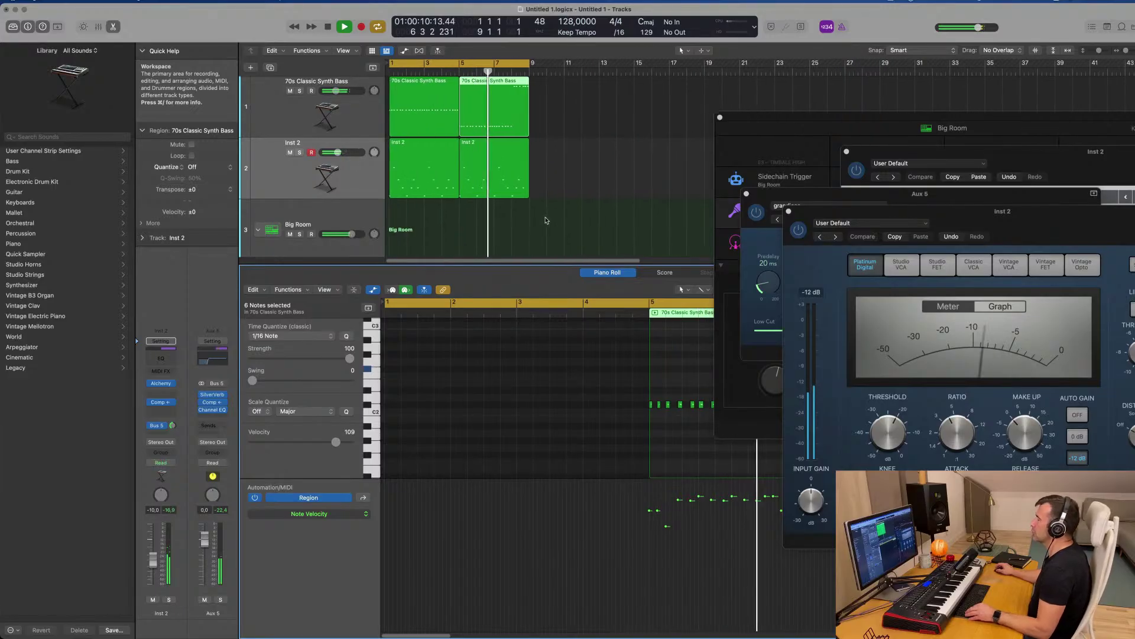
{"action": "scroll", "coordinate": [541, 220], "scroll_direction": "down", "scroll_amount": 1}
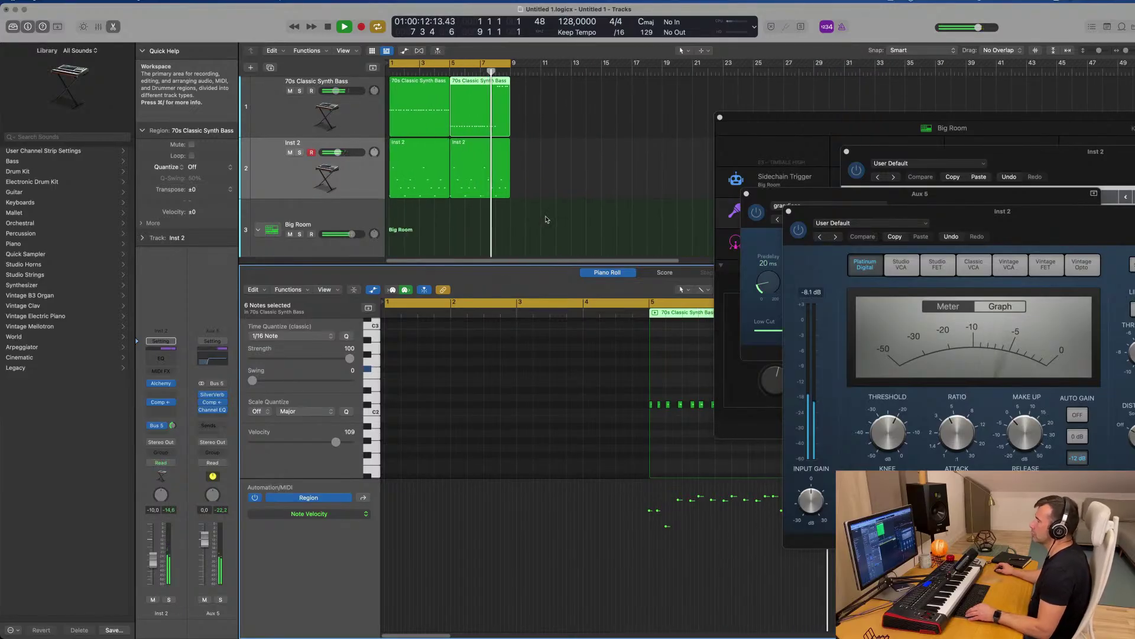
{"action": "scroll", "coordinate": [547, 219], "scroll_direction": "down", "scroll_amount": 1}
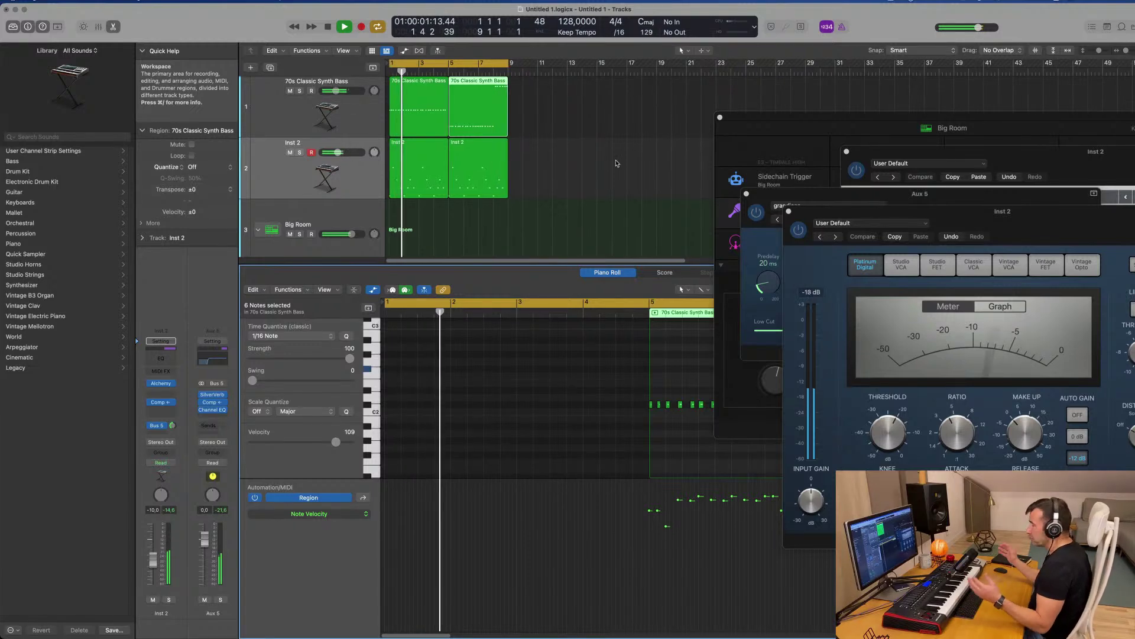
{"action": "scroll", "coordinate": [496, 222], "scroll_direction": "up", "scroll_amount": 1}
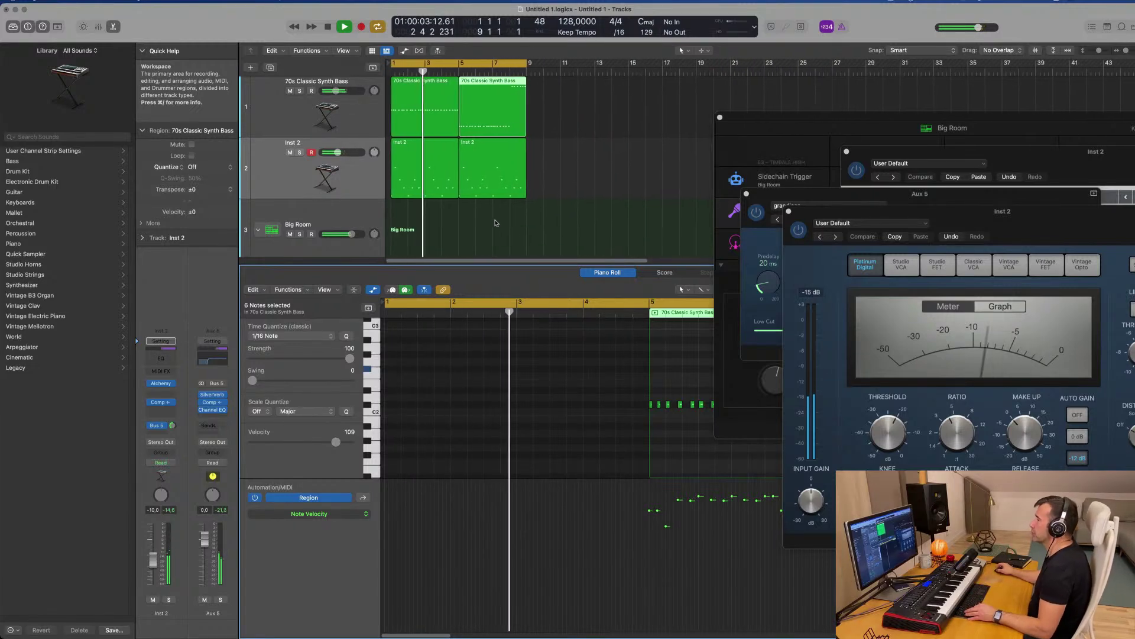
Join the two bass regions into one eight-bar region and do the same for the two Inst 2 regions
{"action": "left_click", "coordinate": [443, 235]}
{"action": "scroll", "coordinate": [454, 228], "scroll_direction": "down", "scroll_amount": 3}
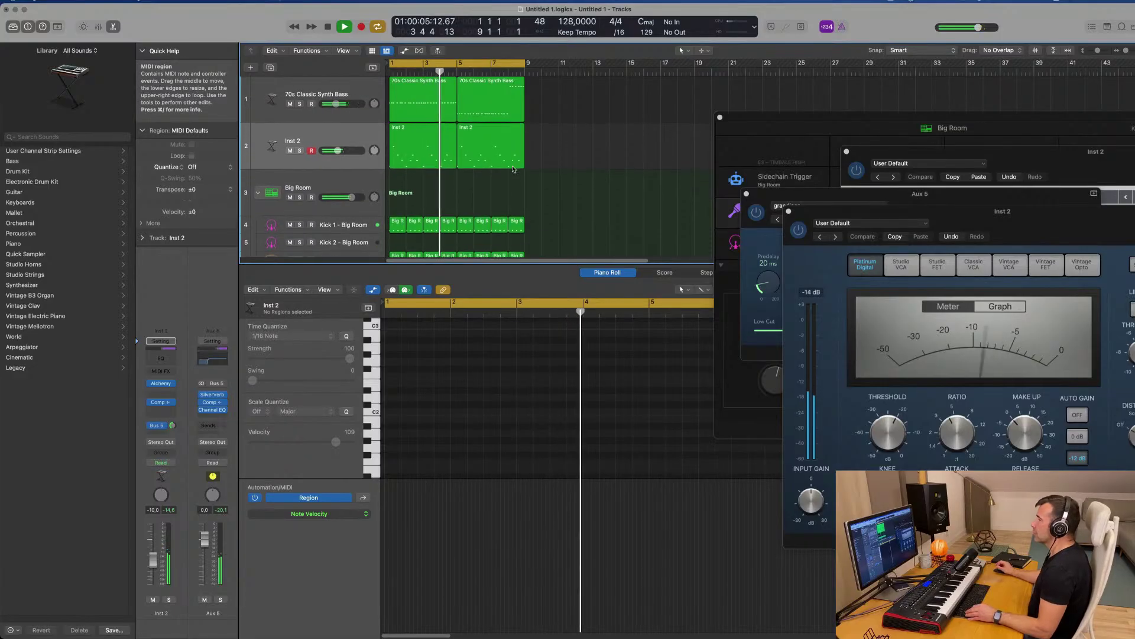
{"action": "left_click_drag", "start_coordinate": [552, 91], "coordinate": [412, 110]}
{"action": "left_click", "coordinate": [395, 153]}
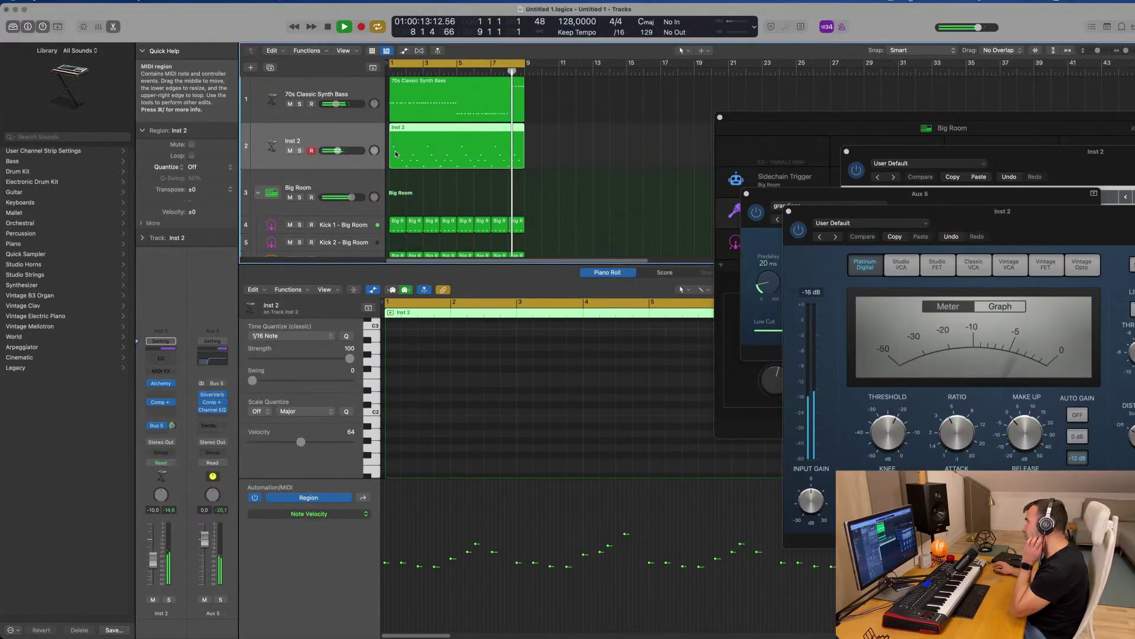
{"action": "left_click", "coordinate": [473, 100]}
{"action": "scroll", "coordinate": [549, 411], "scroll_direction": "left", "scroll_amount": 5}
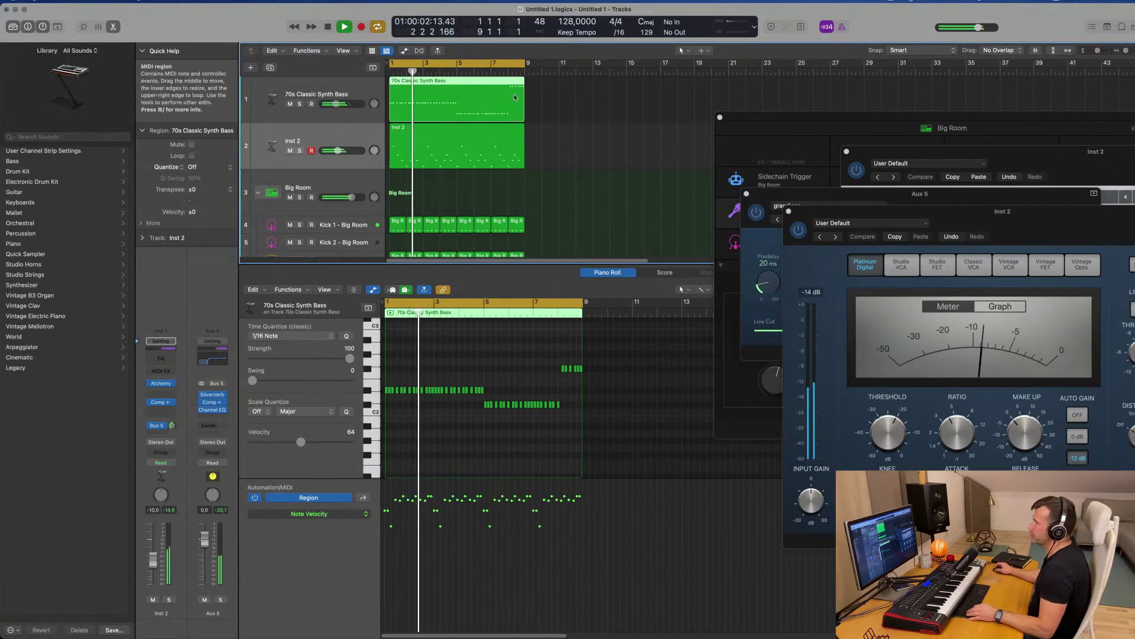
Duplicate the Inst 2 track and move the eight-bar bass region onto the new track
{"action": "scroll", "coordinate": [314, 123], "scroll_direction": "down", "scroll_amount": 2}
{"action": "left_click", "coordinate": [315, 123]}
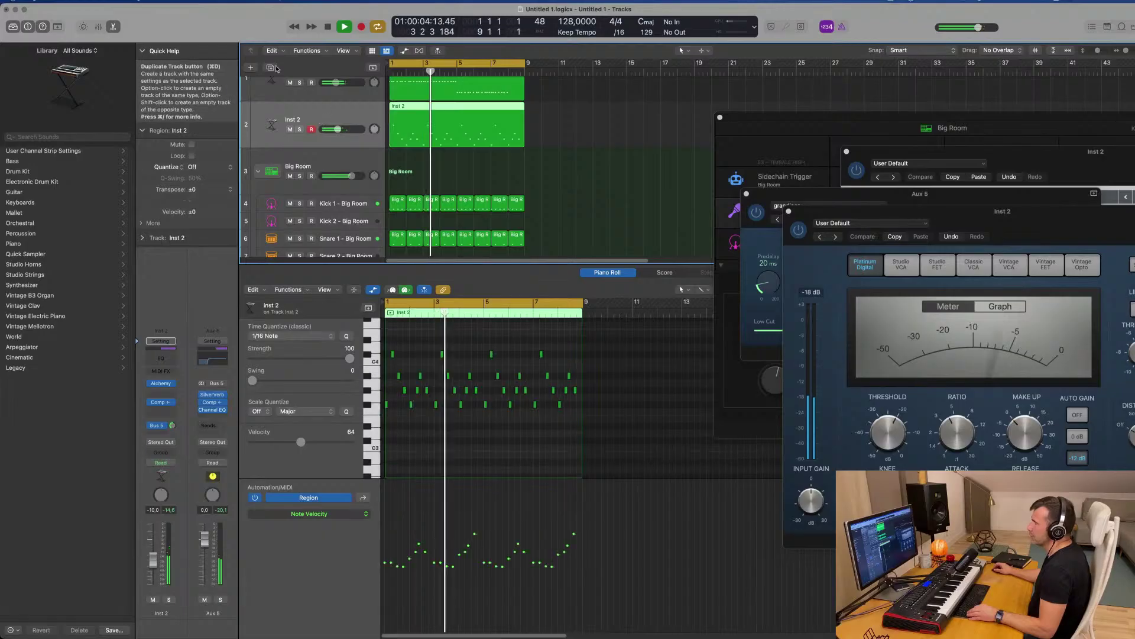
{"action": "key", "text": "super+d"}
{"action": "left_click_drag", "start_coordinate": [471, 95], "coordinate": [472, 190]}
{"action": "scroll", "coordinate": [469, 377], "scroll_direction": "up", "scroll_amount": 2}
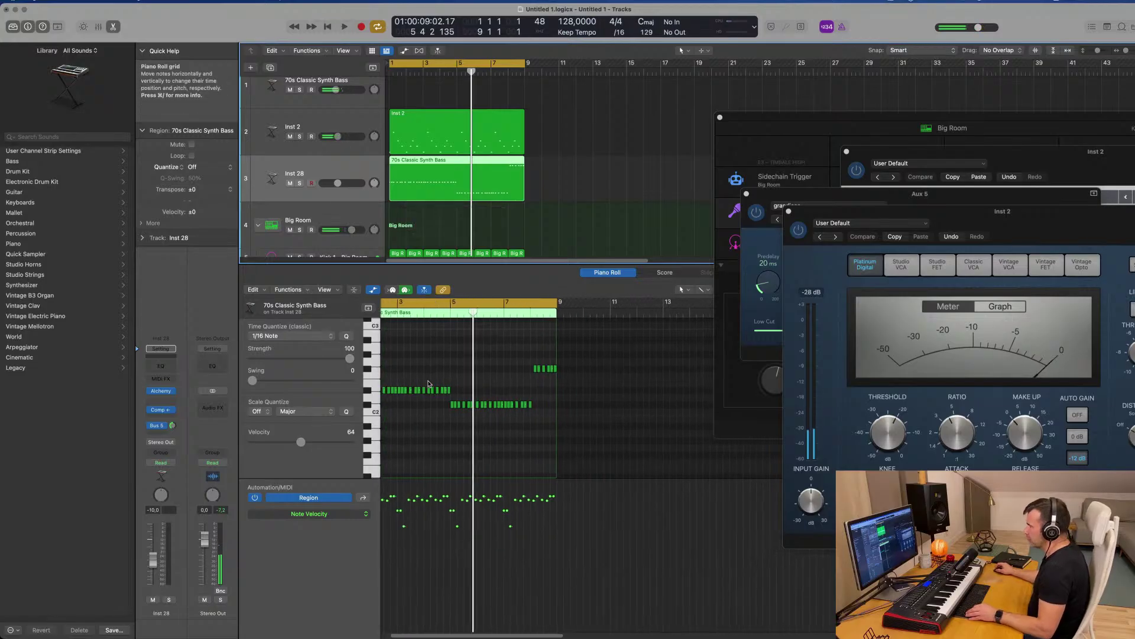
Reduce the moved bass region to one note per pitch, stack the three notes at bar 1, lengthen them to about one bar and play the chord
{"action": "scroll", "coordinate": [438, 380], "scroll_direction": "left", "scroll_amount": 2}
{"action": "left_click_drag", "start_coordinate": [390, 388], "coordinate": [493, 391]}
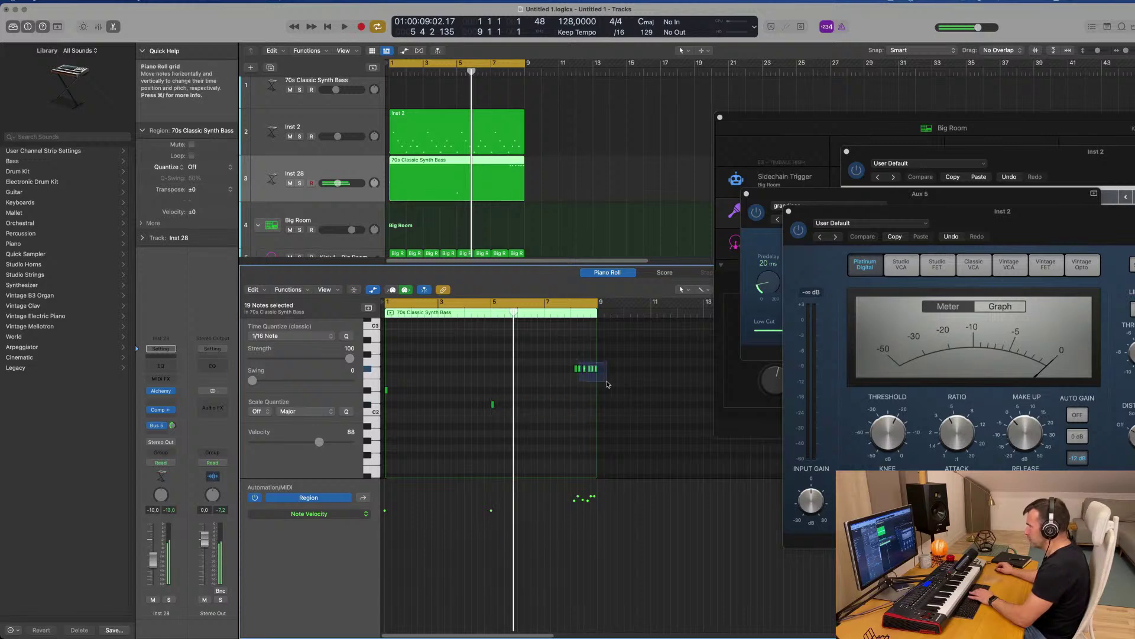
{"action": "left_click_drag", "start_coordinate": [574, 369], "coordinate": [386, 371]}
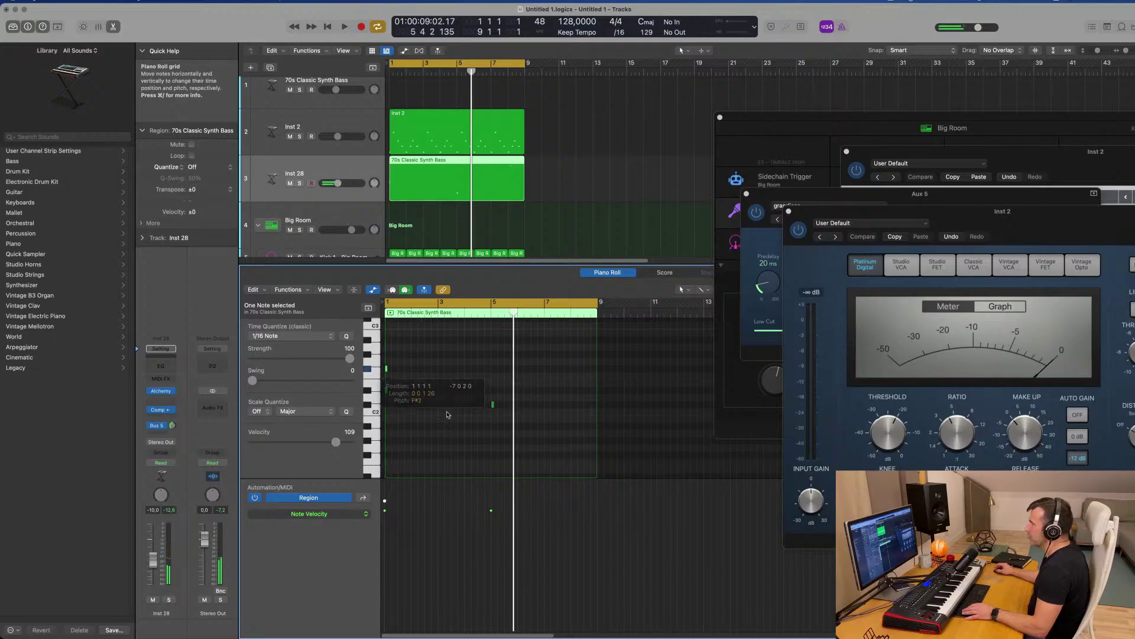
{"action": "left_click_drag", "start_coordinate": [493, 407], "coordinate": [412, 373]}
{"action": "key", "text": "space"}
{"action": "scroll", "coordinate": [589, 211], "scroll_direction": "up", "scroll_amount": 1}
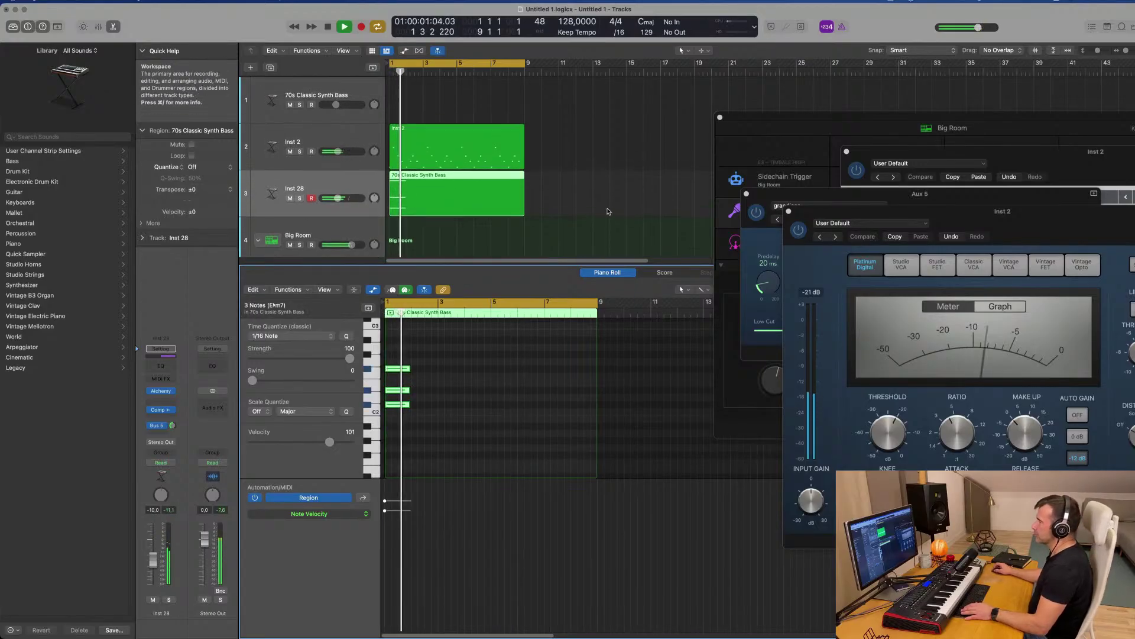
{"action": "key", "text": "space"}
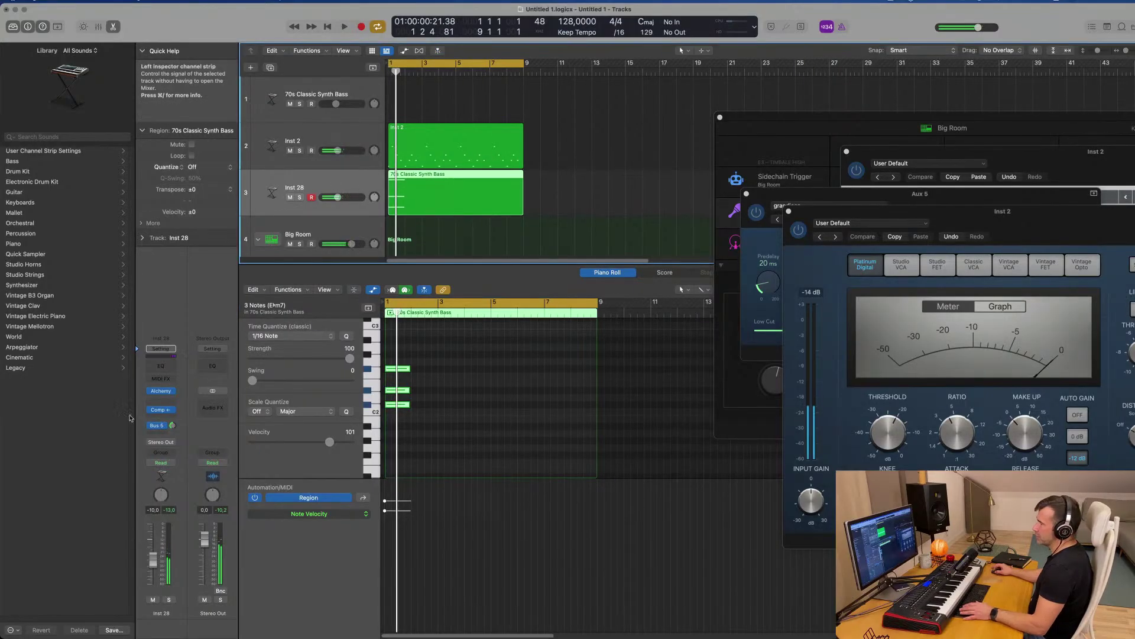
Open Alchemy on the duplicate track, undo the chord edits and region move, and delete the duplicate track
{"action": "left_click", "coordinate": [162, 392]}
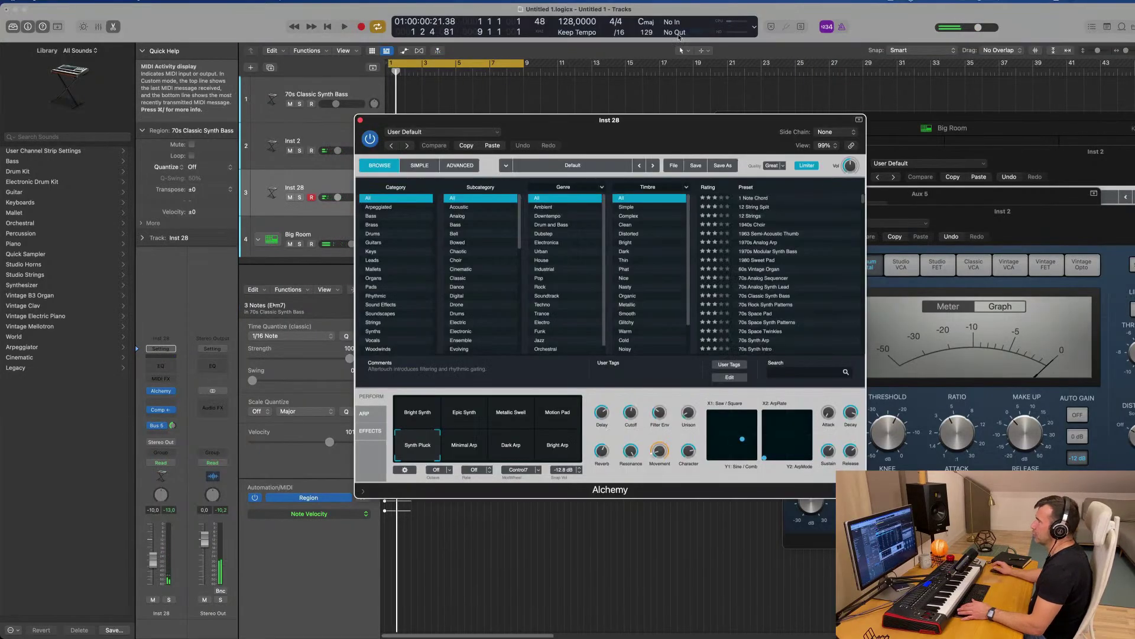
{"action": "left_click_drag", "start_coordinate": [699, 120], "coordinate": [924, 148]}
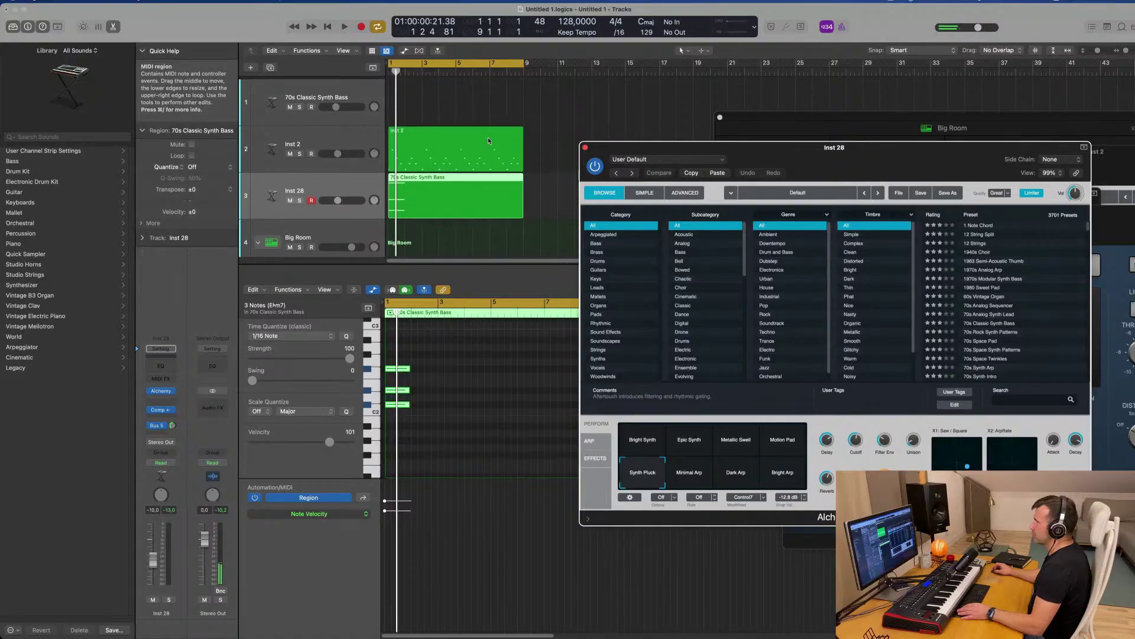
{"action": "scroll", "coordinate": [490, 134], "scroll_direction": "up", "scroll_amount": 1}
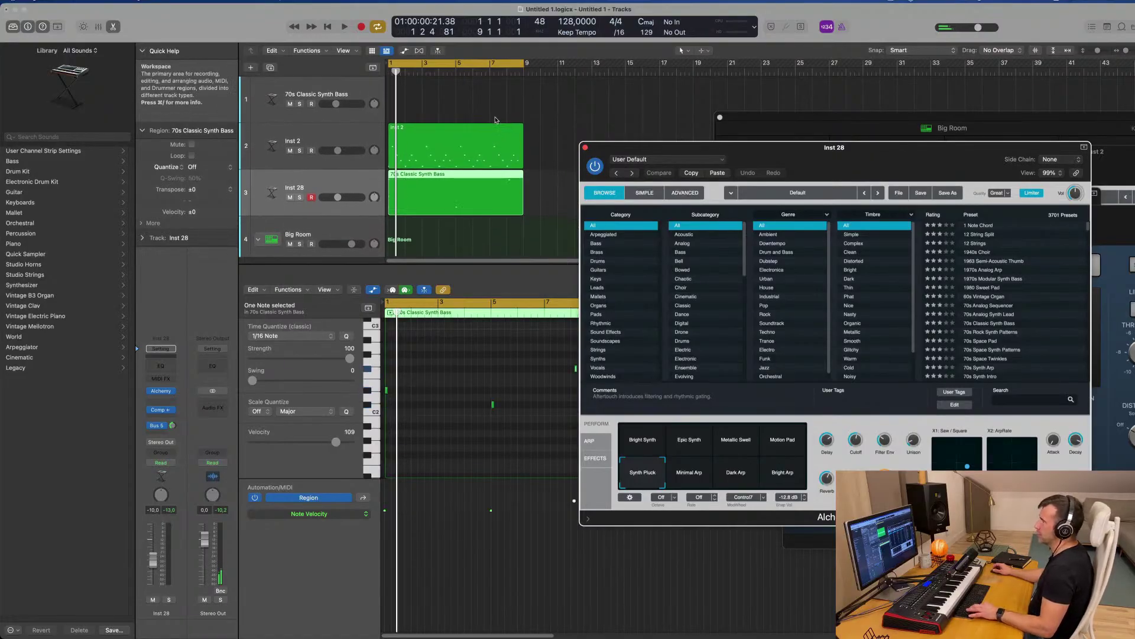
{"action": "key", "text": "super+z"}
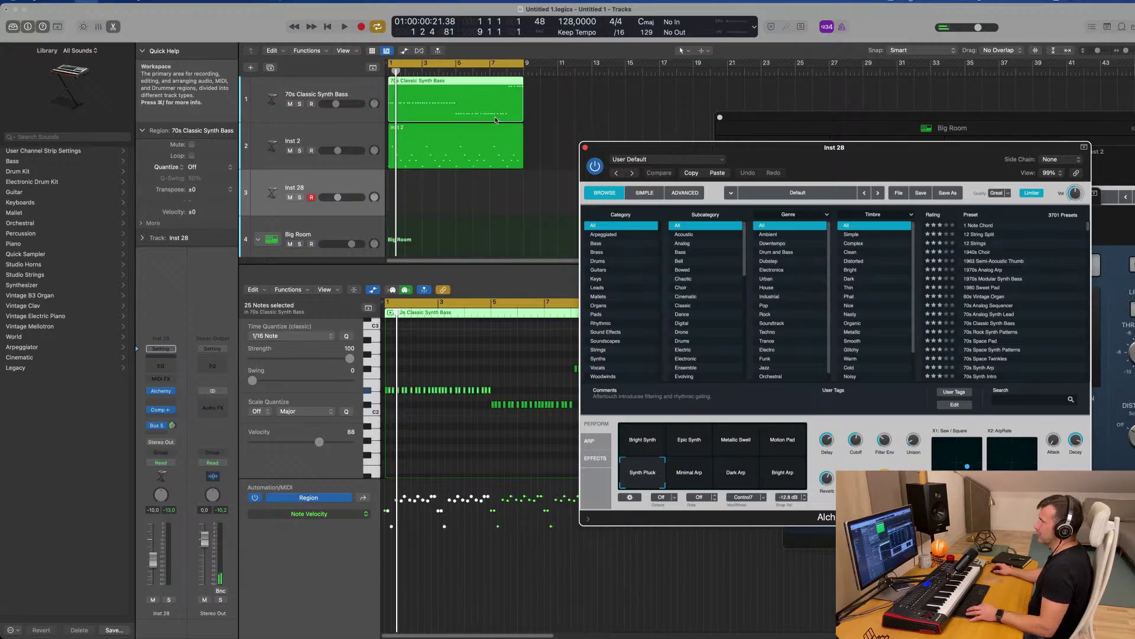
{"action": "key", "text": "super+BackSpace"}
{"action": "key", "text": "space"}
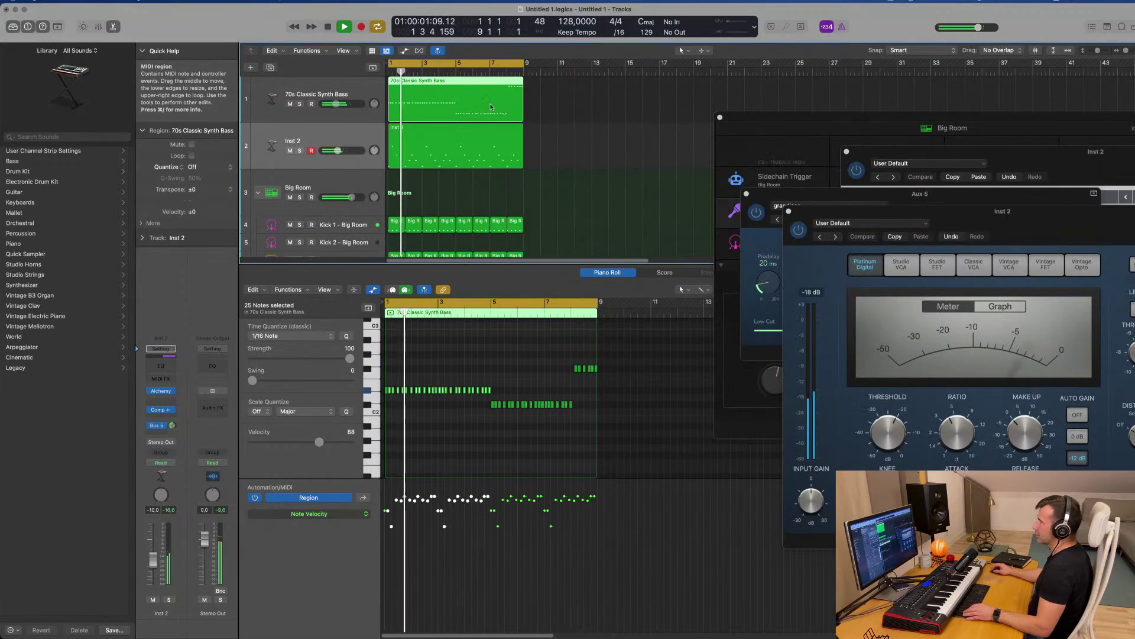
{"action": "left_click_drag", "start_coordinate": [461, 95], "coordinate": [474, 182]}
{"action": "left_click_drag", "start_coordinate": [439, 185], "coordinate": [438, 186]}
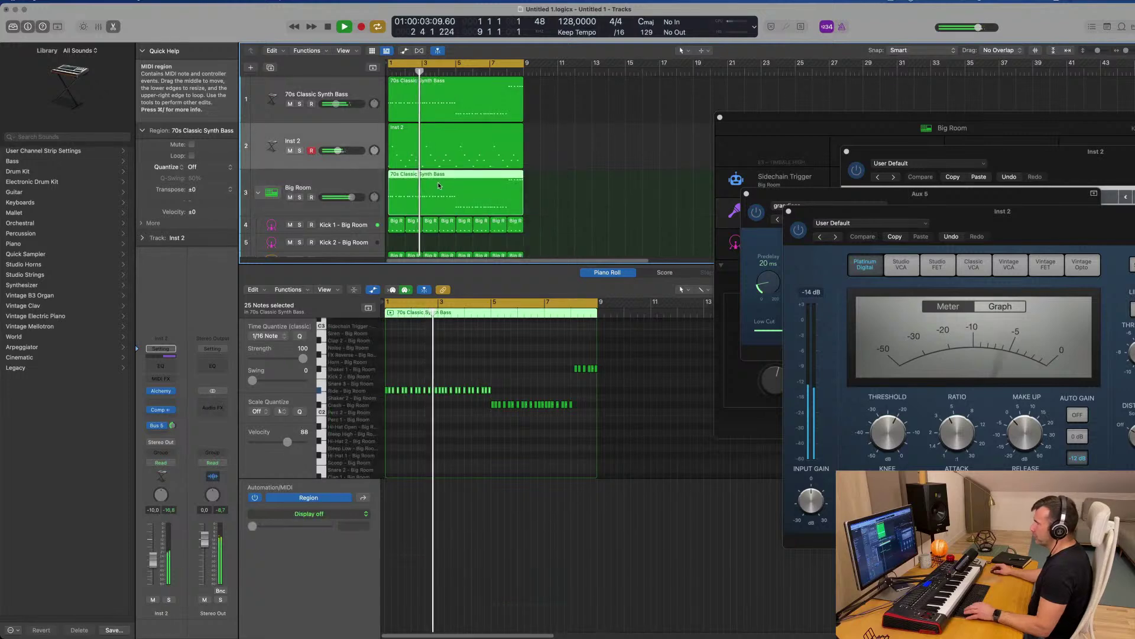
{"action": "key", "text": "space"}
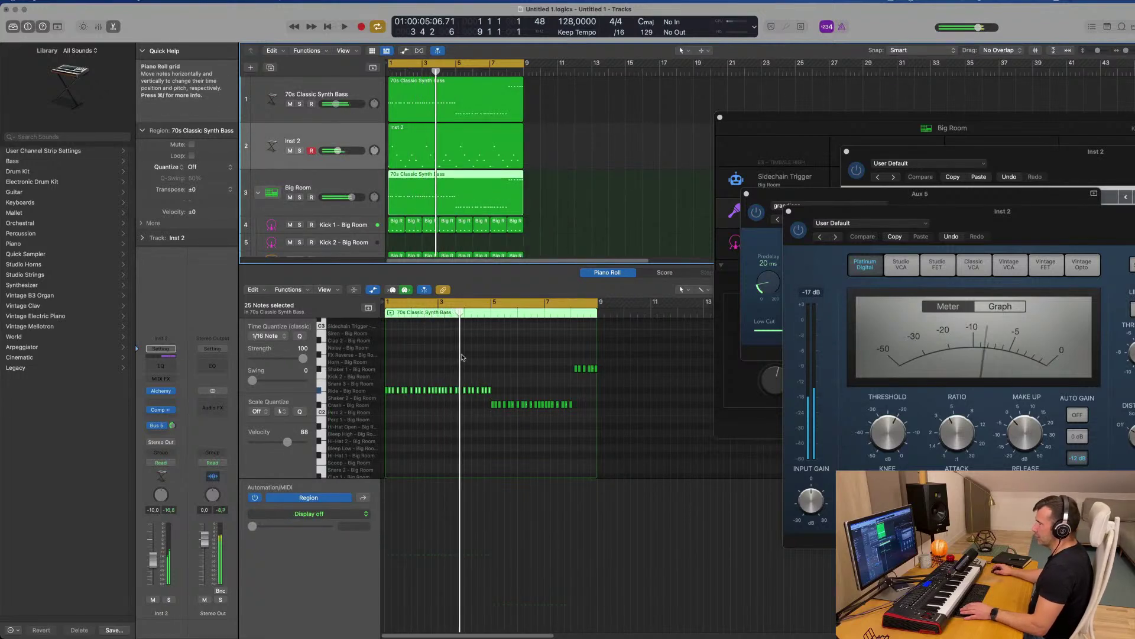
{"action": "key", "text": "super+z"}
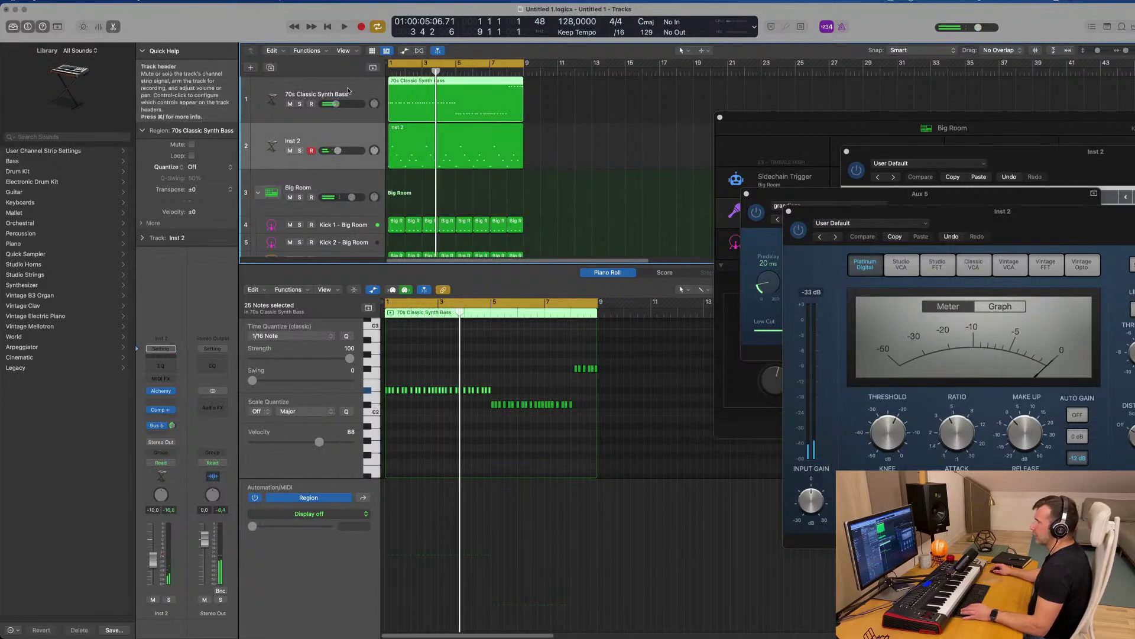
Duplicate the Inst 2 track, copy the eight-bar bass region onto the new track and play it briefly
{"action": "left_click", "coordinate": [349, 90]}
{"action": "left_click", "coordinate": [325, 135]}
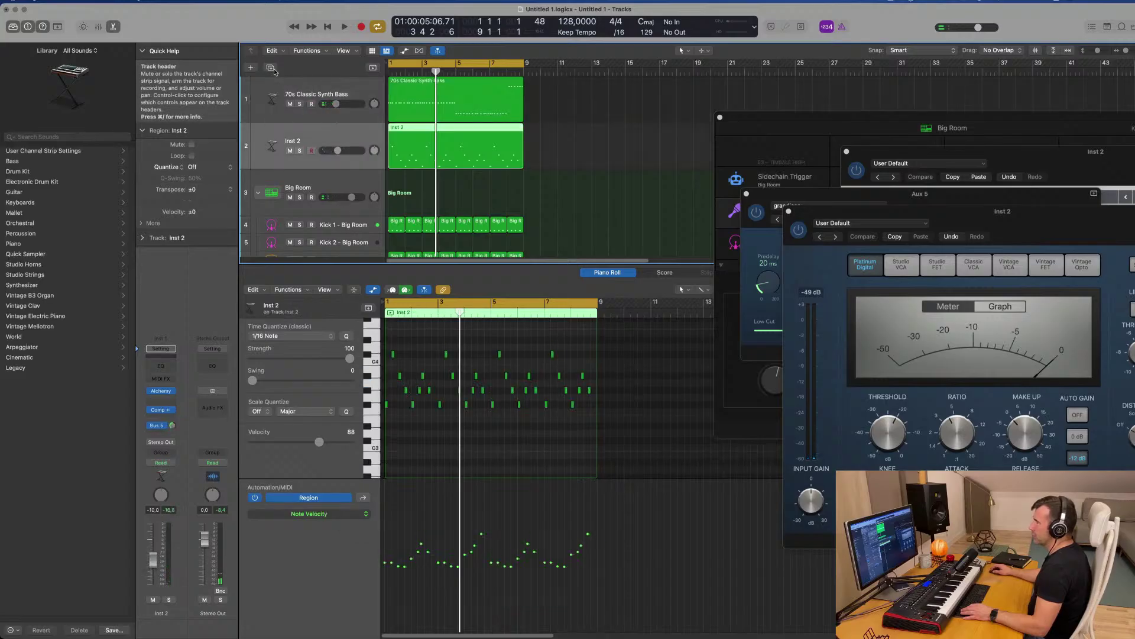
{"action": "key", "text": "super+d"}
{"action": "left_click_drag", "start_coordinate": [417, 112], "coordinate": [417, 206]}
{"action": "key", "text": "space"}
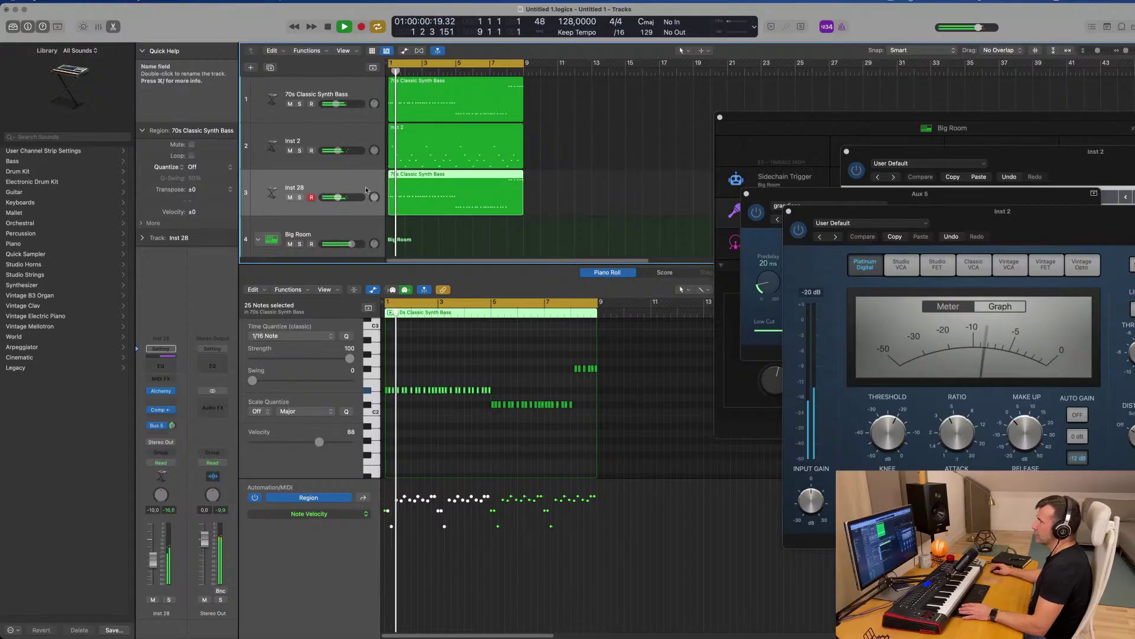
{"action": "key", "text": "space"}
Reduce the copied region to one note per pitch, stack the three notes as a chord at bar 1 and lengthen them to about half a bar
{"action": "left_click", "coordinate": [525, 384]}
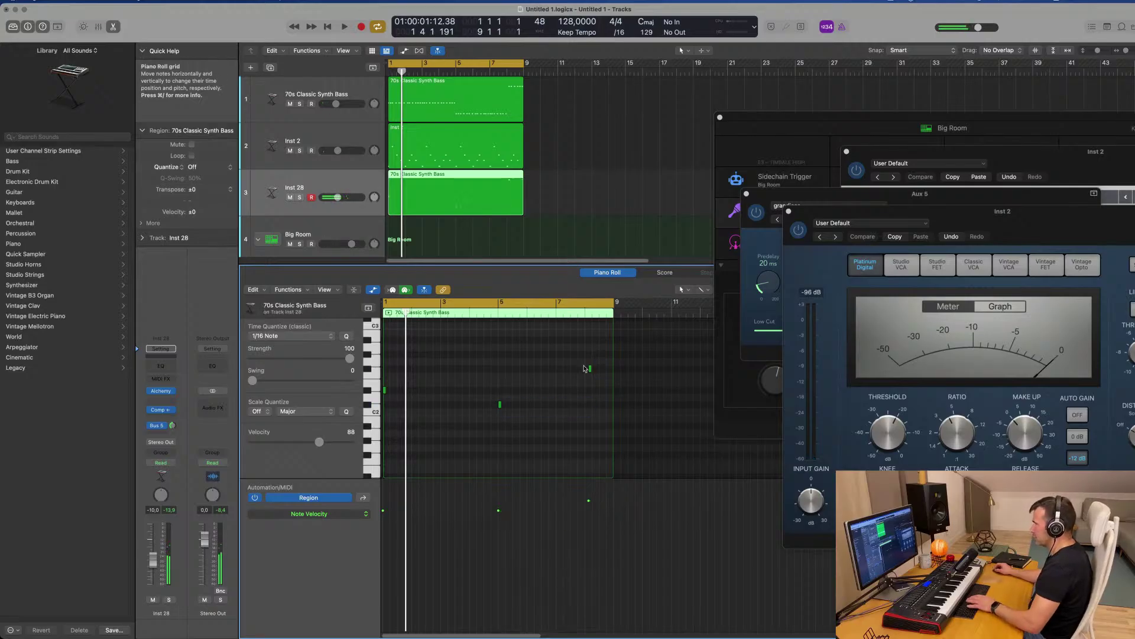
{"action": "left_click_drag", "start_coordinate": [590, 369], "coordinate": [384, 371]}
{"action": "key", "text": "space"}
{"action": "left_click_drag", "start_coordinate": [495, 407], "coordinate": [384, 406]}
{"action": "scroll", "coordinate": [406, 371], "scroll_direction": "up", "scroll_amount": 3}
{"action": "left_click_drag", "start_coordinate": [424, 367], "coordinate": [382, 421]}
{"action": "left_click_drag", "start_coordinate": [385, 368], "coordinate": [405, 368]}
Play the chord, split the Inst 28 region at bar 3 and delete everything after the split
{"action": "key", "text": "Return"}
{"action": "scroll", "coordinate": [430, 186], "scroll_direction": "down", "scroll_amount": 2}
{"action": "scroll", "coordinate": [429, 186], "scroll_direction": "down", "scroll_amount": 1}
{"action": "left_click", "coordinate": [344, 179]}
{"action": "key", "text": "space"}
{"action": "key", "text": "space"}
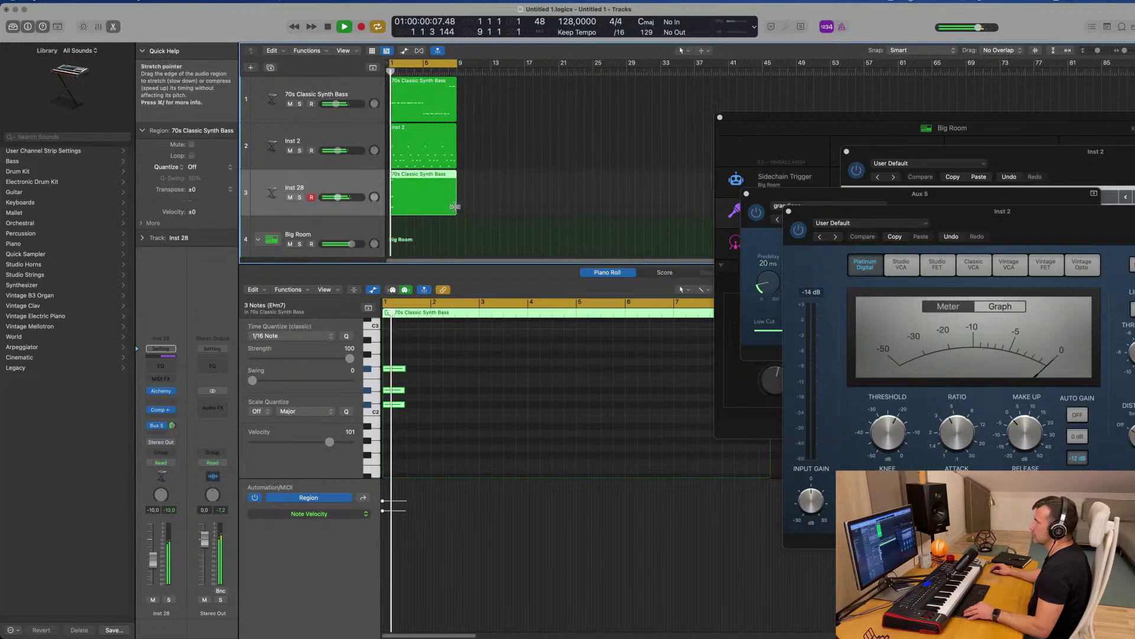
{"action": "scroll", "coordinate": [440, 195], "scroll_direction": "up", "scroll_amount": 4}
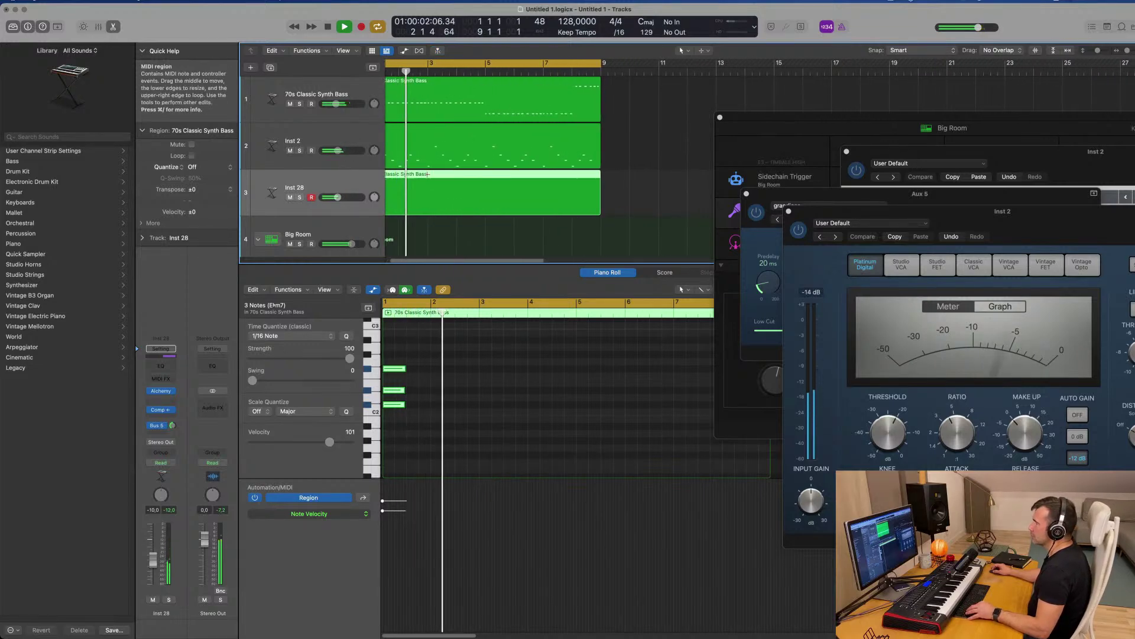
{"action": "double_click", "coordinate": [428, 175], "text": "super"}
{"action": "key", "text": "BackSpace"}
{"action": "scroll", "coordinate": [453, 187], "scroll_direction": "down", "scroll_amount": 4}
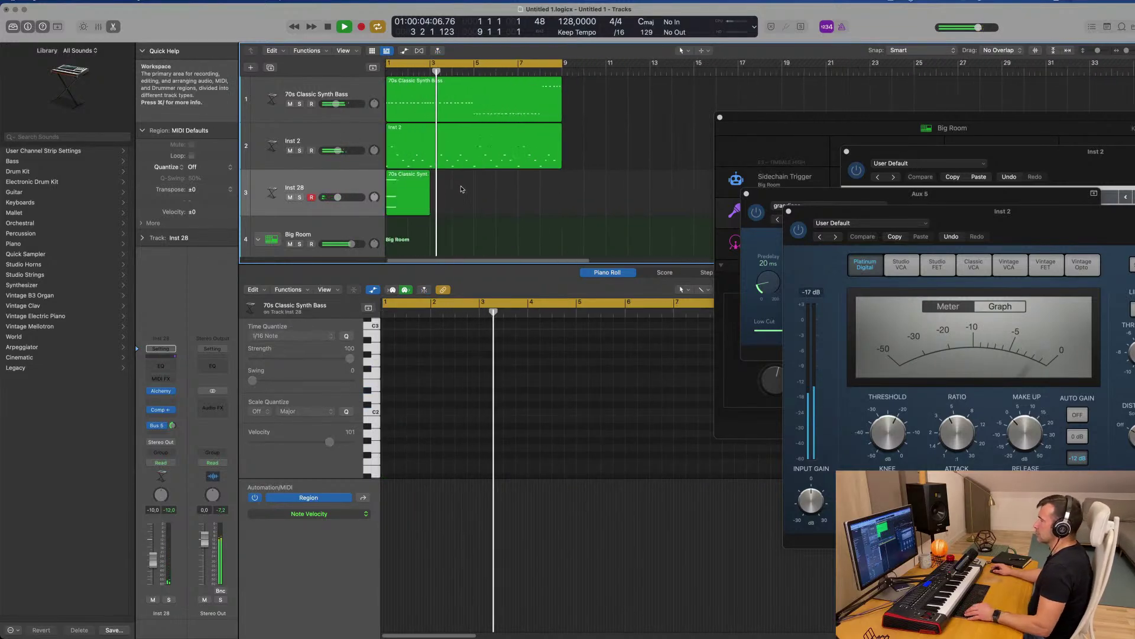
Repeat the two-bar chord region three times on the Inst 28 track to fill eight bars
{"action": "key", "text": "Return"}
{"action": "left_click", "coordinate": [405, 200]}
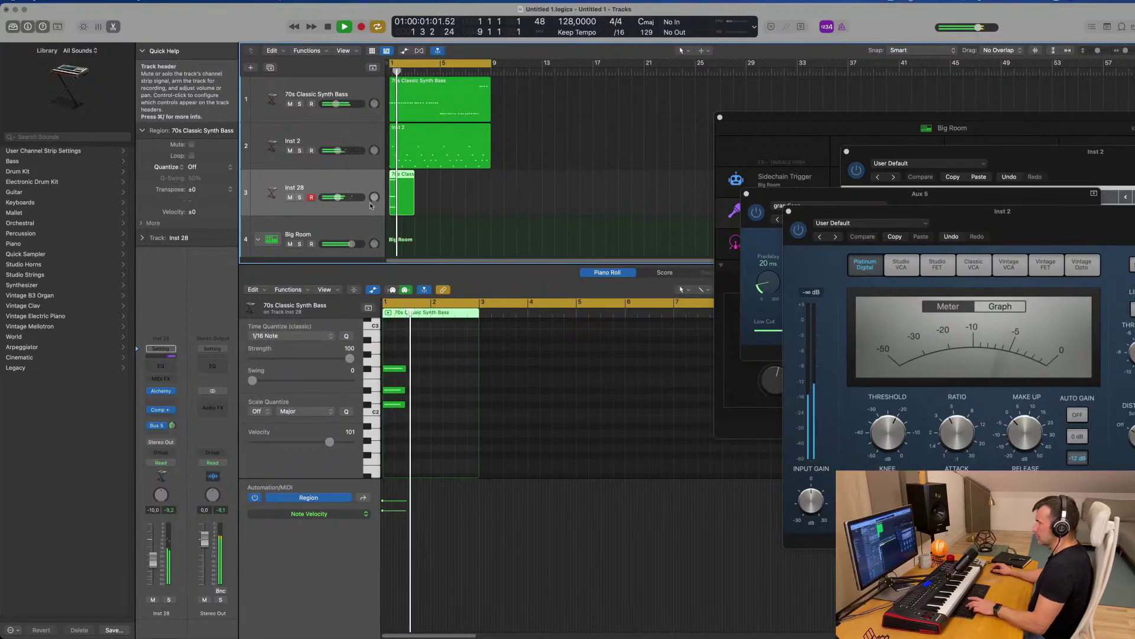
{"action": "key", "text": "super+r"}
{"action": "key", "text": "super+r"}
{"action": "key", "text": "super+r"}
Load the Keys preset Bell Like Vox Vibes into Alchemy on the Inst 28 chord track
{"action": "left_click", "coordinate": [325, 189]}
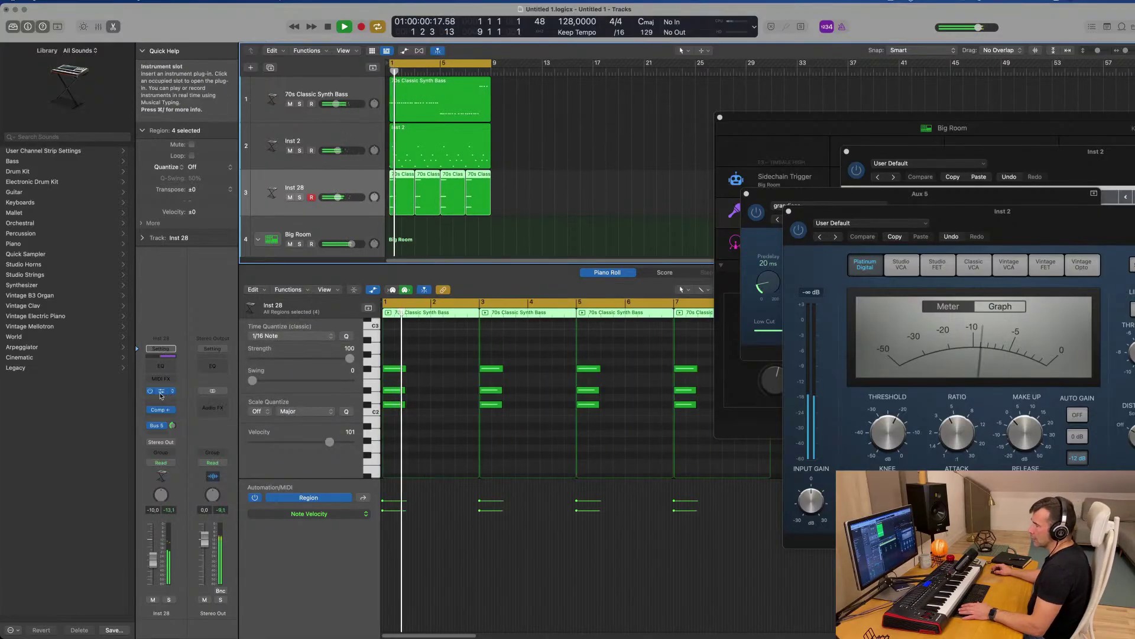
{"action": "left_click", "coordinate": [161, 391]}
{"action": "left_click_drag", "start_coordinate": [656, 120], "coordinate": [744, 102]}
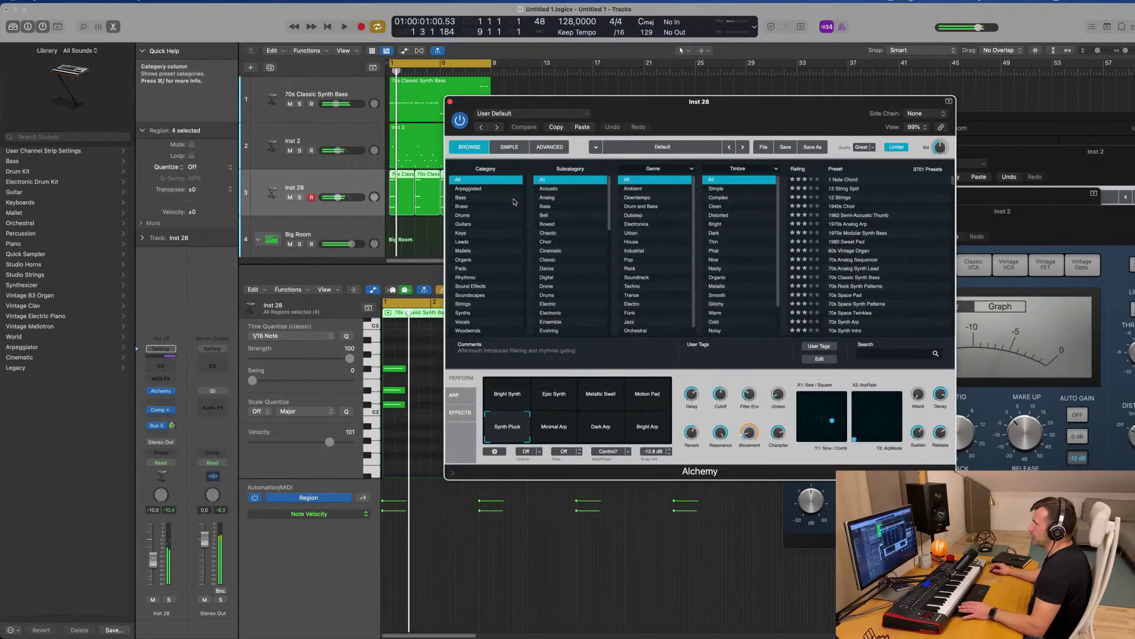
{"action": "left_click", "coordinate": [468, 242]}
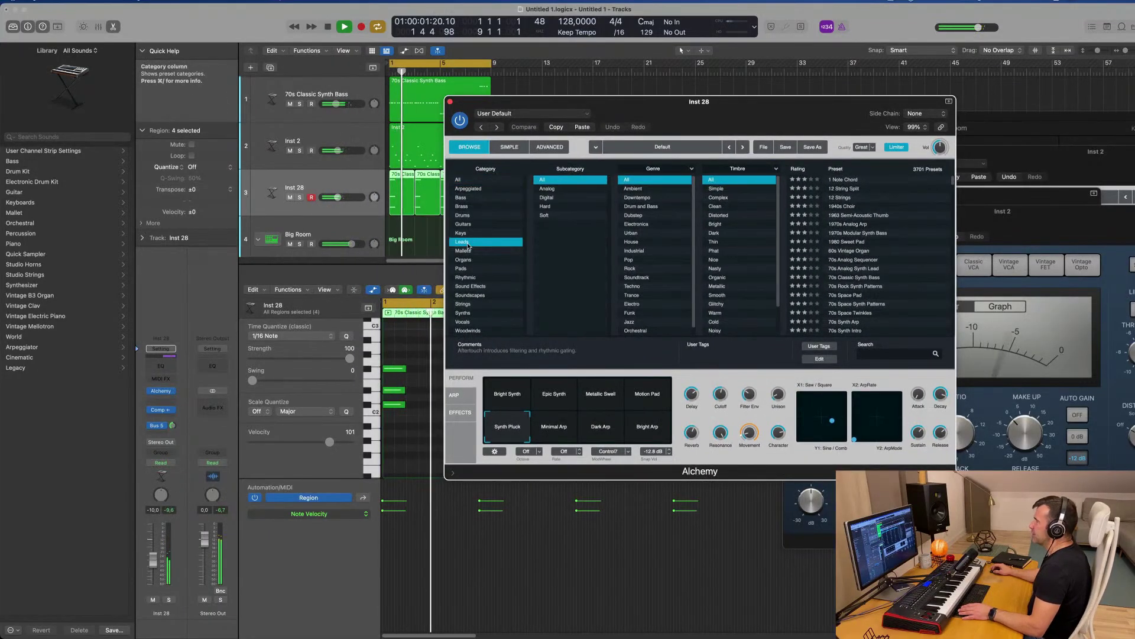
{"action": "left_click", "coordinate": [463, 233]}
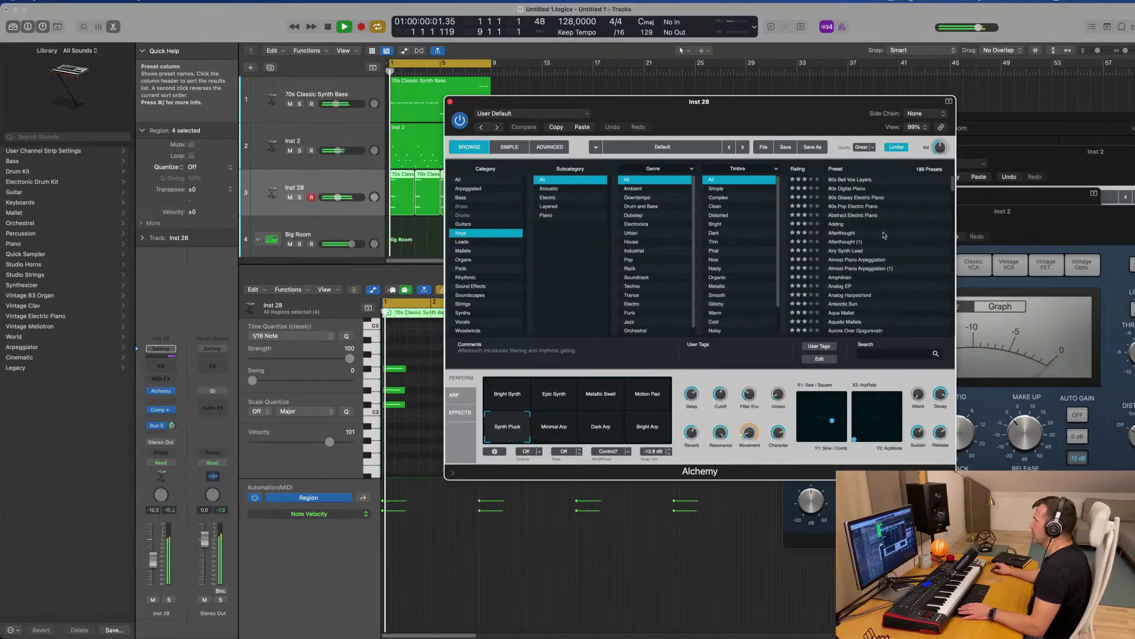
{"action": "scroll", "coordinate": [878, 242], "scroll_direction": "down", "scroll_amount": 5}
{"action": "left_click_drag", "start_coordinate": [775, 119], "coordinate": [835, 114]}
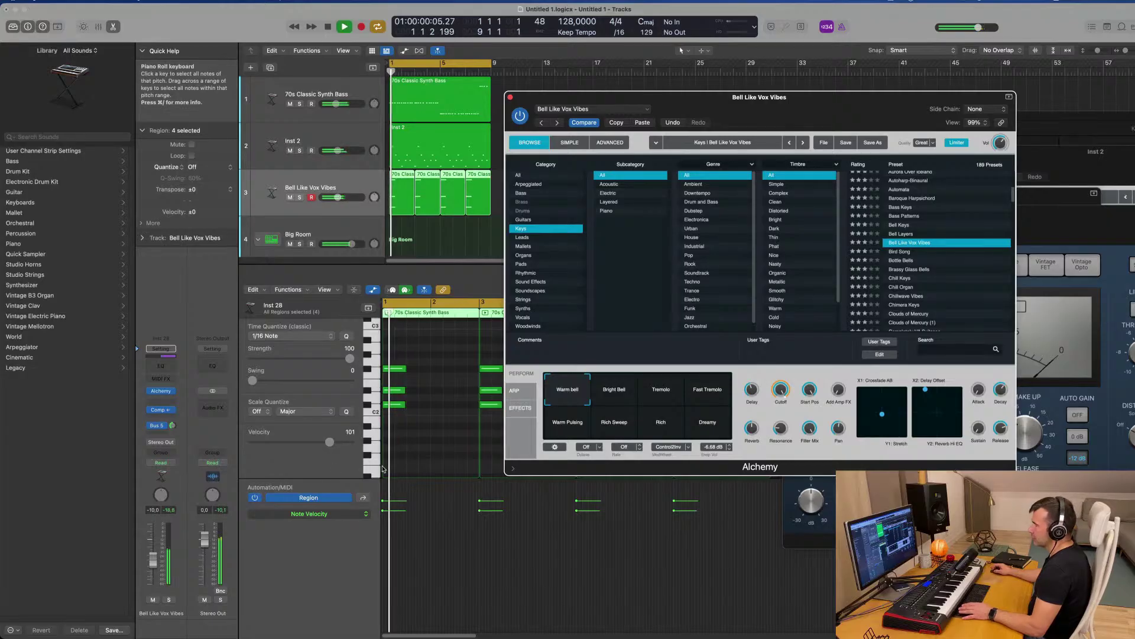
Transpose all the chord notes up one octave and raise the track volume to about -7.8 dB
{"action": "left_click", "coordinate": [428, 441]}
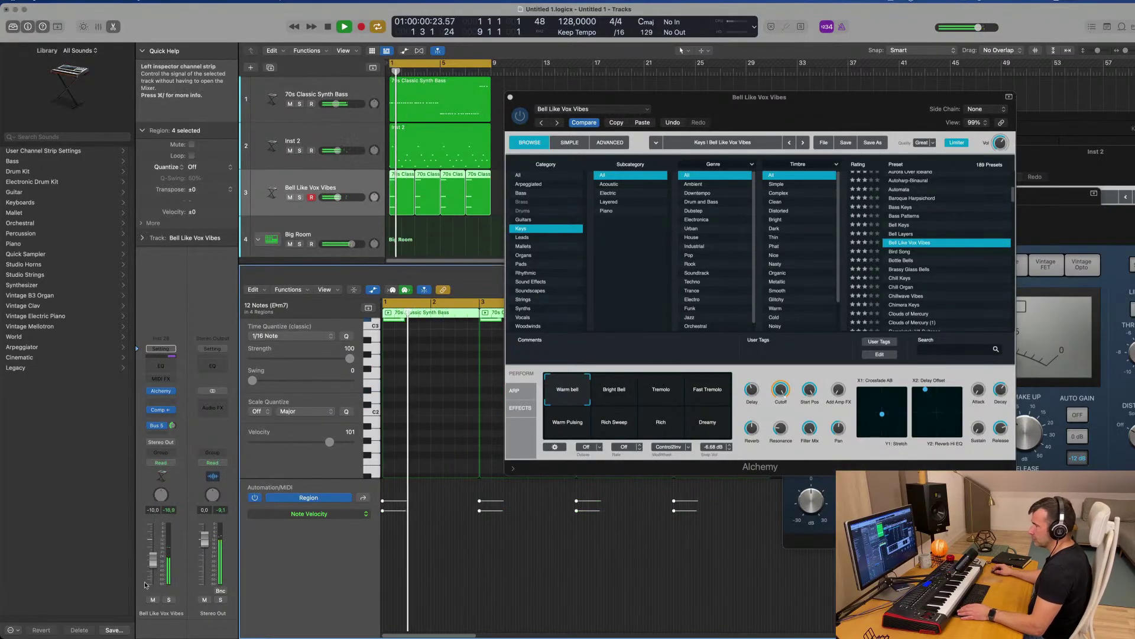
{"action": "left_click_drag", "start_coordinate": [802, 106], "coordinate": [813, 132]}
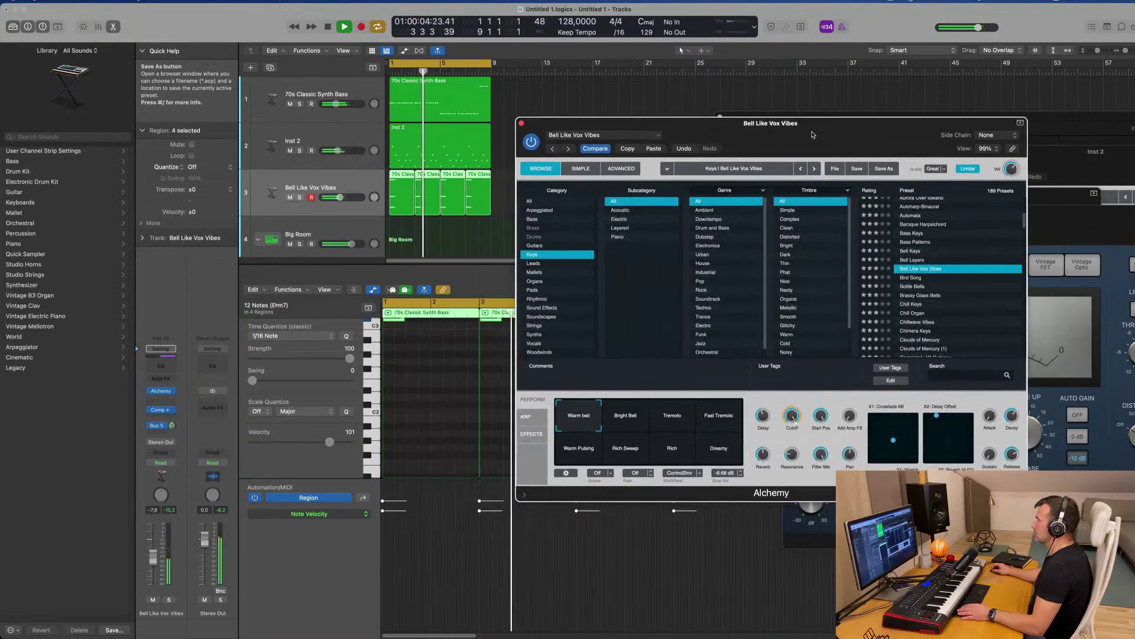
{"action": "key", "text": "space"}
Audition the Bright Bell, Tremolo and Fast Tremolo variations of the preset while raising the track volume slightly
{"action": "left_click", "coordinate": [633, 418]}
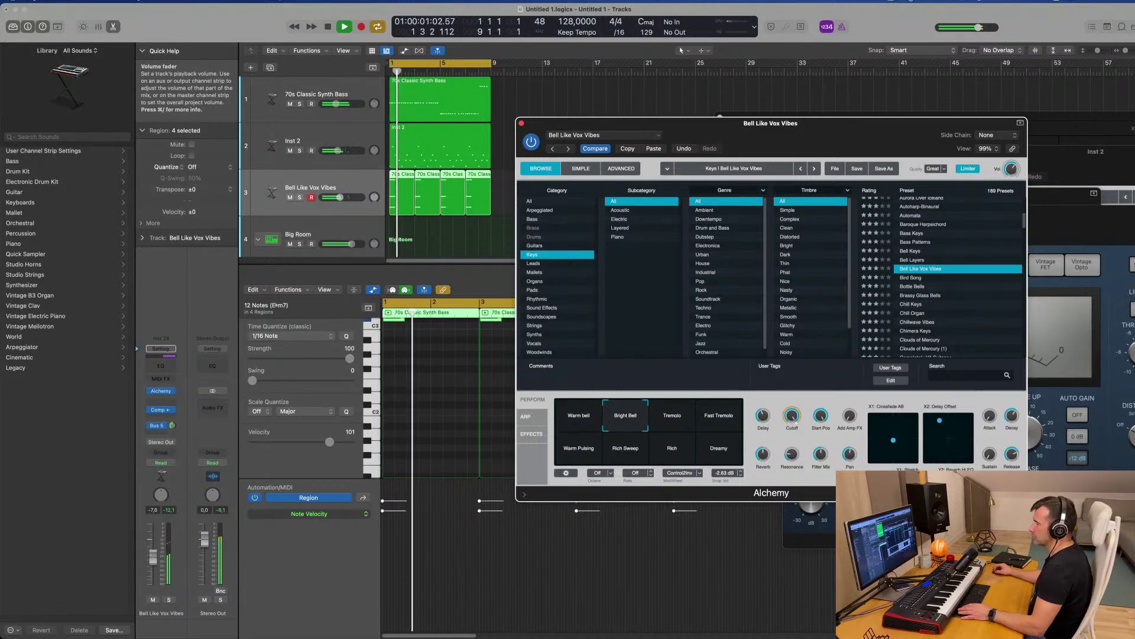
{"action": "left_click_drag", "start_coordinate": [150, 558], "coordinate": [152, 554]}
{"action": "key", "text": "space"}
{"action": "left_click", "coordinate": [661, 418]}
{"action": "key", "text": "space"}
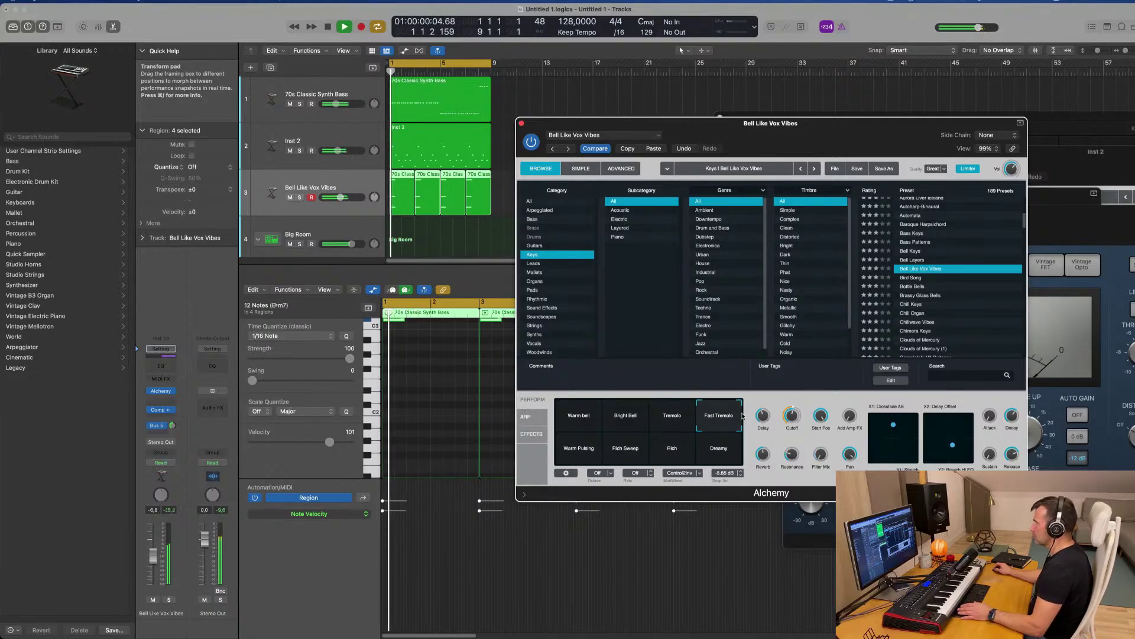
Try the Warm Pulsing, Rich Sweep and Rich variations, settle on Dreamy and lower the track volume to about -10.4 dB
{"action": "left_click", "coordinate": [576, 458]}
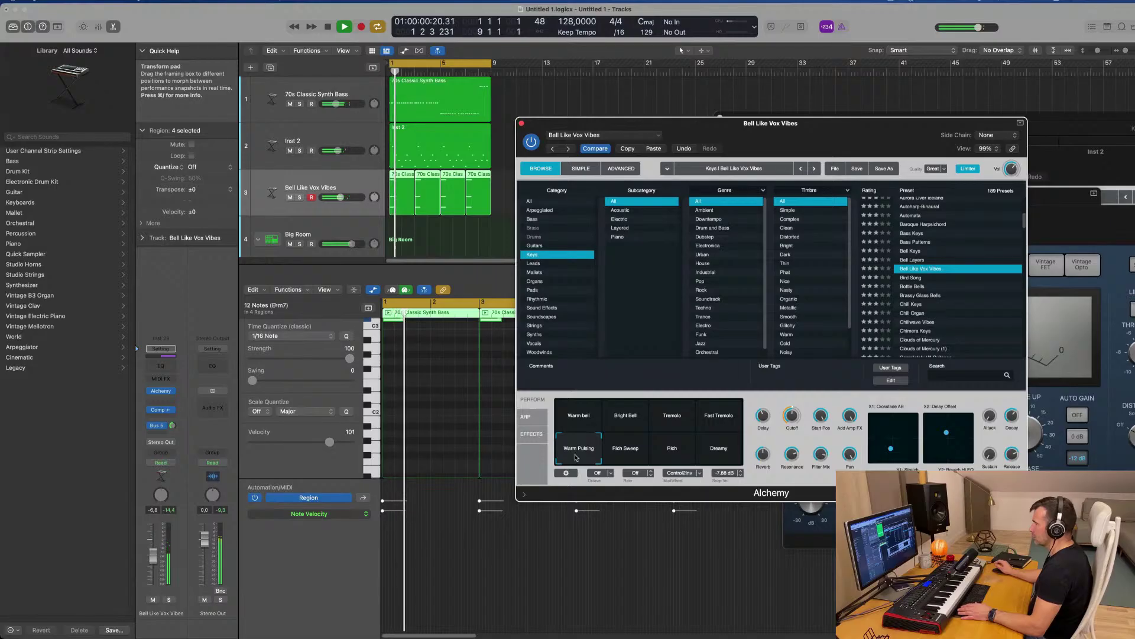
{"action": "left_click", "coordinate": [619, 454]}
{"action": "left_click", "coordinate": [674, 456]}
{"action": "left_click", "coordinate": [722, 455]}
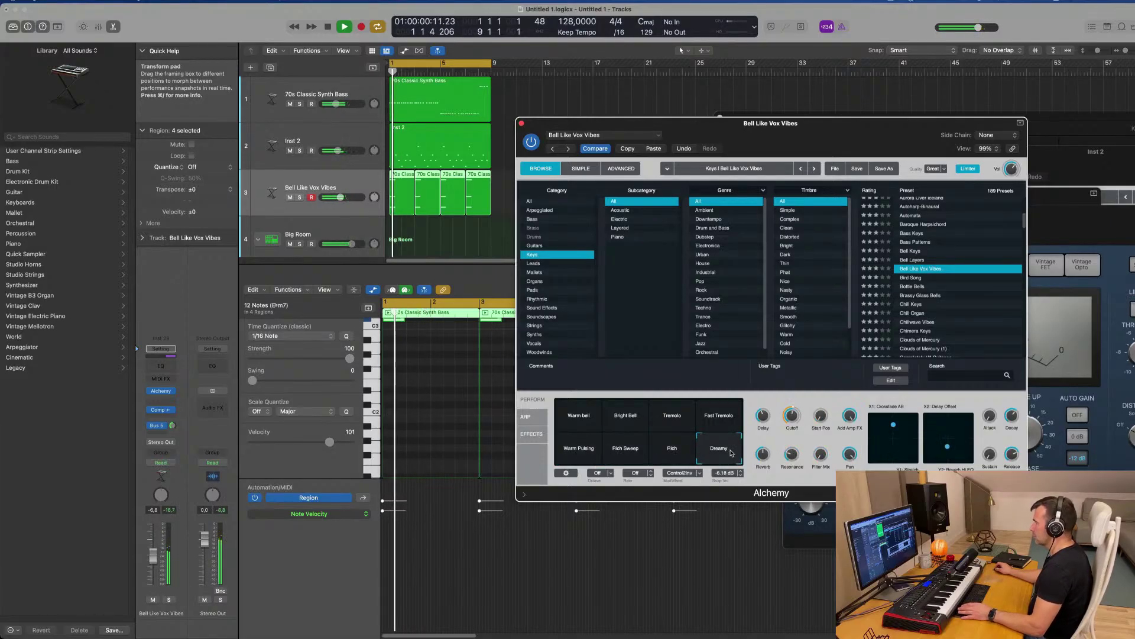
{"action": "left_click_drag", "start_coordinate": [153, 559], "coordinate": [155, 562]}
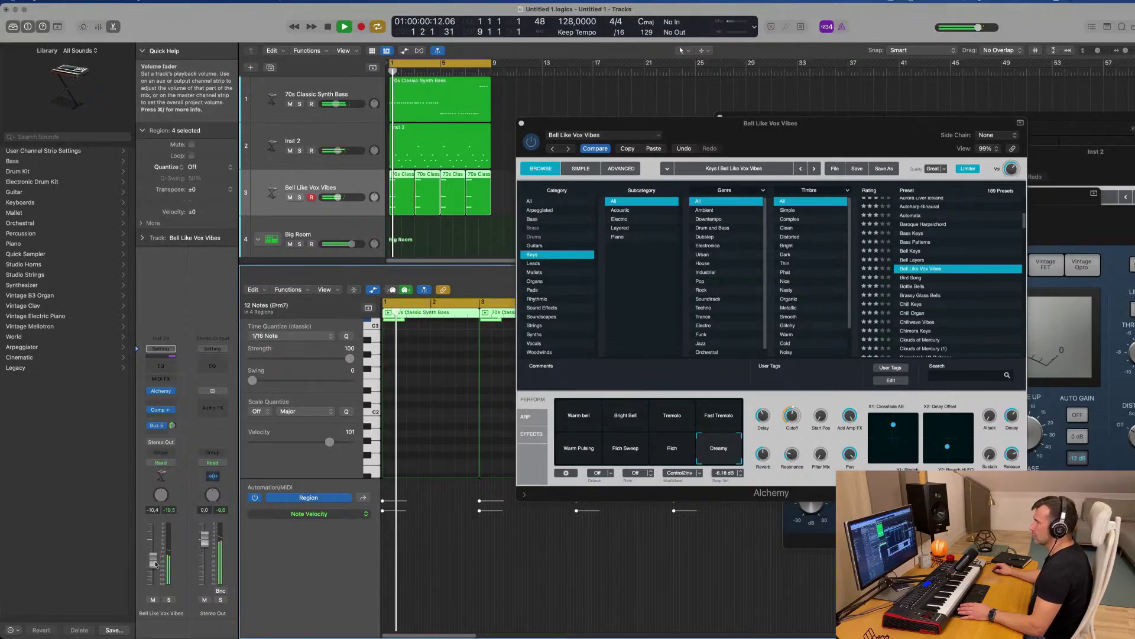
{"action": "left_click_drag", "start_coordinate": [674, 123], "coordinate": [925, 126]}
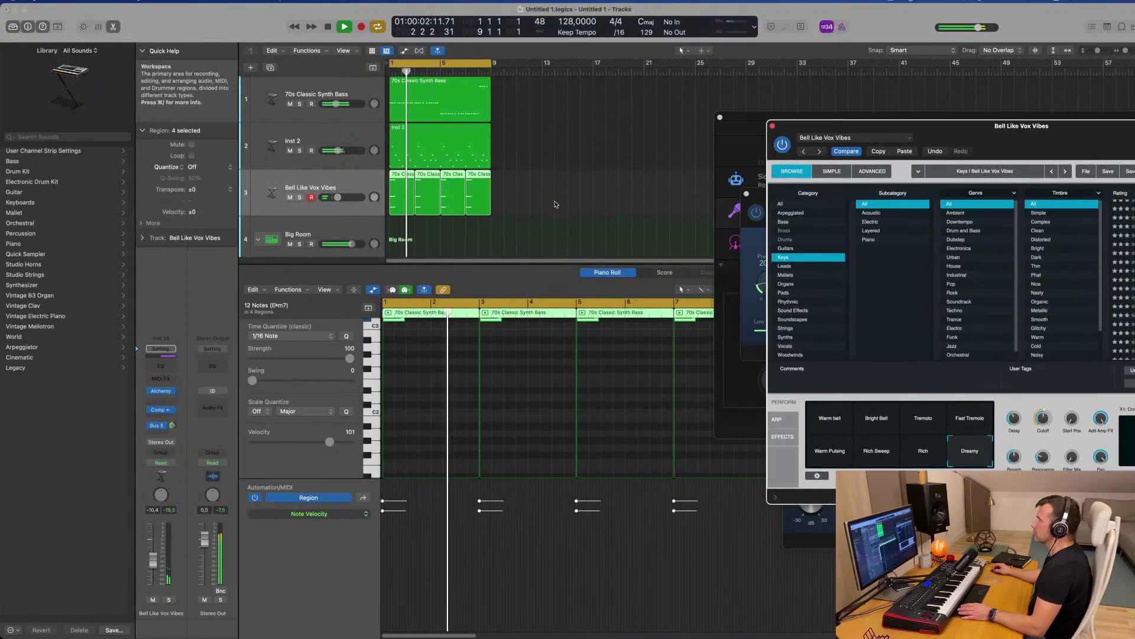
Play the arrangement from the start and lower the Bell Like Vox Vibes track volume to about -12.8 dB
{"action": "left_click", "coordinate": [552, 208]}
{"action": "scroll", "coordinate": [557, 209], "scroll_direction": "up", "scroll_amount": 2}
{"action": "scroll", "coordinate": [565, 209], "scroll_direction": "down", "scroll_amount": 1}
{"action": "scroll", "coordinate": [565, 210], "scroll_direction": "up", "scroll_amount": 1}
{"action": "key", "text": "Return"}
{"action": "left_click", "coordinate": [349, 185]}
{"action": "key", "text": "Return"}
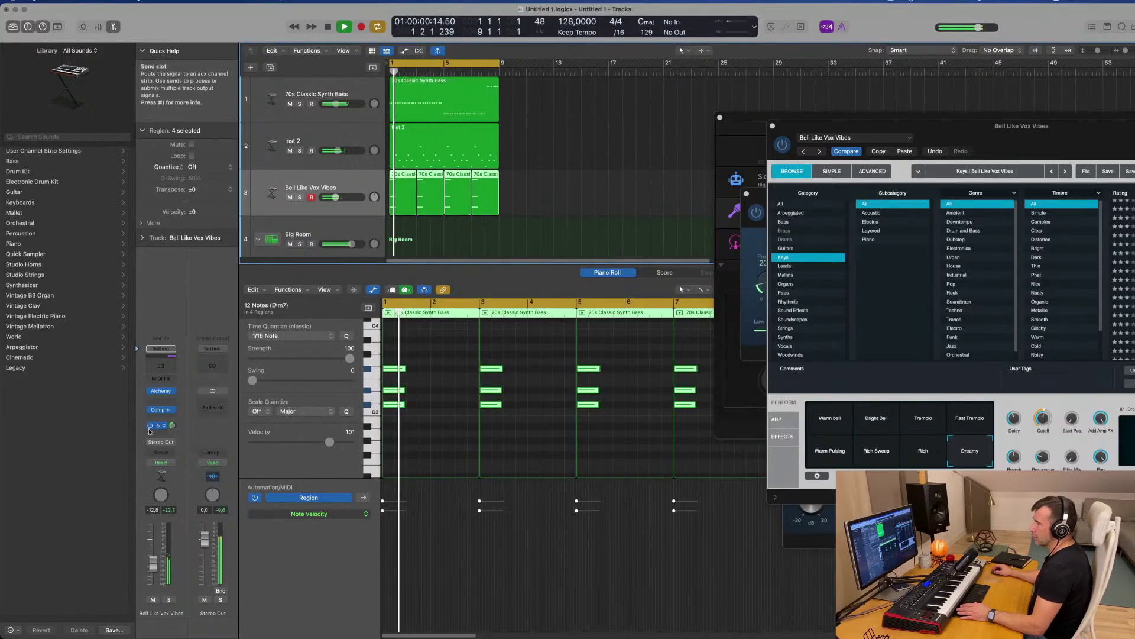
Add a second send to the Bell Like Vox Vibes track through Bus 6 and raise its send level
{"action": "left_click", "coordinate": [161, 433]}
{"action": "mouse_move", "coordinate": [166, 447]}
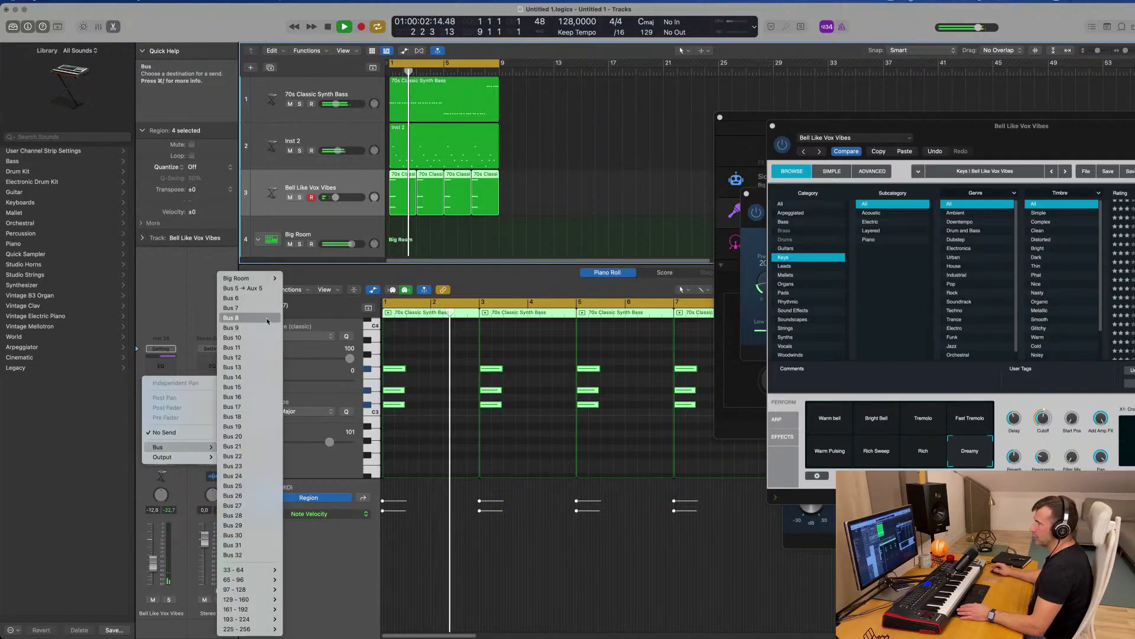
{"action": "left_click", "coordinate": [240, 305]}
{"action": "key", "text": "Return"}
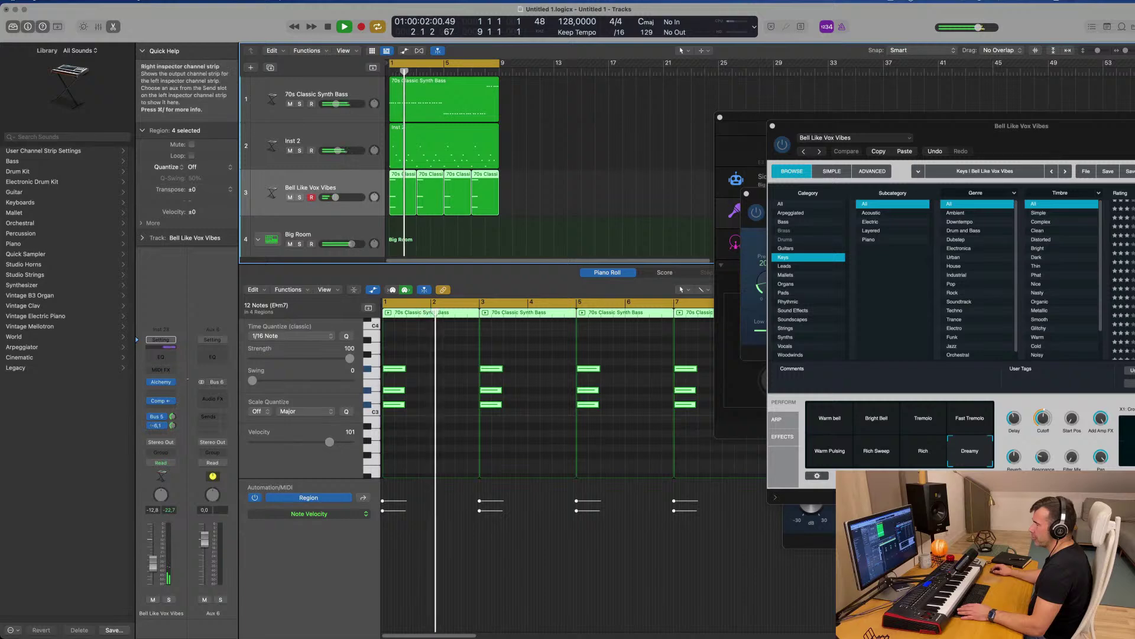
Insert the Echo delay on Aux 6 with 76% feedback, 0% dry and 100% wet
{"action": "left_click", "coordinate": [214, 399]}
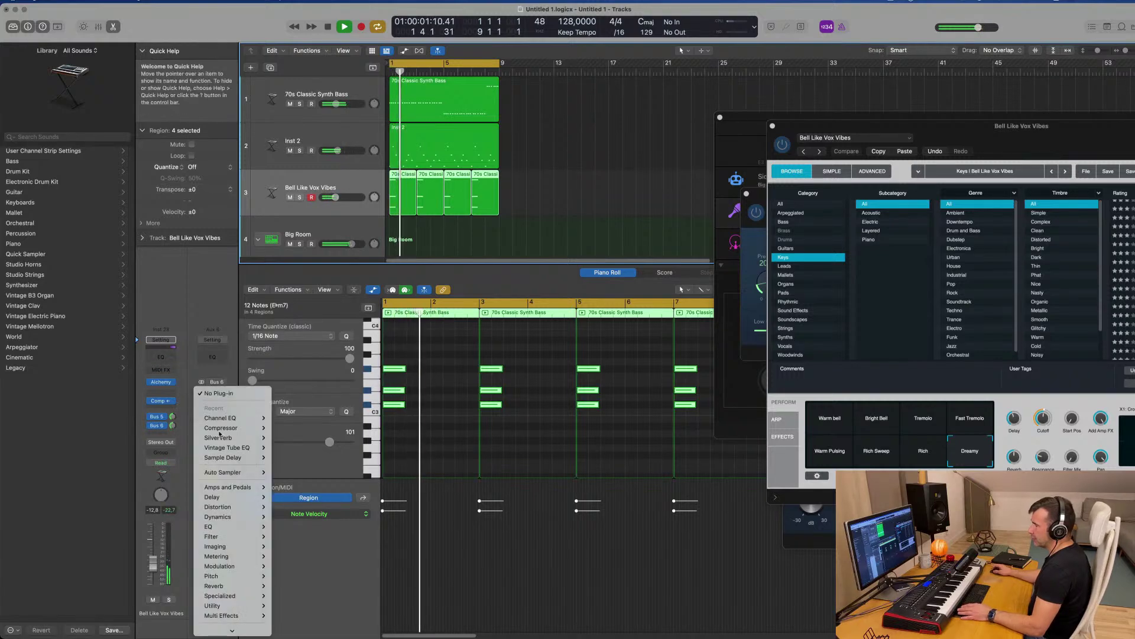
{"action": "mouse_move", "coordinate": [237, 496]}
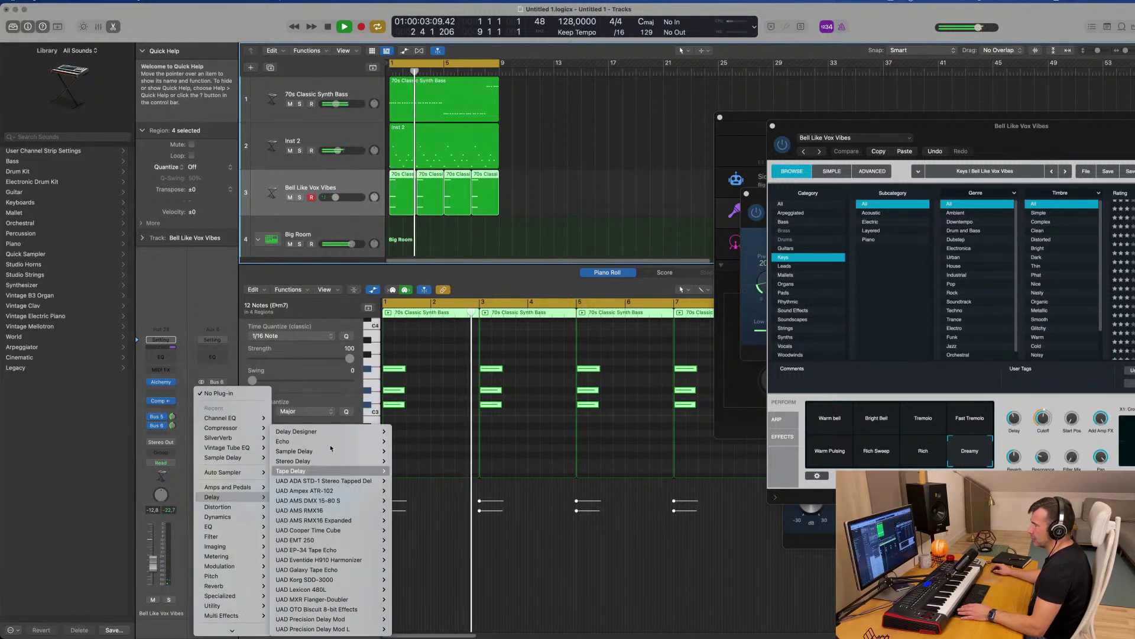
{"action": "mouse_move", "coordinate": [355, 431]}
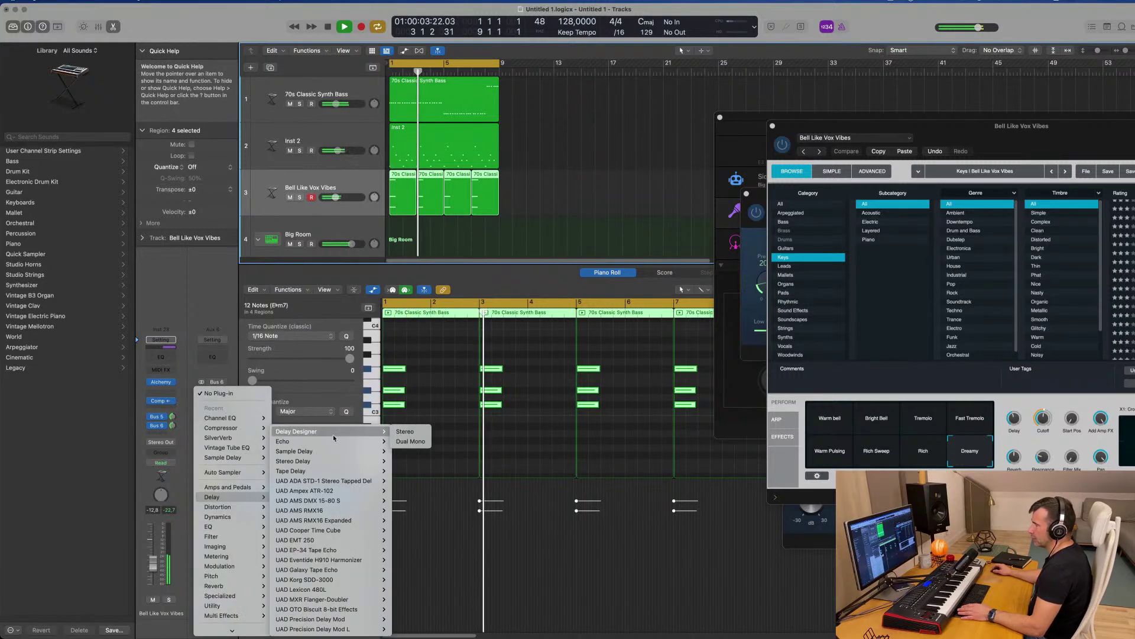
{"action": "left_click", "coordinate": [407, 443]}
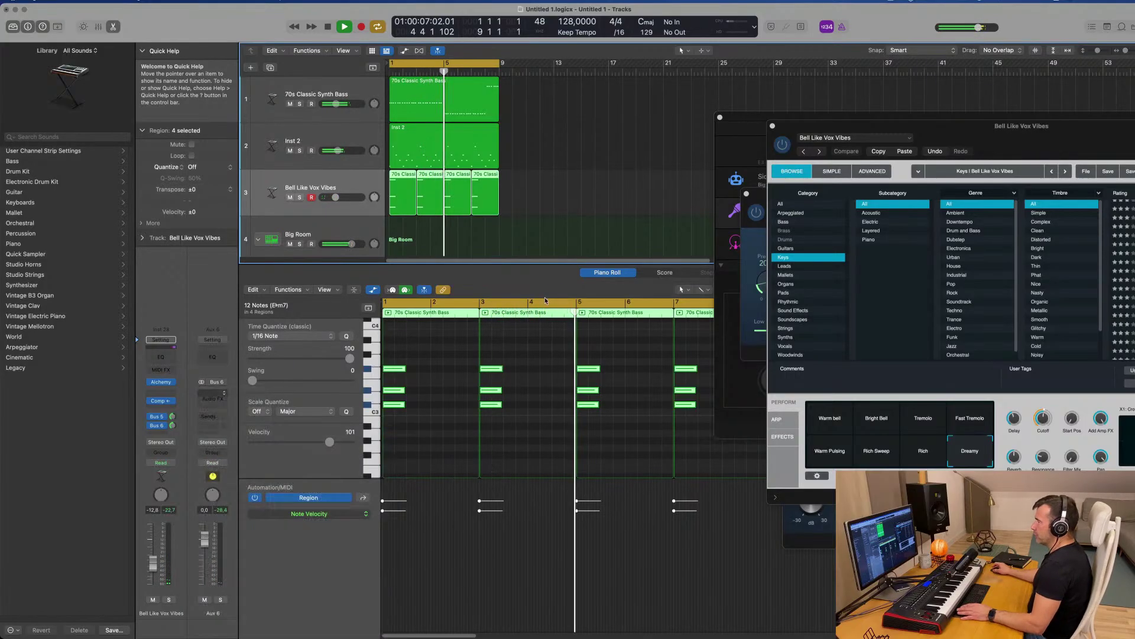
{"action": "left_click_drag", "start_coordinate": [472, 123], "coordinate": [654, 130]}
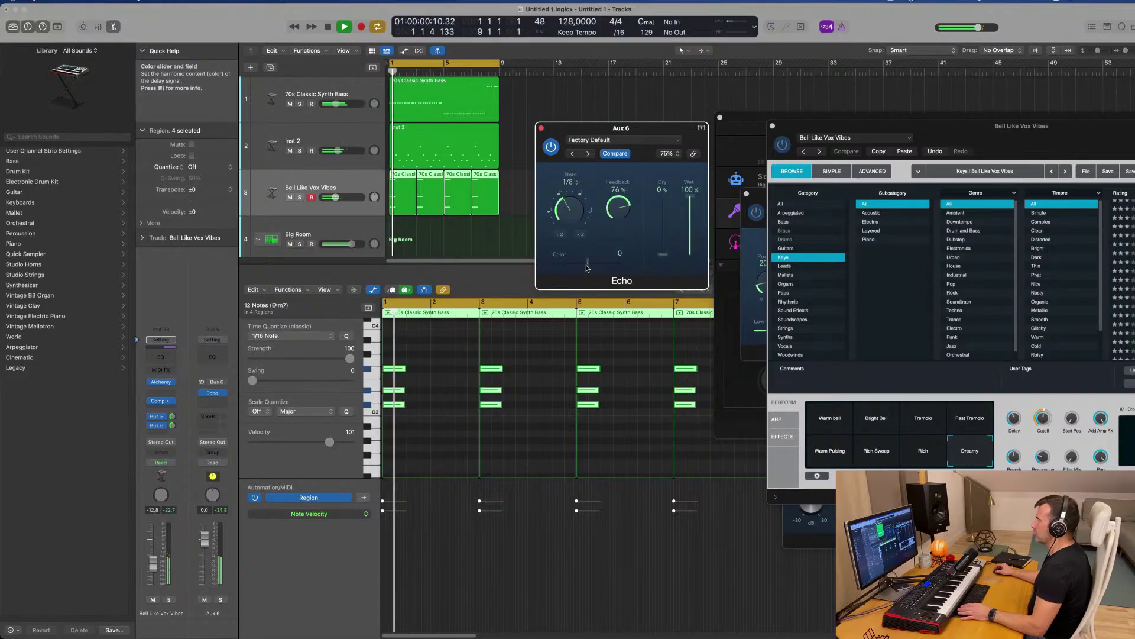
Raise the Bell Like Vox Vibes track volume and bring its Bus 6 send level to about -0.6 dB during playback
{"action": "key", "text": "Return"}
{"action": "key", "text": "Return"}
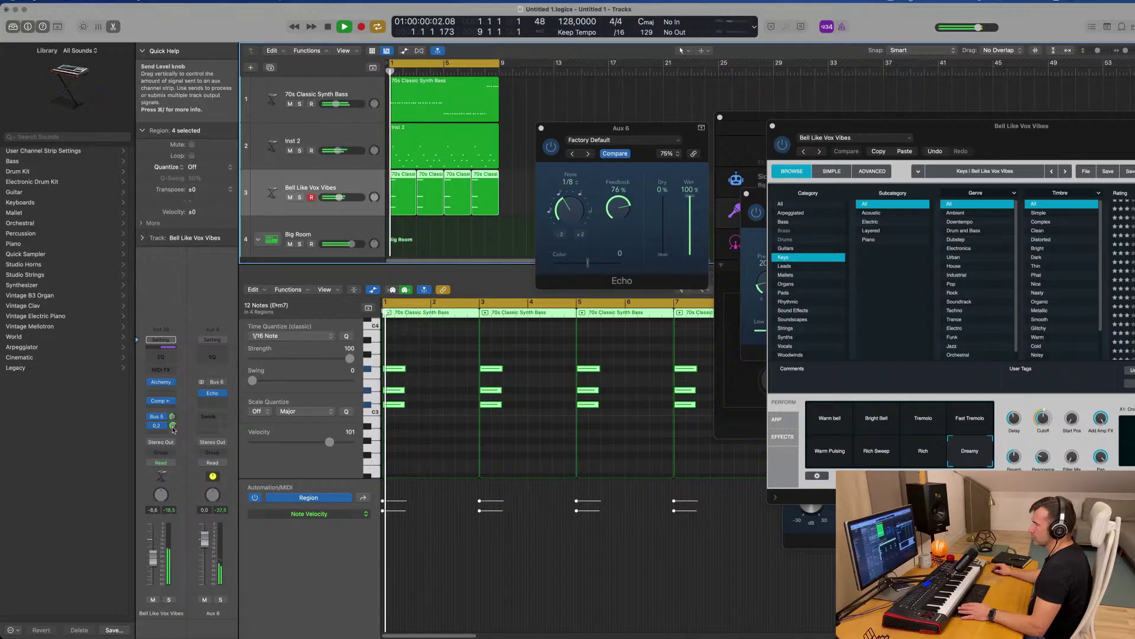
{"action": "key", "text": "Return"}
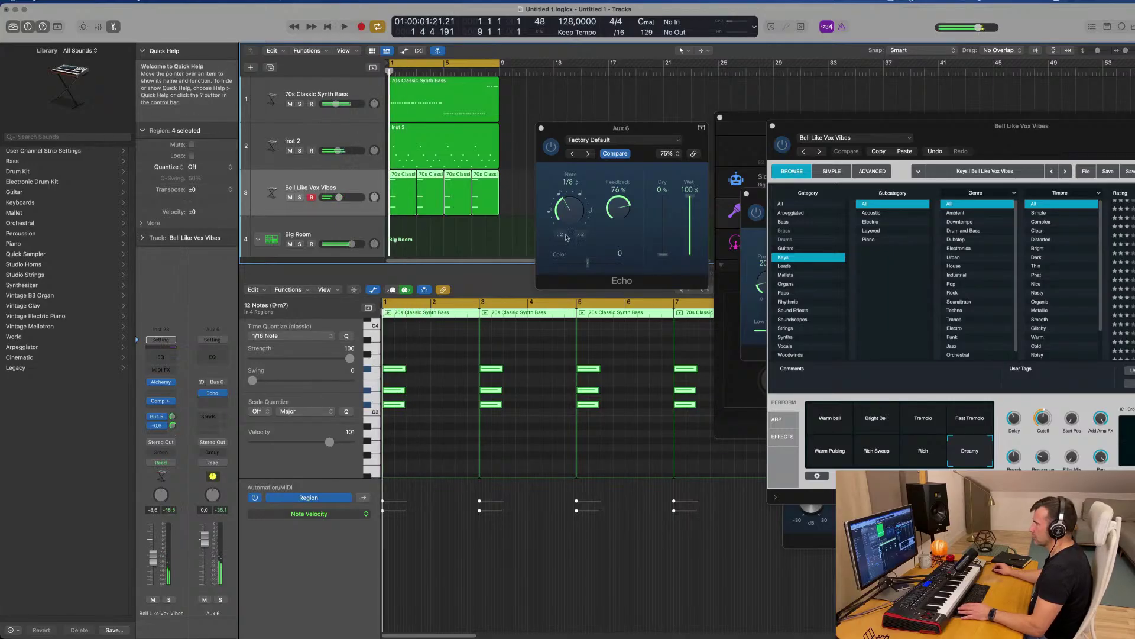
Set the Echo on Aux 6 to a 1/16 note, color -50 and 48% feedback while listening
{"action": "left_click_drag", "start_coordinate": [569, 207], "coordinate": [571, 216]}
{"action": "key", "text": "Return"}
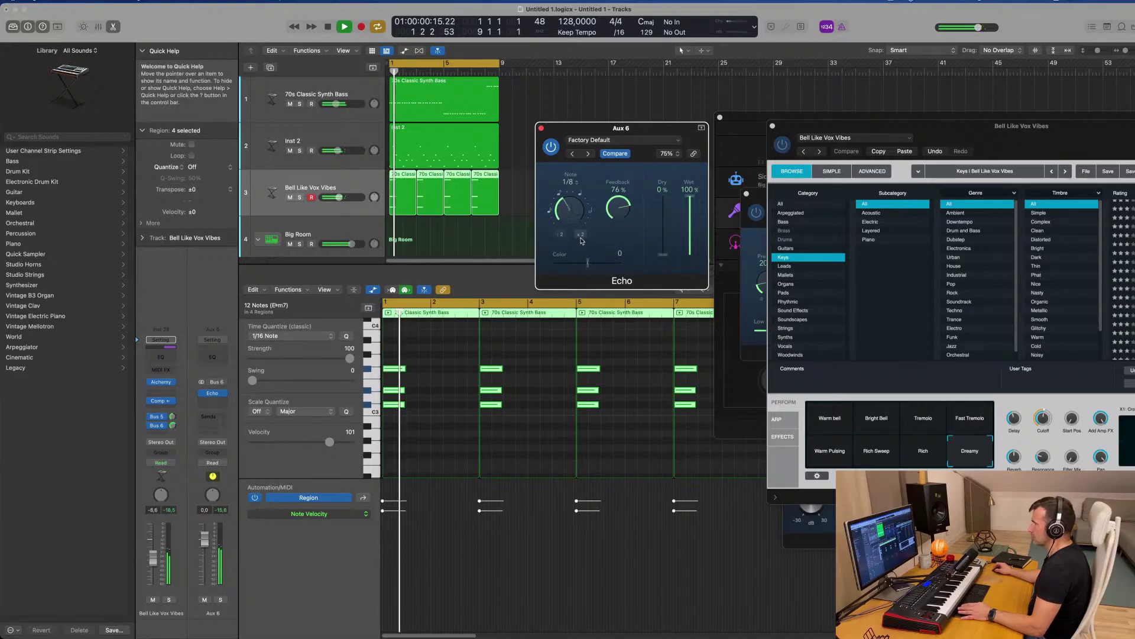
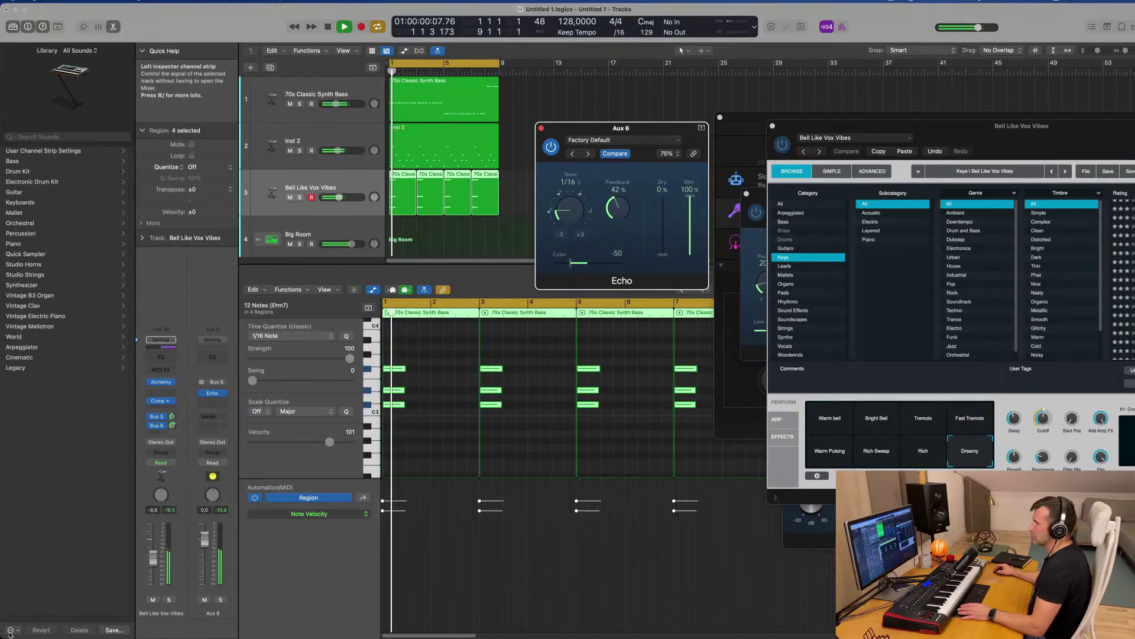
{"action": "left_click_drag", "start_coordinate": [157, 568], "coordinate": [157, 568]}
{"action": "key", "text": "Return"}
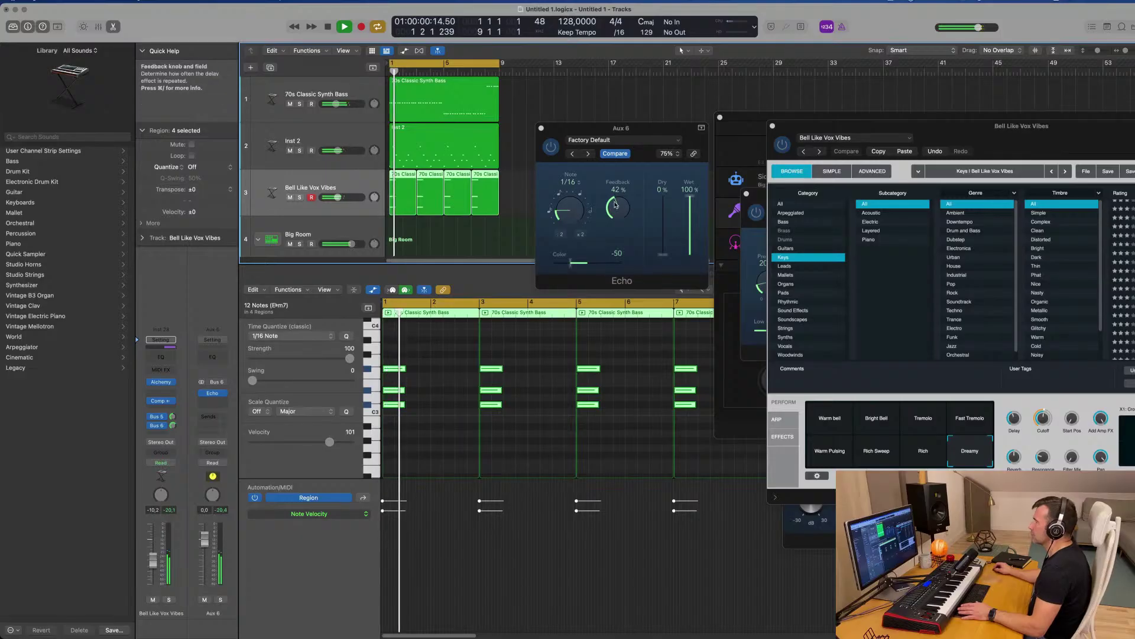
{"action": "left_click_drag", "start_coordinate": [614, 207], "coordinate": [616, 201]}
Set the Bell Like Vox Vibes track volume to about -12.2 dB during playback and close the Echo window
{"action": "key", "text": "space"}
{"action": "left_click_drag", "start_coordinate": [153, 558], "coordinate": [152, 566]}
{"action": "key", "text": "space"}
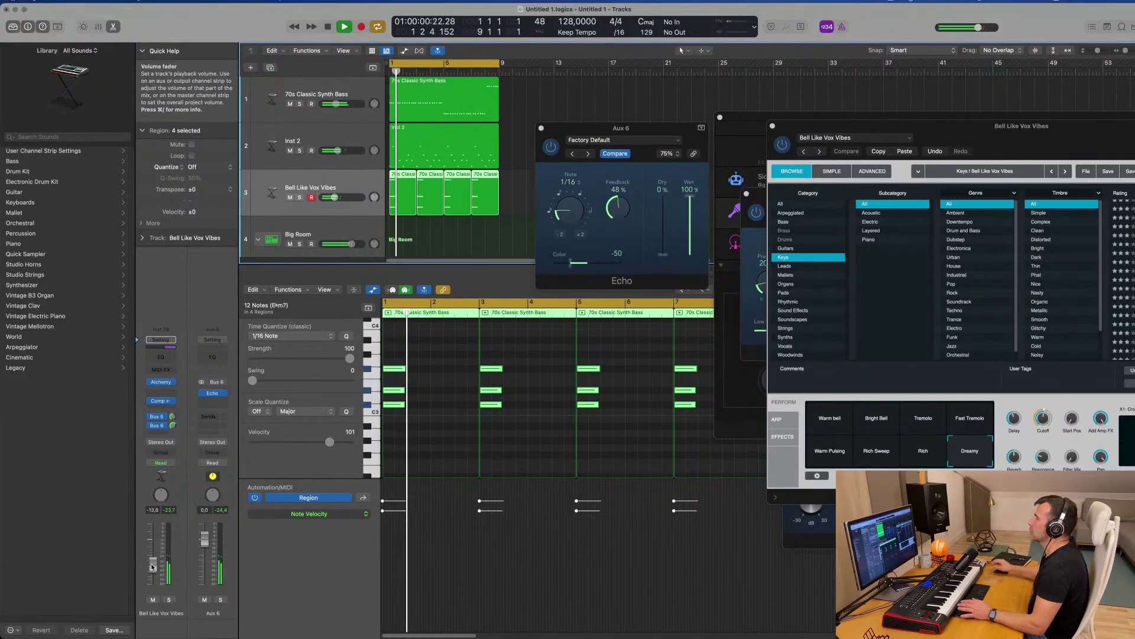
{"action": "left_click_drag", "start_coordinate": [565, 138], "coordinate": [551, 139]}
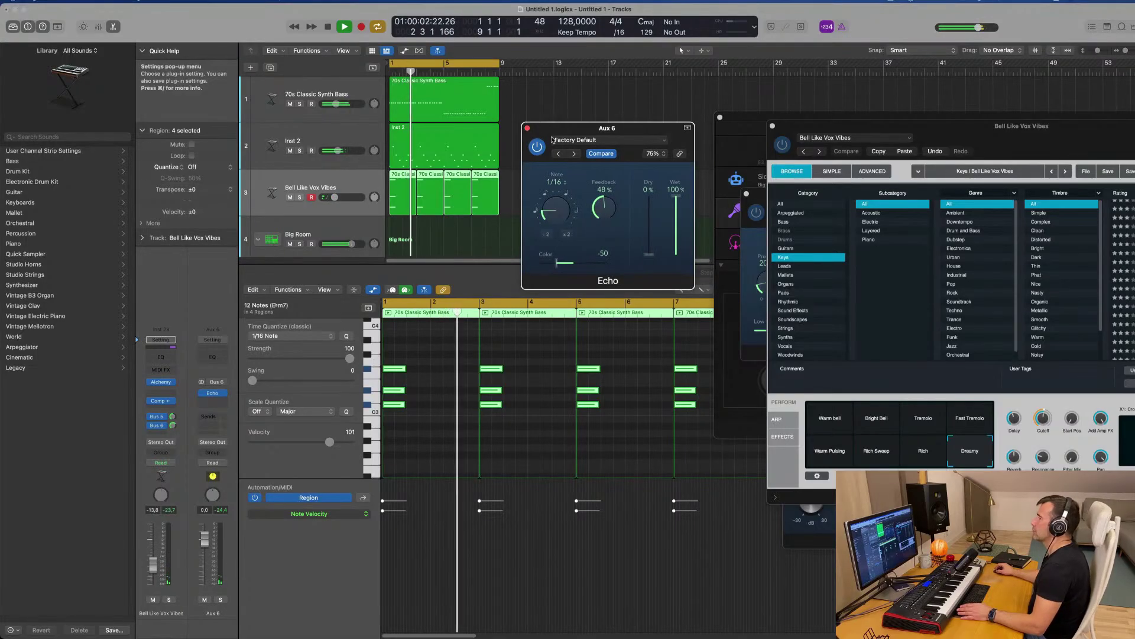
{"action": "left_click", "coordinate": [526, 128]}
{"action": "scroll", "coordinate": [550, 177], "scroll_direction": "right", "scroll_amount": 3}
{"action": "scroll", "coordinate": [559, 177], "scroll_direction": "right", "scroll_amount": 3}
{"action": "scroll", "coordinate": [586, 178], "scroll_direction": "left", "scroll_amount": 2}
{"action": "scroll", "coordinate": [586, 179], "scroll_direction": "left", "scroll_amount": 2}
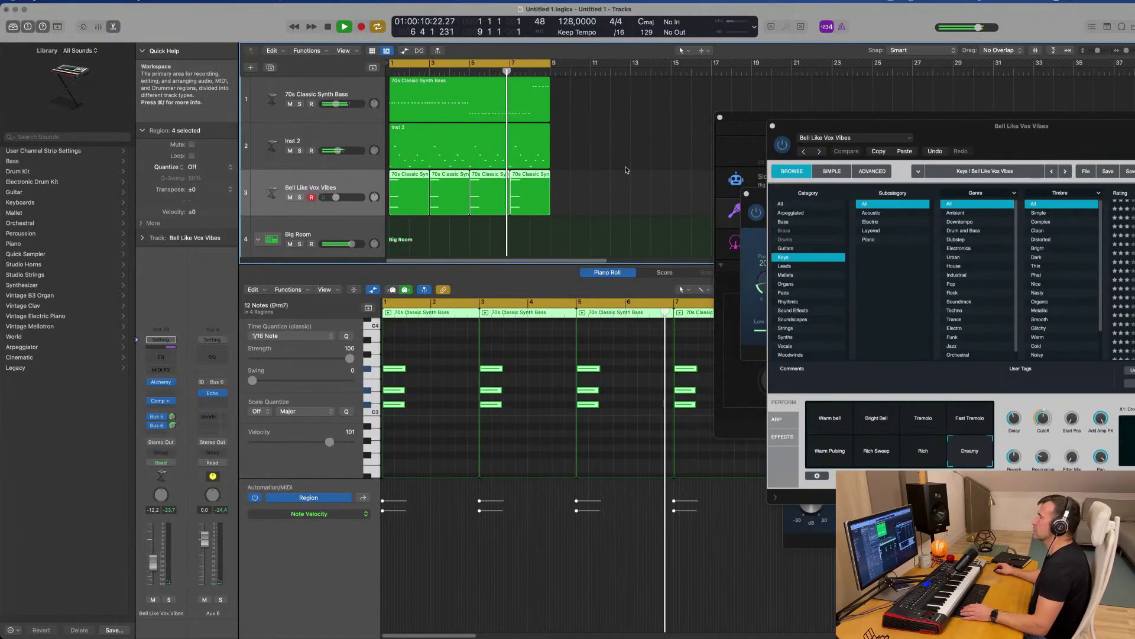
{"action": "key", "text": "space"}
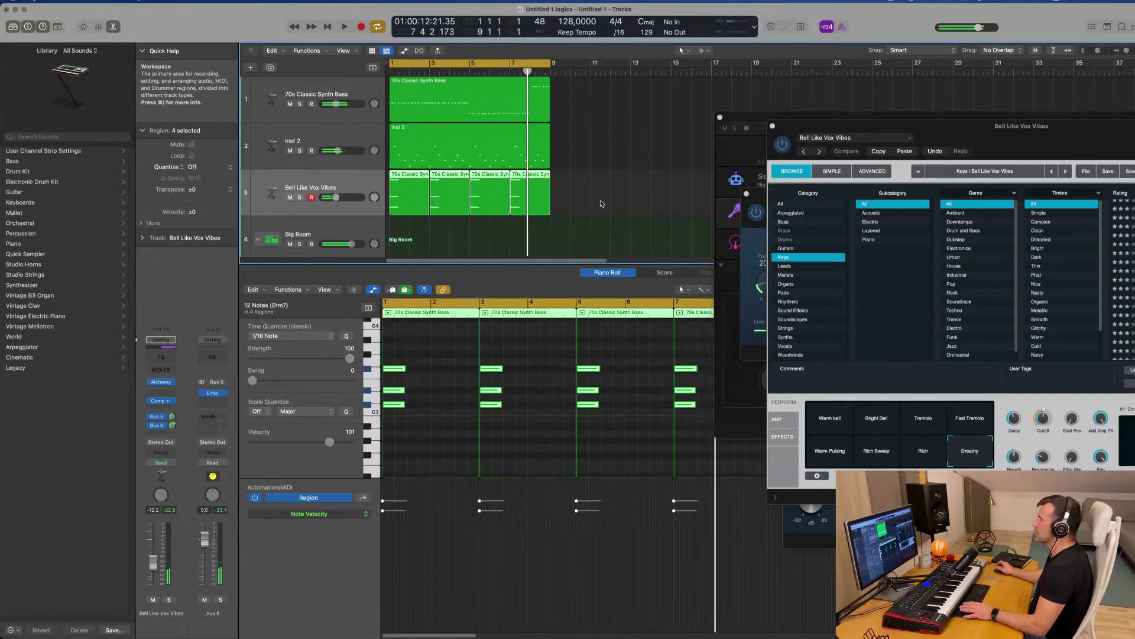
{"action": "key", "text": "space"}
In the chord region at bar 5, move the top note down eight semitones to A#2 and replay from the start
{"action": "left_click", "coordinate": [496, 237]}
{"action": "left_click", "coordinate": [486, 204]}
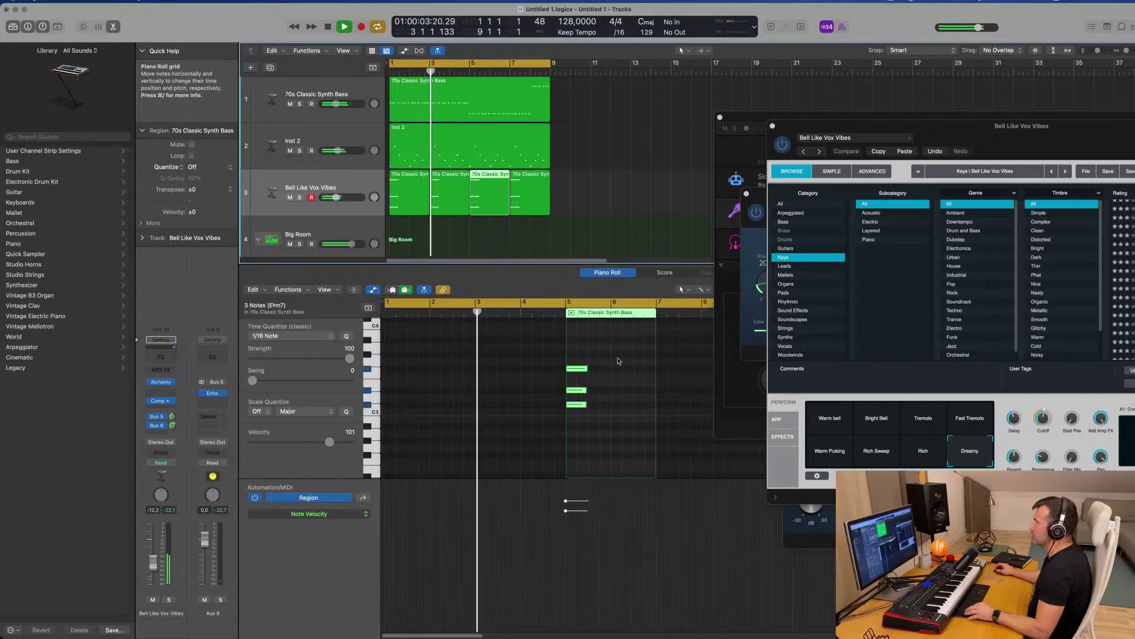
{"action": "left_click", "coordinate": [597, 387]}
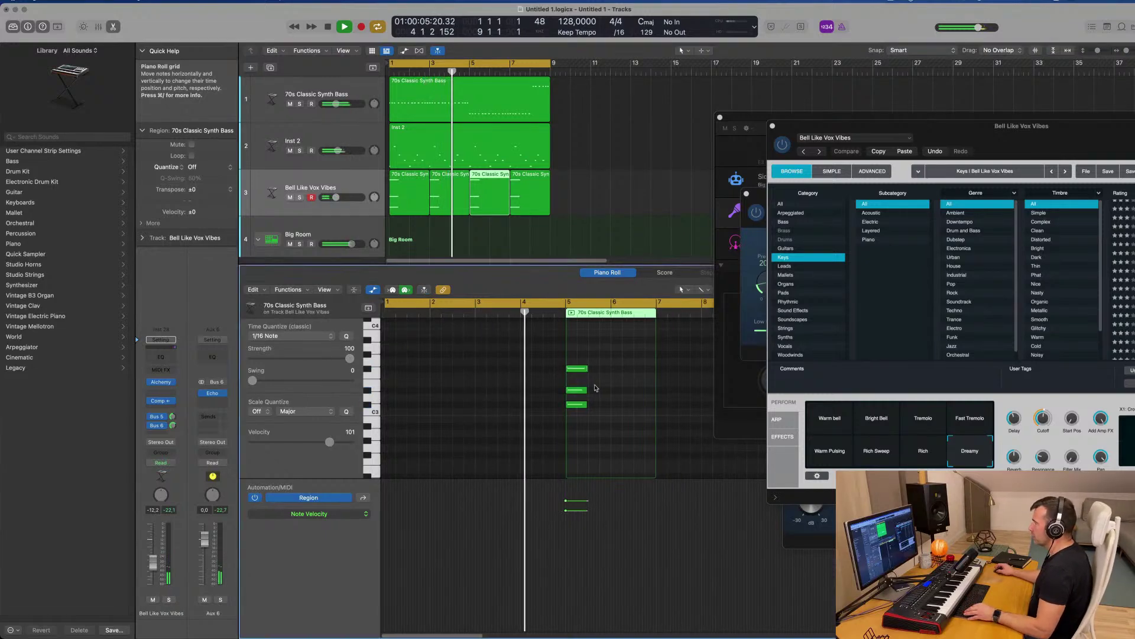
{"action": "left_click_drag", "start_coordinate": [579, 368], "coordinate": [584, 427]}
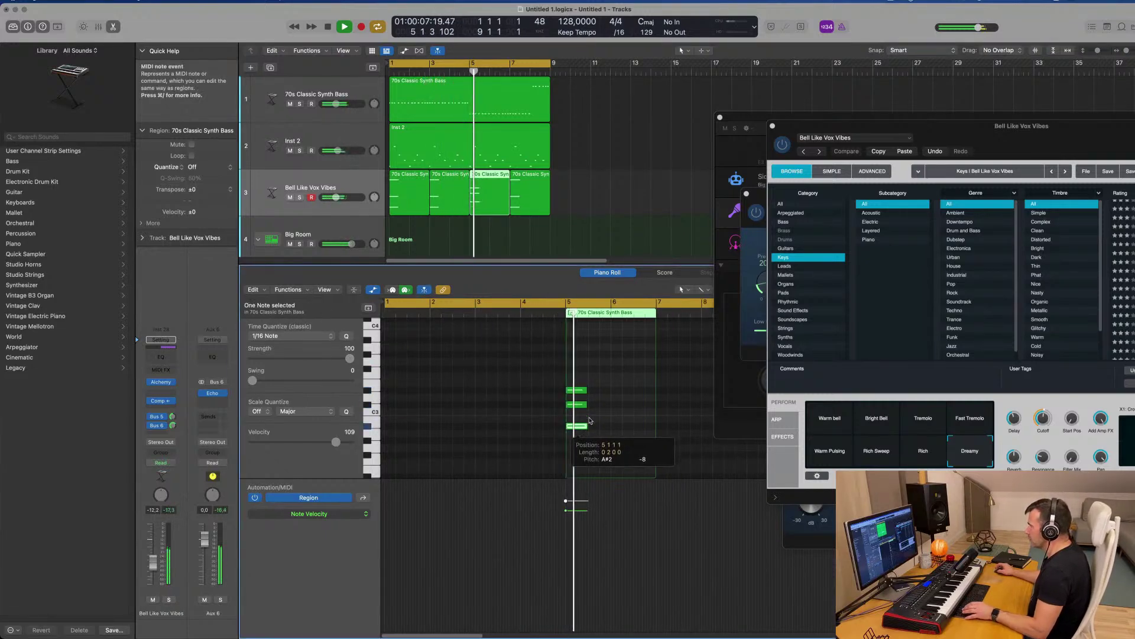
{"action": "key", "text": "Return"}
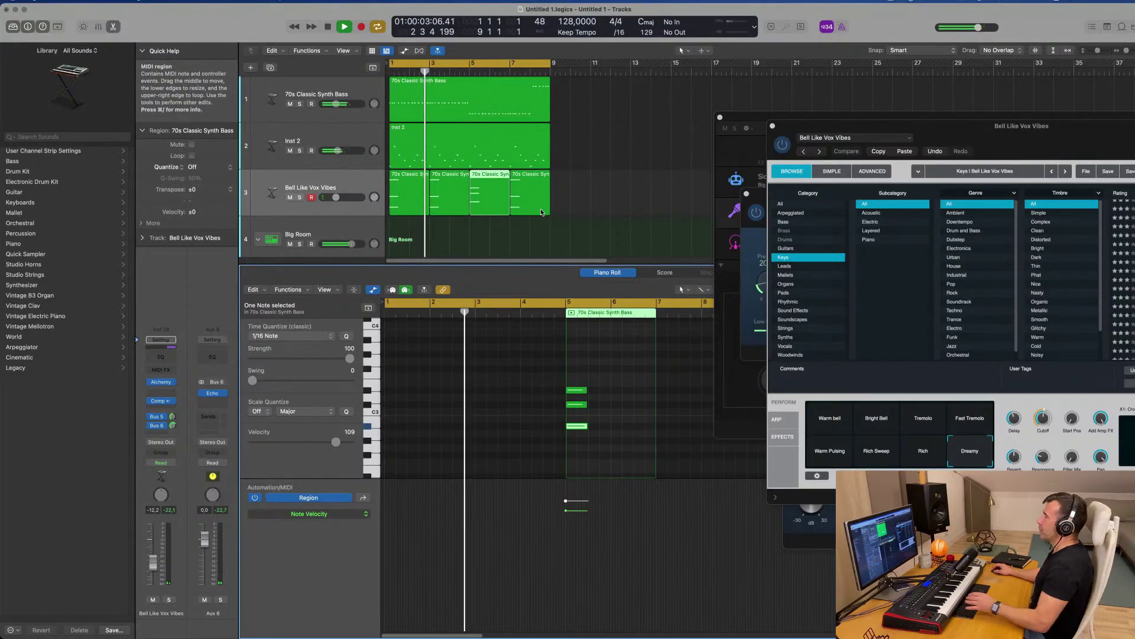
Replace the Bell Like Vox Vibes chord region at bar 7 with a repeat of the bar 5 region
{"action": "left_click", "coordinate": [542, 210]}
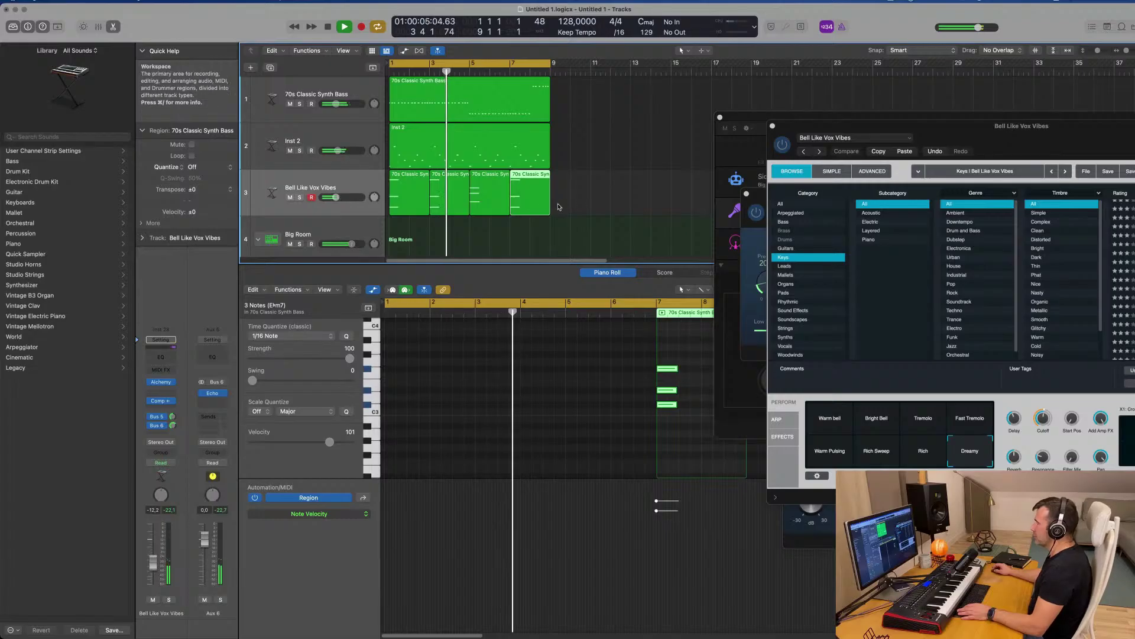
{"action": "key", "text": "Delete"}
{"action": "left_click", "coordinate": [495, 196]}
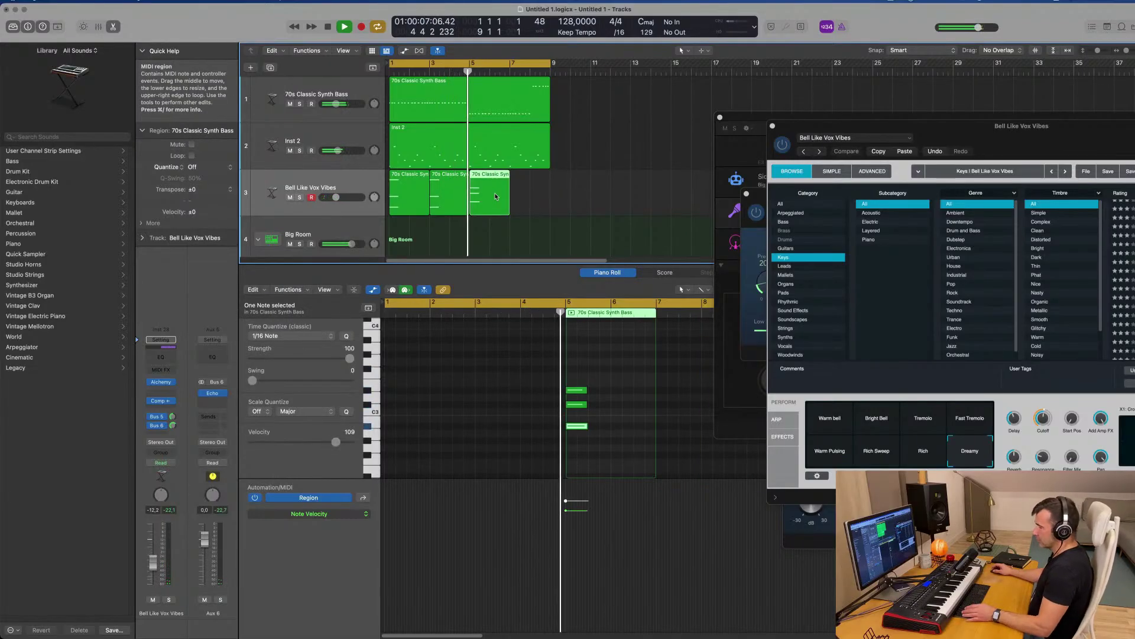
{"action": "key", "text": "super+r"}
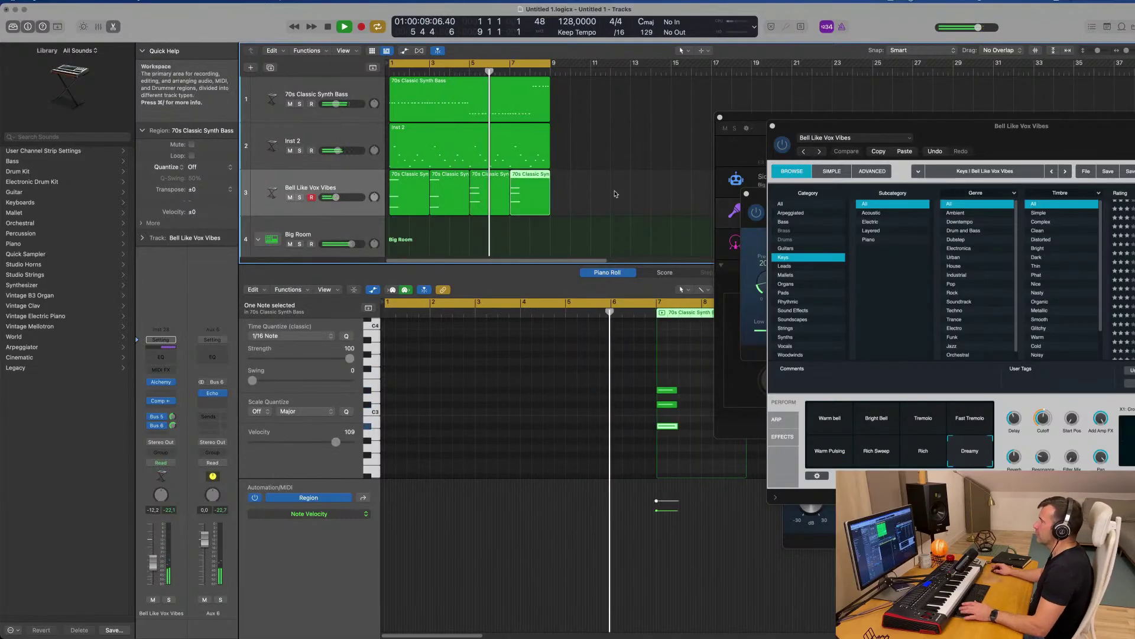
{"action": "left_click", "coordinate": [593, 191]}
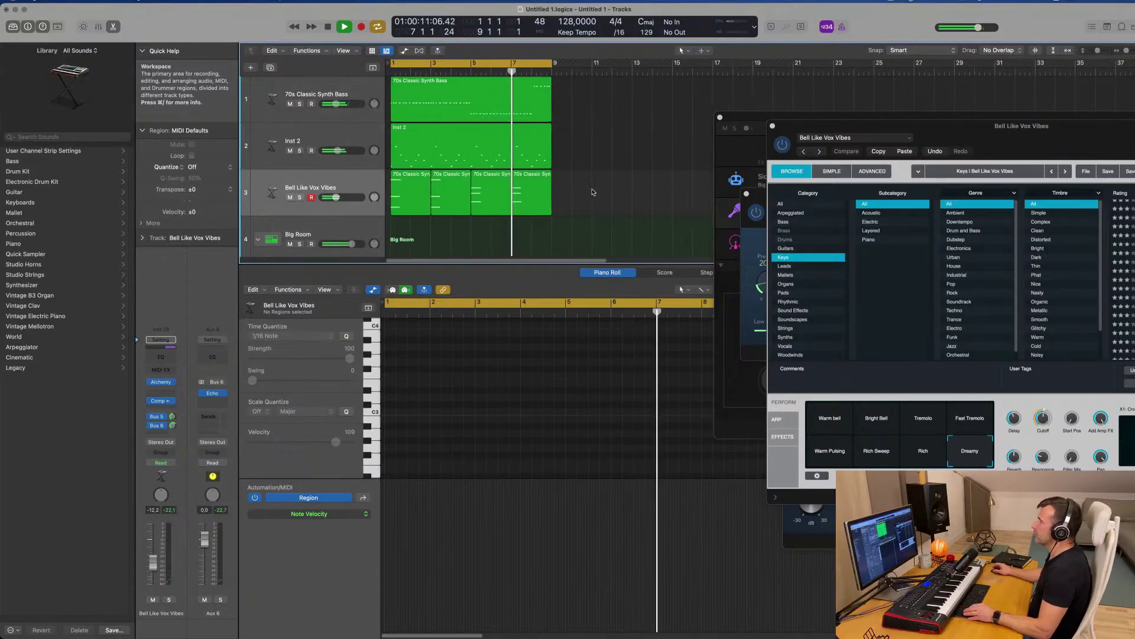
{"action": "key", "text": "super+Left"}
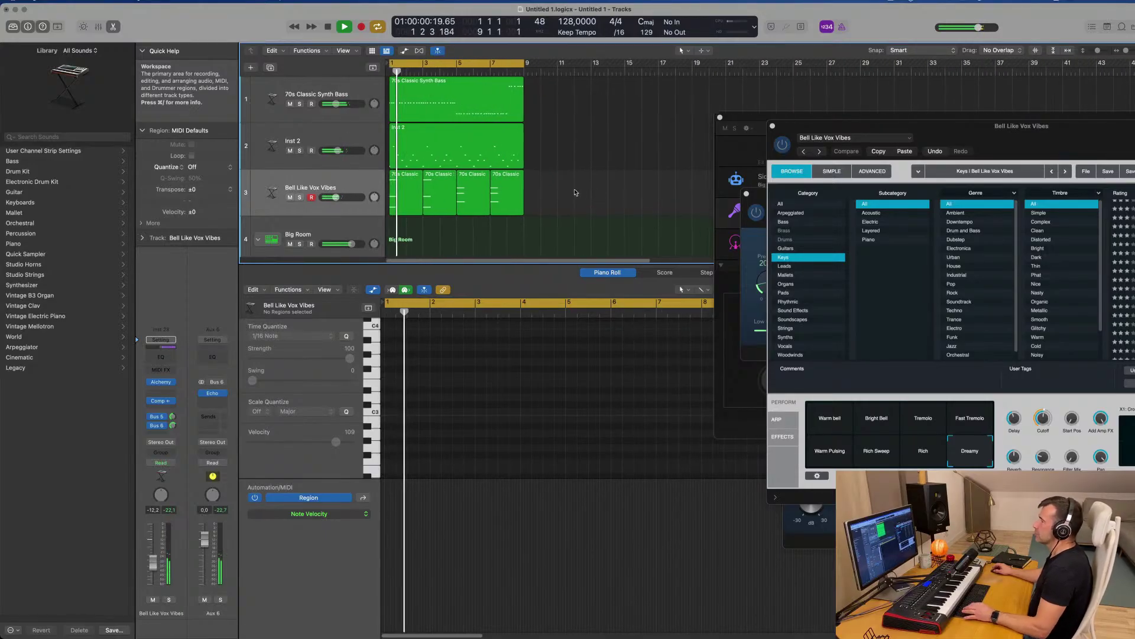
Open the Bell Like Vox Vibes track's Alchemy instrument, examine its Dreamy snapshot controls during playback and close the window
{"action": "left_click", "coordinate": [273, 193]}
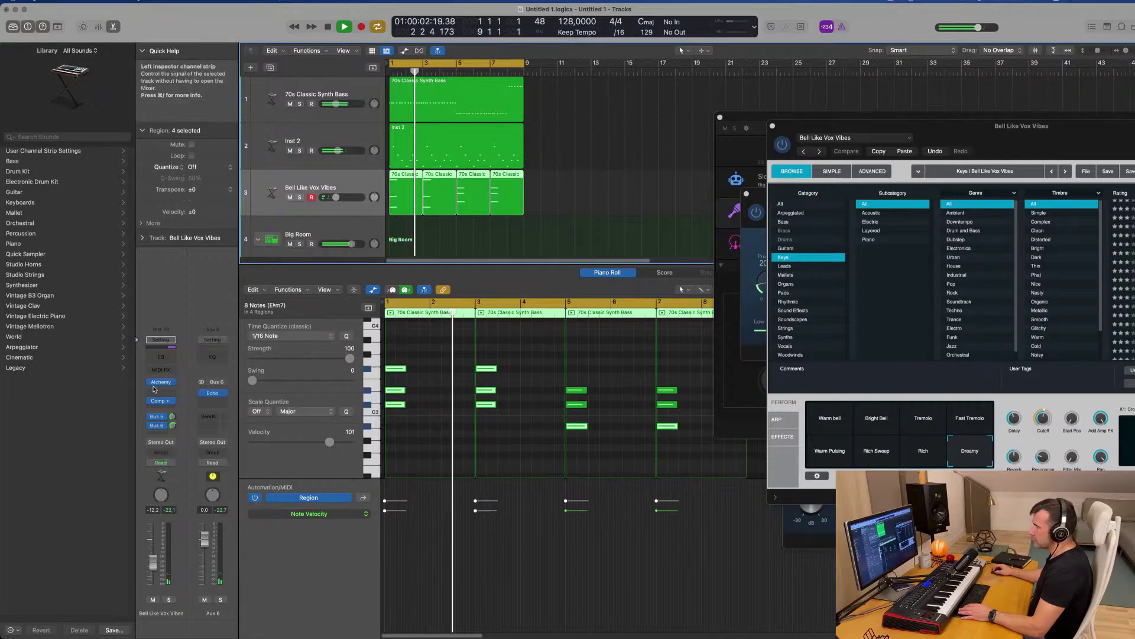
{"action": "left_click", "coordinate": [162, 382]}
{"action": "left_click", "coordinate": [164, 383]}
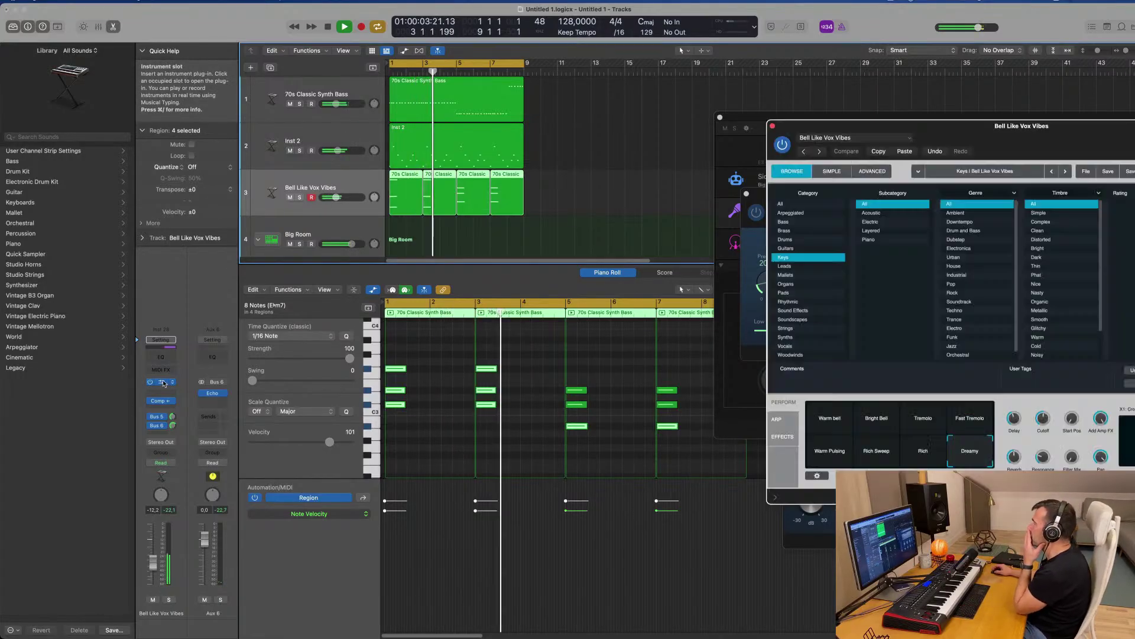
{"action": "left_click_drag", "start_coordinate": [857, 119], "coordinate": [509, 154]}
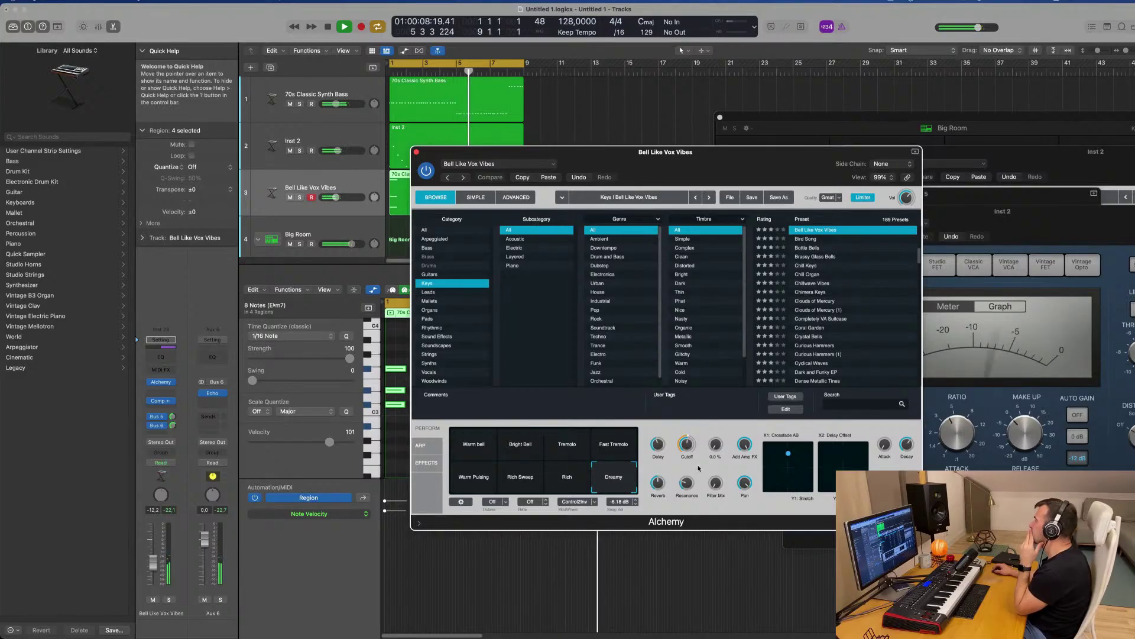
{"action": "left_click_drag", "start_coordinate": [760, 155], "coordinate": [858, 181]}
{"action": "left_click", "coordinate": [514, 178]}
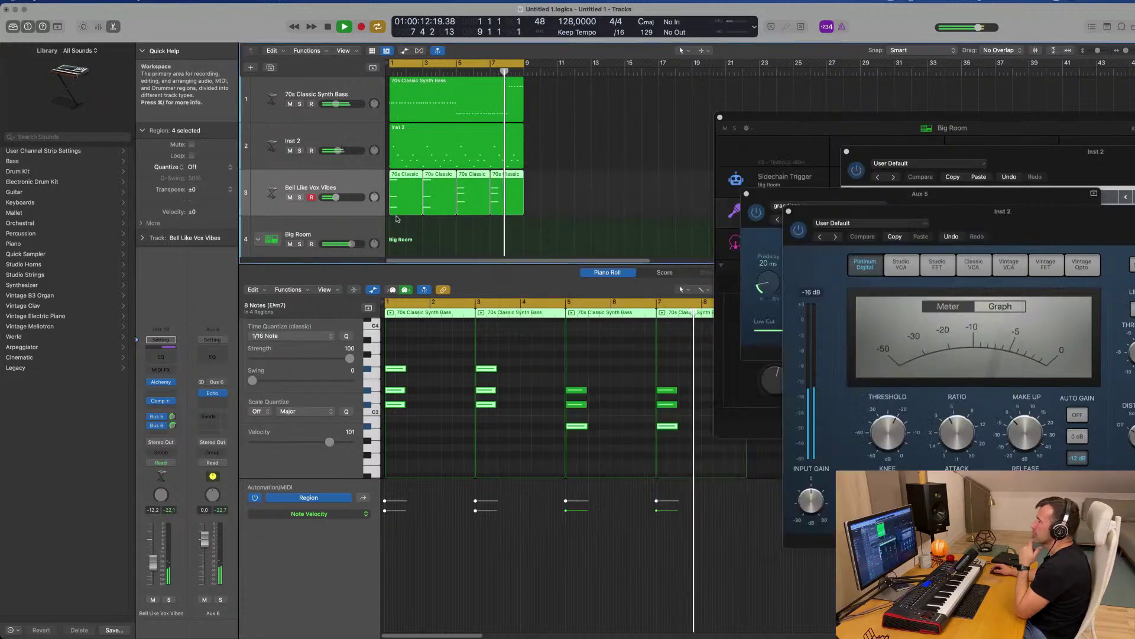
Duplicate the Bell Like Vox Vibes track together with its instrument, effects and sends
{"action": "scroll", "coordinate": [414, 210], "scroll_direction": "down", "scroll_amount": 3}
{"action": "scroll", "coordinate": [439, 204], "scroll_direction": "up", "scroll_amount": 3}
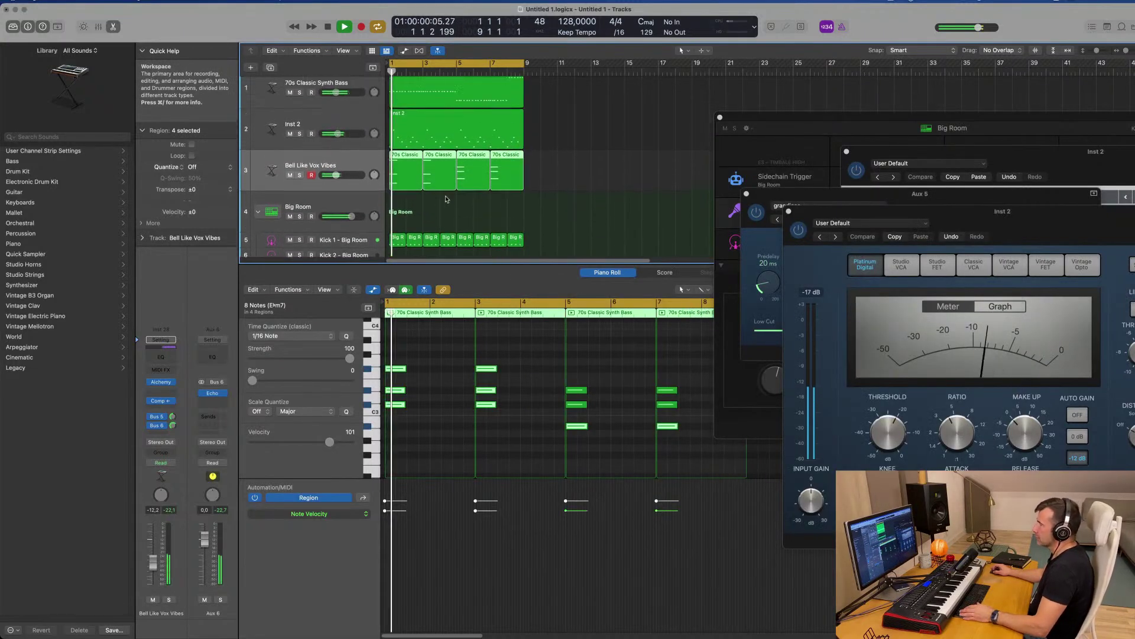
{"action": "left_click", "coordinate": [270, 68]}
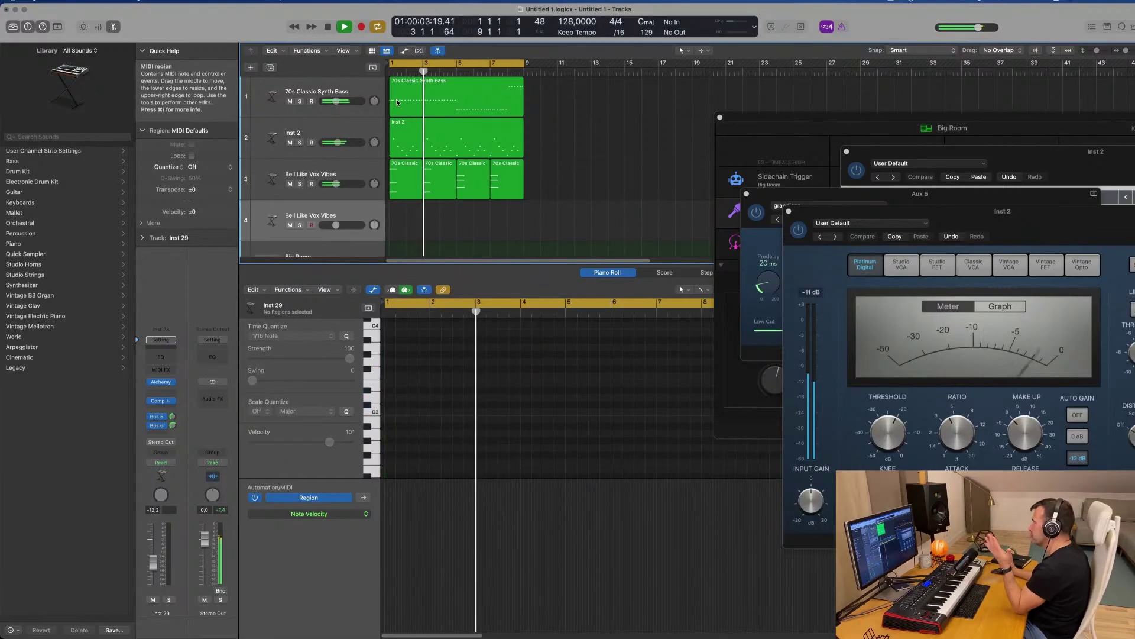
Among the Big Room drum tracks, lower the Shaker 2 volume to about -23.5 dB during playback
{"action": "scroll", "coordinate": [595, 173], "scroll_direction": "down", "scroll_amount": 3}
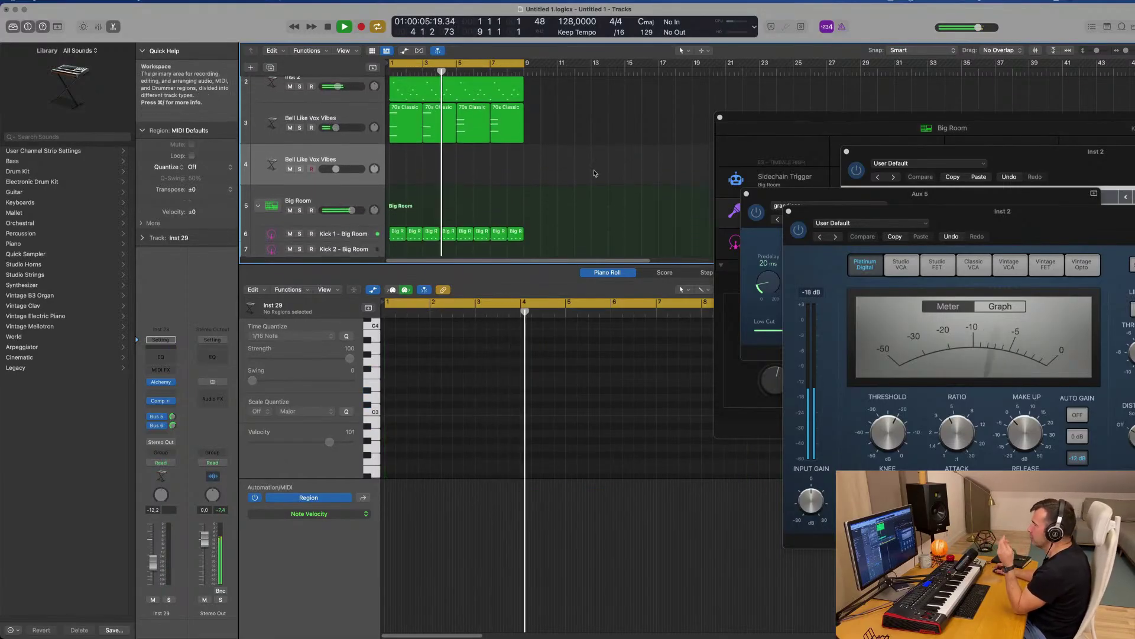
{"action": "scroll", "coordinate": [595, 173], "scroll_direction": "down", "scroll_amount": 8}
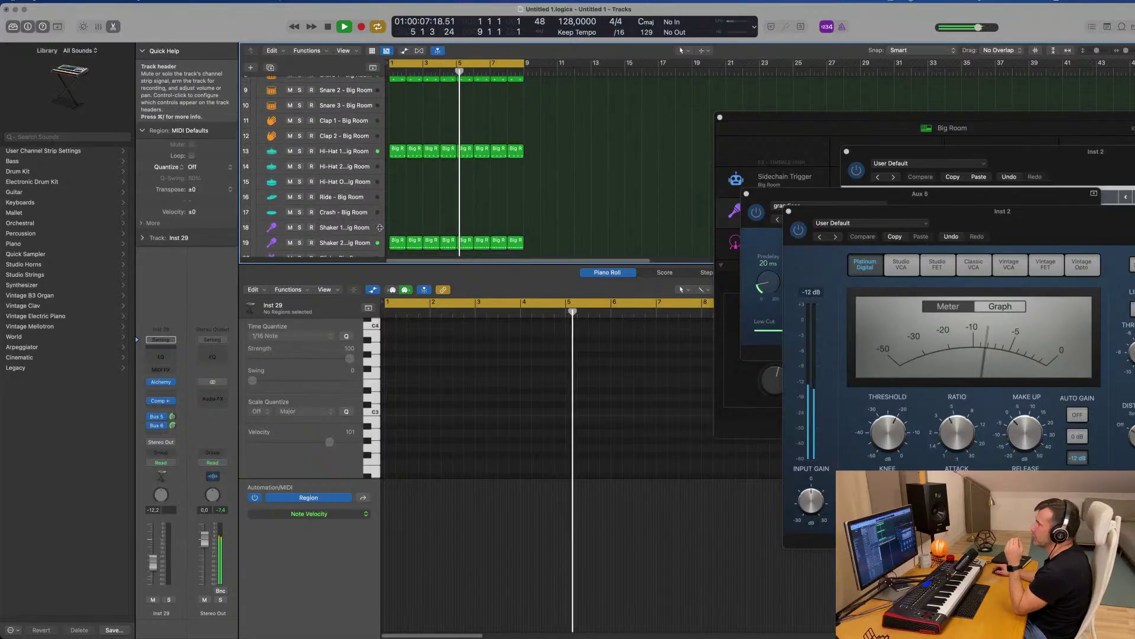
{"action": "scroll", "coordinate": [382, 230], "scroll_direction": "down", "scroll_amount": 1}
{"action": "left_click", "coordinate": [381, 230]}
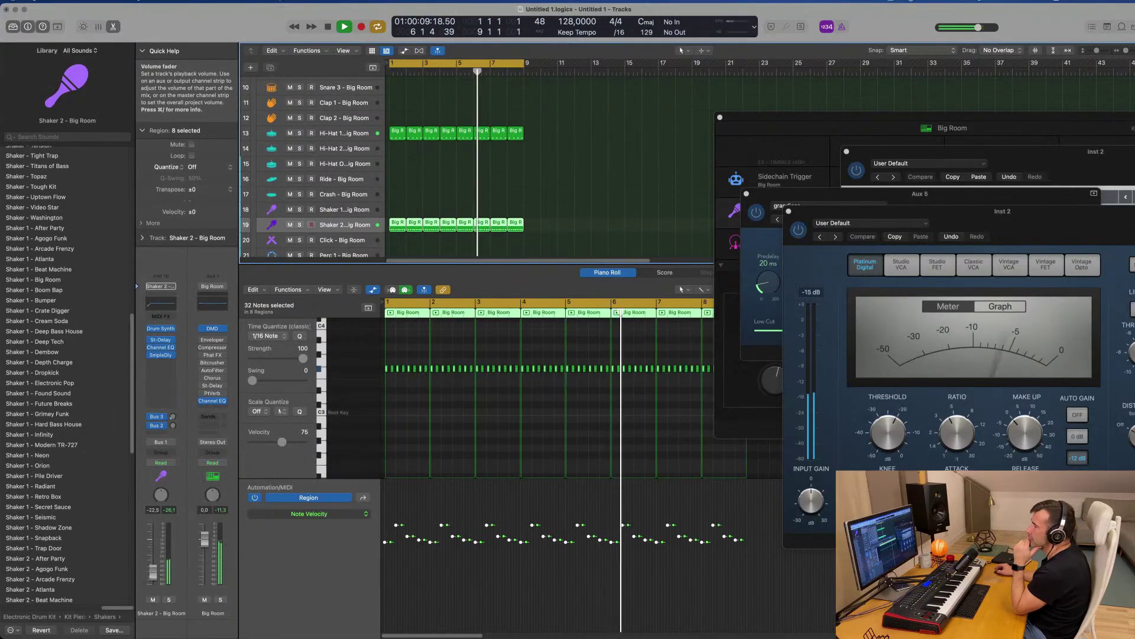
{"action": "scroll", "coordinate": [581, 147], "scroll_direction": "up", "scroll_amount": 10}
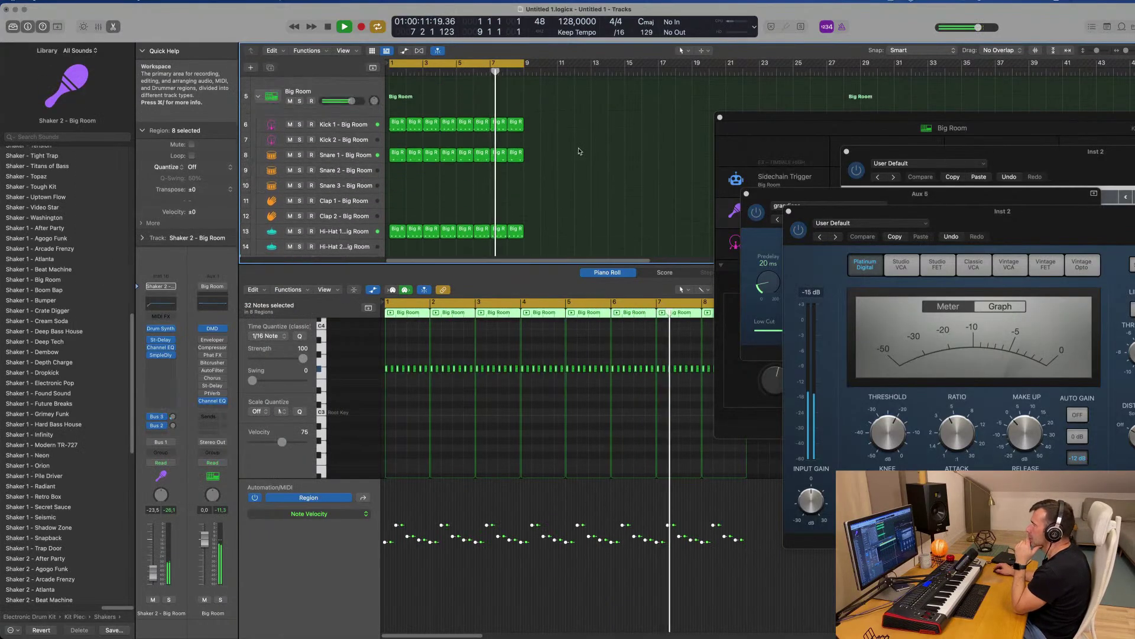
{"action": "scroll", "coordinate": [581, 148], "scroll_direction": "up", "scroll_amount": 1}
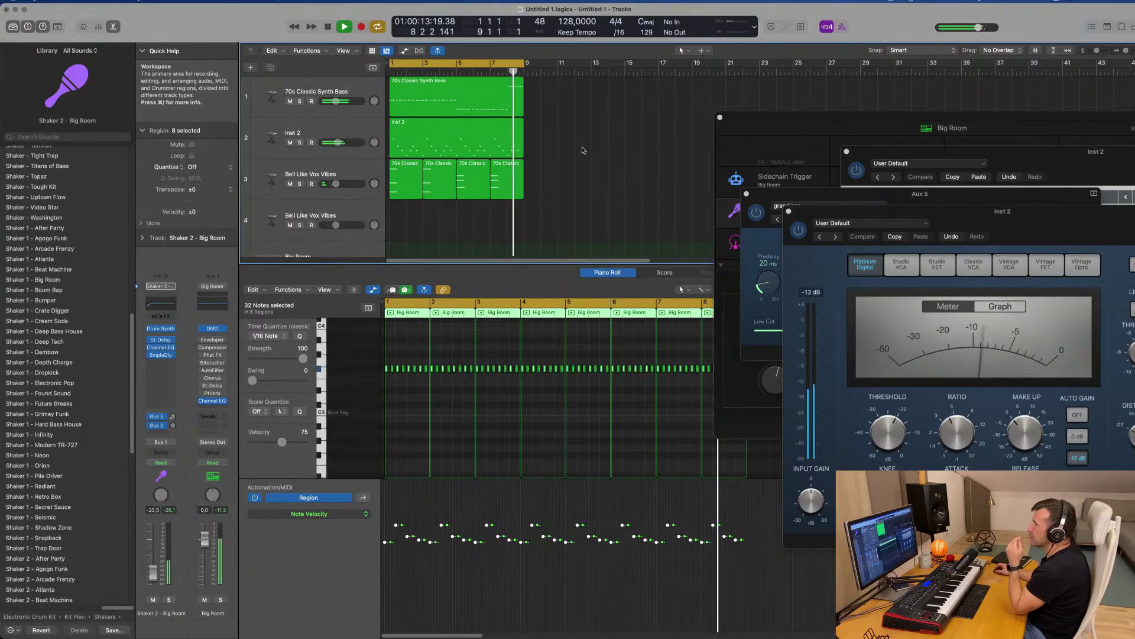
Duplicate the Bell Like Vox Vibes track once more and copy its bar 1 chord region onto the new track below
{"action": "left_click", "coordinate": [340, 171]}
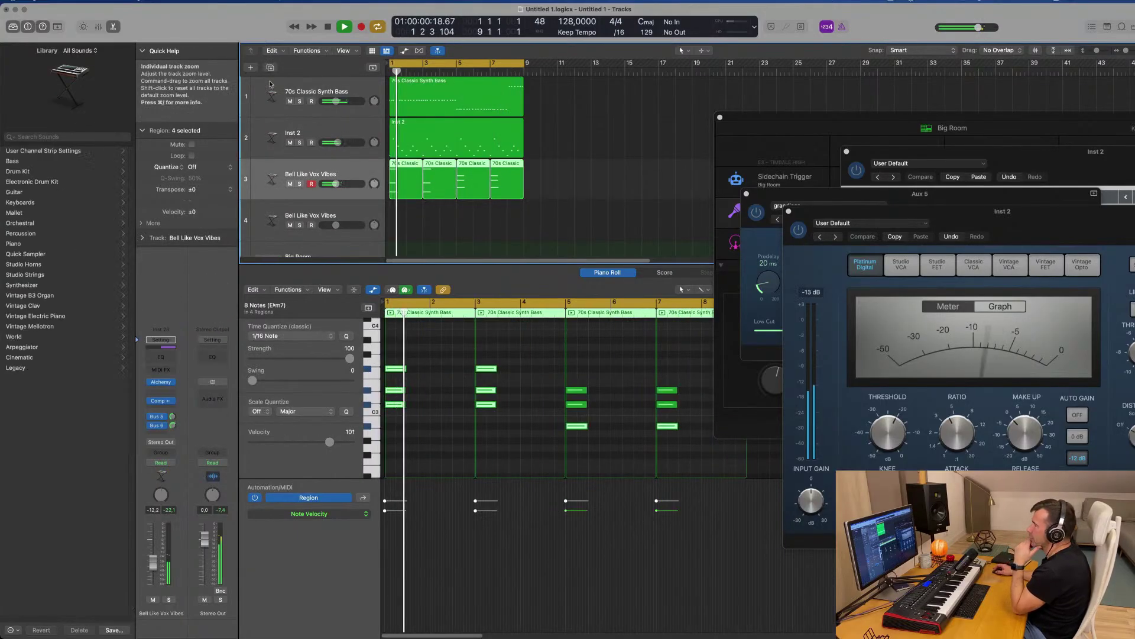
{"action": "left_click_drag", "start_coordinate": [406, 180], "coordinate": [402, 224]}
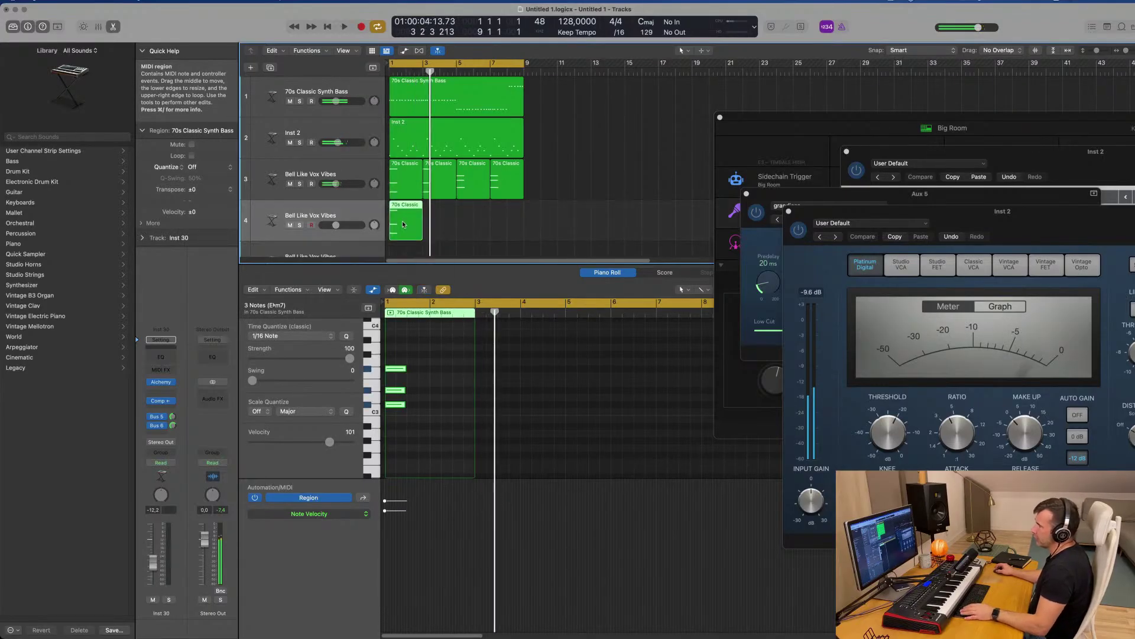
{"action": "key", "text": "space"}
In the copied region, delete the two upper chord notes and extend the lowest note across the full two bars
{"action": "left_click", "coordinate": [432, 371]}
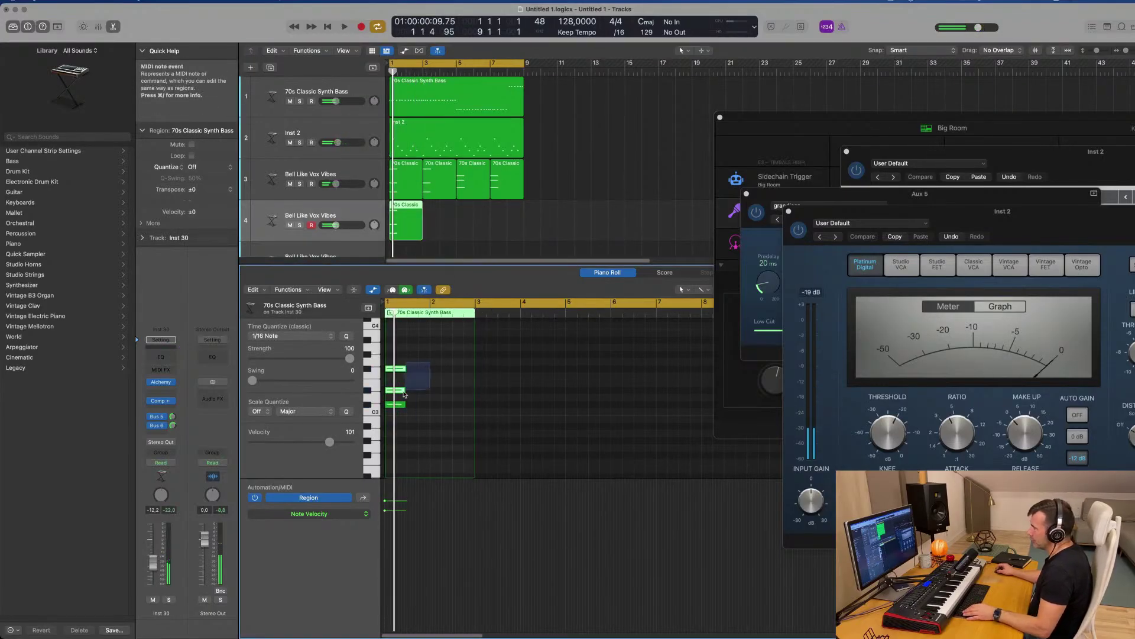
{"action": "left_click_drag", "start_coordinate": [405, 403], "coordinate": [491, 407]}
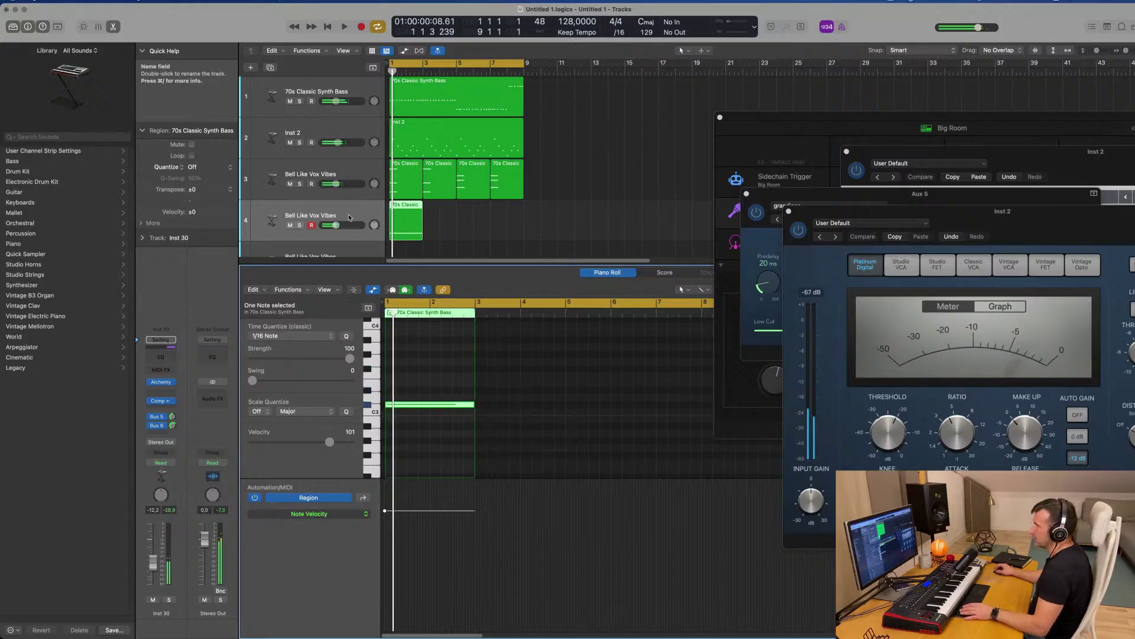
{"action": "key", "text": "space"}
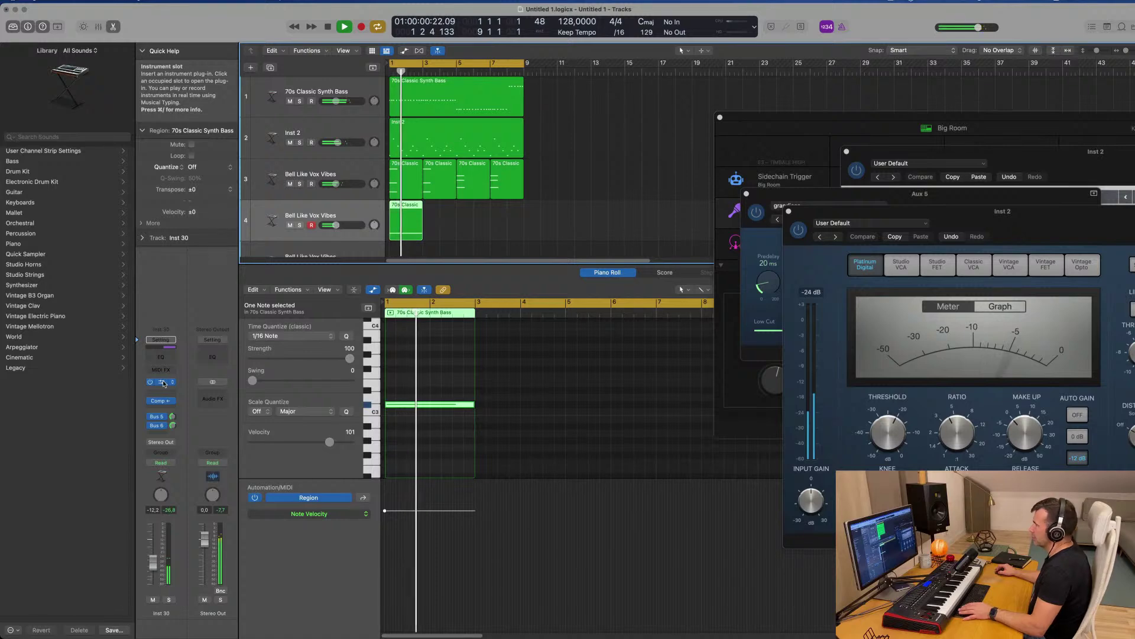
Load the Abyss Reflections preset from Alchemy's Soundscapes category on the duplicated track and move the window clear of the regions
{"action": "left_click", "coordinate": [161, 381]}
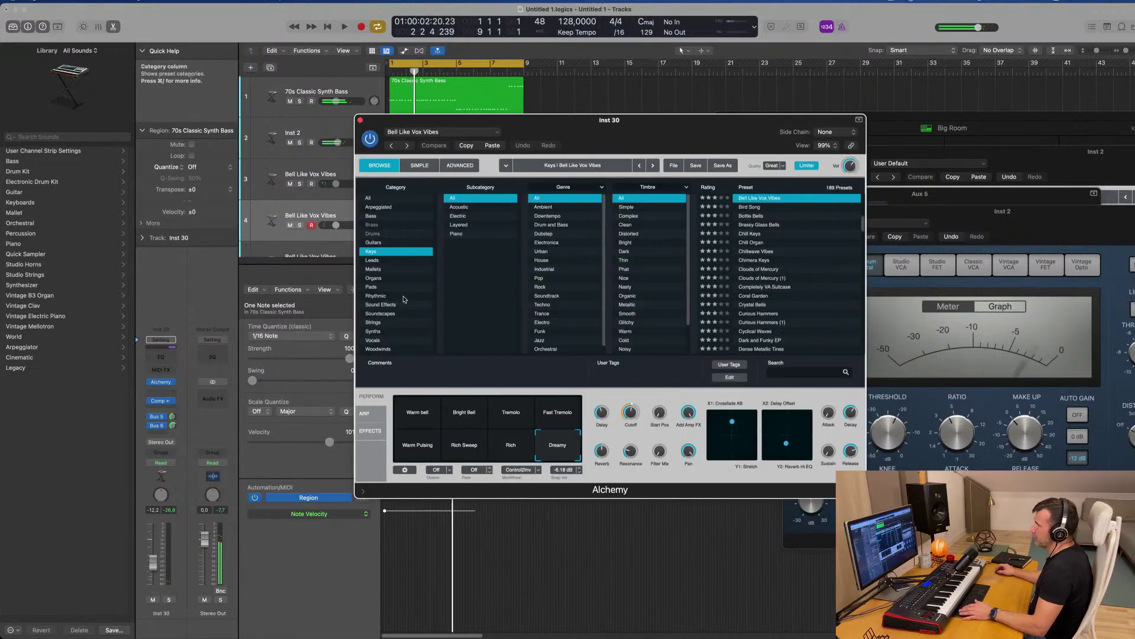
{"action": "left_click", "coordinate": [388, 314]}
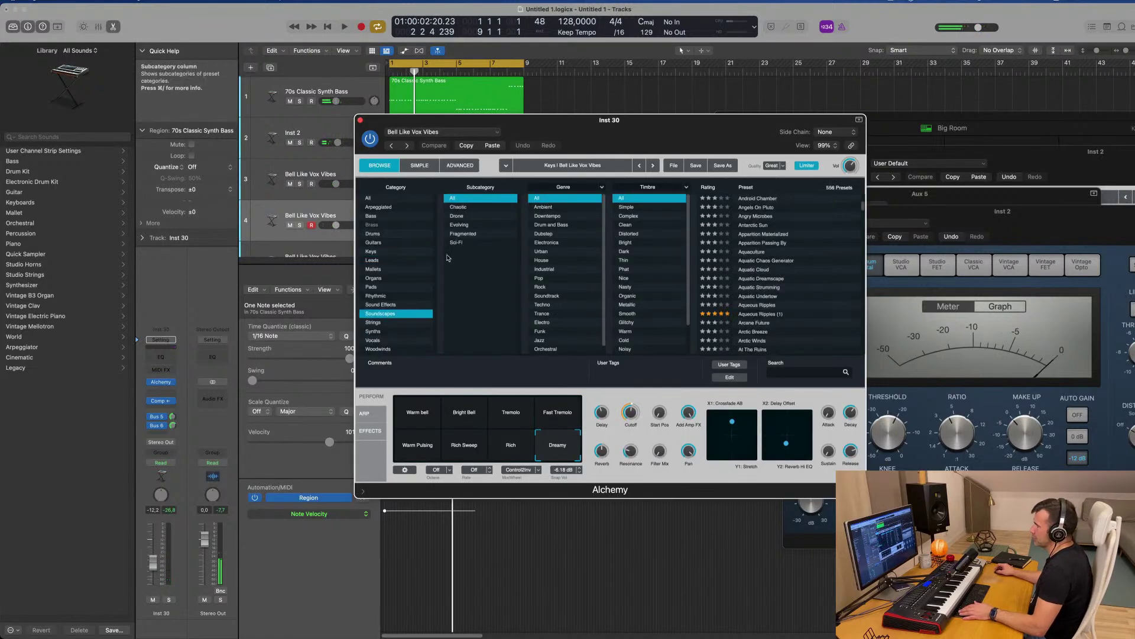
{"action": "left_click_drag", "start_coordinate": [589, 134], "coordinate": [634, 95]}
{"action": "scroll", "coordinate": [782, 255], "scroll_direction": "up", "scroll_amount": 5}
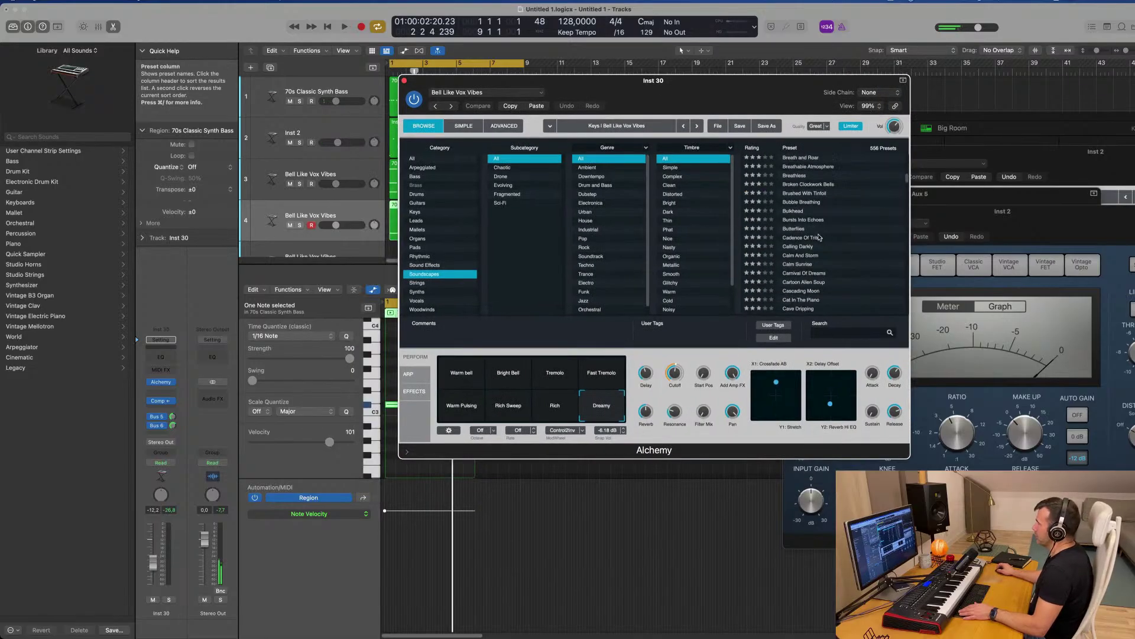
{"action": "left_click", "coordinate": [815, 176]}
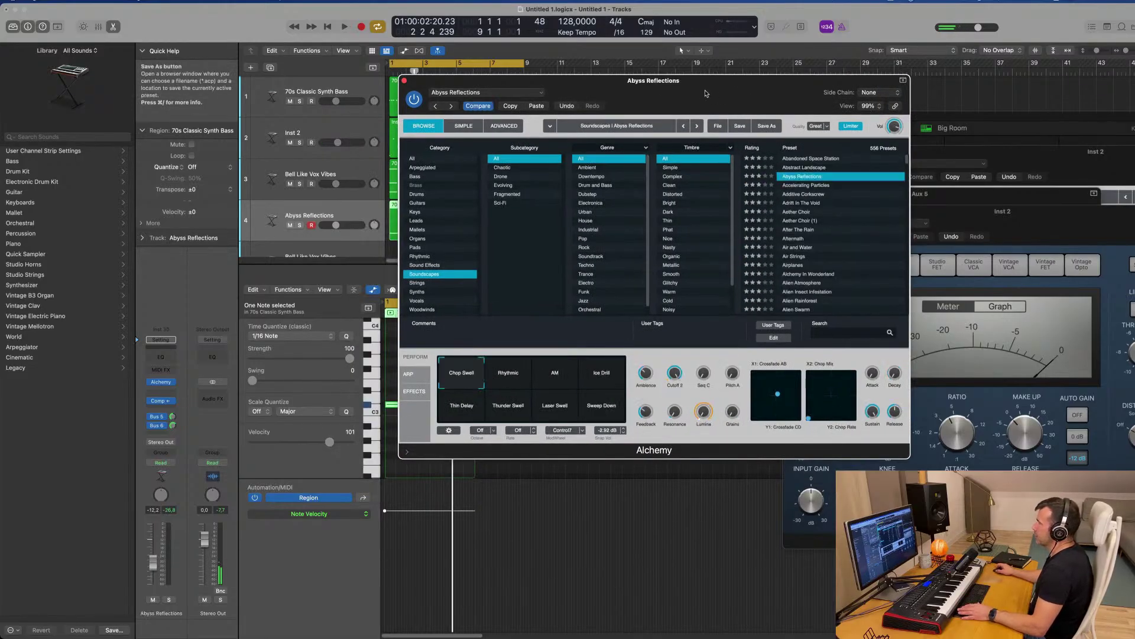
{"action": "left_click_drag", "start_coordinate": [706, 94], "coordinate": [865, 109]}
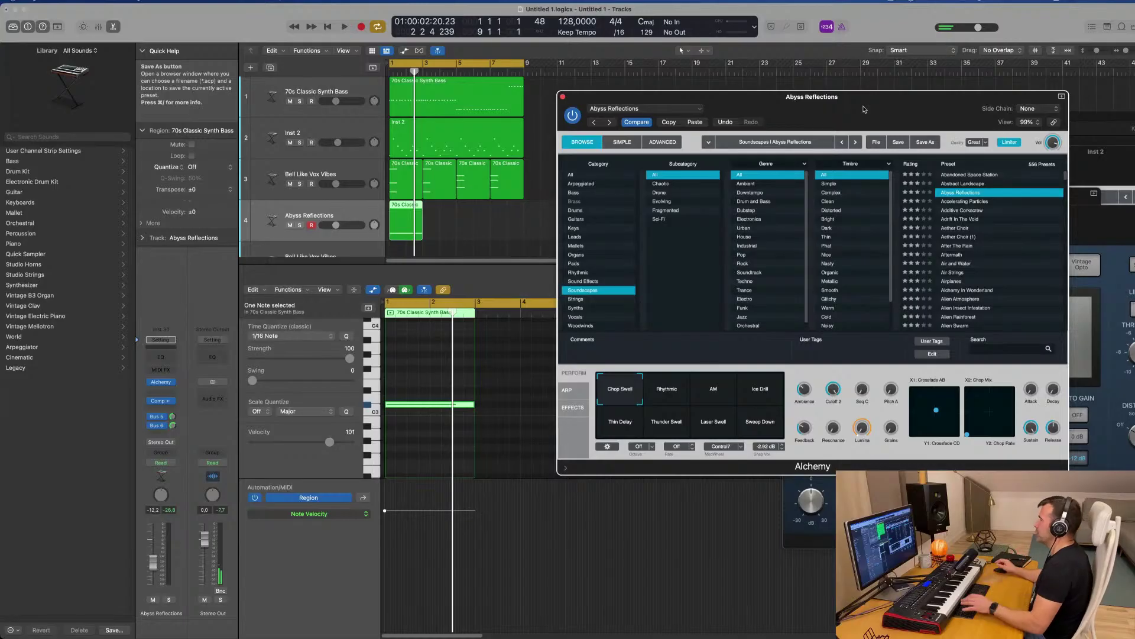
{"action": "left_click_drag", "start_coordinate": [876, 102], "coordinate": [855, 101]}
Set the Abyss Reflections track volume to about -8.2 dB while replaying the start
{"action": "key", "text": "space"}
{"action": "key", "text": "space"}
{"action": "key", "text": "space"}
{"action": "left_click_drag", "start_coordinate": [152, 562], "coordinate": [153, 553]}
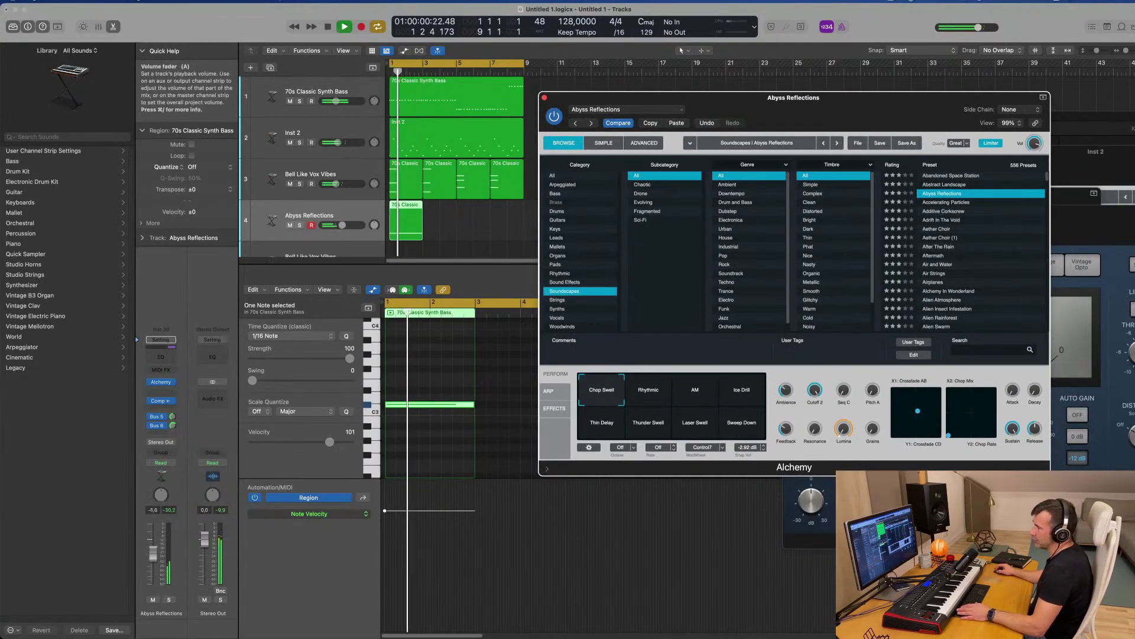
{"action": "left_click_drag", "start_coordinate": [342, 225], "coordinate": [343, 225]}
{"action": "key", "text": "space"}
{"action": "key", "text": "space"}
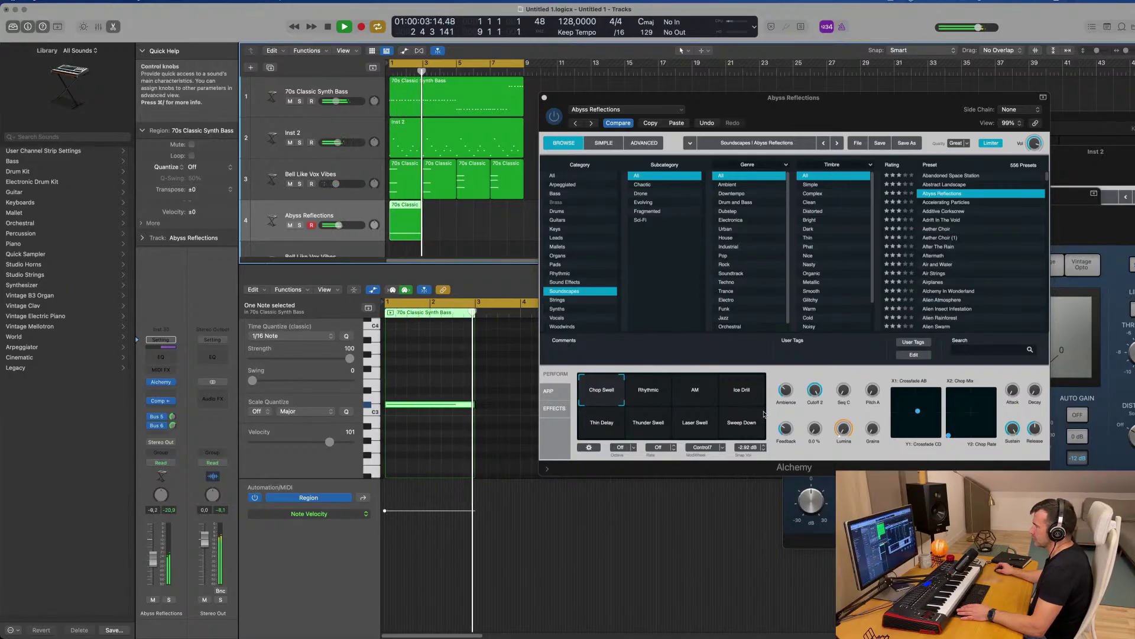
{"action": "key", "text": "space"}
Adjust the Abyss Reflections track's Bus 5 send to about -9.5 dB and its Bus 6 send to about -16.3 dB
{"action": "left_click_drag", "start_coordinate": [172, 425], "coordinate": [170, 418]}
{"action": "key", "text": "space"}
{"action": "key", "text": "space"}
{"action": "left_click", "coordinate": [172, 417]}
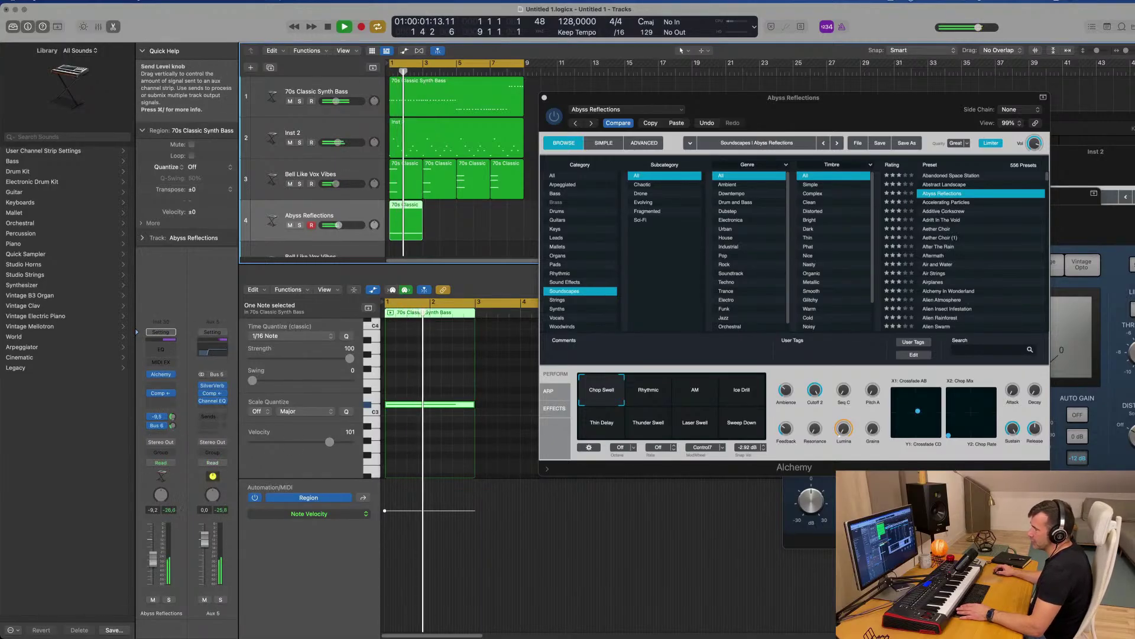
{"action": "left_click", "coordinate": [173, 426]}
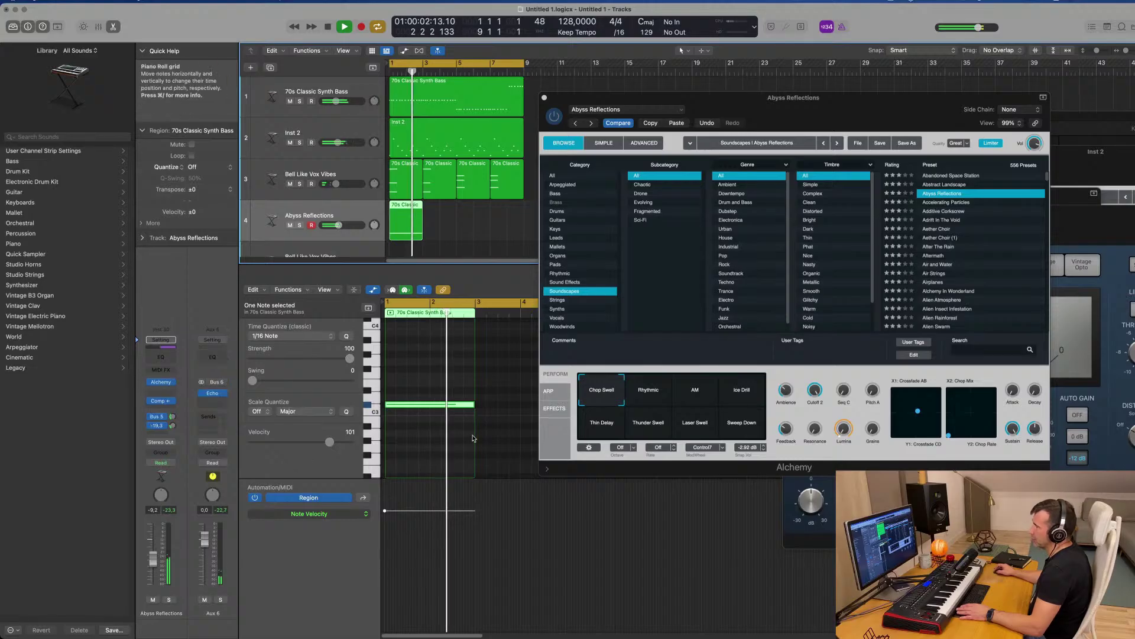
Audition the Rhythmic, AM and Ice Drill snapshots of Abyss Reflections and raise the track volume to about -6.6 dB
{"action": "left_click", "coordinate": [659, 393]}
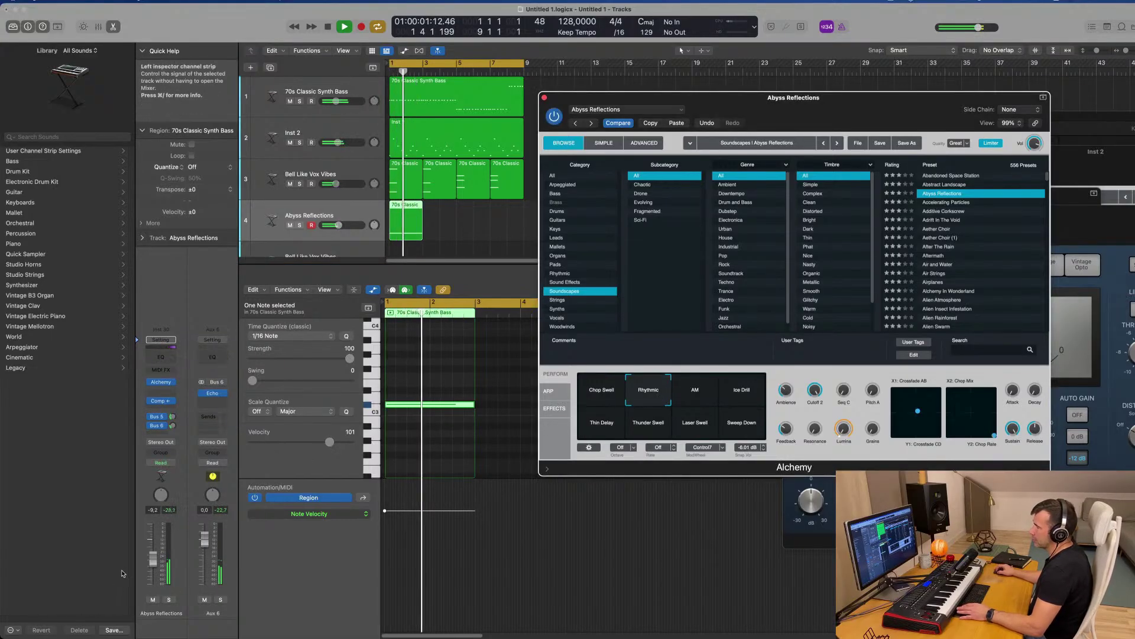
{"action": "left_click_drag", "start_coordinate": [153, 558], "coordinate": [152, 555]}
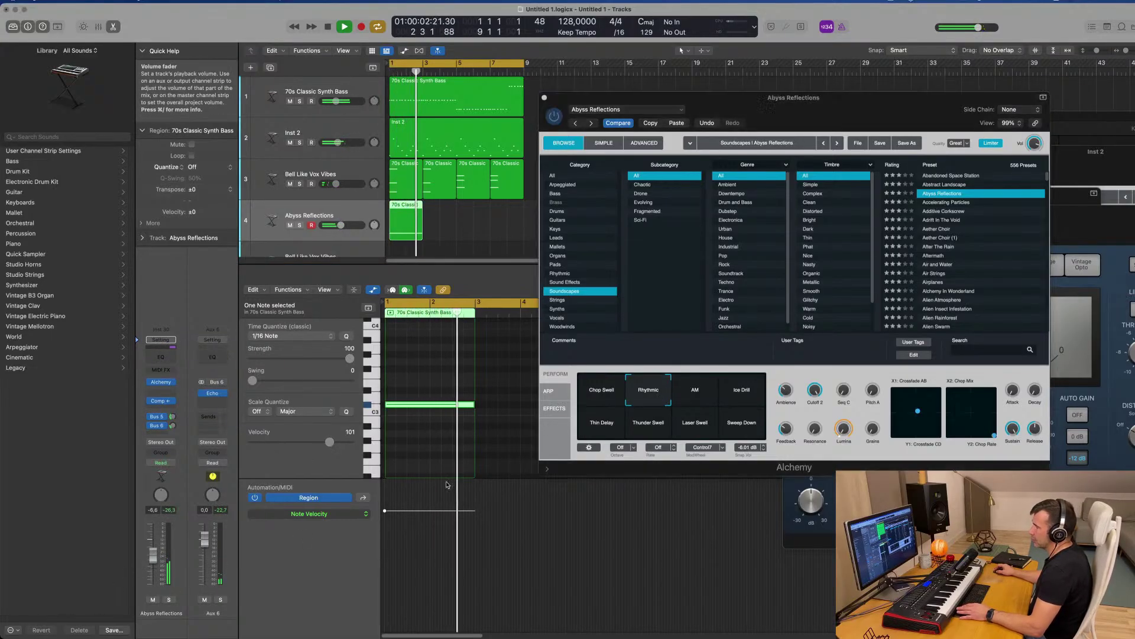
{"action": "left_click", "coordinate": [710, 389]}
{"action": "left_click", "coordinate": [743, 391]}
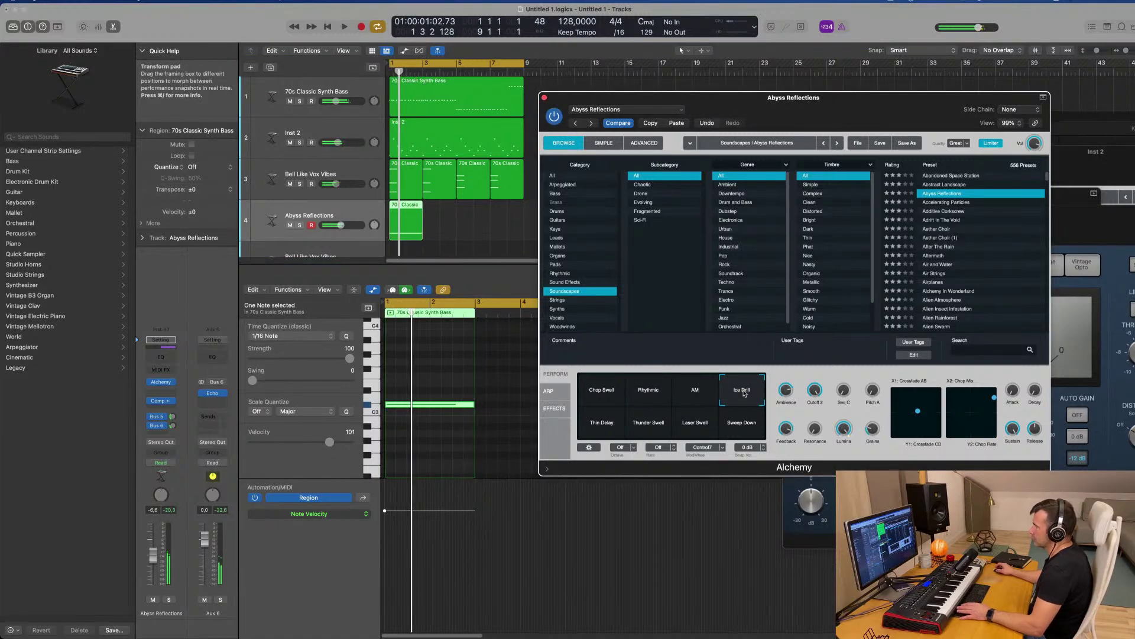
Load the Accelerating Particles soundscape preset and set the track volume to about -10.6 dB during playback
{"action": "left_click", "coordinate": [945, 202]}
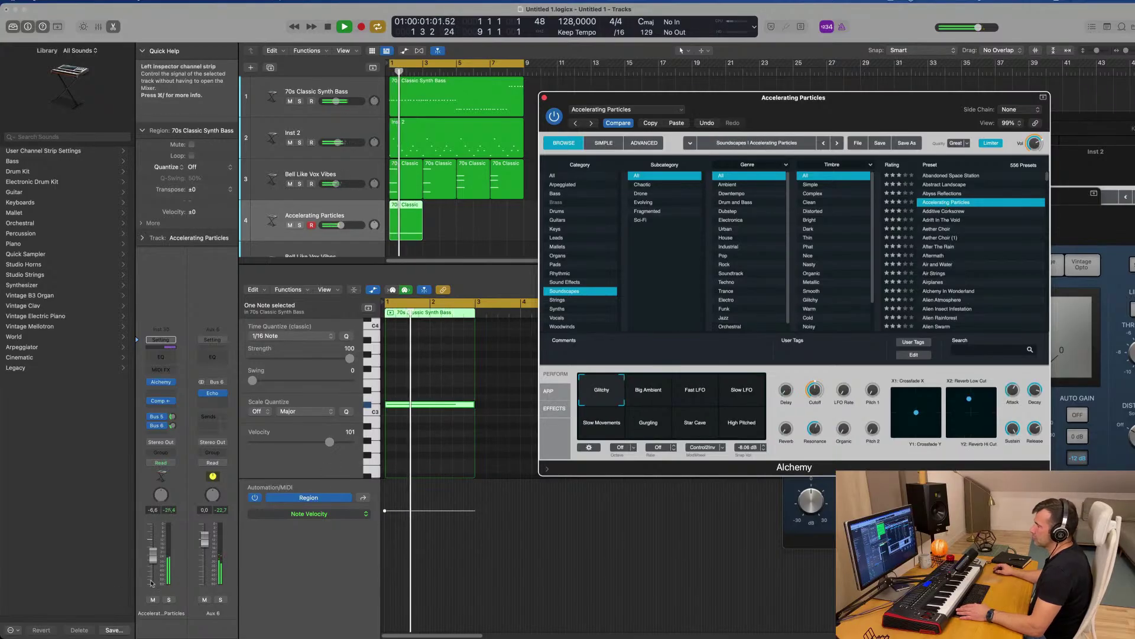
{"action": "left_click_drag", "start_coordinate": [153, 555], "coordinate": [153, 559]}
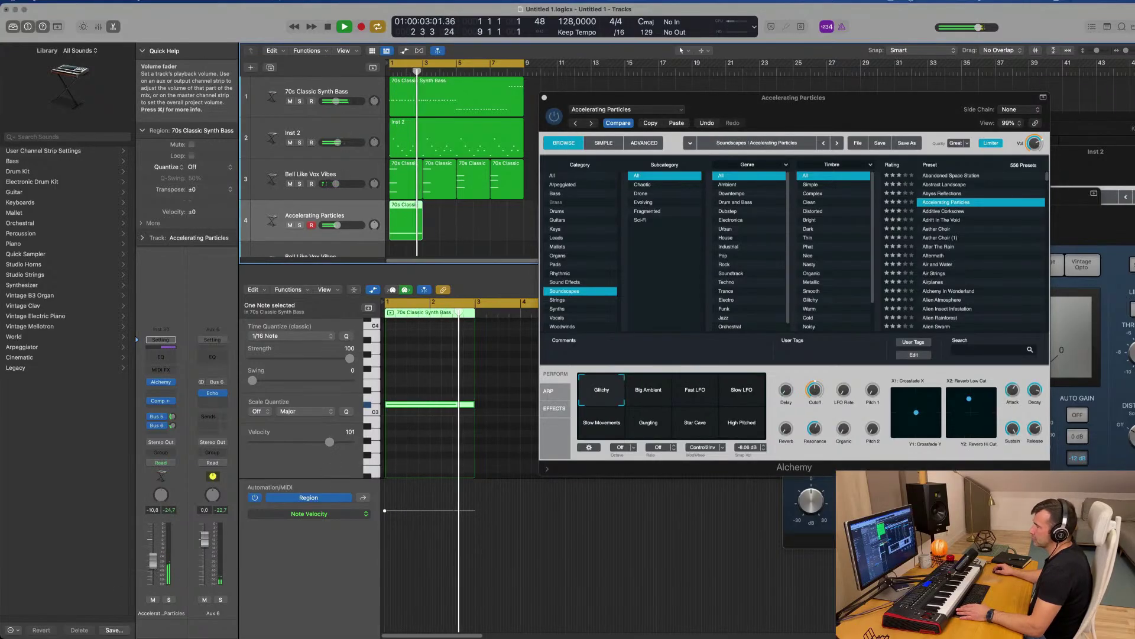
Switch the Accelerating Particles sound to the Big Ambient performance setting and lower its track volume to about -17 dB
{"action": "key", "text": "space"}
{"action": "key", "text": "space"}
{"action": "left_click_drag", "start_coordinate": [727, 99], "coordinate": [1032, 119]}
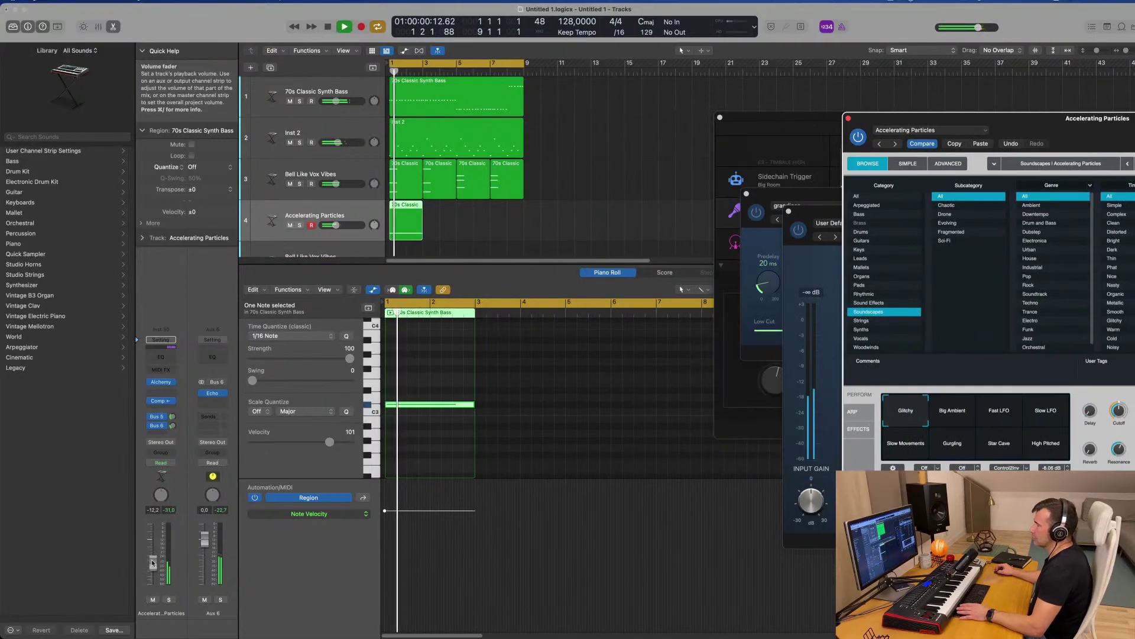
{"action": "left_click_drag", "start_coordinate": [152, 561], "coordinate": [152, 564]}
{"action": "key", "text": "space"}
{"action": "key", "text": "space"}
{"action": "left_click", "coordinate": [970, 412]}
{"action": "key", "text": "space"}
{"action": "key", "text": "space"}
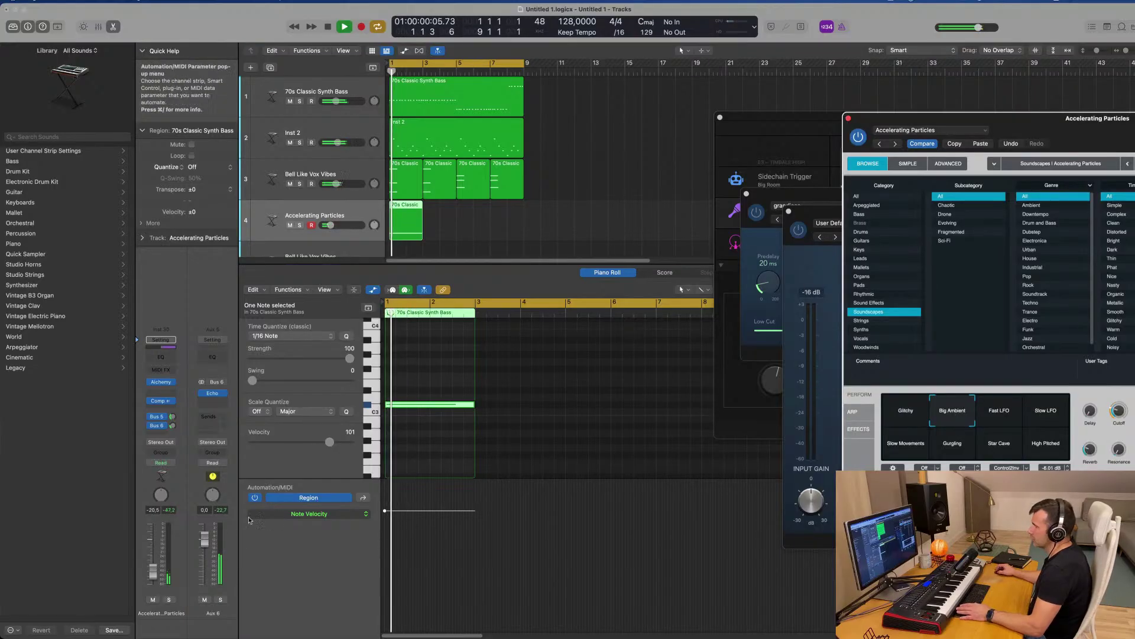
{"action": "left_click_drag", "start_coordinate": [153, 564], "coordinate": [152, 567]}
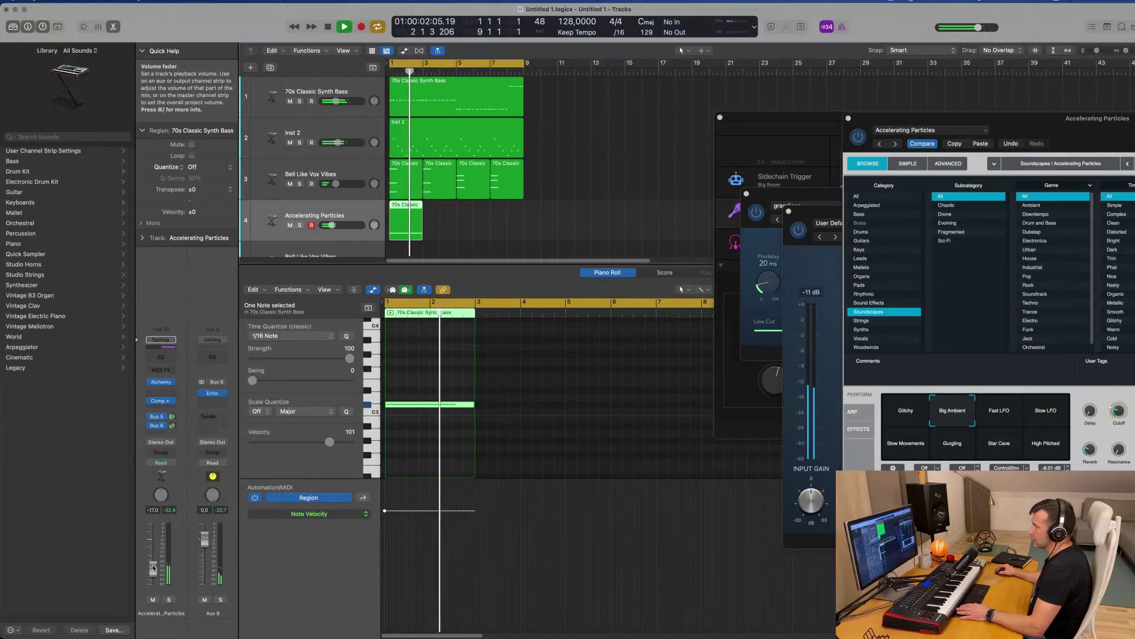
Repeat the Accelerating Particles region three times to fill bars 1 to 8
{"action": "left_click_drag", "start_coordinate": [1084, 112], "coordinate": [1080, 72]}
{"action": "left_click", "coordinate": [946, 88]}
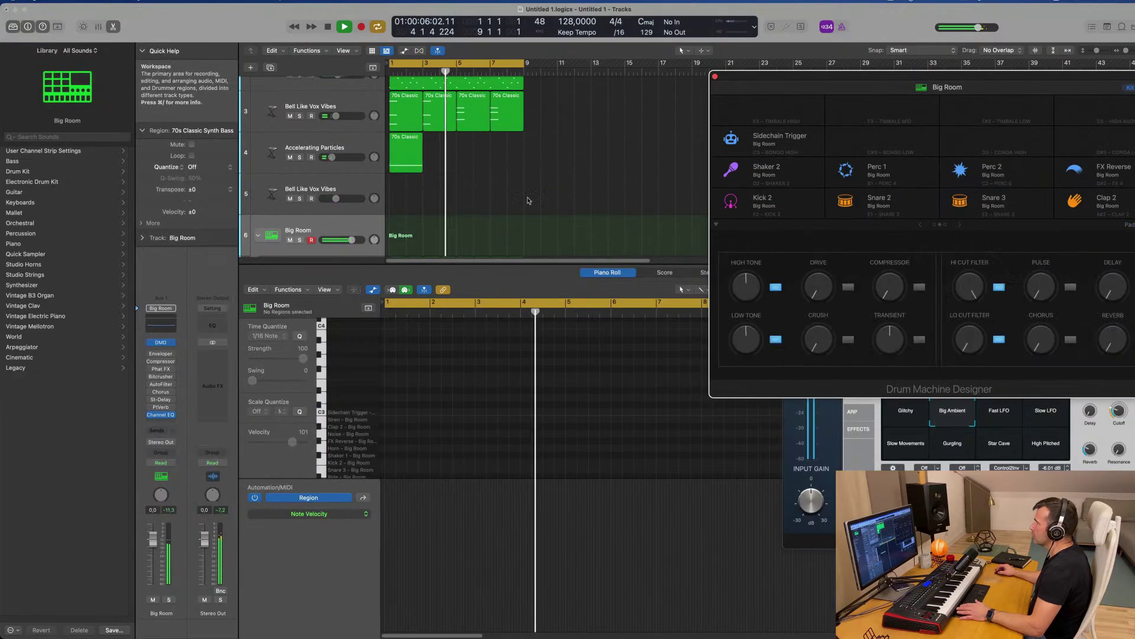
{"action": "left_click", "coordinate": [374, 169]}
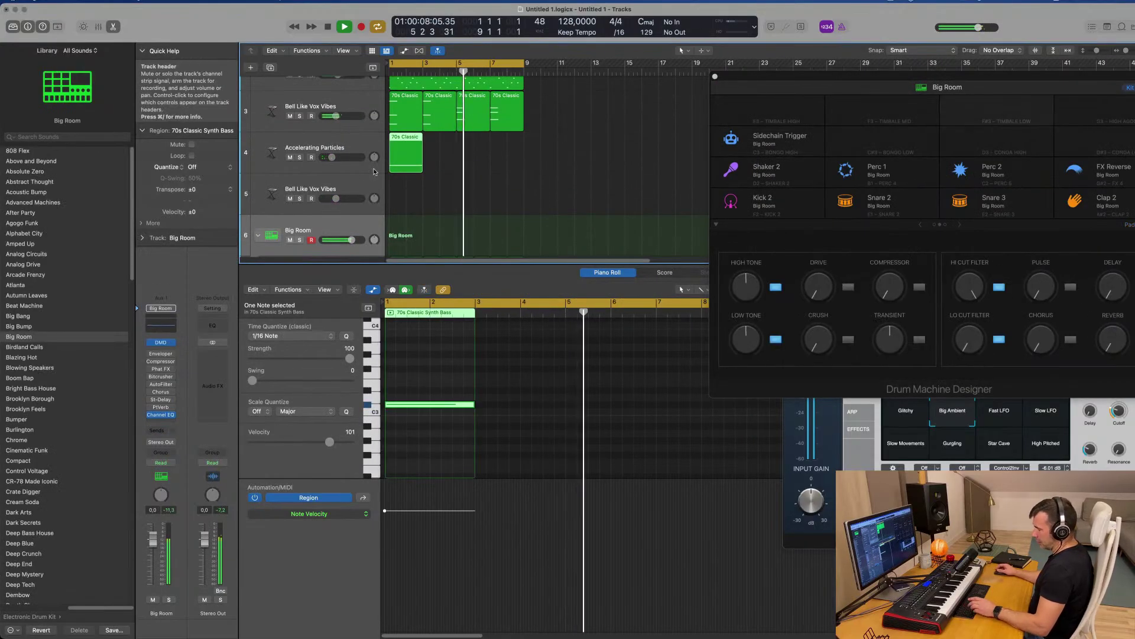
{"action": "key", "text": "super+r"}
{"action": "key", "text": "super+r"}
{"action": "key", "text": "super+r"}
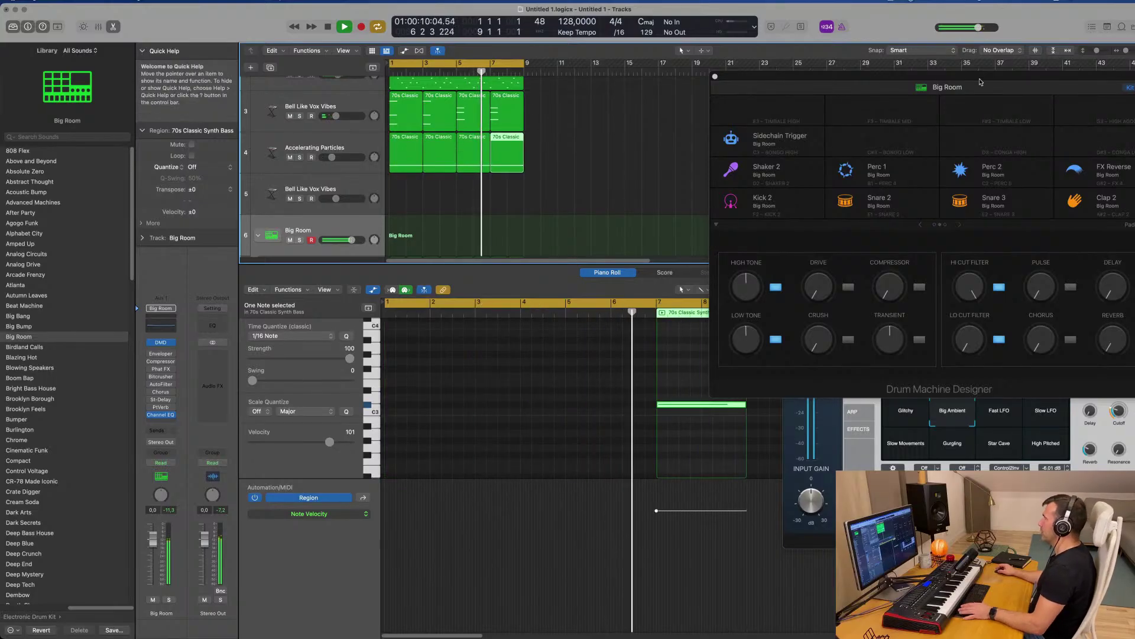
Reposition the Drum Machine Designer and Alchemy windows so they no longer cover the arrangement
{"action": "left_click_drag", "start_coordinate": [980, 78], "coordinate": [793, 226]}
{"action": "left_click_drag", "start_coordinate": [1010, 120], "coordinate": [855, 160]}
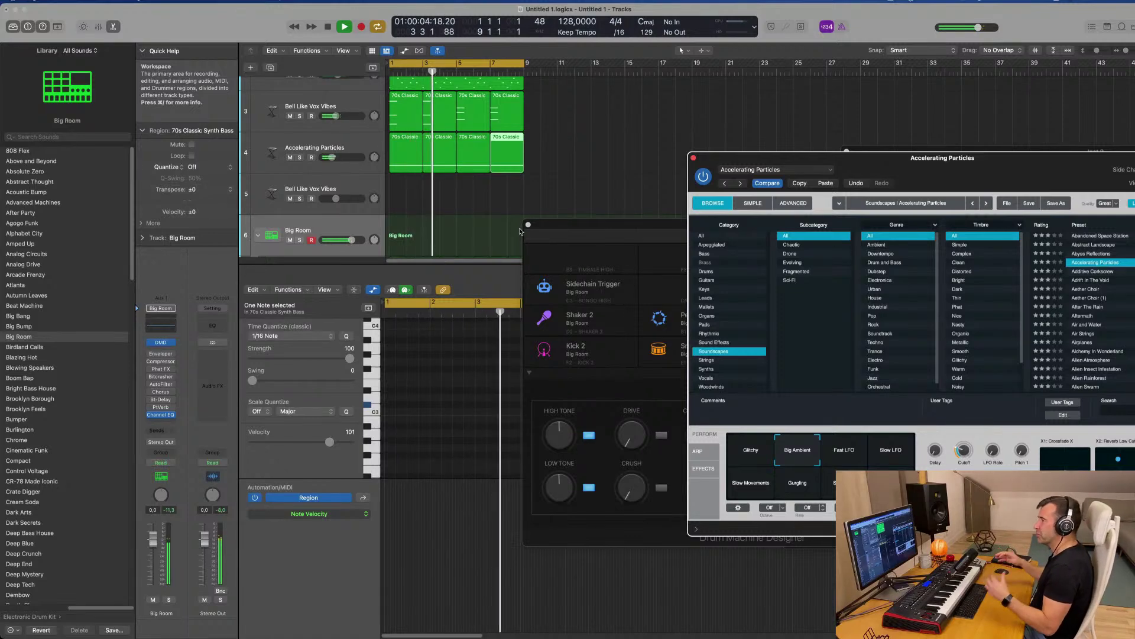
{"action": "left_click_drag", "start_coordinate": [835, 158], "coordinate": [734, 279]}
{"action": "left_click_drag", "start_coordinate": [738, 229], "coordinate": [866, 102]}
{"action": "left_click_drag", "start_coordinate": [631, 281], "coordinate": [668, 150]}
{"action": "left_click_drag", "start_coordinate": [838, 102], "coordinate": [846, 76]}
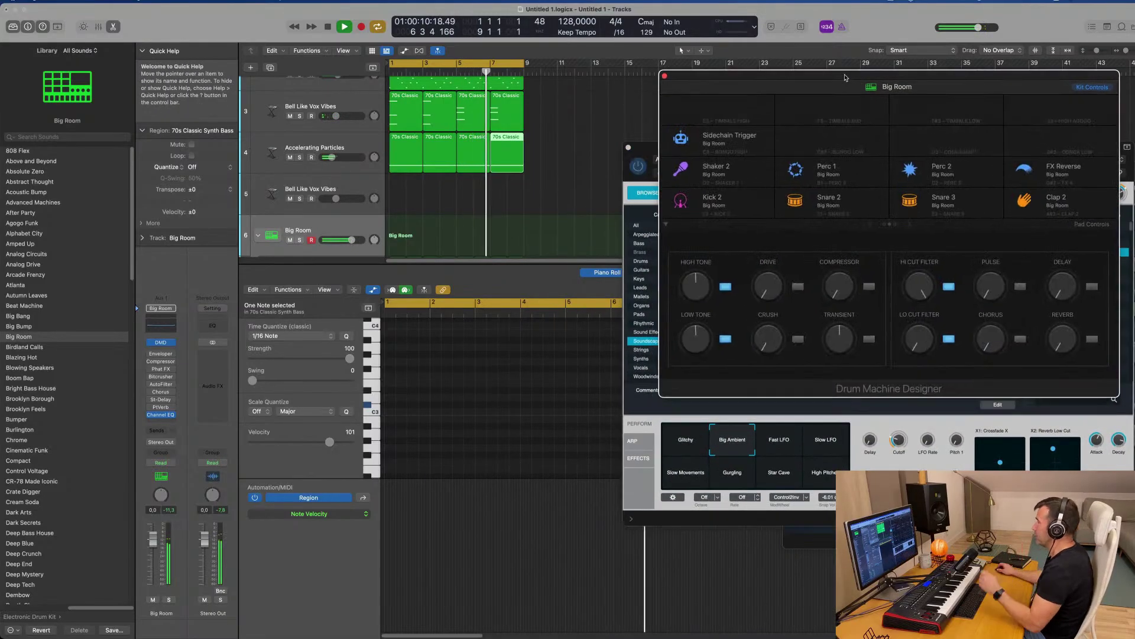
{"action": "left_click_drag", "start_coordinate": [655, 155], "coordinate": [576, 168]}
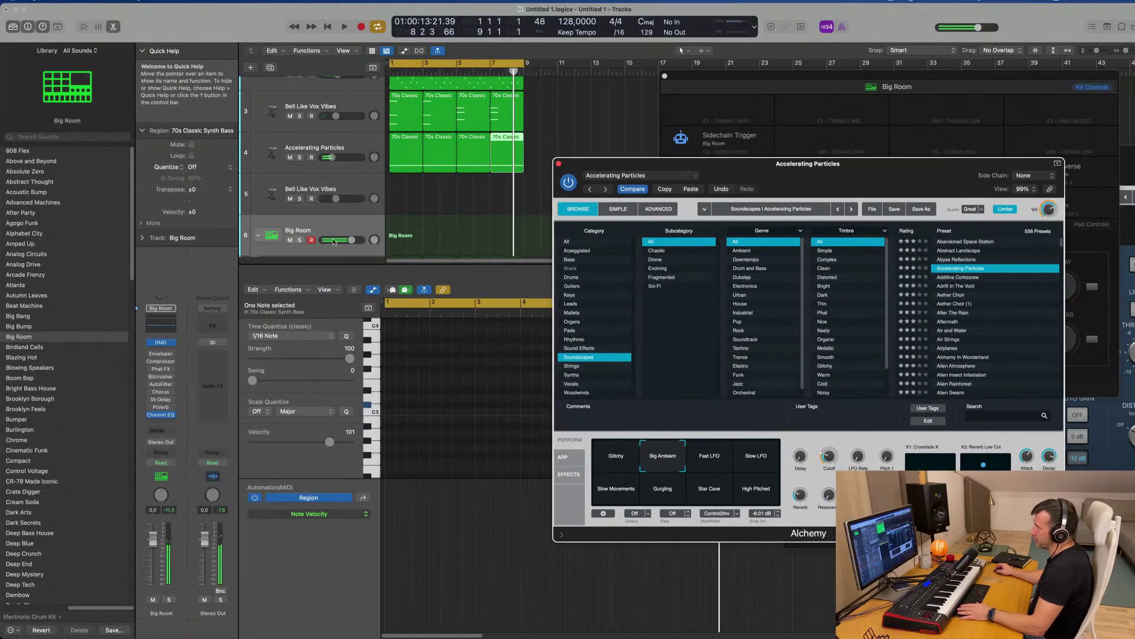
Lower the Accelerating Particles track volume to about -18 dB and close the Alchemy and Drum Machine Designer windows
{"action": "left_click", "coordinate": [363, 147]}
{"action": "key", "text": "space"}
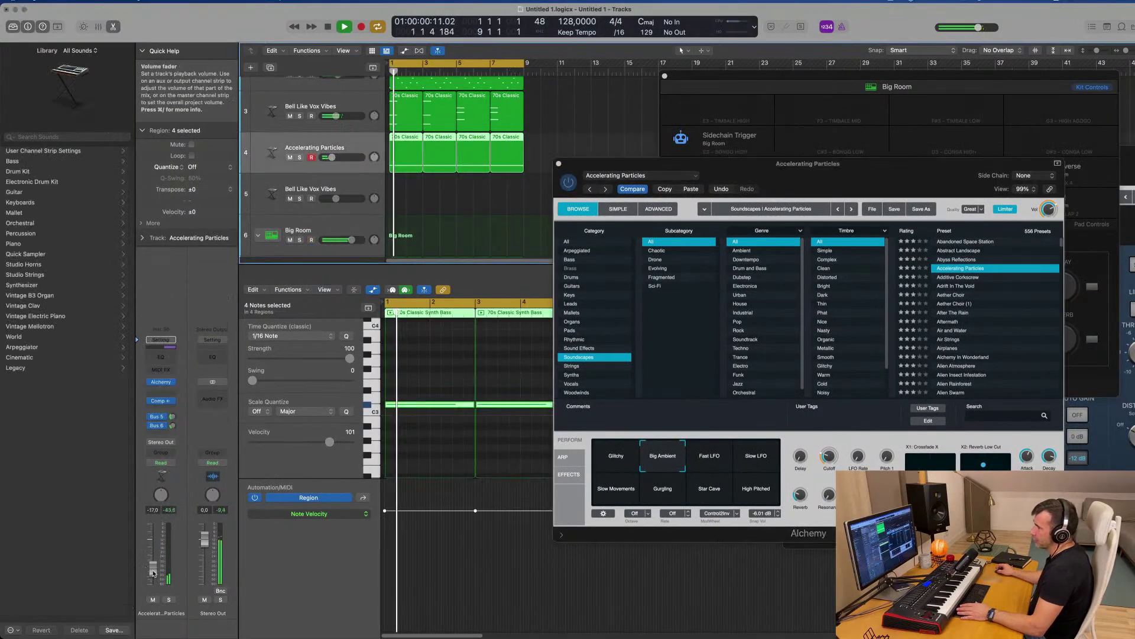
{"action": "left_click_drag", "start_coordinate": [870, 180], "coordinate": [763, 248]}
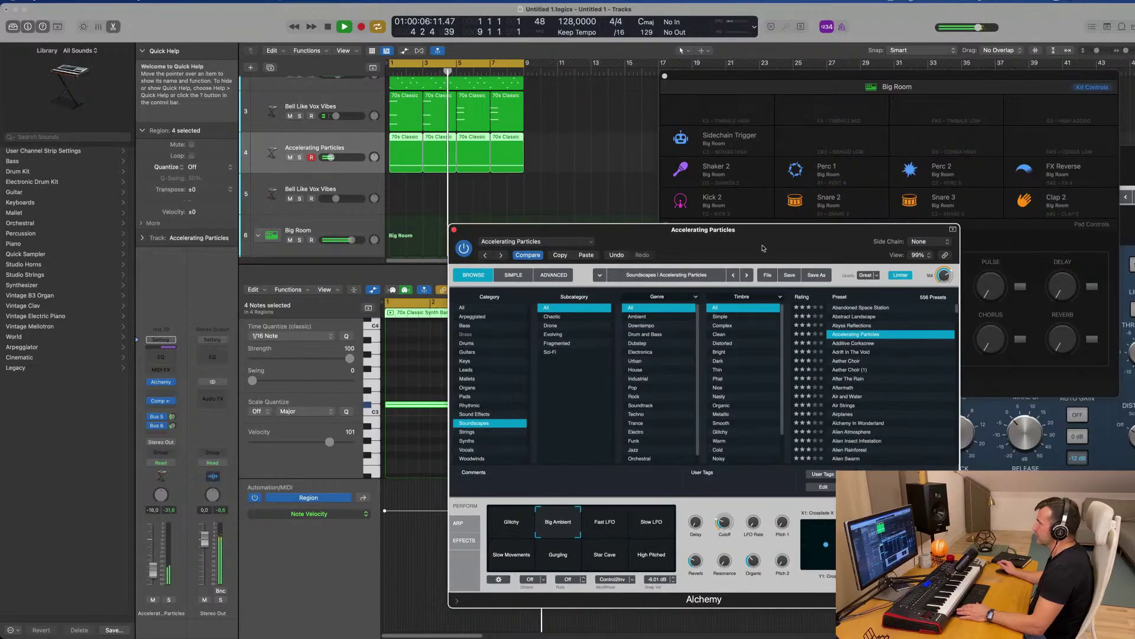
{"action": "left_click", "coordinate": [454, 231]}
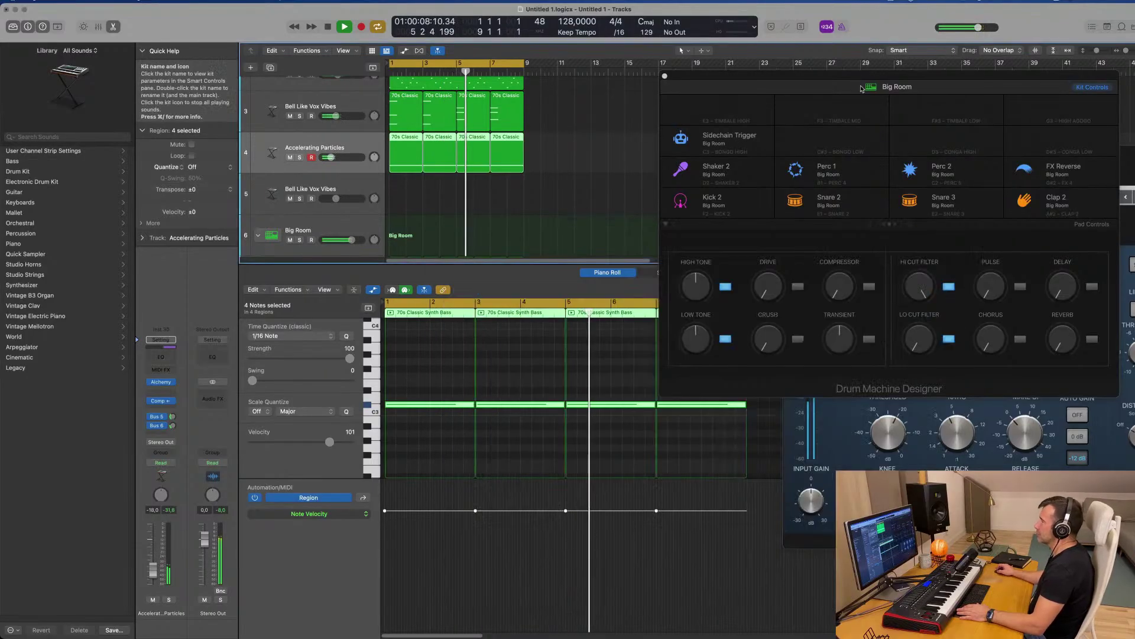
{"action": "left_click_drag", "start_coordinate": [666, 79], "coordinate": [514, 147]}
{"action": "left_click", "coordinate": [513, 148]}
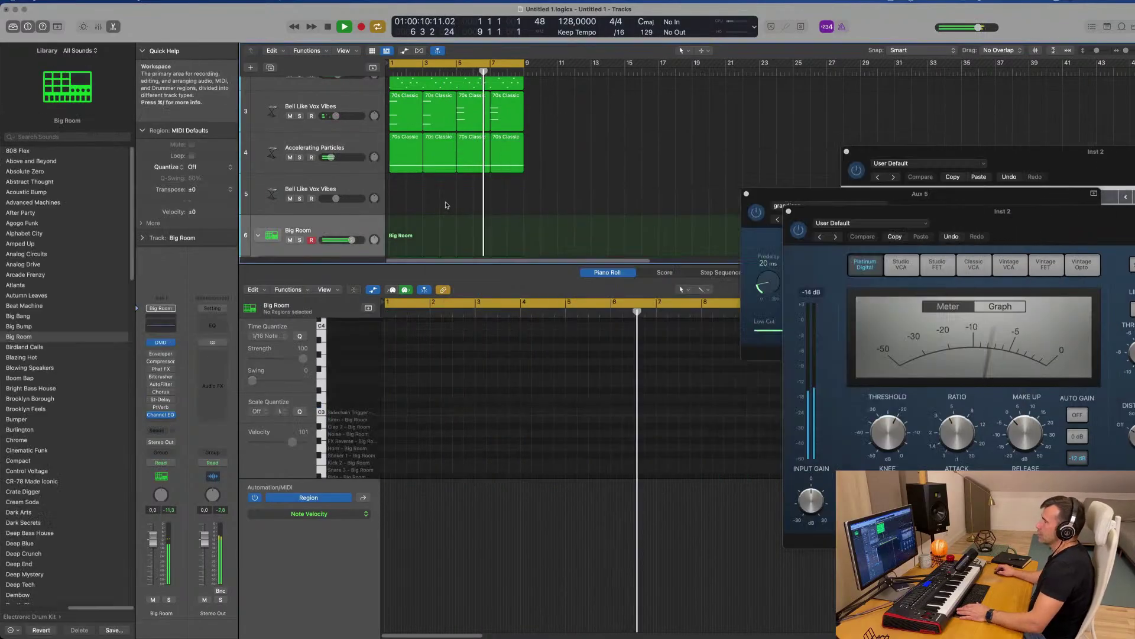
Expand the Big Room drum stack, copy the first Shaker 2 region to the Scoop track, and move its four notes to a lower pitch
{"action": "left_click", "coordinate": [258, 236]}
{"action": "scroll", "coordinate": [455, 185], "scroll_direction": "down", "scroll_amount": 3}
{"action": "scroll", "coordinate": [415, 150], "scroll_direction": "down", "scroll_amount": 5}
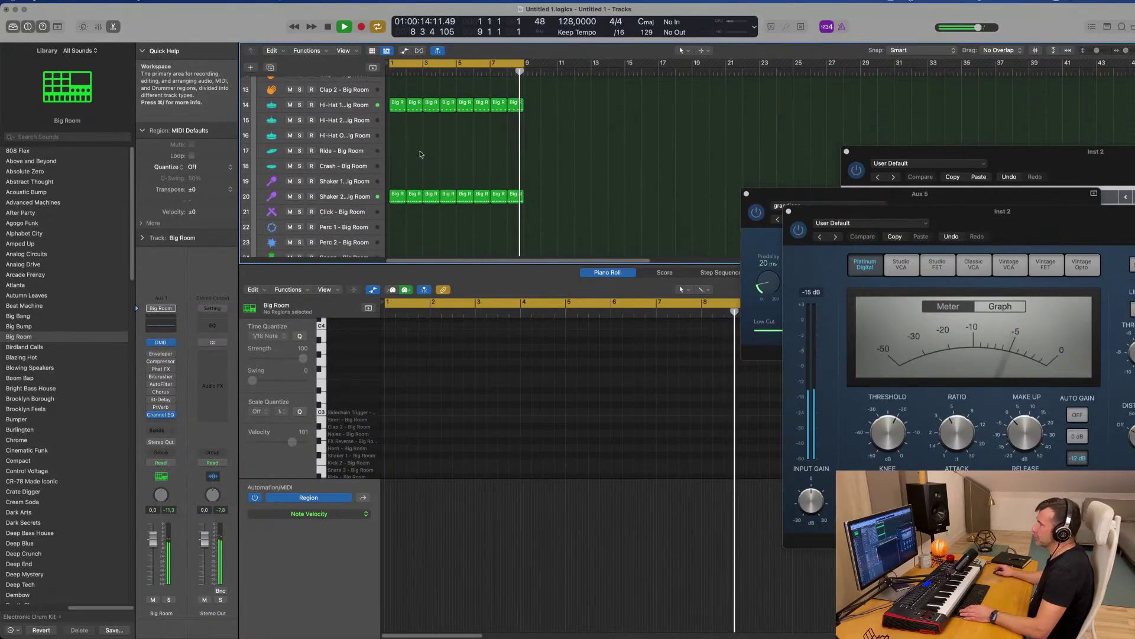
{"action": "scroll", "coordinate": [422, 142], "scroll_direction": "down", "scroll_amount": 5}
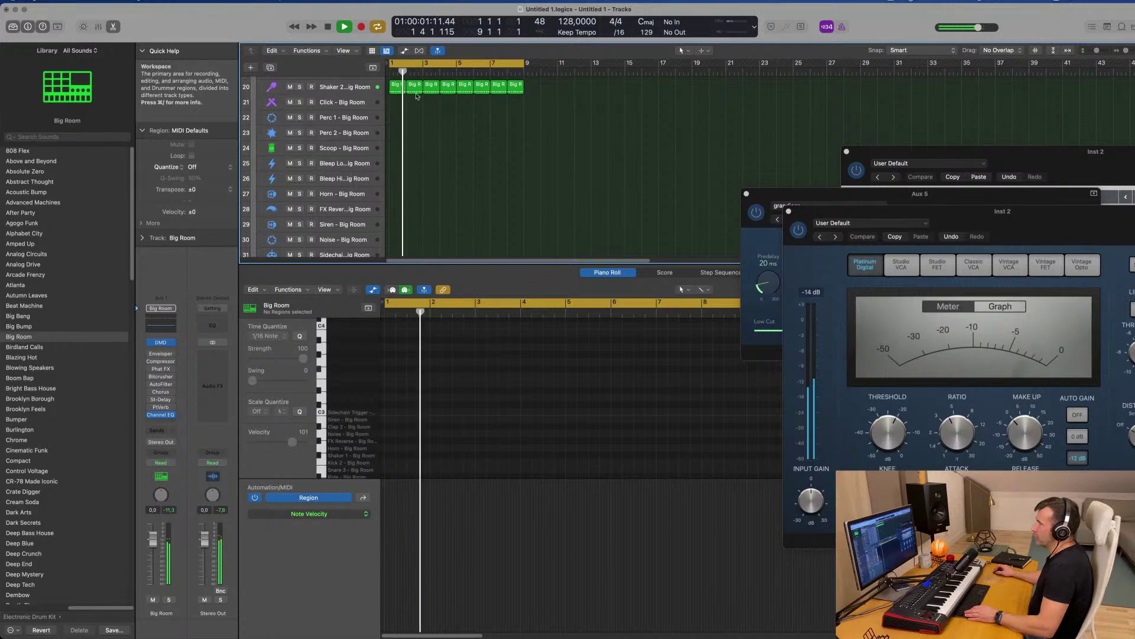
{"action": "left_click_drag", "start_coordinate": [396, 85], "coordinate": [397, 135]}
{"action": "key", "text": "space"}
{"action": "left_click_drag", "start_coordinate": [394, 353], "coordinate": [389, 388]}
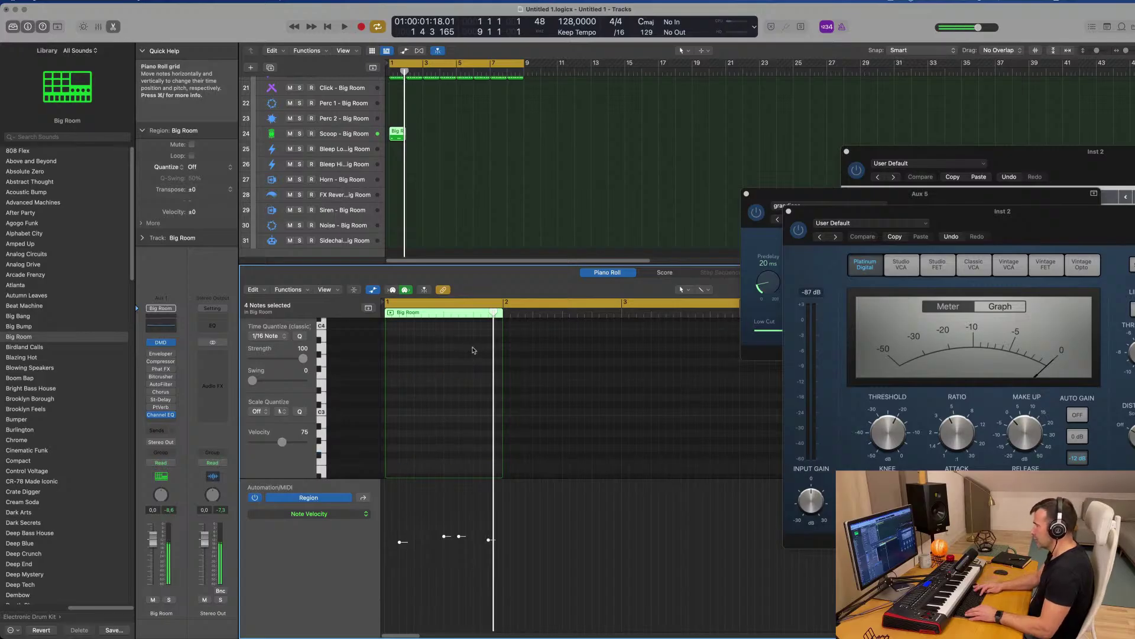
{"action": "key", "text": "space"}
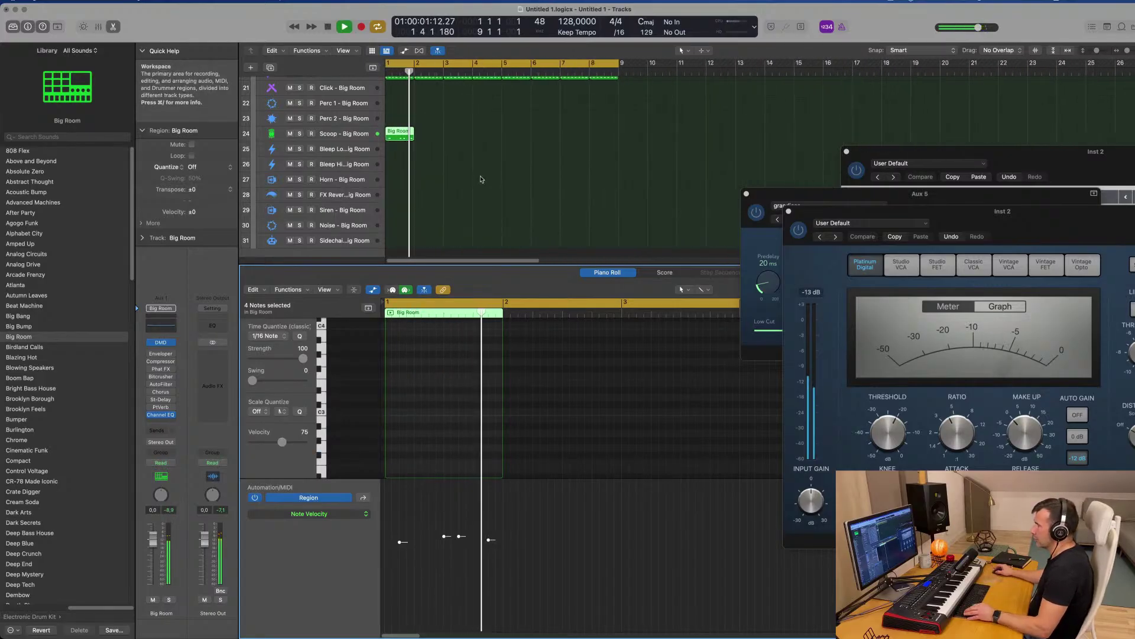
Lower the Scoop track's volume to about -3.6 dB during playback from bar 1
{"action": "key", "text": "space"}
{"action": "left_click", "coordinate": [345, 135]}
{"action": "key", "text": "space"}
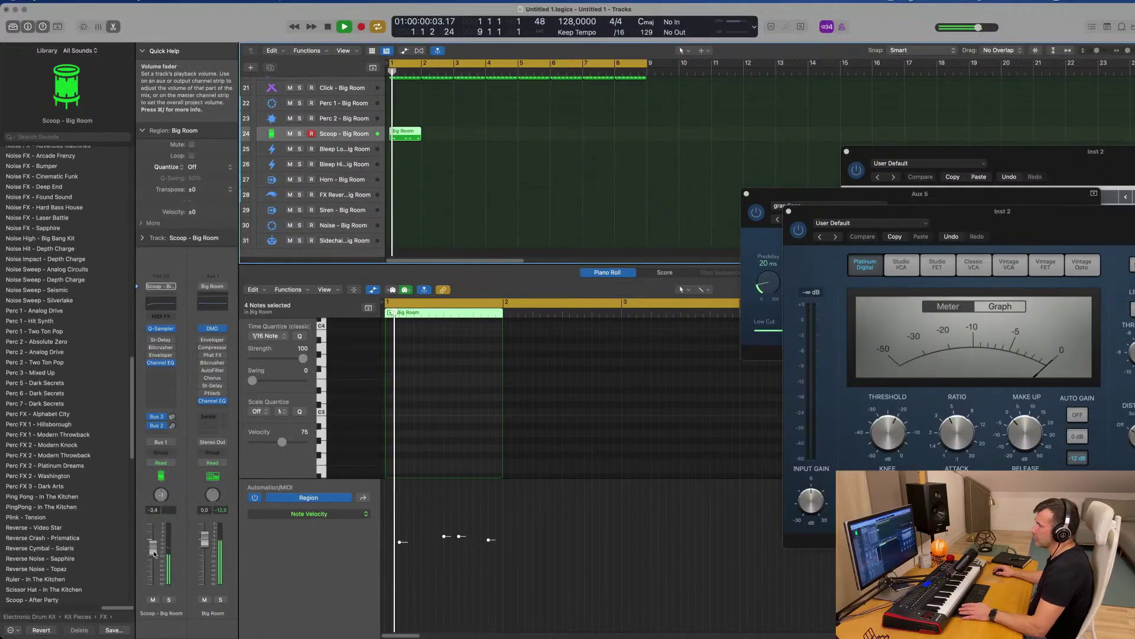
{"action": "left_click_drag", "start_coordinate": [151, 556], "coordinate": [152, 558]}
{"action": "left_click", "coordinate": [390, 71]}
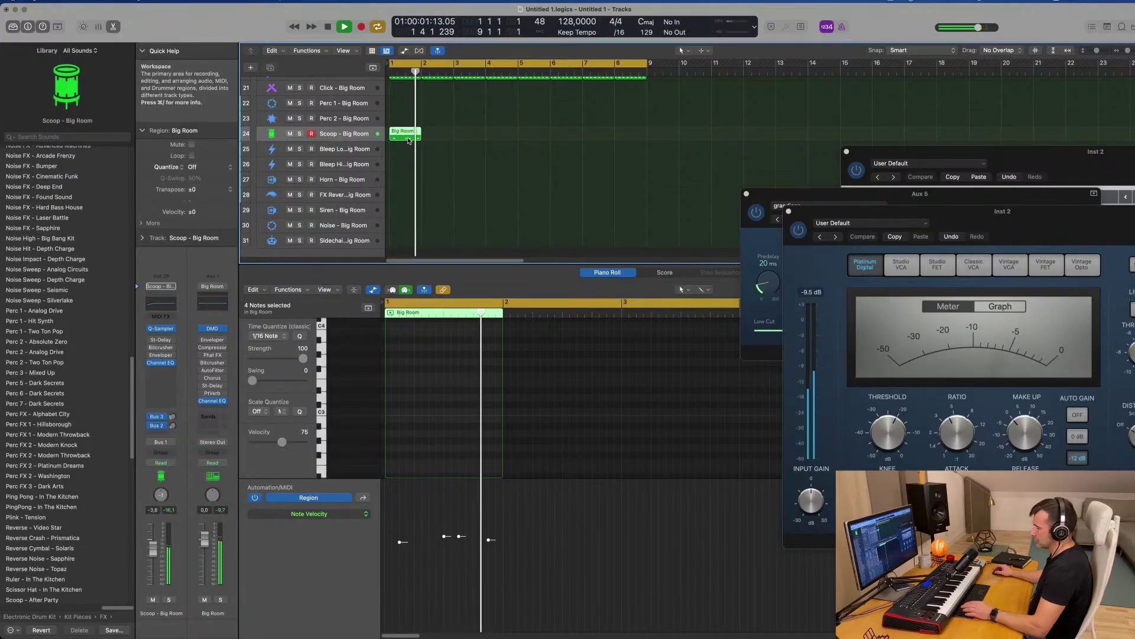
Repeat the one-bar Scoop region to fill bars 1 to 8, undoing the extra repeat
{"action": "key", "text": "super+r"}
{"action": "key", "text": "super+r"}
{"action": "key", "text": "super+r"}
{"action": "key", "text": "super+r"}
{"action": "key", "text": "super+r"}
{"action": "key", "text": "super+r"}
{"action": "key", "text": "super+r"}
{"action": "key", "text": "super+r"}
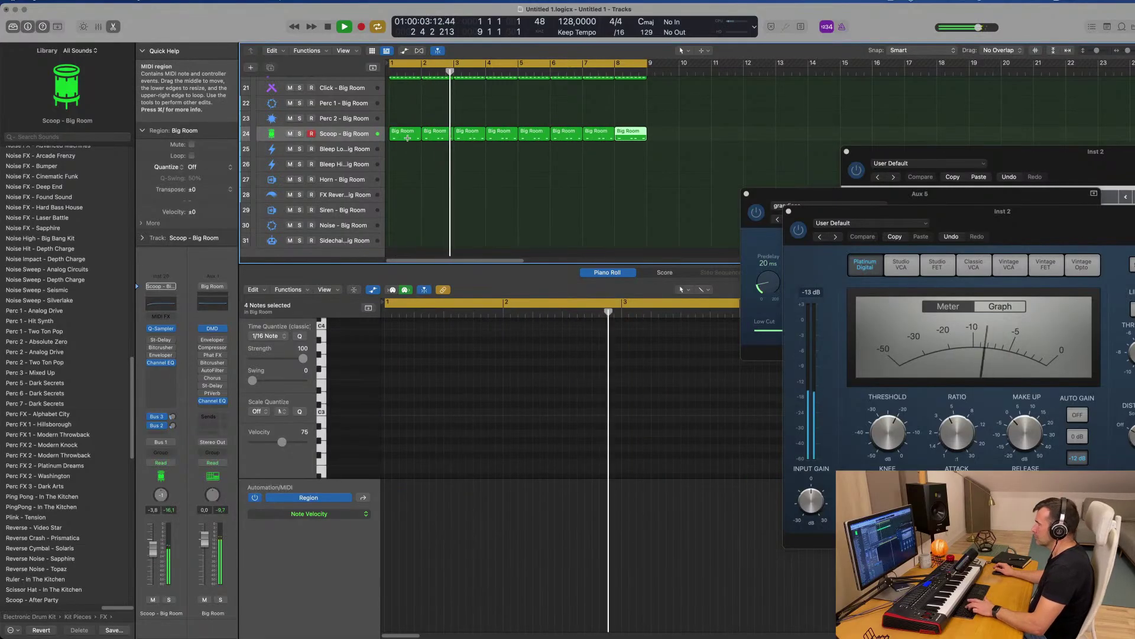
{"action": "key", "text": "super+z"}
Replay the loop from the start and reduce the Scoop track's volume to about -5.4 dB
{"action": "left_click", "coordinate": [344, 133]}
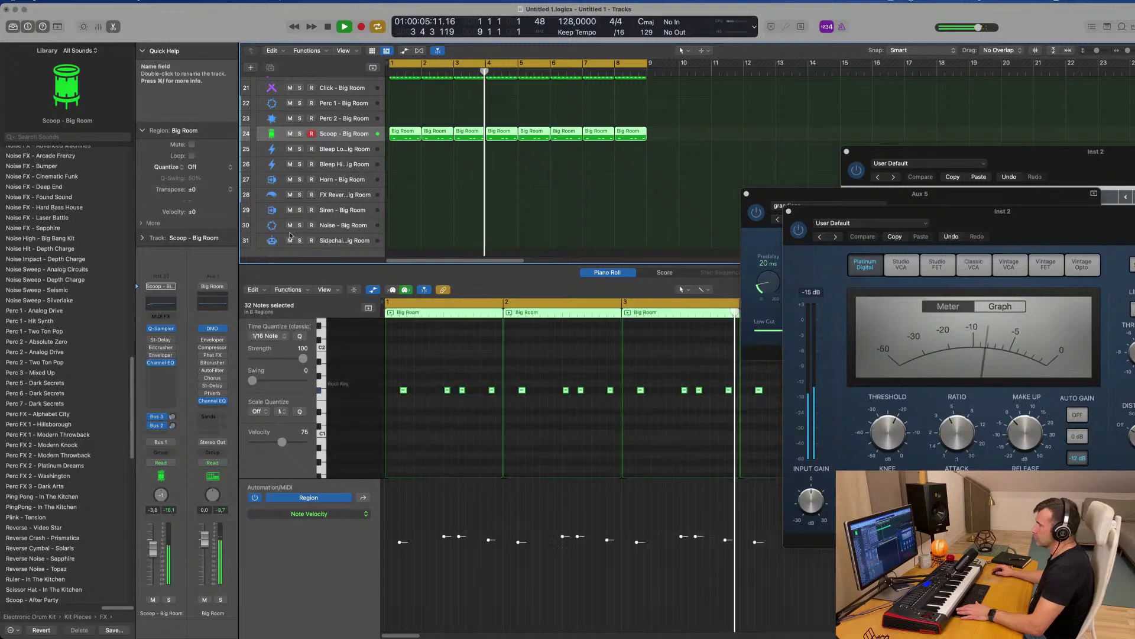
{"action": "key", "text": "Return"}
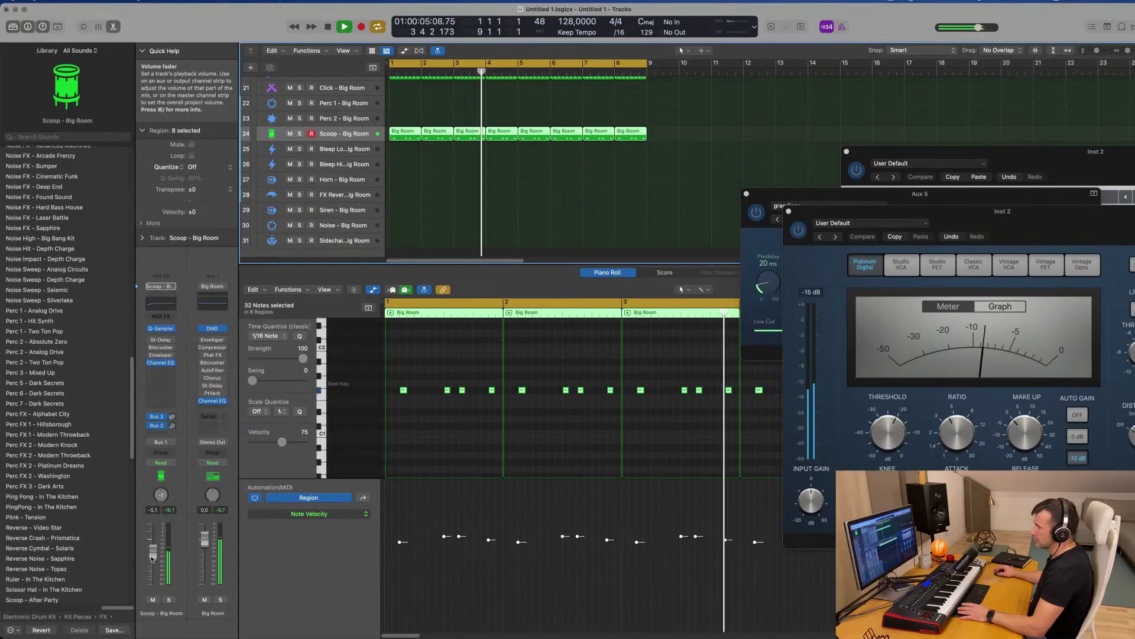
{"action": "left_click", "coordinate": [429, 189]}
Copy the first Hi-Hat 1 region to the Ride track and lower its four notes to just above C3
{"action": "scroll", "coordinate": [431, 167], "scroll_direction": "up", "scroll_amount": 3}
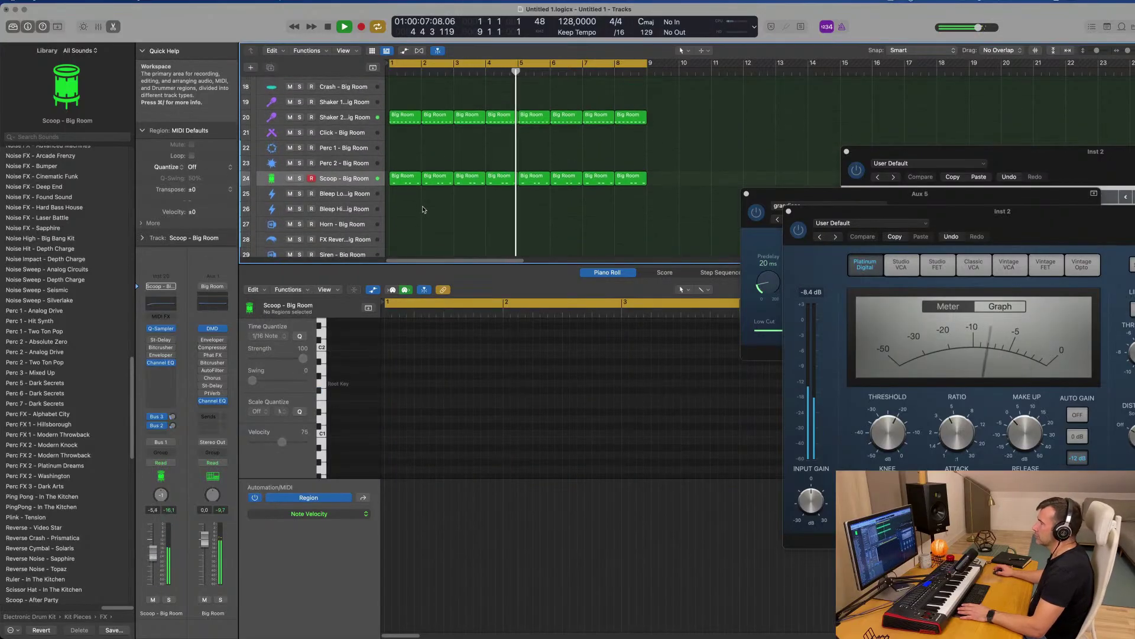
{"action": "scroll", "coordinate": [433, 168], "scroll_direction": "up", "scroll_amount": 5}
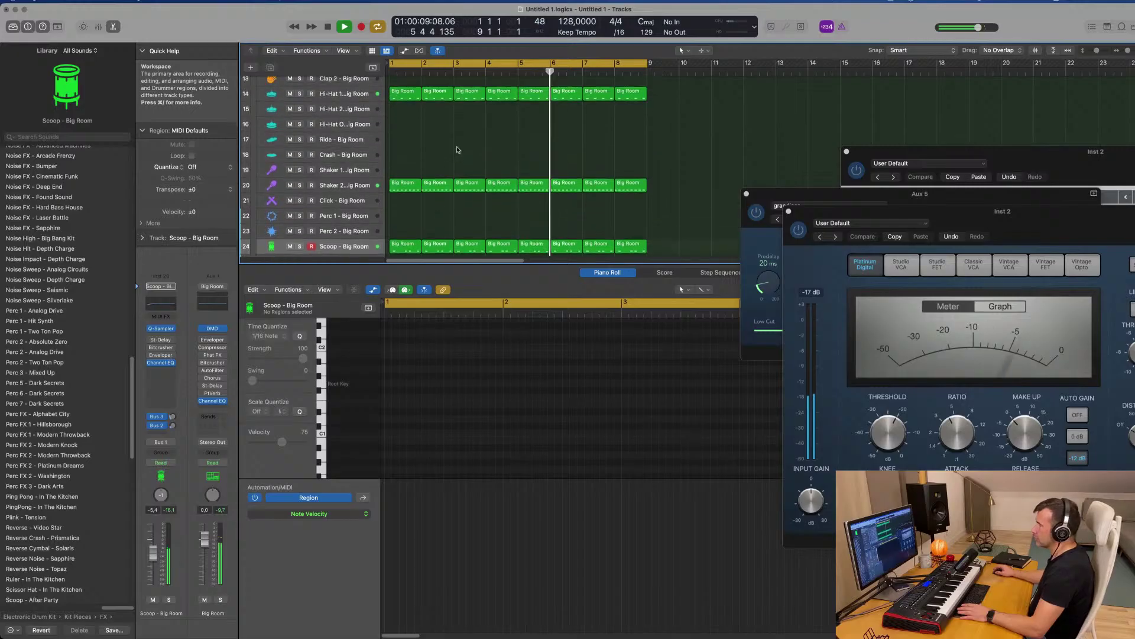
{"action": "left_click", "coordinate": [400, 138]}
{"action": "left_click_drag", "start_coordinate": [403, 140], "coordinate": [399, 178]}
{"action": "key", "text": "z"}
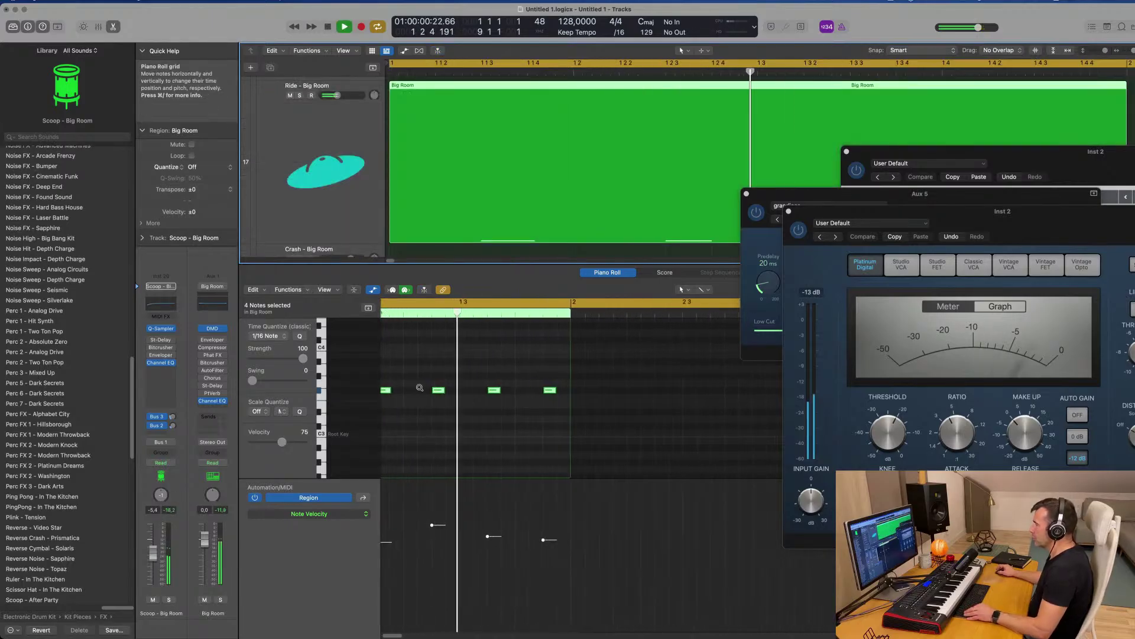
{"action": "key", "text": "space"}
{"action": "left_click_drag", "start_coordinate": [406, 380], "coordinate": [544, 404]}
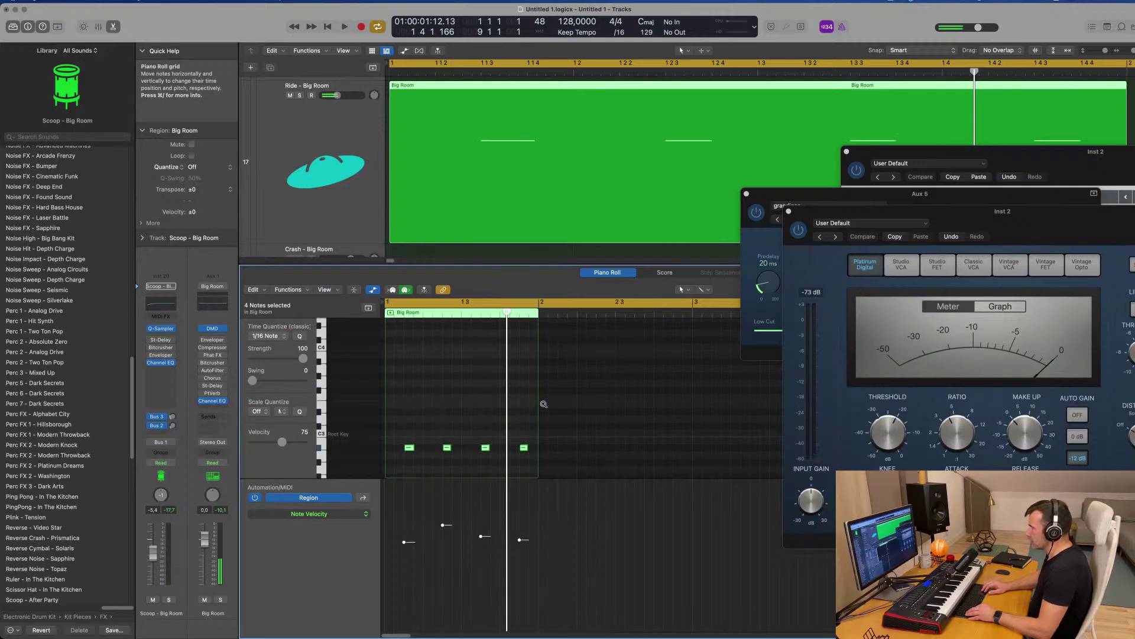
{"action": "key", "text": "space"}
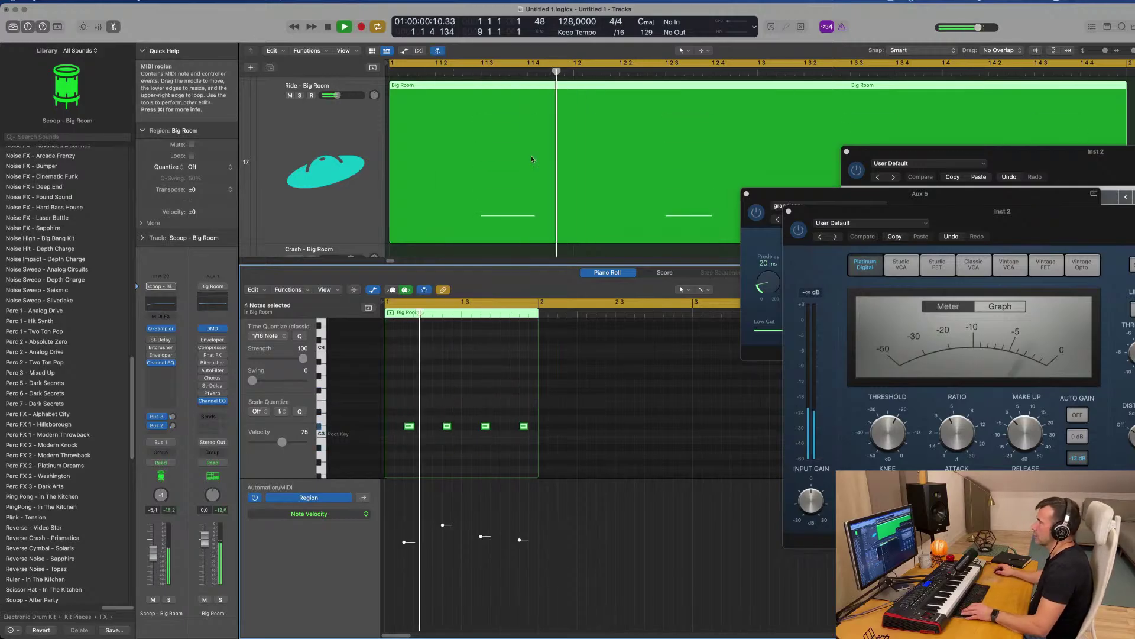
Shift all four Ride notes earlier so the first one starts at the beginning of bar 1
{"action": "left_click", "coordinate": [512, 194], "text": "ctrl+alt"}
{"action": "scroll", "coordinate": [513, 196], "scroll_direction": "down", "scroll_amount": 3}
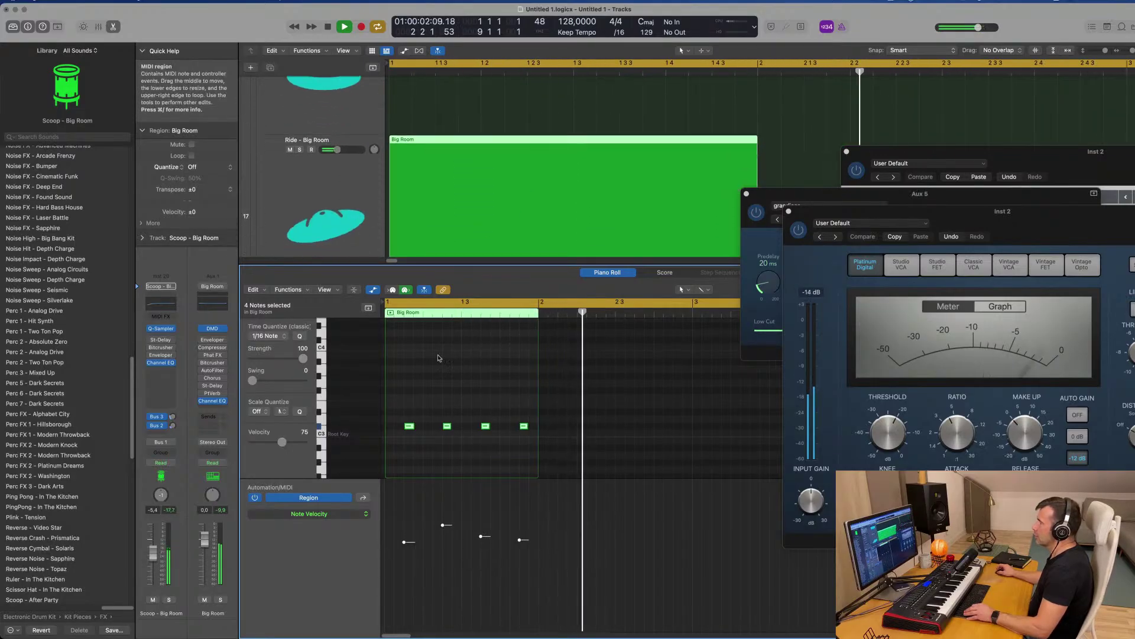
{"action": "key", "text": "space"}
{"action": "left_click_drag", "start_coordinate": [400, 411], "coordinate": [566, 470]}
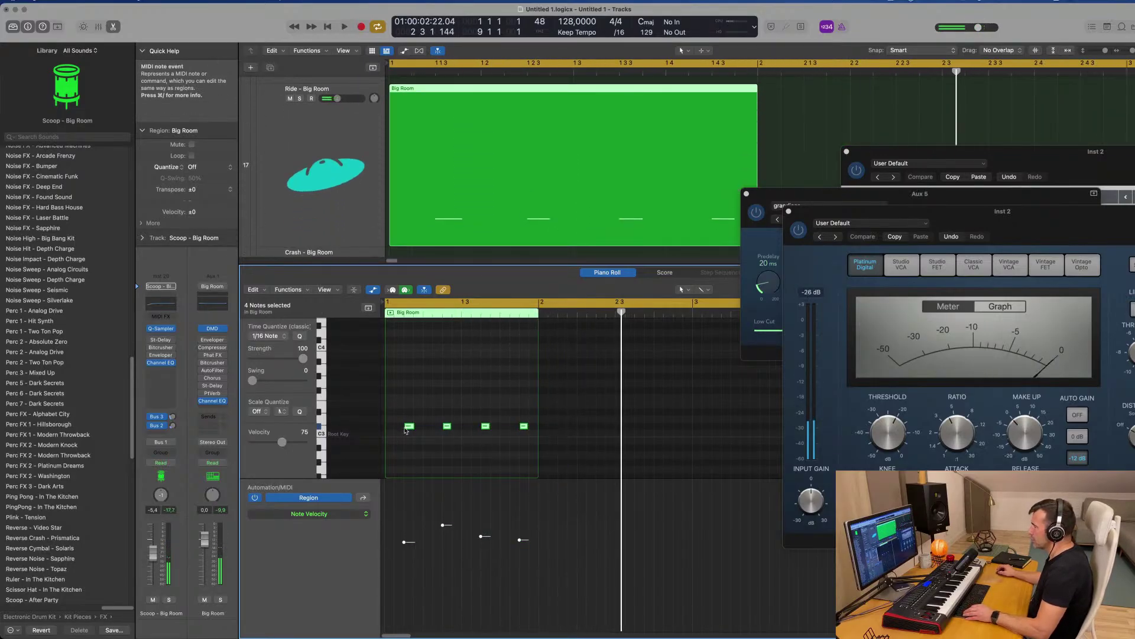
{"action": "left_click_drag", "start_coordinate": [408, 430], "coordinate": [388, 430]}
{"action": "key", "text": "space"}
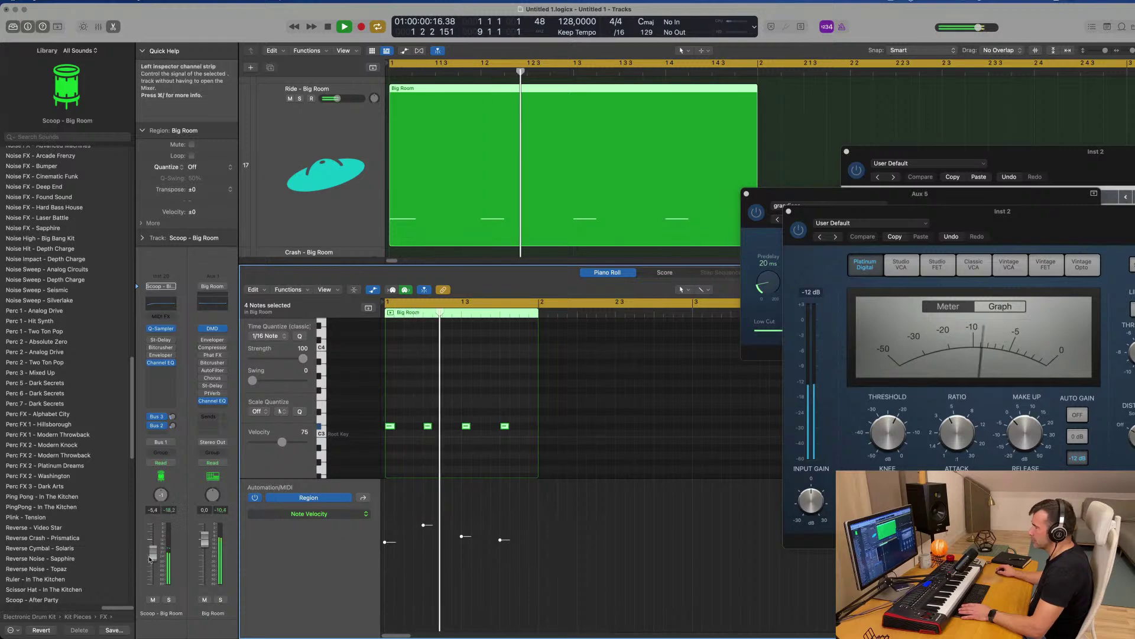
Try the Scoop track's volume at about -26 dB and bring it back up to about -7.2 dB
{"action": "left_click_drag", "start_coordinate": [147, 560], "coordinate": [154, 585]}
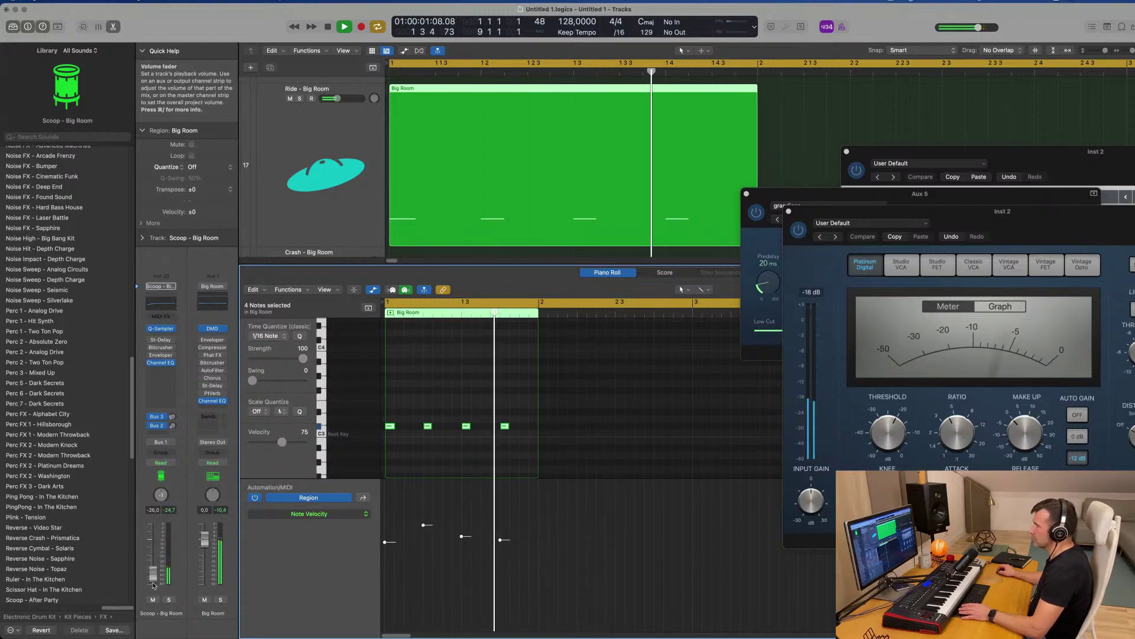
{"action": "left_click", "coordinate": [514, 133], "text": "ctrl+alt"}
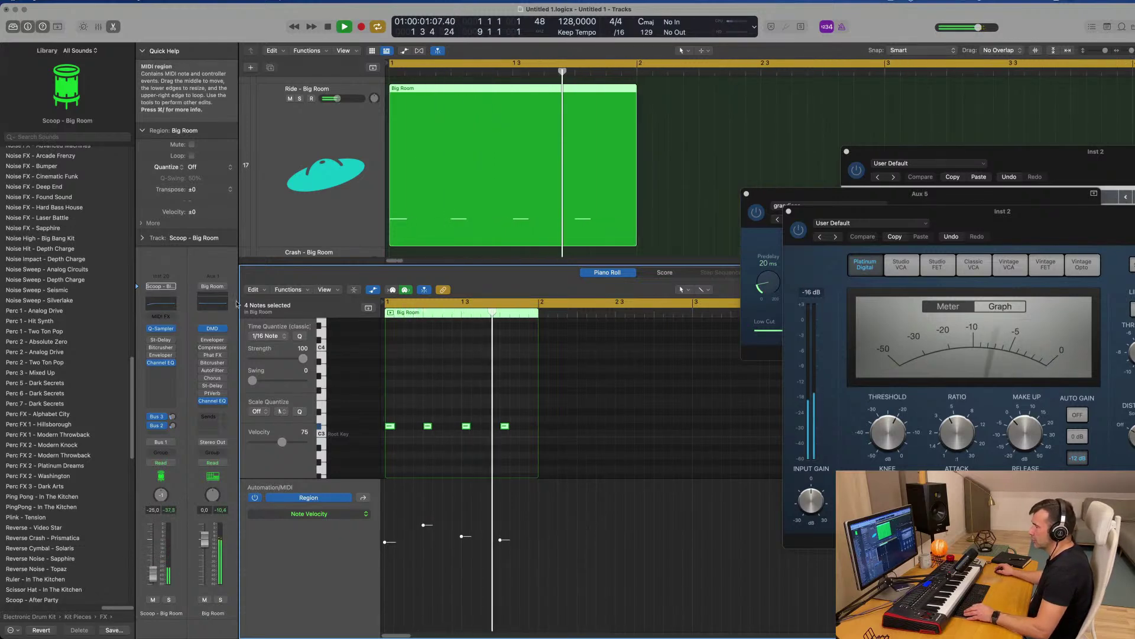
{"action": "left_click_drag", "start_coordinate": [153, 574], "coordinate": [154, 553]}
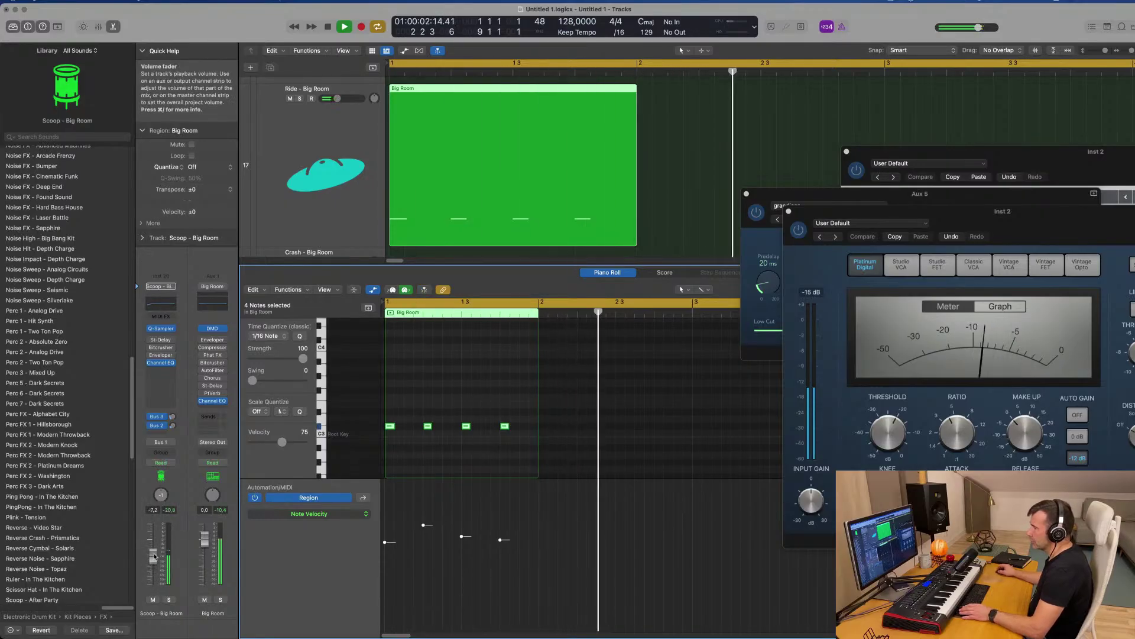
Select the Ride track and lower its volume to about -16.6 dB
{"action": "left_click", "coordinate": [340, 120]}
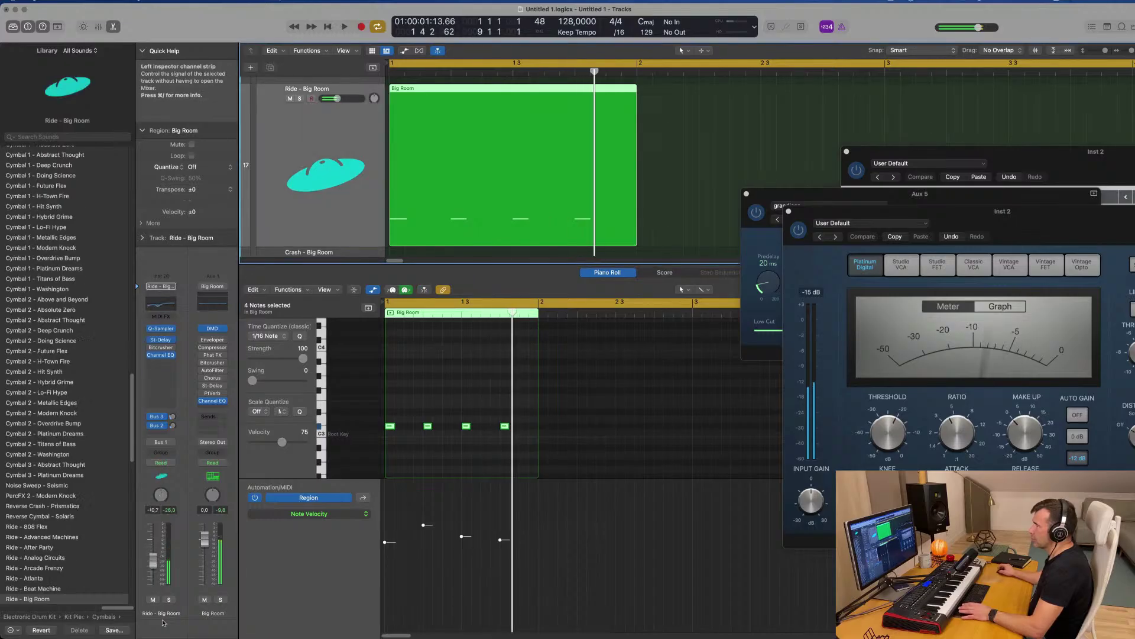
{"action": "left_click_drag", "start_coordinate": [153, 583], "coordinate": [153, 568]}
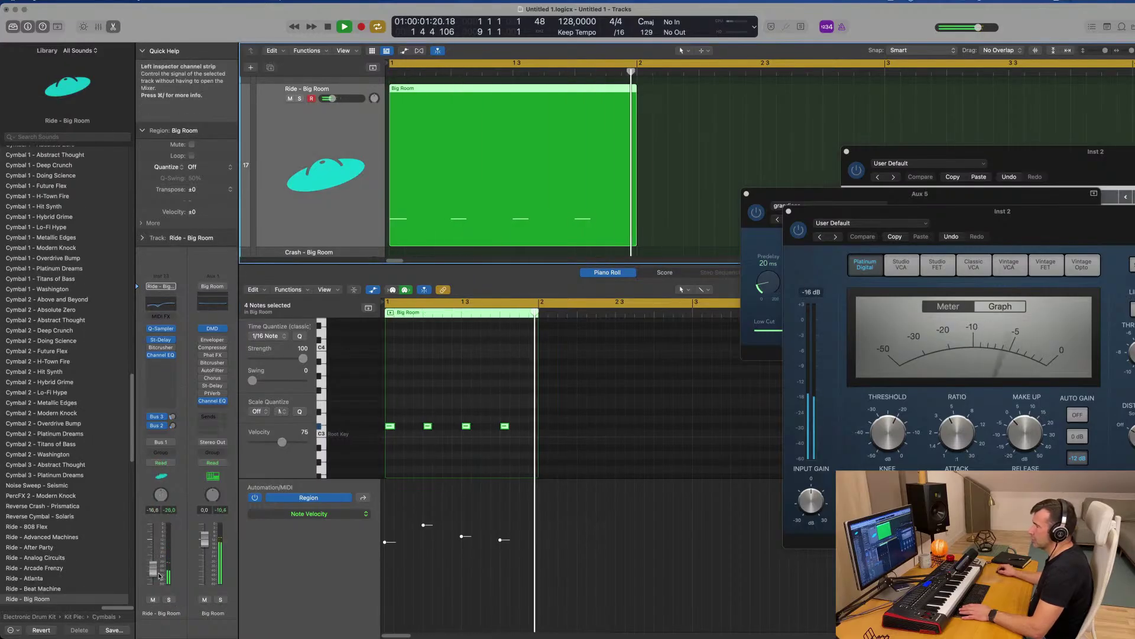
Raise the four Ride notes by one octave to just above C4
{"action": "scroll", "coordinate": [486, 255], "scroll_direction": "down", "scroll_amount": 2}
{"action": "scroll", "coordinate": [486, 255], "scroll_direction": "down", "scroll_amount": 3}
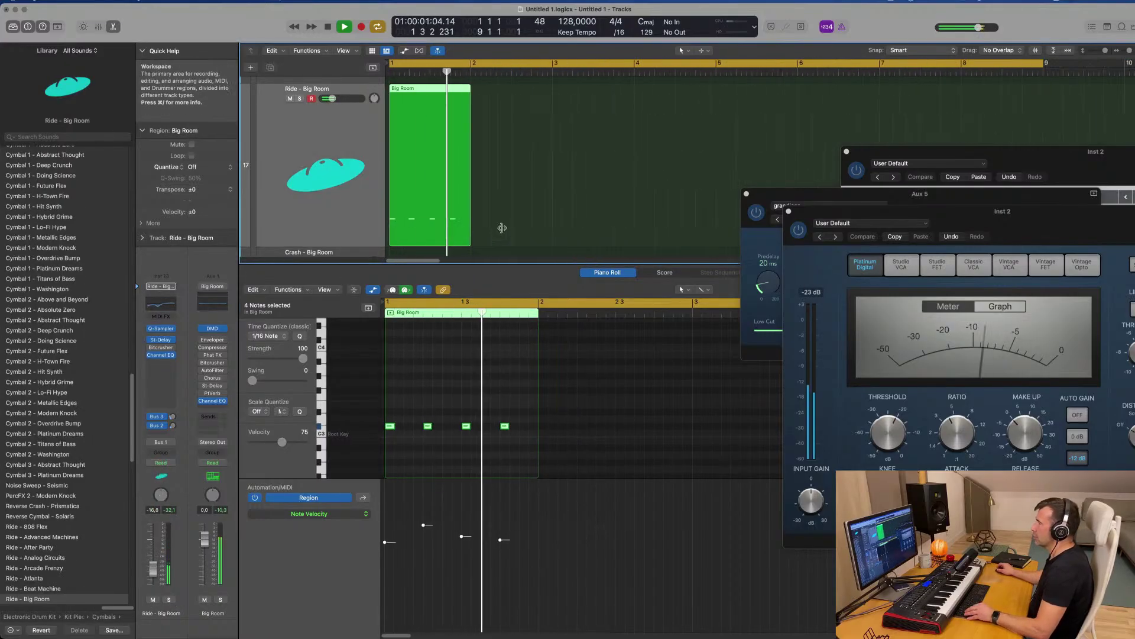
{"action": "key", "text": "space"}
{"action": "left_click", "coordinate": [469, 399]}
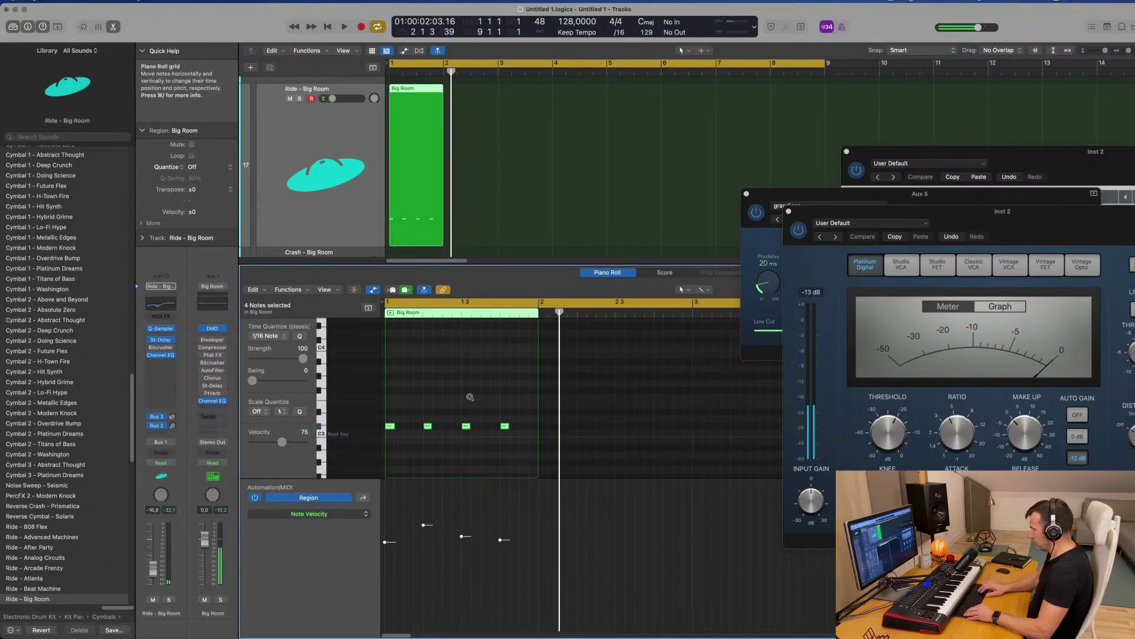
{"action": "key", "text": "space"}
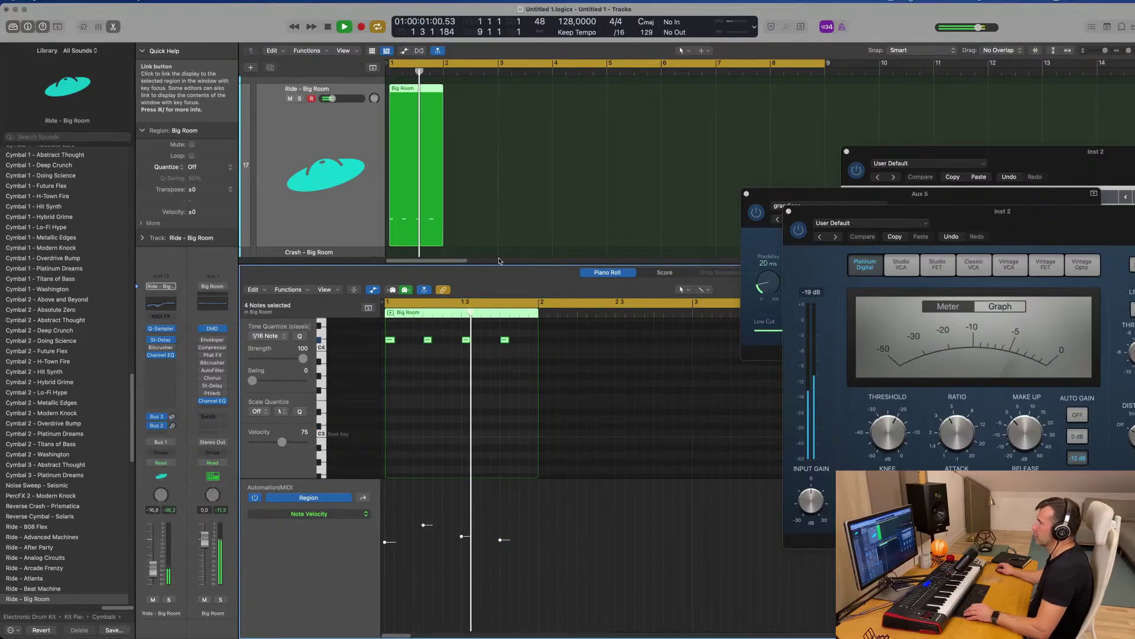
Repeat the one-bar Ride region three times so that it fills bars 2 to 4
{"action": "key", "text": "super+r"}
{"action": "key", "text": "super+r"}
{"action": "key", "text": "super+r"}
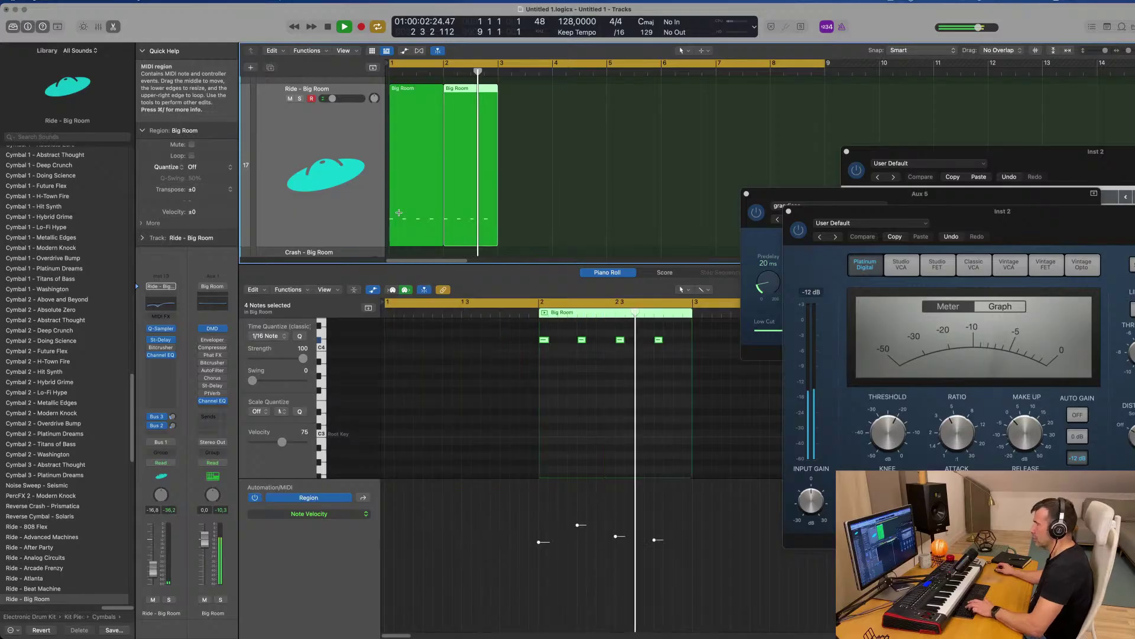
Select all four Ride regions and lower their notes together to about G#3
{"action": "scroll", "coordinate": [413, 213], "scroll_direction": "down", "scroll_amount": 2}
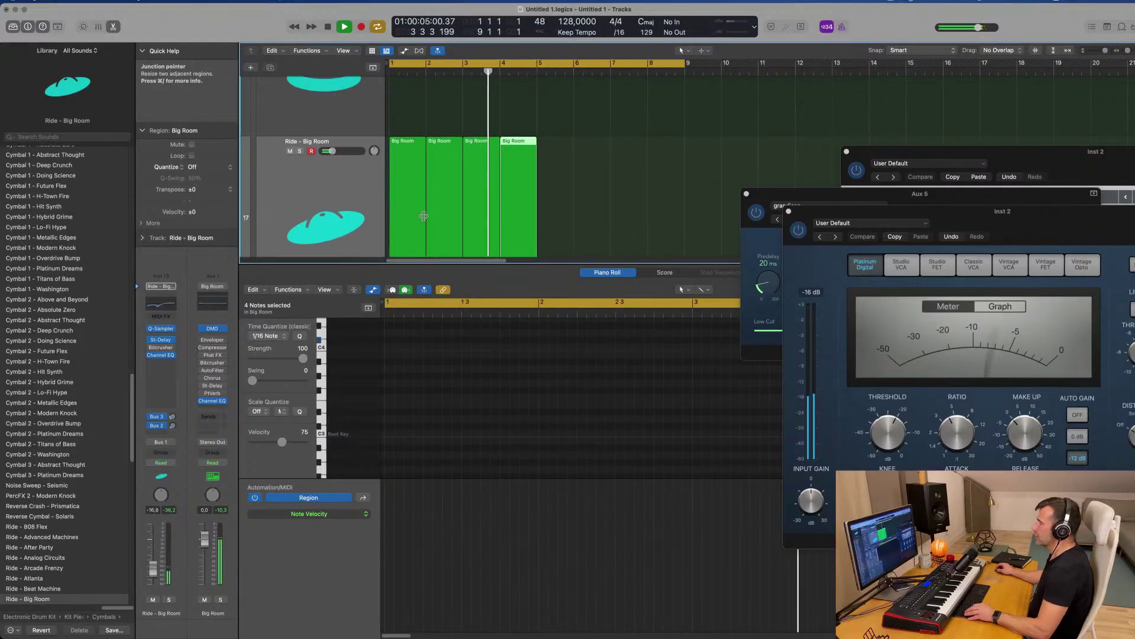
{"action": "scroll", "coordinate": [426, 213], "scroll_direction": "up", "scroll_amount": 3}
{"action": "left_click", "coordinate": [349, 217]}
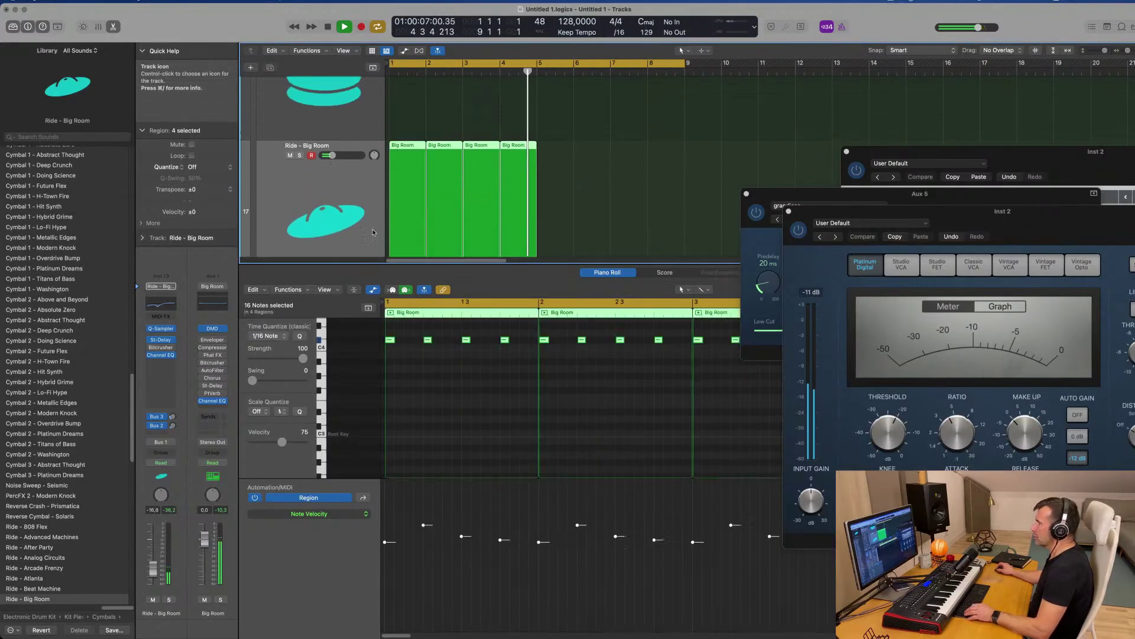
{"action": "left_click", "coordinate": [444, 372]}
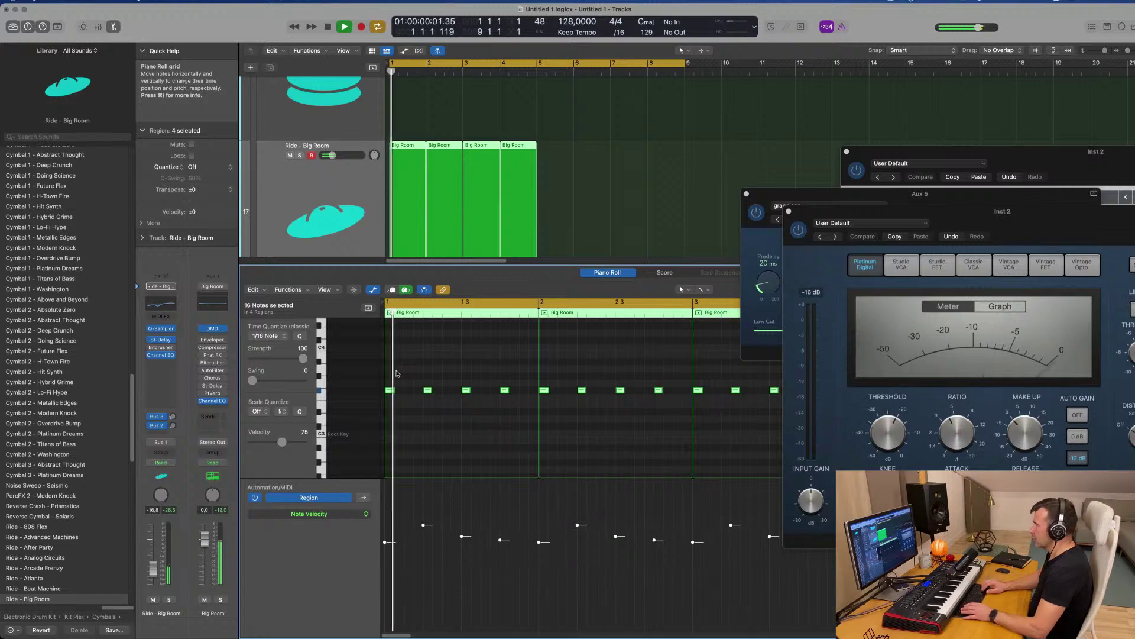
{"action": "key", "text": "alt+Up"}
{"action": "key", "text": "alt+Up"}
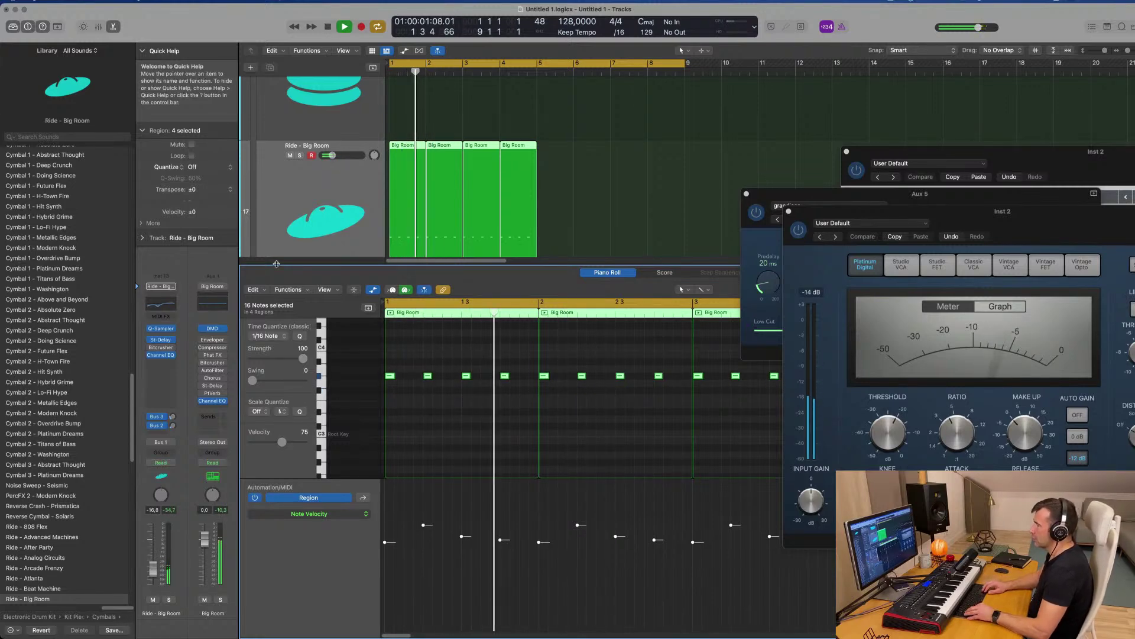
Set the Ride track's volume to -16.0 dB and repeat its four regions to fill bars 5 to 8
{"action": "key", "text": "space"}
{"action": "left_click_drag", "start_coordinate": [152, 569], "coordinate": [153, 566]}
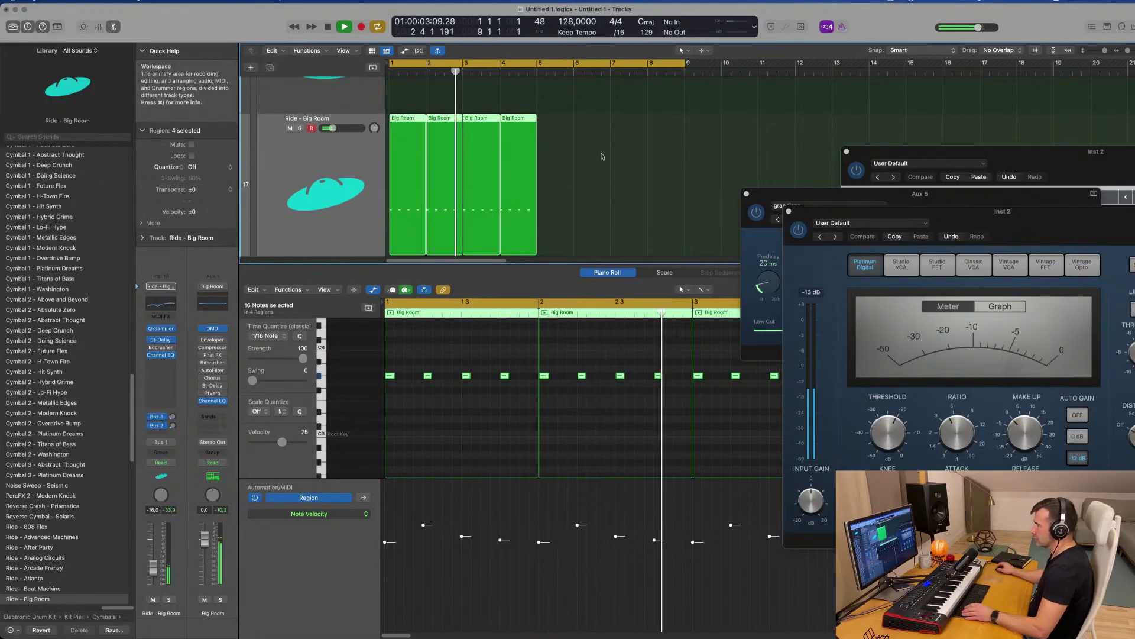
{"action": "left_click_drag", "start_coordinate": [604, 154], "coordinate": [406, 189]}
{"action": "key", "text": "super+r"}
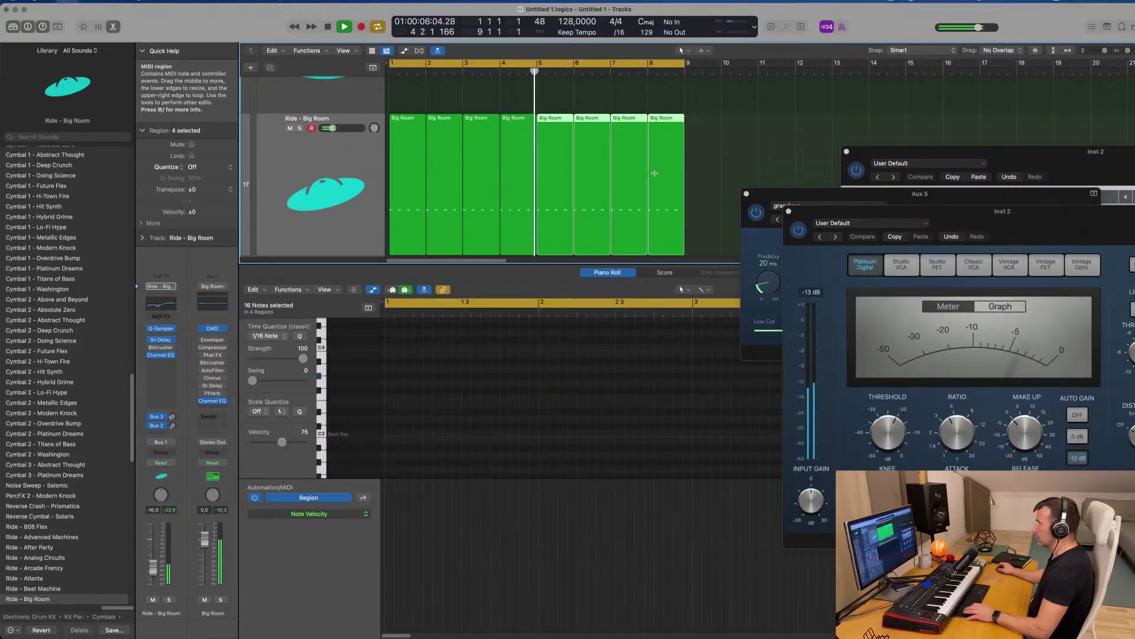
Dismiss the project's save dialog and hide the Piano Roll so the full list of tracks is shown
{"action": "key", "text": "super+s"}
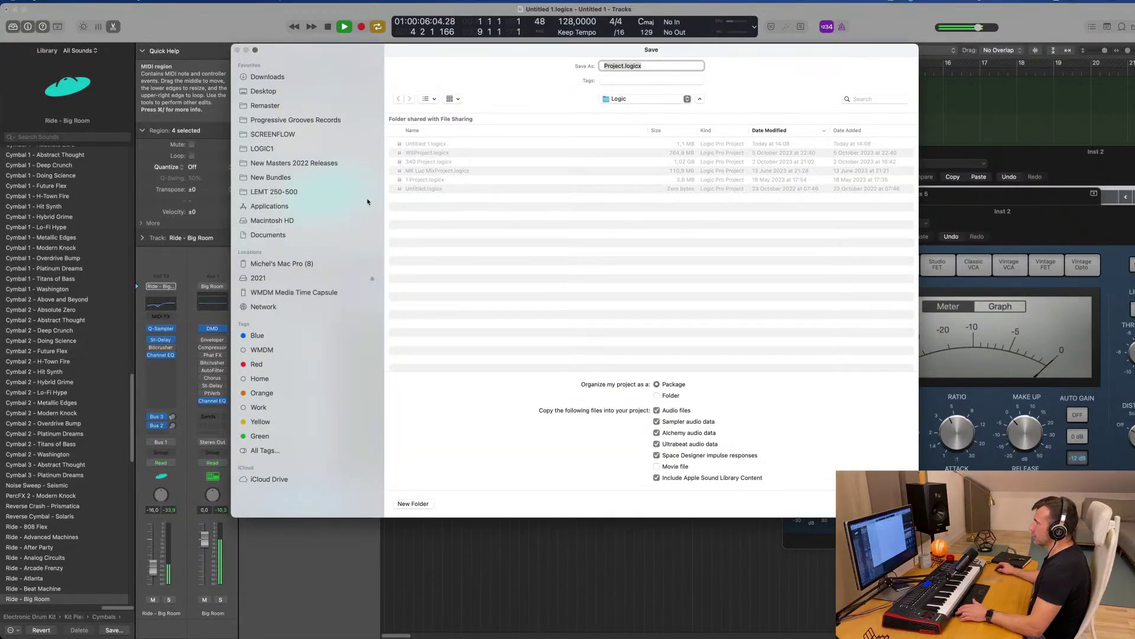
{"action": "key", "text": "Escape"}
{"action": "scroll", "coordinate": [710, 195], "scroll_direction": "up", "scroll_amount": 5}
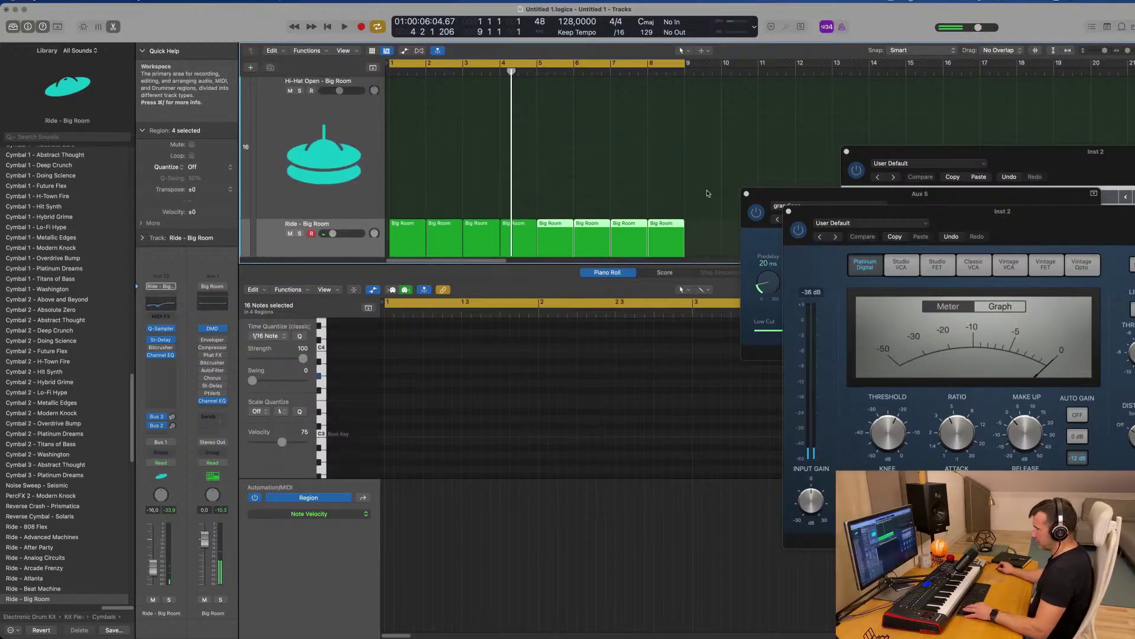
{"action": "key", "text": "x"}
{"action": "key", "text": "x"}
{"action": "scroll", "coordinate": [551, 228], "scroll_direction": "up", "scroll_amount": 5}
{"action": "scroll", "coordinate": [551, 231], "scroll_direction": "down", "scroll_amount": 6}
{"action": "scroll", "coordinate": [532, 271], "scroll_direction": "down", "scroll_amount": 3}
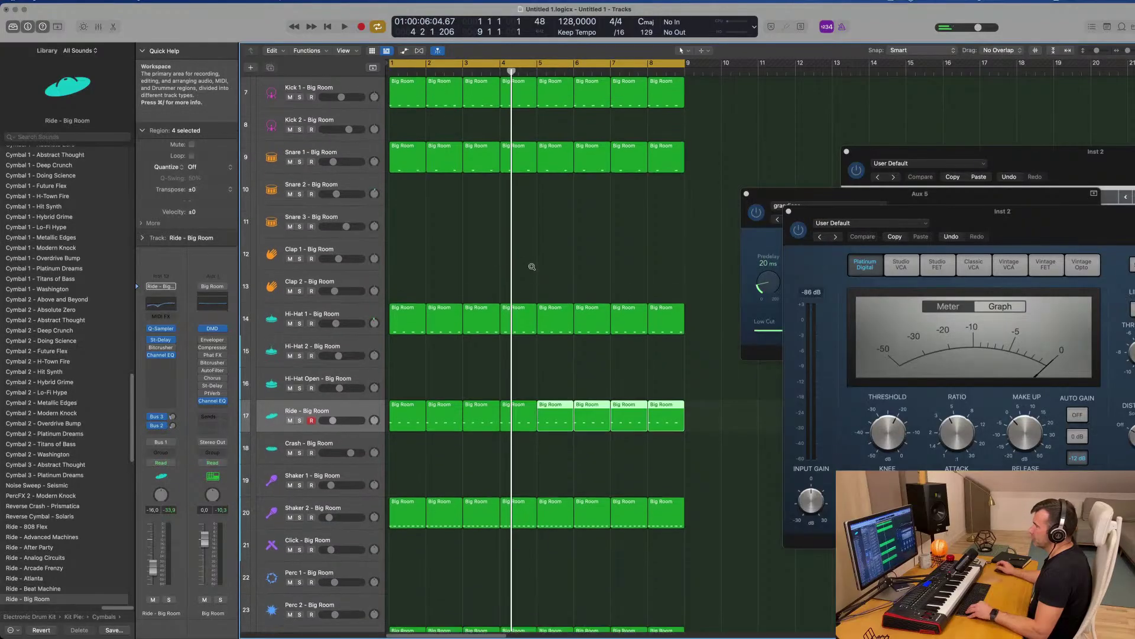
Play the loop, select all regions in the project, and color and name them by their tracks
{"action": "key", "text": "space"}
{"action": "scroll", "coordinate": [526, 268], "scroll_direction": "left", "scroll_amount": 3}
{"action": "scroll", "coordinate": [525, 268], "scroll_direction": "left", "scroll_amount": 3}
{"action": "scroll", "coordinate": [461, 267], "scroll_direction": "right", "scroll_amount": 5}
{"action": "scroll", "coordinate": [487, 273], "scroll_direction": "left", "scroll_amount": 2}
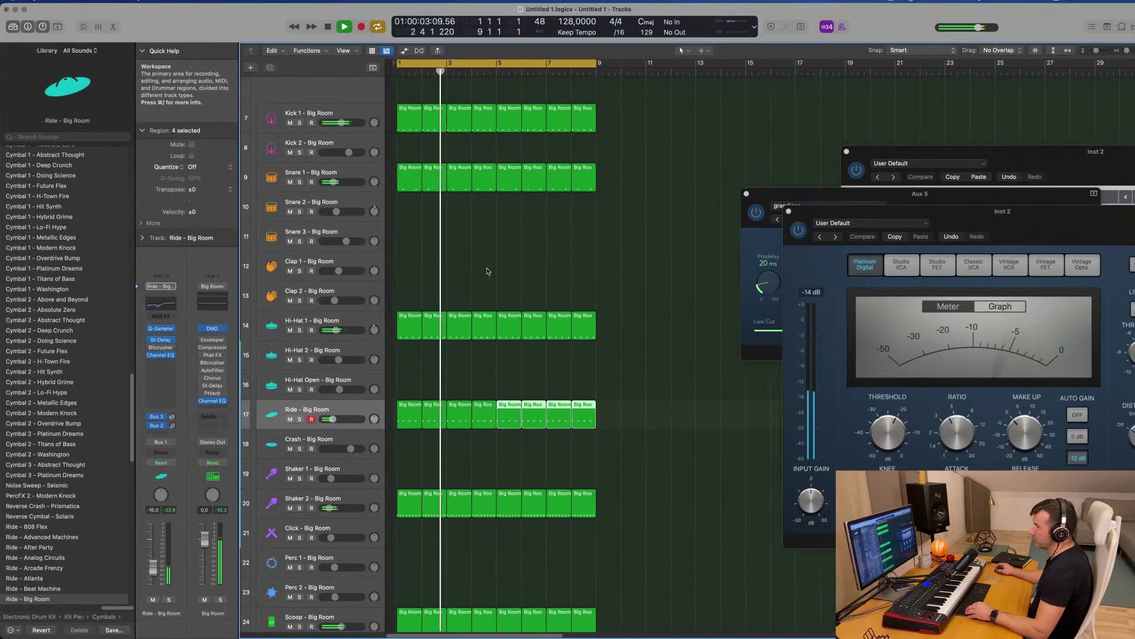
{"action": "scroll", "coordinate": [486, 273], "scroll_direction": "up", "scroll_amount": 5}
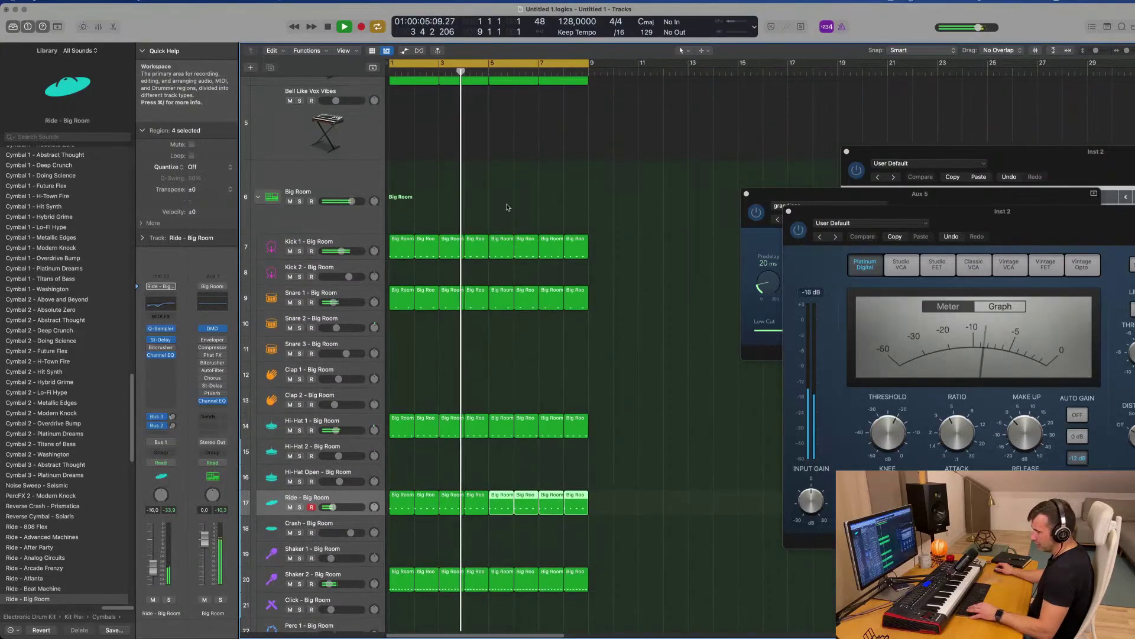
{"action": "key", "text": "super+a"}
{"action": "right_click", "coordinate": [530, 244]}
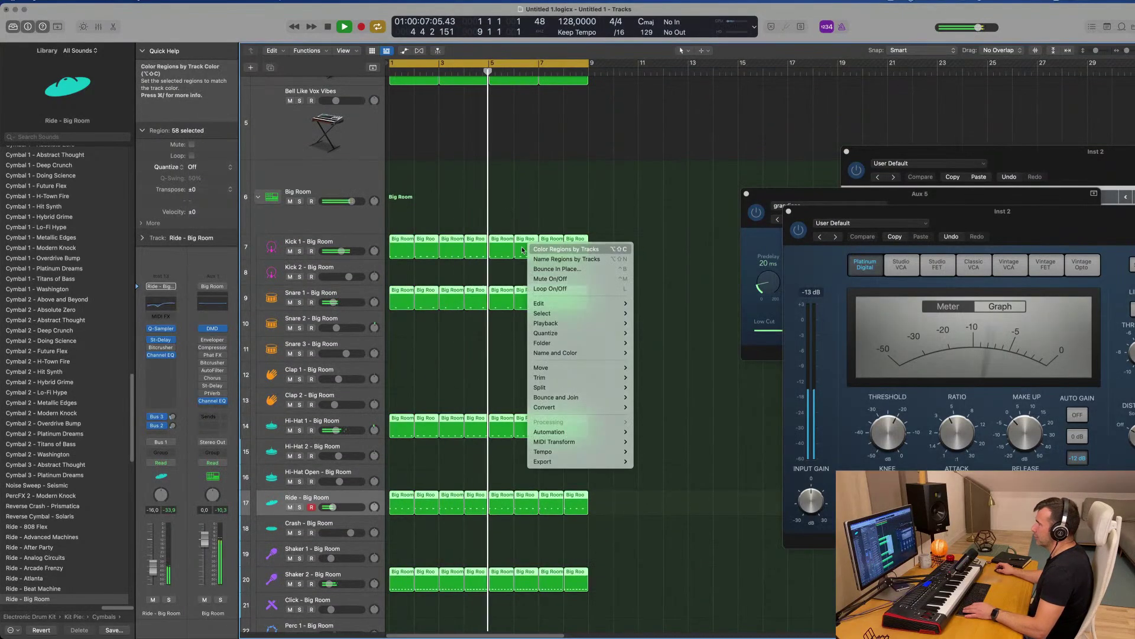
{"action": "left_click", "coordinate": [541, 249]}
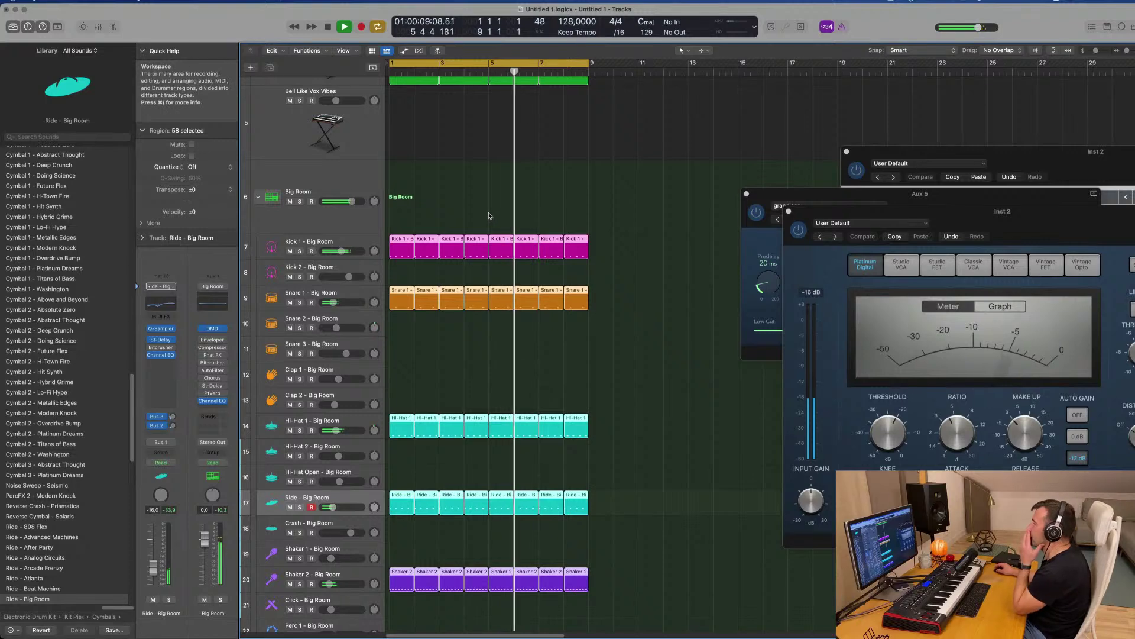
Lower the Ride track's volume to -21.0 dB while the full loop plays
{"action": "scroll", "coordinate": [515, 216], "scroll_direction": "up", "scroll_amount": 8}
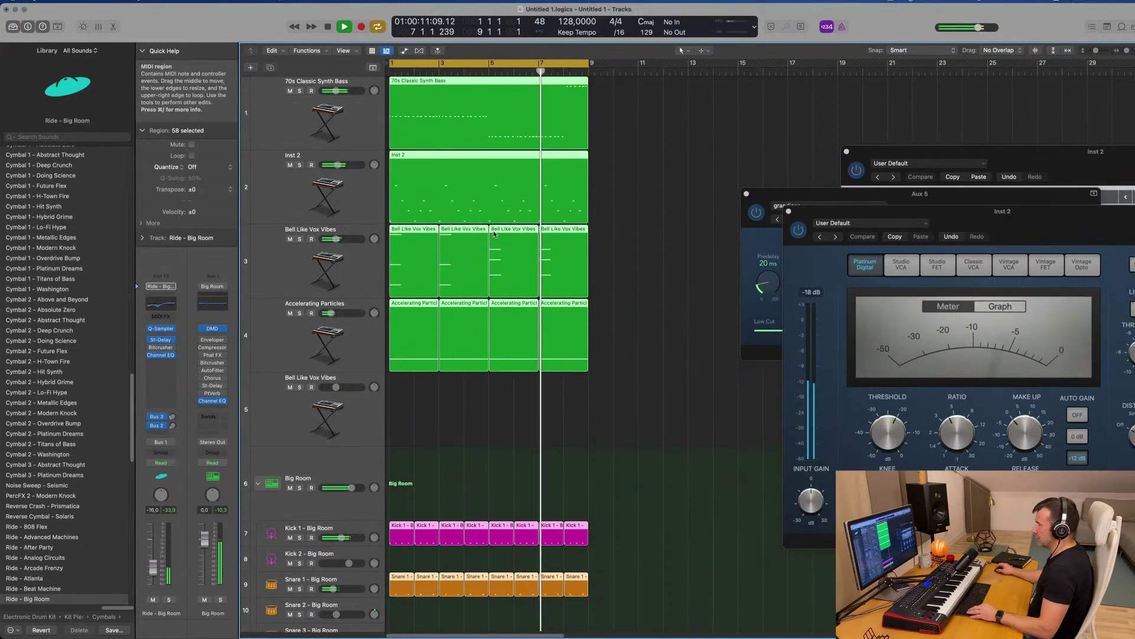
{"action": "scroll", "coordinate": [494, 224], "scroll_direction": "down", "scroll_amount": 6}
{"action": "scroll", "coordinate": [467, 503], "scroll_direction": "down", "scroll_amount": 2}
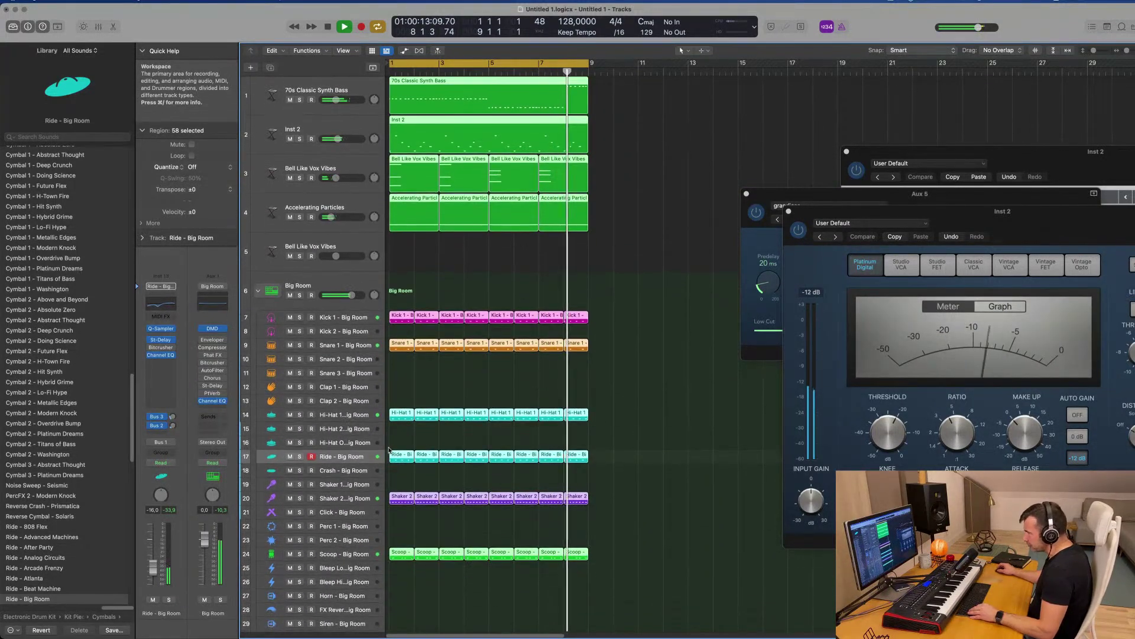
{"action": "left_click_drag", "start_coordinate": [154, 567], "coordinate": [158, 574]}
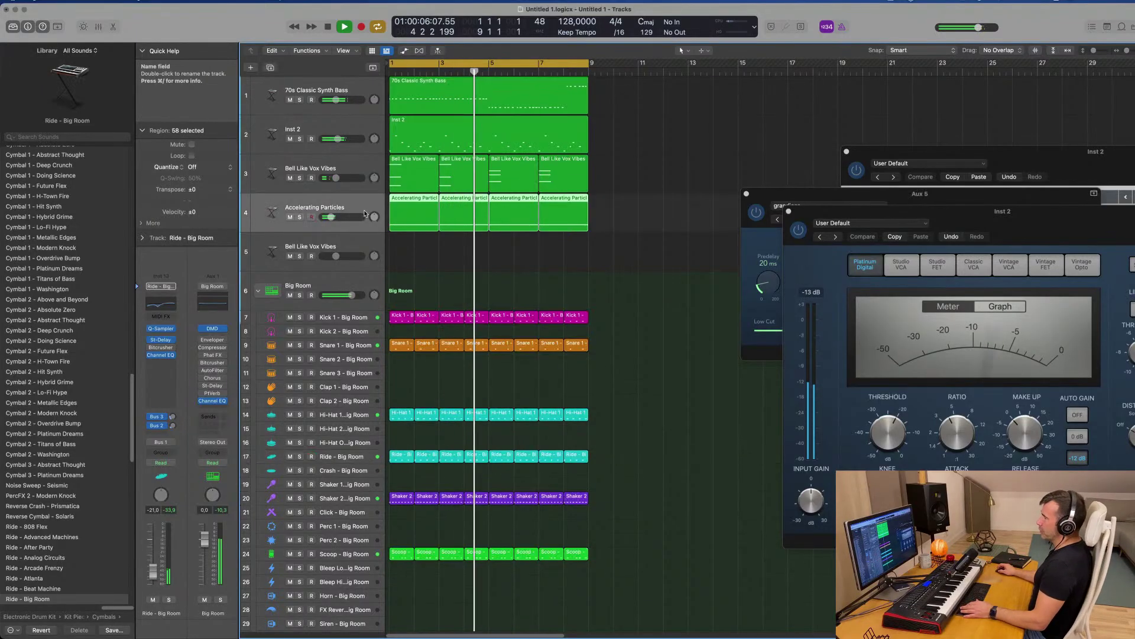
Load Alchemy's Angel Pad preset from the Pads category on the empty Bell Like Vox Vibes track and raise its volume to -9.6 dB
{"action": "left_click", "coordinate": [355, 263]}
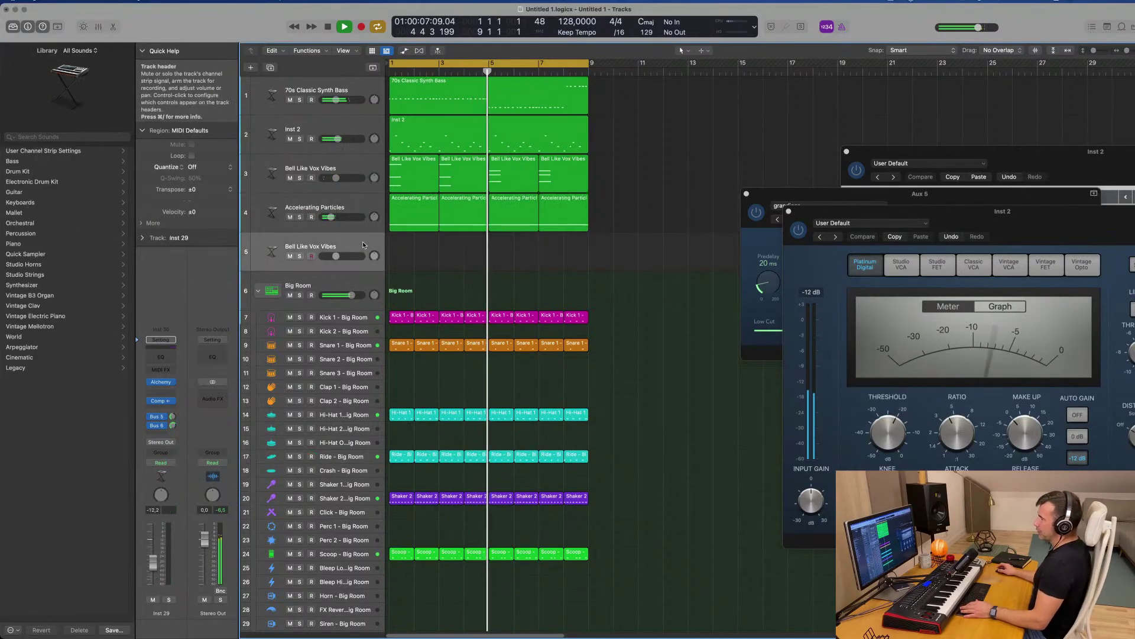
{"action": "left_click", "coordinate": [161, 382]}
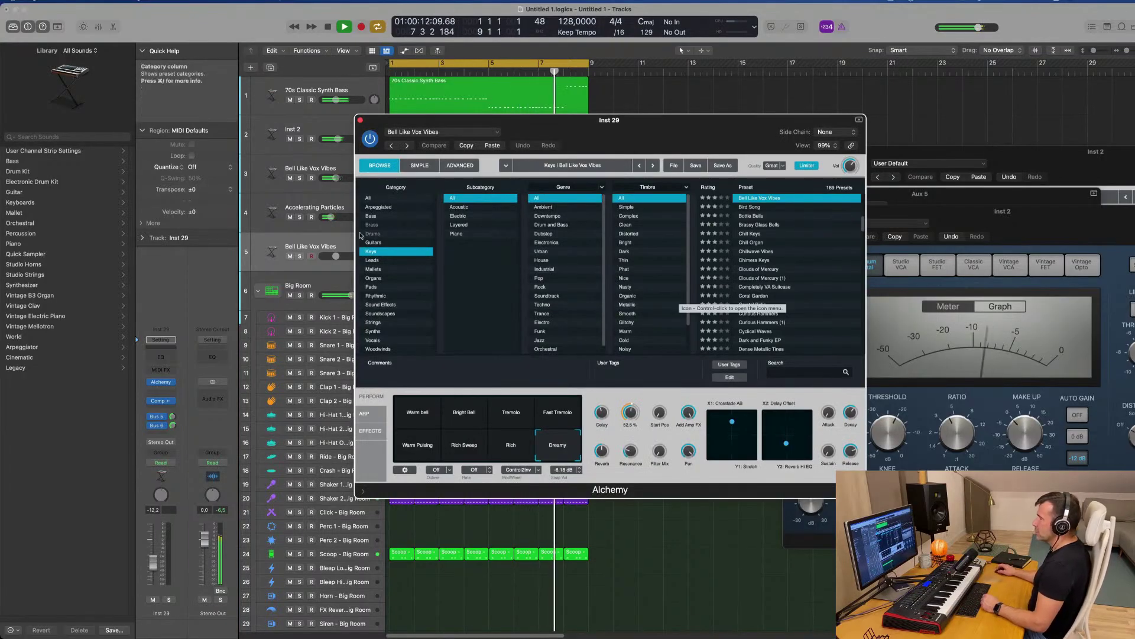
{"action": "left_click", "coordinate": [375, 288]}
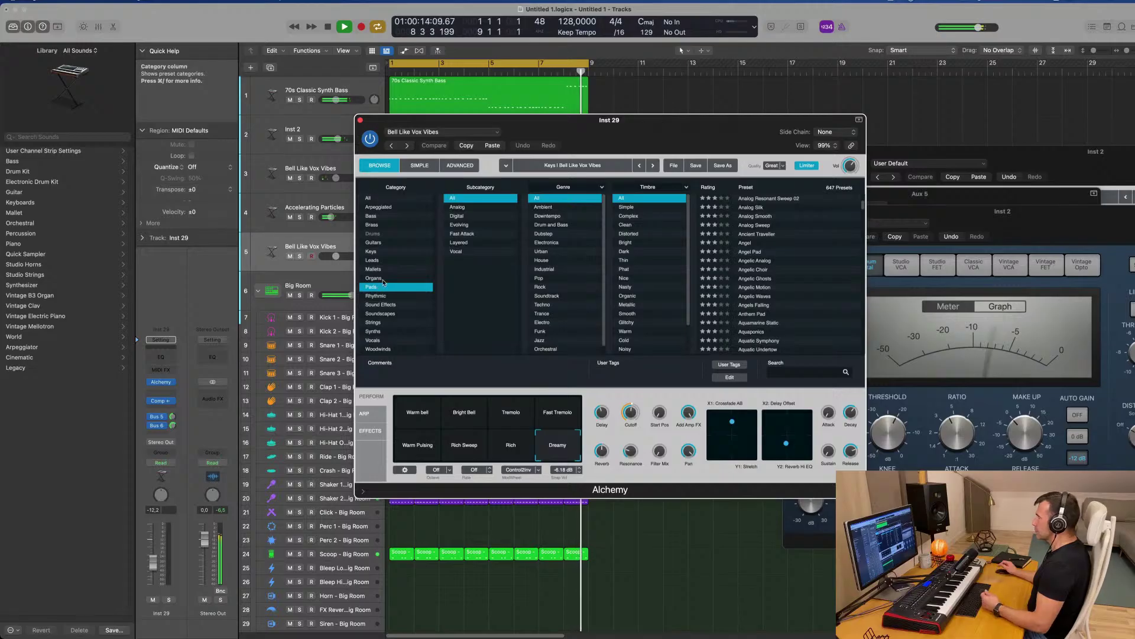
{"action": "left_click", "coordinate": [750, 253]}
{"action": "left_click_drag", "start_coordinate": [707, 133], "coordinate": [943, 116]}
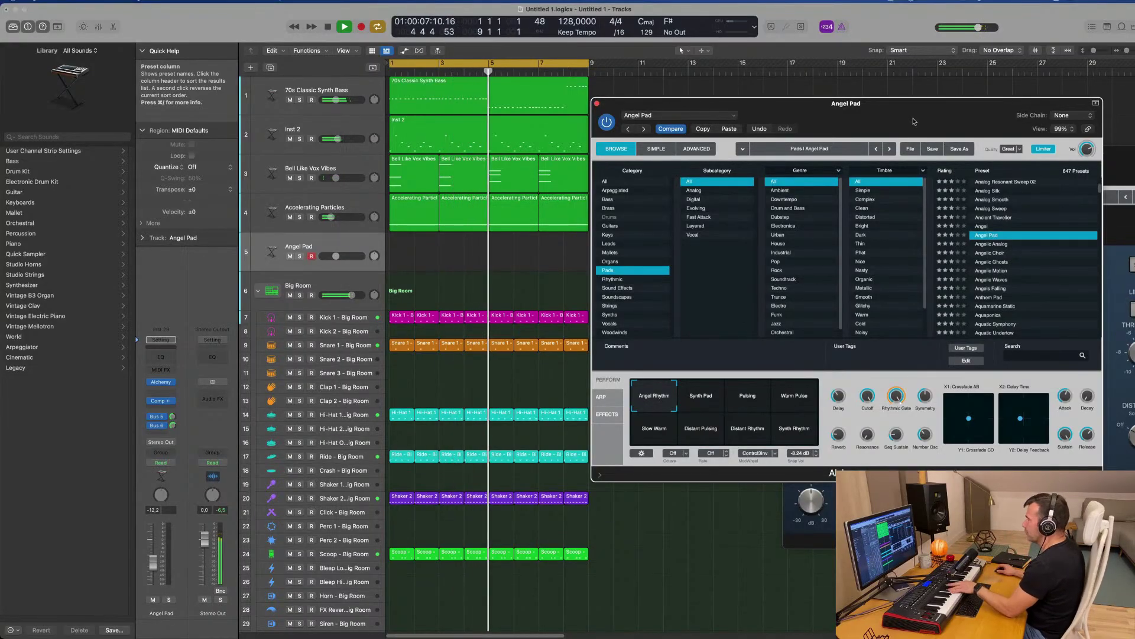
{"action": "left_click_drag", "start_coordinate": [153, 562], "coordinate": [156, 559]}
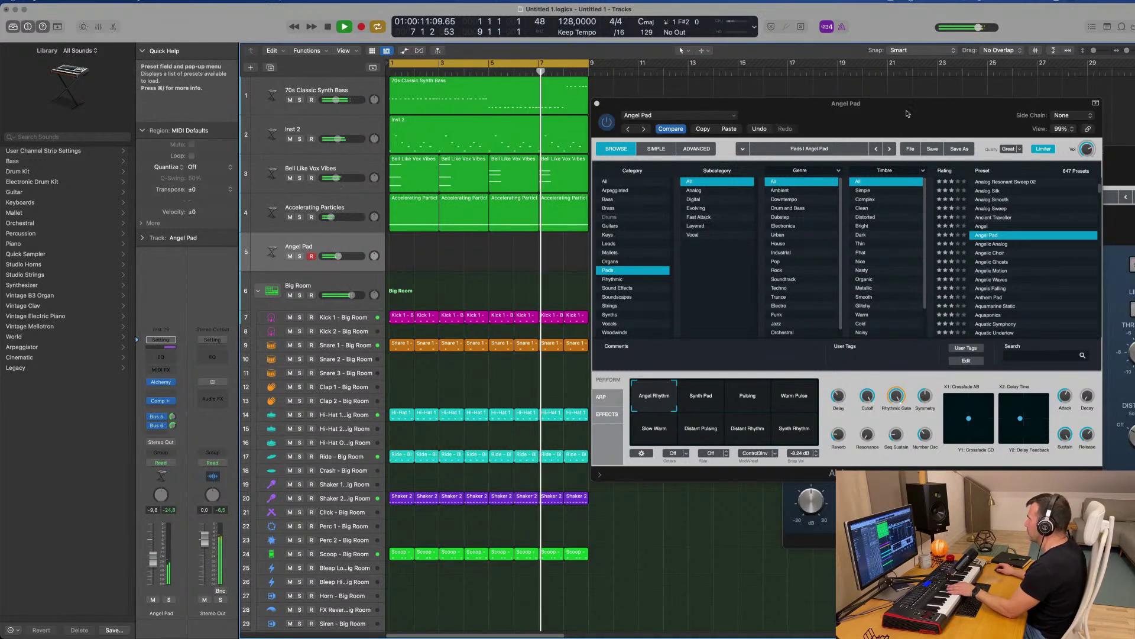
Try Angel Pad's Synth Pad and Pulsing snapshots, and reduce the track's Bus 6 and Bus 5 send levels
{"action": "left_click_drag", "start_coordinate": [908, 110], "coordinate": [762, 113]}
{"action": "left_click", "coordinate": [555, 400]}
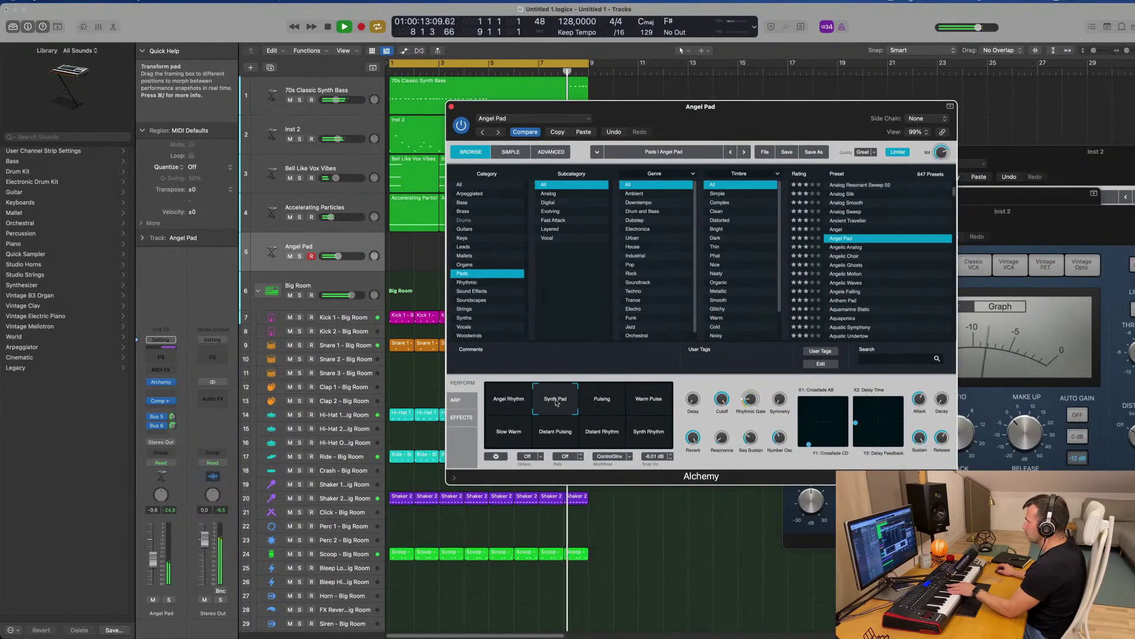
{"action": "left_click", "coordinate": [598, 402]}
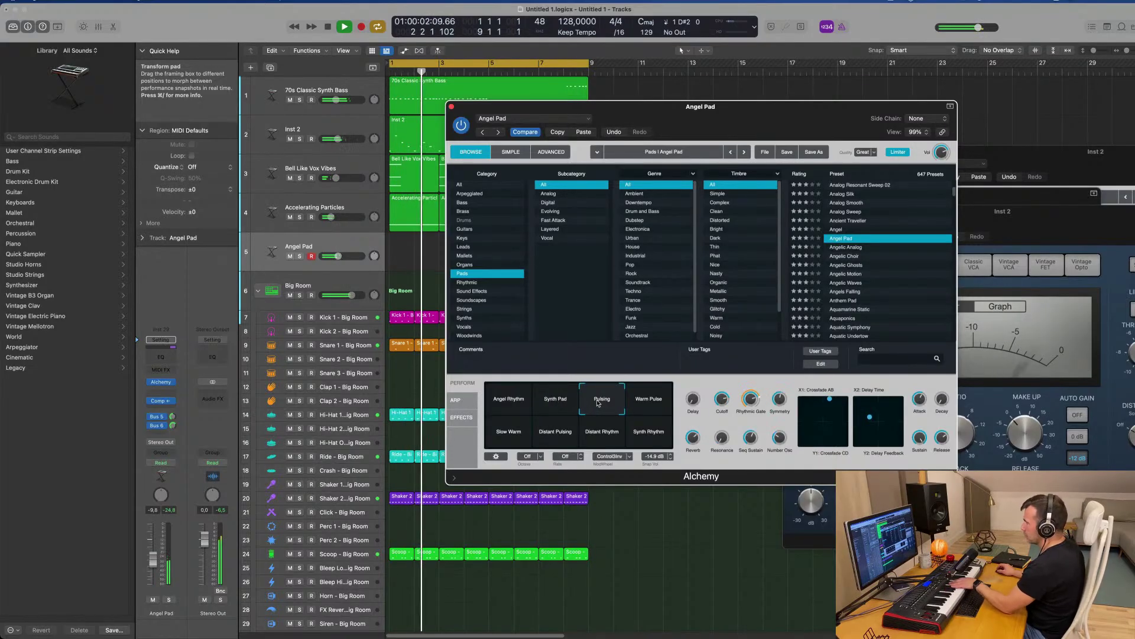
{"action": "left_click_drag", "start_coordinate": [172, 426], "coordinate": [175, 456]}
{"action": "left_click_drag", "start_coordinate": [172, 417], "coordinate": [173, 431]}
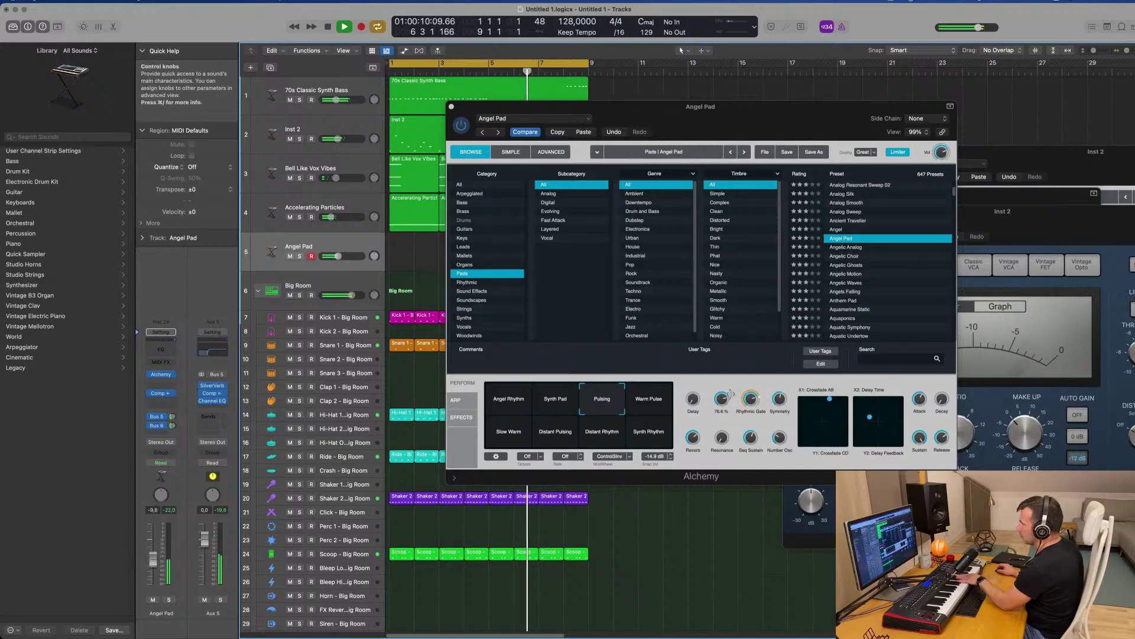
Try Angel Pad's Warm Pulse, Slow Warm, Distant Pulsing, Distant Rhythm and Synth Rhythm snapshots at volumes of -2.1 dB and -10.0 dB
{"action": "left_click", "coordinate": [638, 409]}
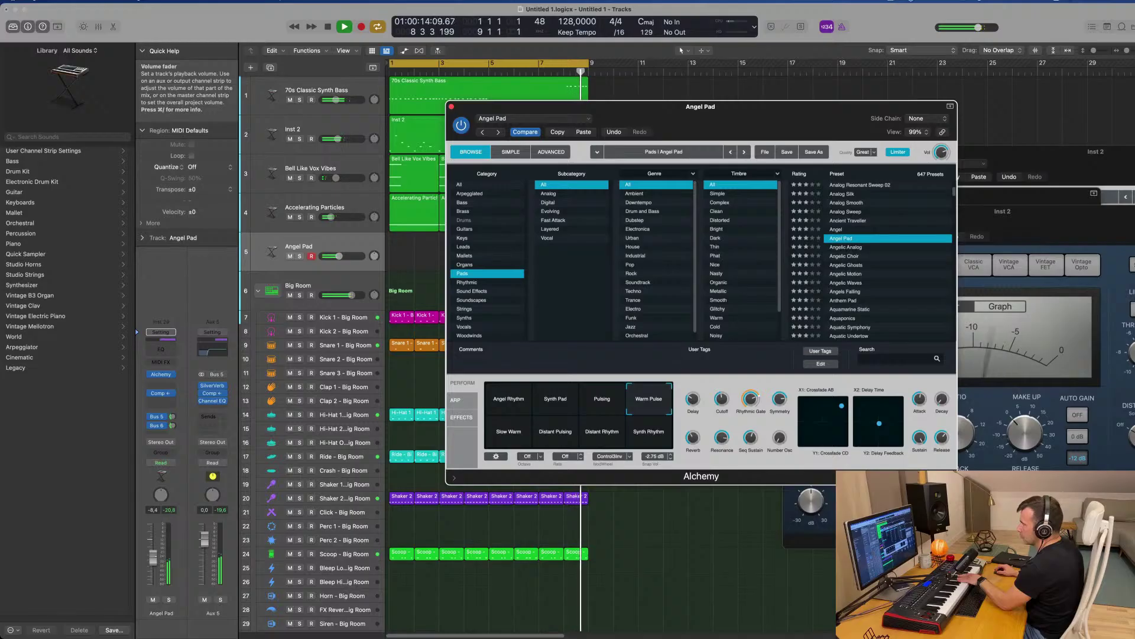
{"action": "left_click_drag", "start_coordinate": [153, 556], "coordinate": [153, 544]}
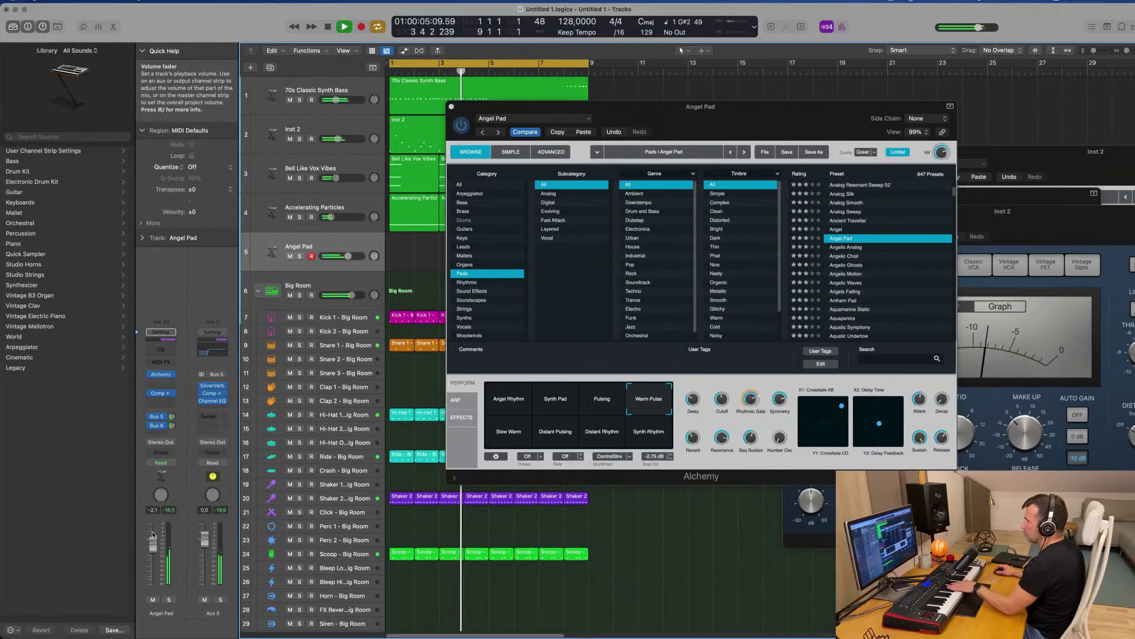
{"action": "left_click", "coordinate": [511, 432]}
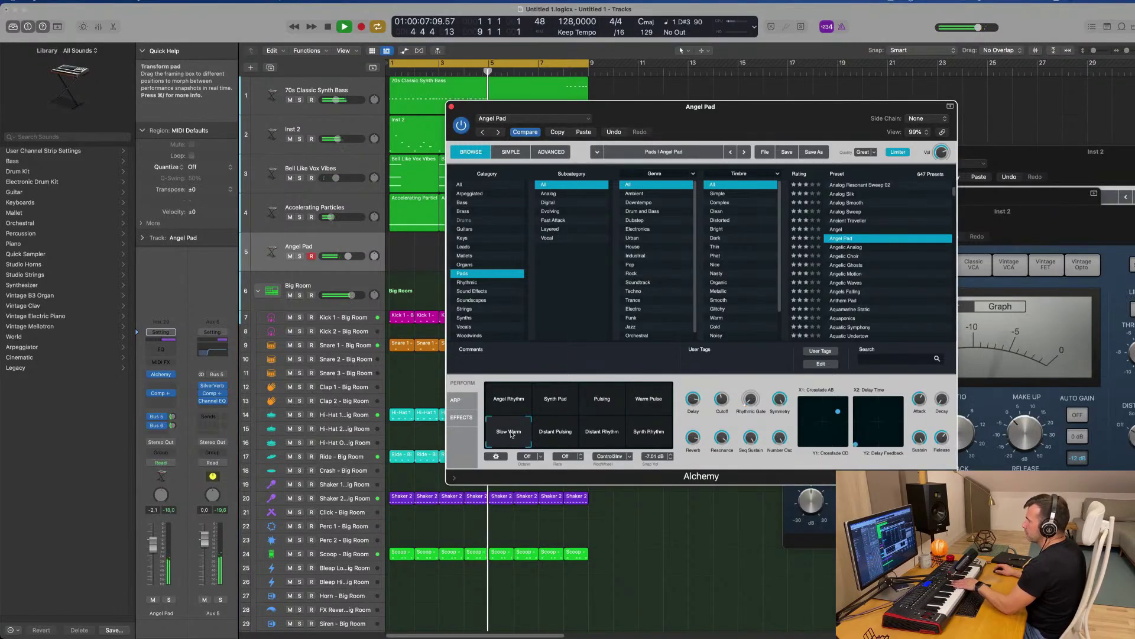
{"action": "left_click", "coordinate": [555, 433]}
{"action": "left_click", "coordinate": [602, 436]}
{"action": "left_click", "coordinate": [649, 432]}
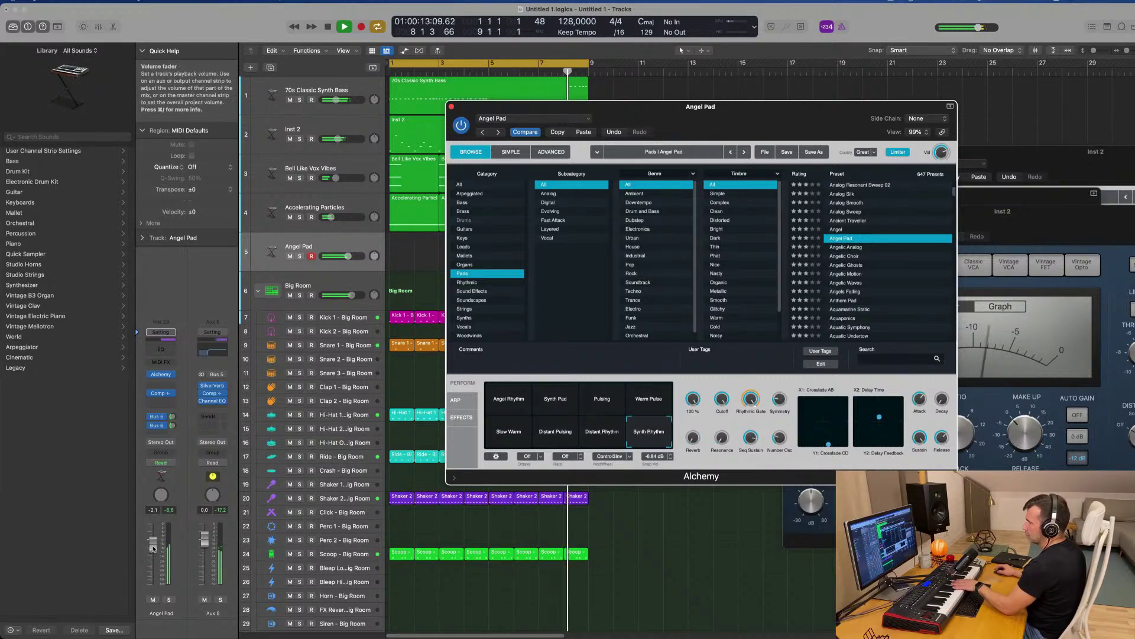
{"action": "left_click_drag", "start_coordinate": [153, 559], "coordinate": [155, 567]}
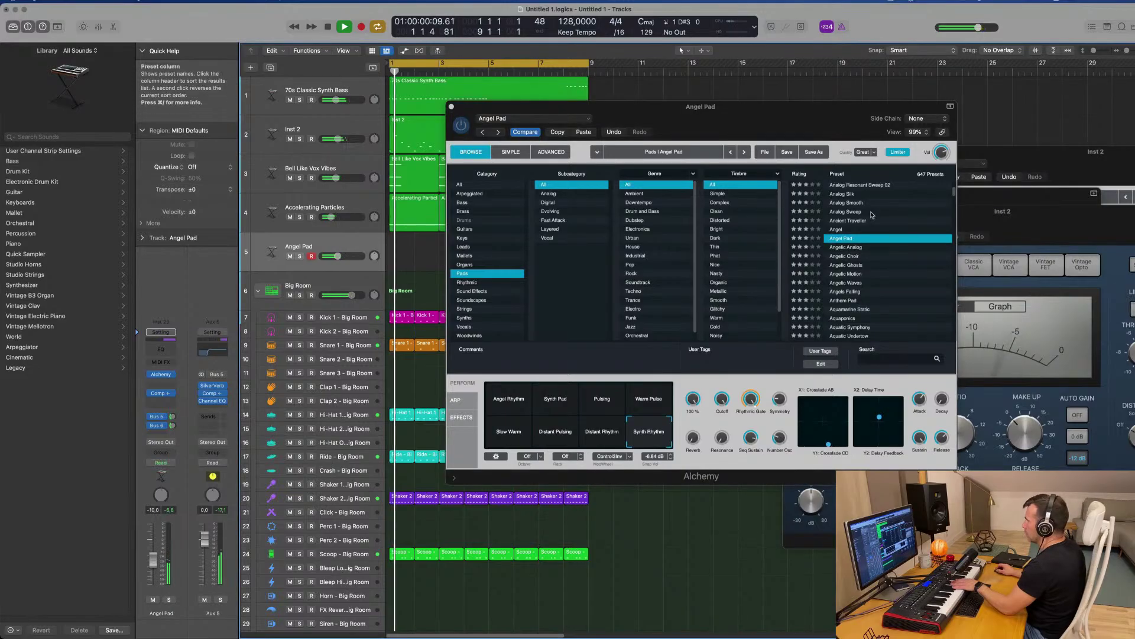
Load Alchemy's Angelic Analog pad preset and set the track's volume to -3.3 dB
{"action": "left_click", "coordinate": [854, 248]}
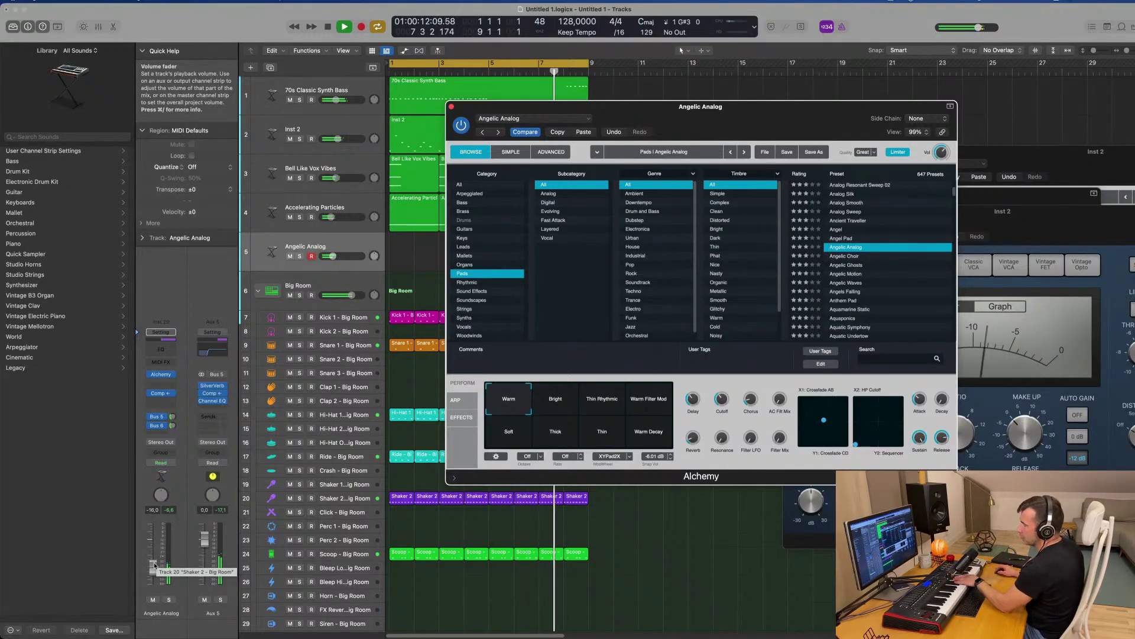
{"action": "left_click", "coordinate": [155, 549]}
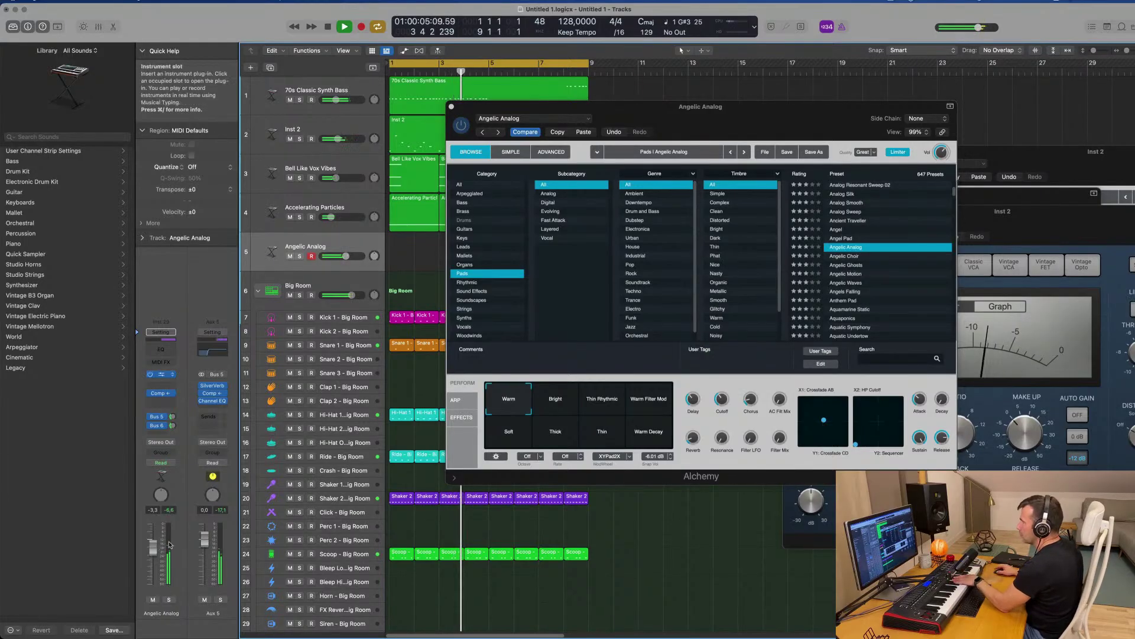
Try Angelic Analog's Thin Rhythmic, Bright, Soft, Thick, Thin and Warm Decay snapshots and return to Warm
{"action": "left_click", "coordinate": [594, 406]}
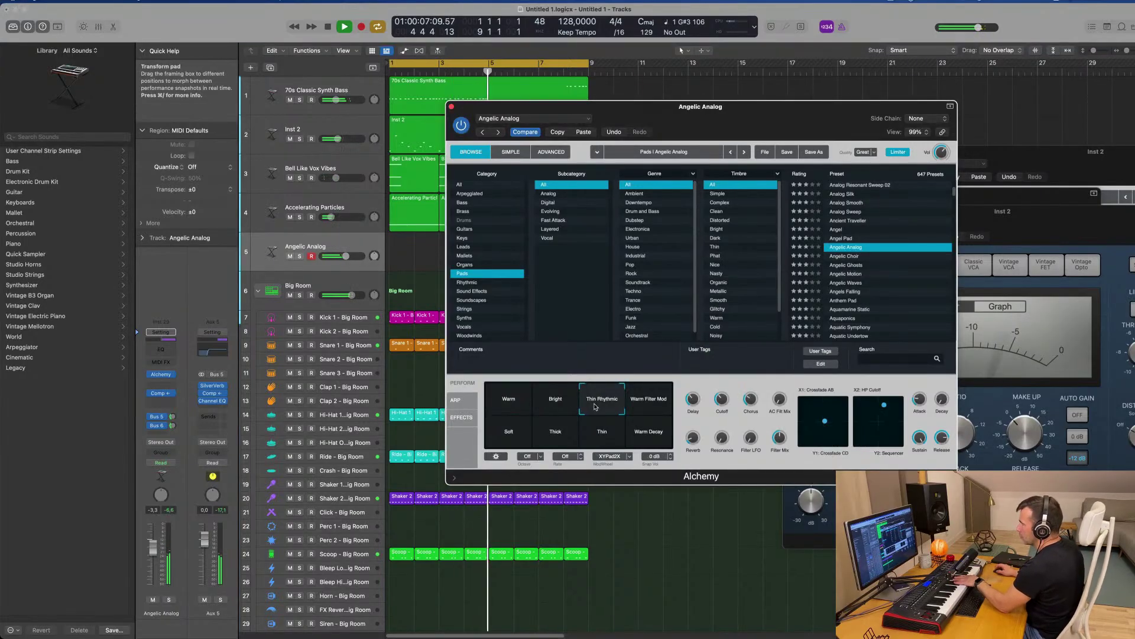
{"action": "left_click", "coordinate": [559, 406]}
{"action": "left_click", "coordinate": [523, 430]}
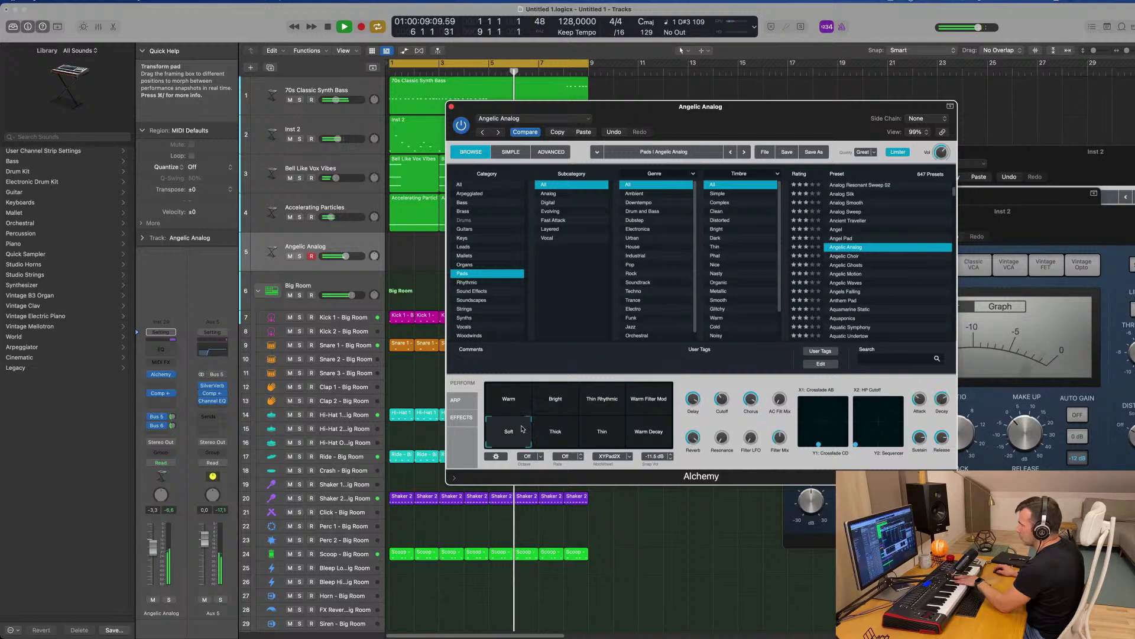
{"action": "left_click", "coordinate": [555, 434]}
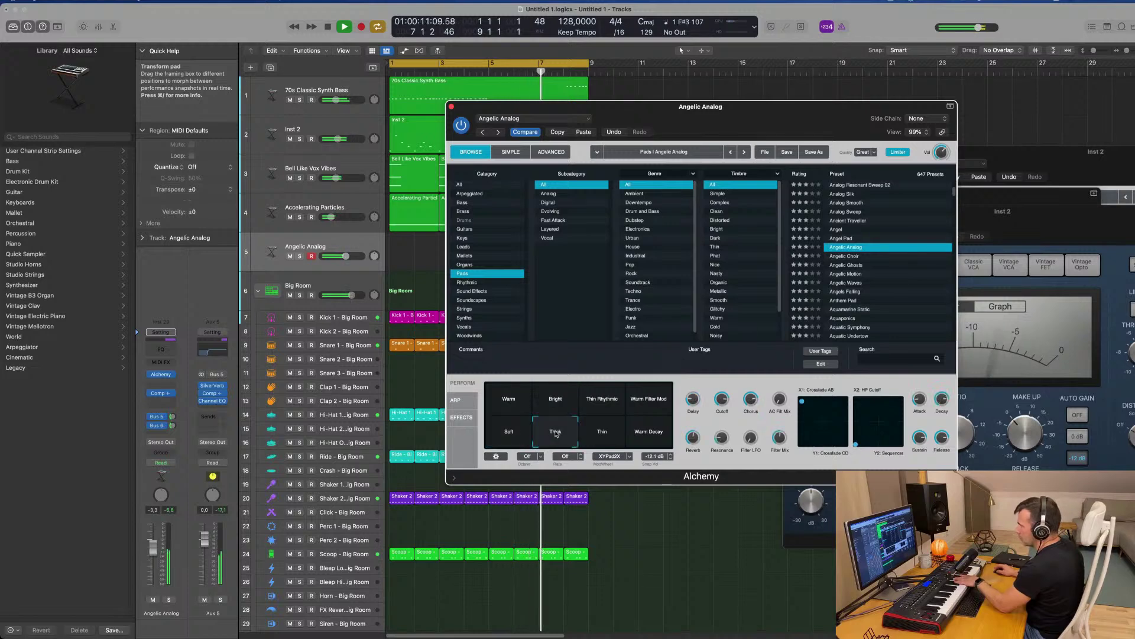
{"action": "left_click", "coordinate": [606, 435]}
{"action": "left_click", "coordinate": [646, 438]}
{"action": "left_click", "coordinate": [501, 402]}
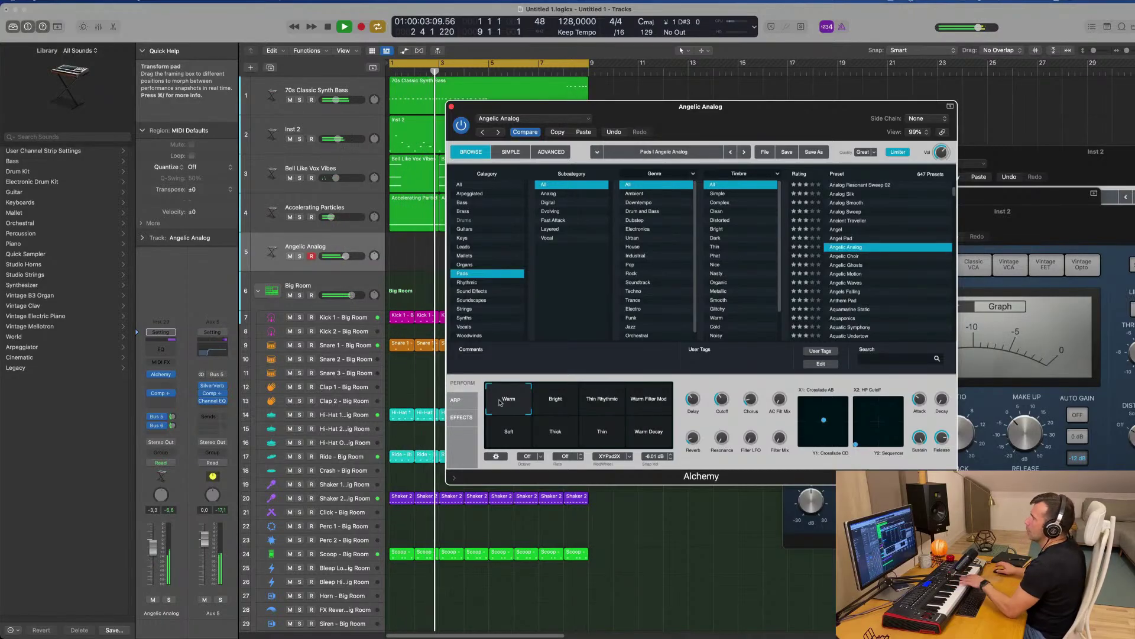
Copy the 70s Classic Synth Bass region onto the Angelic Analog track and open the copy's notes in the Piano Roll
{"action": "left_click_drag", "start_coordinate": [701, 106], "coordinate": [1003, 38]}
{"action": "left_click_drag", "start_coordinate": [440, 108], "coordinate": [449, 254]}
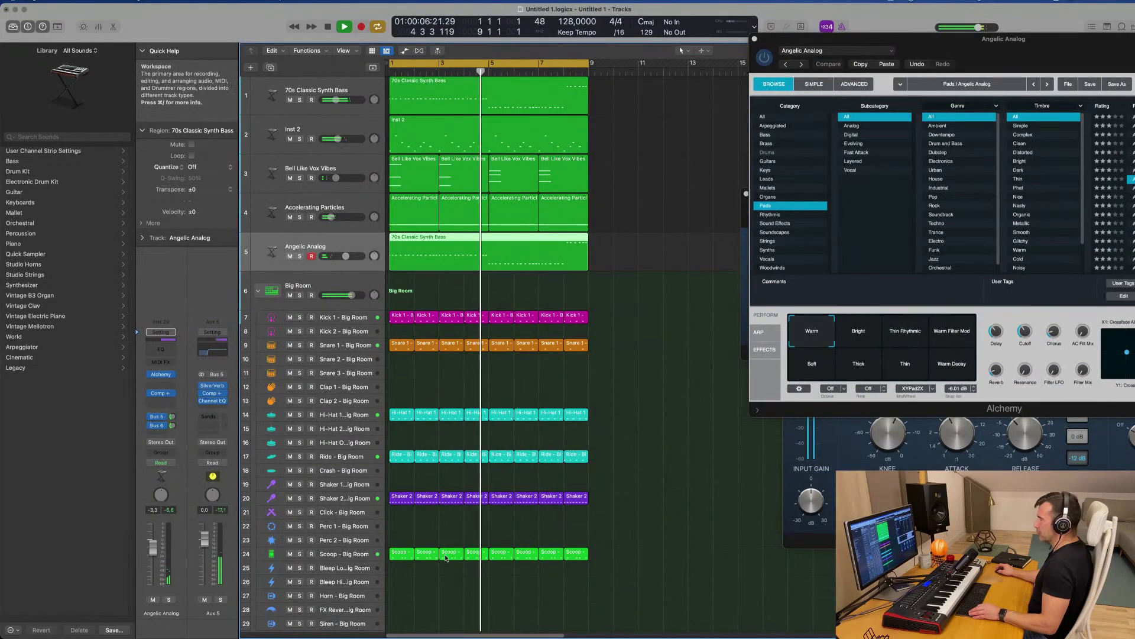
{"action": "double_click", "coordinate": [463, 239]}
{"action": "scroll", "coordinate": [458, 362], "scroll_direction": "down", "scroll_amount": 5}
{"action": "scroll", "coordinate": [456, 384], "scroll_direction": "left", "scroll_amount": 3}
{"action": "key", "text": "space"}
{"action": "scroll", "coordinate": [450, 376], "scroll_direction": "left", "scroll_amount": 5}
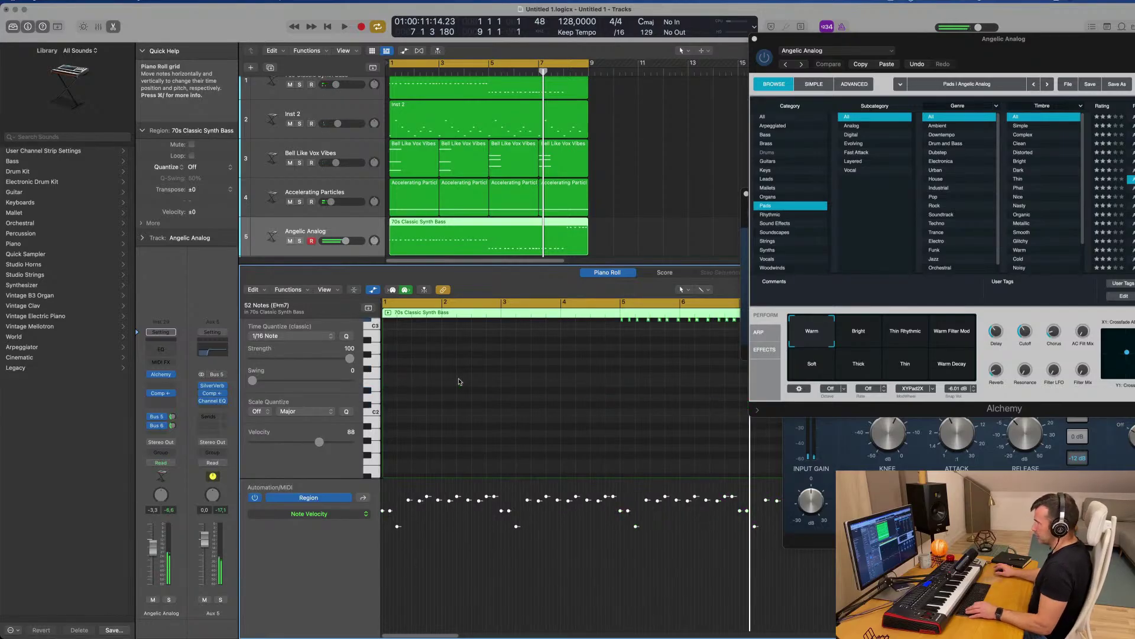
{"action": "scroll", "coordinate": [480, 396], "scroll_direction": "up", "scroll_amount": 4}
{"action": "key", "text": "space"}
{"action": "scroll", "coordinate": [504, 406], "scroll_direction": "down", "scroll_amount": 4}
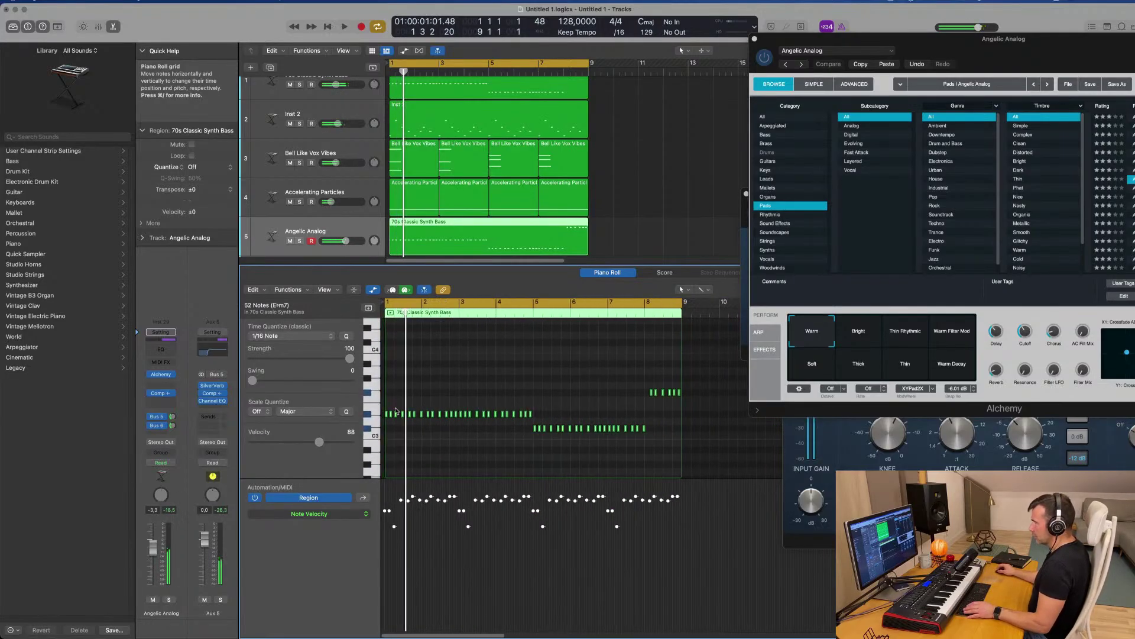
Delete the repeated notes in the copied region, keeping only the first note of each of the three pitches
{"action": "left_click_drag", "start_coordinate": [391, 413], "coordinate": [540, 409]}
{"action": "key", "text": "super+z"}
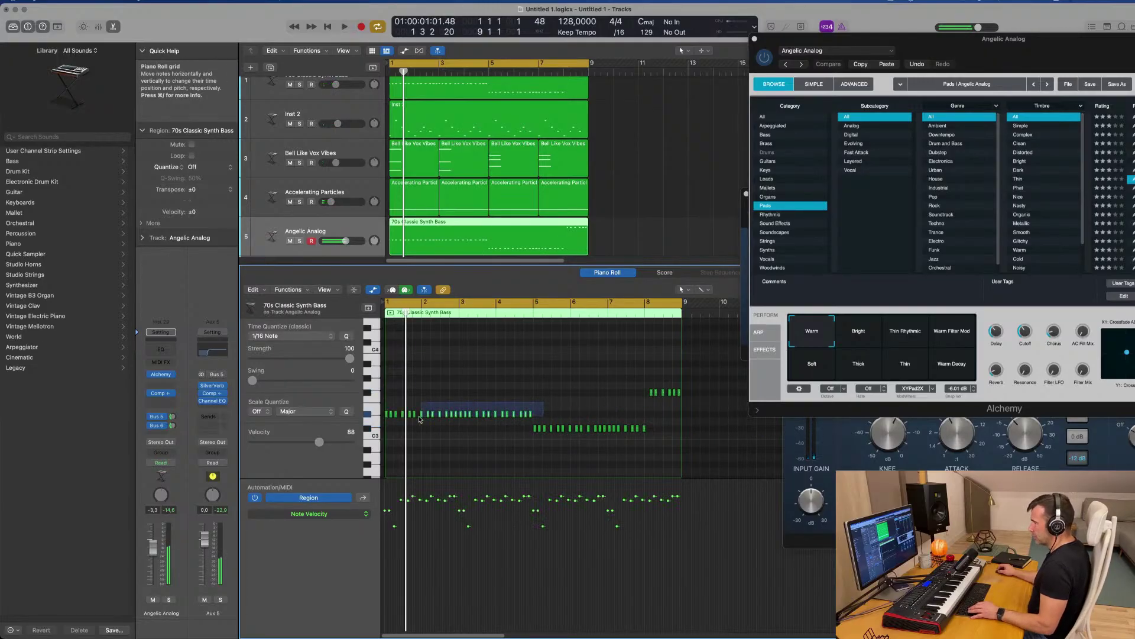
{"action": "left_click_drag", "start_coordinate": [391, 420], "coordinate": [392, 420]}
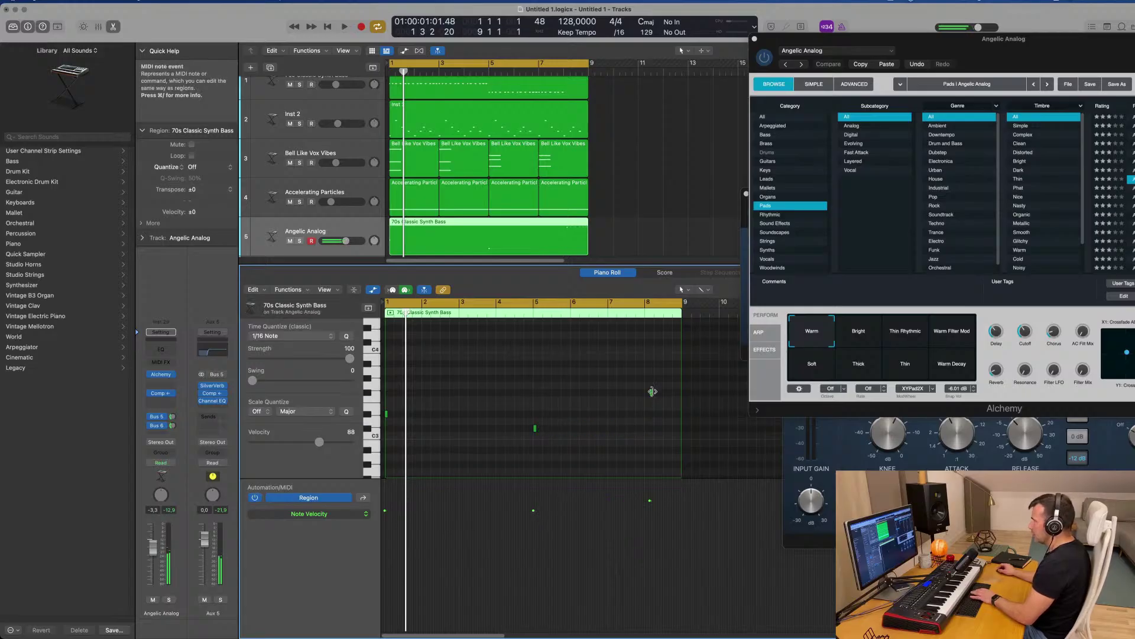
Stretch the three remaining notes into sustained ones that follow each other without gaps up to the end of bar 8
{"action": "left_click_drag", "start_coordinate": [652, 391], "coordinate": [677, 396]}
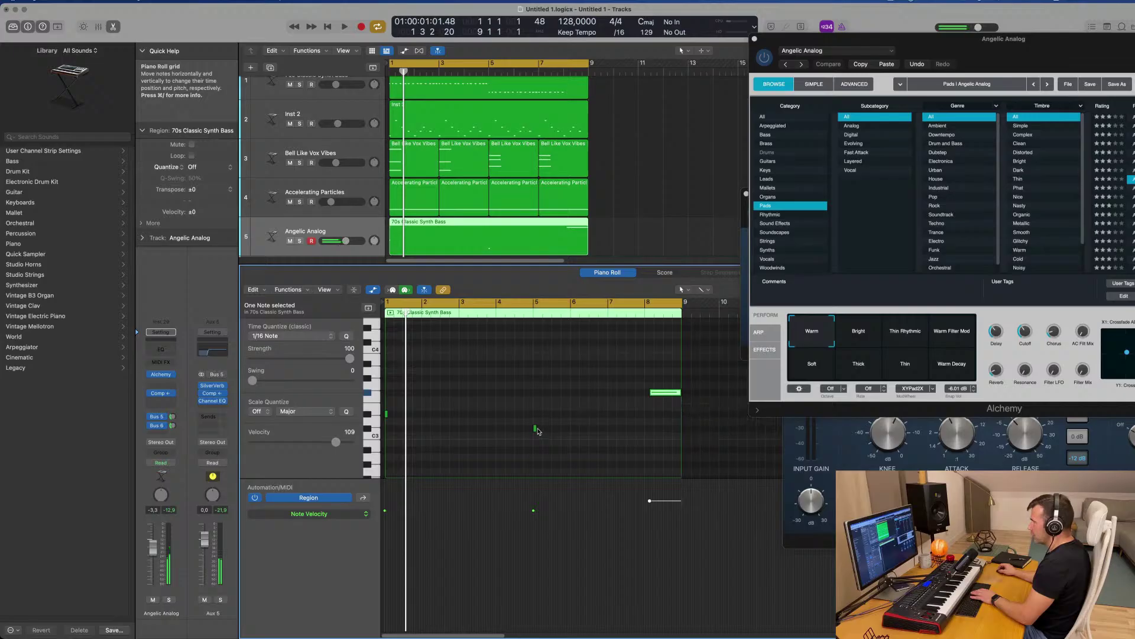
{"action": "left_click_drag", "start_coordinate": [562, 431], "coordinate": [594, 430]}
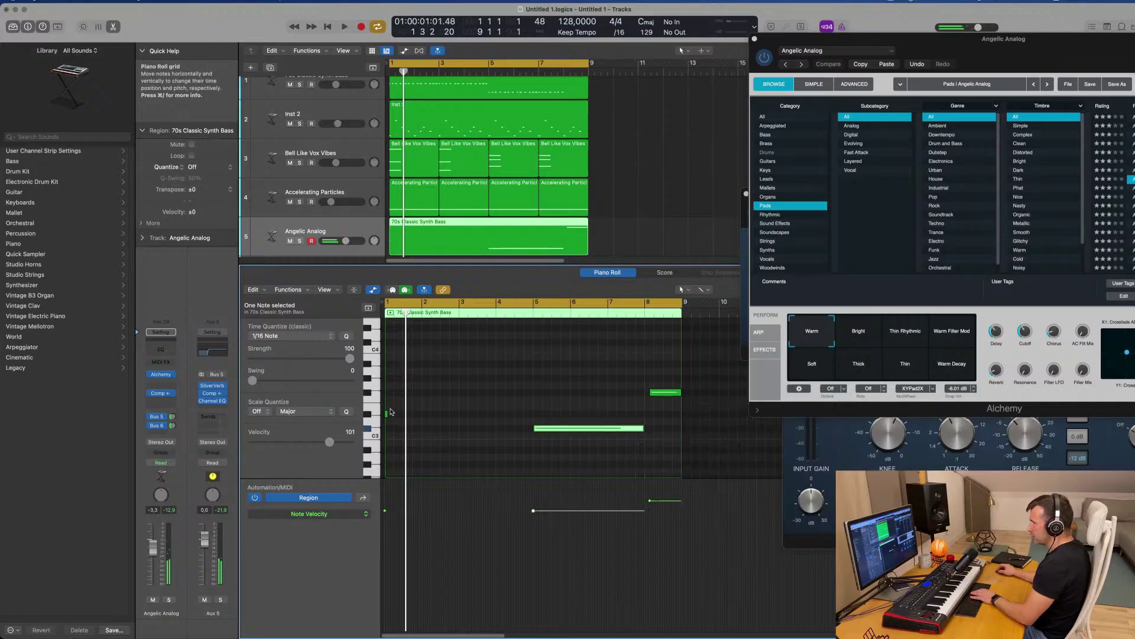
{"action": "left_click_drag", "start_coordinate": [387, 412], "coordinate": [532, 414]}
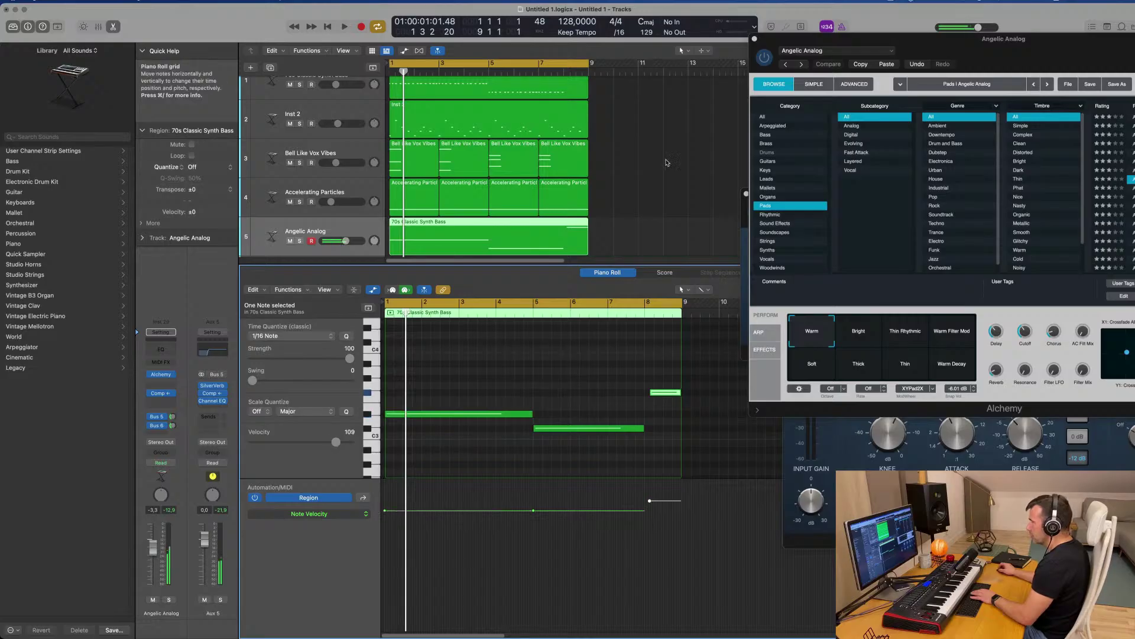
{"action": "left_click_drag", "start_coordinate": [671, 395], "coordinate": [666, 394]}
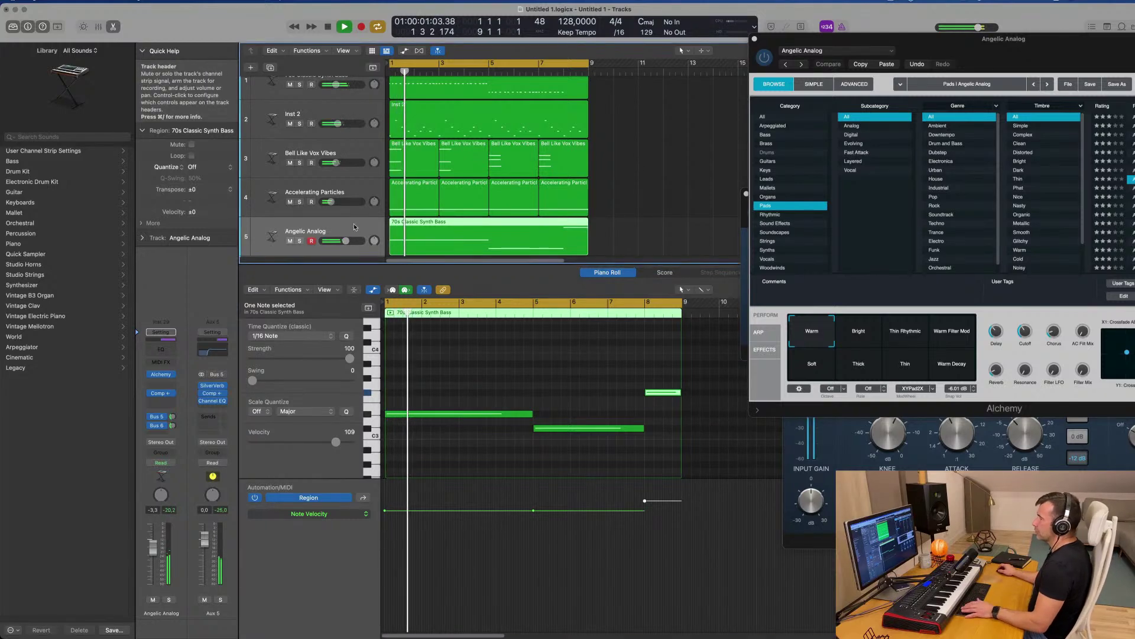
Lower the Angelic Analog track to -4.3 dB and adjust the Warm snapshot's Cutoff to about 41%
{"action": "left_click_drag", "start_coordinate": [153, 547], "coordinate": [153, 551]}
{"action": "left_click_drag", "start_coordinate": [1021, 47], "coordinate": [754, 161]}
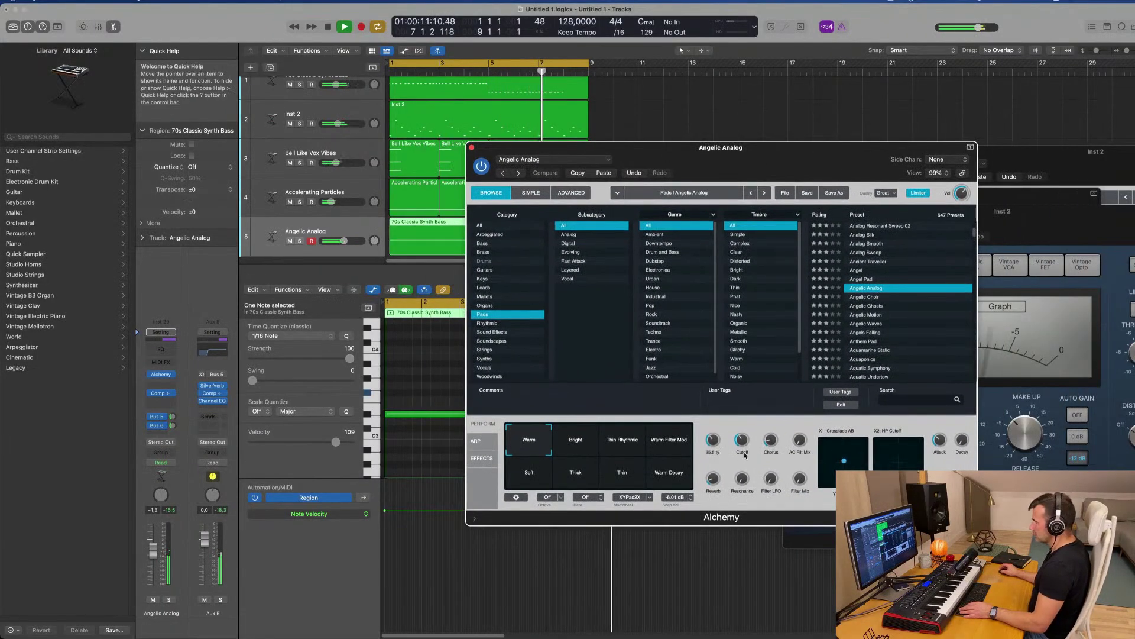
{"action": "mouse_move", "coordinate": [739, 446]}
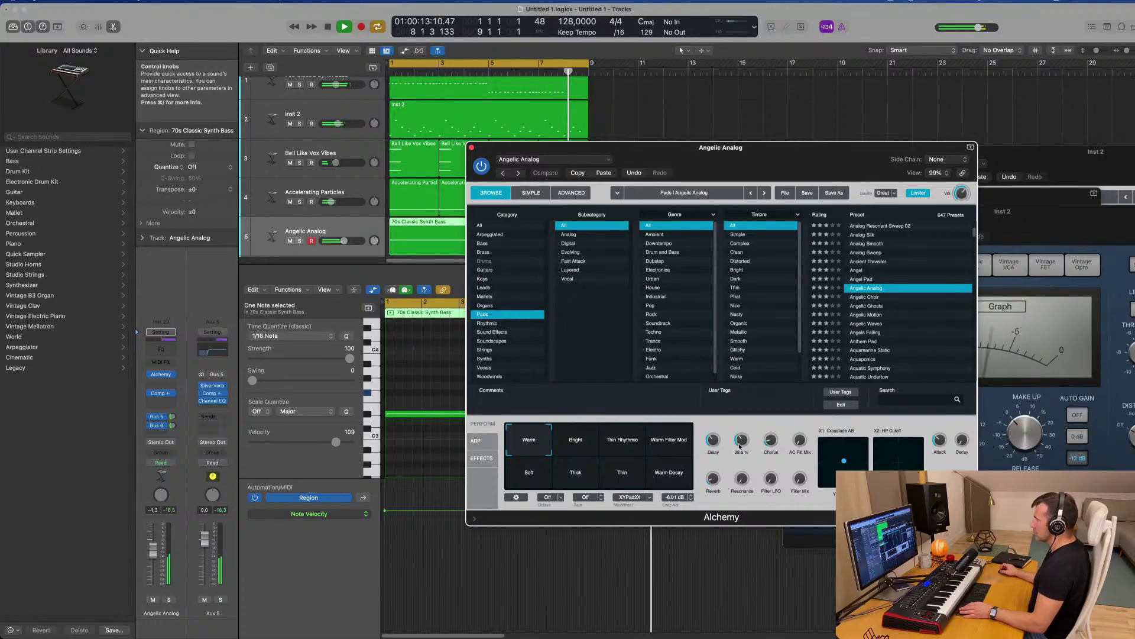
{"action": "mouse_move", "coordinate": [744, 445]}
{"action": "left_mouse_down"}
{"action": "mouse_move", "coordinate": [745, 458]}
{"action": "mouse_move", "coordinate": [748, 440]}
{"action": "left_mouse_up"}
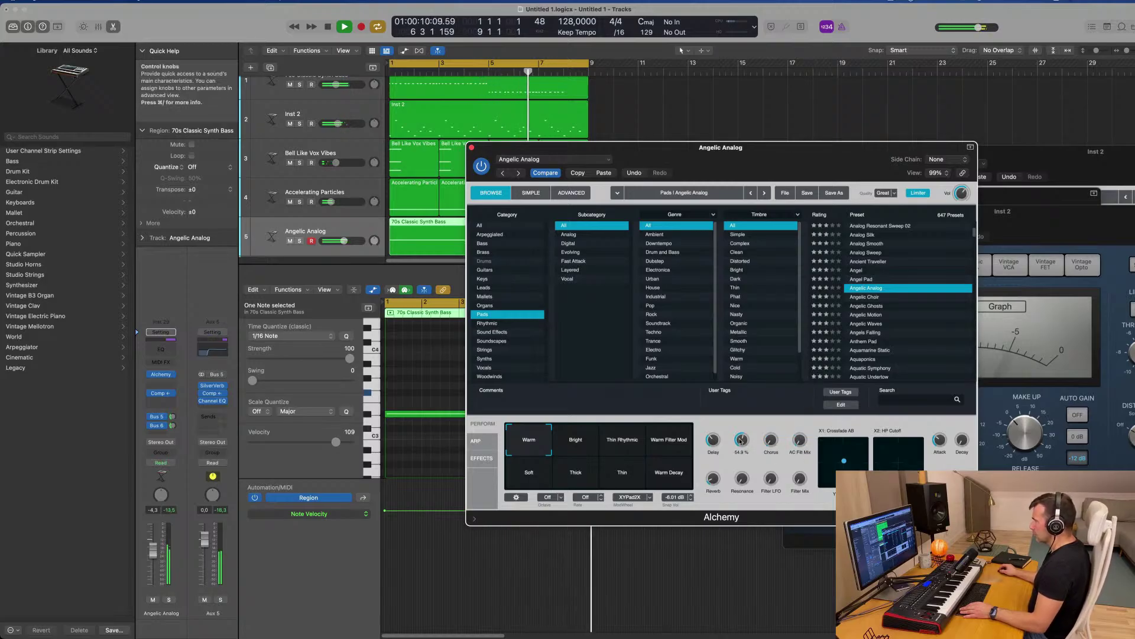
{"action": "key", "text": "space"}
{"action": "left_click_drag", "start_coordinate": [744, 444], "coordinate": [743, 447]}
{"action": "key", "text": "space"}
{"action": "key", "text": "space"}
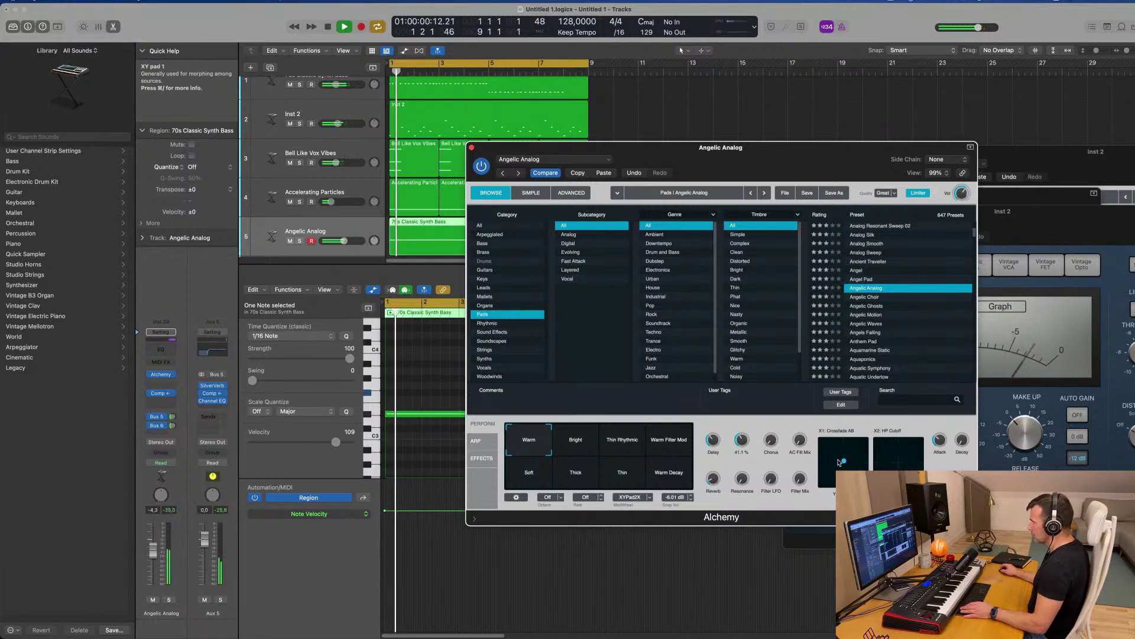
Try other positions on Angelic Analog's Crossfade AB/CD and HP Cutoff/Sequencer XY pads while the loop plays
{"action": "left_click_drag", "start_coordinate": [843, 460], "coordinate": [845, 443]}
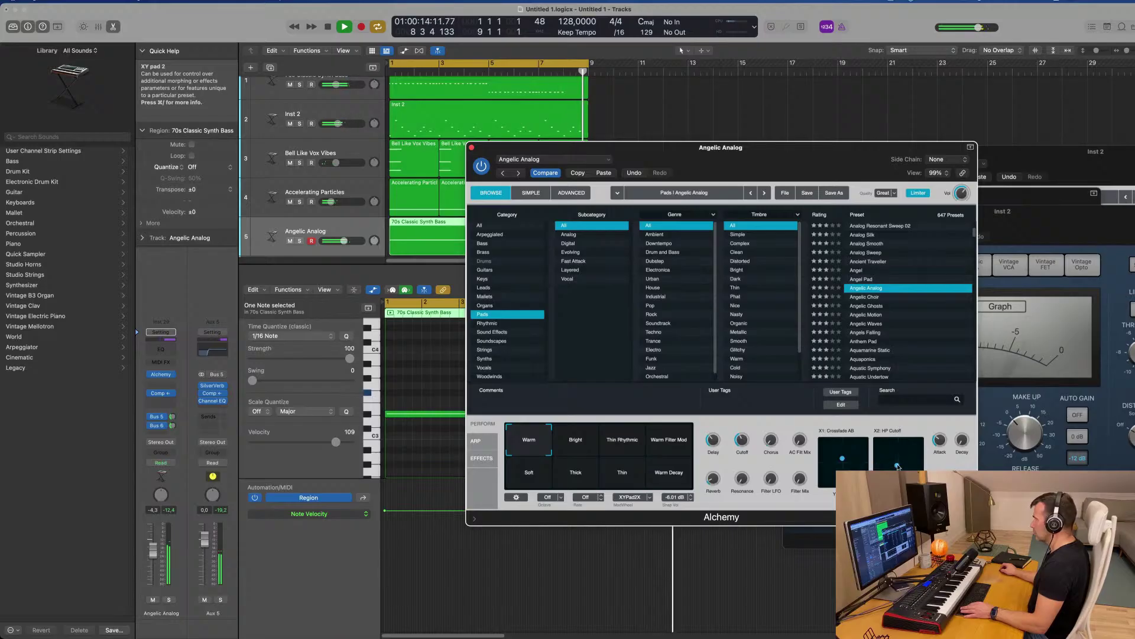
{"action": "key", "text": "space"}
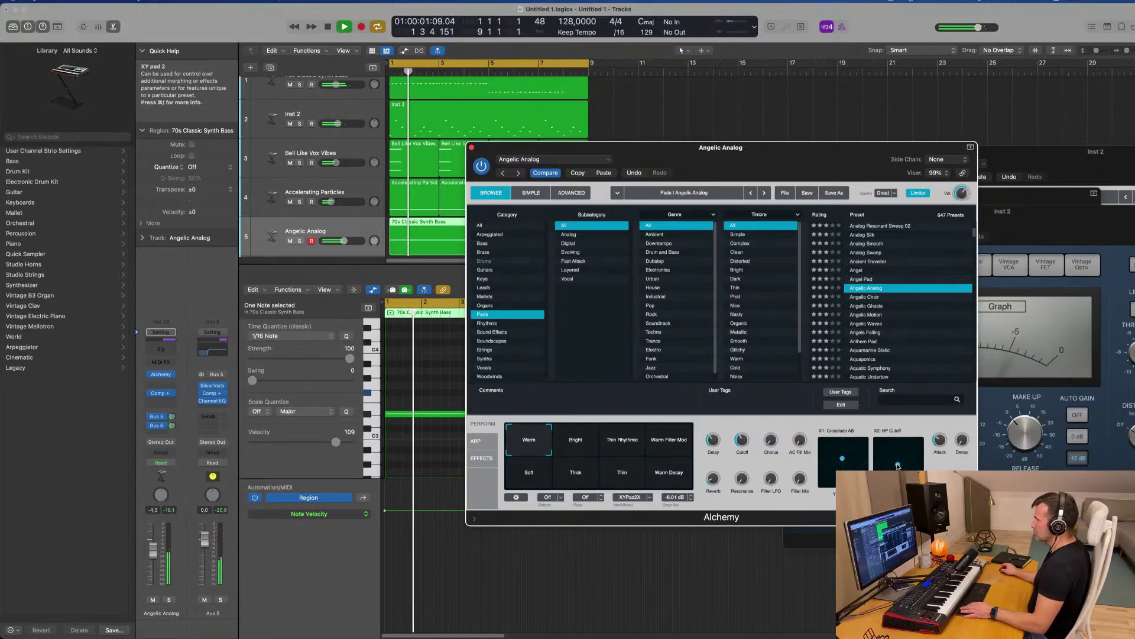
{"action": "left_click_drag", "start_coordinate": [779, 155], "coordinate": [802, 69]}
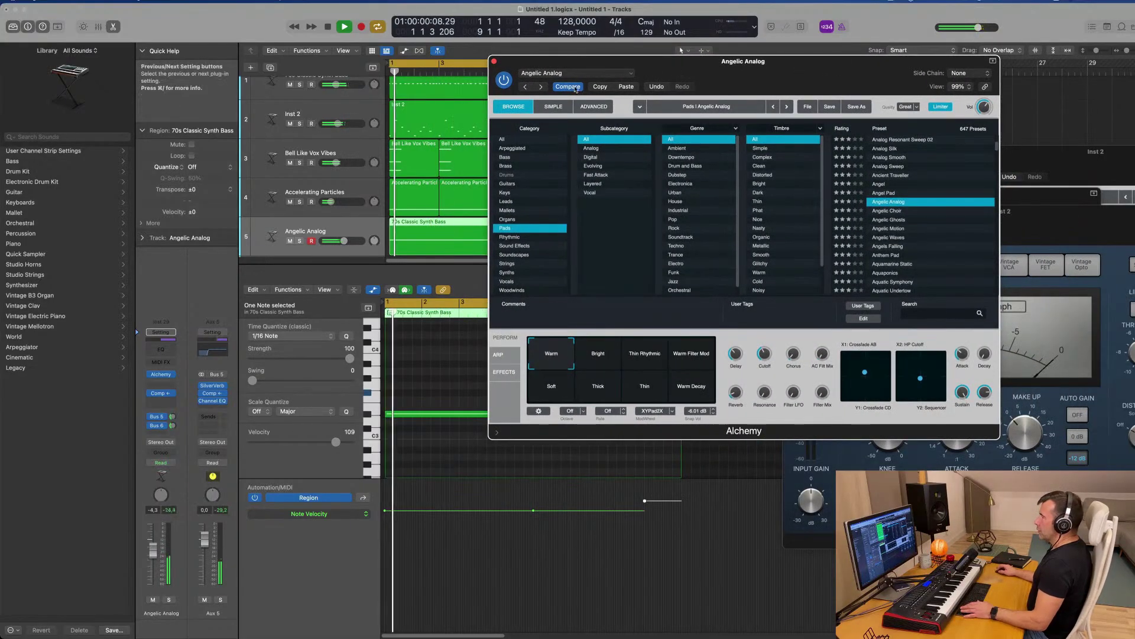
{"action": "key", "text": "space"}
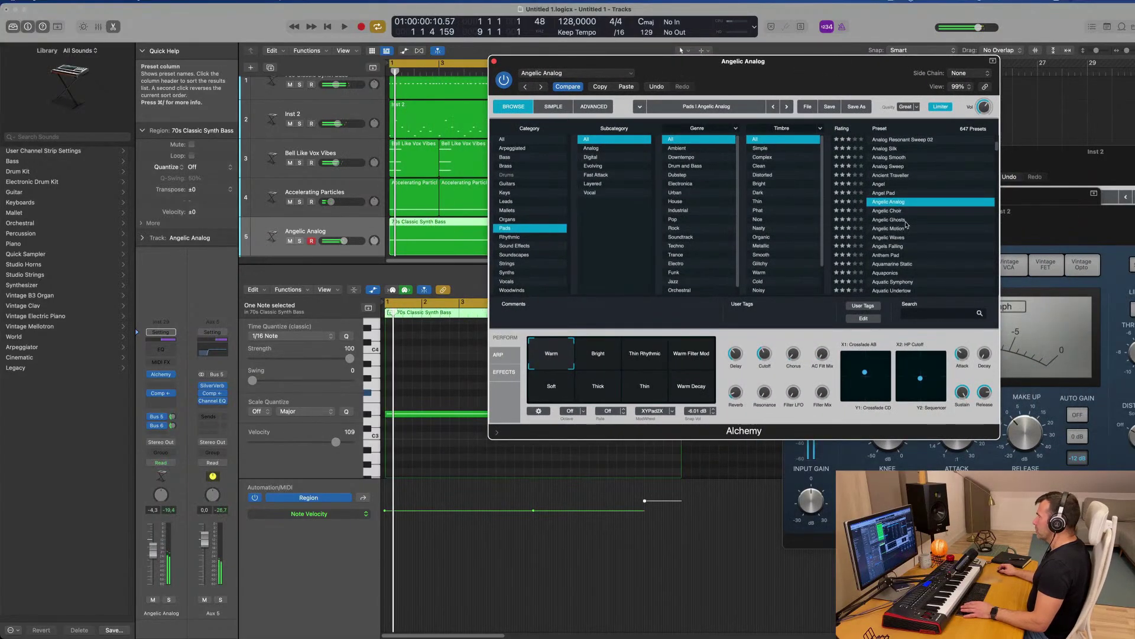
Load Alchemy's Angelic Choir pad preset, raise its Bus 5 send level and set the track's volume to -9.6 dB
{"action": "left_click", "coordinate": [893, 211]}
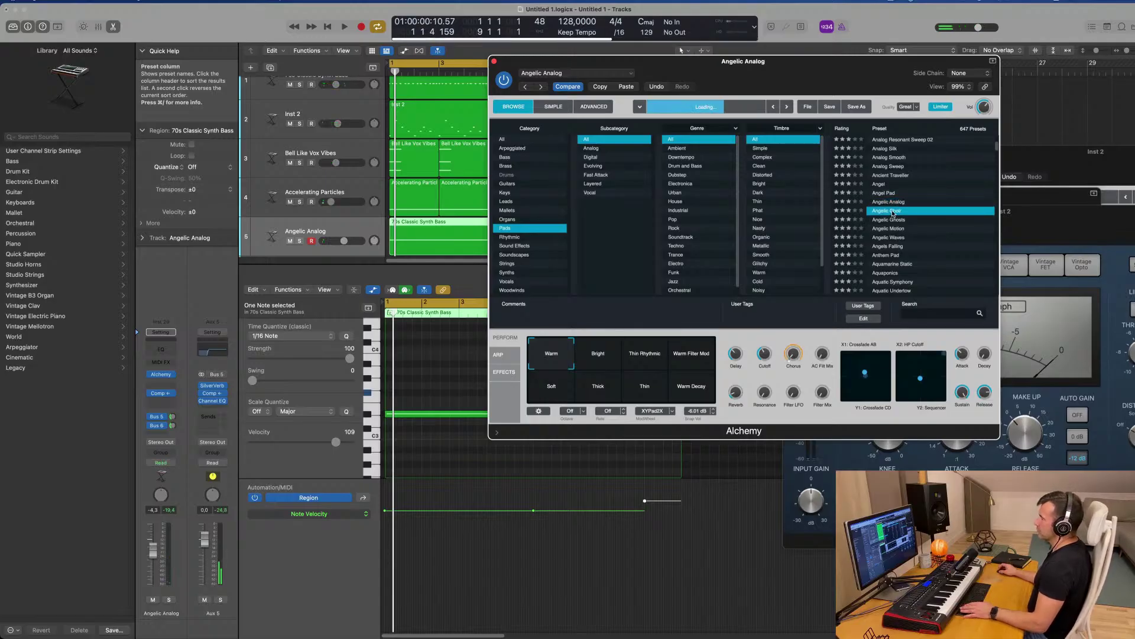
{"action": "key", "text": "space"}
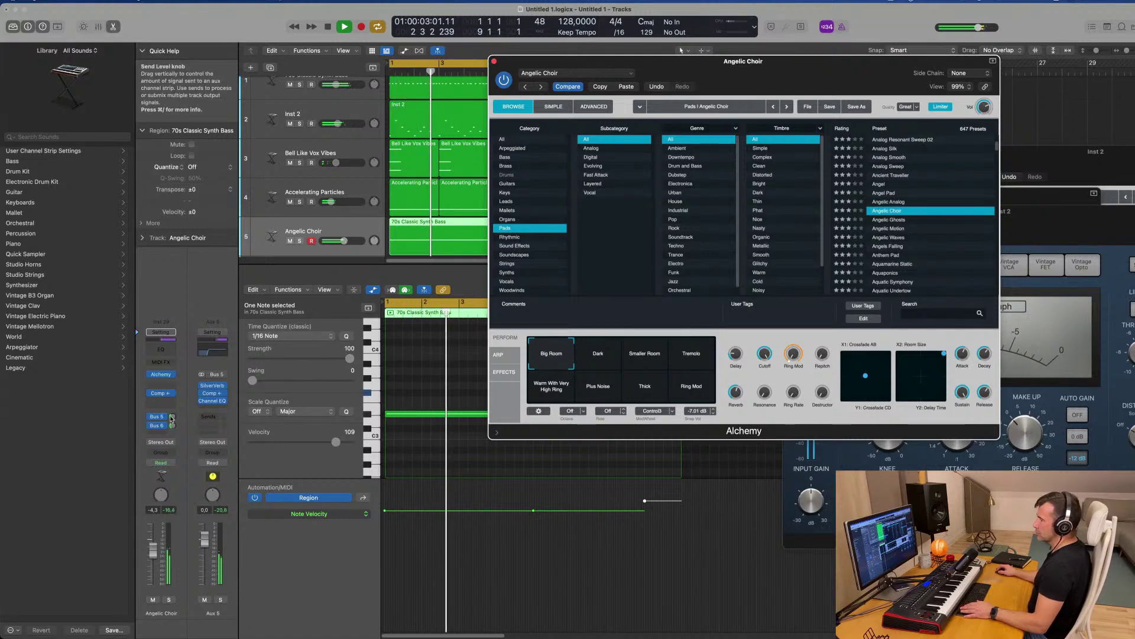
{"action": "left_click_drag", "start_coordinate": [174, 408], "coordinate": [174, 403]}
{"action": "left_click_drag", "start_coordinate": [152, 568], "coordinate": [152, 565]}
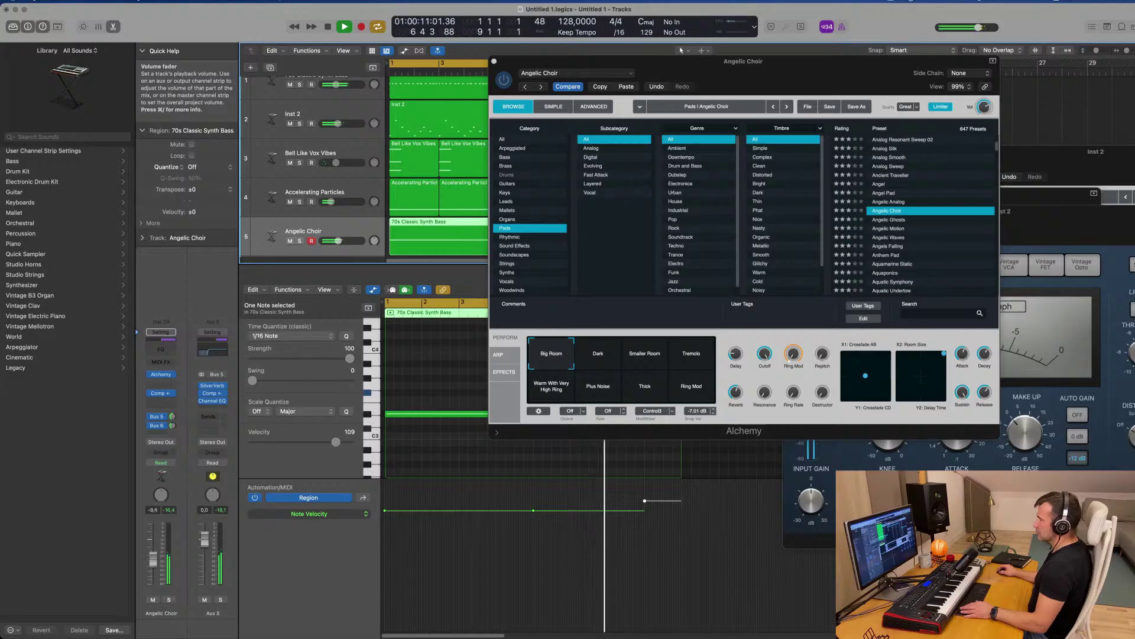
Try Angelic Choir's Dark, Smaller Room and Tremolo snapshots with the track's volume at -9.0 dB
{"action": "left_click", "coordinate": [599, 358]}
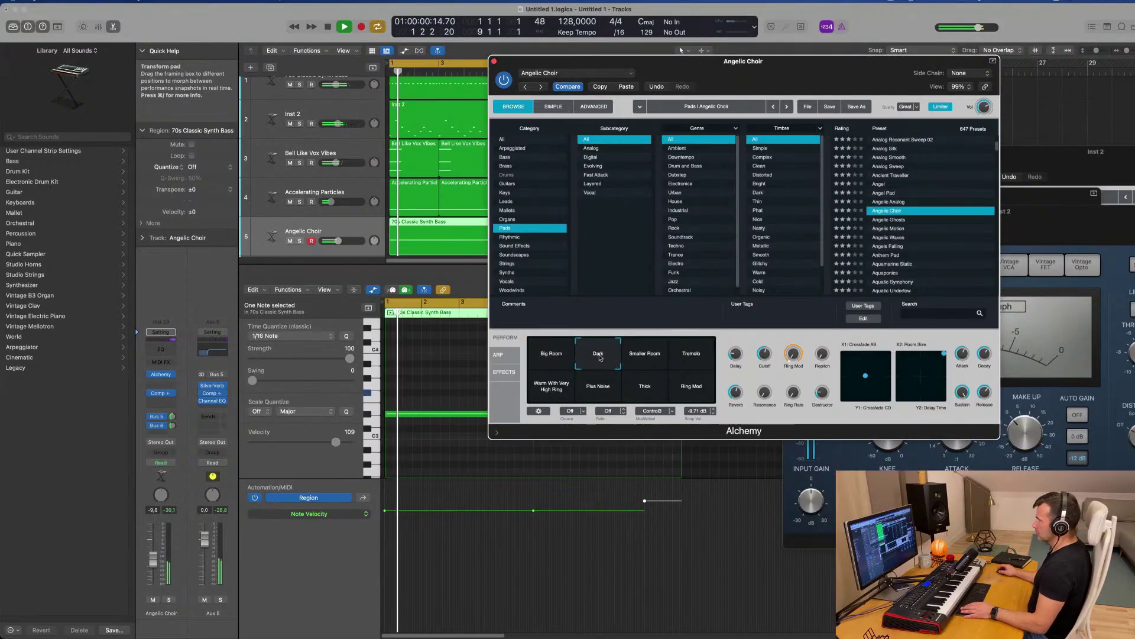
{"action": "left_click_drag", "start_coordinate": [153, 559], "coordinate": [156, 558]}
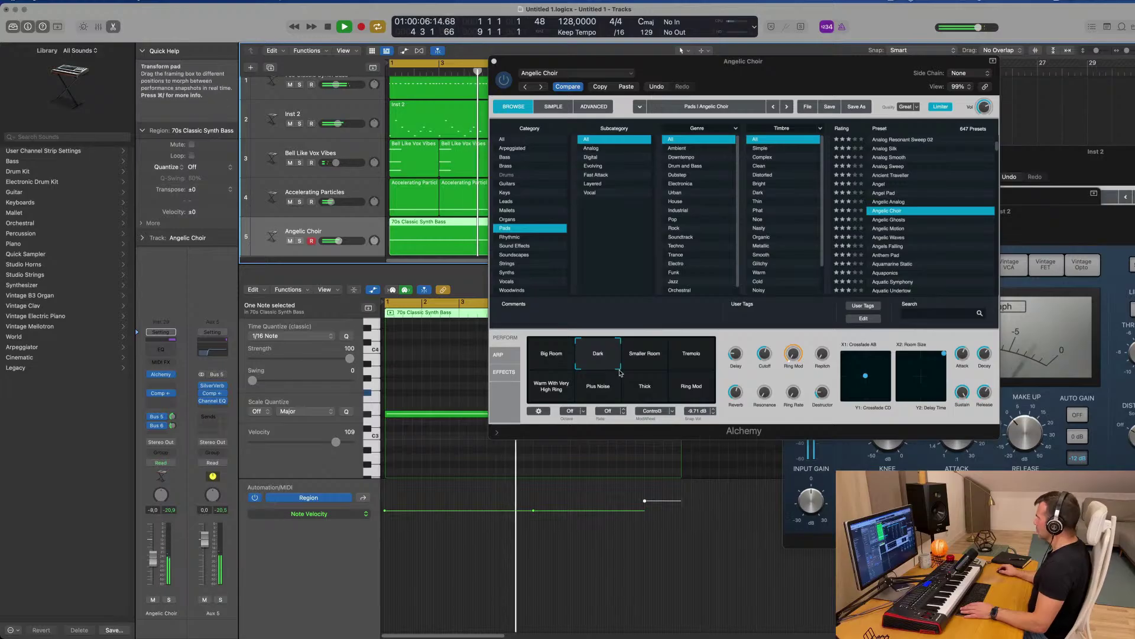
{"action": "left_click", "coordinate": [655, 358]}
{"action": "left_click", "coordinate": [695, 359]}
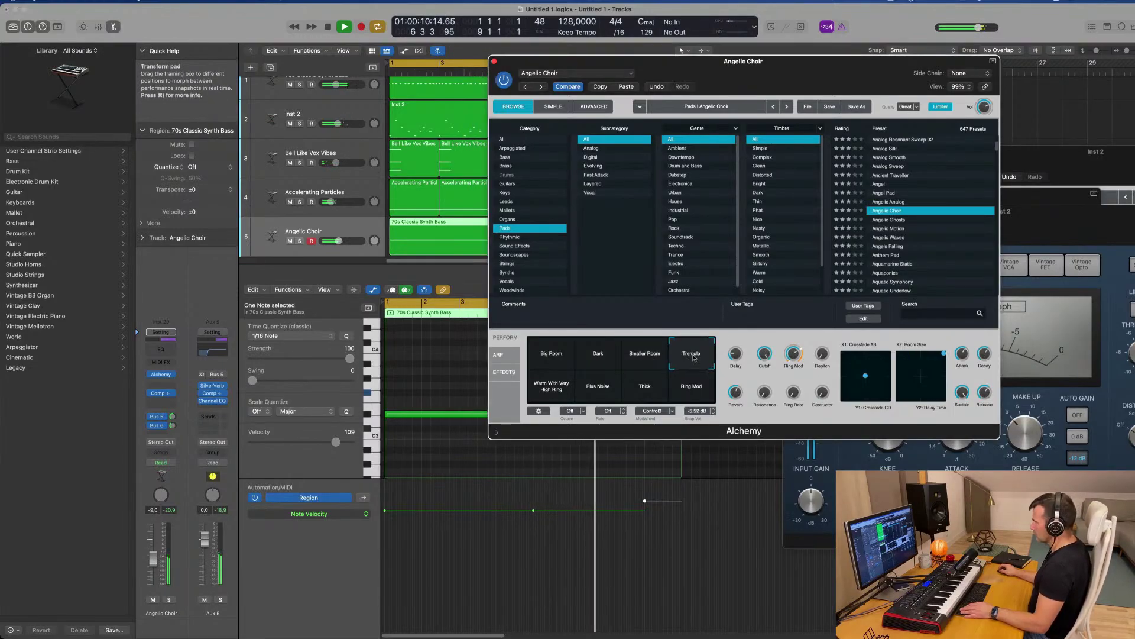
Try the Warm With Very High Ring snapshot at -2.7 dB, briefly soloing the Angelic Choir track
{"action": "left_click", "coordinate": [552, 388]}
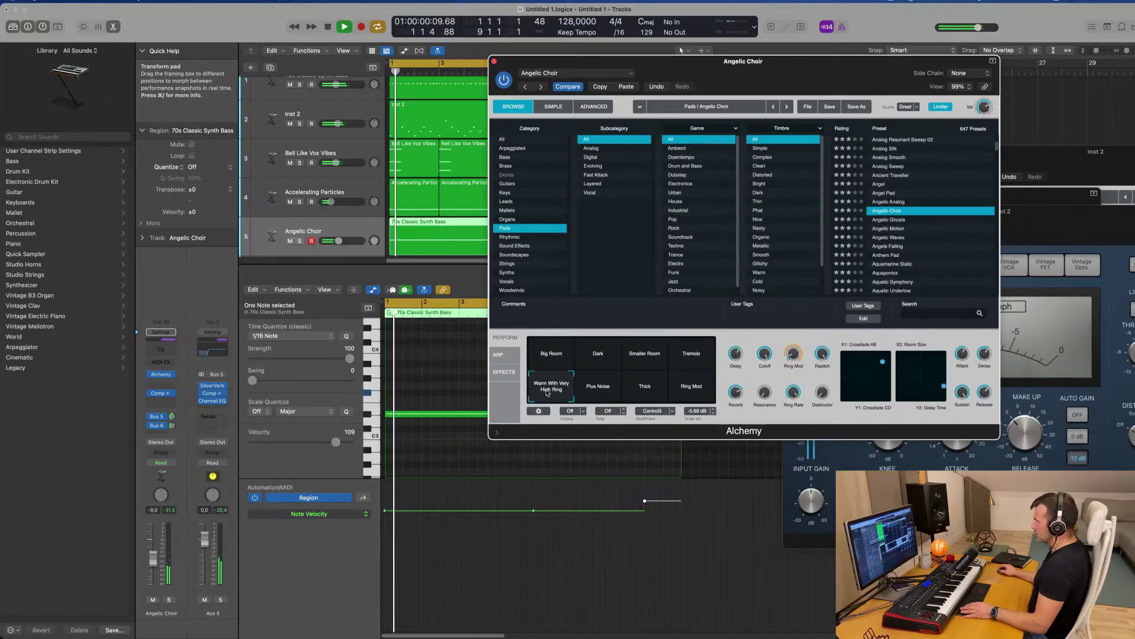
{"action": "key", "text": "space"}
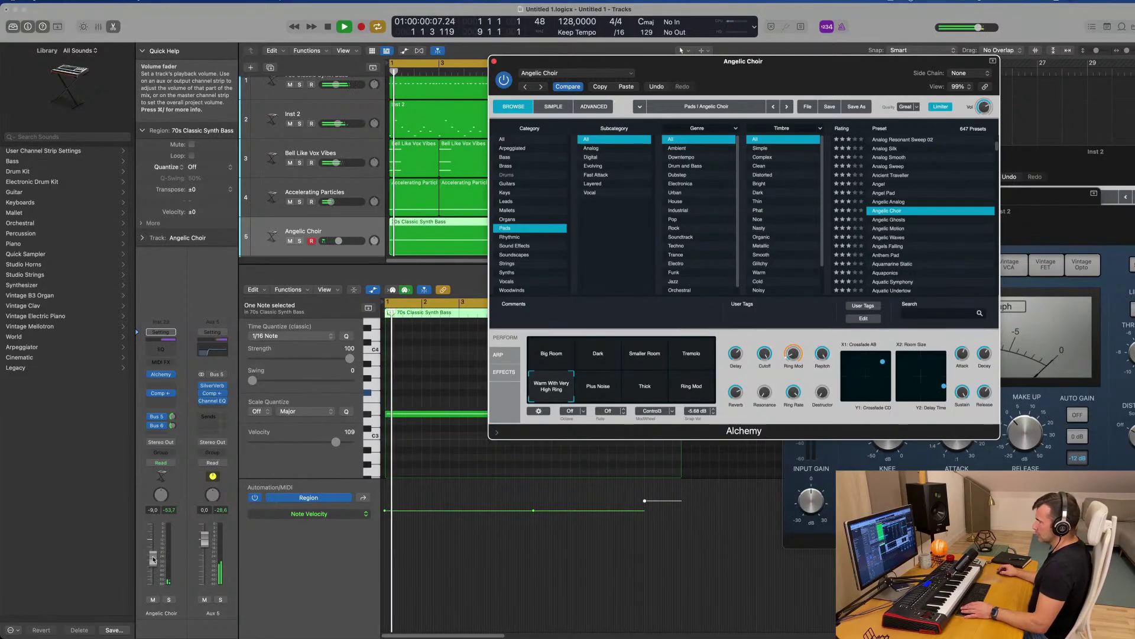
{"action": "left_click_drag", "start_coordinate": [153, 561], "coordinate": [153, 553]}
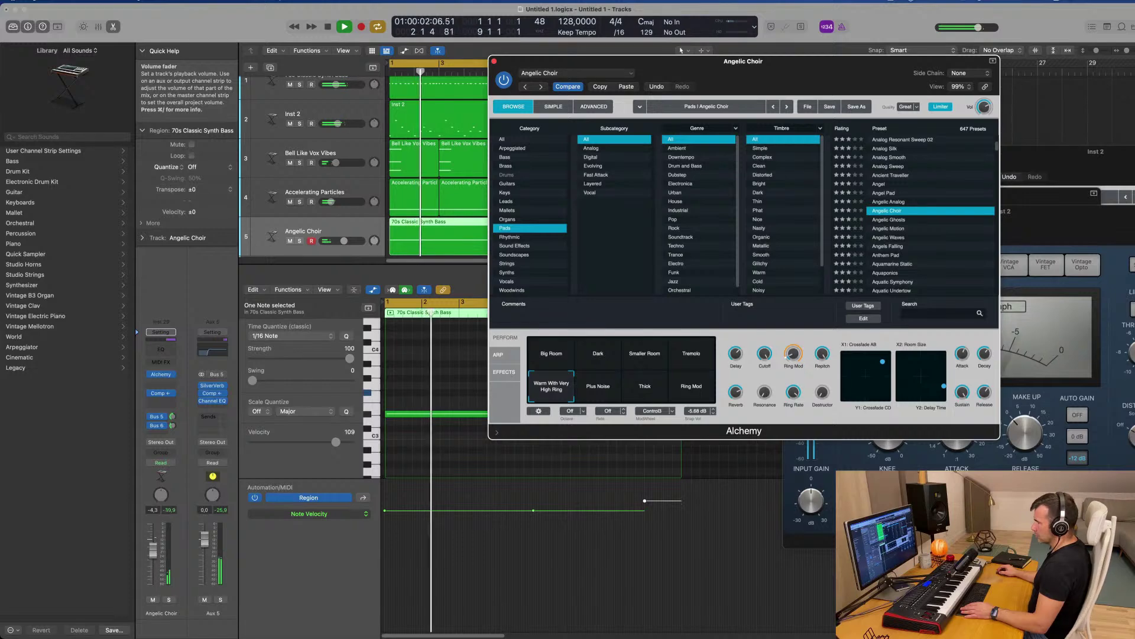
{"action": "left_click", "coordinate": [170, 600]}
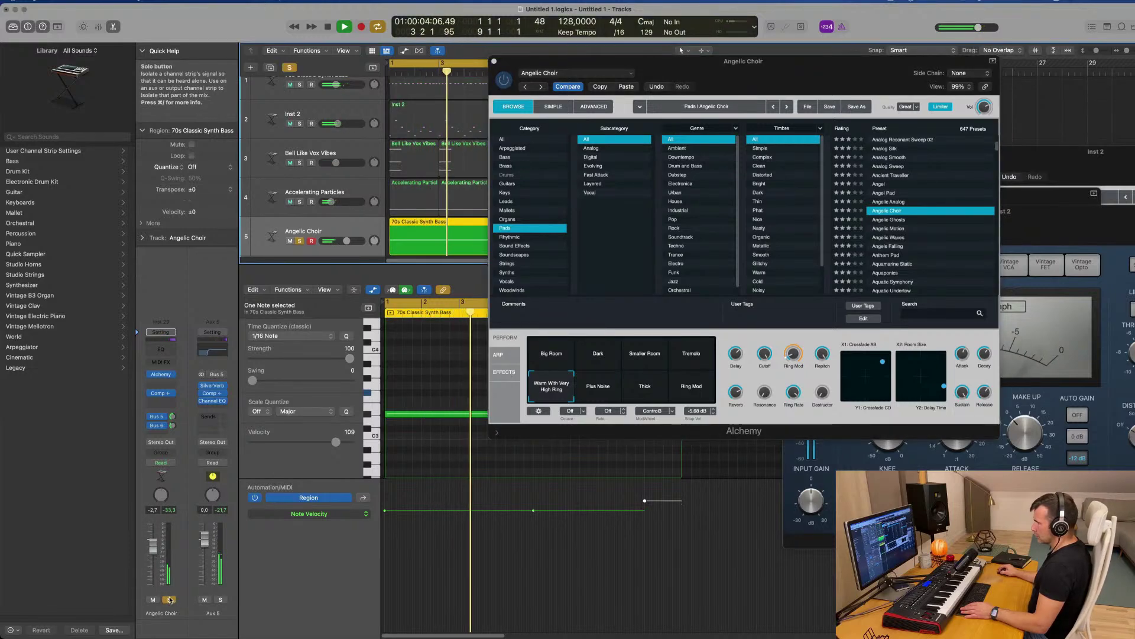
{"action": "left_click", "coordinate": [169, 599]}
Try Angelic Choir's Plus Noise, Smaller Room, Thick and Ring Mod snapshots with the track's volume at -9.6 dB
{"action": "left_click", "coordinate": [596, 389]}
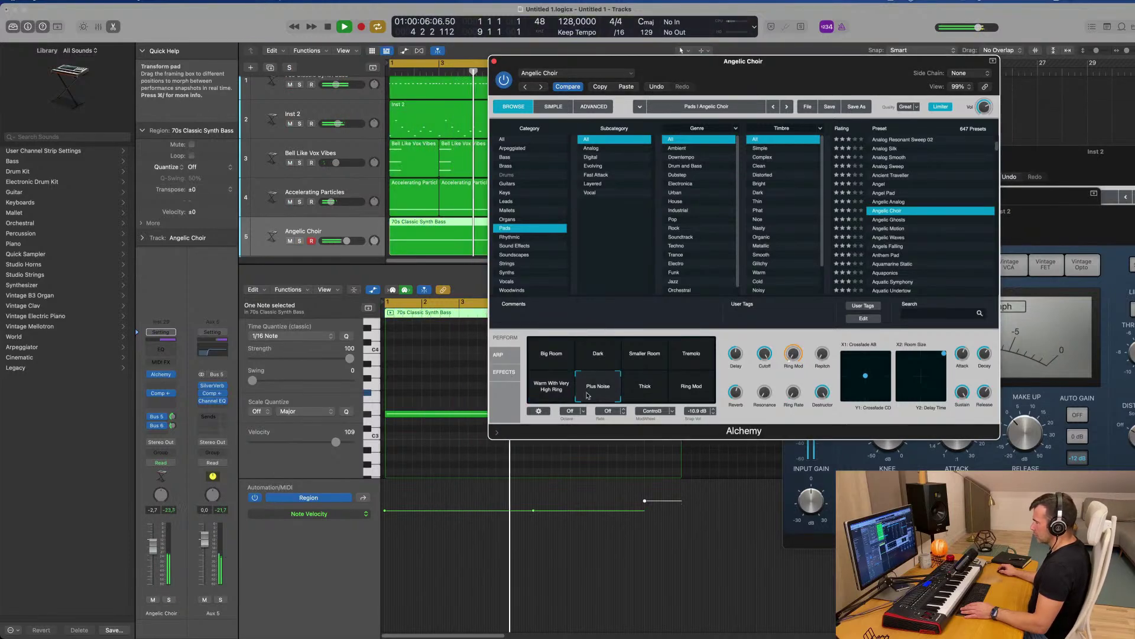
{"action": "left_click_drag", "start_coordinate": [153, 546], "coordinate": [153, 558]}
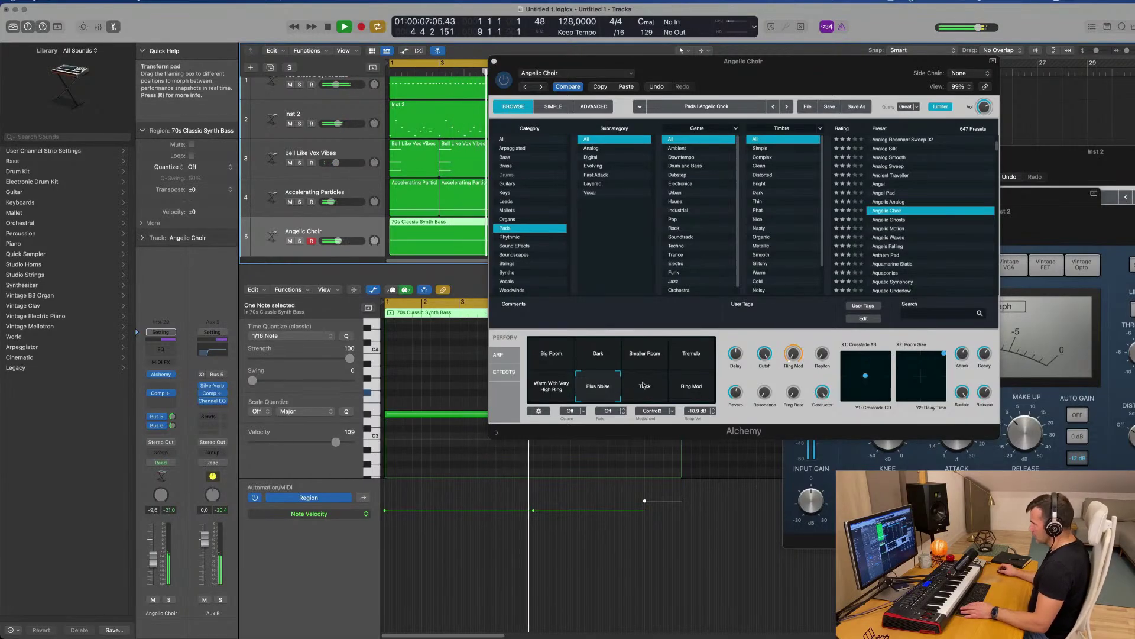
{"action": "left_click", "coordinate": [645, 354]}
{"action": "left_click", "coordinate": [643, 388]}
{"action": "left_click", "coordinate": [684, 387]}
Choose Angelic Choir's Dark snapshot and set the track's volume to -6.4 dB
{"action": "left_click", "coordinate": [598, 353]}
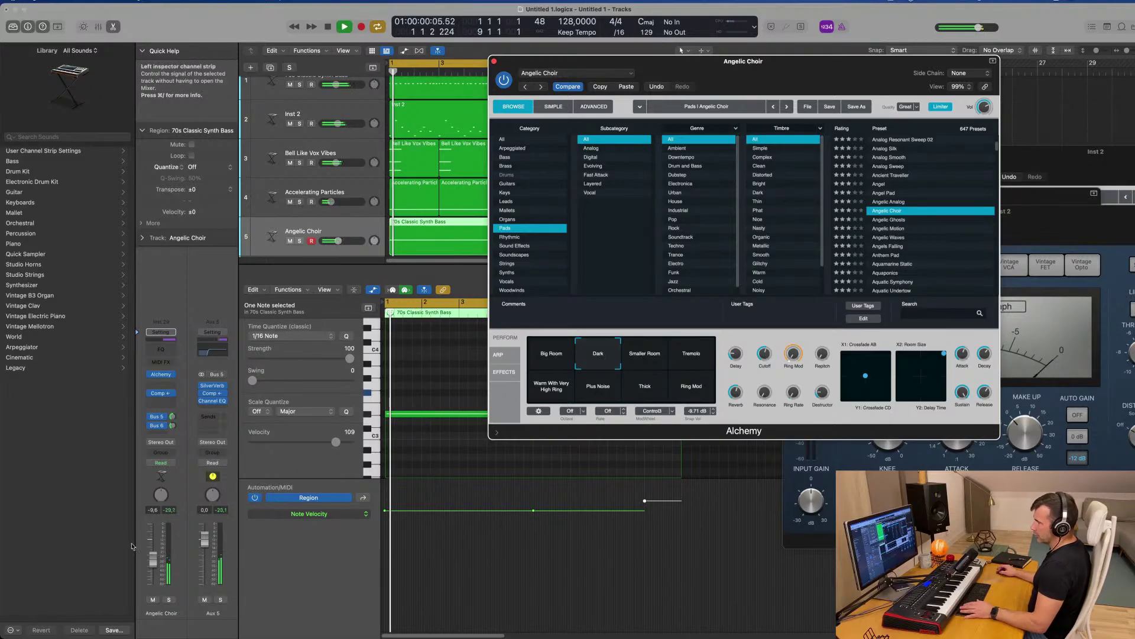
{"action": "left_click_drag", "start_coordinate": [150, 557], "coordinate": [158, 551]}
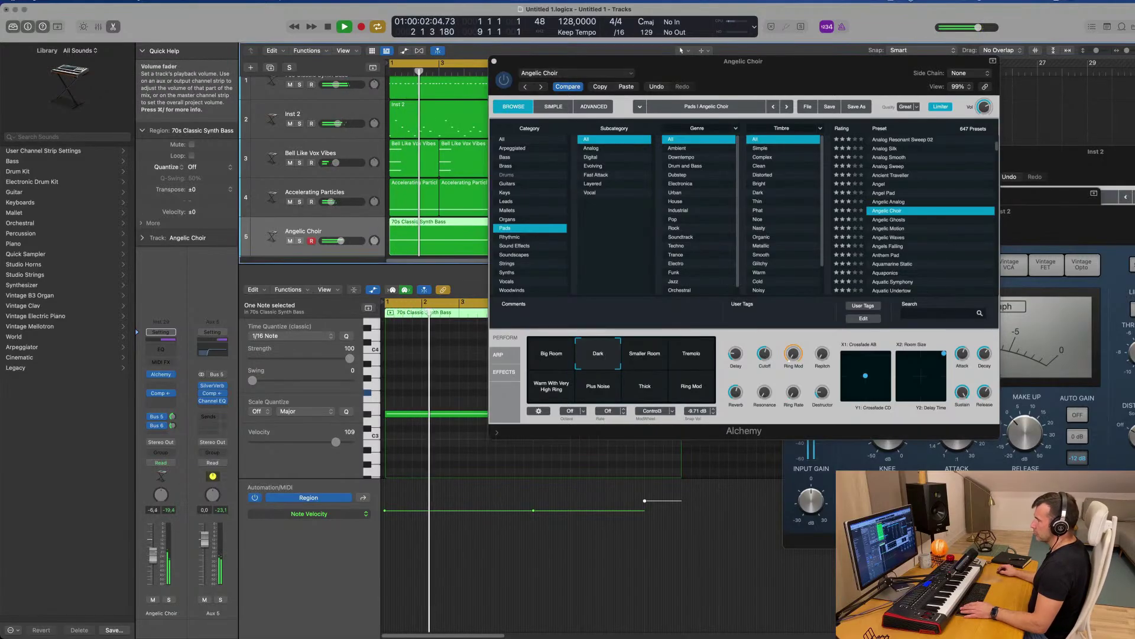
Briefly solo the Angelic Choir track, and add a Channel EQ to it with an 18 dB/Oct low cut at 330 Hz
{"action": "left_click", "coordinate": [169, 599]}
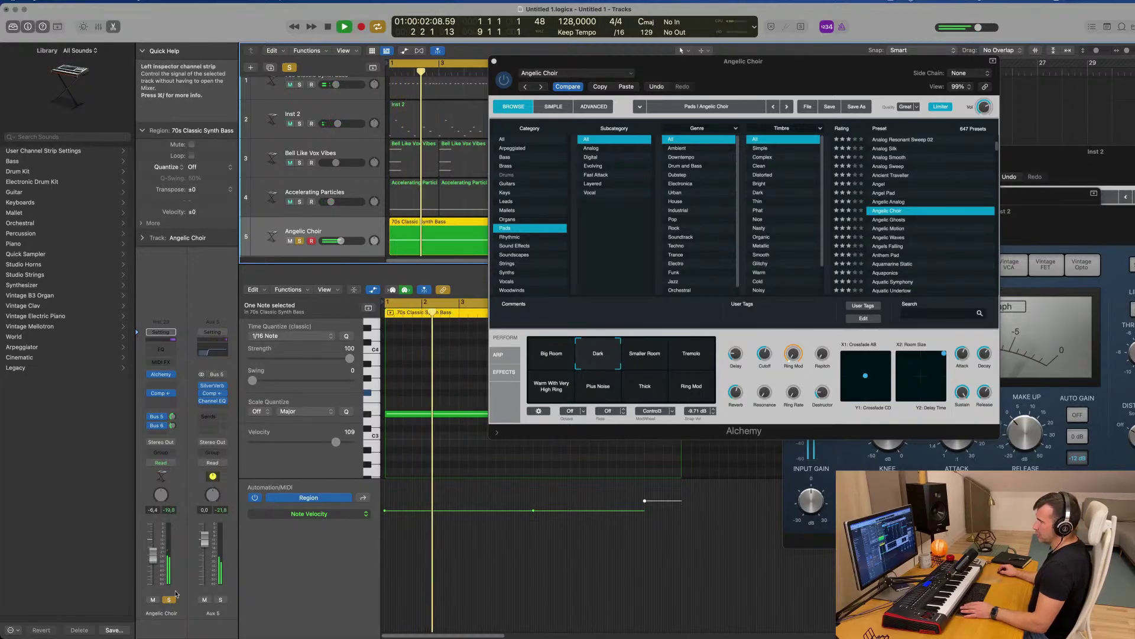
{"action": "left_click", "coordinate": [169, 601]}
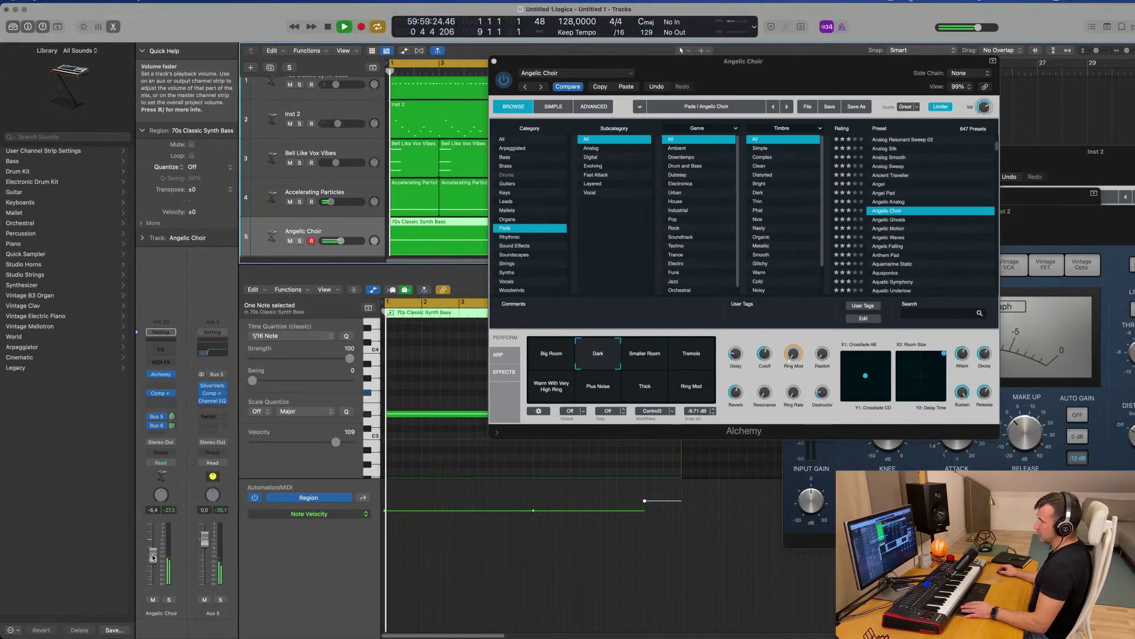
{"action": "left_click", "coordinate": [169, 345]}
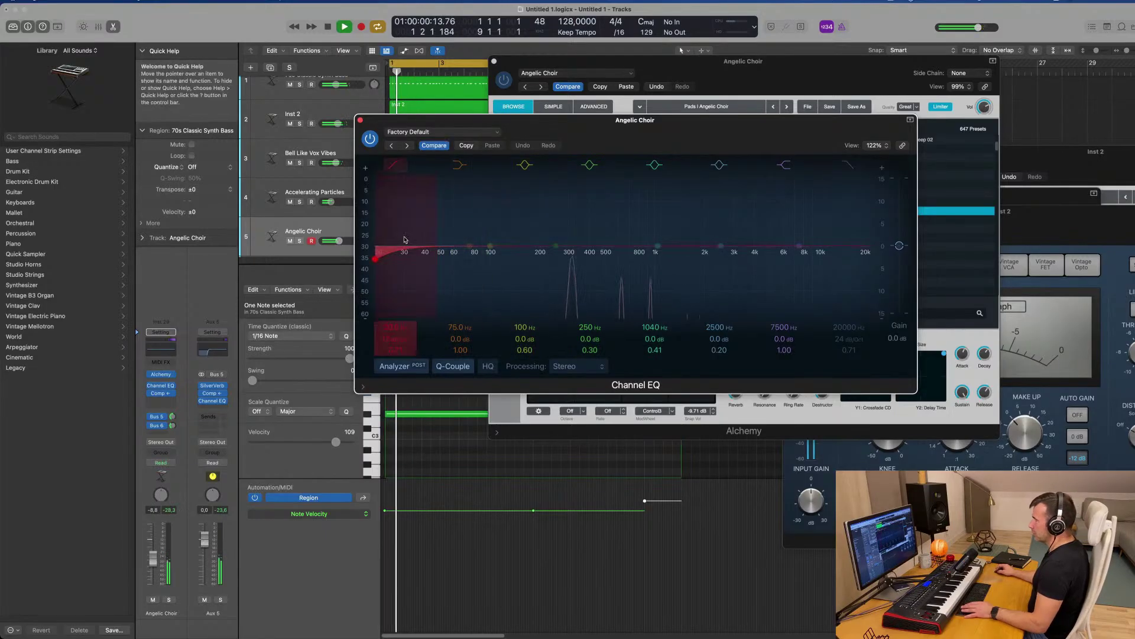
{"action": "left_click_drag", "start_coordinate": [395, 237], "coordinate": [587, 202]}
{"action": "left_click_drag", "start_coordinate": [403, 339], "coordinate": [395, 325]}
{"action": "left_click_drag", "start_coordinate": [577, 217], "coordinate": [593, 217]}
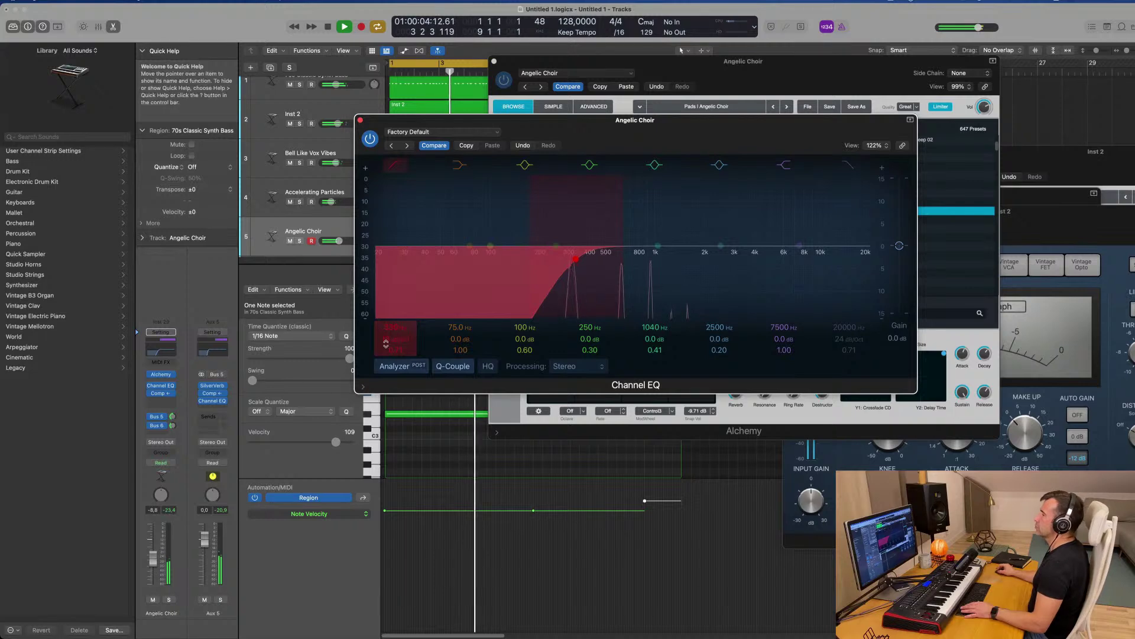
{"action": "left_click_drag", "start_coordinate": [626, 147], "coordinate": [666, 145]}
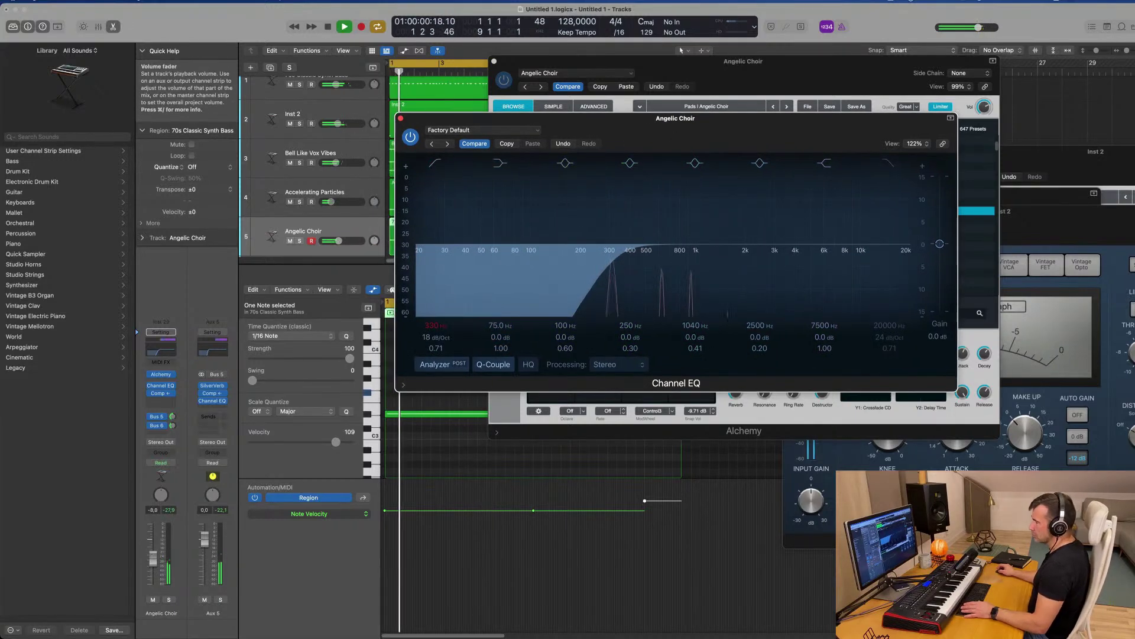
Set the Angelic Choir track's volume to -9.0 dB and close its Channel EQ and Alchemy windows
{"action": "left_click_drag", "start_coordinate": [152, 556], "coordinate": [152, 557]}
{"action": "left_click_drag", "start_coordinate": [398, 119], "coordinate": [403, 118]}
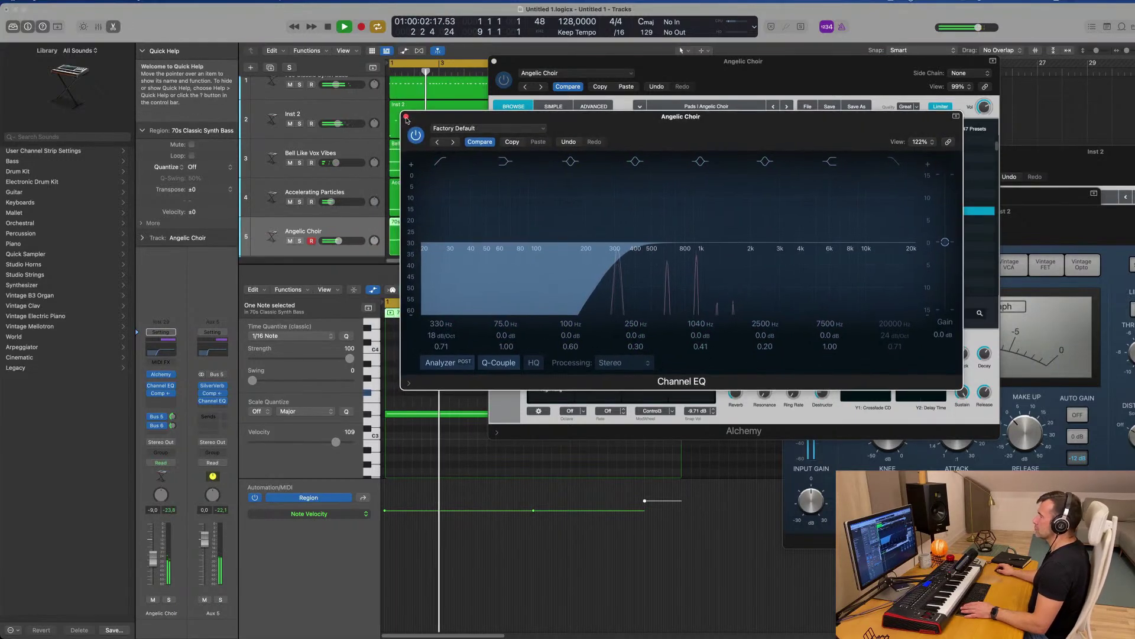
{"action": "left_click", "coordinate": [405, 118]}
{"action": "left_click_drag", "start_coordinate": [718, 74], "coordinate": [712, 77]}
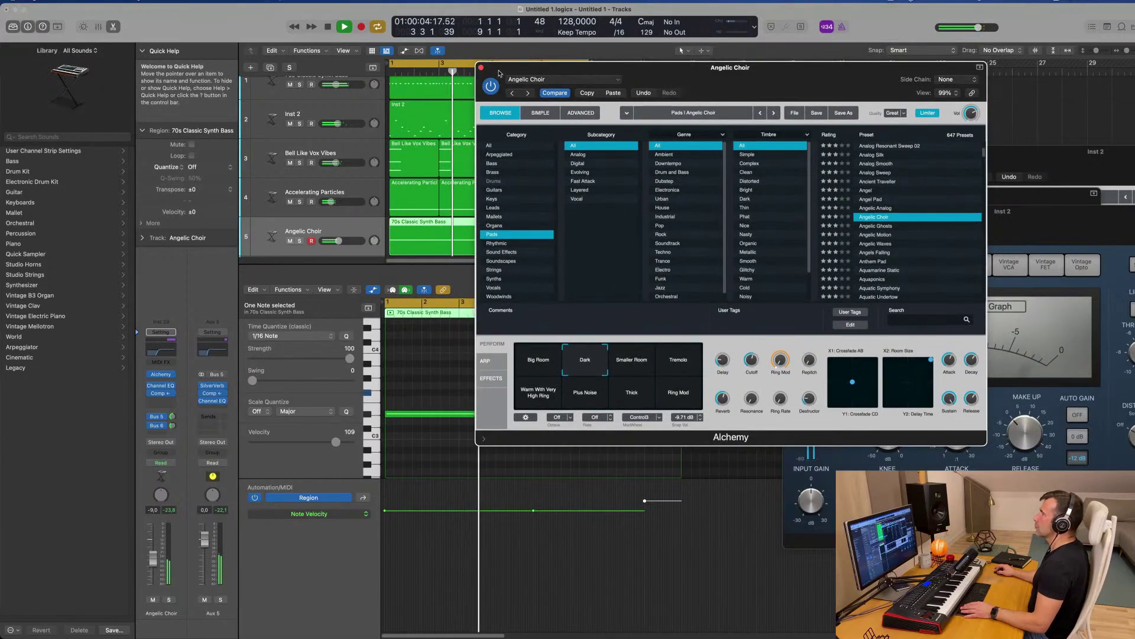
{"action": "key", "text": "super+w"}
Repeat all regions of the eight-bar loop three times so the arrangement extends to bar 33
{"action": "scroll", "coordinate": [651, 193], "scroll_direction": "up", "scroll_amount": 2}
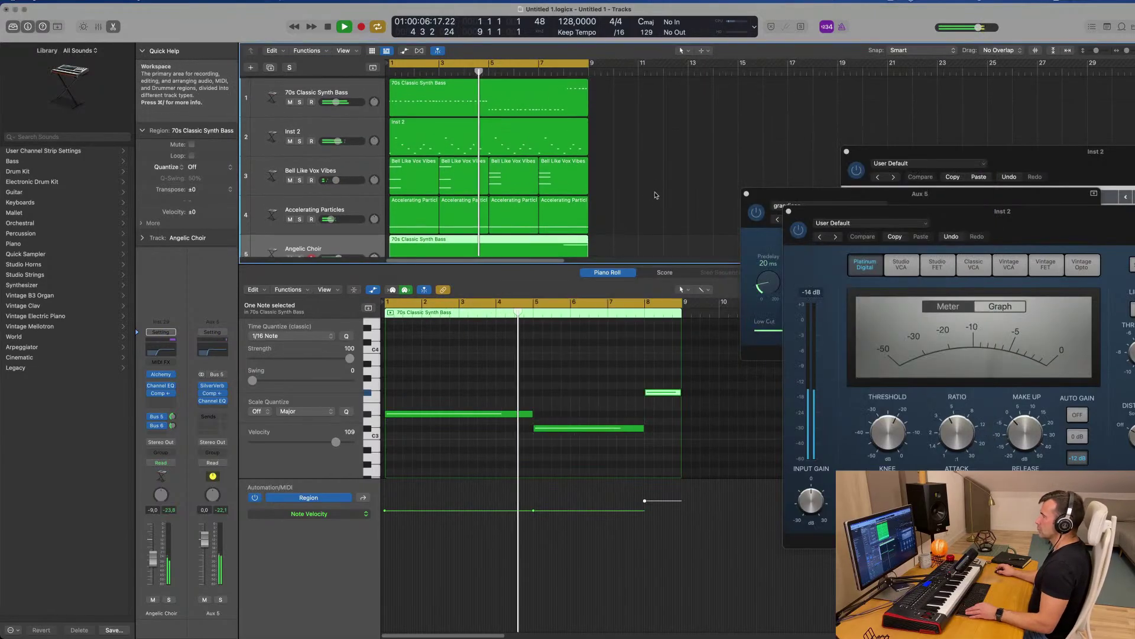
{"action": "key", "text": "super+Left"}
{"action": "key", "text": "super+Left"}
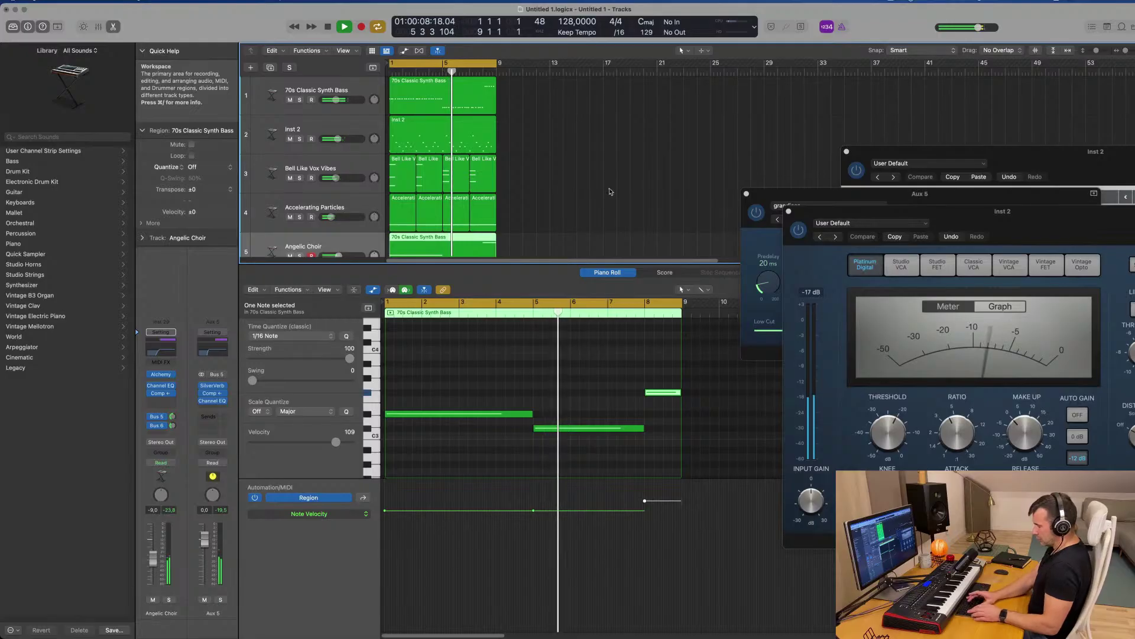
{"action": "key", "text": "super+a"}
{"action": "key", "text": "super+r"}
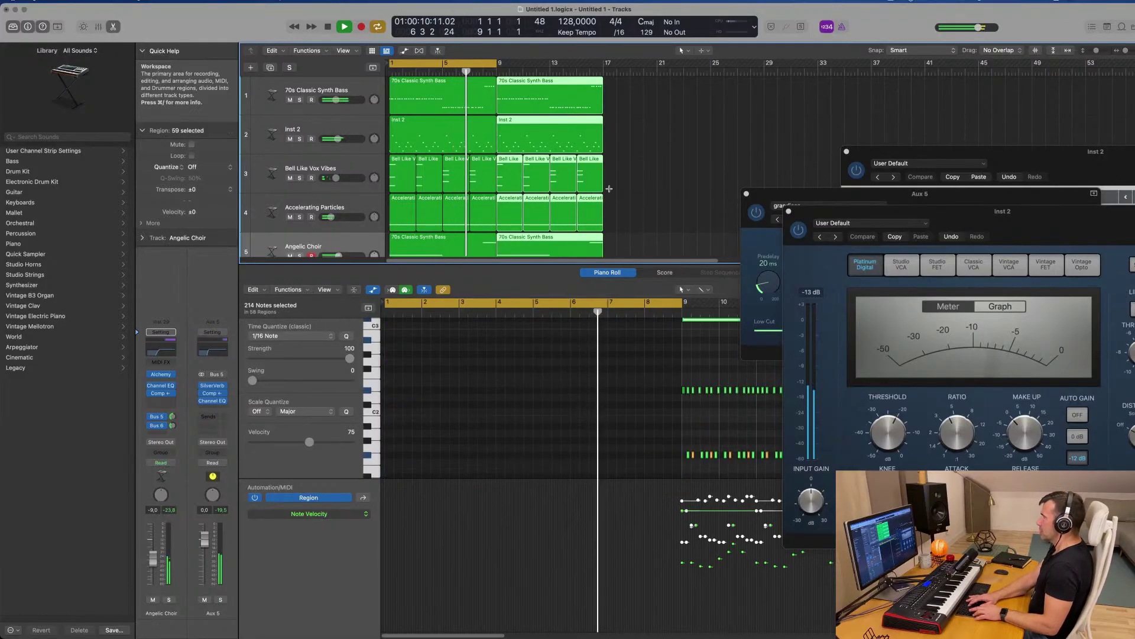
{"action": "key", "text": "super+r"}
{"action": "key", "text": "super+r"}
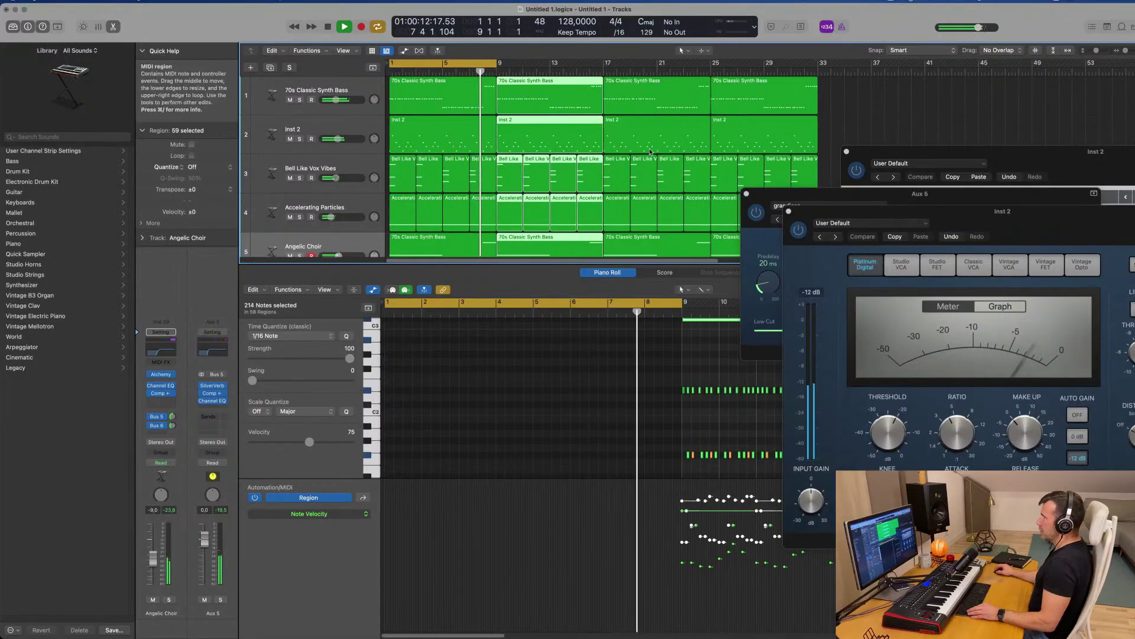
{"action": "key", "text": "super+Left"}
Show the secondary ruler in the Tracks area and extend the cycle range to bar 33
{"action": "left_click", "coordinate": [348, 51]}
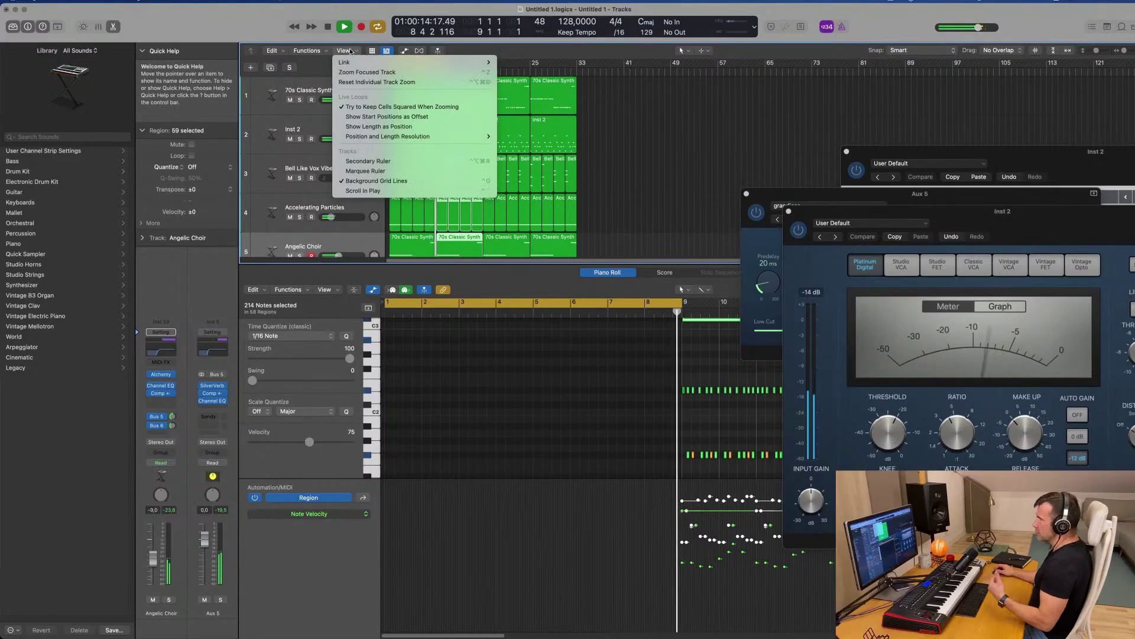
{"action": "left_click", "coordinate": [382, 162]}
{"action": "left_click", "coordinate": [615, 118]}
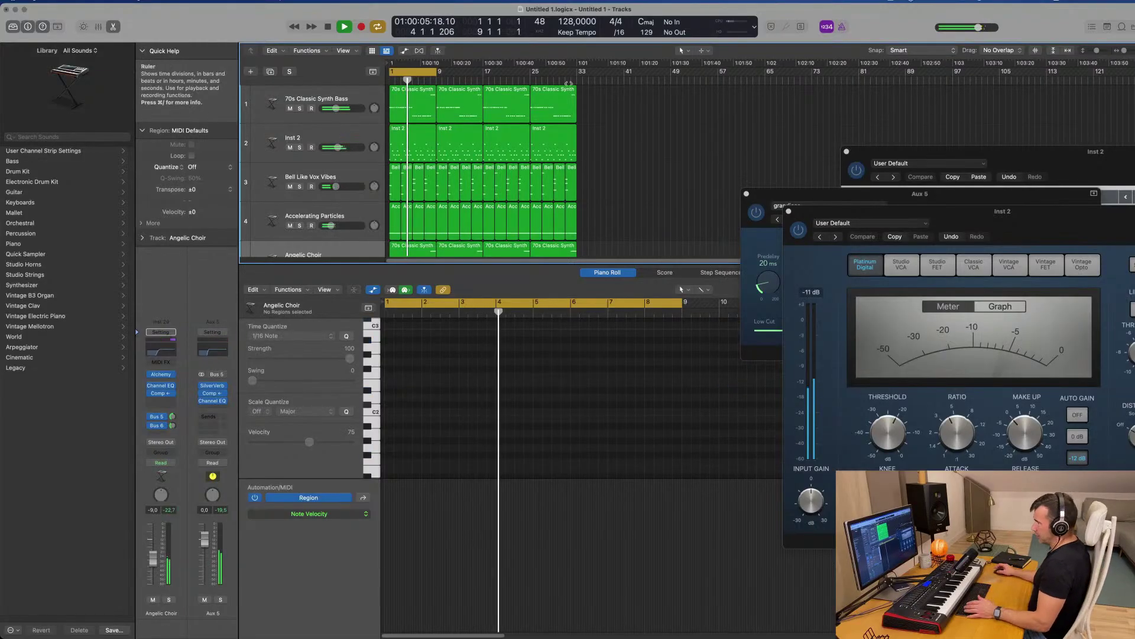
{"action": "left_click_drag", "start_coordinate": [436, 71], "coordinate": [577, 81]}
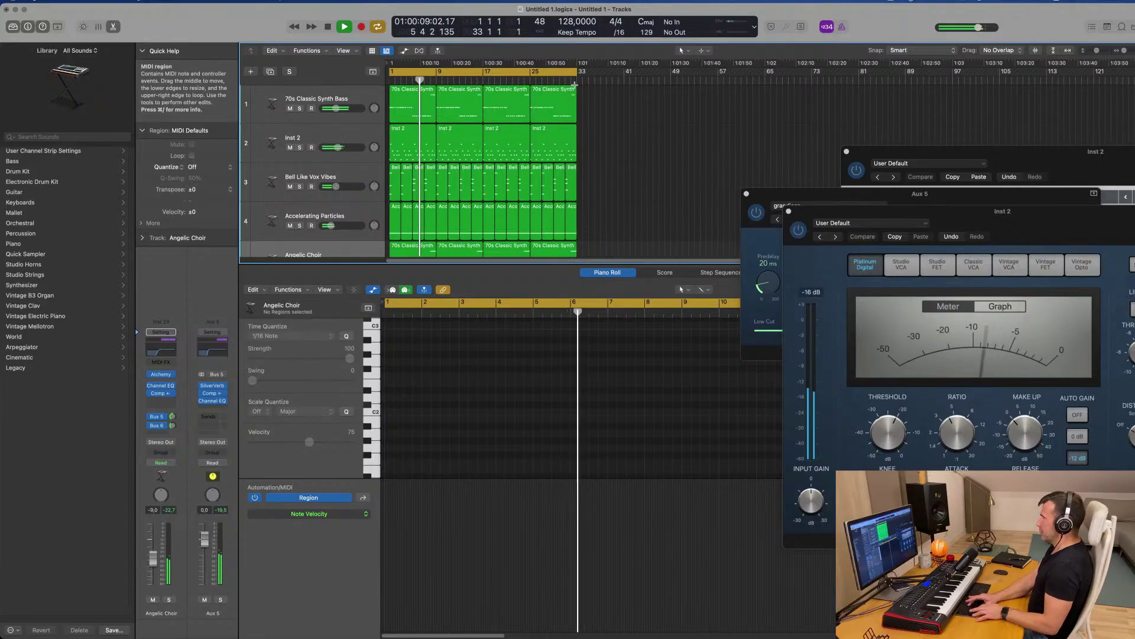
Repeat all regions of the 32-bar section three more times and close the Piano Roll
{"action": "key", "text": "super+r"}
{"action": "key", "text": "super+r"}
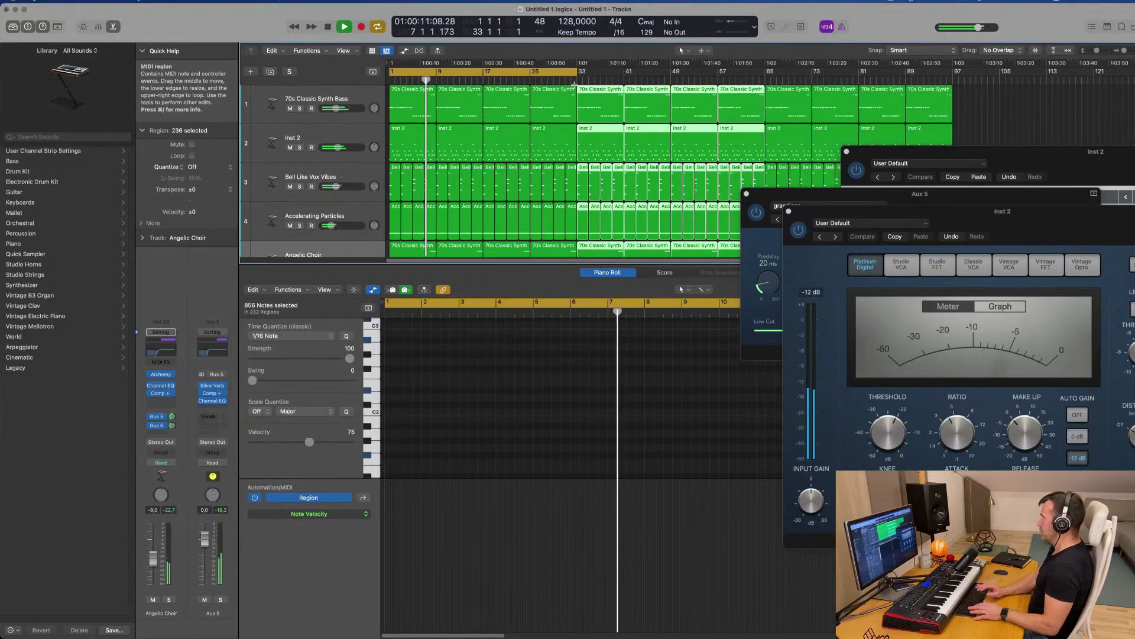
{"action": "key", "text": "super+r"}
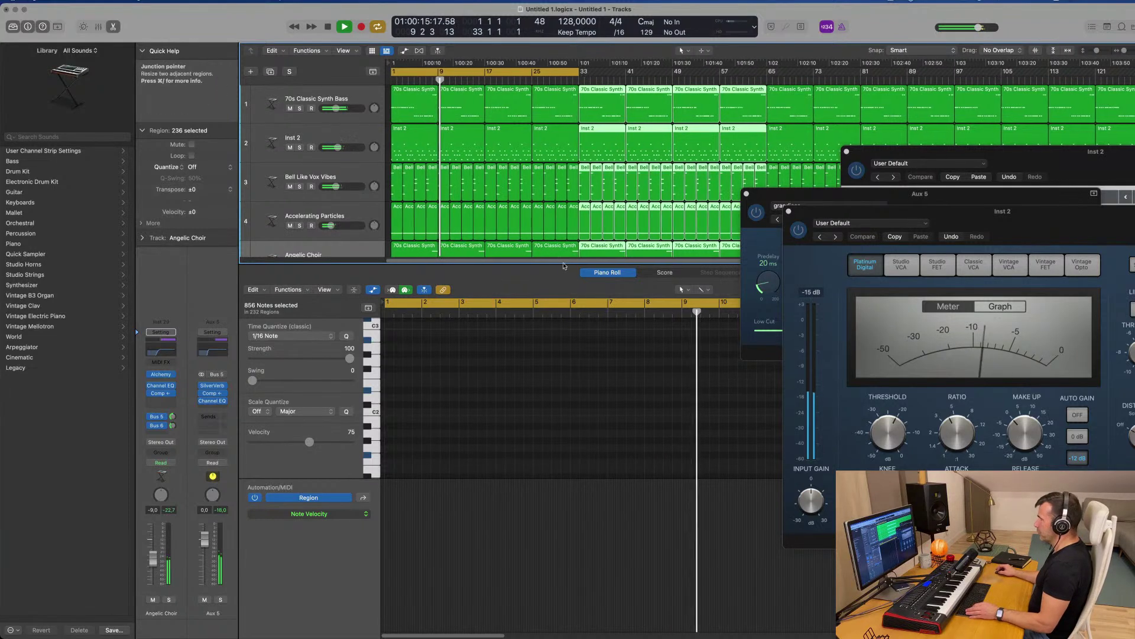
{"action": "key", "text": "x"}
{"action": "key", "text": "x"}
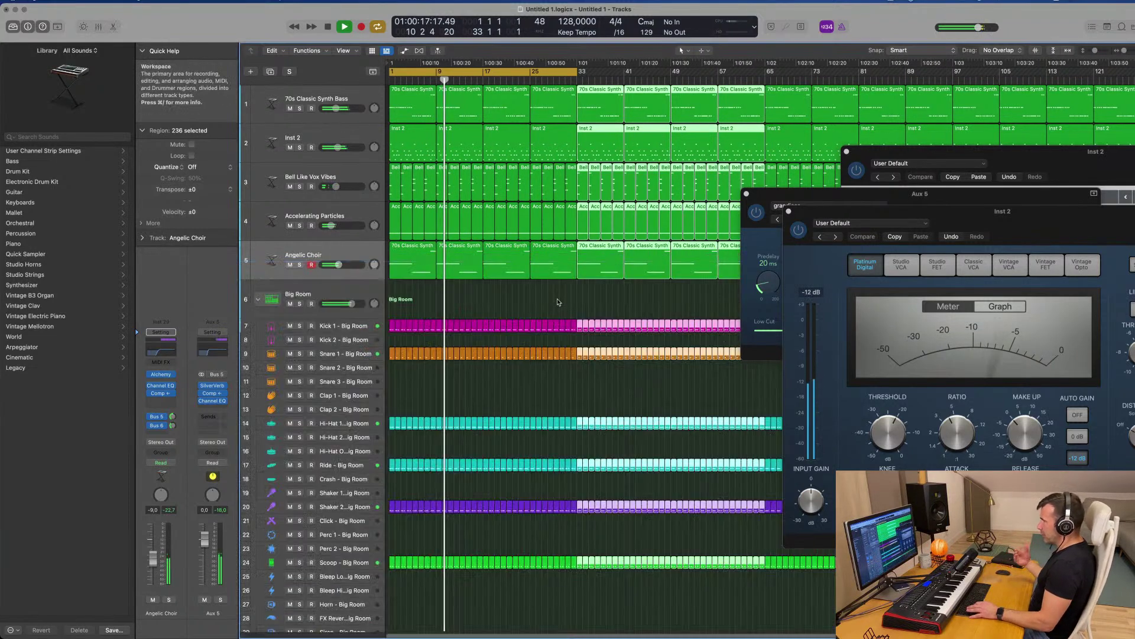
{"action": "left_click", "coordinate": [555, 301]}
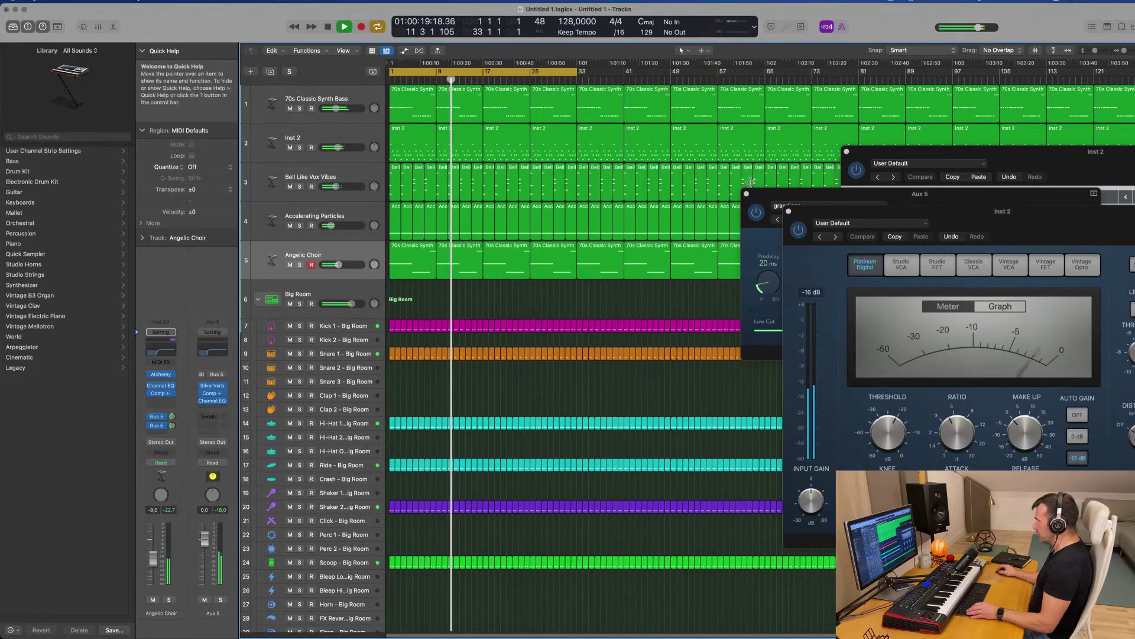
Close the remaining open plug-in windows of Aux 5 and Inst 2
{"action": "left_click", "coordinate": [746, 193]}
{"action": "left_click", "coordinate": [788, 211]}
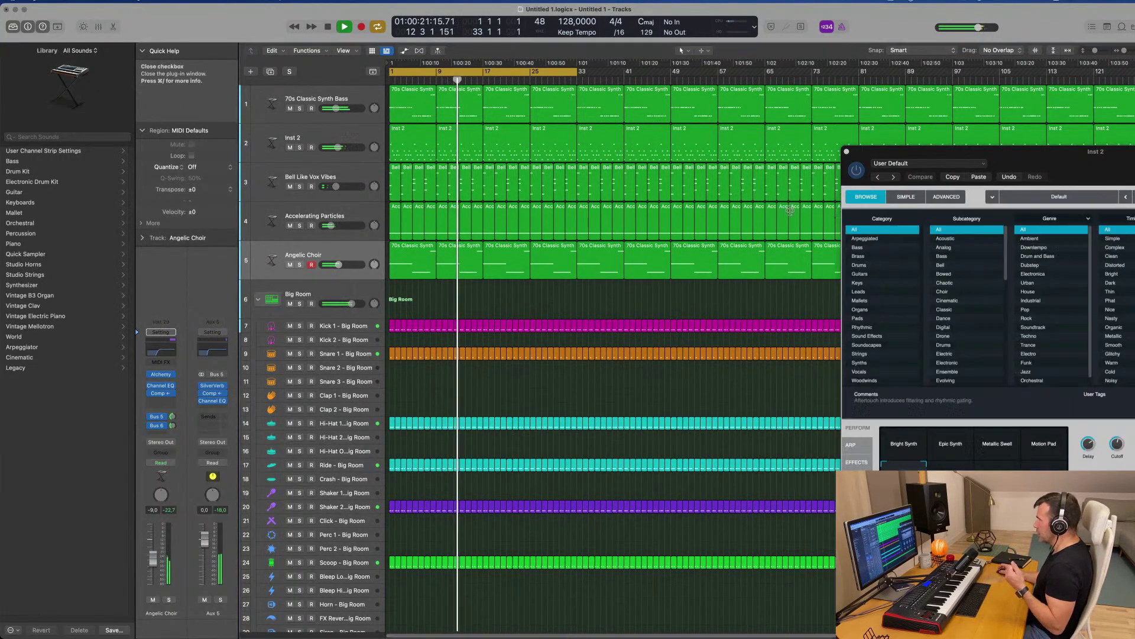
{"action": "left_click_drag", "start_coordinate": [876, 154], "coordinate": [654, 210]}
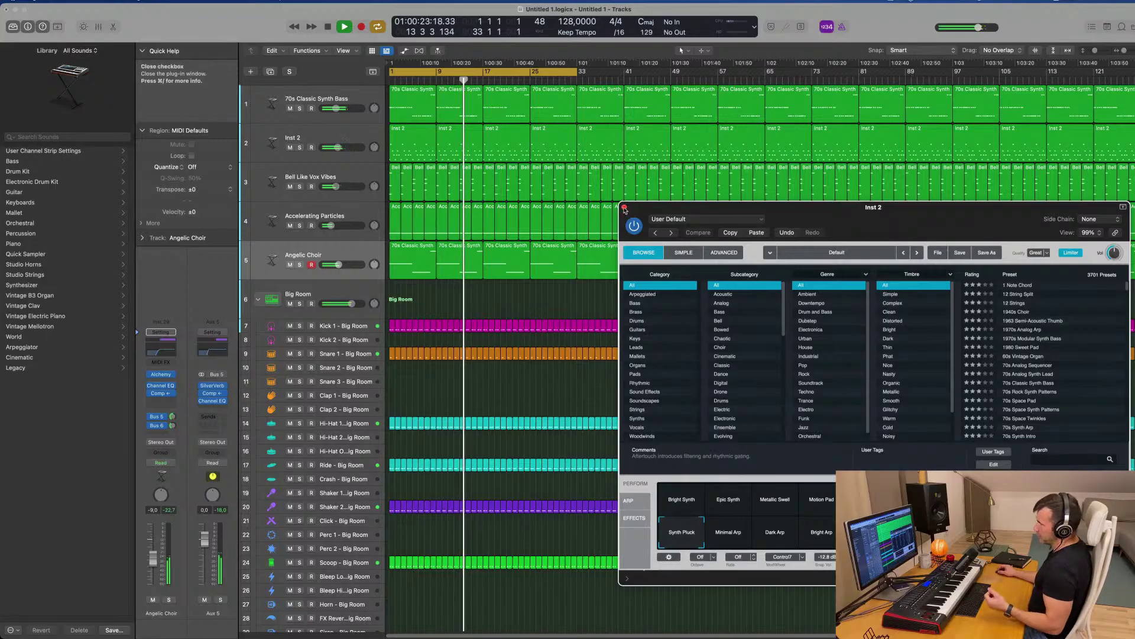
{"action": "left_click", "coordinate": [624, 208]}
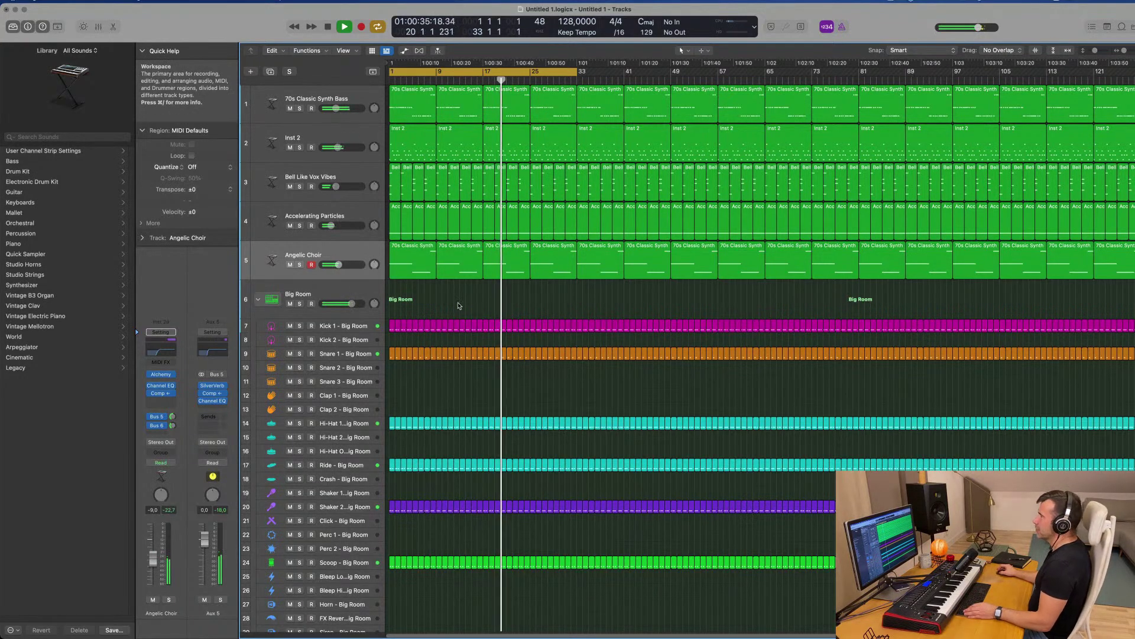
Mute the Inst 2 and 70s Classic Synth Bass tracks while the arrangement plays from the start
{"action": "key", "text": "space"}
{"action": "left_click", "coordinate": [357, 131]}
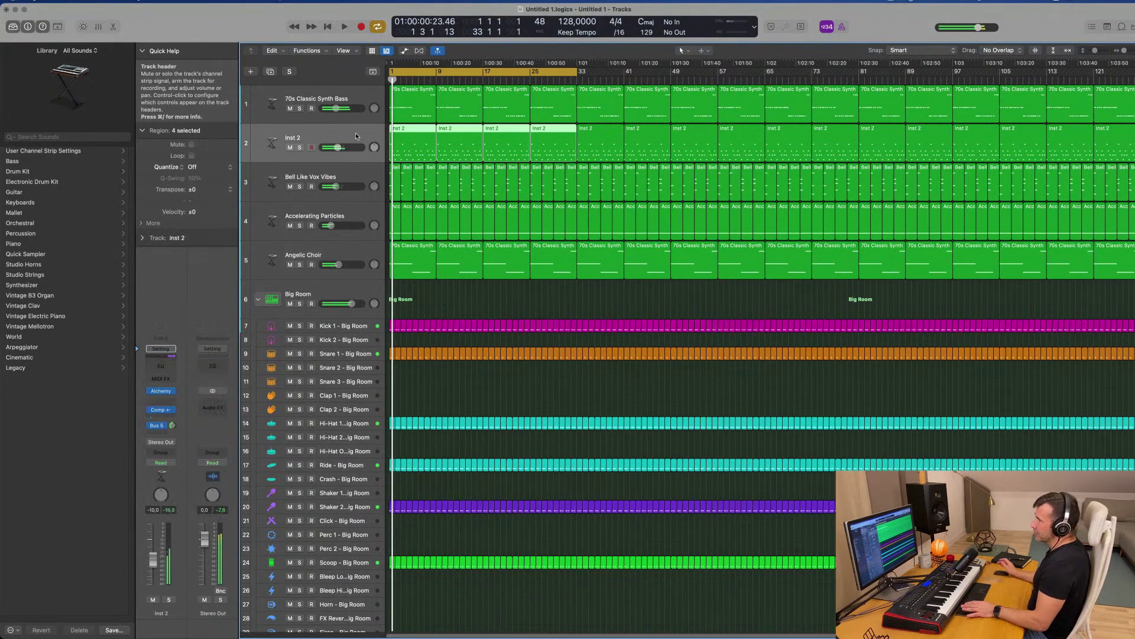
{"action": "key", "text": "space"}
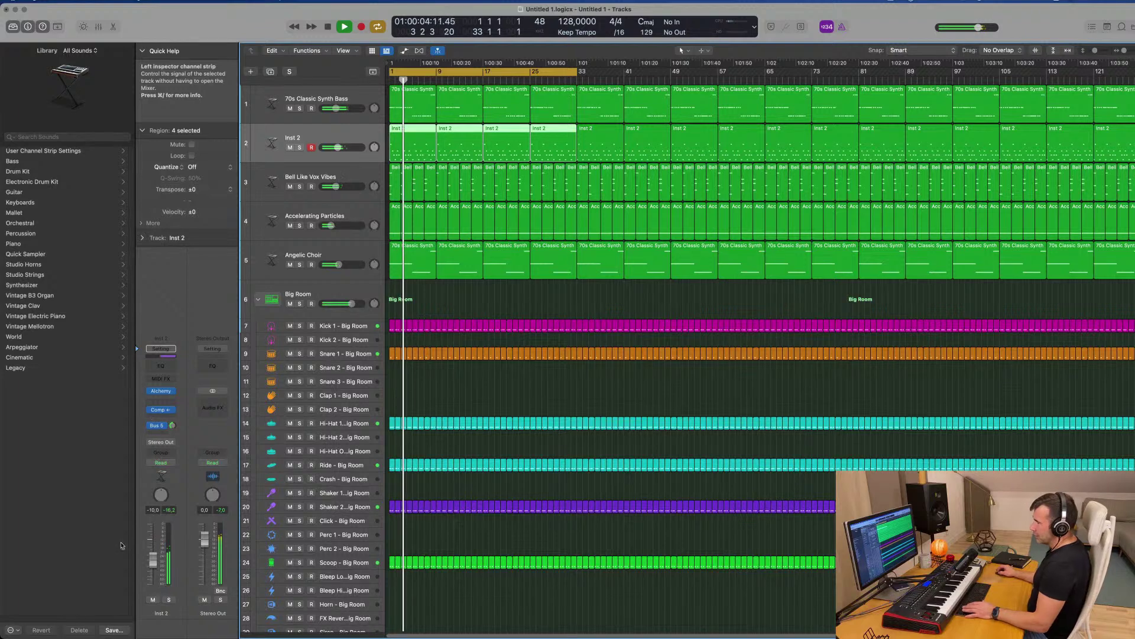
{"action": "left_click", "coordinate": [153, 600]}
{"action": "key", "text": "Return"}
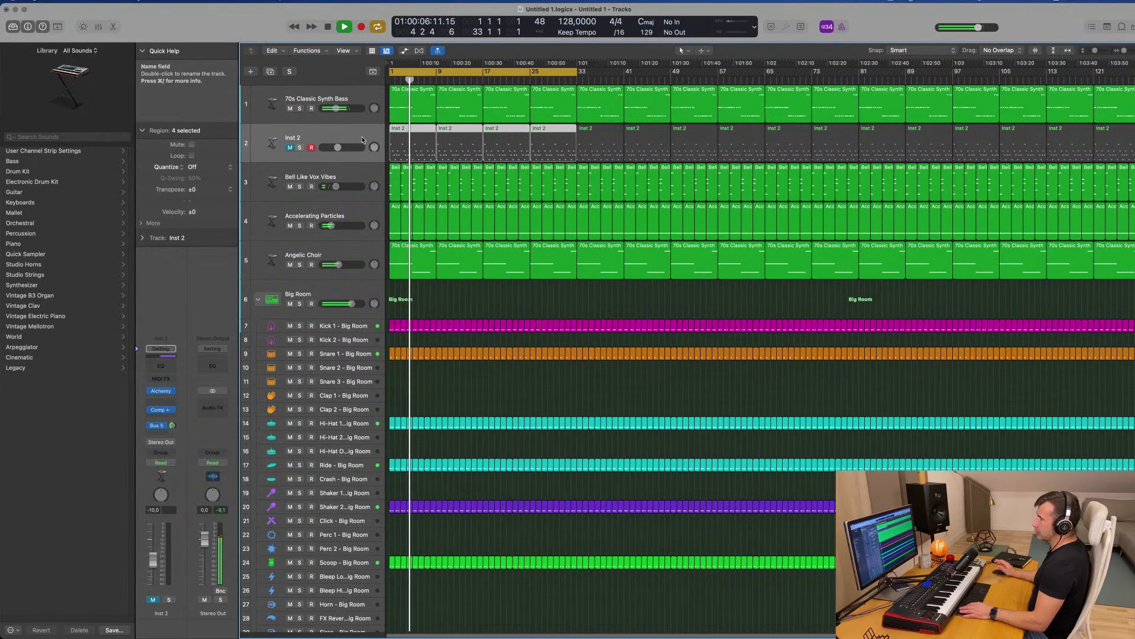
{"action": "left_click", "coordinate": [290, 109]}
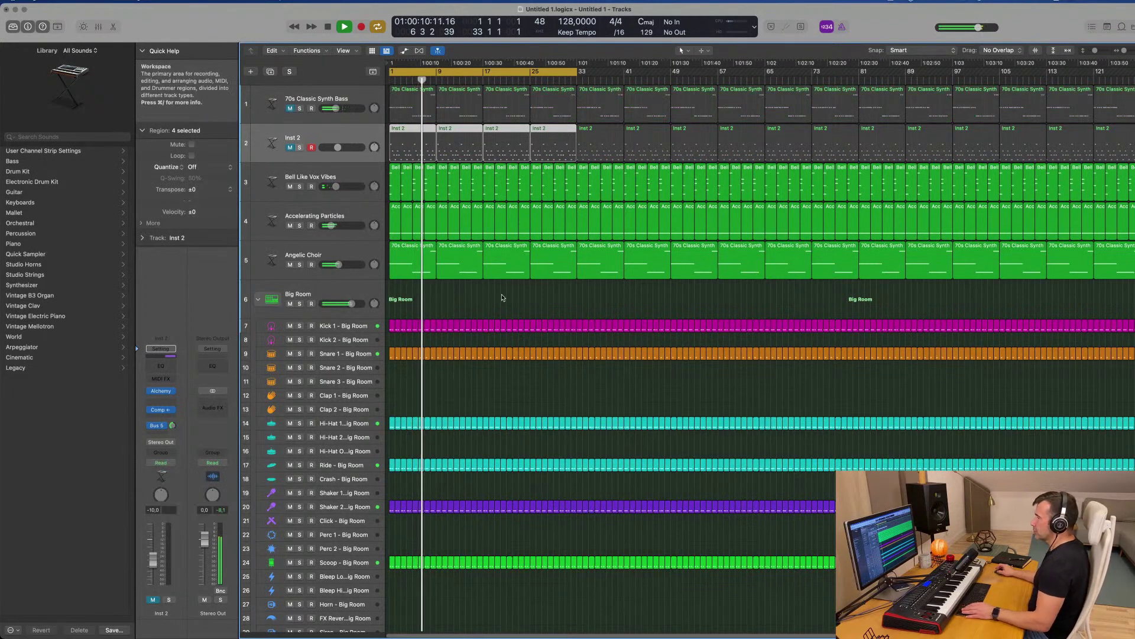
Duplicate the 70s Classic Synth Bass track together with its instrument and effects
{"action": "scroll", "coordinate": [504, 296], "scroll_direction": "up", "scroll_amount": 3}
{"action": "scroll", "coordinate": [504, 296], "scroll_direction": "down", "scroll_amount": 3}
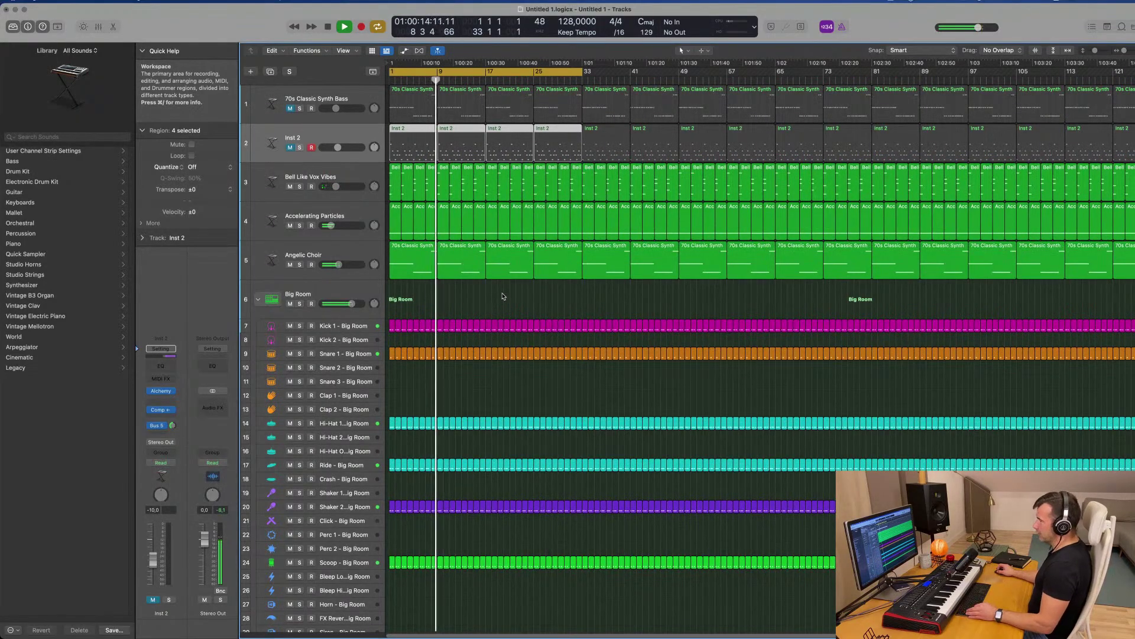
{"action": "scroll", "coordinate": [503, 295], "scroll_direction": "down", "scroll_amount": 1}
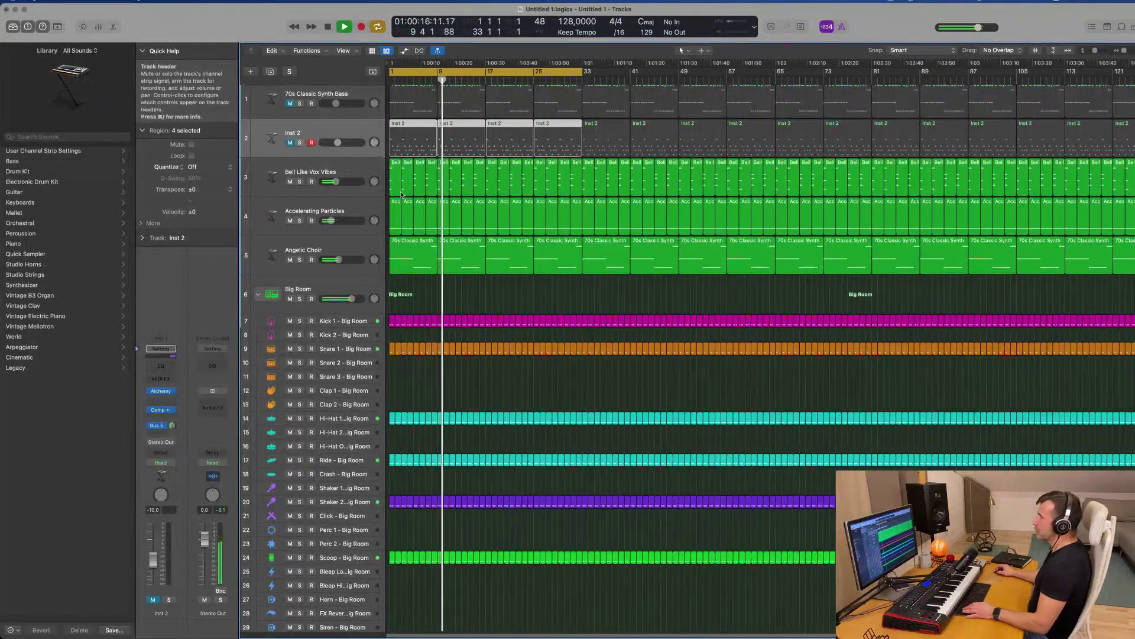
{"action": "scroll", "coordinate": [362, 121], "scroll_direction": "up", "scroll_amount": 1}
{"action": "left_click", "coordinate": [362, 119]}
{"action": "key", "text": "Return"}
{"action": "key", "text": "super+d"}
Try the first bass region on the duplicated track, replace it with a copy of the first Angelic Choir region and open that
{"action": "left_click_drag", "start_coordinate": [422, 105], "coordinate": [418, 147]}
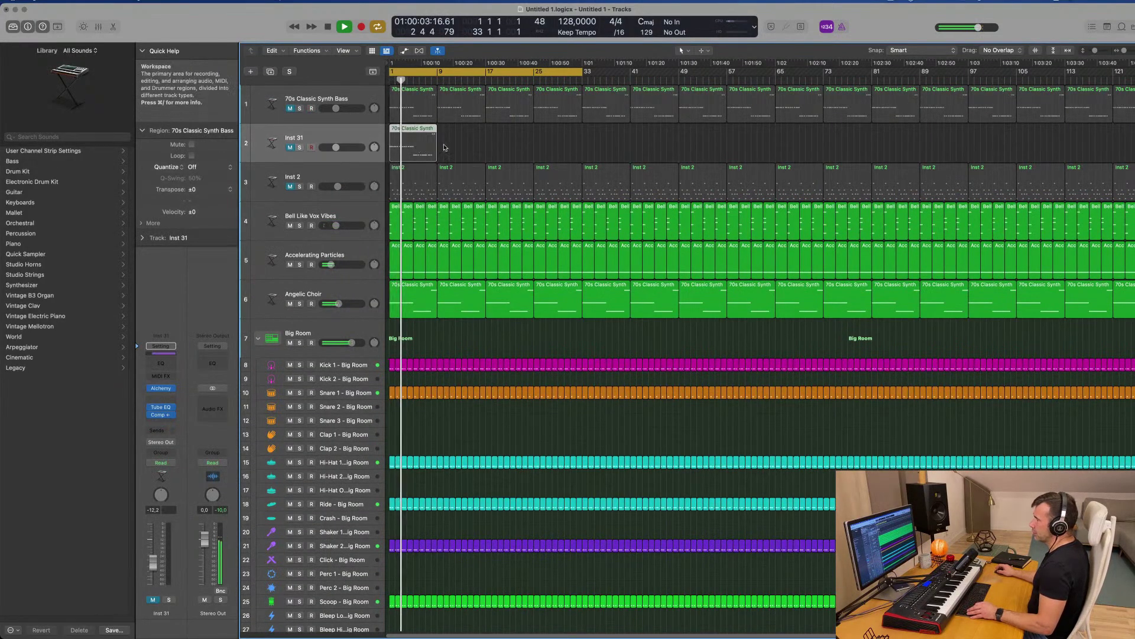
{"action": "key", "text": "Delete"}
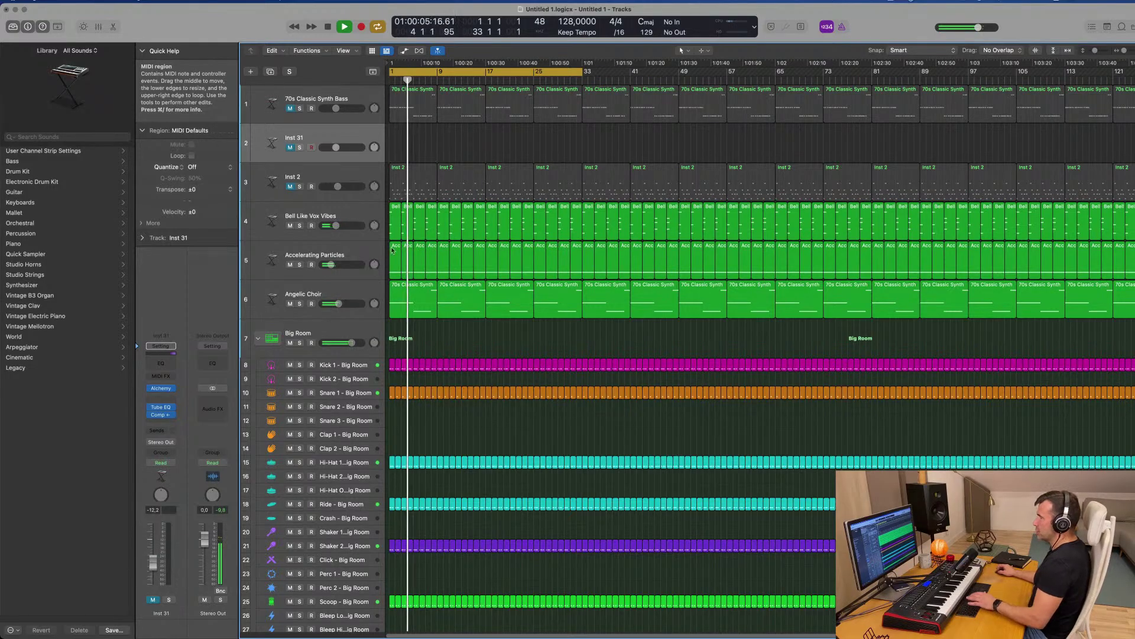
{"action": "left_click_drag", "start_coordinate": [408, 294], "coordinate": [393, 133]}
{"action": "double_click", "coordinate": [398, 131]}
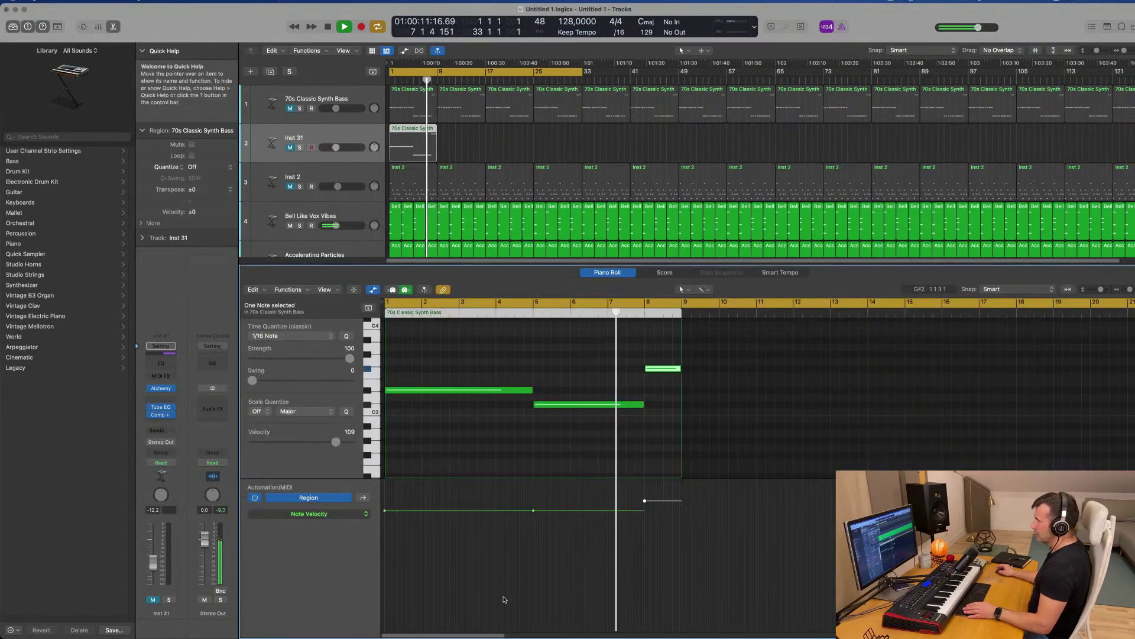
Transpose all notes of the copied region down one octave and unmute Inst 31, playing it from the start
{"action": "key", "text": "super+a"}
{"action": "key", "text": "alt+shift+Down"}
{"action": "key", "text": "Return"}
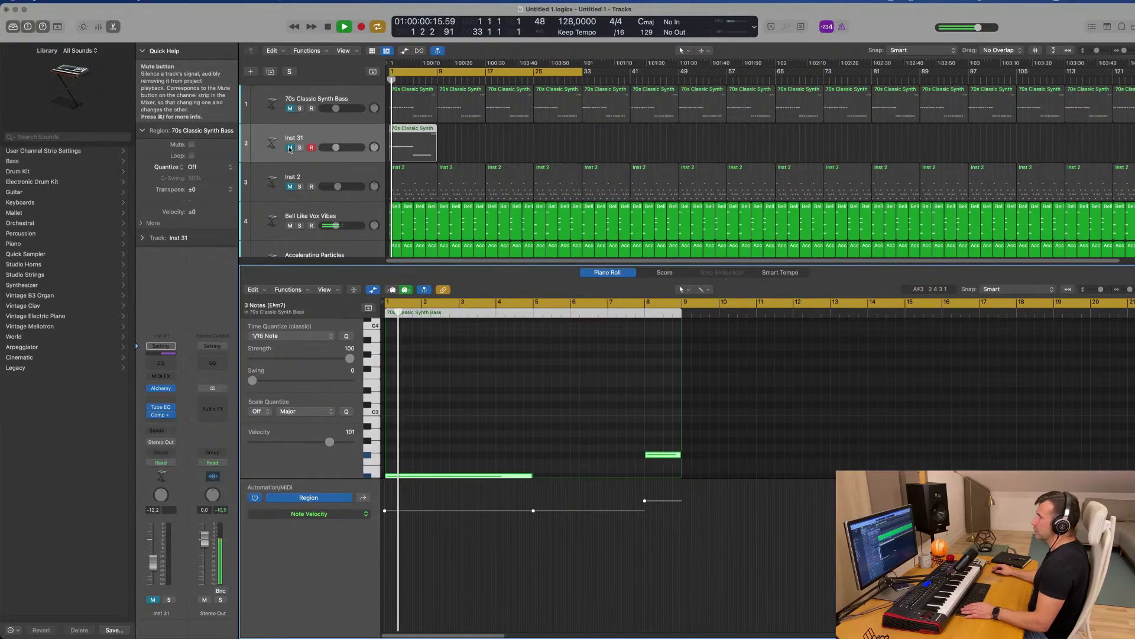
{"action": "left_click", "coordinate": [290, 147]}
{"action": "key", "text": "Return"}
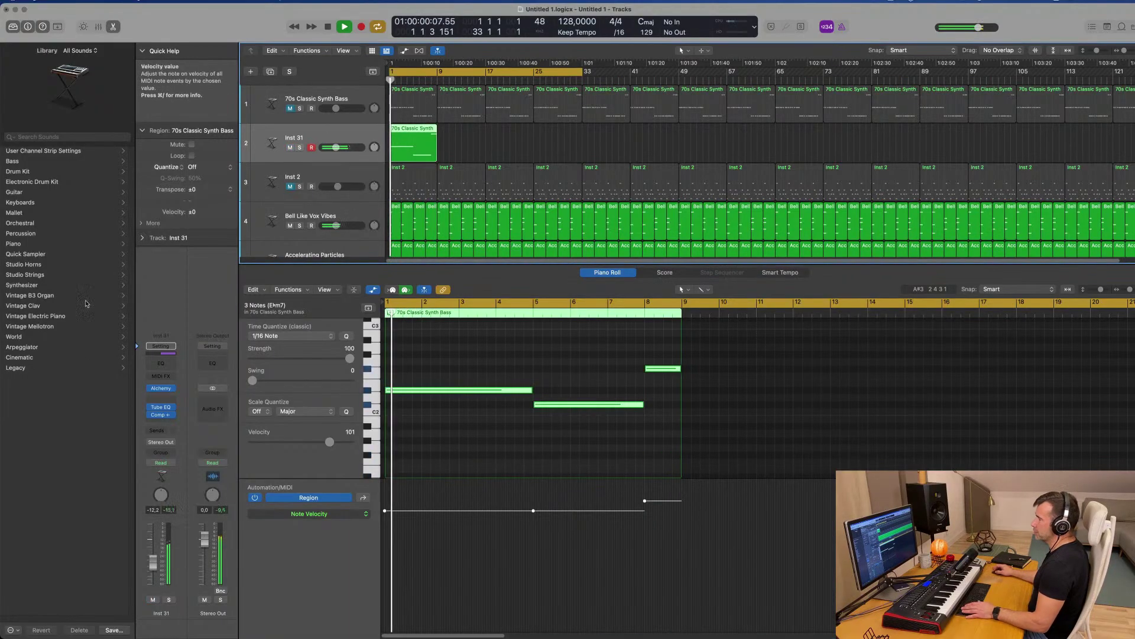
Search Alchemy's bass presets on Inst 31 for "reese", load Steam Reese and set the track's level to -10.4 dB
{"action": "left_click", "coordinate": [162, 389]}
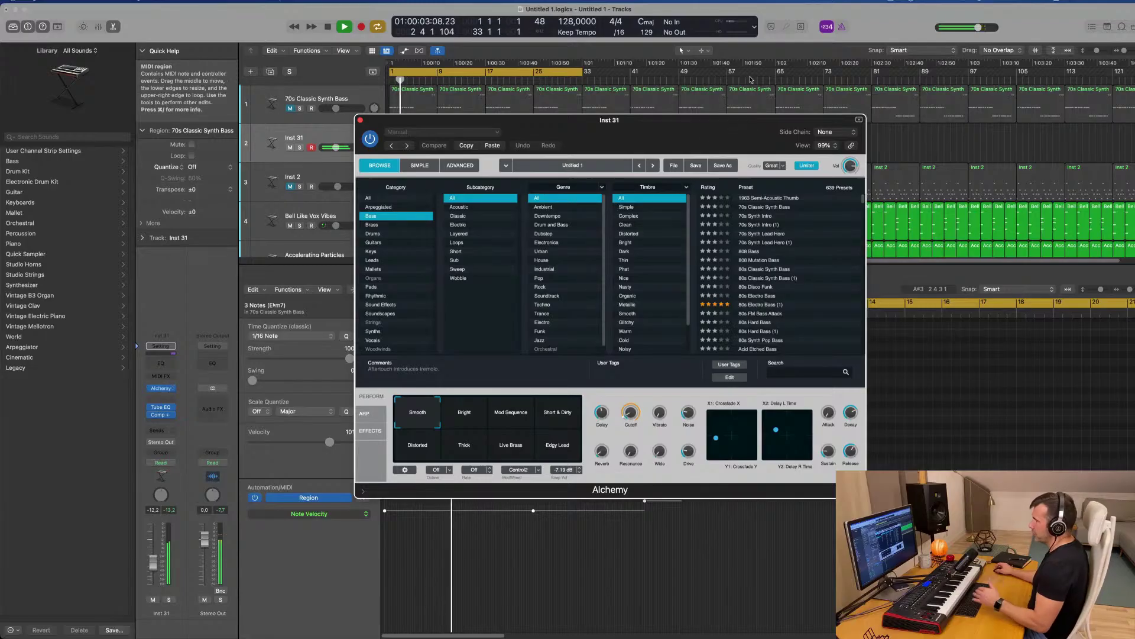
{"action": "left_click_drag", "start_coordinate": [672, 148], "coordinate": [765, 139]}
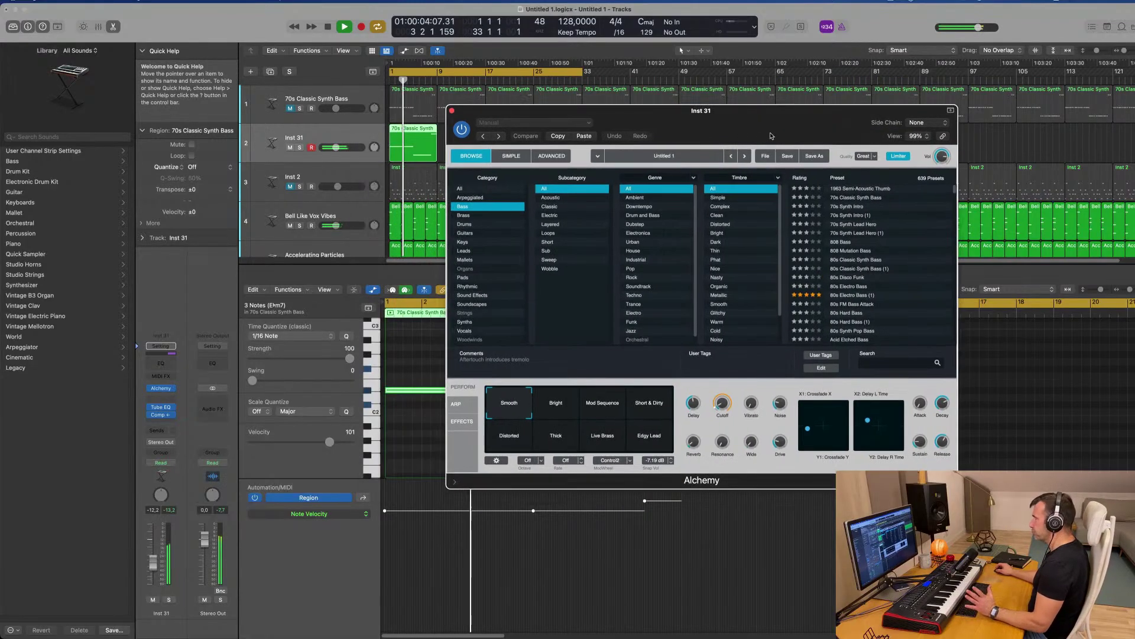
{"action": "left_click", "coordinate": [886, 362]}
{"action": "type", "text": "reese"}
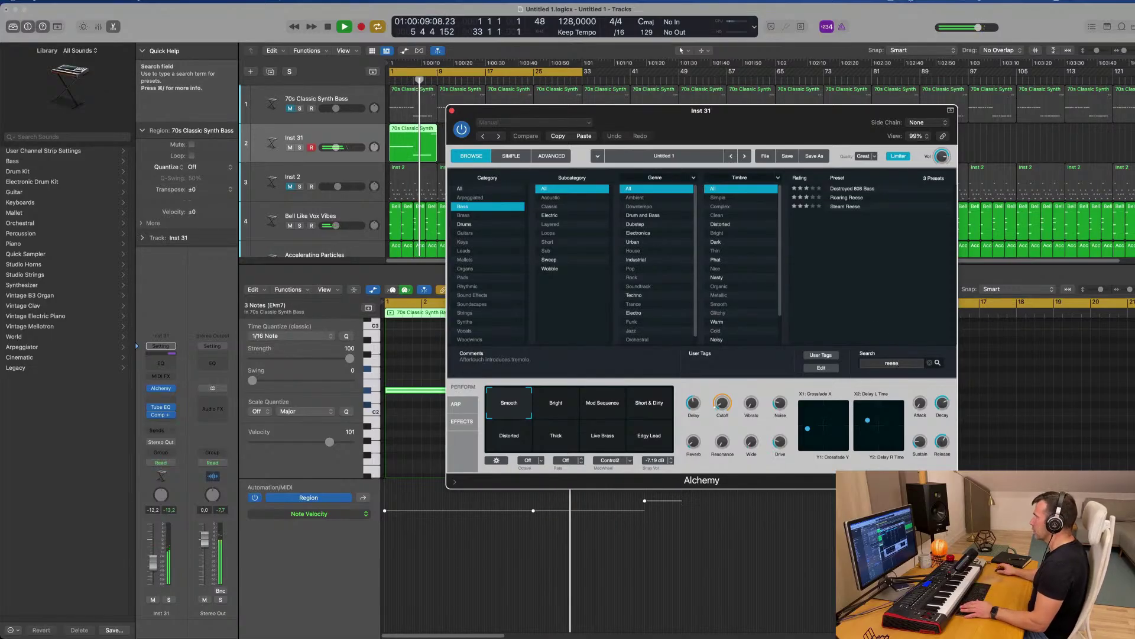
{"action": "left_click", "coordinate": [831, 207]}
{"action": "left_click_drag", "start_coordinate": [691, 127], "coordinate": [813, 197]}
{"action": "left_click_drag", "start_coordinate": [812, 196], "coordinate": [896, 167]}
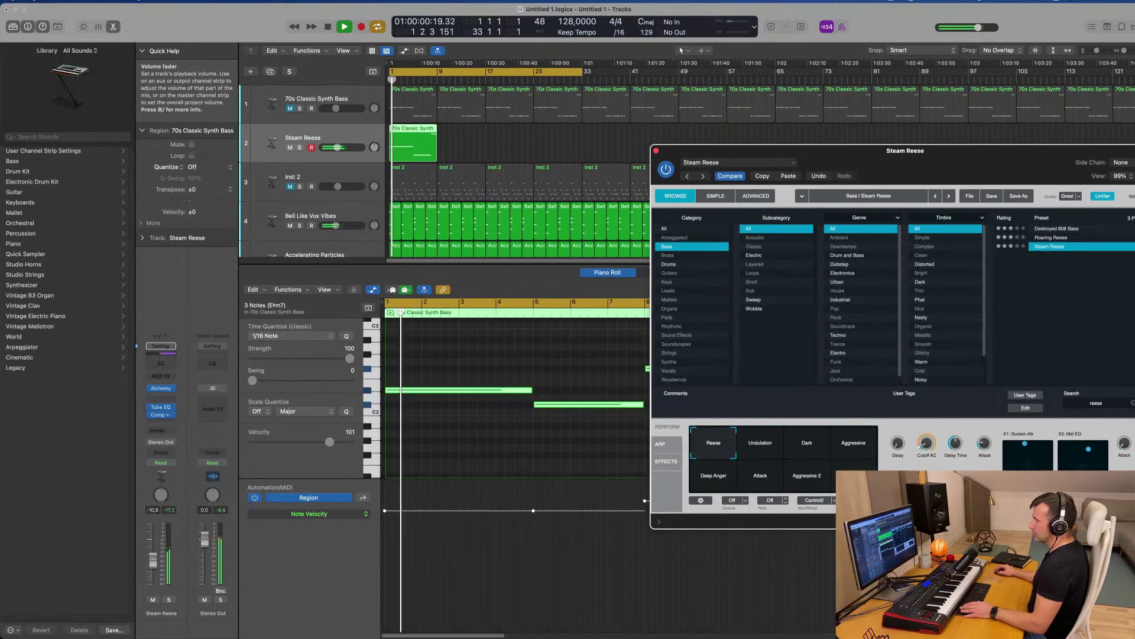
{"action": "left_click_drag", "start_coordinate": [152, 560], "coordinate": [153, 559]}
Try all notes of the Steam Reese region one octave higher and return them to the lower octave
{"action": "left_click", "coordinate": [460, 447]}
{"action": "key", "text": "Return"}
{"action": "key", "text": "super+a"}
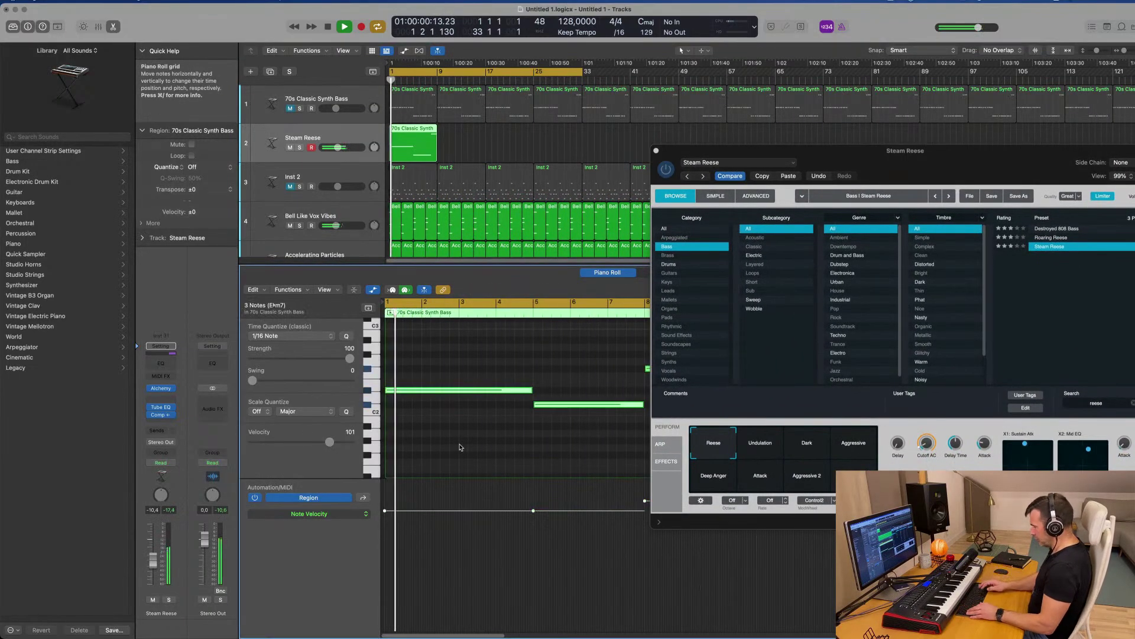
{"action": "key", "text": "alt+shift+Up"}
{"action": "key", "text": "space"}
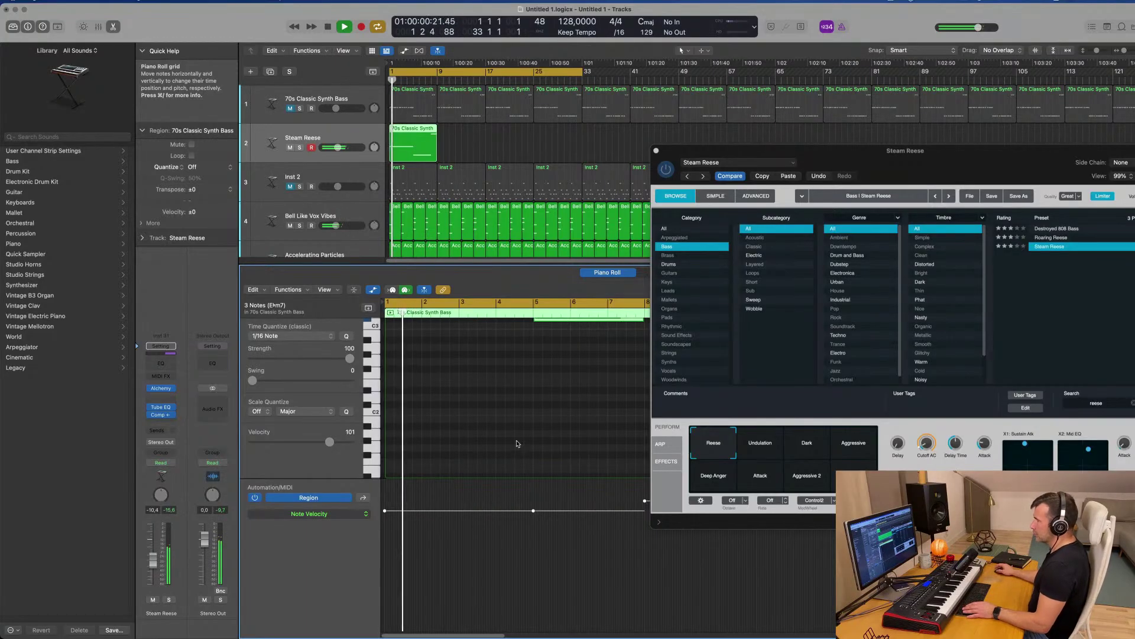
{"action": "key", "text": "alt+shift+Down"}
{"action": "key", "text": "space"}
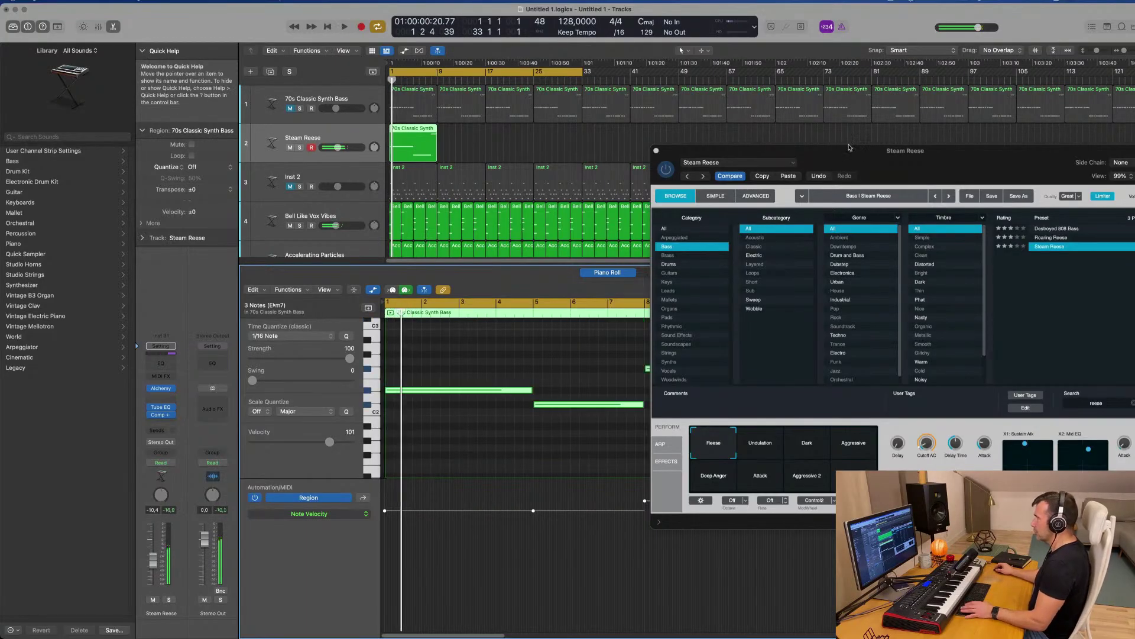
Raise the Steam Reese track to about -5.6 dB and try the Roaring Reese preset before reloading Steam Reese
{"action": "left_click_drag", "start_coordinate": [876, 153], "coordinate": [718, 181]}
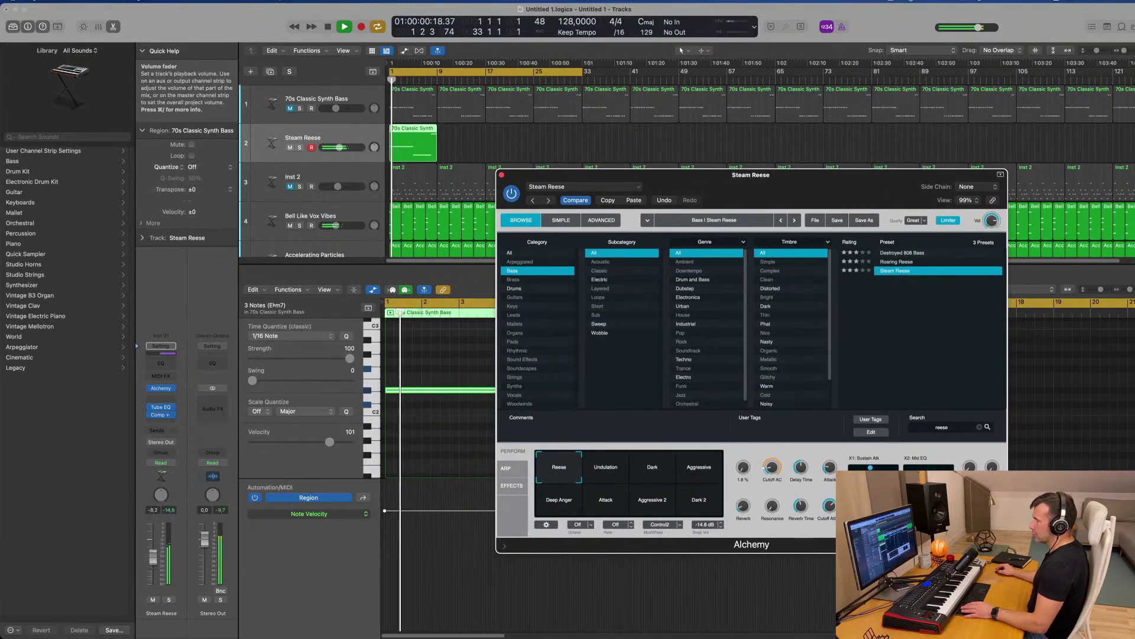
{"action": "left_click_drag", "start_coordinate": [153, 551], "coordinate": [152, 553]}
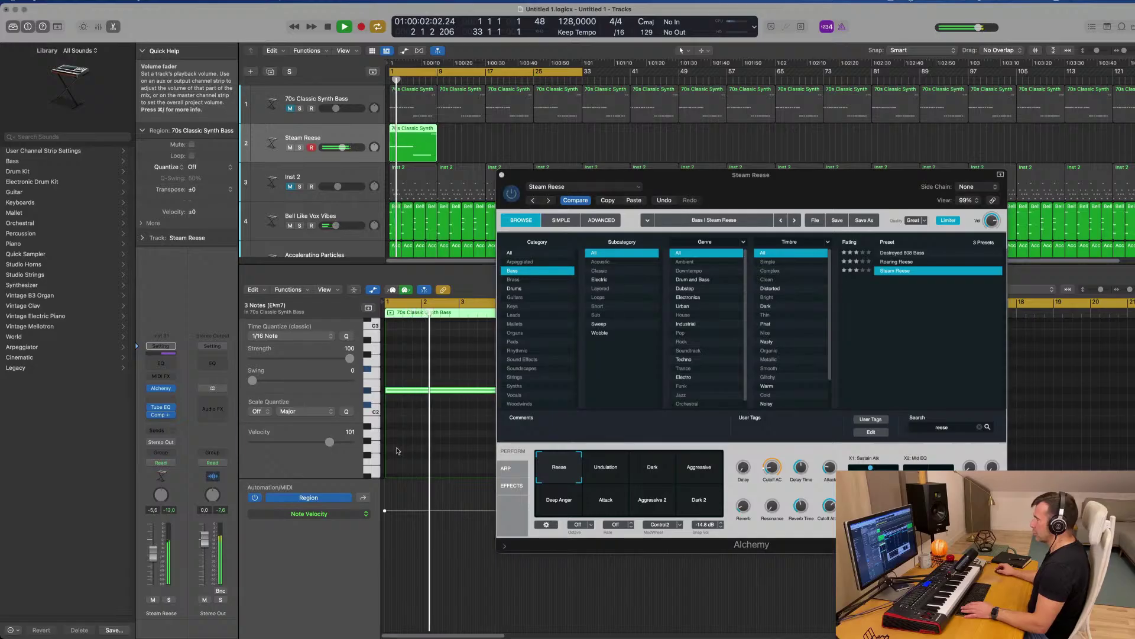
{"action": "left_click", "coordinate": [903, 263]}
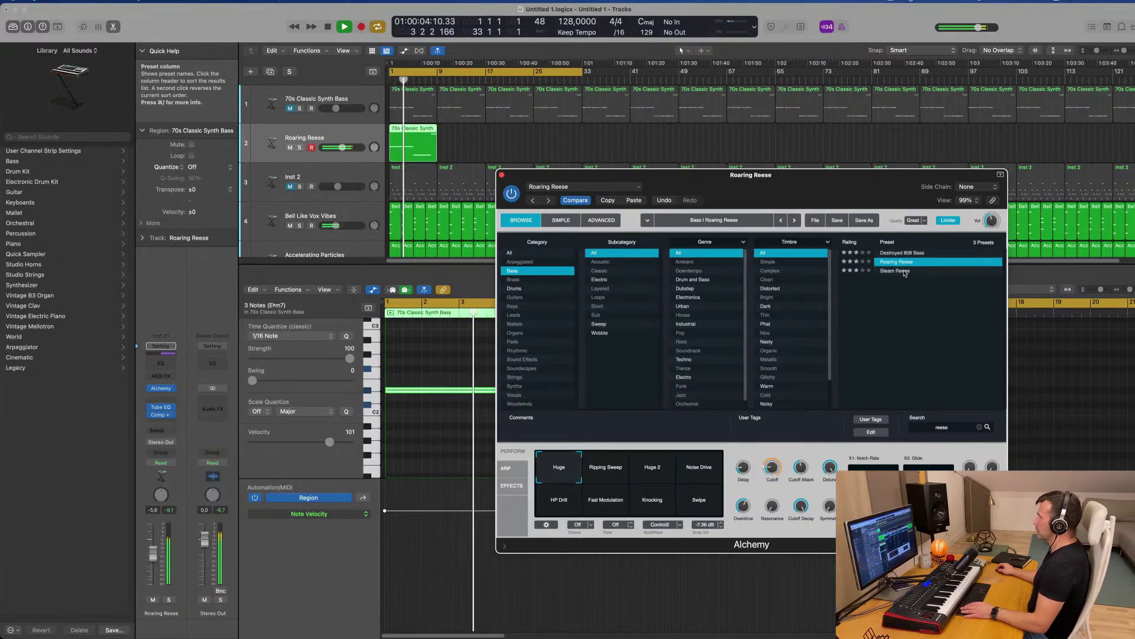
{"action": "left_click", "coordinate": [908, 271]}
Audition Steam Reese's other performance snapshots, including Dark, Aggressive, Aggressive 2 and Dark 2, return to the Reese snapshot and close Alchemy
{"action": "left_click", "coordinate": [619, 469]}
{"action": "left_click", "coordinate": [653, 474]}
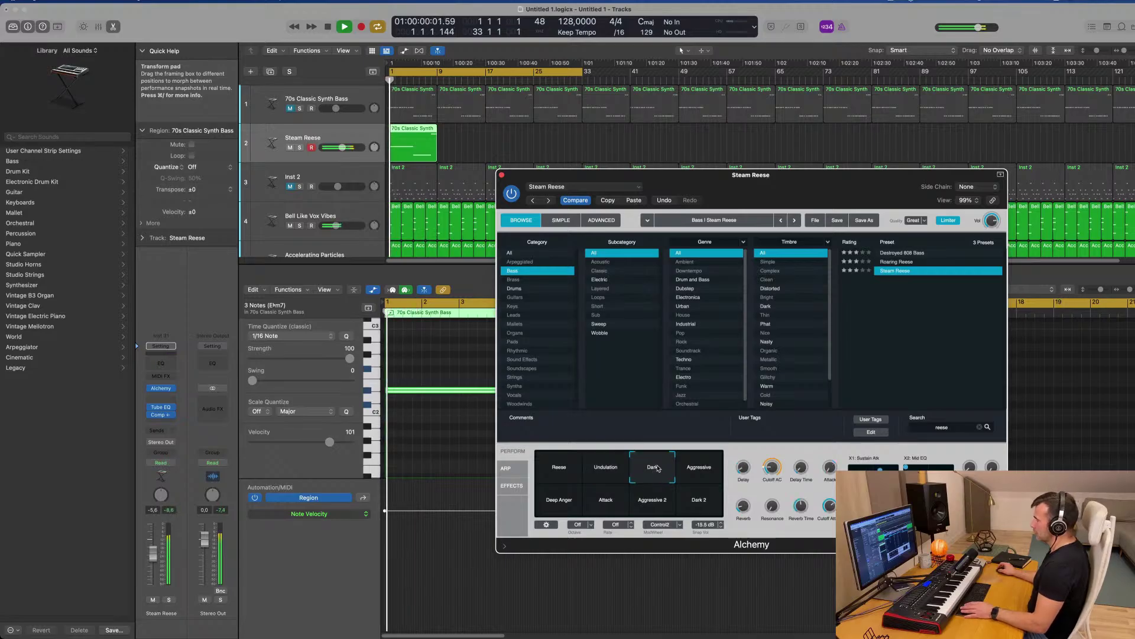
{"action": "left_click", "coordinate": [691, 472]}
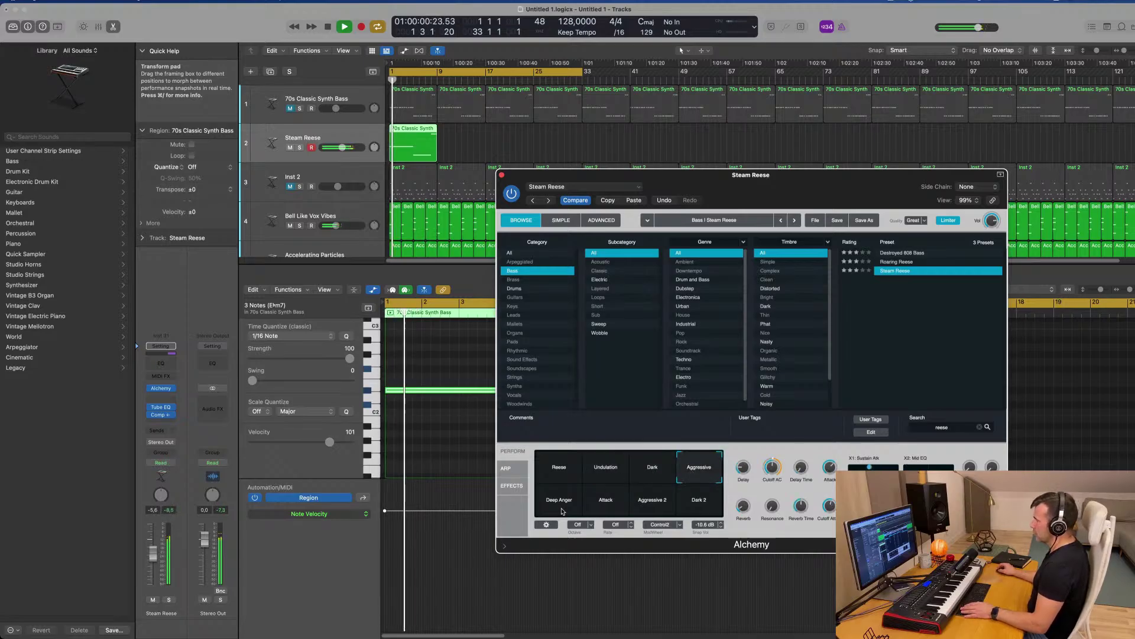
{"action": "left_click", "coordinate": [496, 516]}
{"action": "left_click", "coordinate": [576, 504]}
{"action": "left_click", "coordinate": [601, 505]}
{"action": "left_click", "coordinate": [652, 503]}
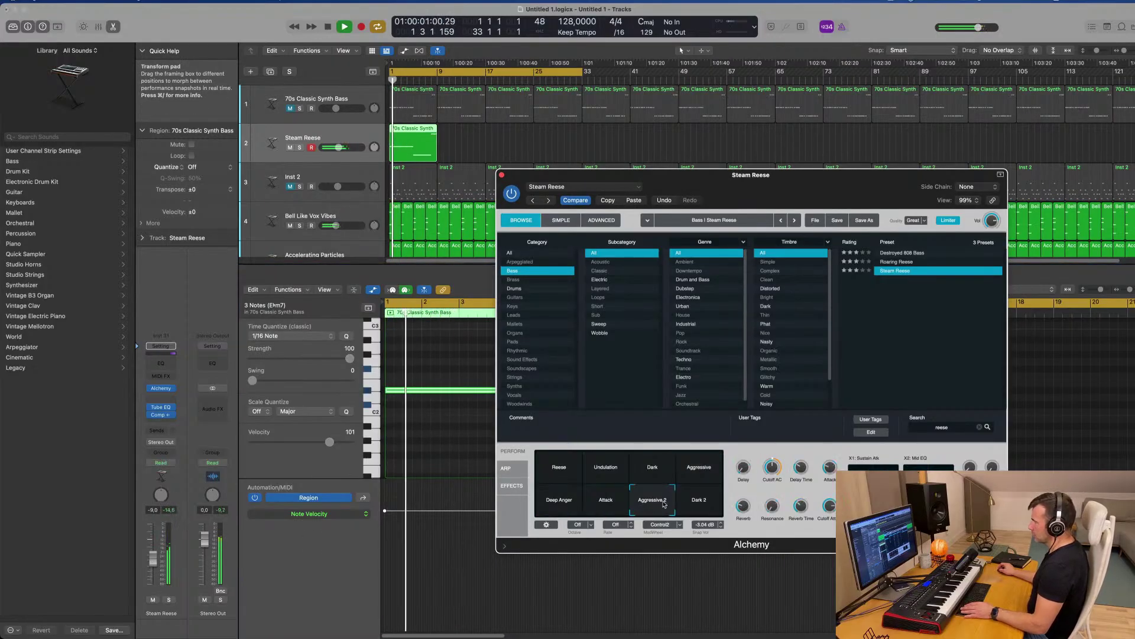
{"action": "left_click", "coordinate": [699, 499]}
{"action": "left_click", "coordinate": [572, 474]}
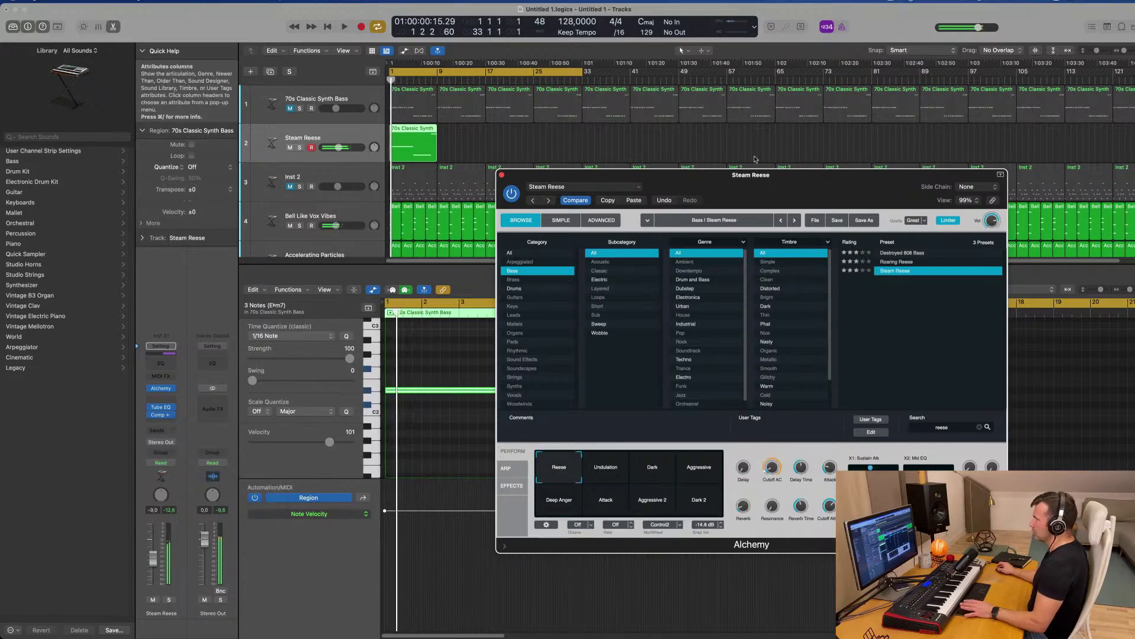
{"action": "left_click_drag", "start_coordinate": [673, 170], "coordinate": [638, 192]}
{"action": "left_click", "coordinate": [465, 198]}
Repeat the first Steam Reese region three times so the part runs up to bar 33, and select all four regions
{"action": "scroll", "coordinate": [428, 180], "scroll_direction": "left", "scroll_amount": 1}
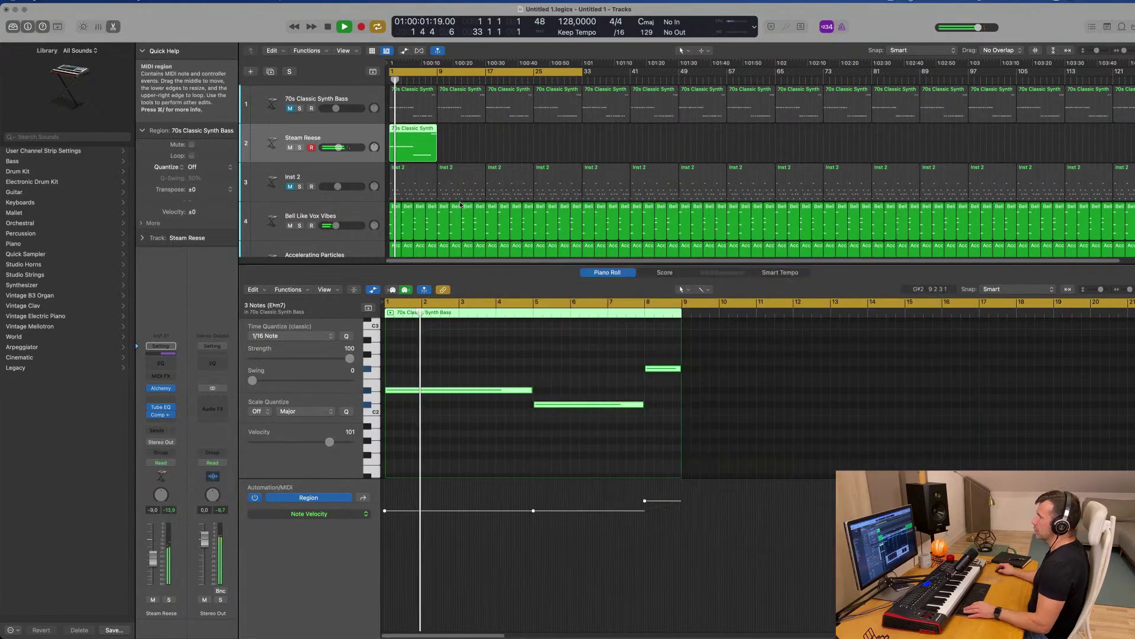
{"action": "left_click", "coordinate": [477, 152]}
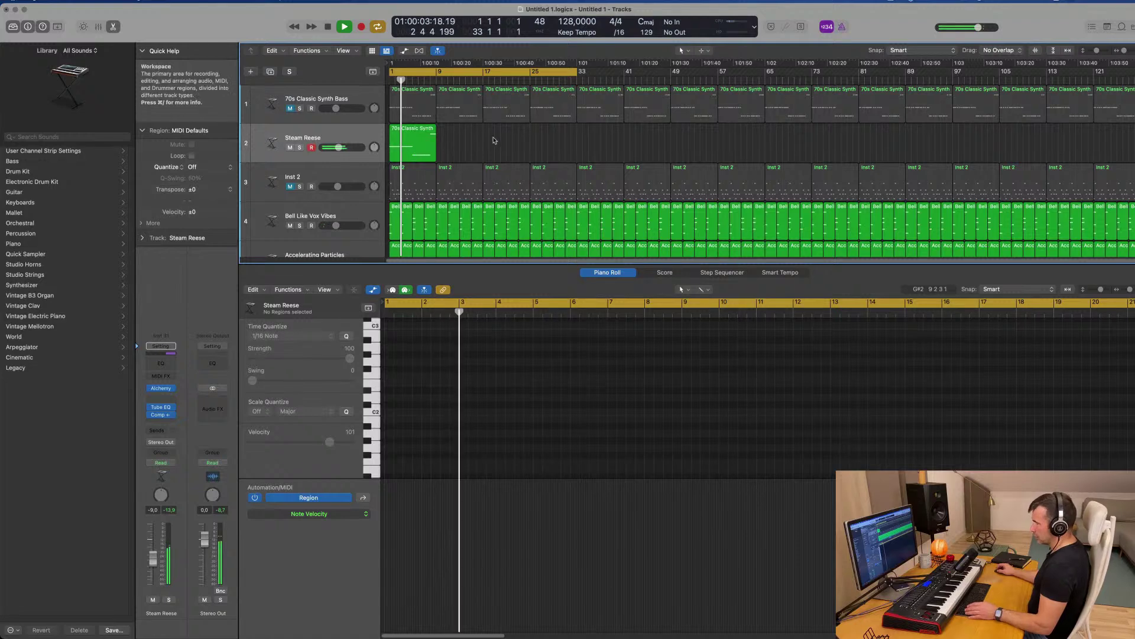
{"action": "left_click", "coordinate": [394, 147]}
{"action": "key", "text": "super+r"}
{"action": "key", "text": "super+r"}
{"action": "key", "text": "super+r"}
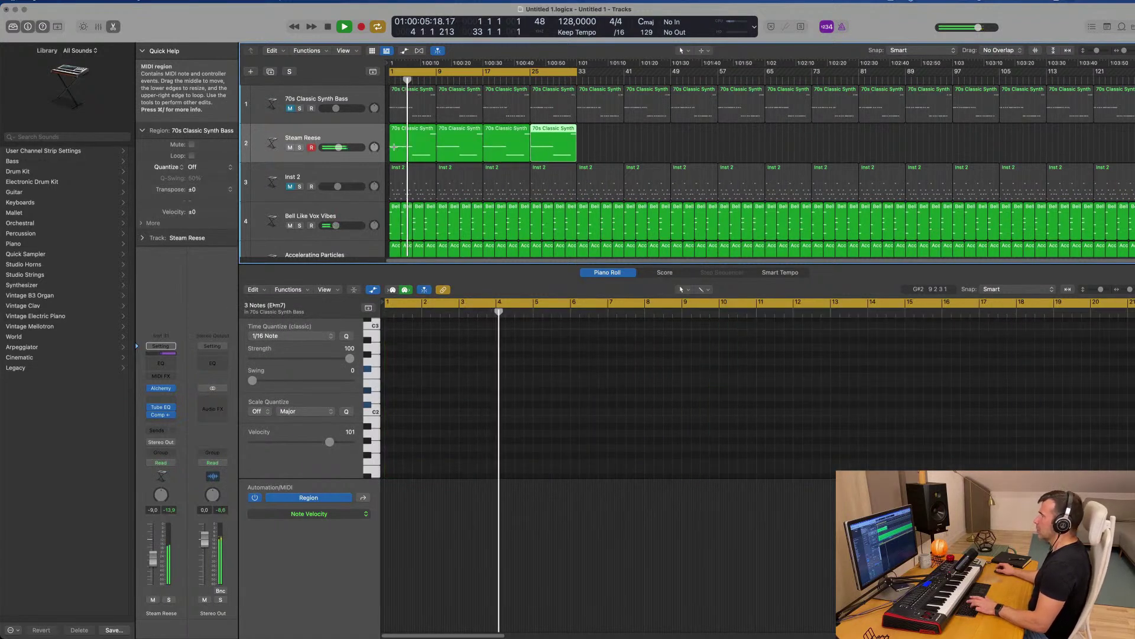
{"action": "left_click", "coordinate": [340, 104]}
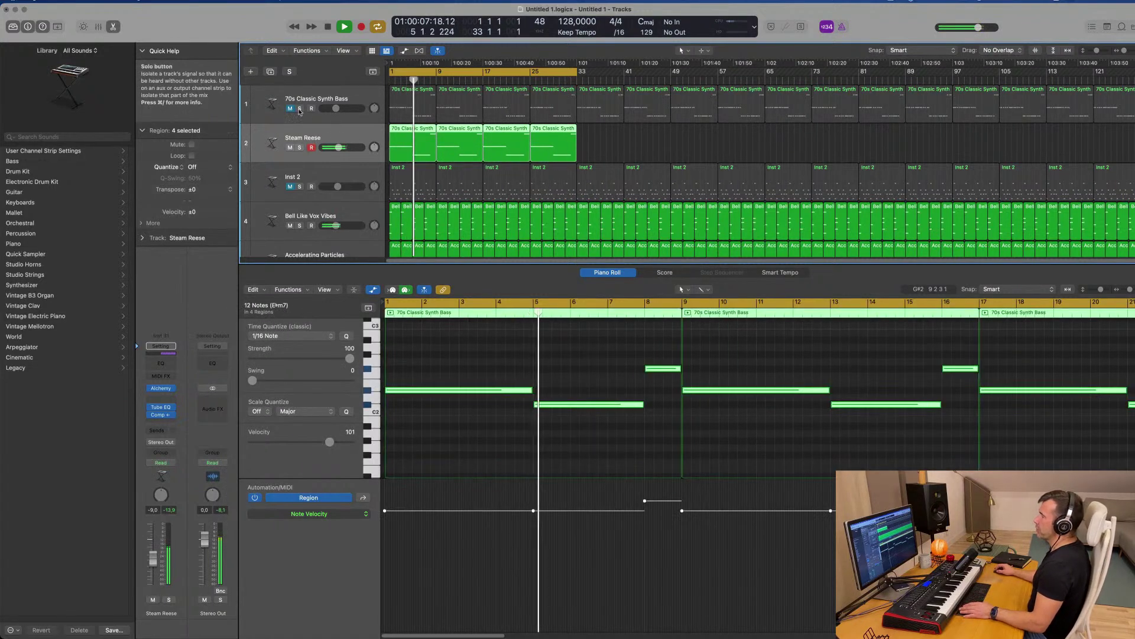
Compare the 70s Classic Synth Bass and Steam Reese tracks in playback by alternating their mutes, leaving only Steam Reese audible
{"action": "left_click", "coordinate": [299, 108]}
{"action": "left_click", "coordinate": [300, 108]}
{"action": "key", "text": "Return"}
{"action": "key", "text": "space"}
{"action": "key", "text": "Return"}
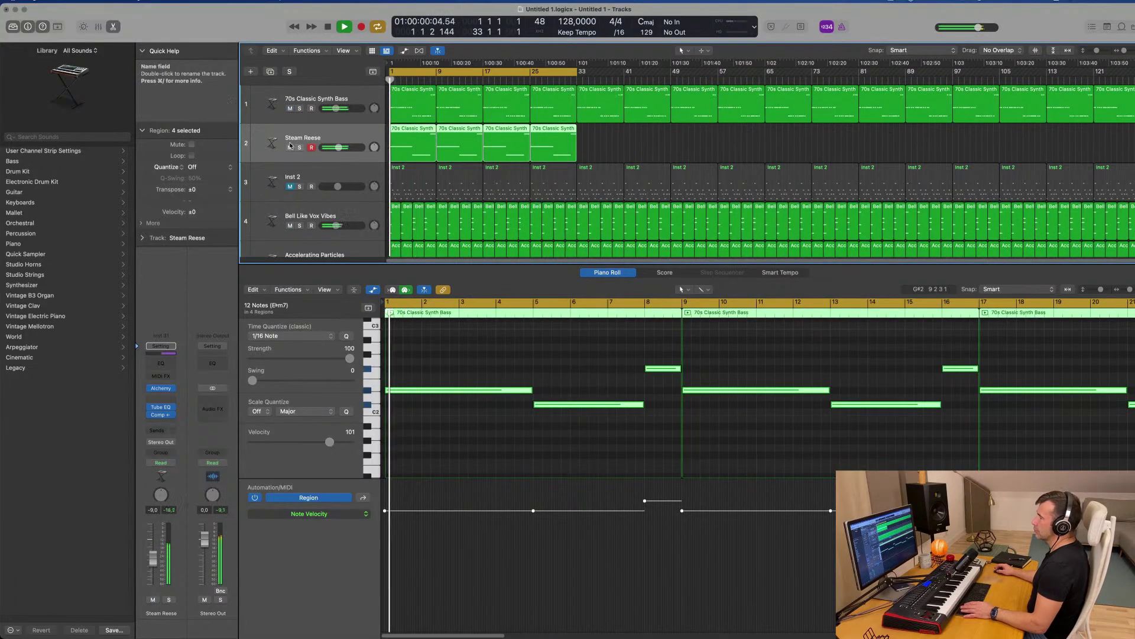
{"action": "left_click", "coordinate": [290, 148]}
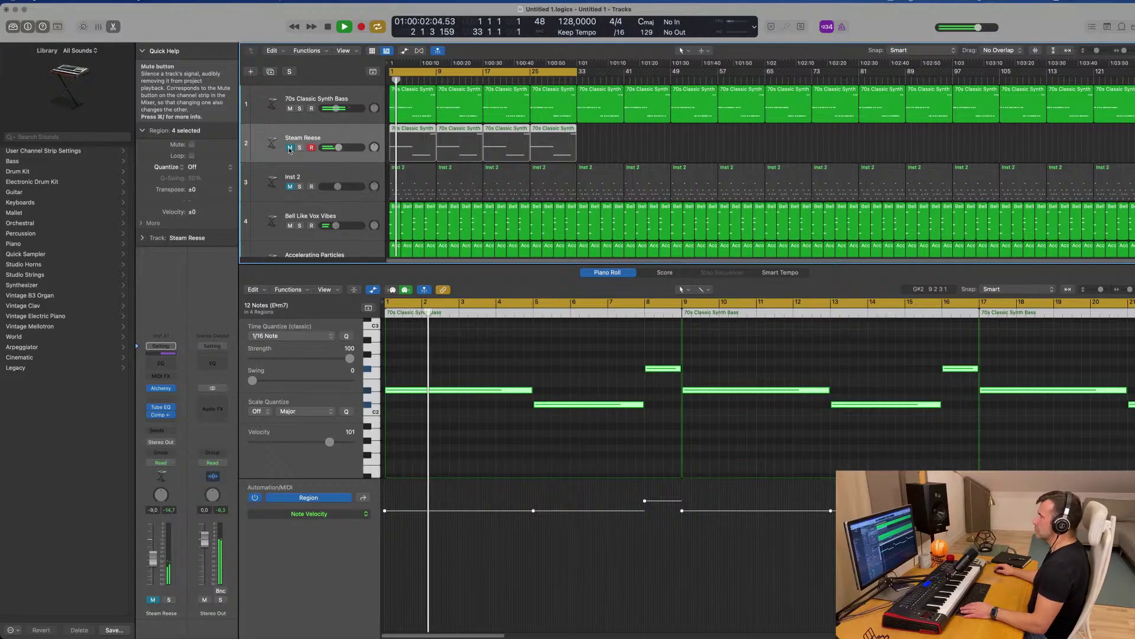
{"action": "left_click", "coordinate": [289, 147]}
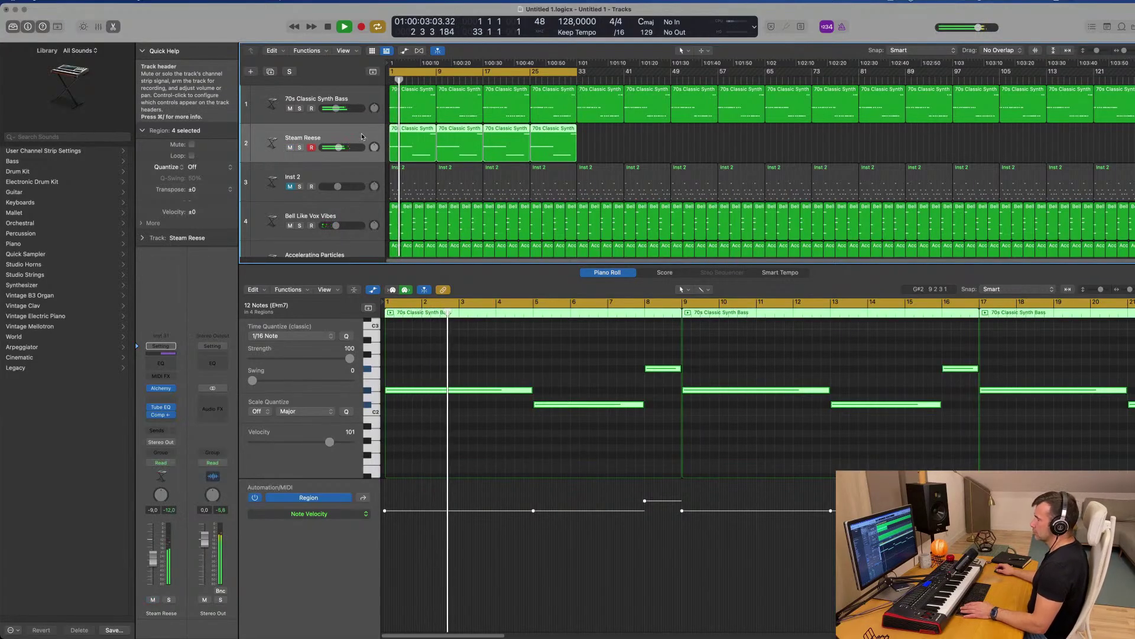
{"action": "left_click", "coordinate": [289, 148]}
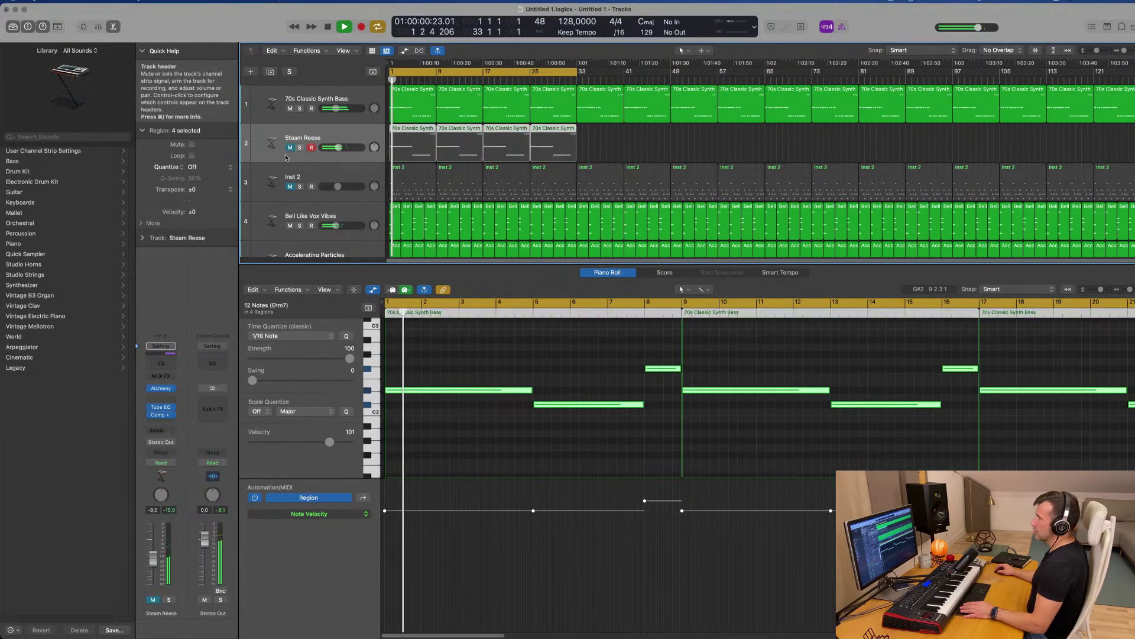
{"action": "left_click", "coordinate": [290, 108]}
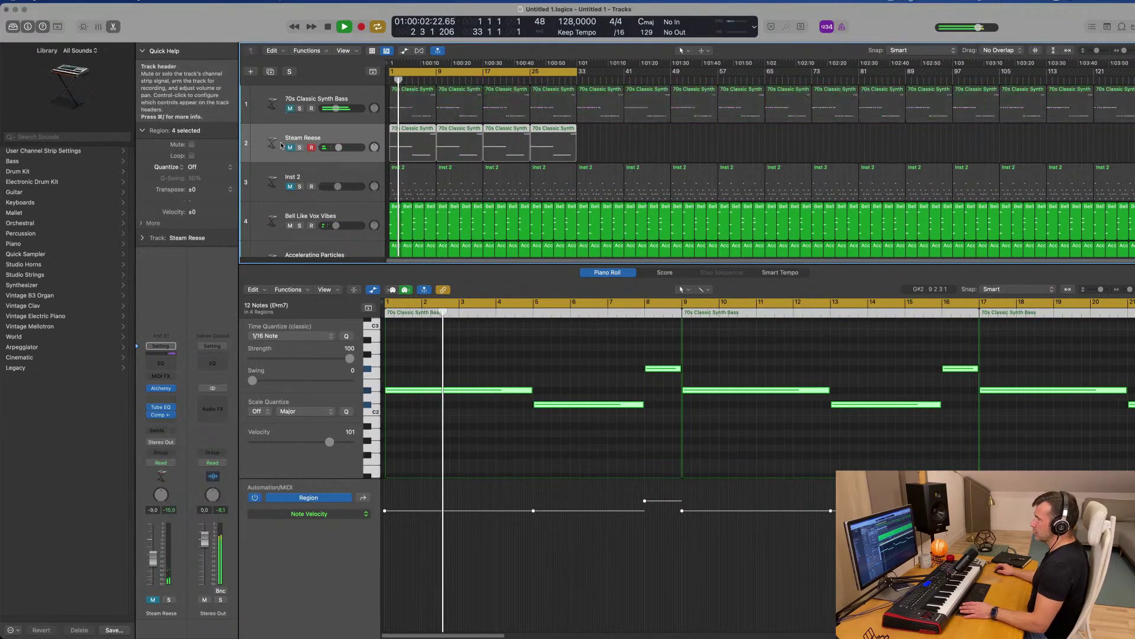
{"action": "left_click", "coordinate": [289, 147]}
Raise the Steam Reese track to -8.2 dB and mute the Accelerating Particles and Angelic Choir tracks
{"action": "left_click_drag", "start_coordinate": [345, 148], "coordinate": [348, 147]}
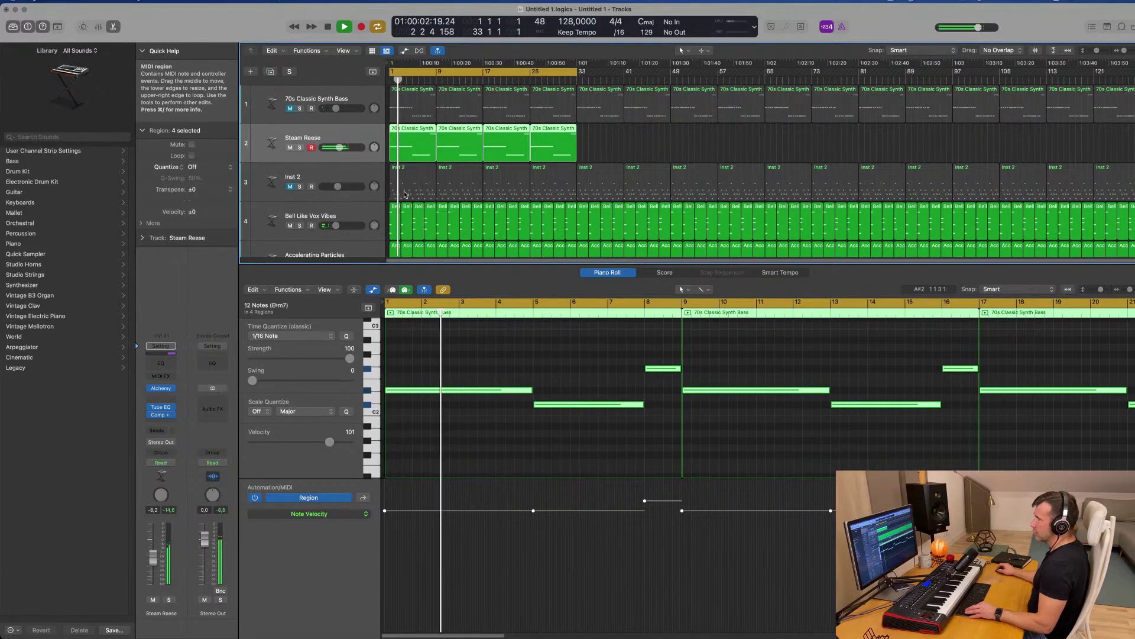
{"action": "scroll", "coordinate": [405, 207], "scroll_direction": "down", "scroll_amount": 2}
{"action": "scroll", "coordinate": [405, 207], "scroll_direction": "down", "scroll_amount": 5}
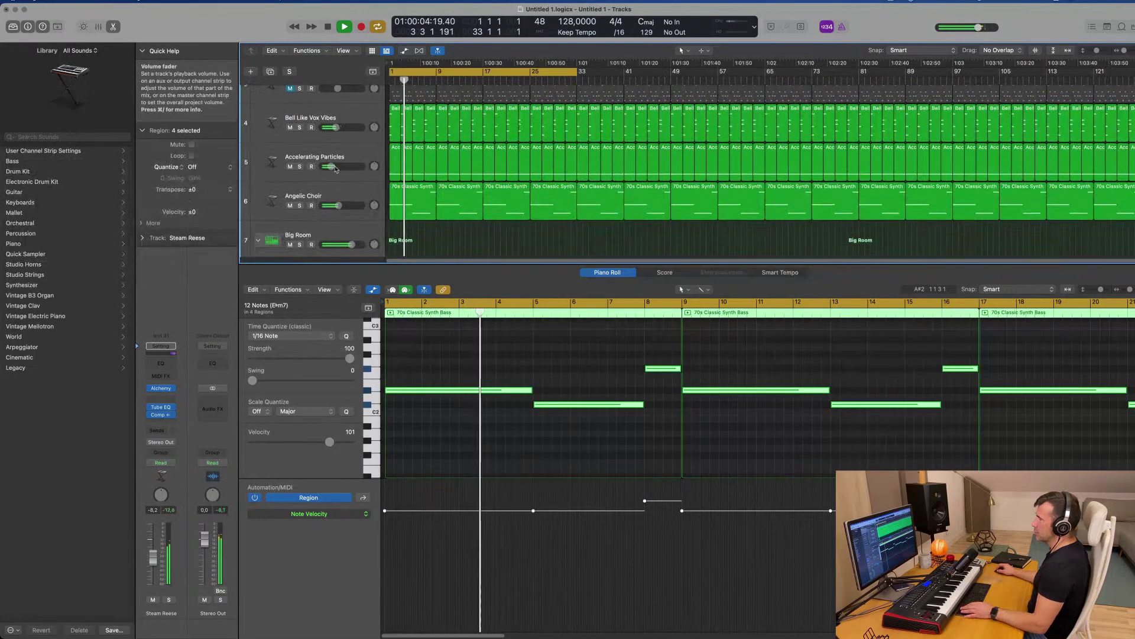
{"action": "left_click", "coordinate": [289, 166]}
{"action": "left_click", "coordinate": [290, 205]}
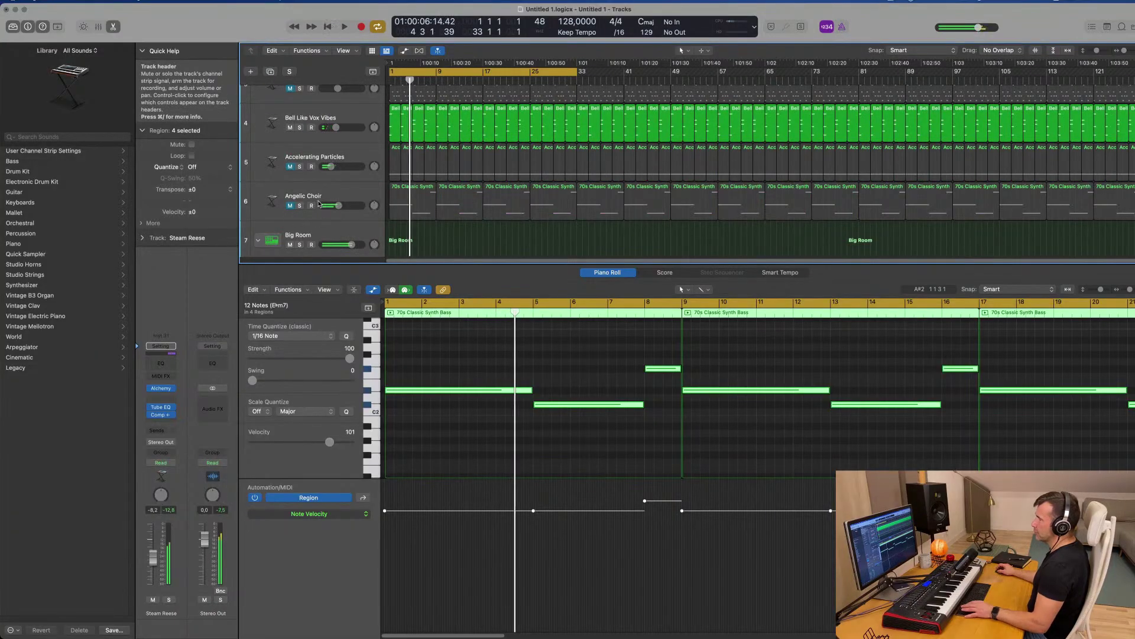
{"action": "scroll", "coordinate": [327, 194], "scroll_direction": "up", "scroll_amount": 2}
{"action": "scroll", "coordinate": [327, 195], "scroll_direction": "up", "scroll_amount": 3}
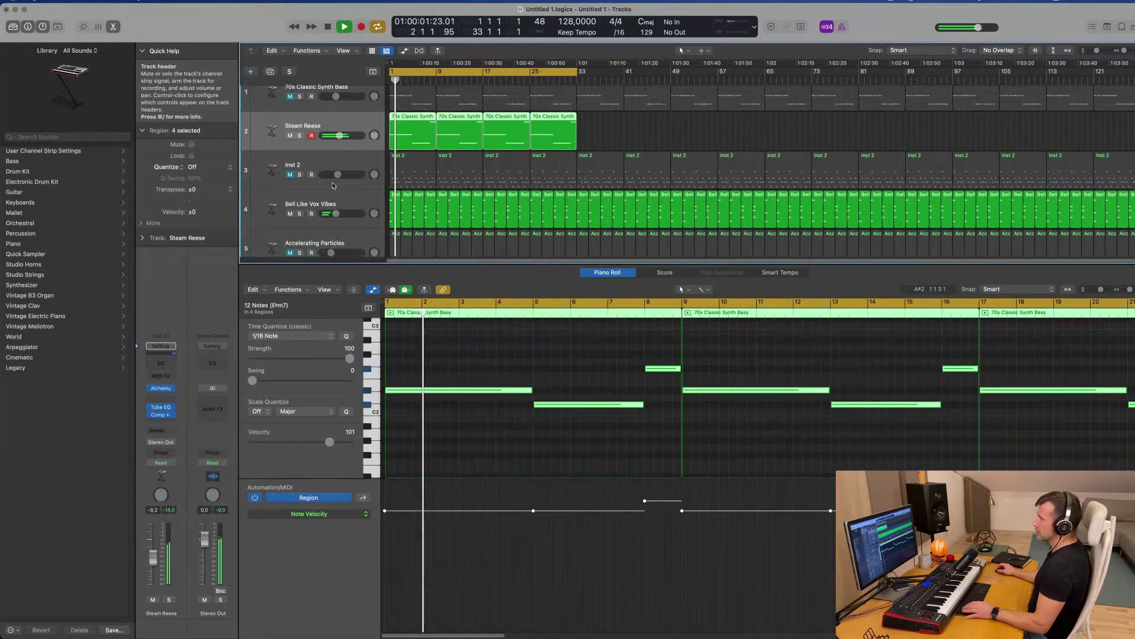
Unmute Inst 2, open its Alchemy instrument and set the track's automation mode to Touch
{"action": "left_click", "coordinate": [296, 184]}
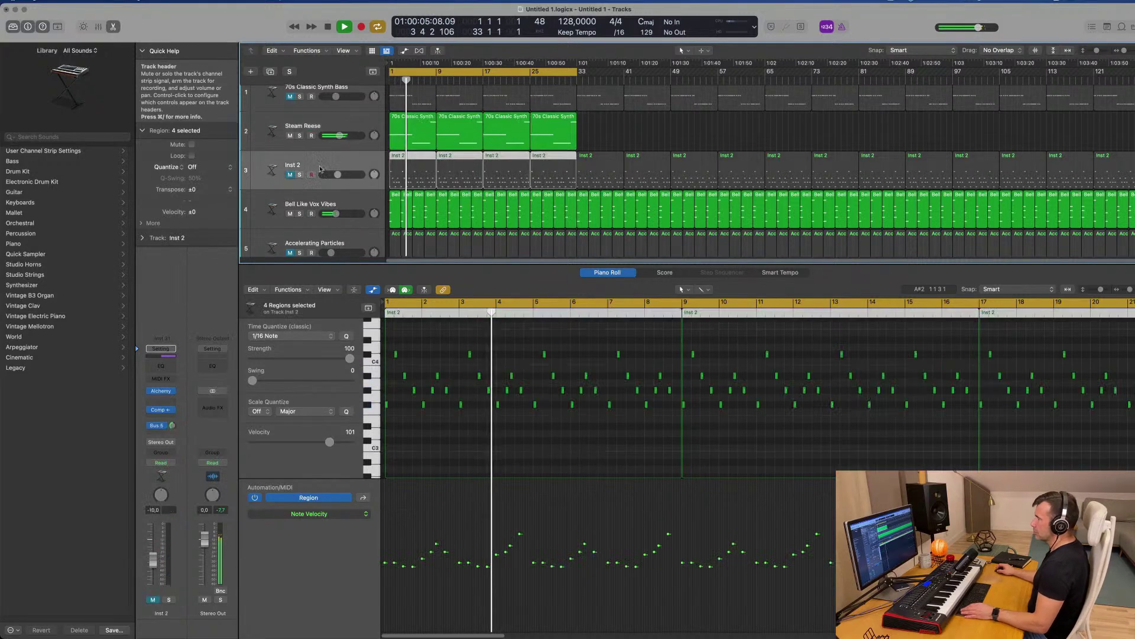
{"action": "left_click", "coordinate": [290, 175]}
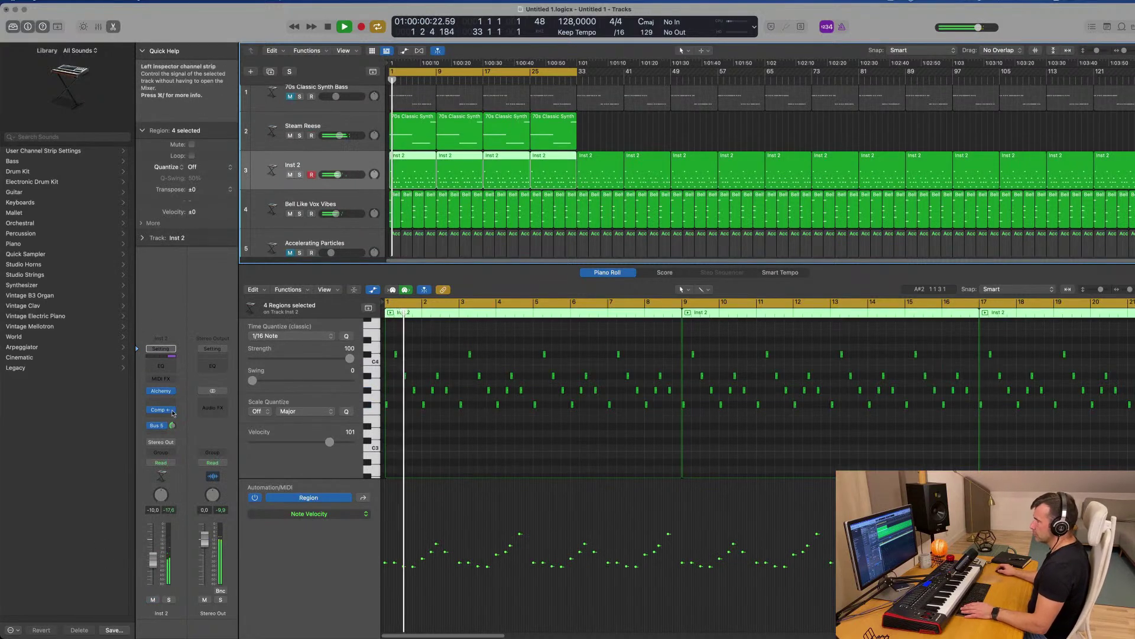
{"action": "left_click", "coordinate": [160, 391]}
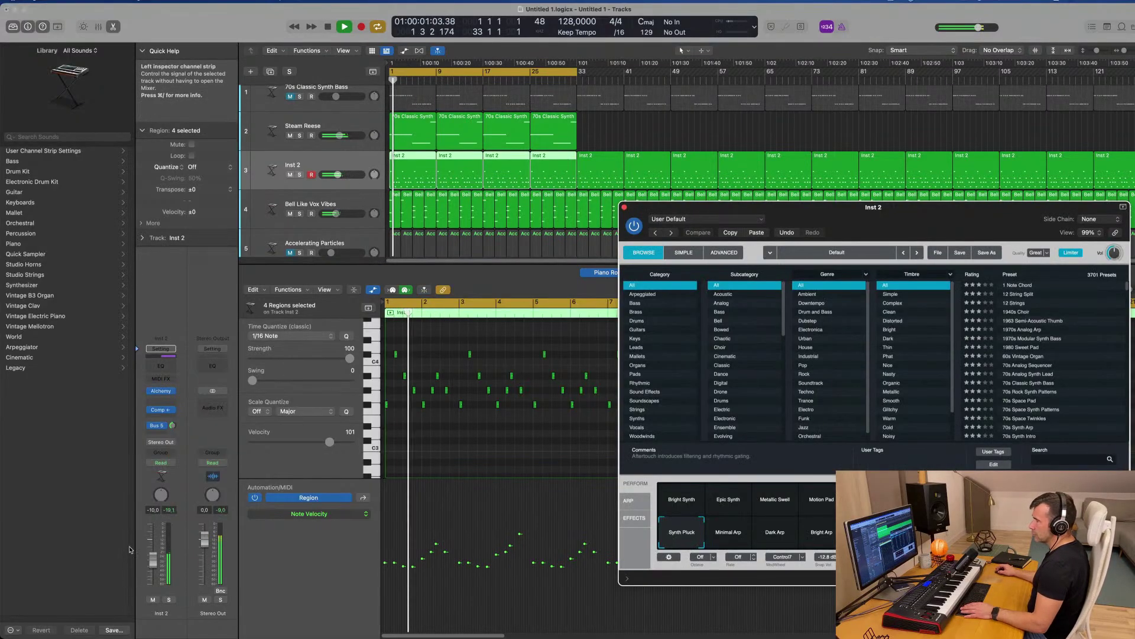
{"action": "left_click", "coordinate": [160, 463]}
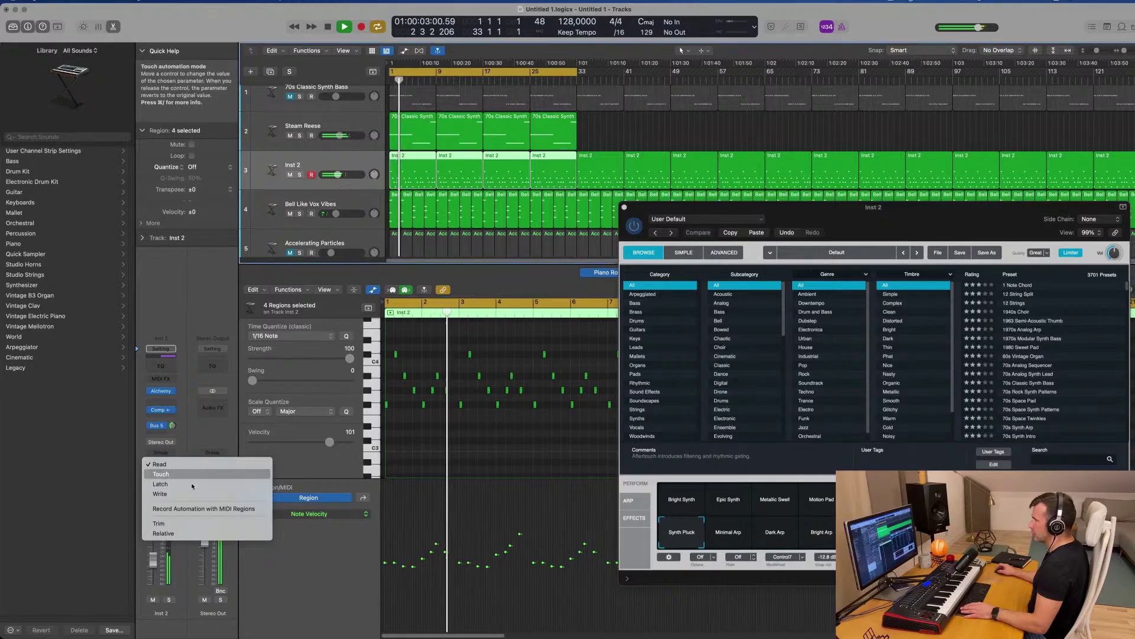
{"action": "left_click", "coordinate": [162, 473]}
Adjust Alchemy's Cutoff on Inst 2 to about 54.5% in Touch mode, close the instrument and play from the start
{"action": "key", "text": "space"}
{"action": "left_click_drag", "start_coordinate": [867, 502], "coordinate": [867, 497]}
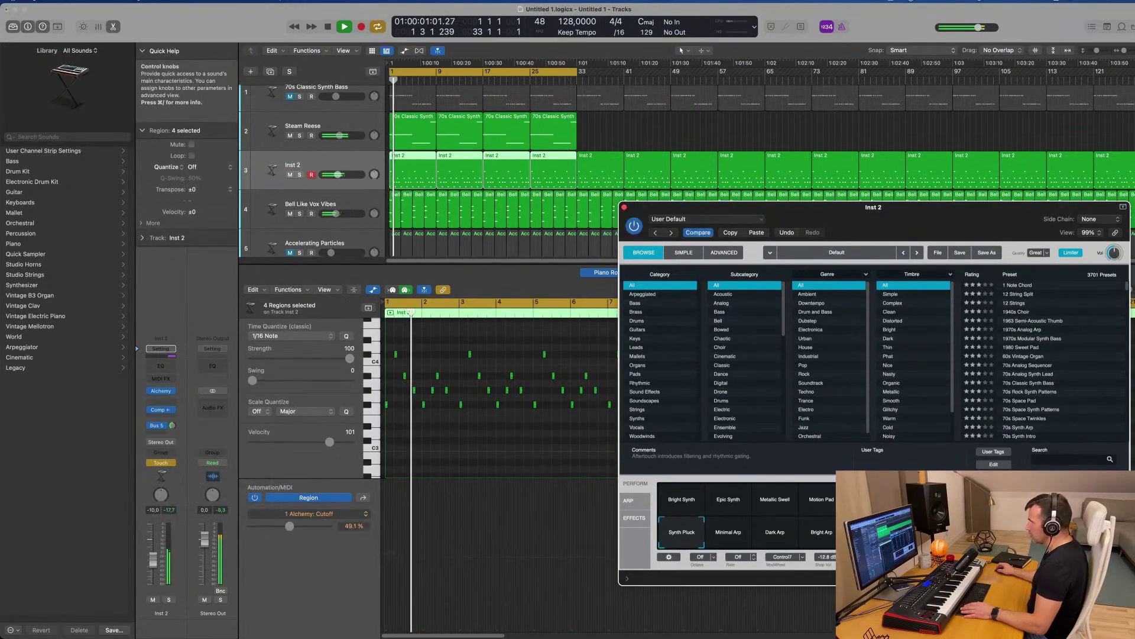
{"action": "left_click", "coordinate": [625, 206]}
{"action": "key", "text": "Return"}
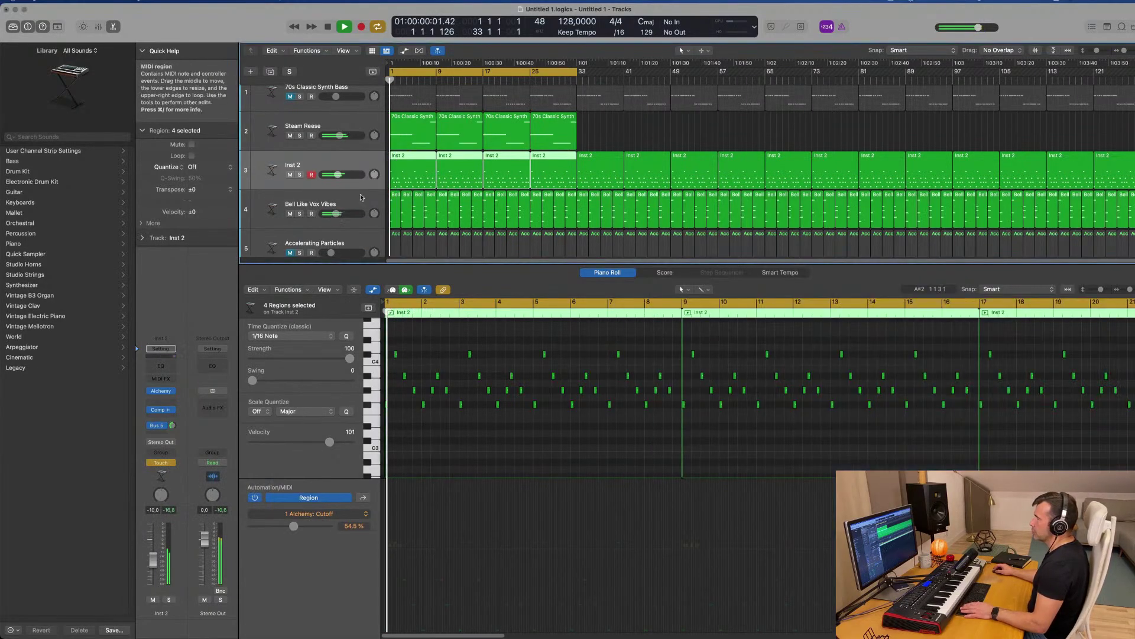
Enlarge the Inst 2 track, display its Alchemy Cutoff automation and lower the curve's starting point to 40.4%
{"action": "left_click_drag", "start_coordinate": [362, 190], "coordinate": [362, 218]}
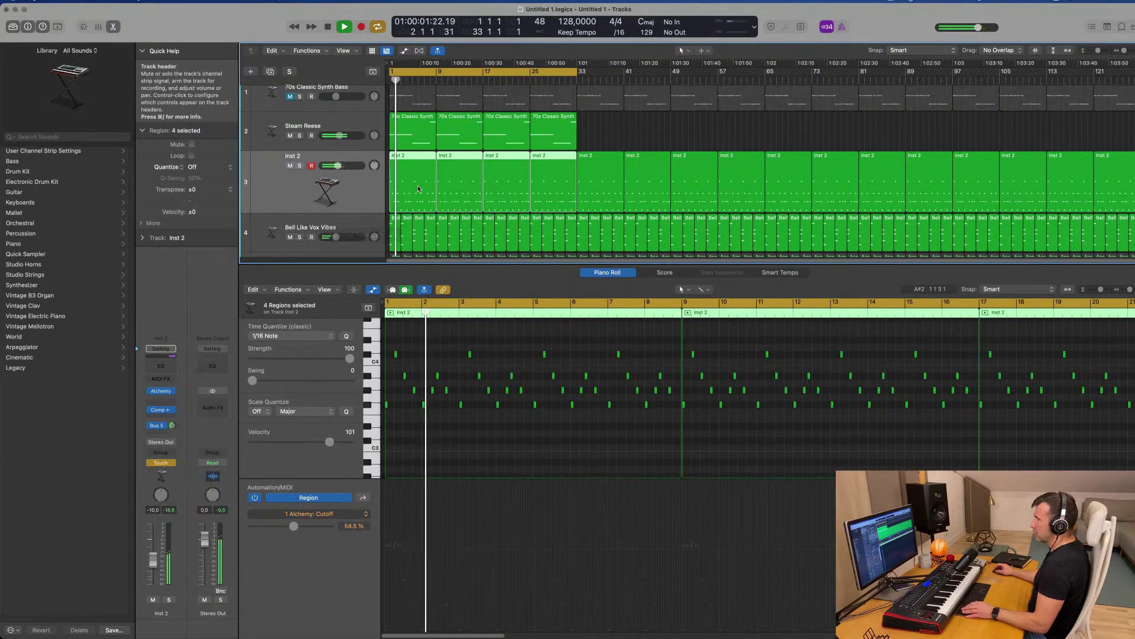
{"action": "key", "text": "a"}
{"action": "key", "text": "super+Down"}
{"action": "left_click", "coordinate": [340, 111]}
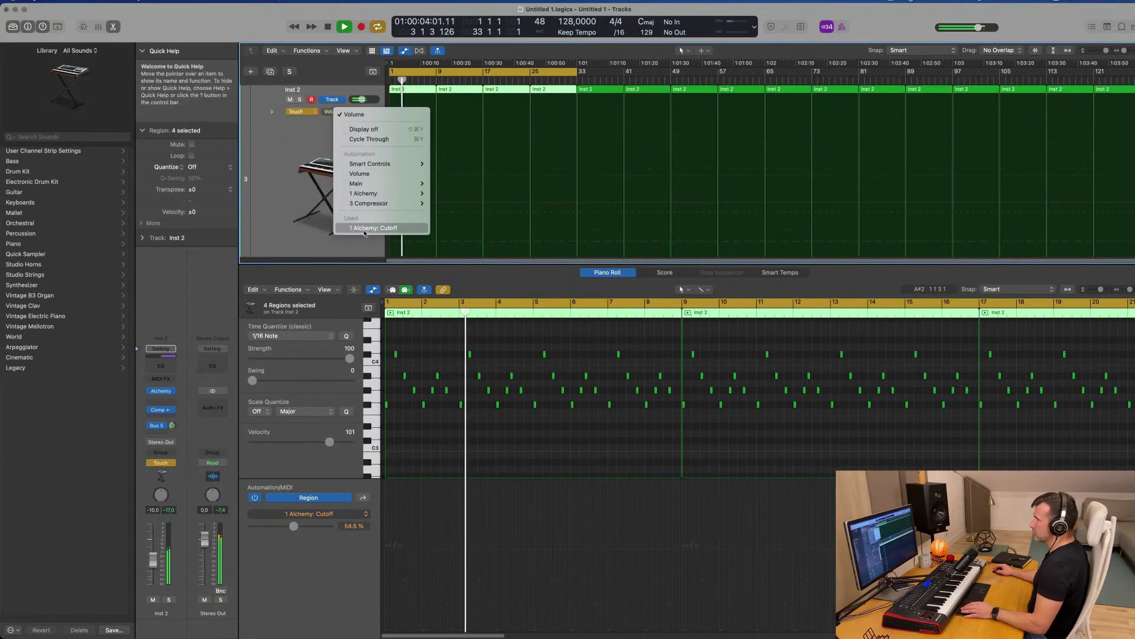
{"action": "left_click", "coordinate": [374, 227]}
{"action": "left_click_drag", "start_coordinate": [394, 176], "coordinate": [391, 187]}
Set Inst 2's automation mode to Read and play the arrangement from the start
{"action": "key", "text": "Return"}
{"action": "key", "text": "space"}
{"action": "left_click", "coordinate": [301, 111]}
{"action": "left_click", "coordinate": [309, 105]}
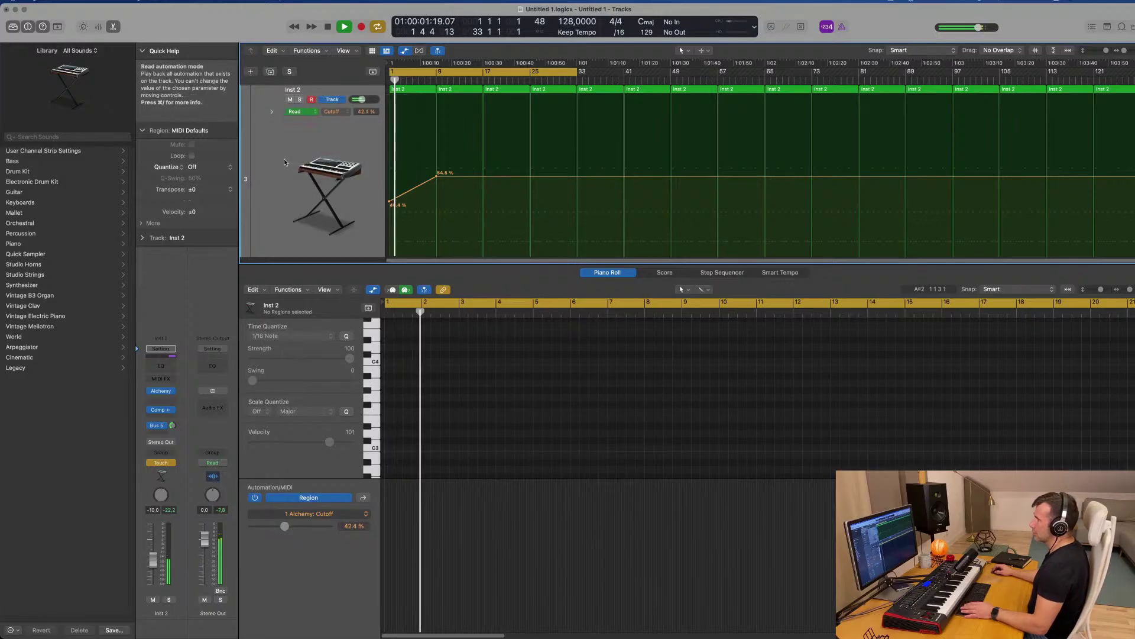
{"action": "key", "text": "x"}
{"action": "key", "text": "x"}
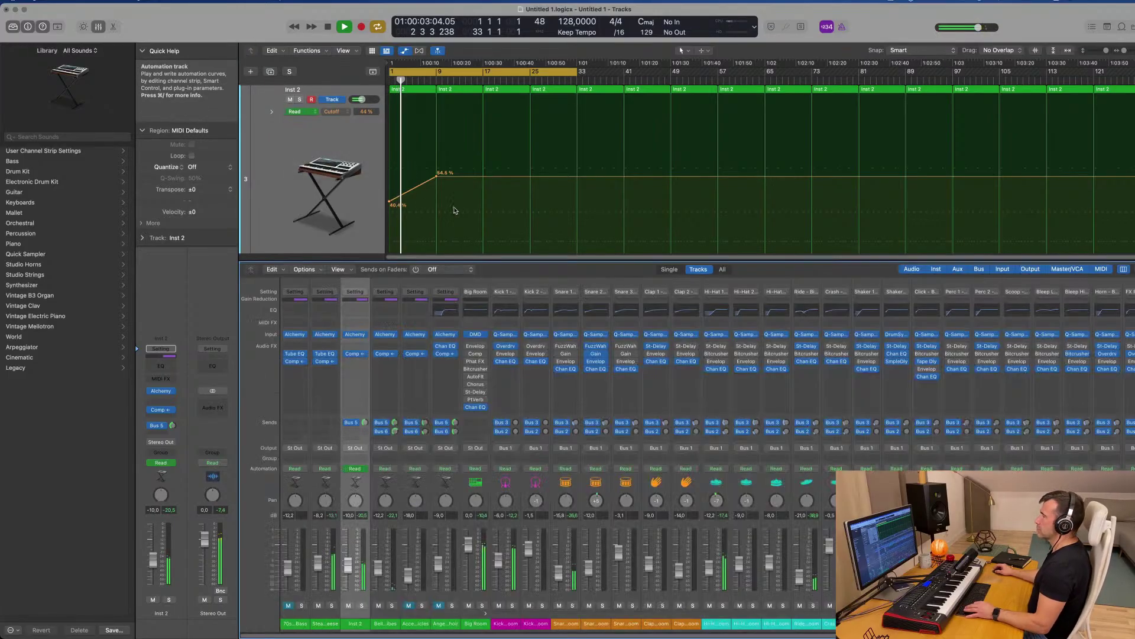
Enlarge the Inst 2 lane further with its Cutoff automation displayed in the full-height Tracks area
{"action": "key", "text": "a"}
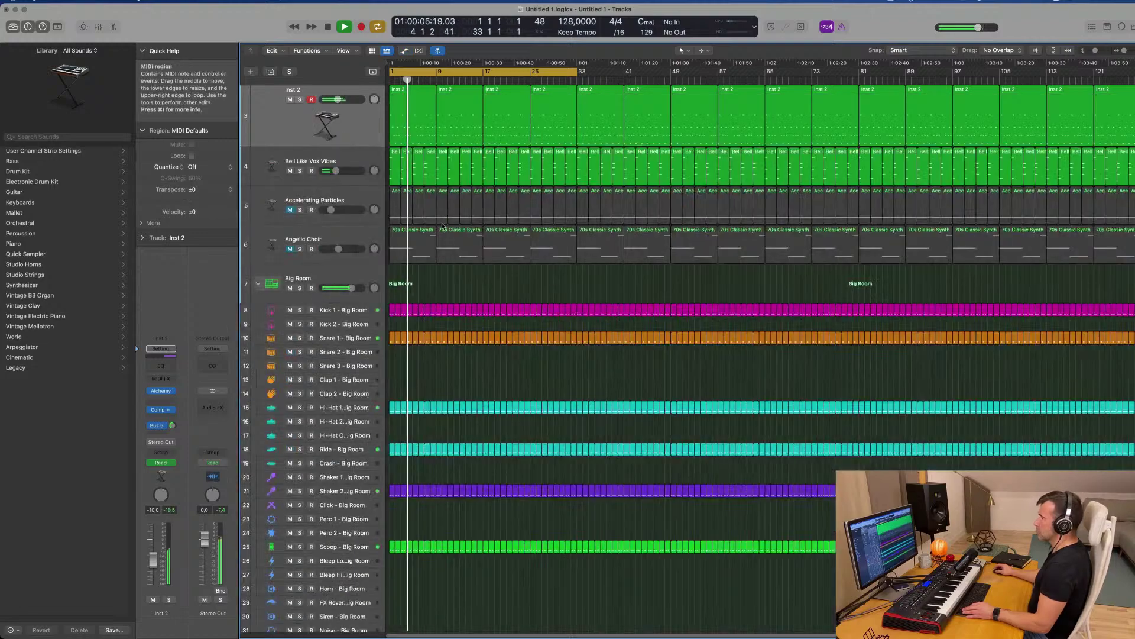
{"action": "scroll", "coordinate": [456, 223], "scroll_direction": "up", "scroll_amount": 3}
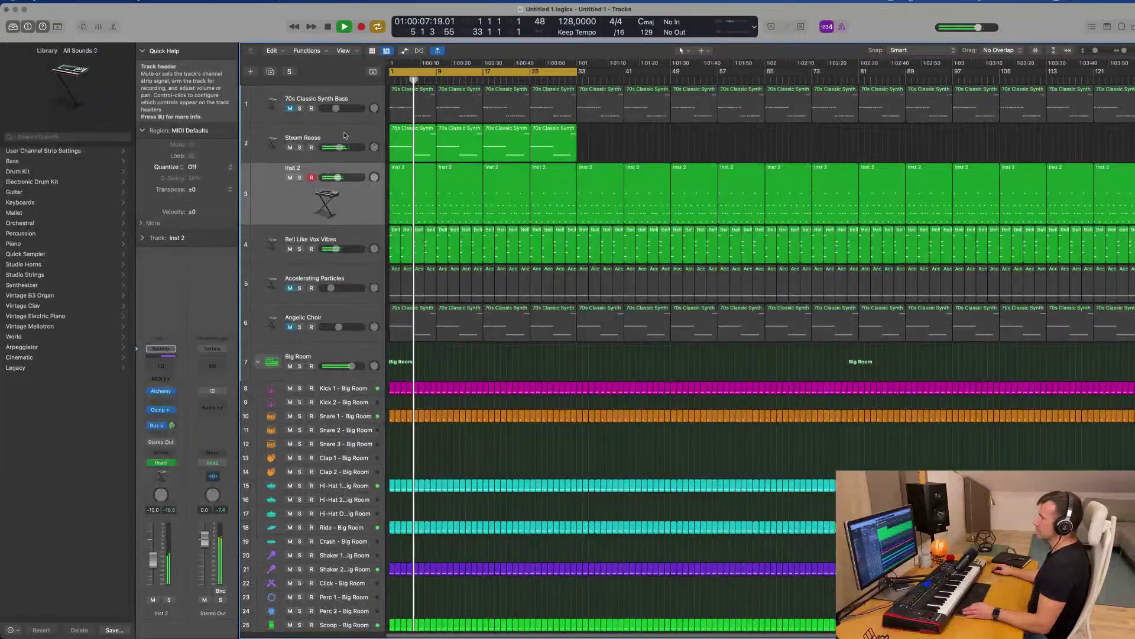
{"action": "left_click_drag", "start_coordinate": [362, 226], "coordinate": [361, 263]}
{"action": "key", "text": "a"}
{"action": "key", "text": "super+Down"}
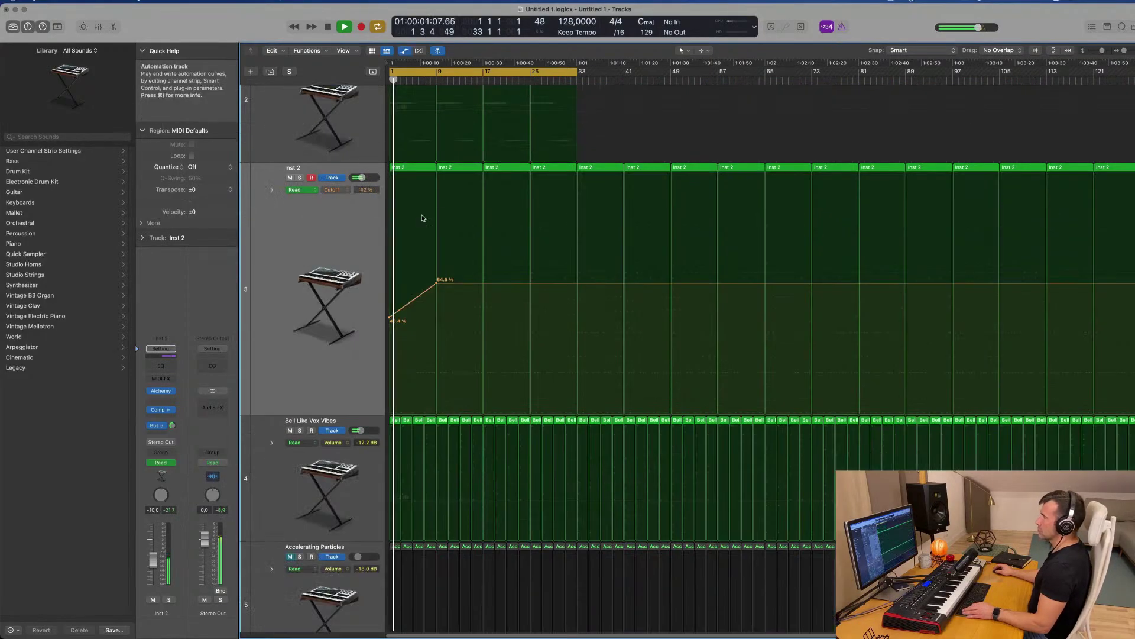
Shape Inst 2's Cutoff automation into eight-bar ramps up to 54.5%, dropping to 36.7% at bar 9, 33% at bar 17 and 27.7% at bar 25
{"action": "left_click", "coordinate": [436, 285]}
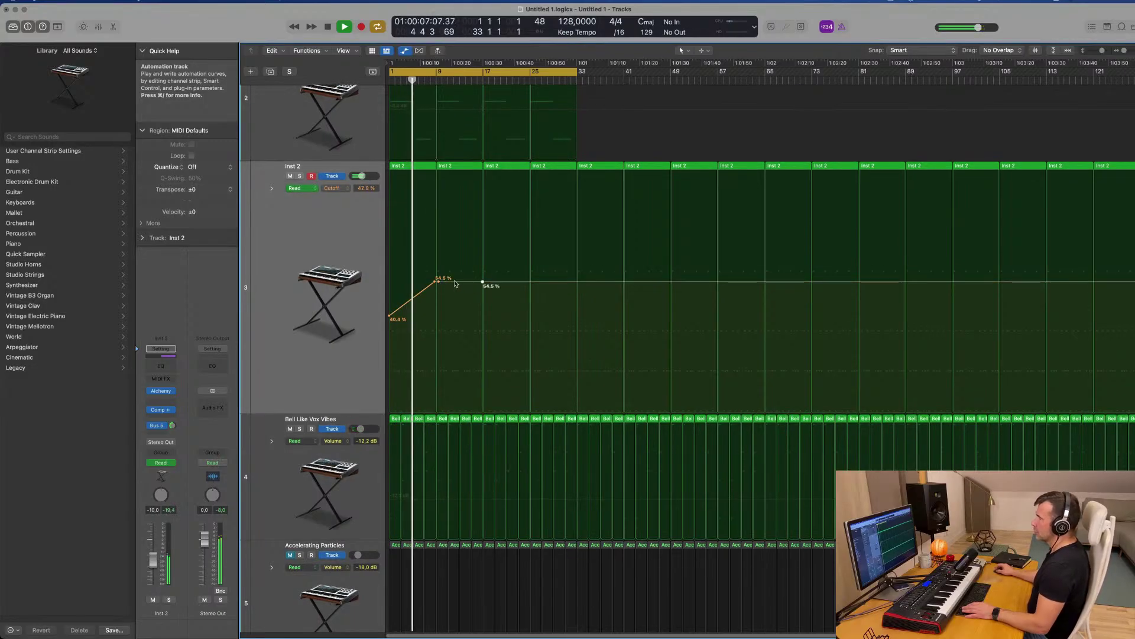
{"action": "left_click", "coordinate": [438, 282]}
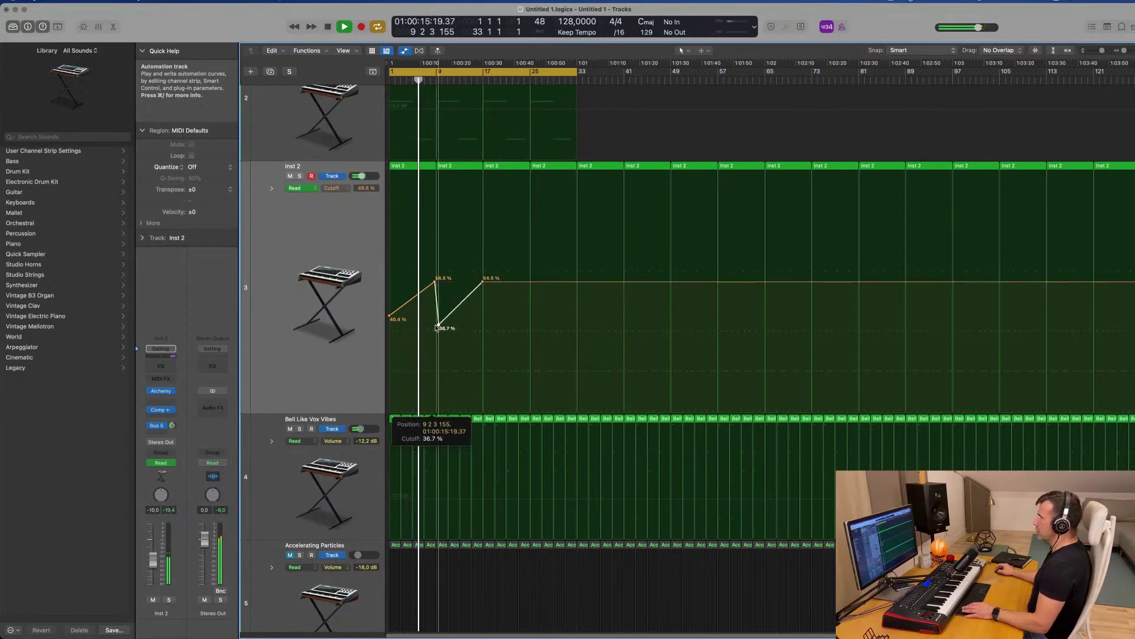
{"action": "left_click_drag", "start_coordinate": [439, 326], "coordinate": [433, 327]}
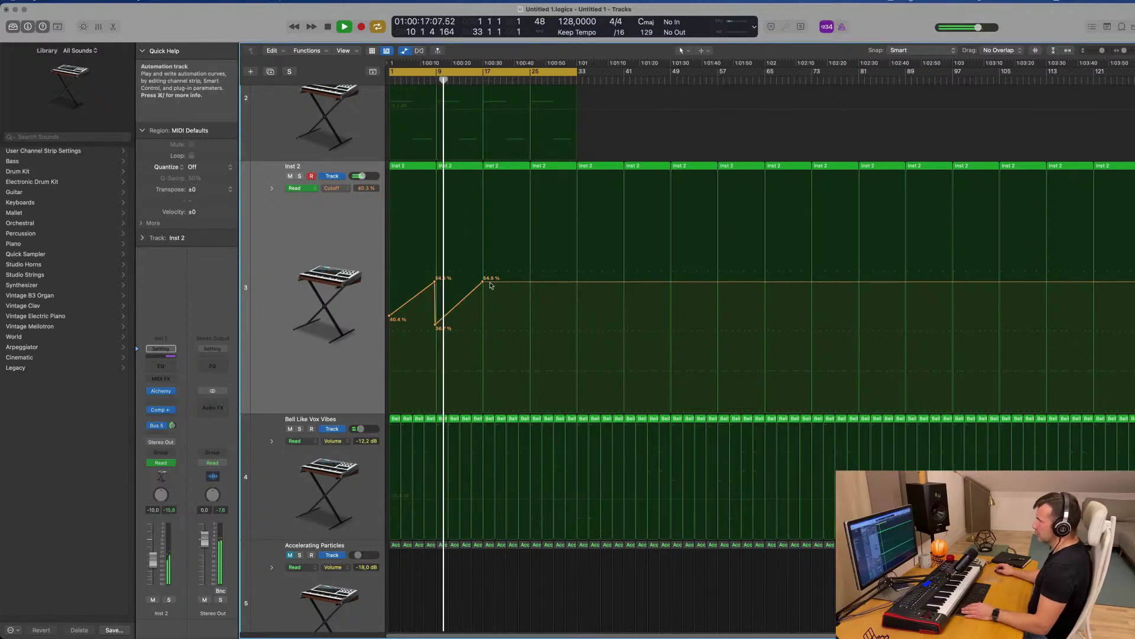
{"action": "left_click", "coordinate": [531, 281]}
{"action": "left_click_drag", "start_coordinate": [489, 281], "coordinate": [491, 334]}
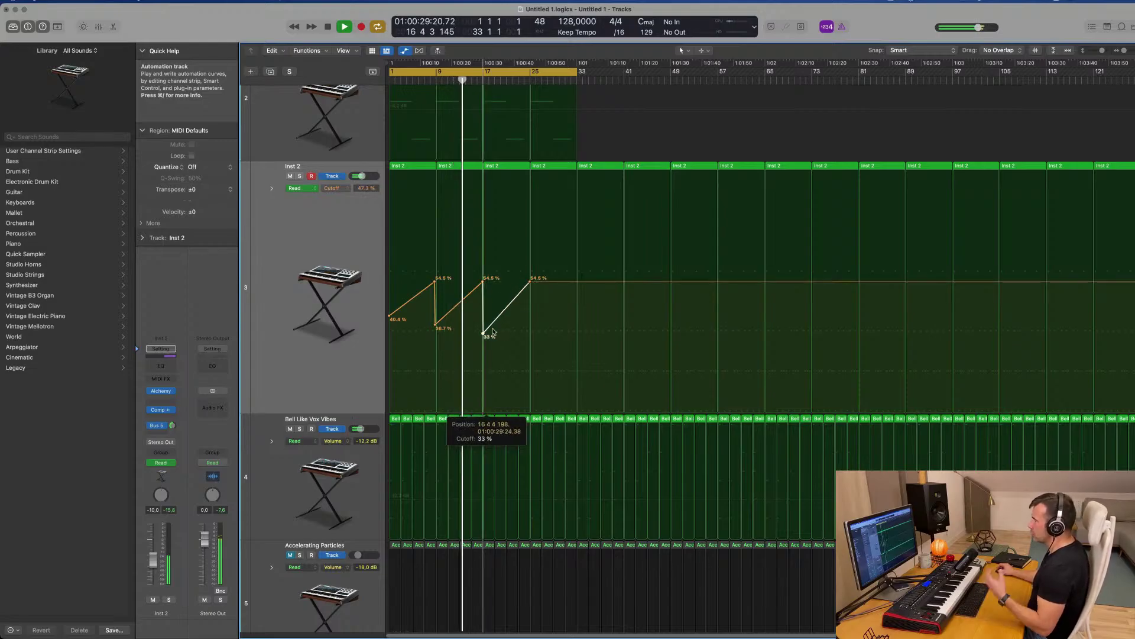
{"action": "left_click", "coordinate": [578, 282]}
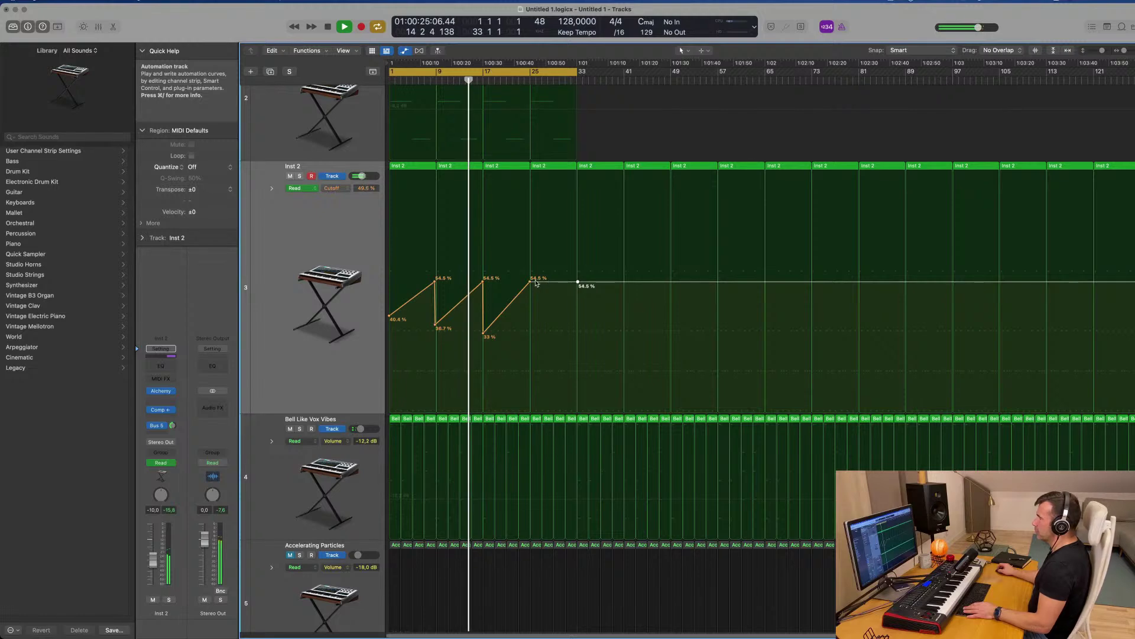
{"action": "left_click_drag", "start_coordinate": [536, 283], "coordinate": [531, 346]}
Open Steam Reese's Alchemy instrument during playback from the start and adjust its Cutoff AC control to about 26%
{"action": "scroll", "coordinate": [524, 183], "scroll_direction": "up", "scroll_amount": 5}
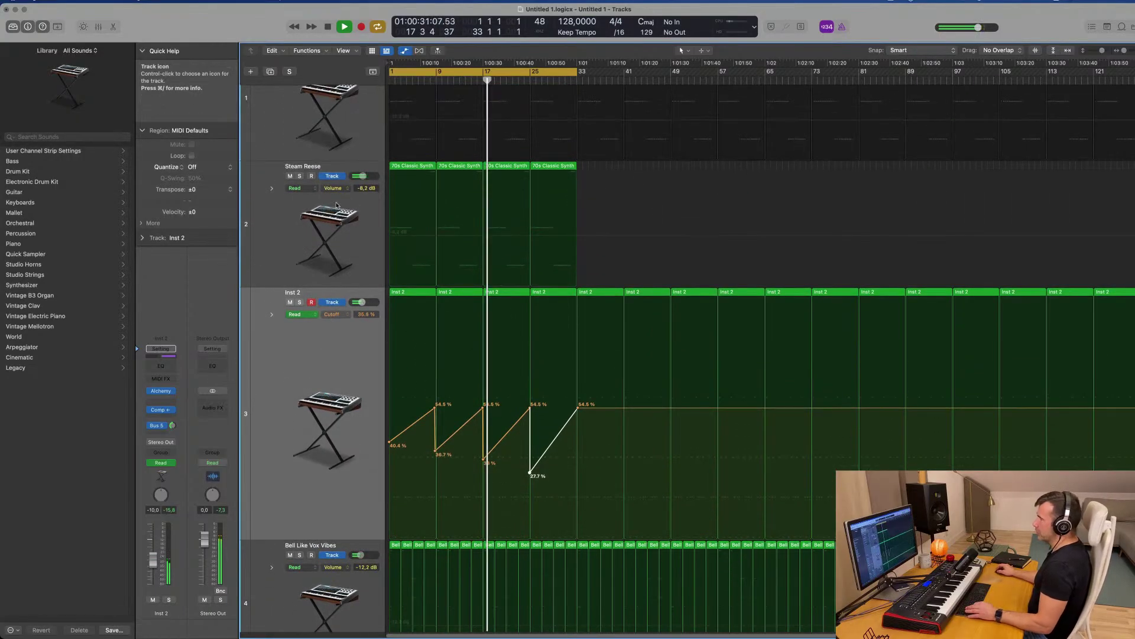
{"action": "left_click", "coordinate": [340, 204]}
{"action": "key", "text": "Return"}
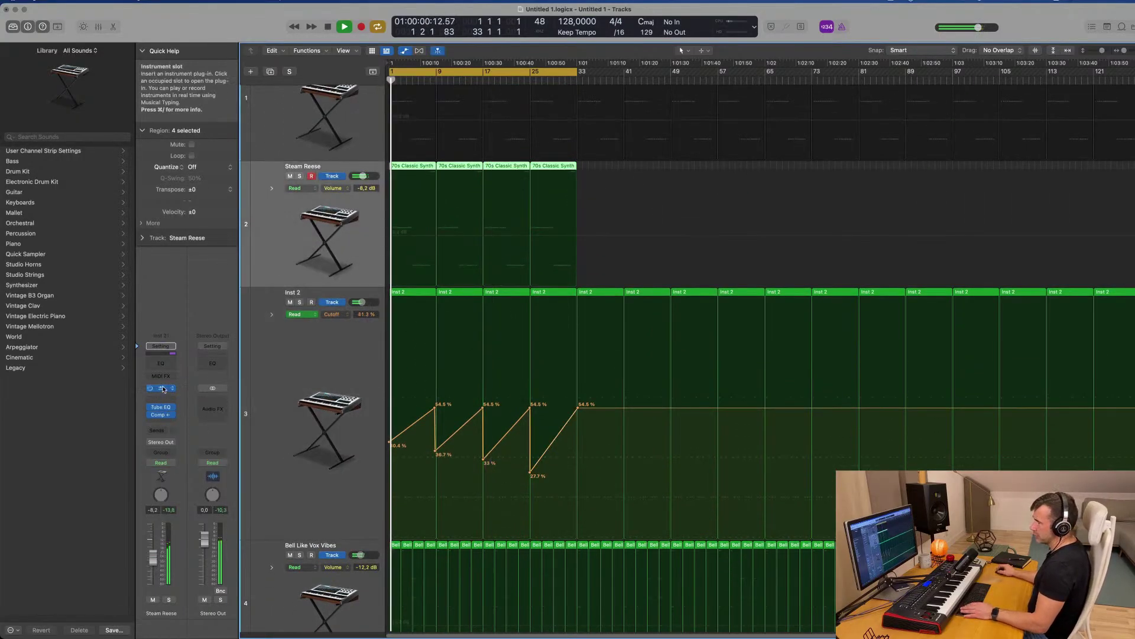
{"action": "key", "text": "v"}
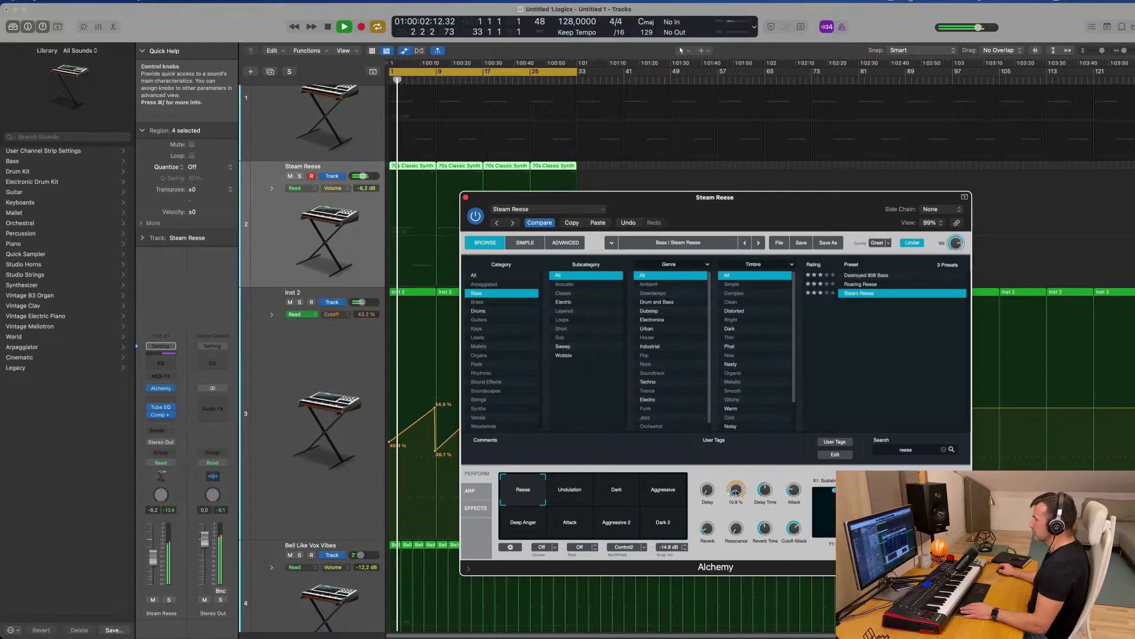
{"action": "left_click_drag", "start_coordinate": [735, 492], "coordinate": [742, 464]}
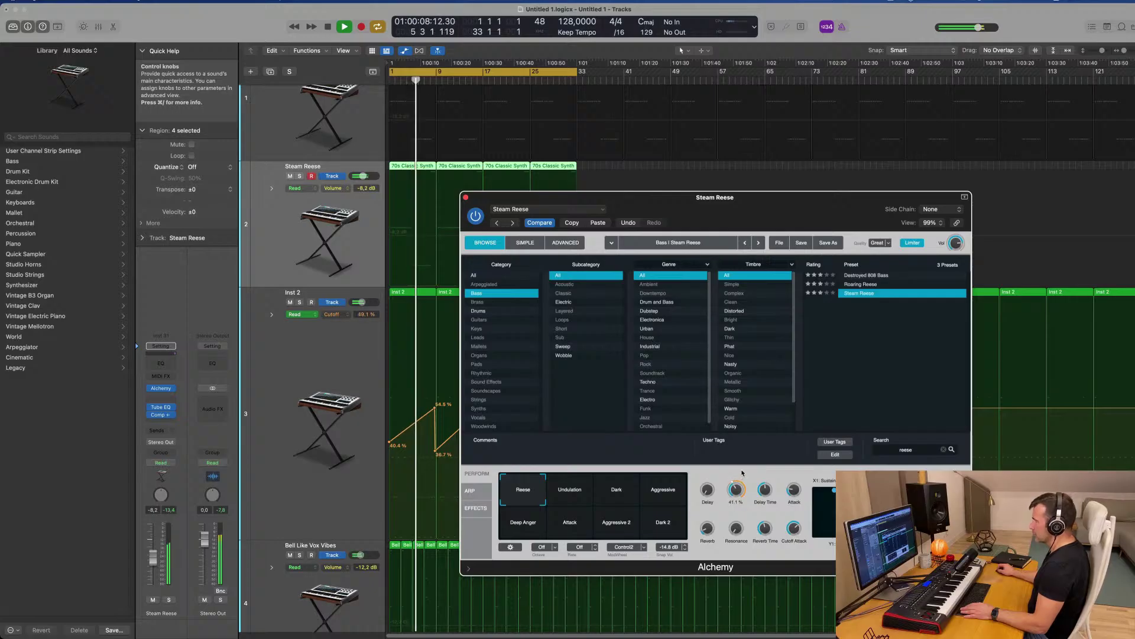
{"action": "left_click_drag", "start_coordinate": [741, 475], "coordinate": [738, 482]}
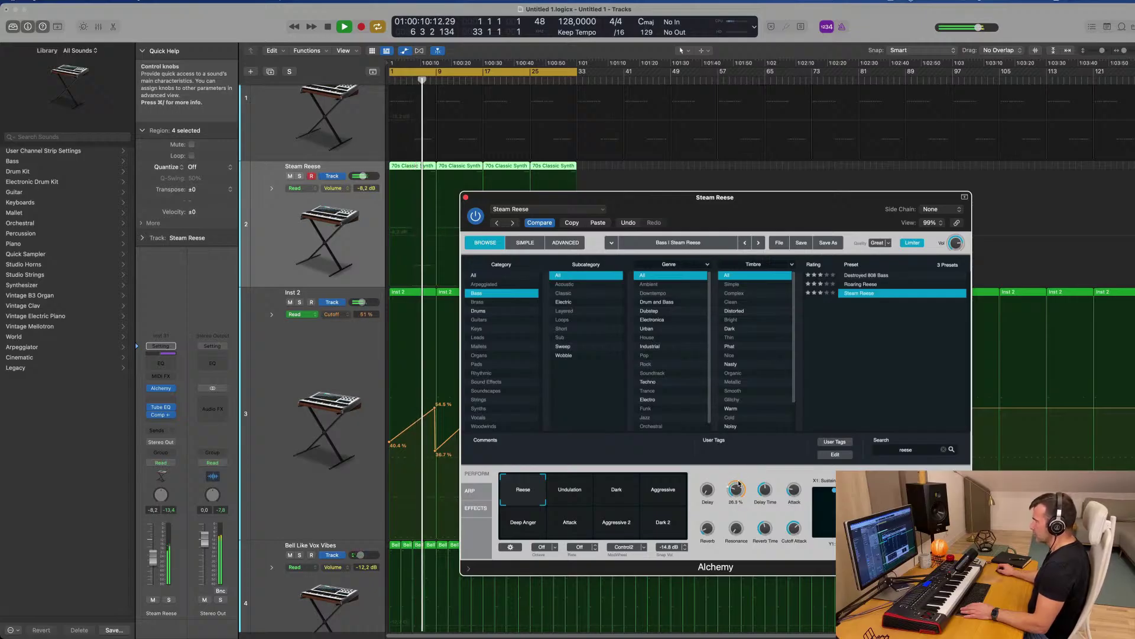
{"action": "left_click_drag", "start_coordinate": [739, 483], "coordinate": [755, 427]}
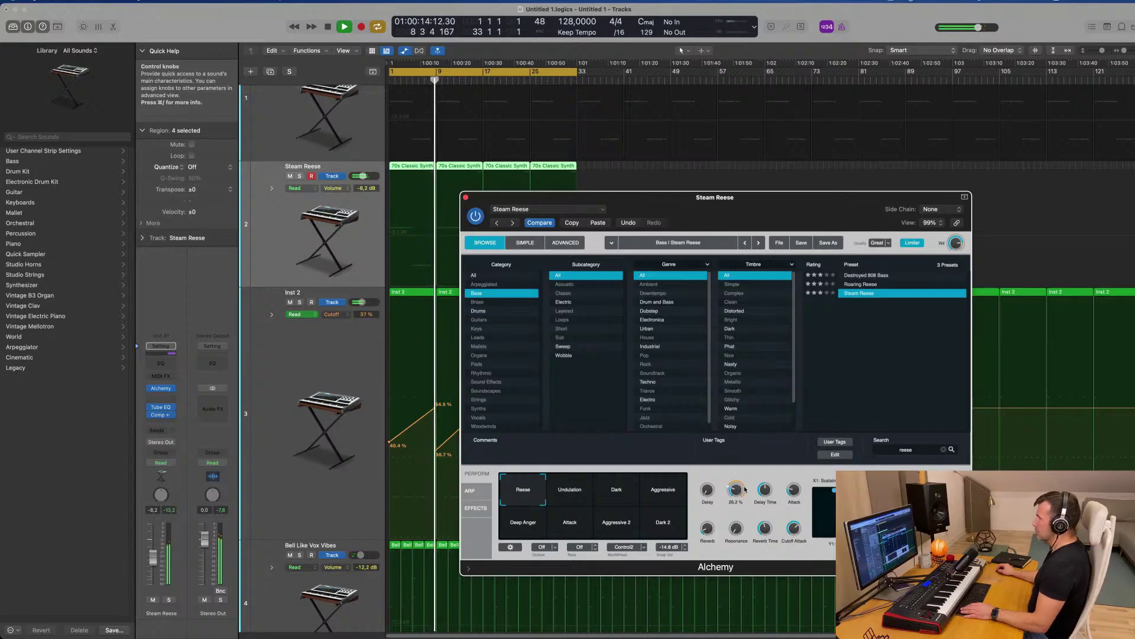
{"action": "left_click_drag", "start_coordinate": [747, 204], "coordinate": [773, 161]}
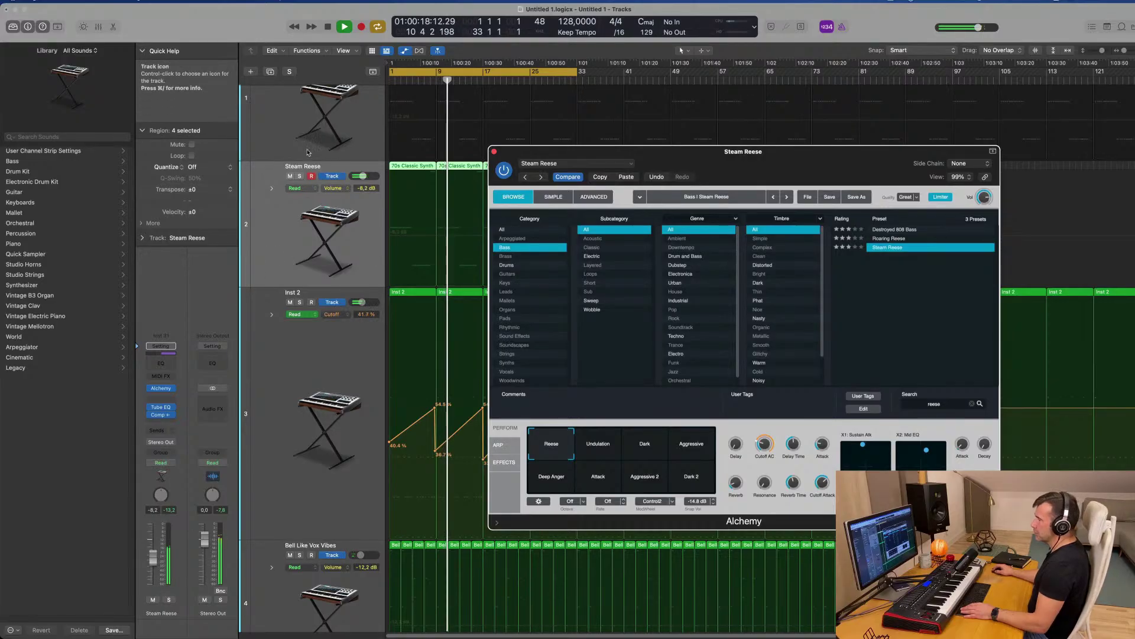
Audition Steam Reese in solo, lower its volume to -8.6 dB and close its instrument window
{"action": "left_click", "coordinate": [300, 177]}
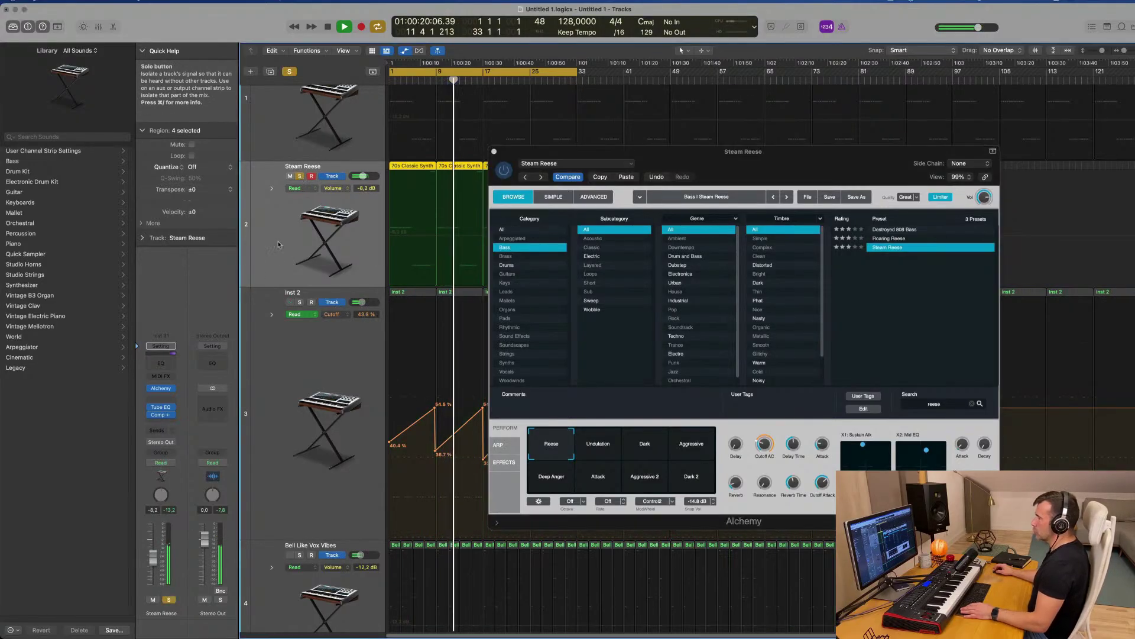
{"action": "key", "text": "s"}
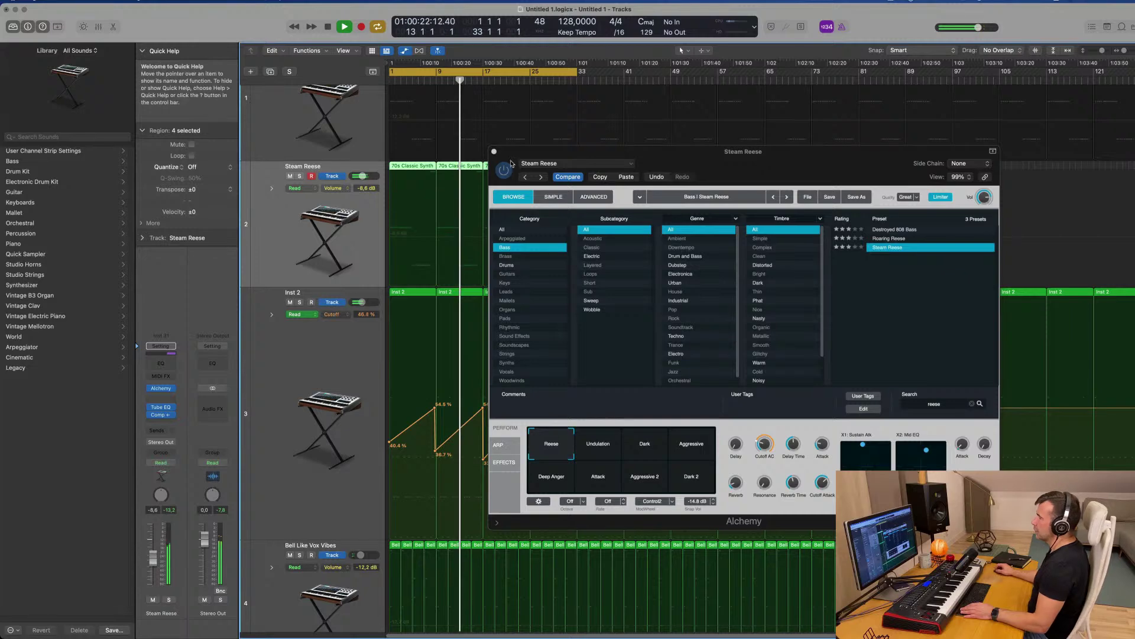
{"action": "left_click", "coordinate": [494, 152]}
Unmute the Accelerating Particles and Angelic Choir tracks and play from the start
{"action": "scroll", "coordinate": [488, 260], "scroll_direction": "up", "scroll_amount": 2}
{"action": "scroll", "coordinate": [494, 258], "scroll_direction": "down", "scroll_amount": 8}
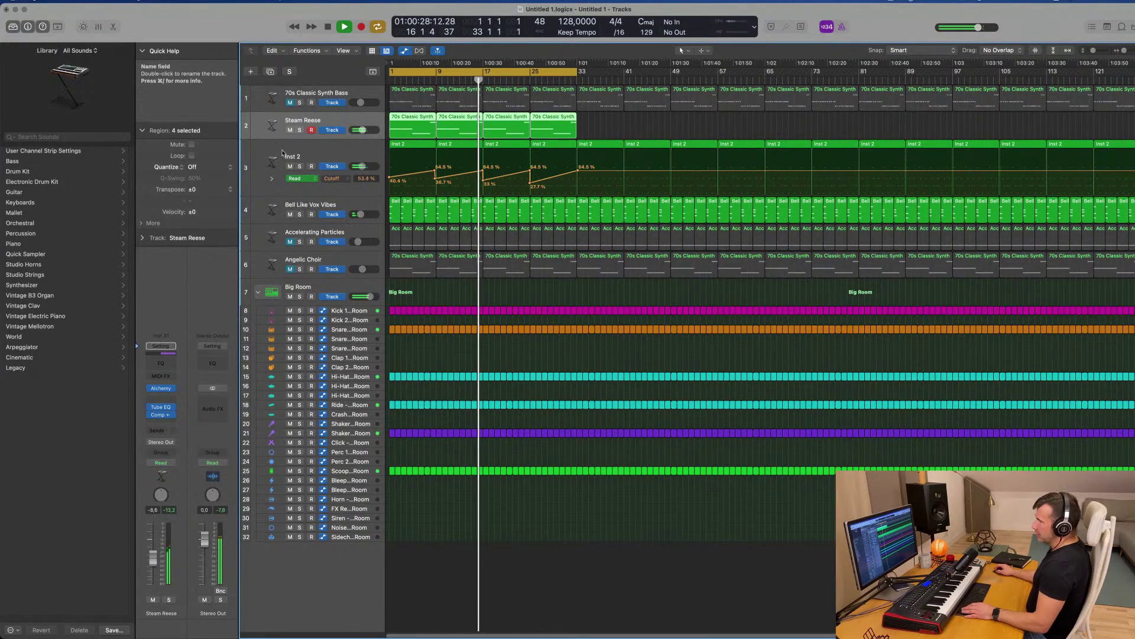
{"action": "left_click", "coordinate": [290, 241]}
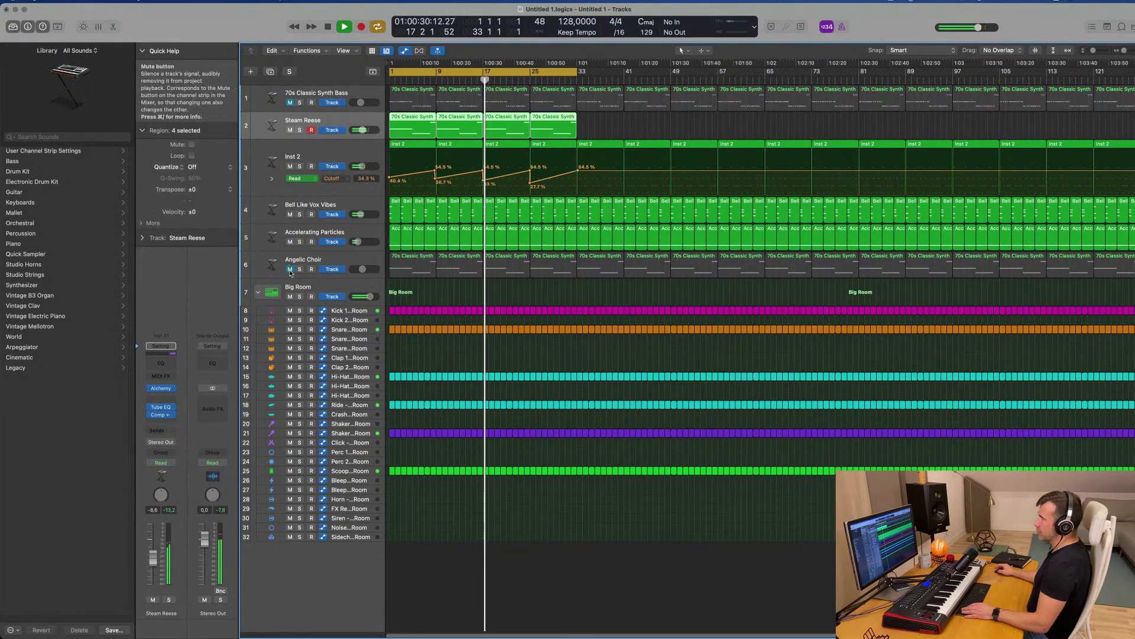
{"action": "left_click", "coordinate": [290, 269]}
{"action": "key", "text": "Return"}
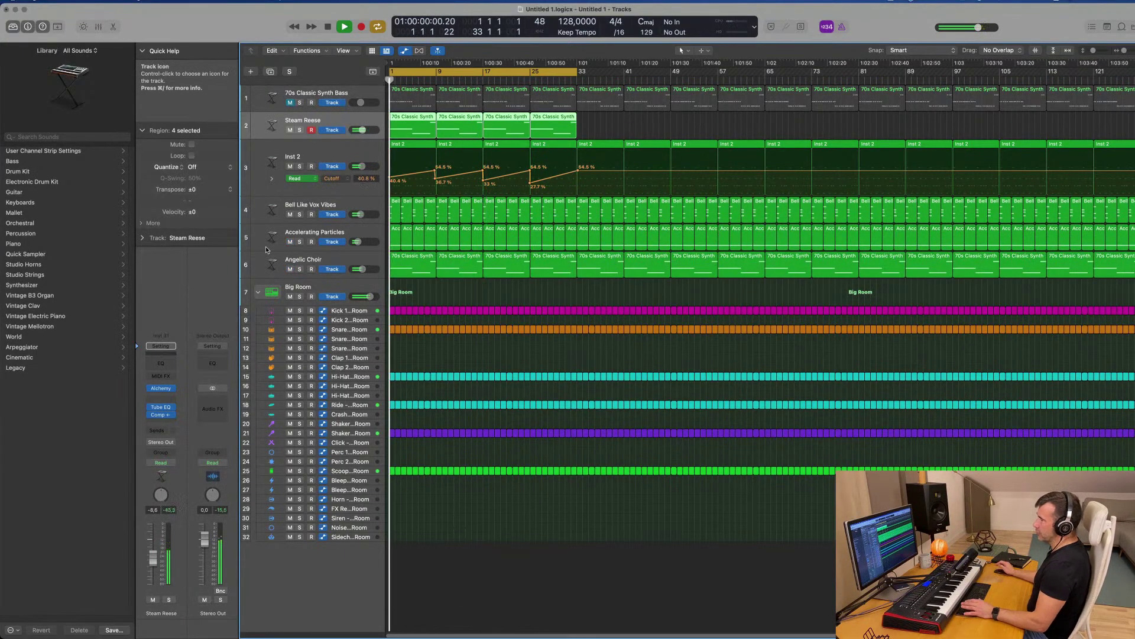
Audition the Accelerating Particles and Bell Like Vox Vibes tracks by soloing each briefly during playback
{"action": "left_click", "coordinate": [371, 254]}
{"action": "left_click", "coordinate": [353, 230]}
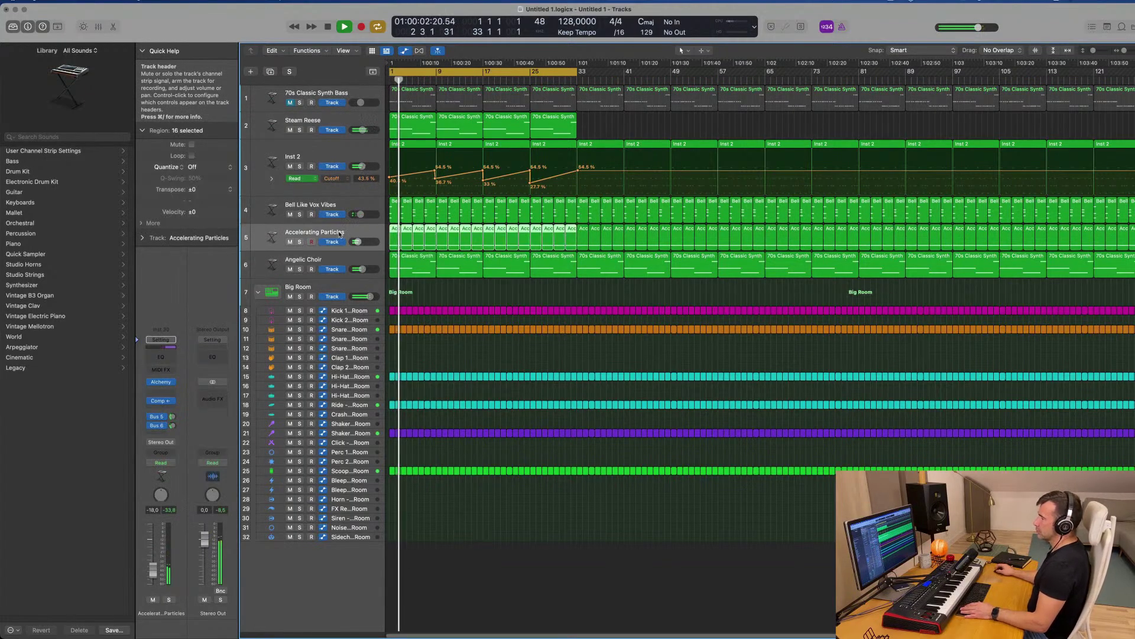
{"action": "left_click", "coordinate": [300, 242]}
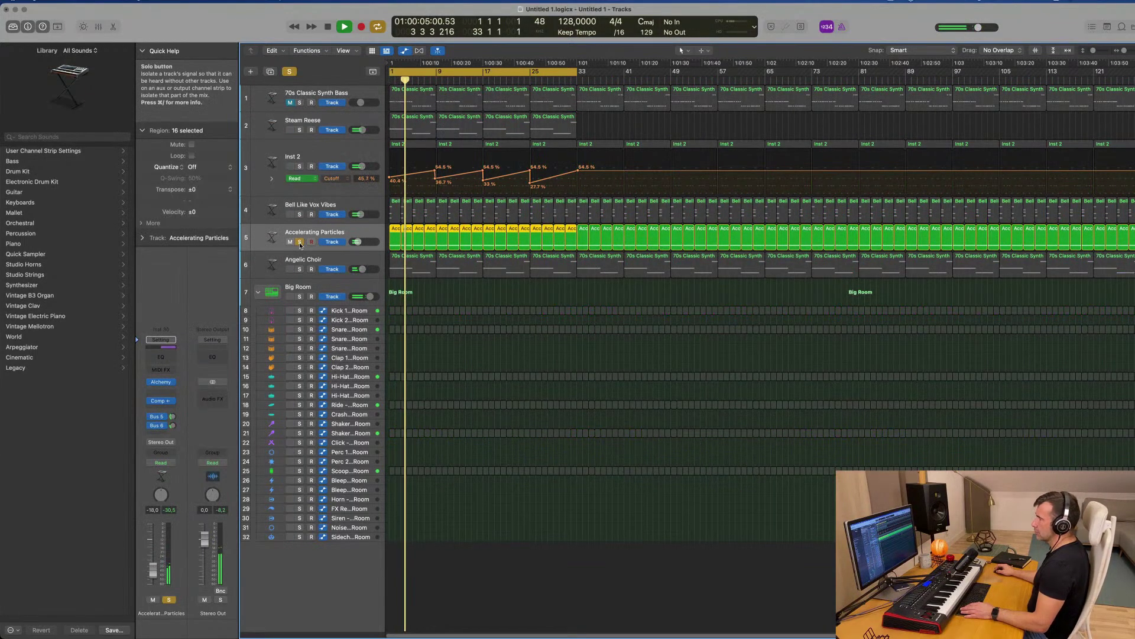
{"action": "left_click", "coordinate": [300, 242]}
{"action": "left_click", "coordinate": [316, 216]}
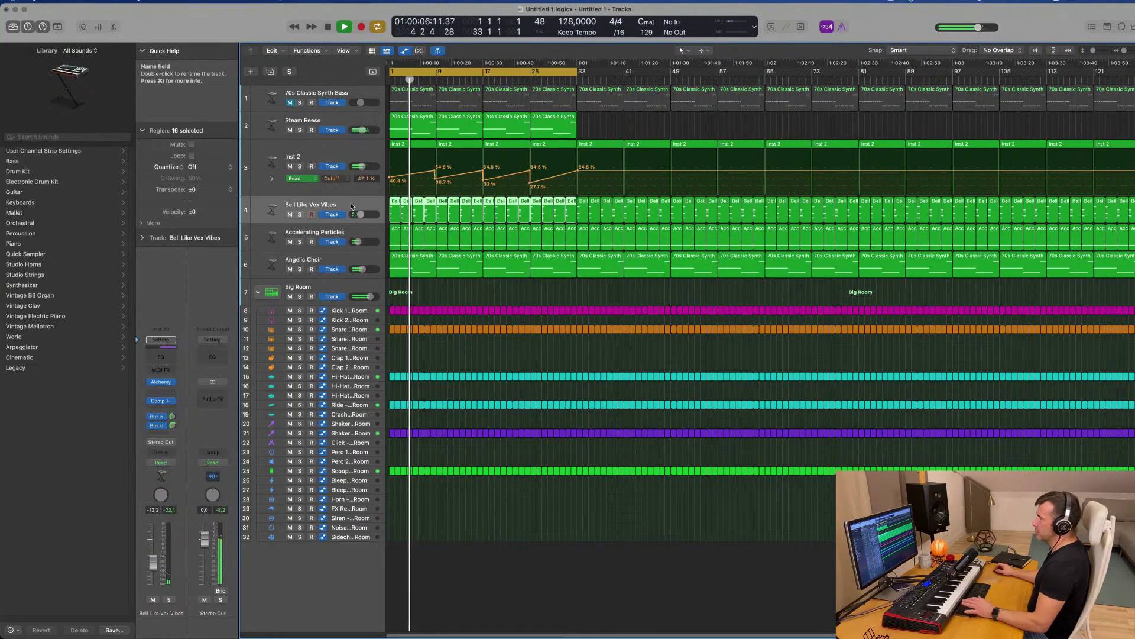
{"action": "left_click", "coordinate": [300, 214]}
{"action": "left_click", "coordinate": [300, 214]}
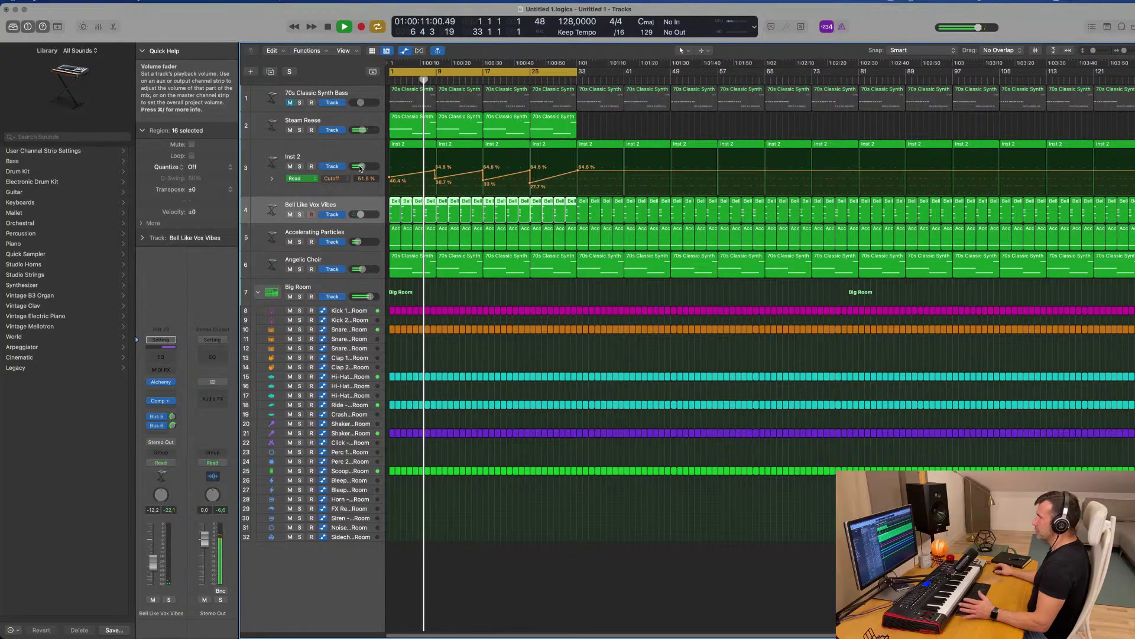
{"action": "left_click", "coordinate": [296, 159]}
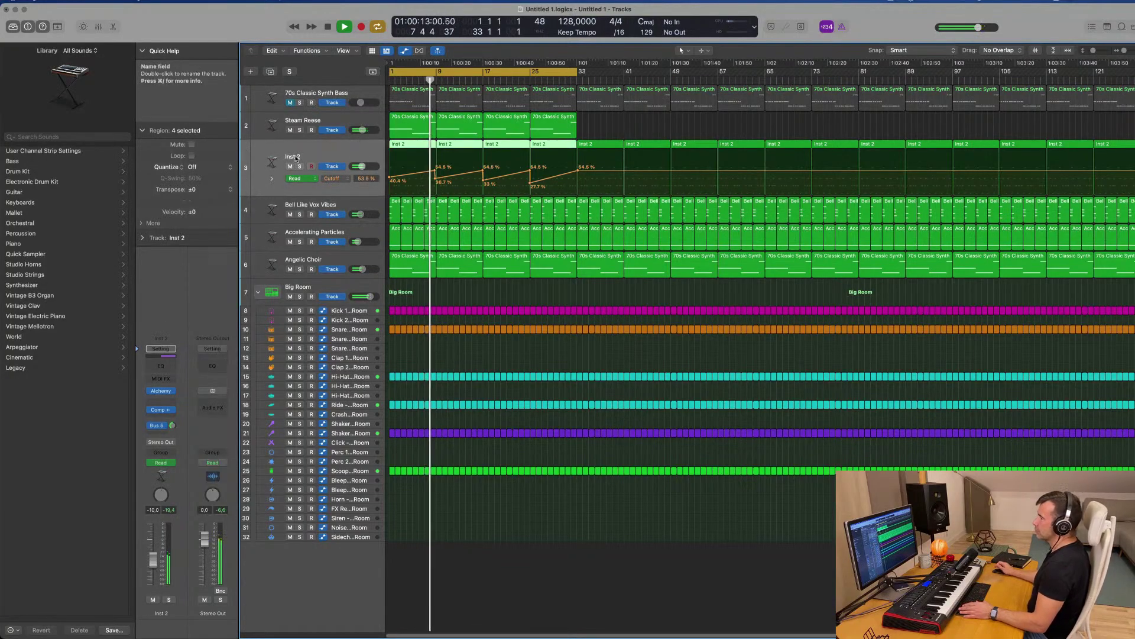
Duplicate the Bell Like Vox Vibes track, copy its first region onto the new track and extend the copy to bar 9
{"action": "left_click", "coordinate": [355, 206]}
{"action": "key", "text": "super+d"}
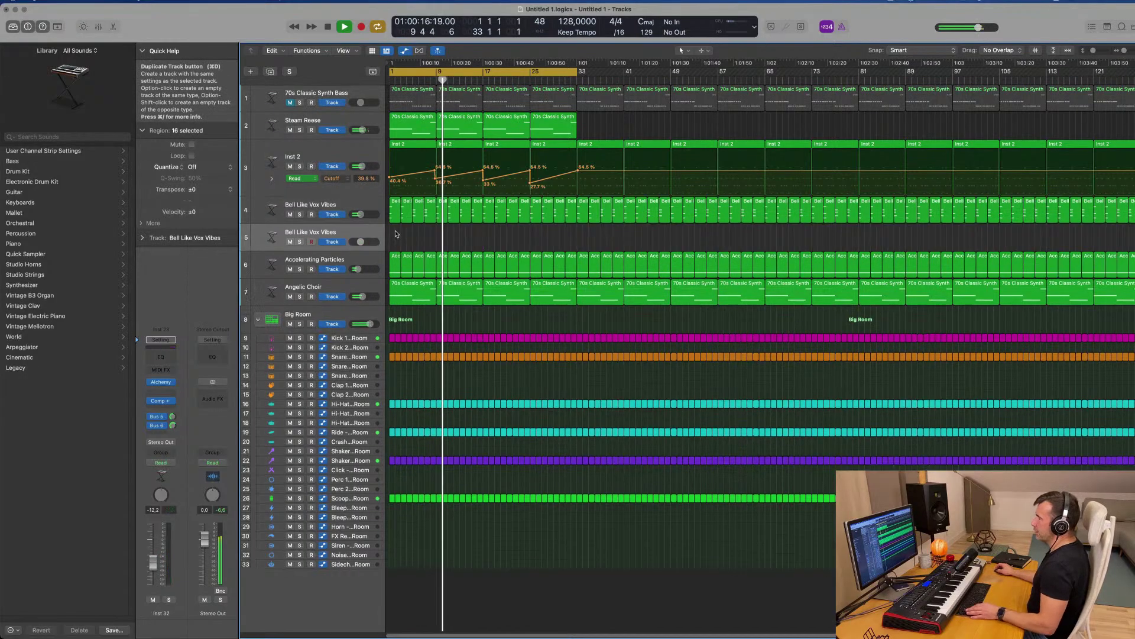
{"action": "left_click_drag", "start_coordinate": [395, 208], "coordinate": [396, 229]}
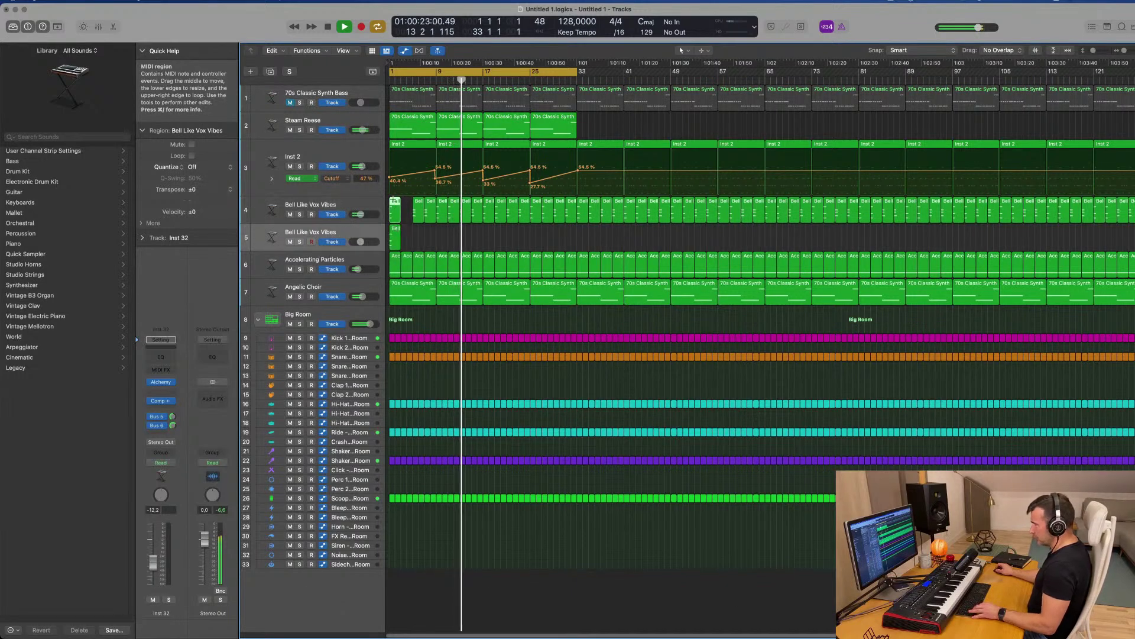
{"action": "left_click_drag", "start_coordinate": [396, 206], "coordinate": [396, 233]}
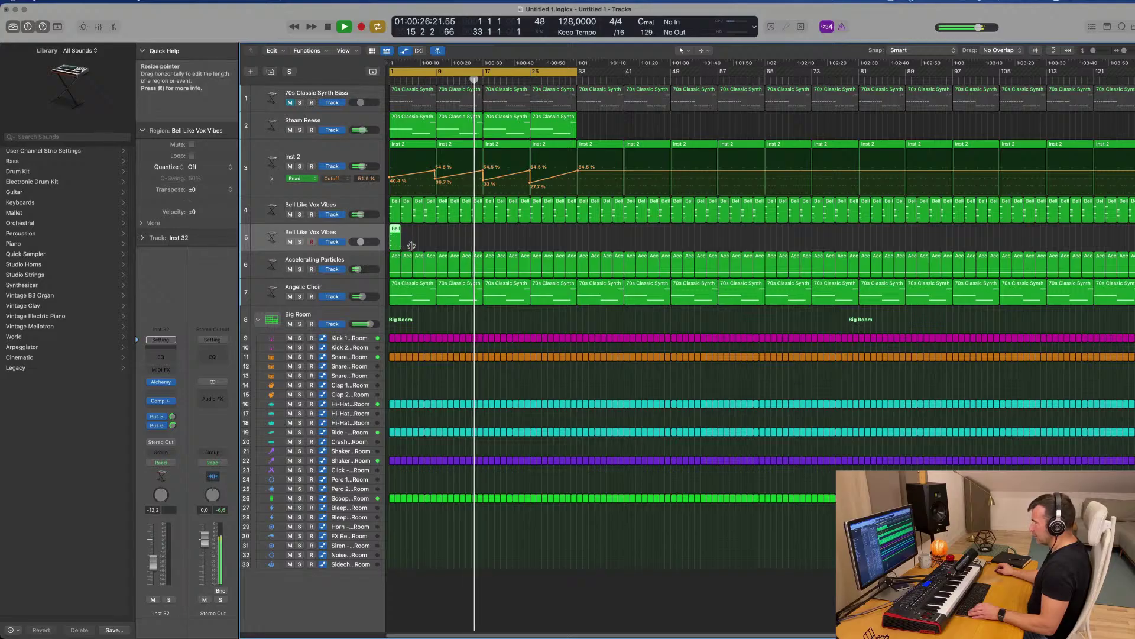
{"action": "left_click_drag", "start_coordinate": [436, 245], "coordinate": [436, 245]}
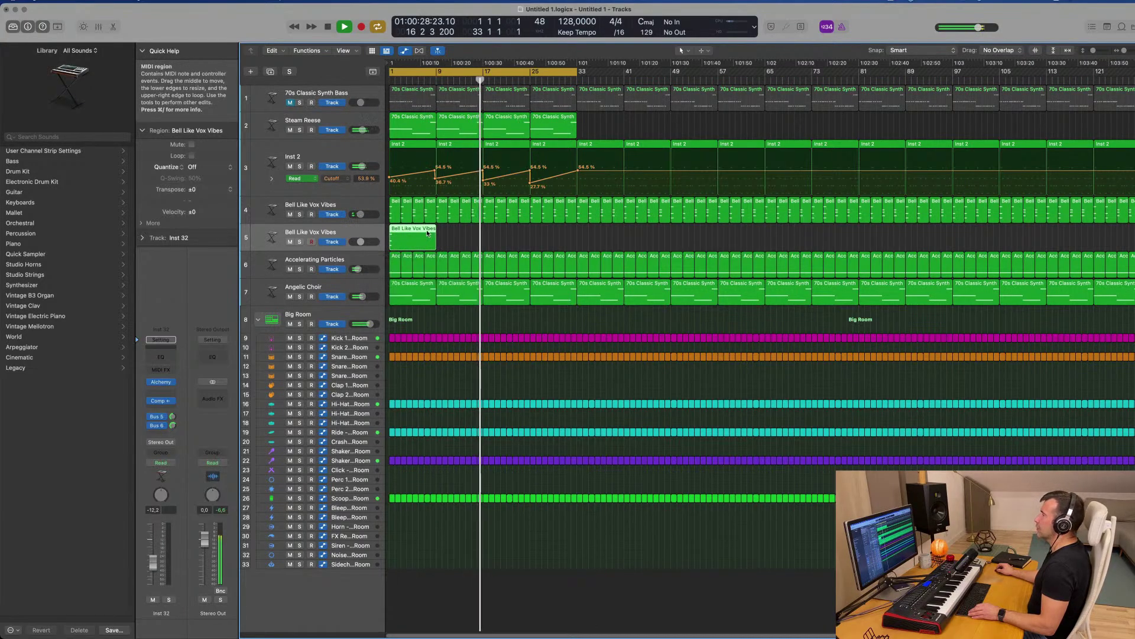
Lengthen the three chord notes in the copied Bell Like Vox Vibes region to bar 9 and play from the start
{"action": "double_click", "coordinate": [428, 233]}
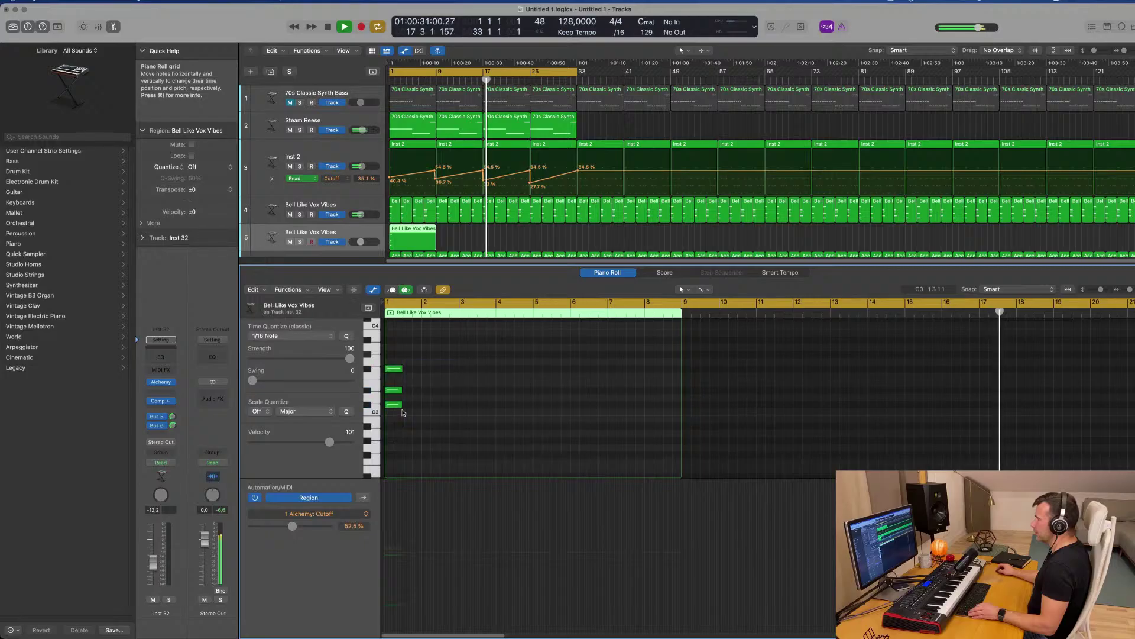
{"action": "left_click_drag", "start_coordinate": [402, 408], "coordinate": [682, 406]}
{"action": "key", "text": "space"}
{"action": "left_click", "coordinate": [413, 236]}
{"action": "key", "text": "Return"}
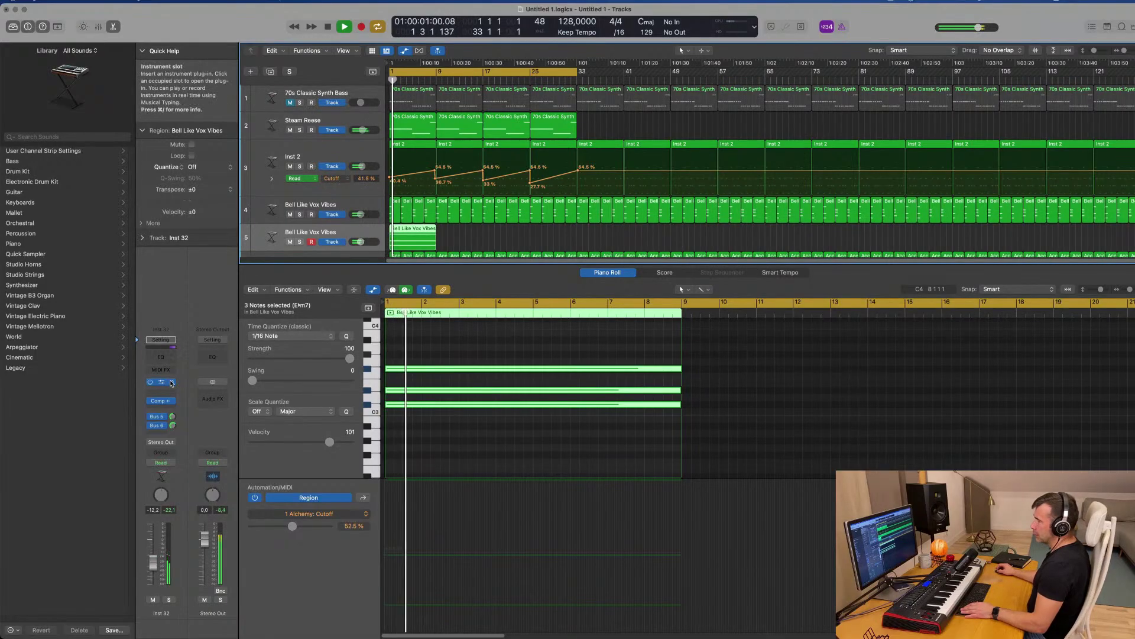
Search Alchemy's presets for "198" on the duplicated Bell Like Vox Vibes track and load the Sunrise 1984 preset
{"action": "left_click", "coordinate": [171, 383]}
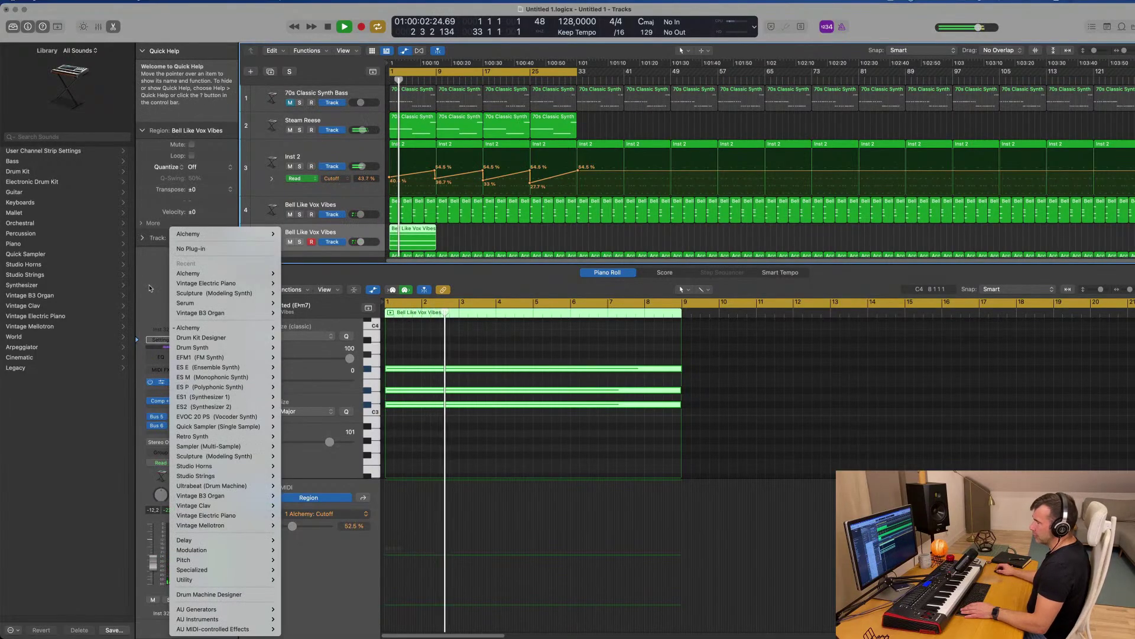
{"action": "left_click", "coordinate": [149, 288]}
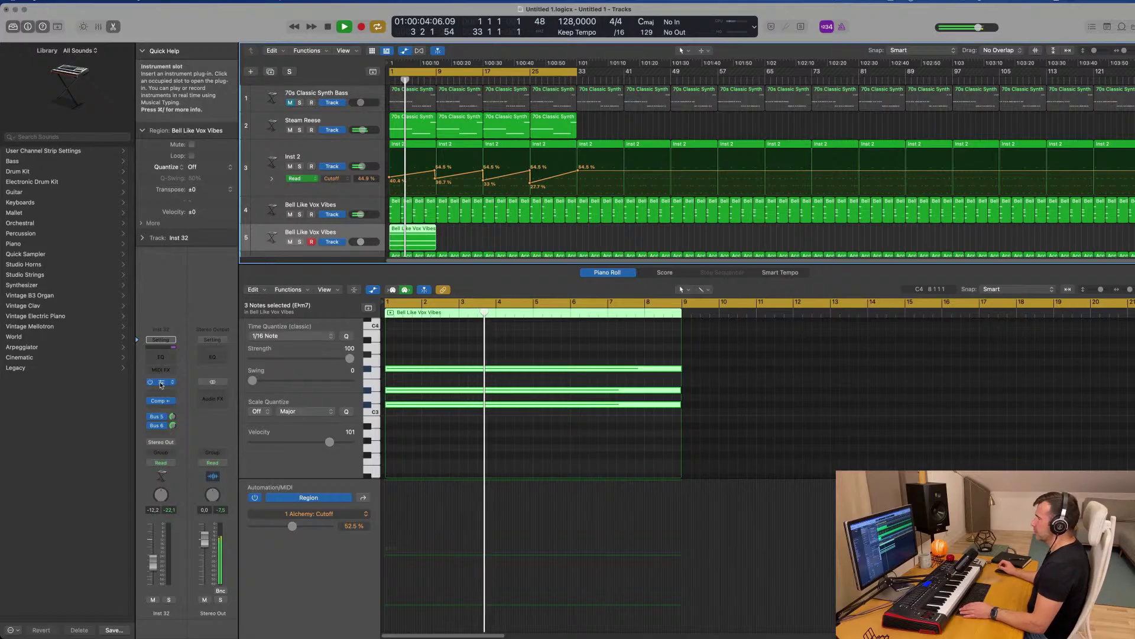
{"action": "left_click", "coordinate": [160, 383]}
{"action": "left_click_drag", "start_coordinate": [553, 104], "coordinate": [503, 105]}
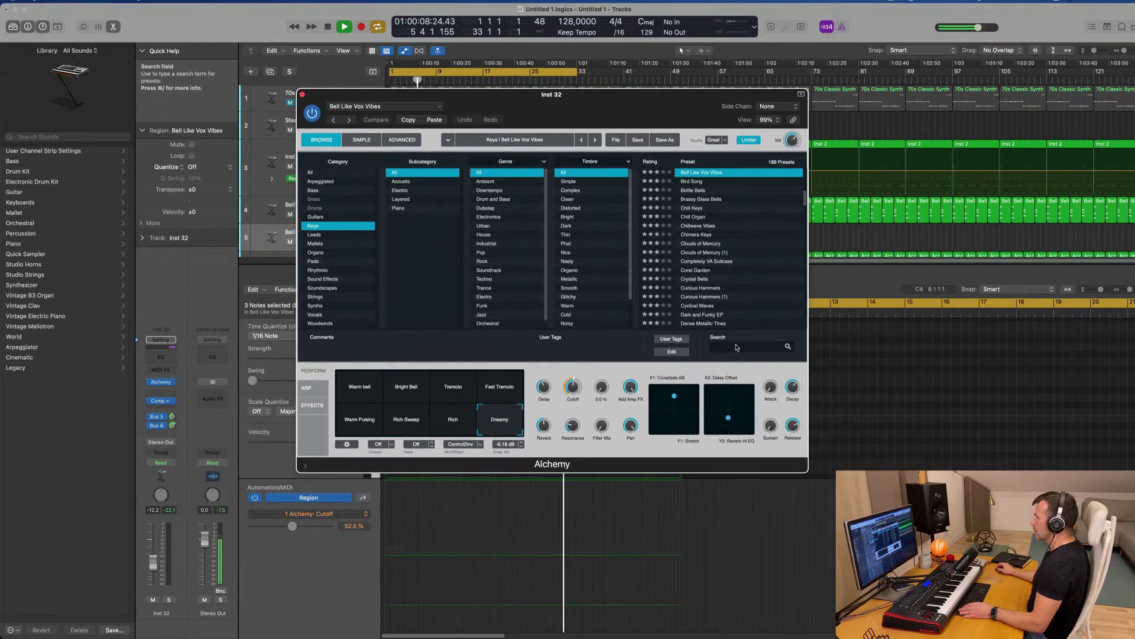
{"action": "type", "text": "987"}
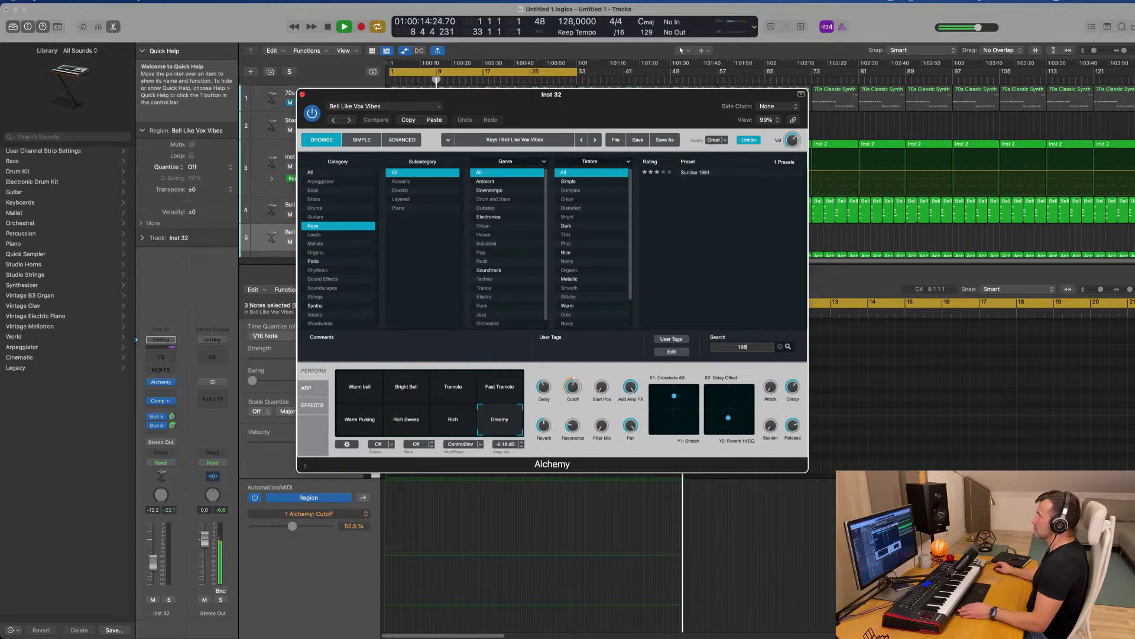
{"action": "left_click", "coordinate": [695, 172]}
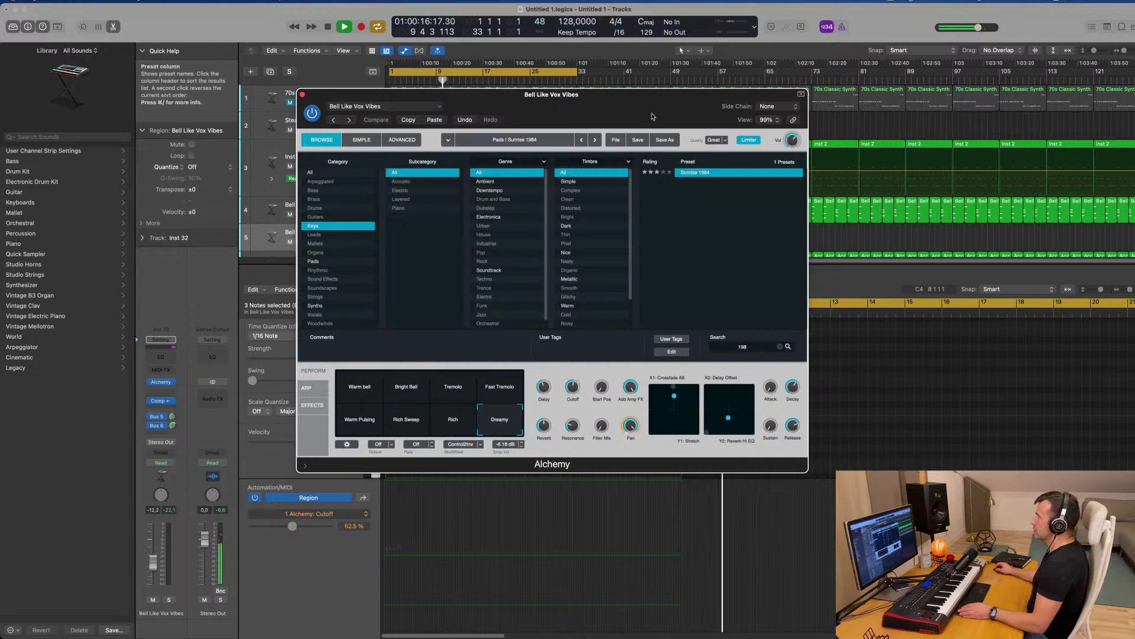
{"action": "left_click_drag", "start_coordinate": [654, 112], "coordinate": [934, 154]}
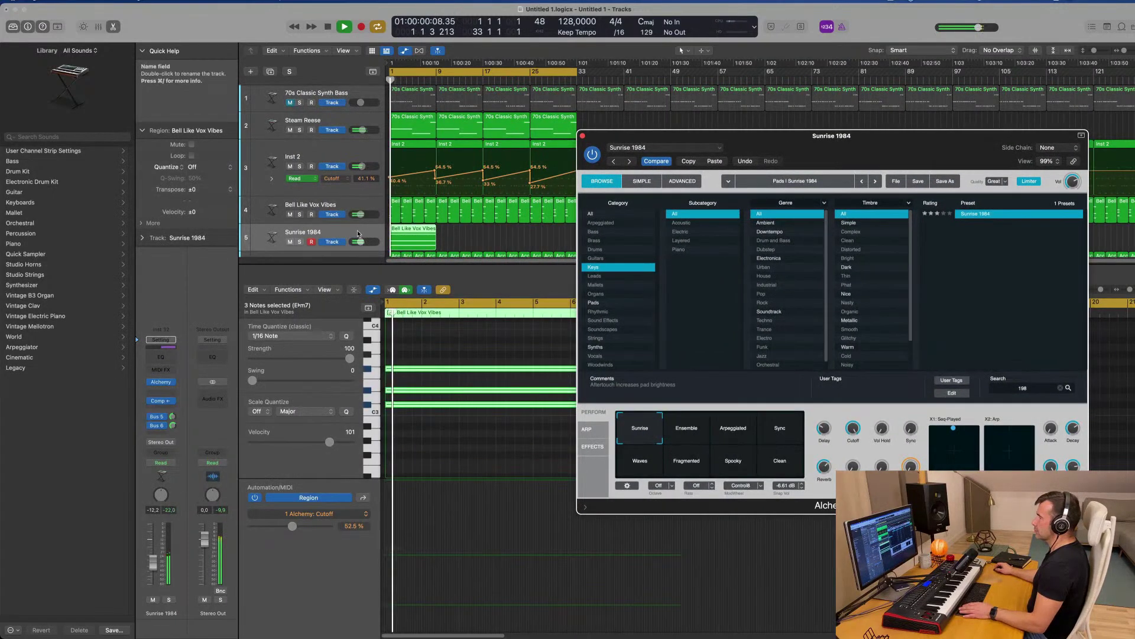
Switch the Sunrise 1984 preset to its Arpeggiated snapshot and try its Arp XY pad while playing from the start
{"action": "left_click", "coordinate": [732, 424]}
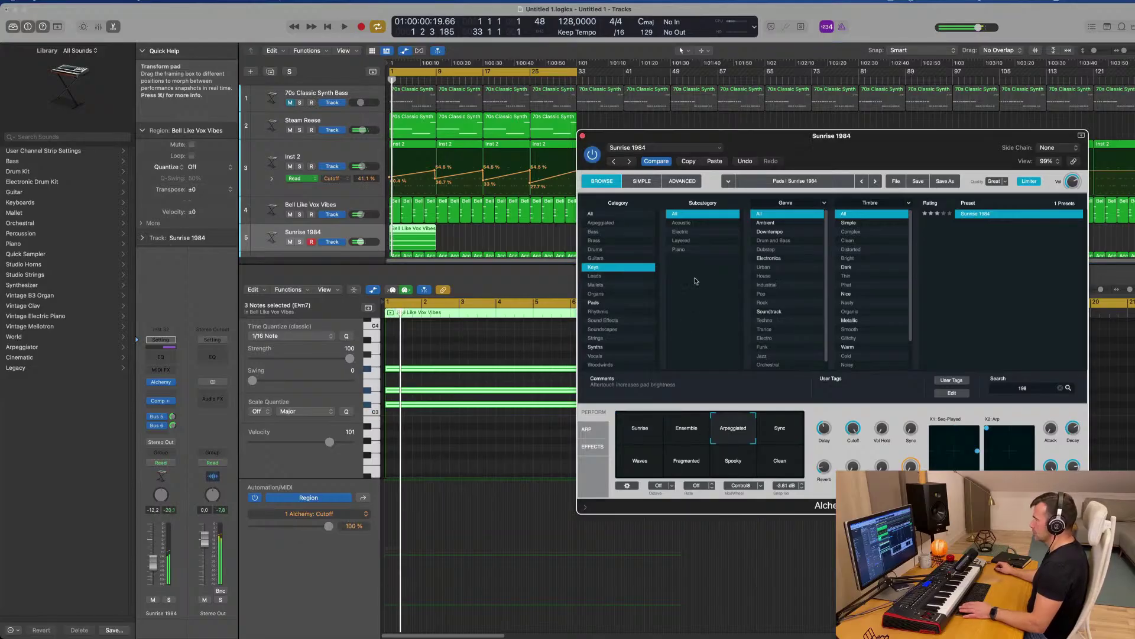
{"action": "left_click_drag", "start_coordinate": [876, 146], "coordinate": [762, 185]}
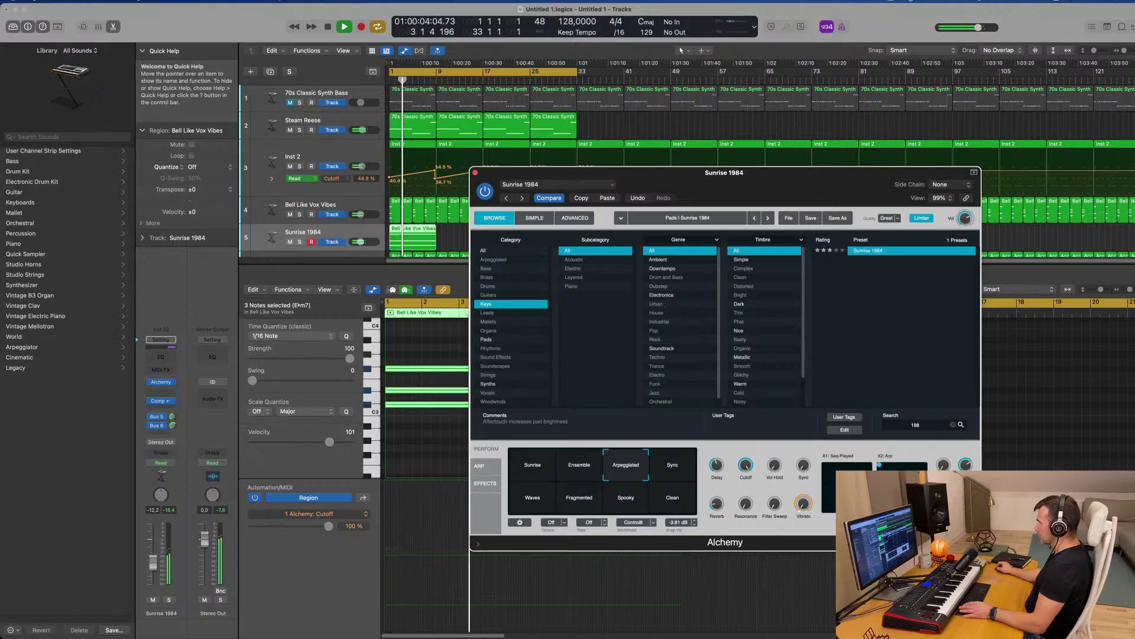
{"action": "key", "text": "Return"}
{"action": "left_click_drag", "start_coordinate": [880, 465], "coordinate": [935, 467]}
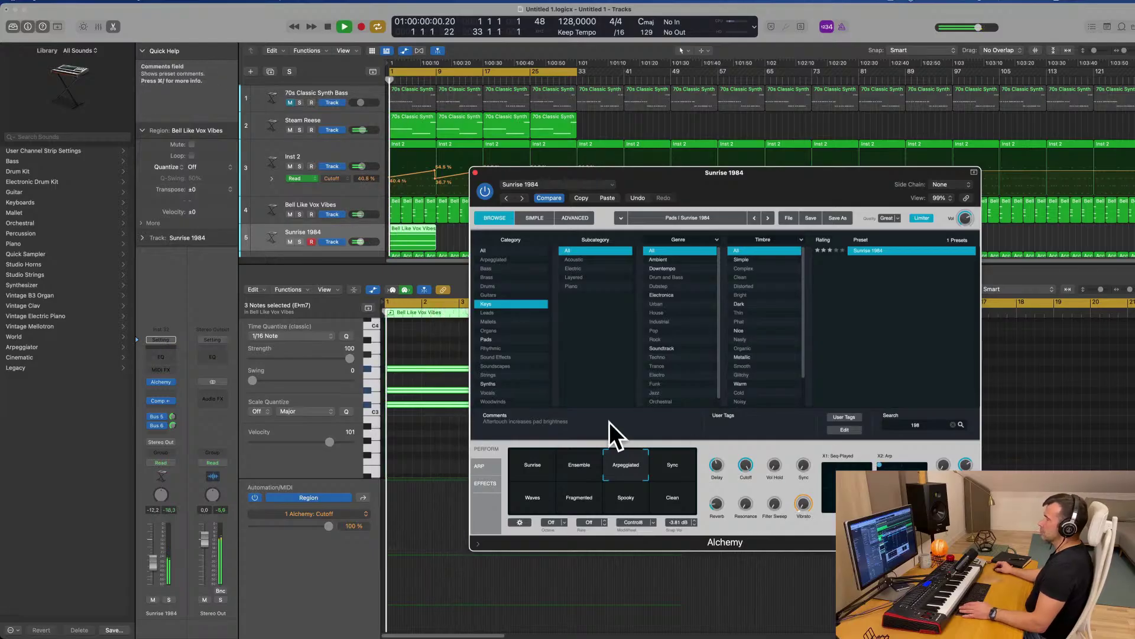
Solo the Sunrise 1984 track and set its Bus 6 echo send to about -20.1 dB
{"action": "left_click", "coordinate": [299, 241]}
{"action": "left_click_drag", "start_coordinate": [726, 178], "coordinate": [705, 127]}
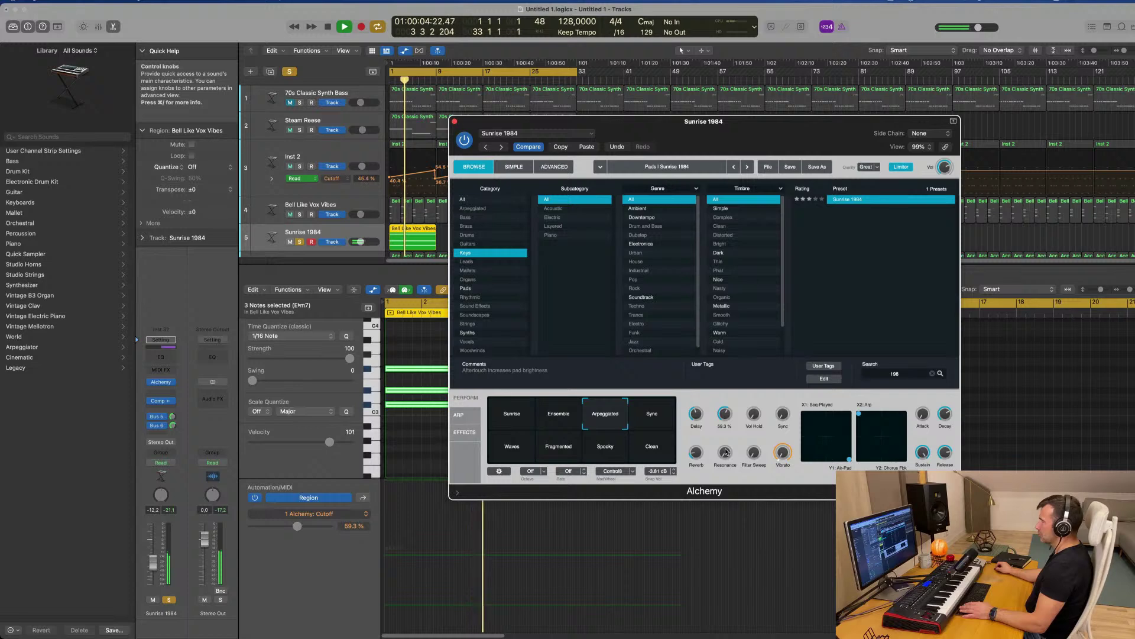
{"action": "left_click", "coordinate": [155, 425]}
{"action": "left_click_drag", "start_coordinate": [172, 424], "coordinate": [173, 427]}
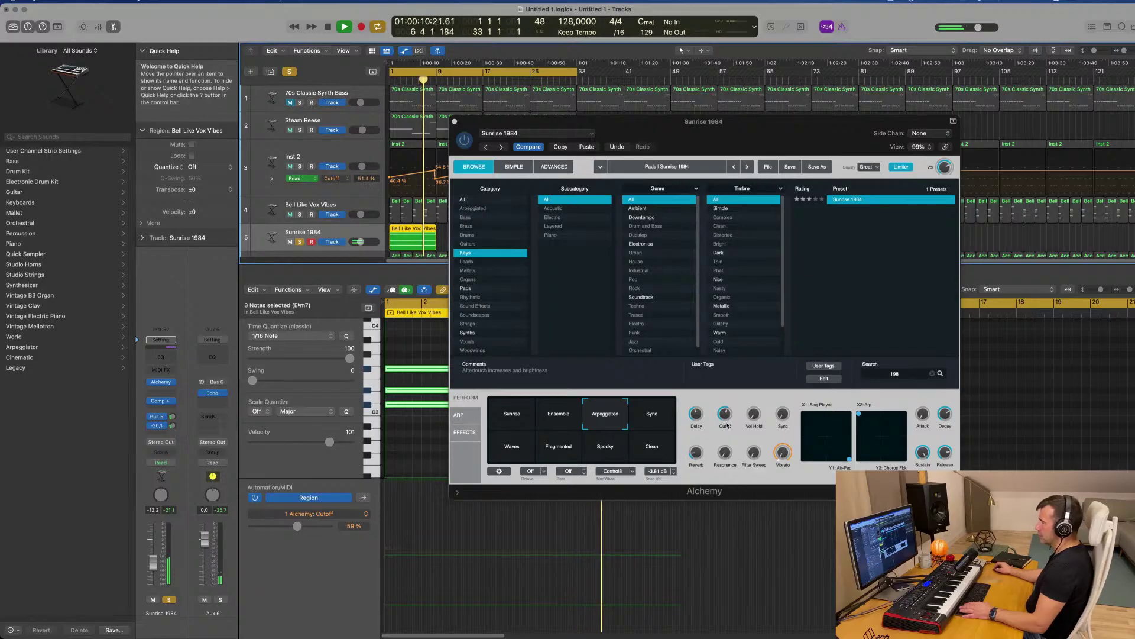
{"action": "left_click_drag", "start_coordinate": [600, 142], "coordinate": [878, 125]}
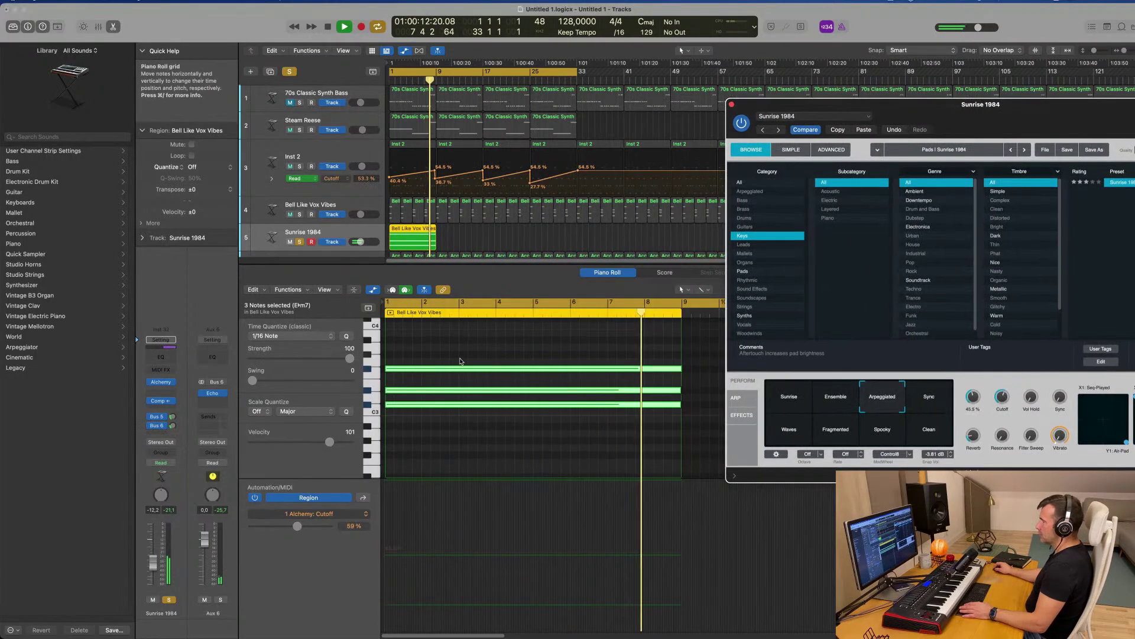
Transpose all three chord notes in the Sunrise 1984 track's region down one octave
{"action": "left_click", "coordinate": [480, 345]}
{"action": "key", "text": "super+a"}
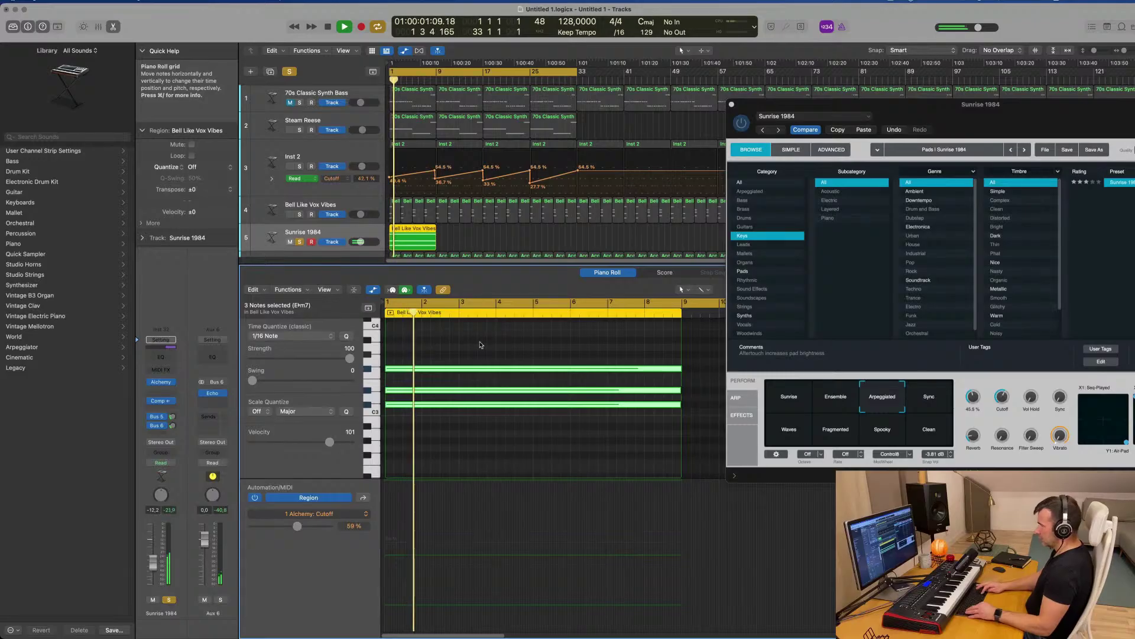
{"action": "key", "text": "alt+shift+Down"}
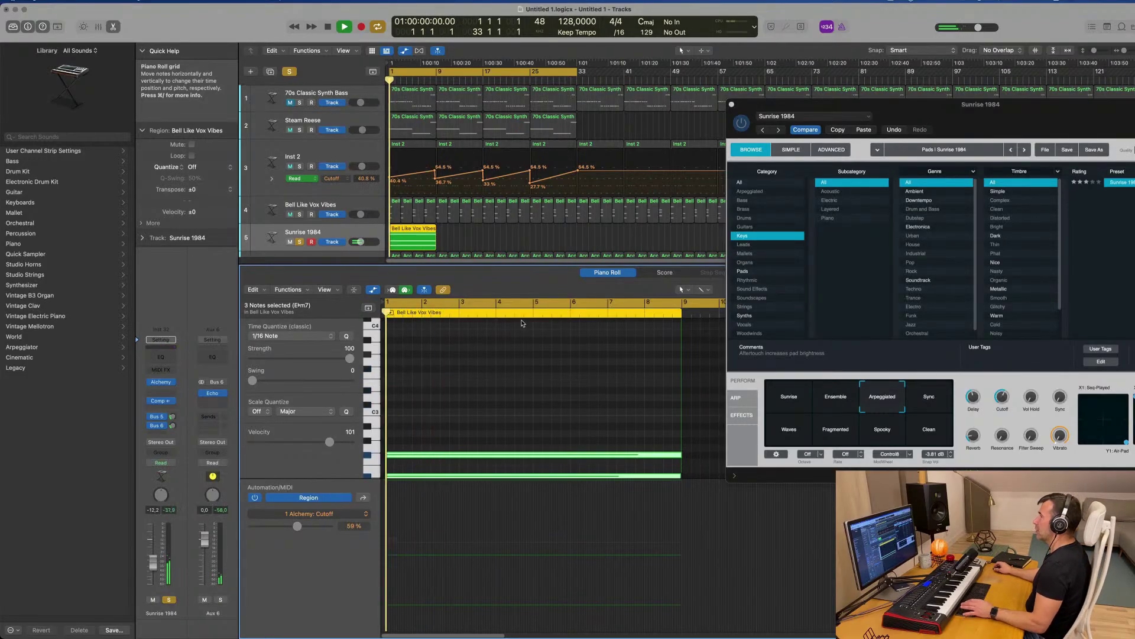
Turn off the solo and raise the Sunrise 1984 track's volume to about -5.1 dB
{"action": "left_click_drag", "start_coordinate": [923, 112], "coordinate": [872, 104]}
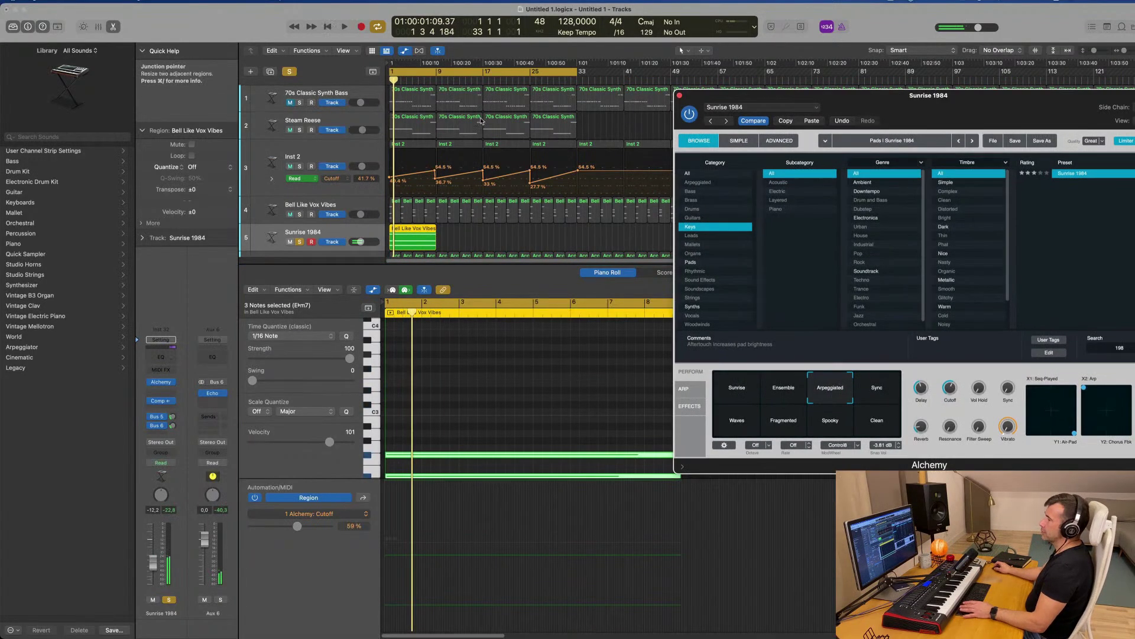
{"action": "left_click", "coordinate": [290, 72]}
{"action": "left_click_drag", "start_coordinate": [152, 563], "coordinate": [155, 550]}
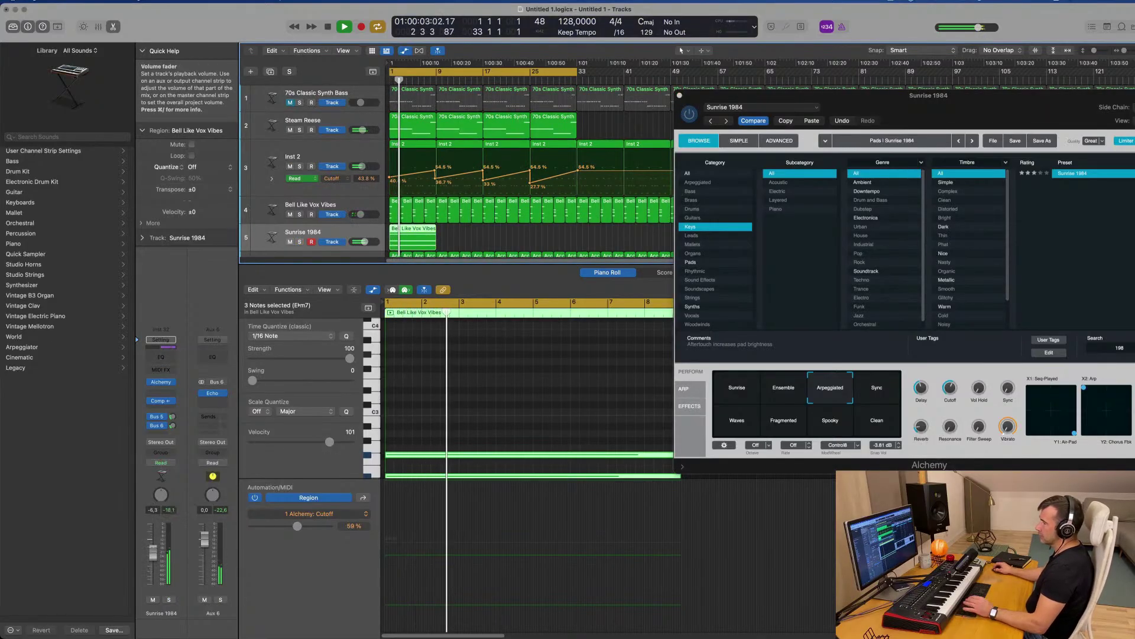
Add a Channel EQ to Sunrise 1984 with a 48 dB/Oct low cut at 178 Hz, and raise the track volume to about -4.0 dB
{"action": "left_click", "coordinate": [164, 360]}
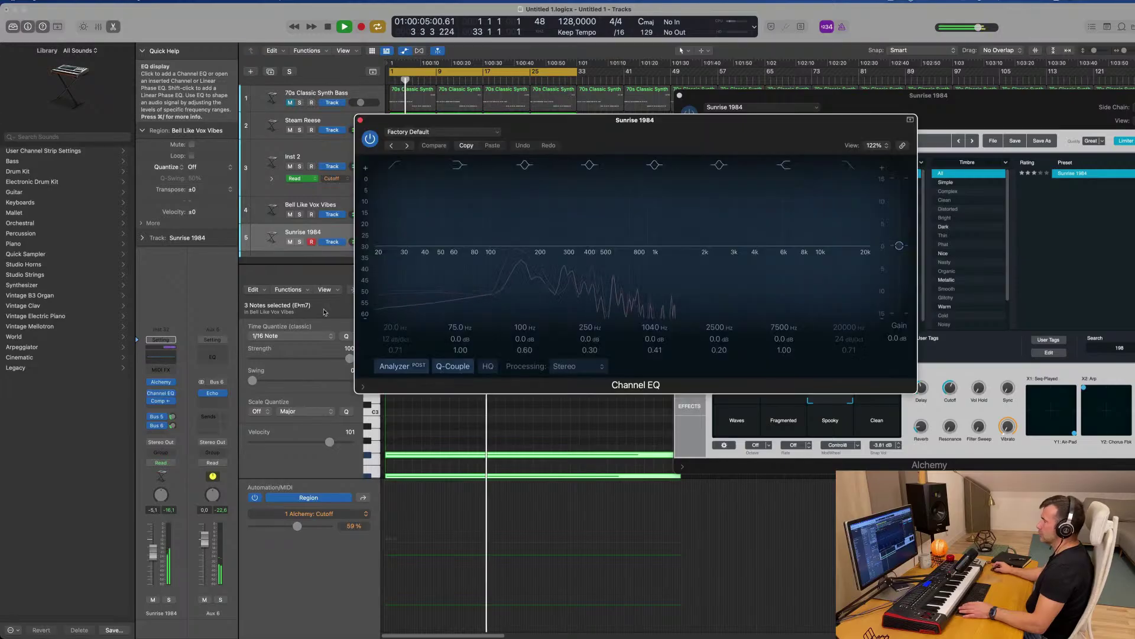
{"action": "left_click", "coordinate": [395, 165]}
{"action": "left_click_drag", "start_coordinate": [418, 208], "coordinate": [533, 266]}
{"action": "key", "text": "space"}
{"action": "left_click_drag", "start_coordinate": [152, 551], "coordinate": [152, 547]}
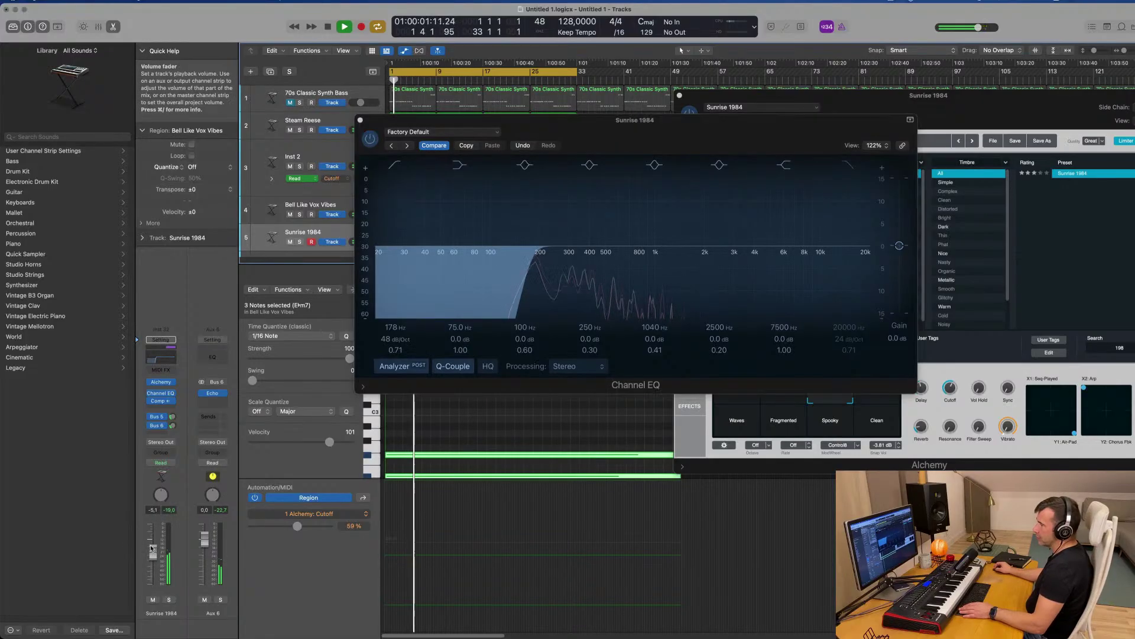
{"action": "key", "text": "space"}
{"action": "key", "text": "space"}
Set Alchemy's cutoff on Sunrise 1984 to about 63.4% during playback, close its window and move the Channel EQ window aside
{"action": "left_click_drag", "start_coordinate": [1019, 96], "coordinate": [874, 128]}
{"action": "key", "text": "space"}
{"action": "key", "text": "space"}
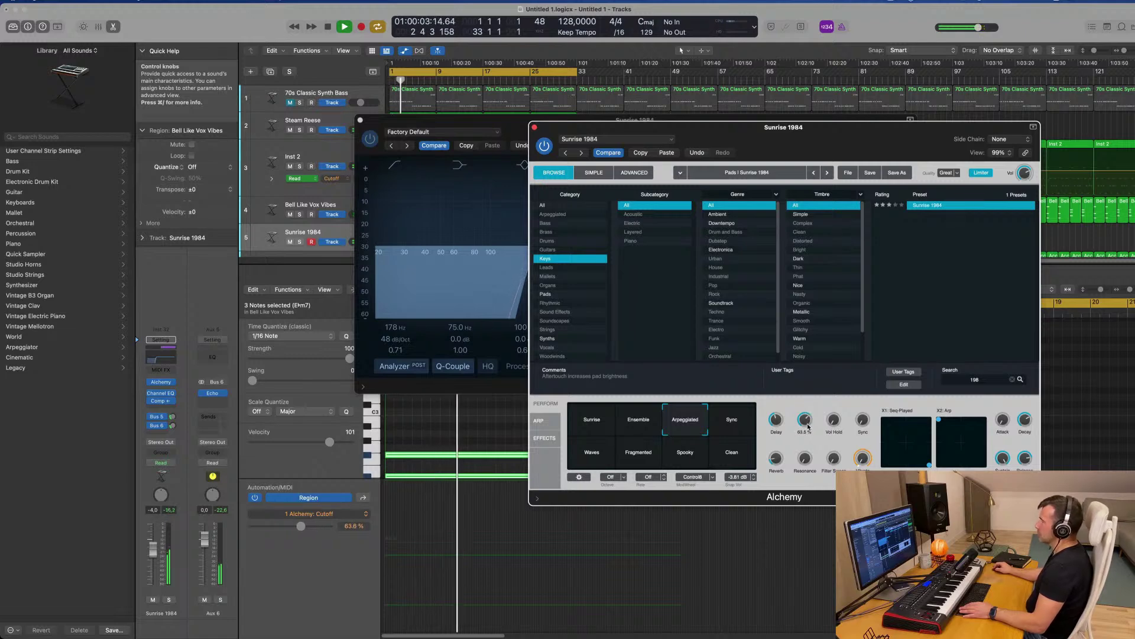
{"action": "left_click_drag", "start_coordinate": [539, 129], "coordinate": [711, 131]}
{"action": "left_click", "coordinate": [522, 126]}
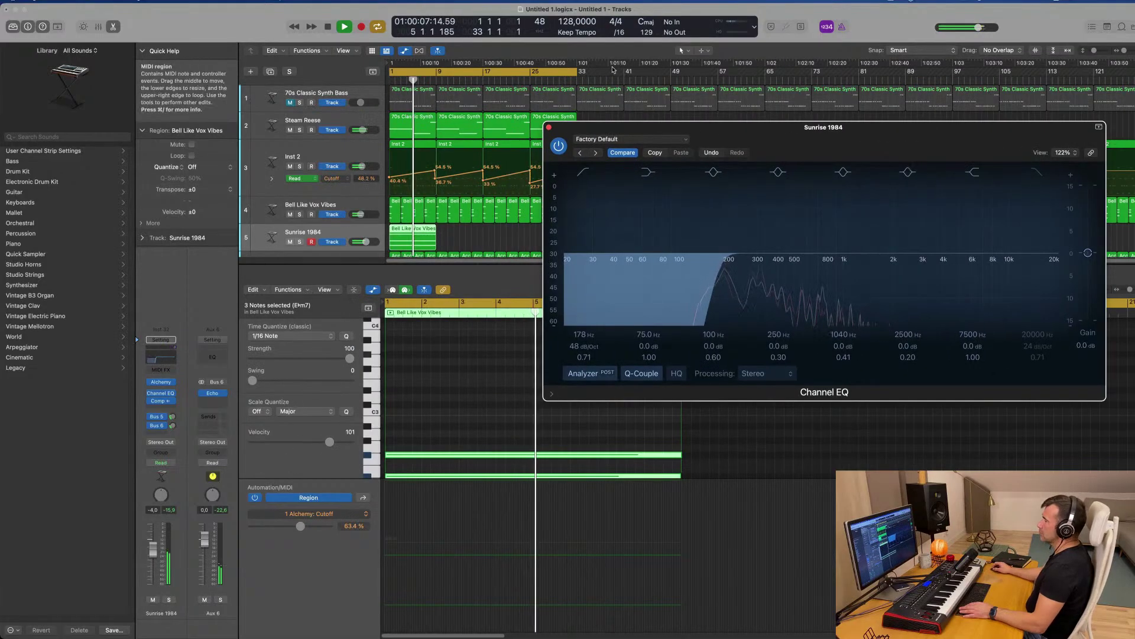
{"action": "left_click_drag", "start_coordinate": [615, 126], "coordinate": [667, 127]}
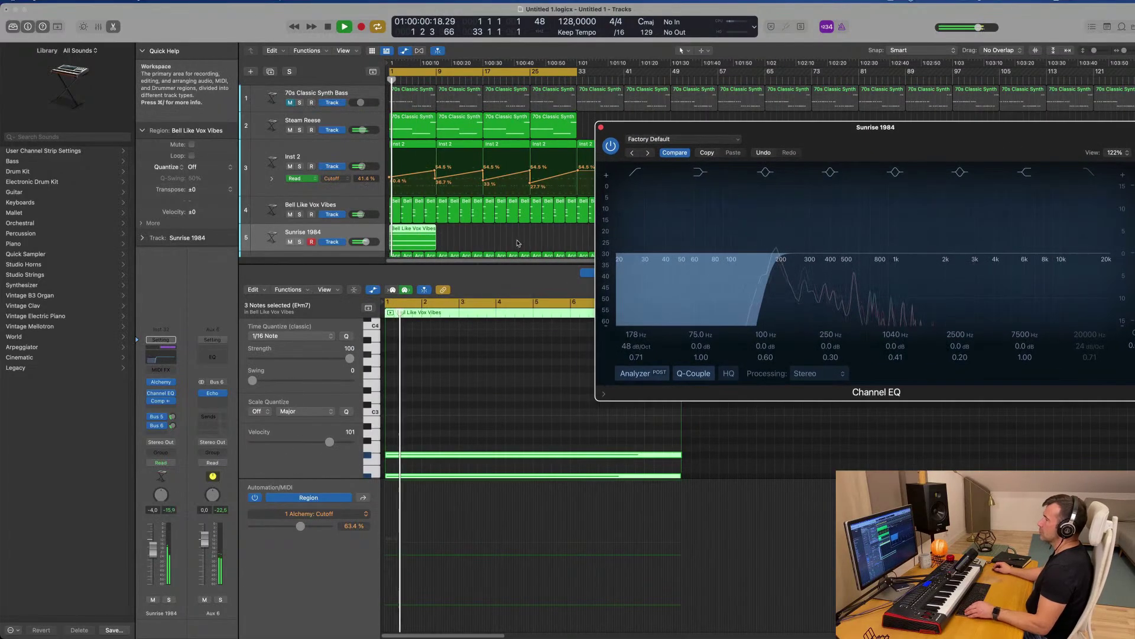
Load the Downbeat Emphasis arpeggiator preset in Sunrise 1984's Alchemy and raise the track volume to about 0.7 dB
{"action": "left_click", "coordinate": [408, 237]}
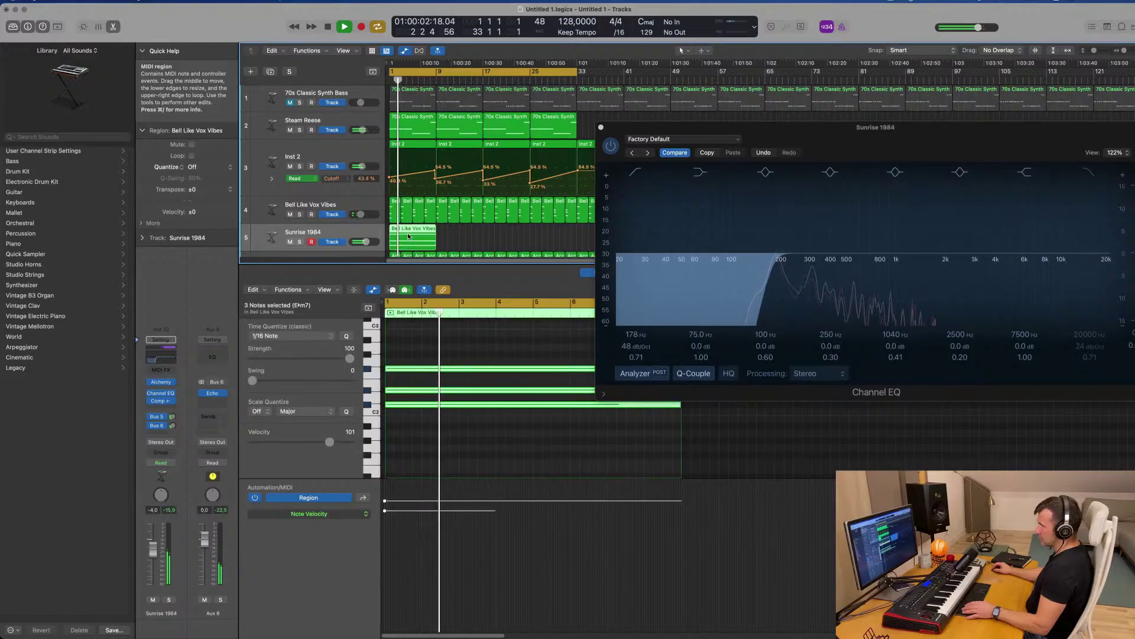
{"action": "left_click", "coordinate": [161, 383]}
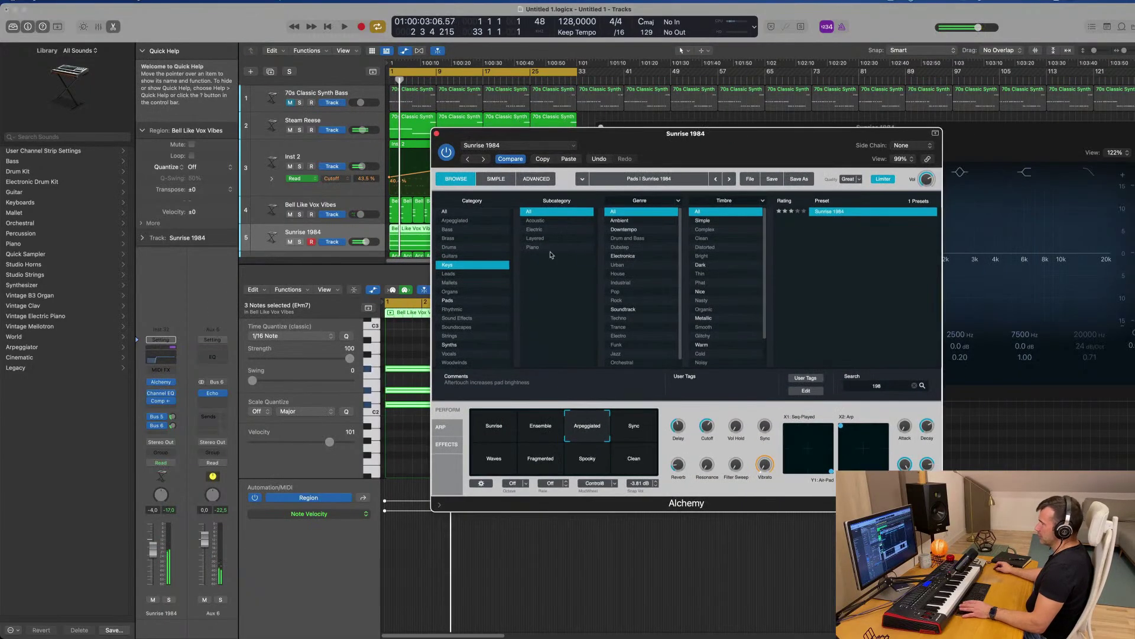
{"action": "left_click", "coordinate": [440, 427]}
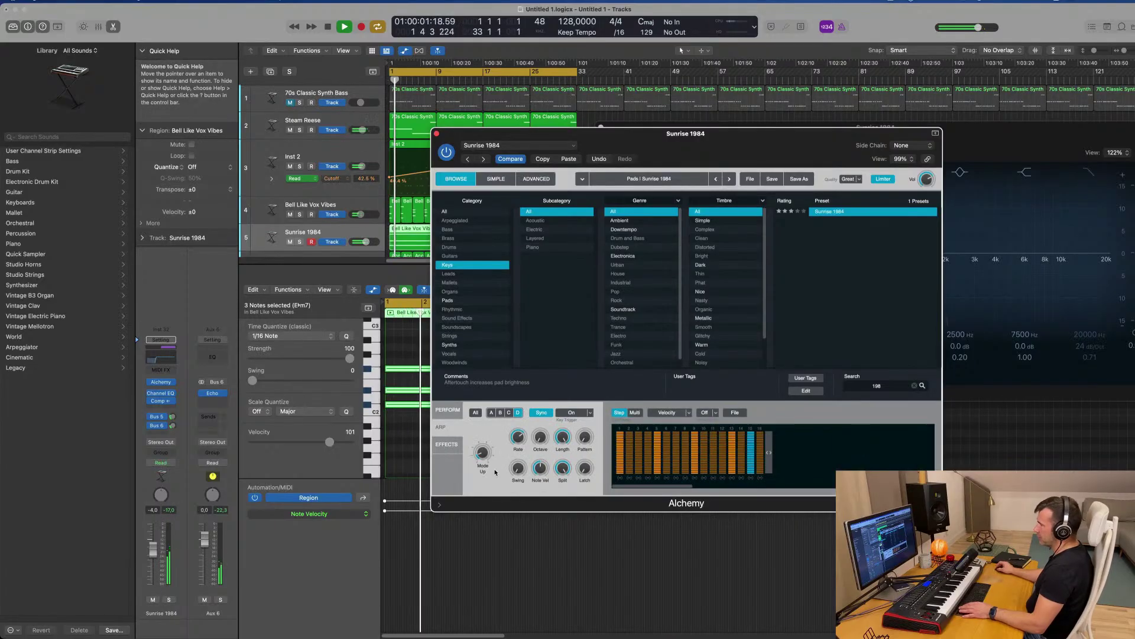
{"action": "left_click", "coordinate": [735, 412]}
{"action": "mouse_move", "coordinate": [754, 426]}
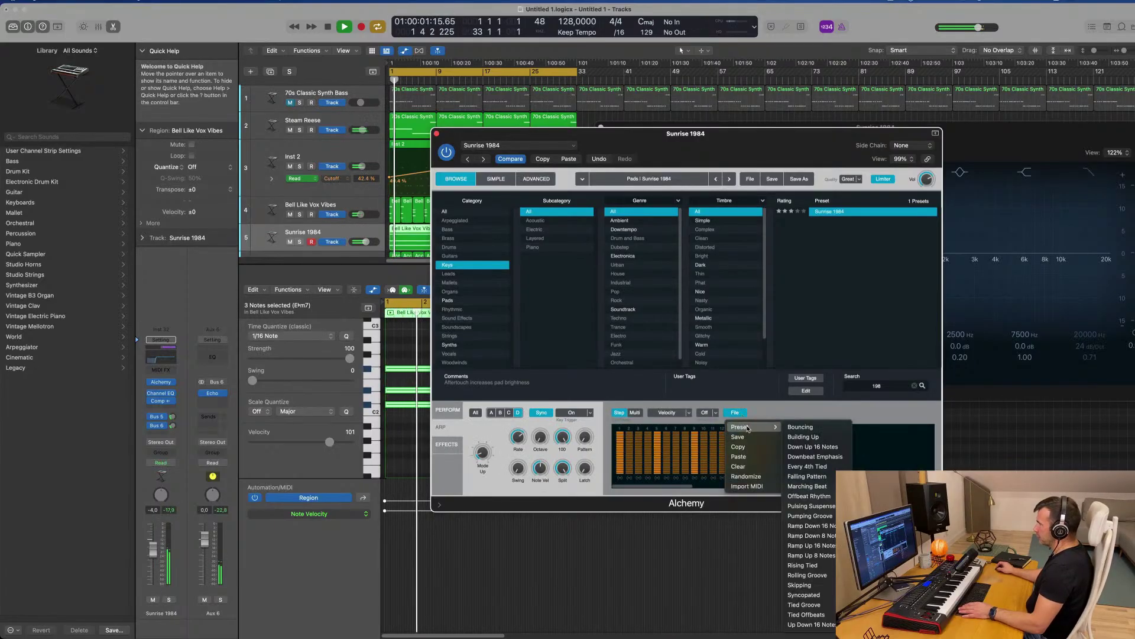
{"action": "left_click", "coordinate": [808, 456]}
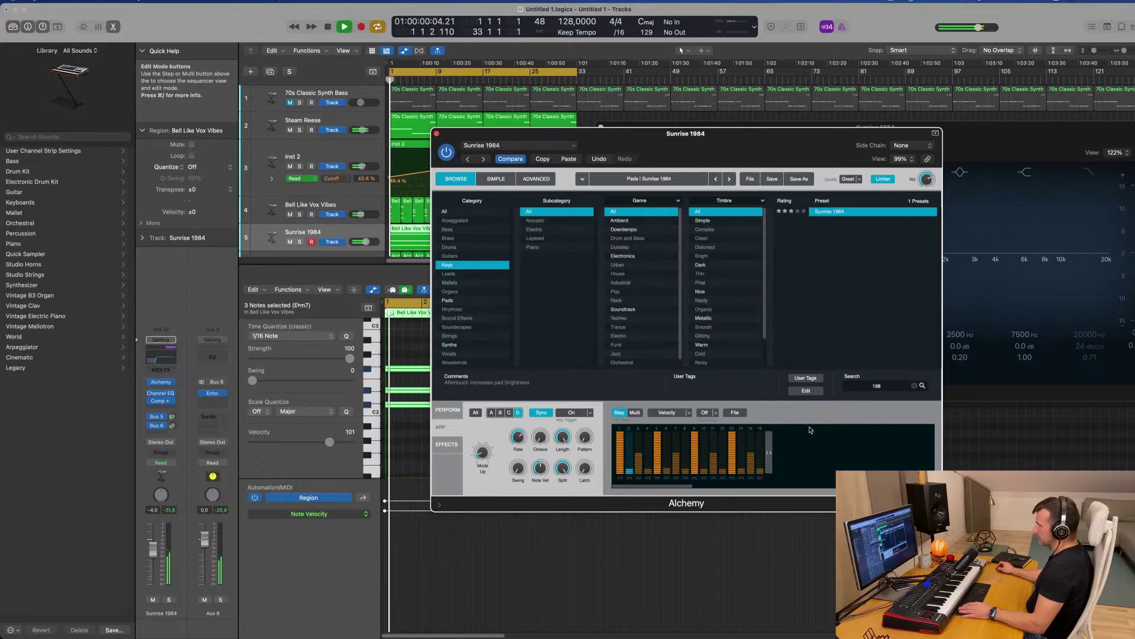
{"action": "left_click_drag", "start_coordinate": [152, 549], "coordinate": [152, 541]}
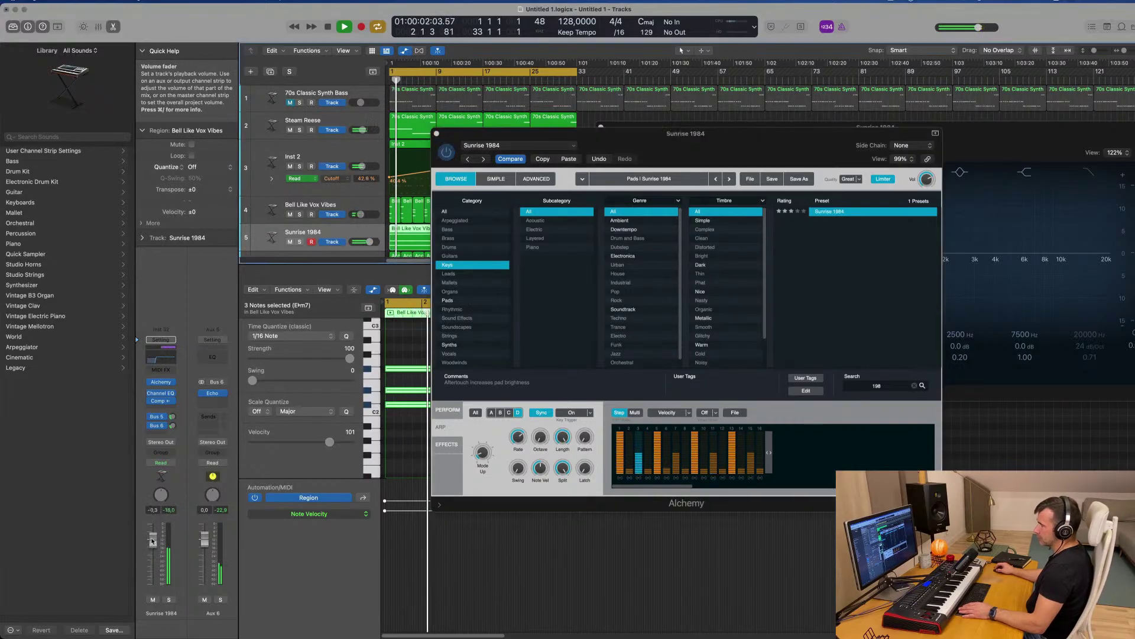
Load the Ramp Down 16 Notes arpeggiator preset in Alchemy and solo the Sunrise 1984 track
{"action": "left_click", "coordinate": [735, 412]}
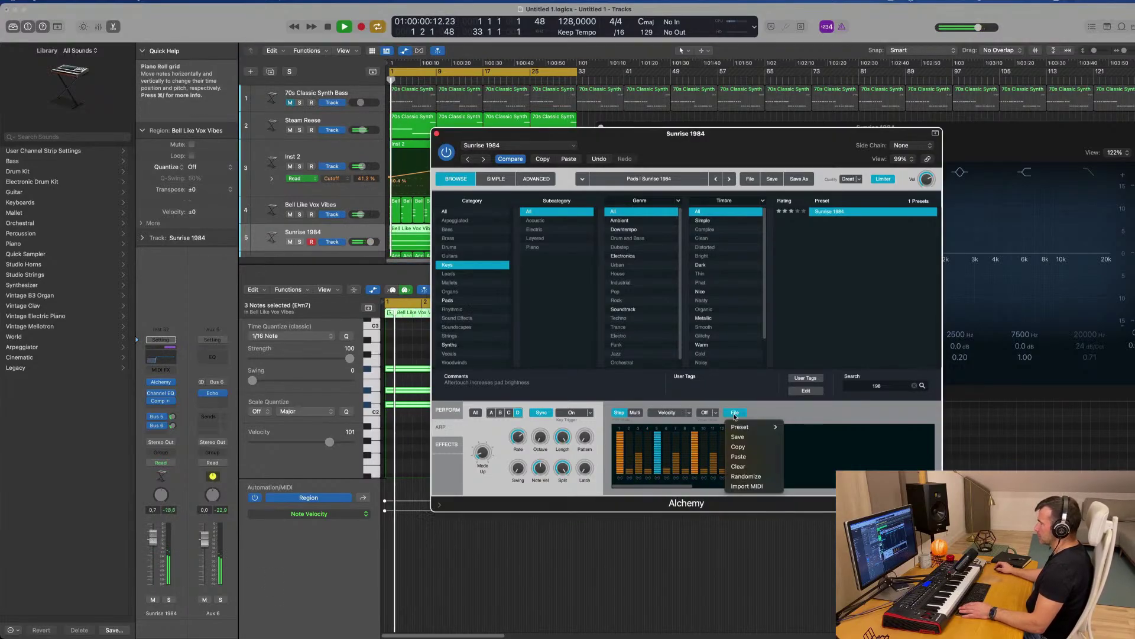
{"action": "mouse_move", "coordinate": [749, 426]}
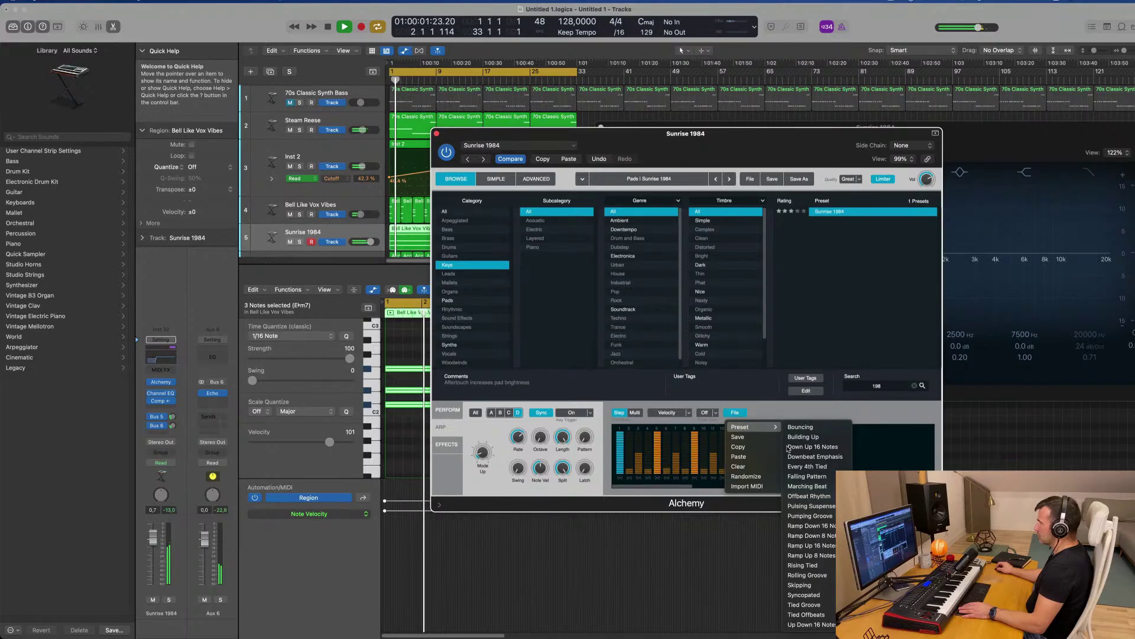
{"action": "left_click", "coordinate": [806, 525]}
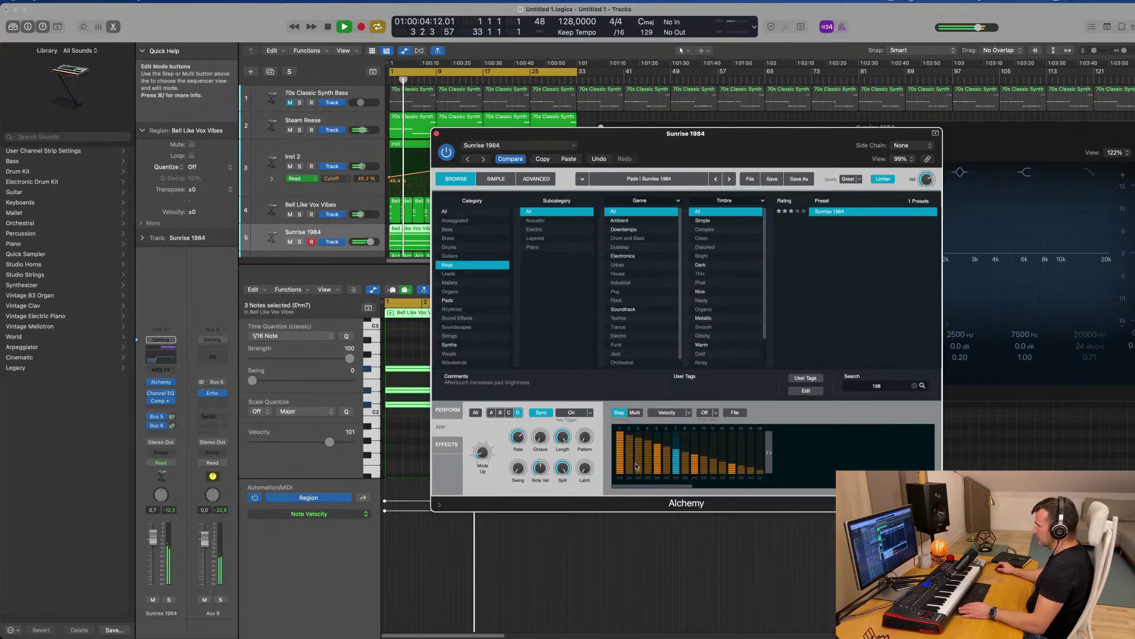
{"action": "left_click", "coordinate": [169, 599]}
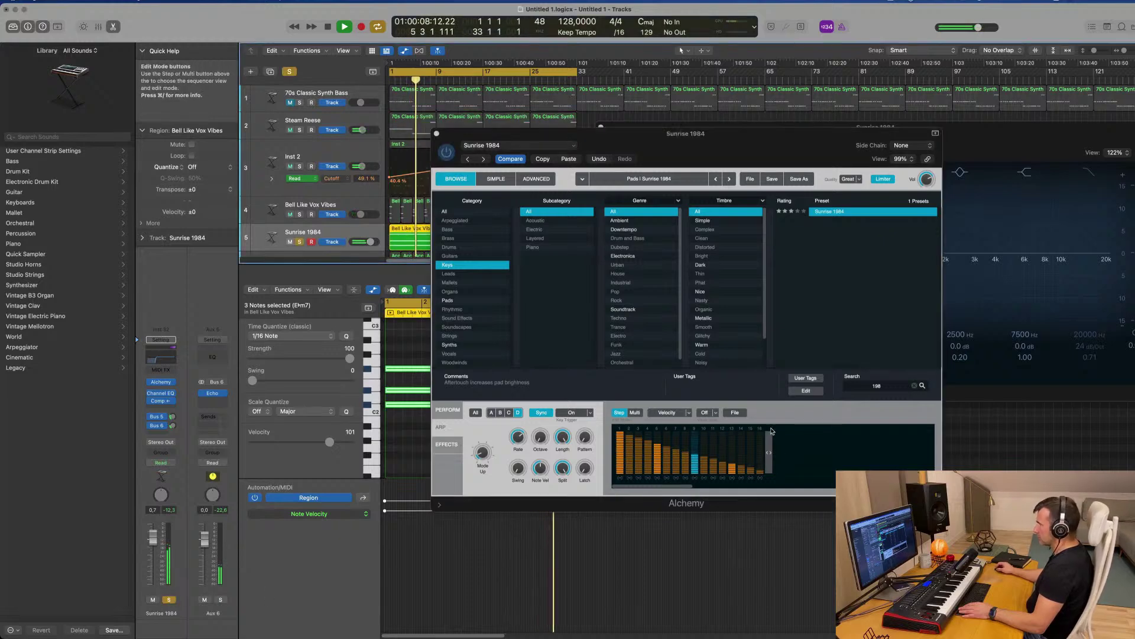
Audition the Skipping, Syncopated and Up Down 16 Notes arpeggiator presets in Alchemy on the soloed Sunrise 1984 track
{"action": "left_click", "coordinate": [733, 413]}
{"action": "mouse_move", "coordinate": [759, 427]}
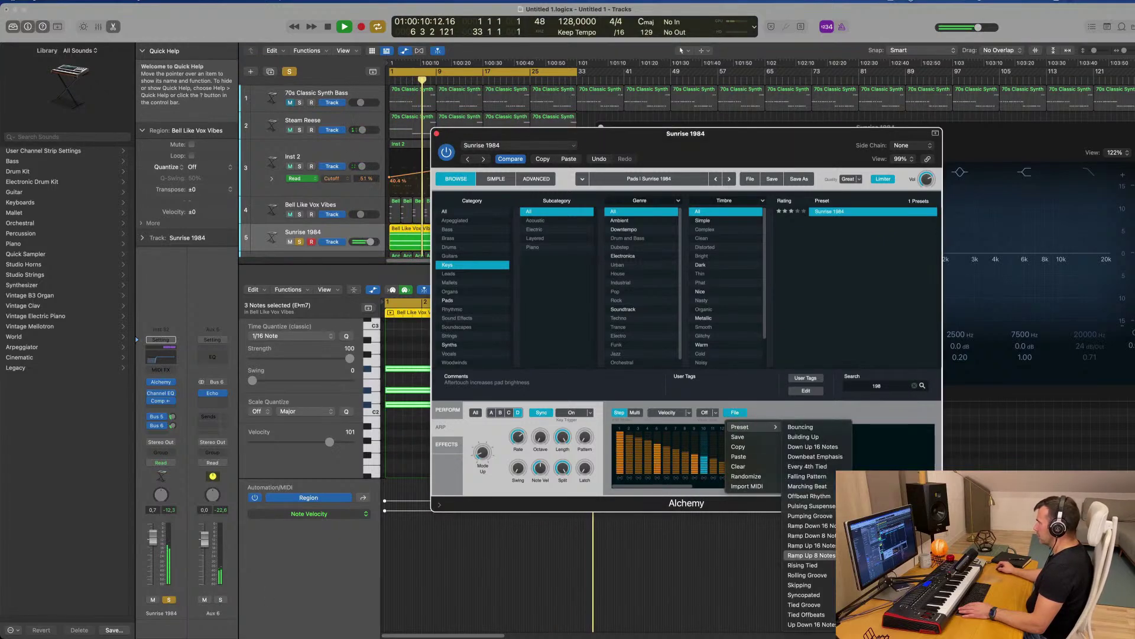
{"action": "left_click", "coordinate": [822, 585]}
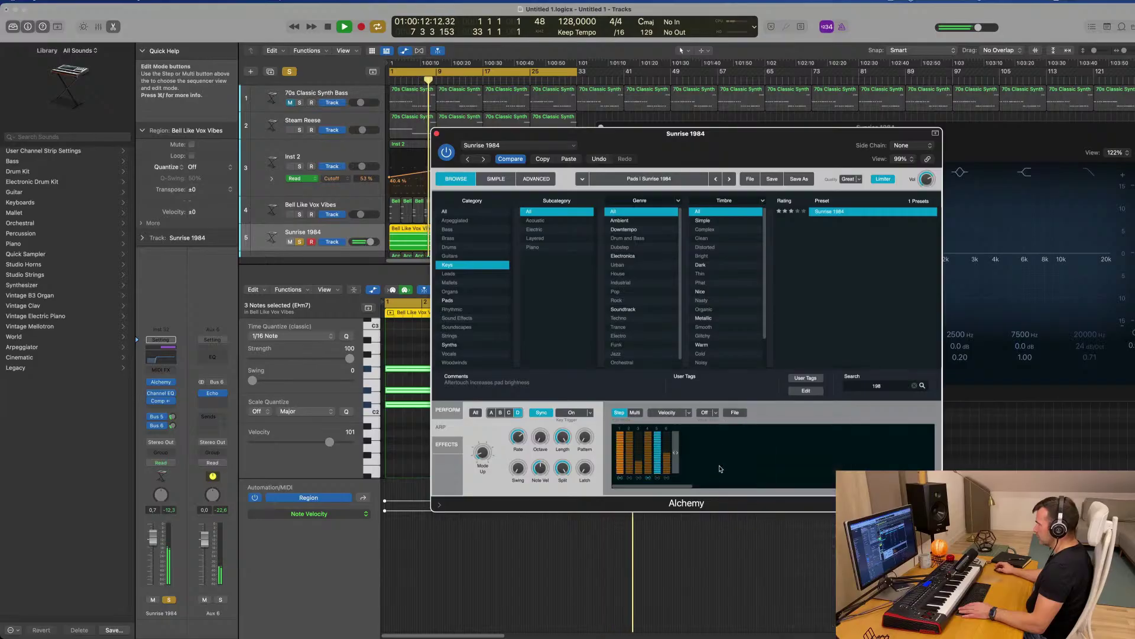
{"action": "left_click", "coordinate": [736, 413]}
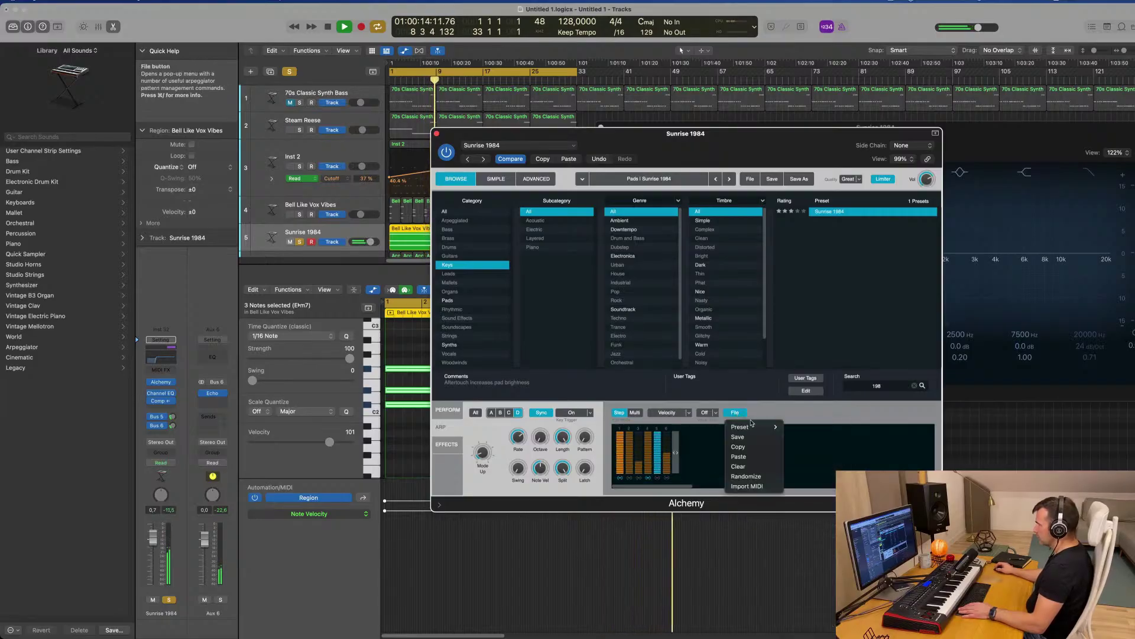
{"action": "mouse_move", "coordinate": [756, 428]}
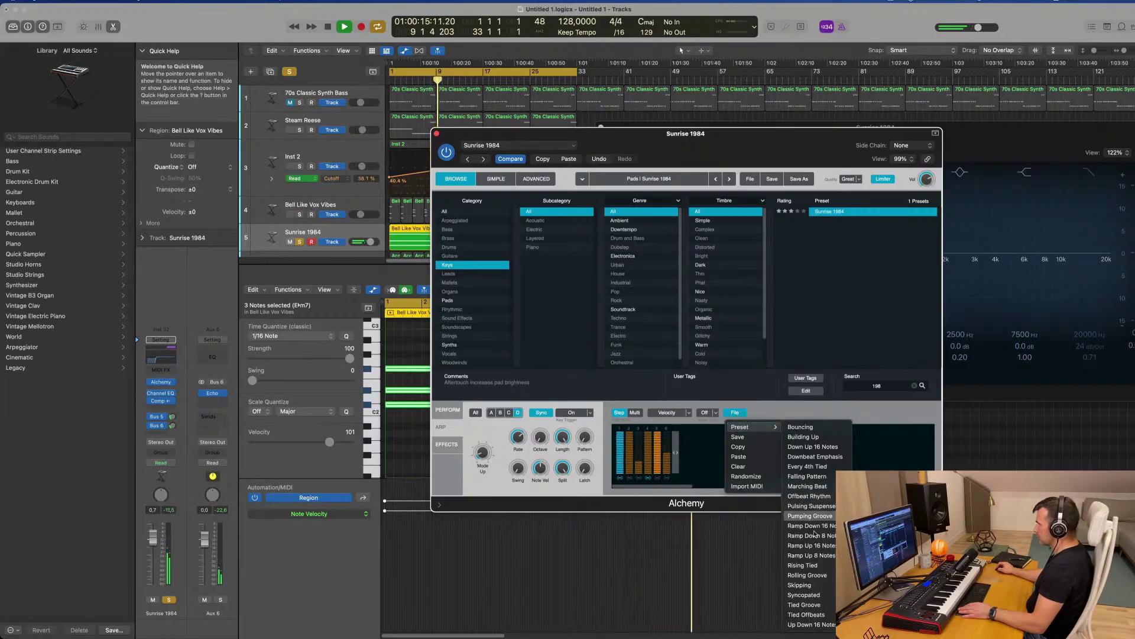
{"action": "left_click", "coordinate": [819, 595]}
{"action": "key", "text": "Return"}
{"action": "key", "text": "space"}
{"action": "left_click_drag", "start_coordinate": [710, 133], "coordinate": [803, 122]}
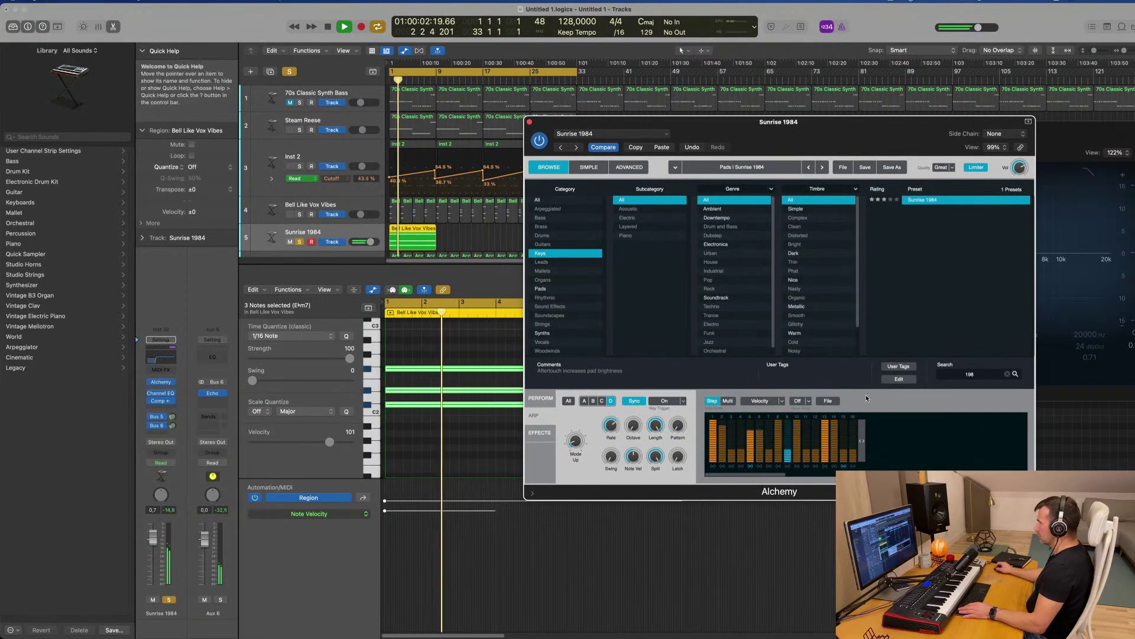
{"action": "left_click", "coordinate": [828, 402]}
{"action": "mouse_move", "coordinate": [834, 415]}
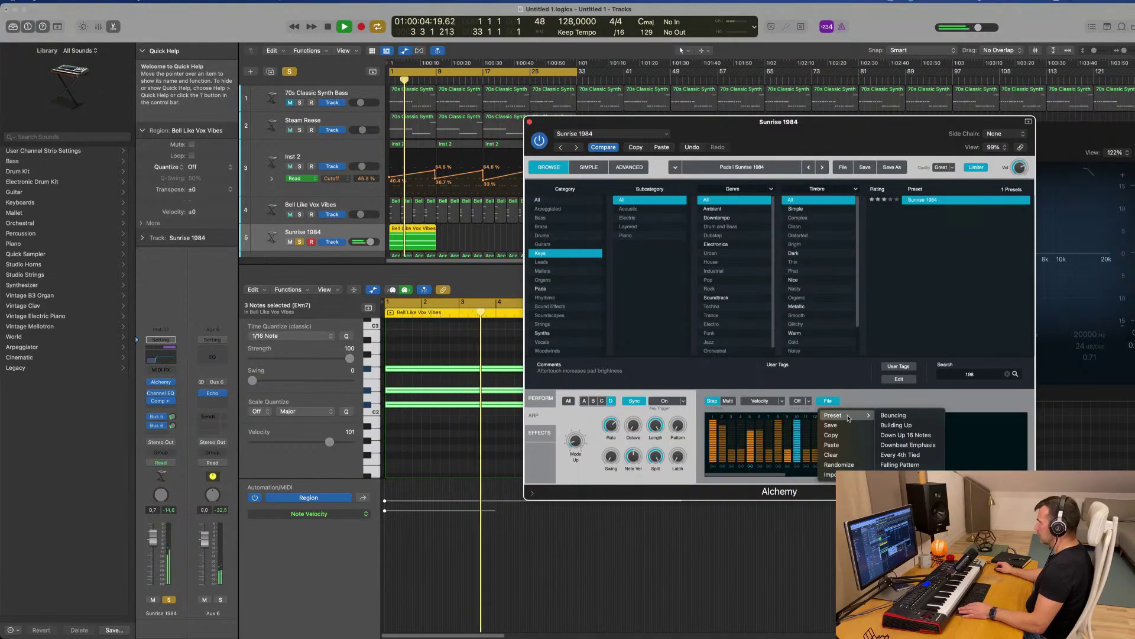
{"action": "left_click", "coordinate": [904, 502]}
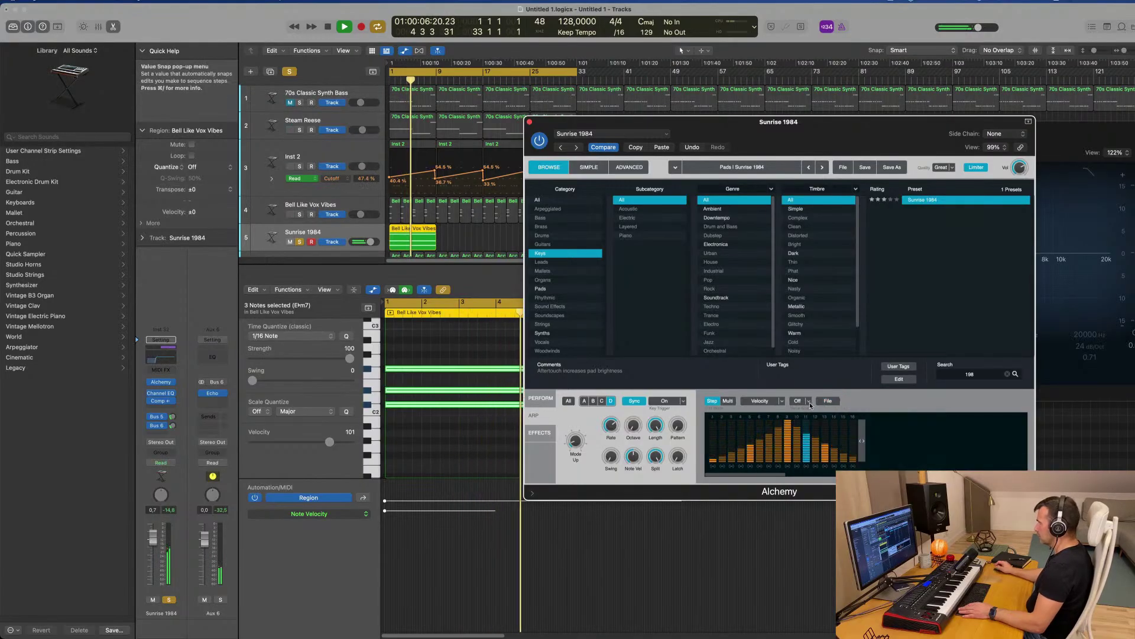
Load an accented 16-step arpeggiator preset in Sunrise 1984's Alchemy and move the plug-in window aside
{"action": "left_click", "coordinate": [829, 401]}
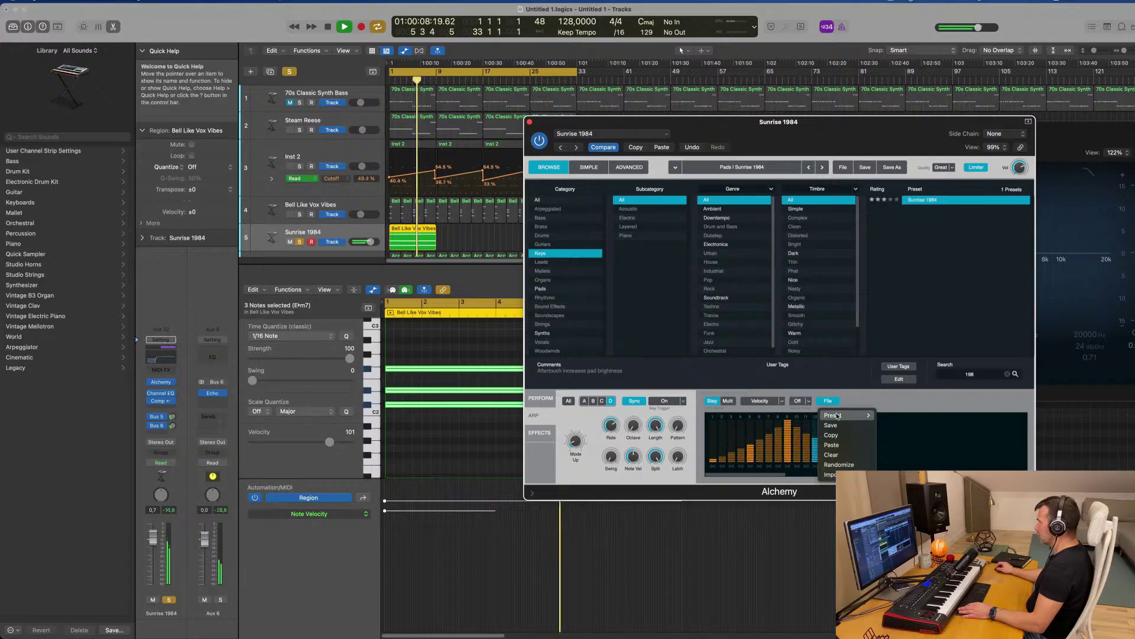
{"action": "mouse_move", "coordinate": [840, 415]}
{"action": "left_click", "coordinate": [905, 474]}
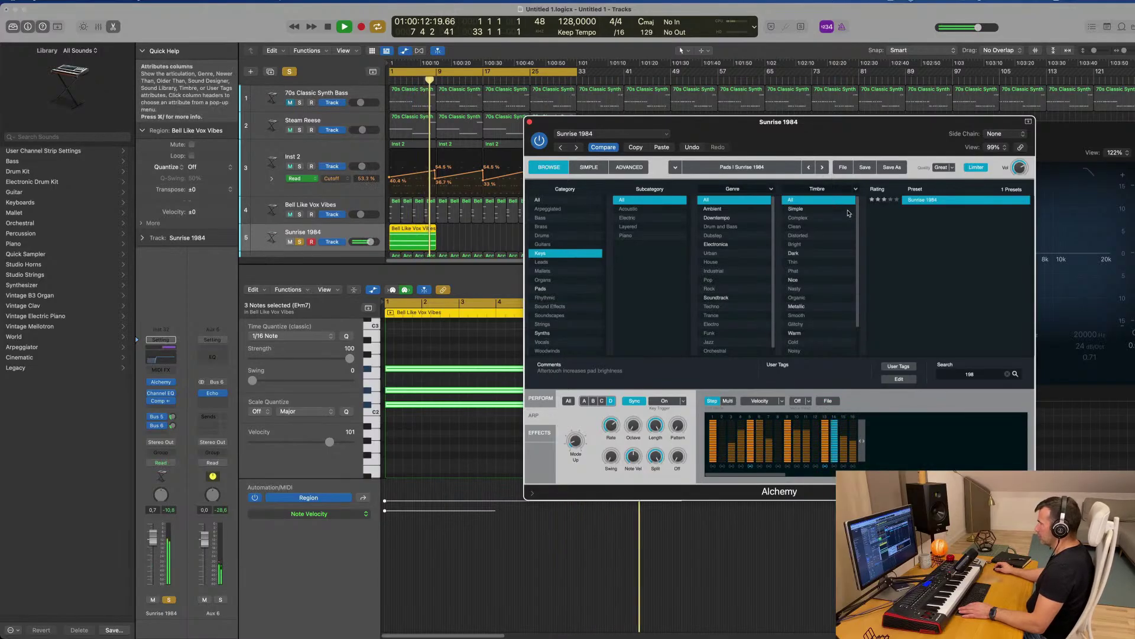
{"action": "left_click_drag", "start_coordinate": [804, 150], "coordinate": [851, 152]}
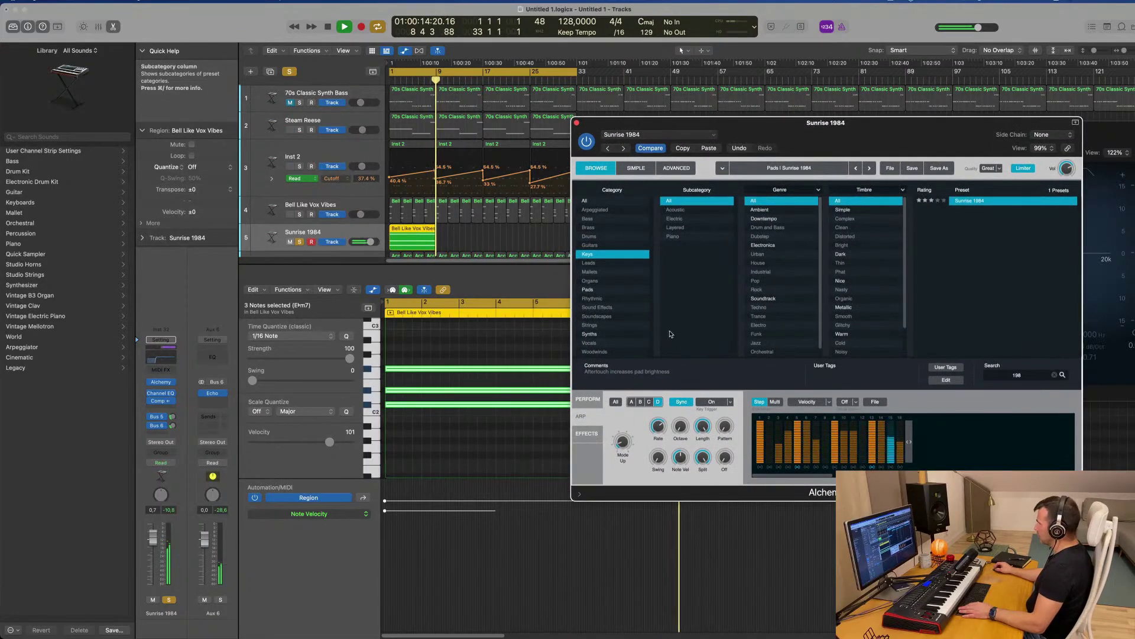
Repeat the Sunrise 1984 region three times to fill the loop up to bar 33, and reposition the Alchemy window
{"action": "key", "text": "Return"}
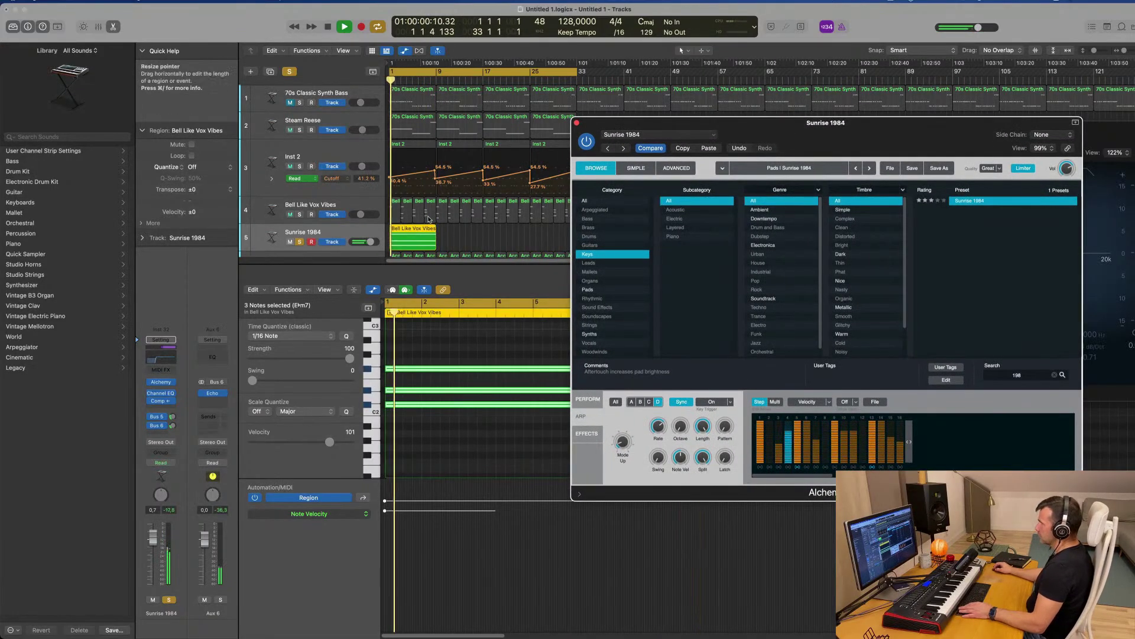
{"action": "left_click_drag", "start_coordinate": [464, 233], "coordinate": [431, 237]}
{"action": "key", "text": "super+r"}
{"action": "key", "text": "super+r"}
{"action": "key", "text": "super+r"}
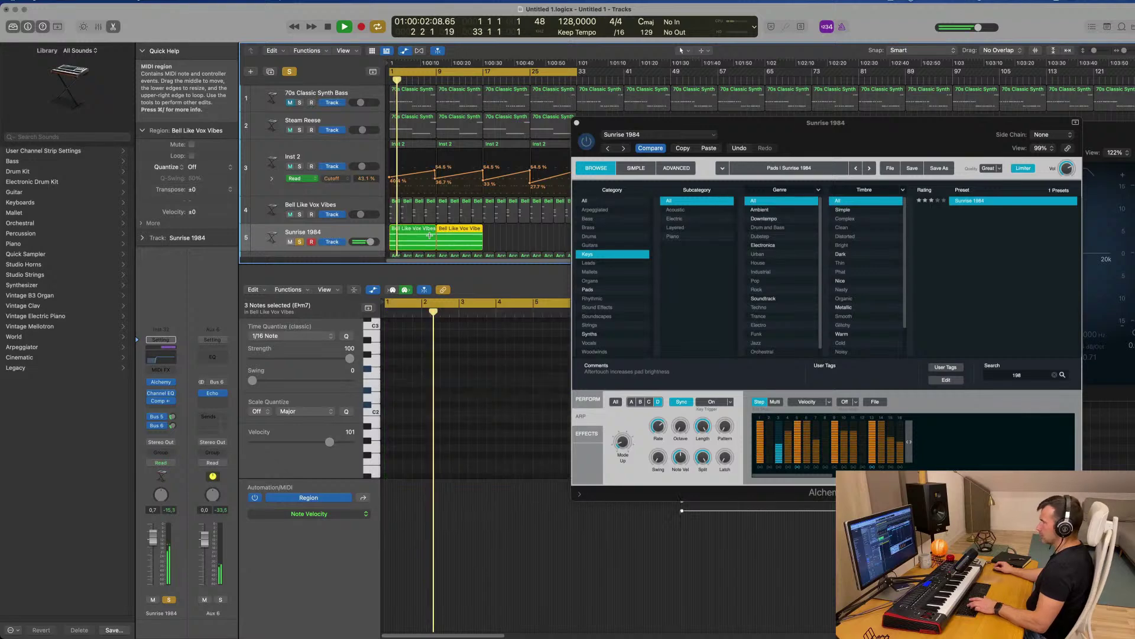
{"action": "left_click_drag", "start_coordinate": [871, 126], "coordinate": [784, 70]}
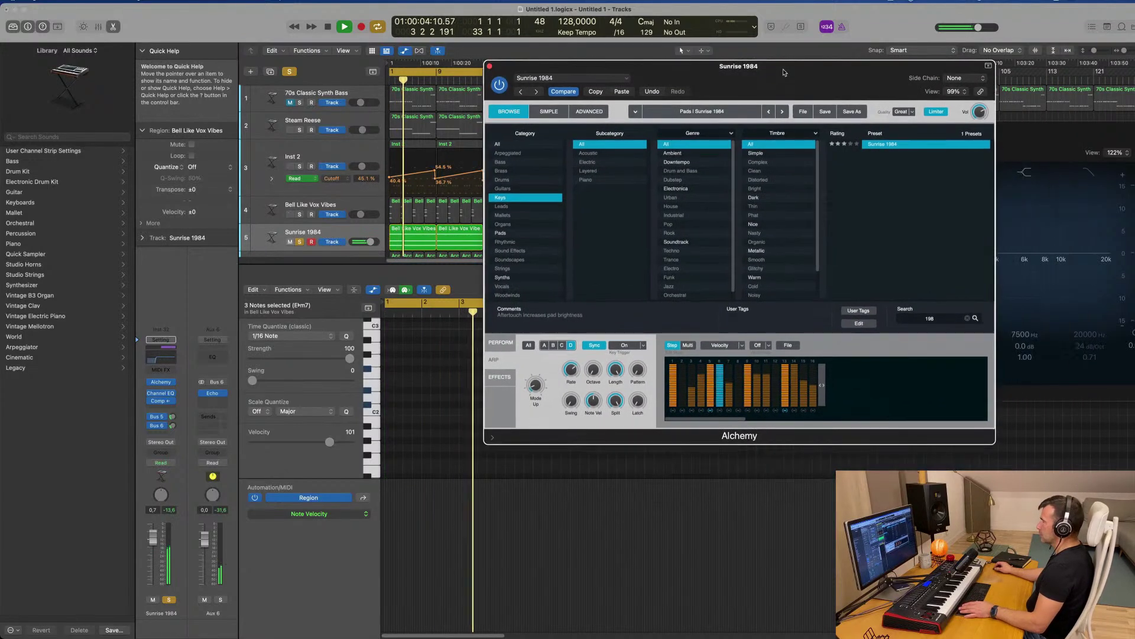
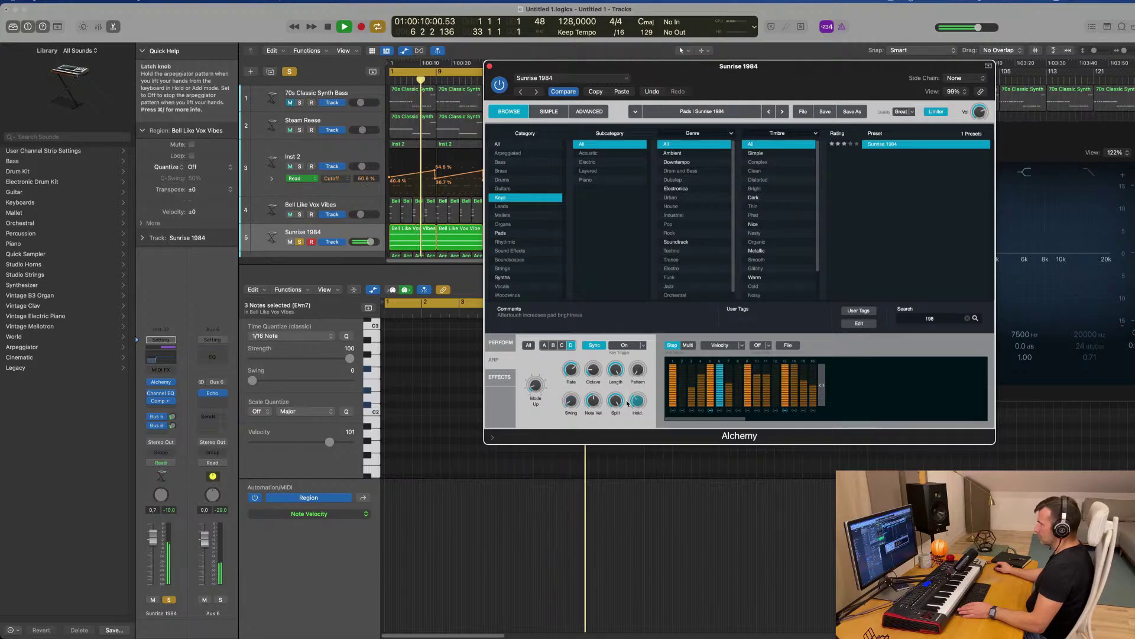
Try Alchemy's arpeggiator Latch Hold mode and a Split note around F 3, restoring both settings
{"action": "left_click_drag", "start_coordinate": [640, 403], "coordinate": [618, 470]}
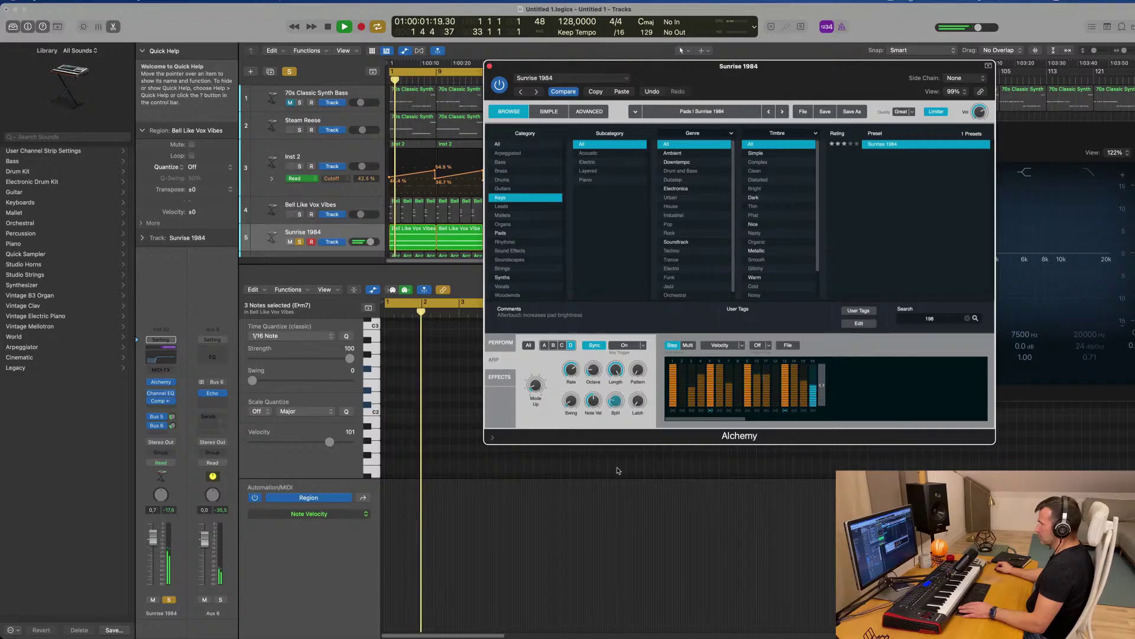
{"action": "left_click_drag", "start_coordinate": [618, 389], "coordinate": [617, 366]}
{"action": "key", "text": "space"}
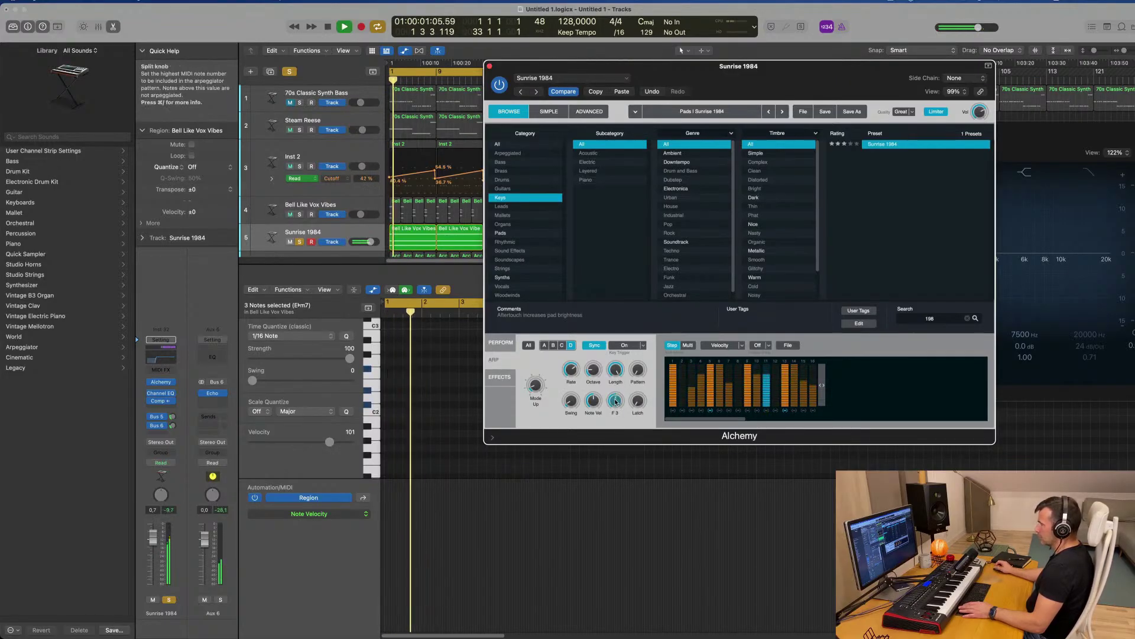
{"action": "left_click_drag", "start_coordinate": [618, 388], "coordinate": [622, 418]}
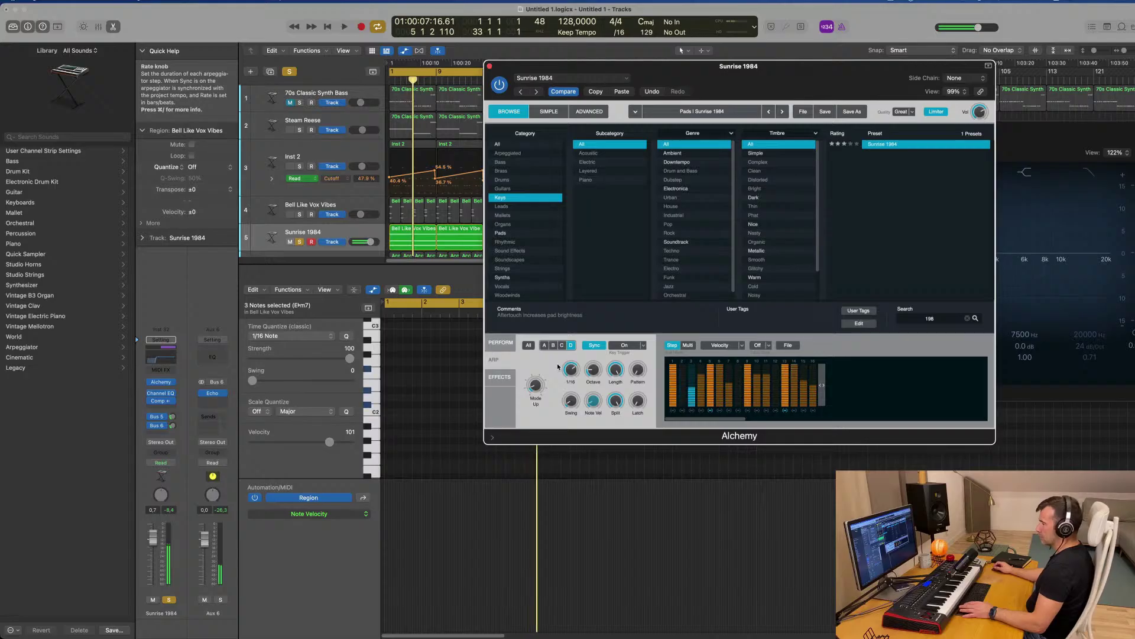
Unsolo Sunrise 1984, select all its regions and close the Channel EQ window
{"action": "left_click", "coordinate": [169, 600]}
{"action": "key", "text": "space"}
{"action": "left_click", "coordinate": [168, 600]}
{"action": "key", "text": "space"}
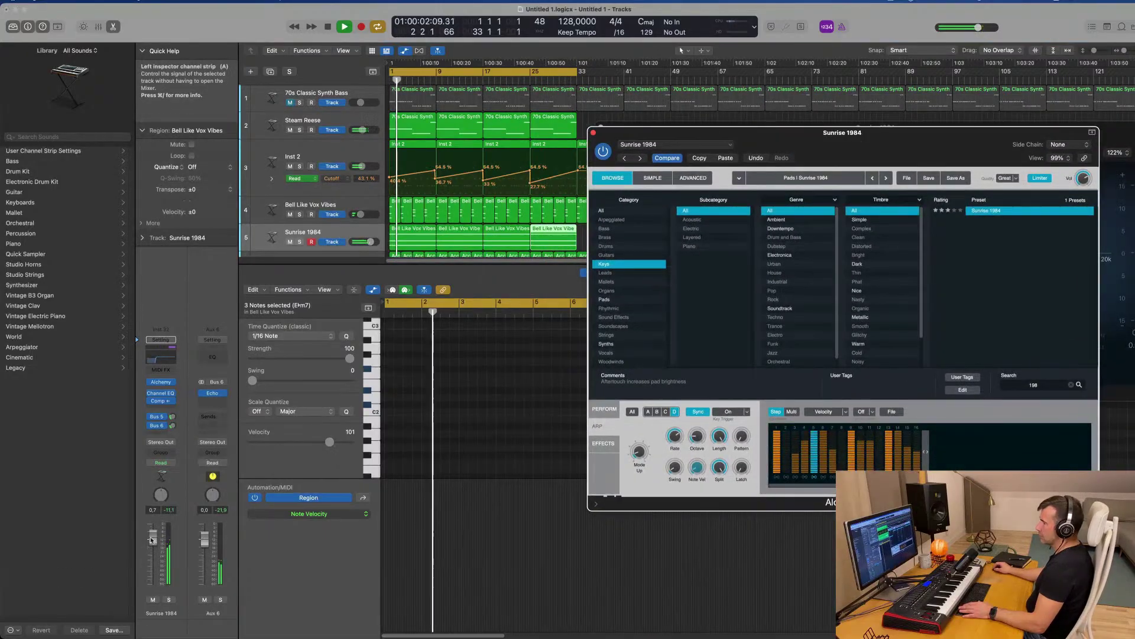
{"action": "left_click", "coordinate": [300, 241]}
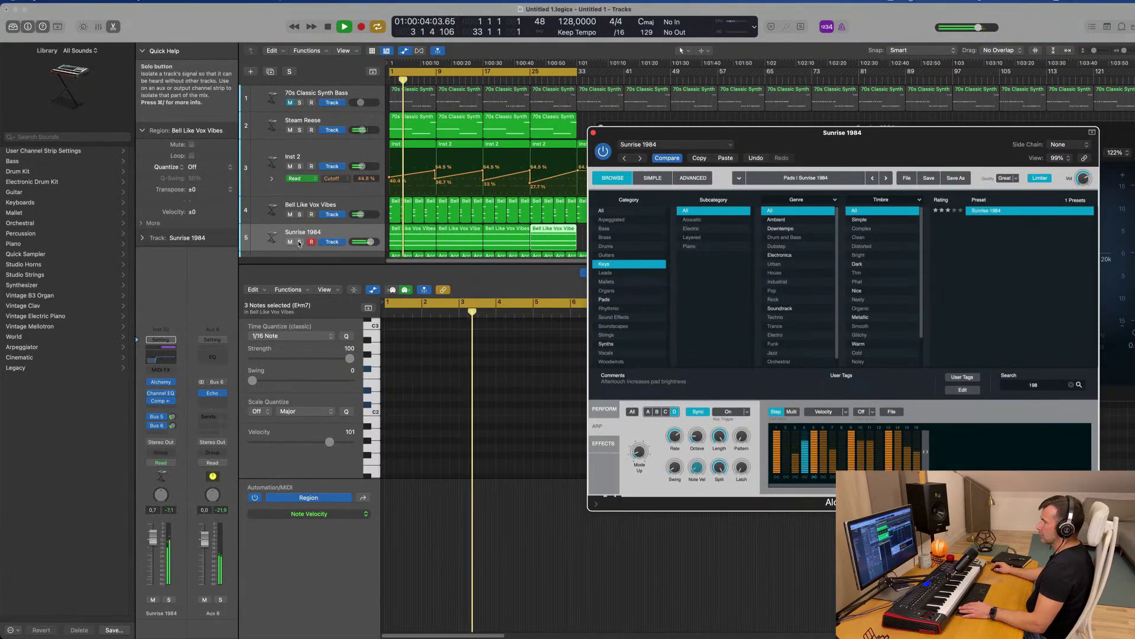
{"action": "left_click", "coordinate": [342, 236]}
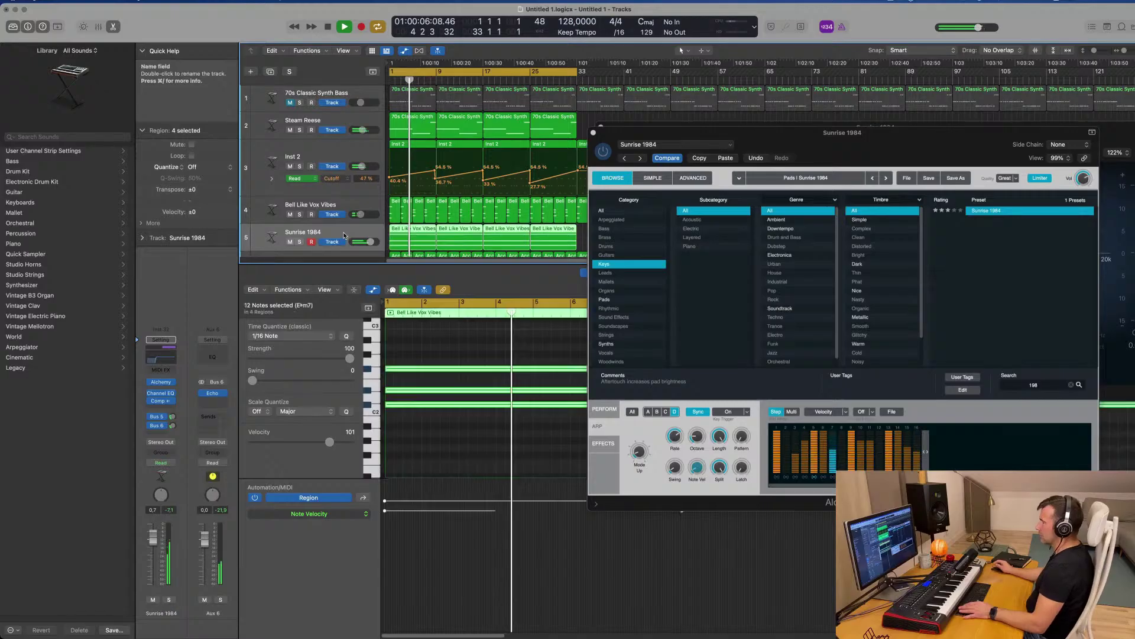
{"action": "left_click_drag", "start_coordinate": [861, 138], "coordinate": [882, 172]}
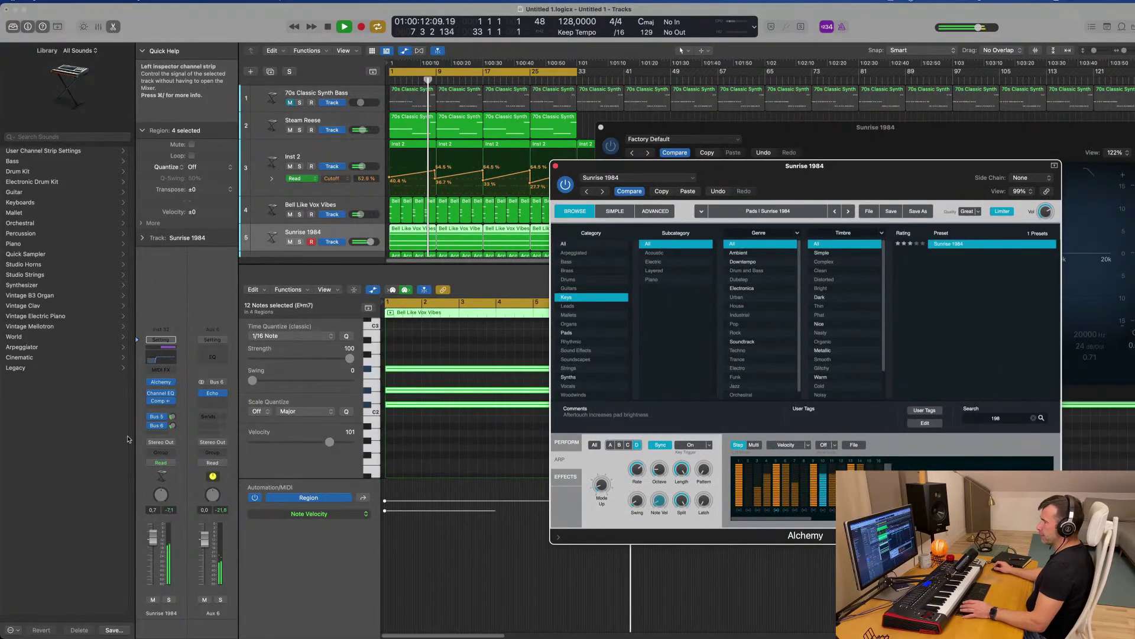
{"action": "left_click", "coordinate": [601, 127]}
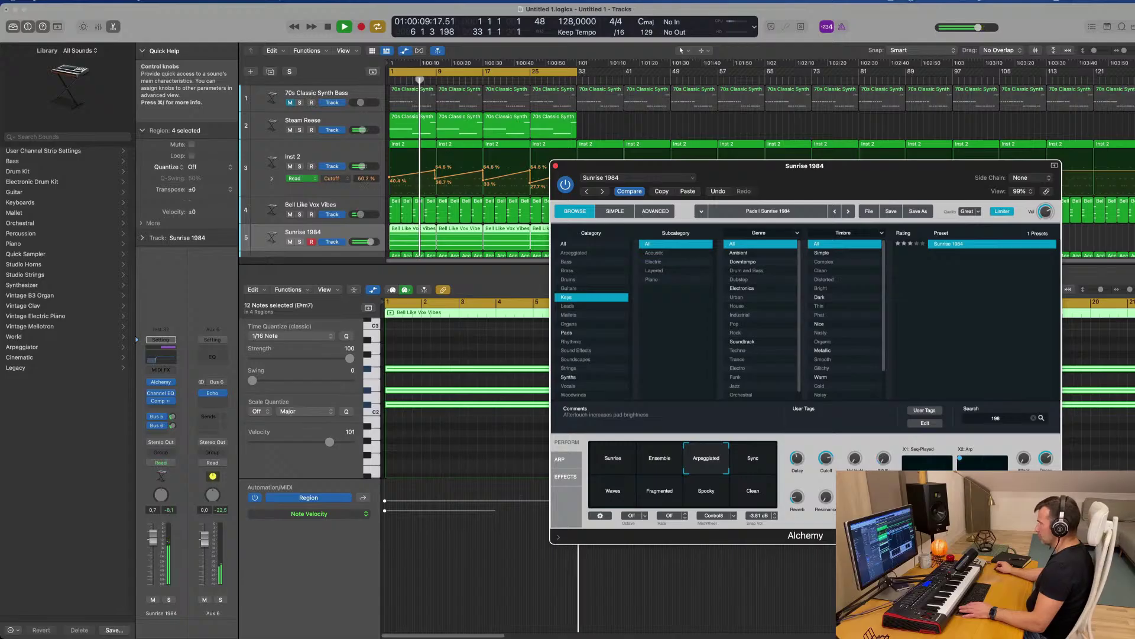
Try Alchemy's performance XY pad during playback and set its Delay to about 51.1%
{"action": "key", "text": "space"}
{"action": "key", "text": "space"}
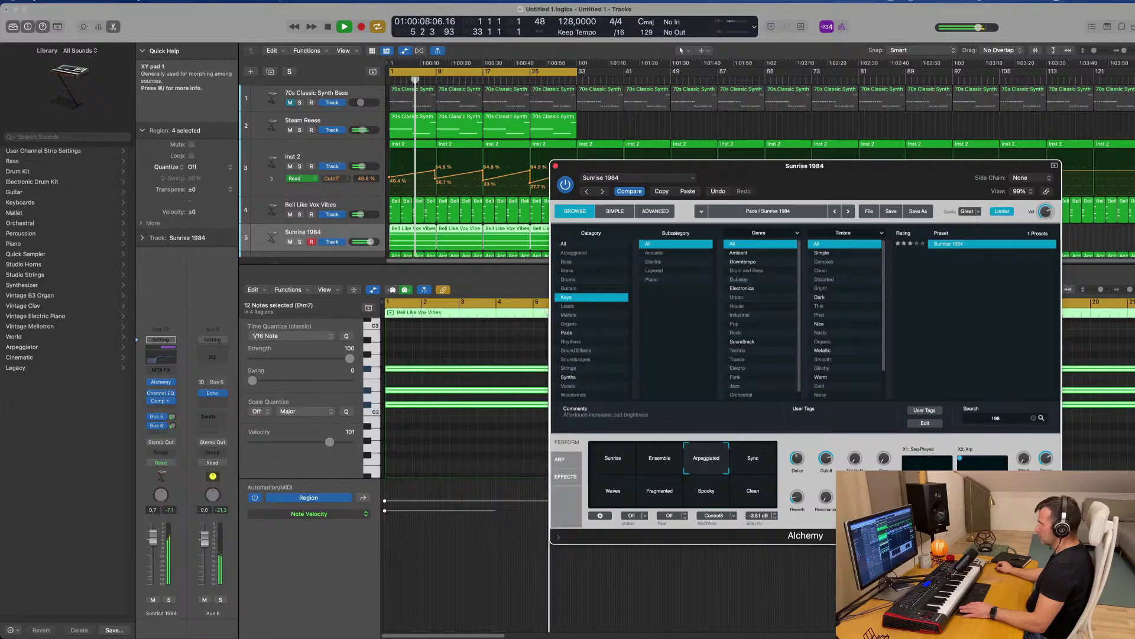
{"action": "key", "text": "space"}
{"action": "key", "text": "space"}
{"action": "left_click_drag", "start_coordinate": [960, 459], "coordinate": [946, 479]}
{"action": "key", "text": "Return"}
{"action": "mouse_move", "coordinate": [818, 498]}
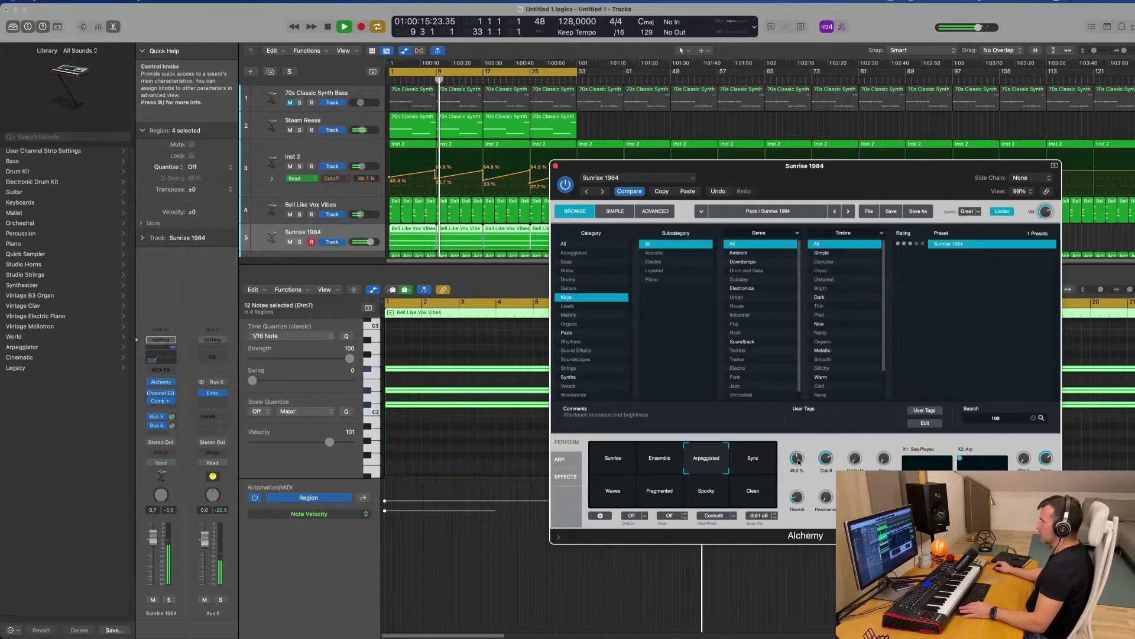
{"action": "key", "text": "space"}
{"action": "key", "text": "space"}
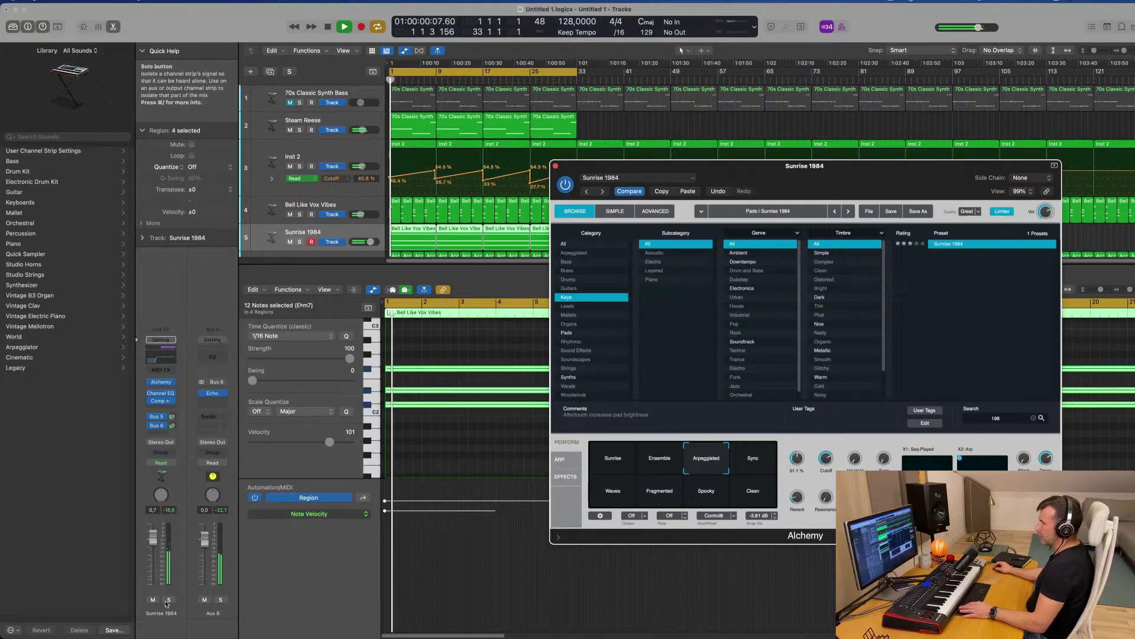
Set the Sunrise 1984 Compressor threshold to about -13.5 dB, auditioning it soloed and in the mix
{"action": "left_click", "coordinate": [168, 599]}
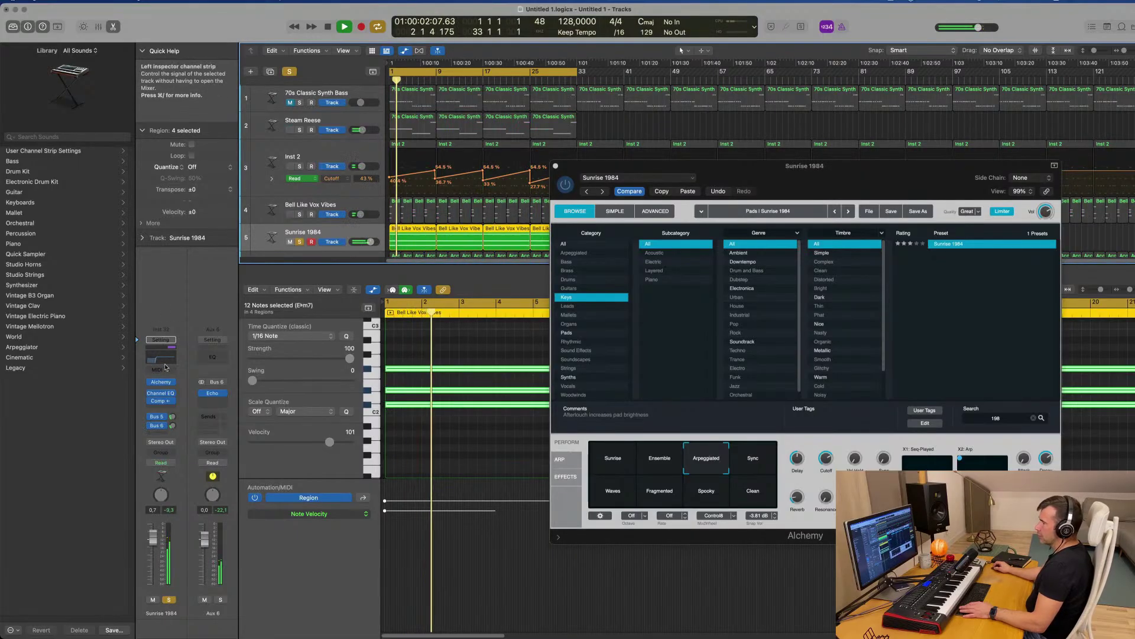
{"action": "left_click", "coordinate": [161, 400]}
{"action": "key", "text": "space"}
{"action": "key", "text": "space"}
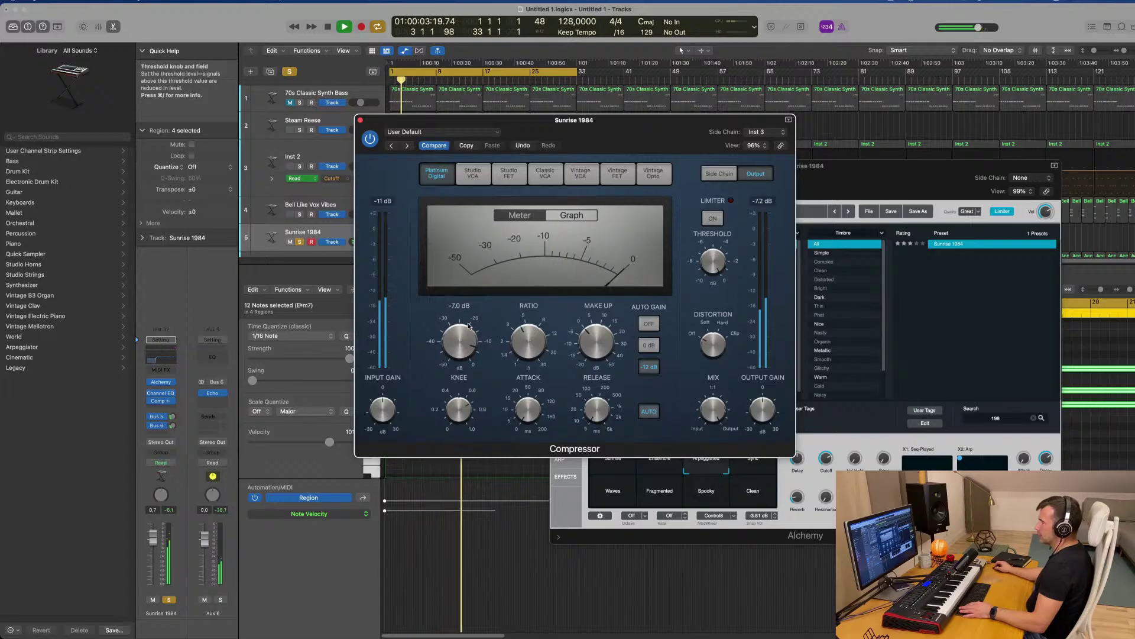
{"action": "left_click_drag", "start_coordinate": [467, 331], "coordinate": [467, 338]}
{"action": "key", "text": "Return"}
{"action": "left_click", "coordinate": [299, 241]}
{"action": "key", "text": "Return"}
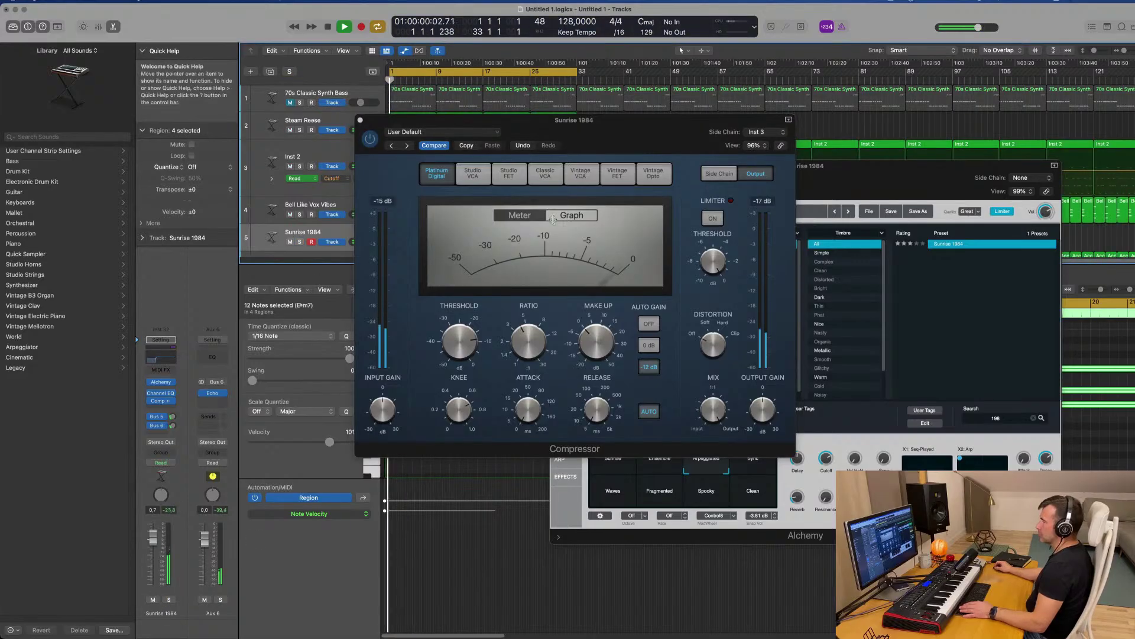
{"action": "left_click_drag", "start_coordinate": [592, 120], "coordinate": [450, 153]}
{"action": "left_click_drag", "start_coordinate": [809, 170], "coordinate": [822, 115]}
{"action": "left_click", "coordinate": [288, 179]}
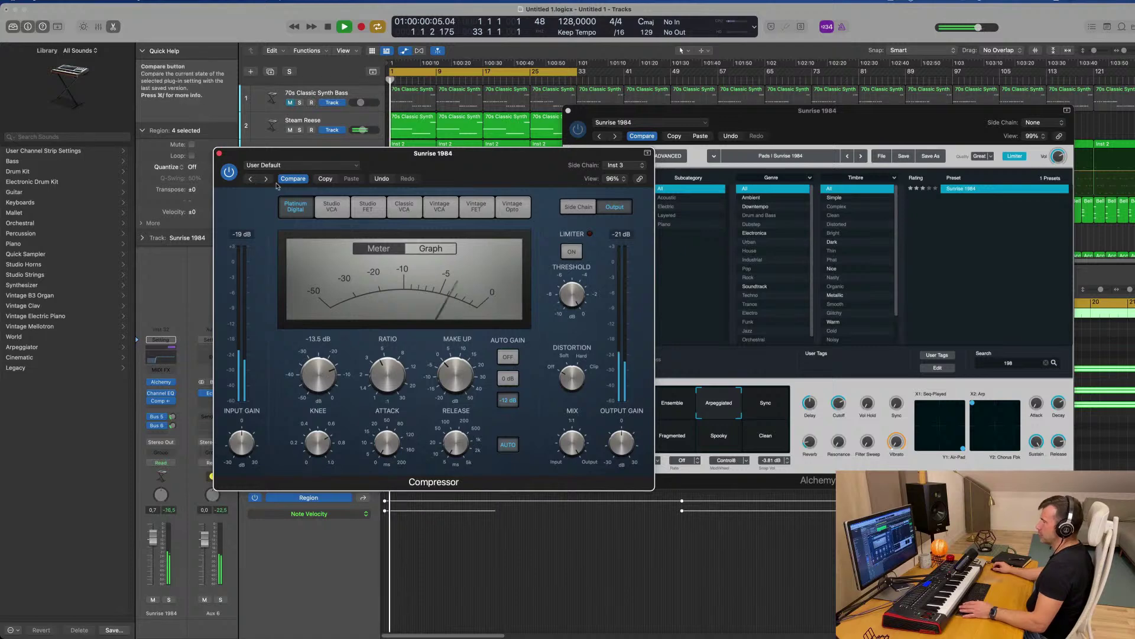
{"action": "left_click", "coordinate": [219, 153]}
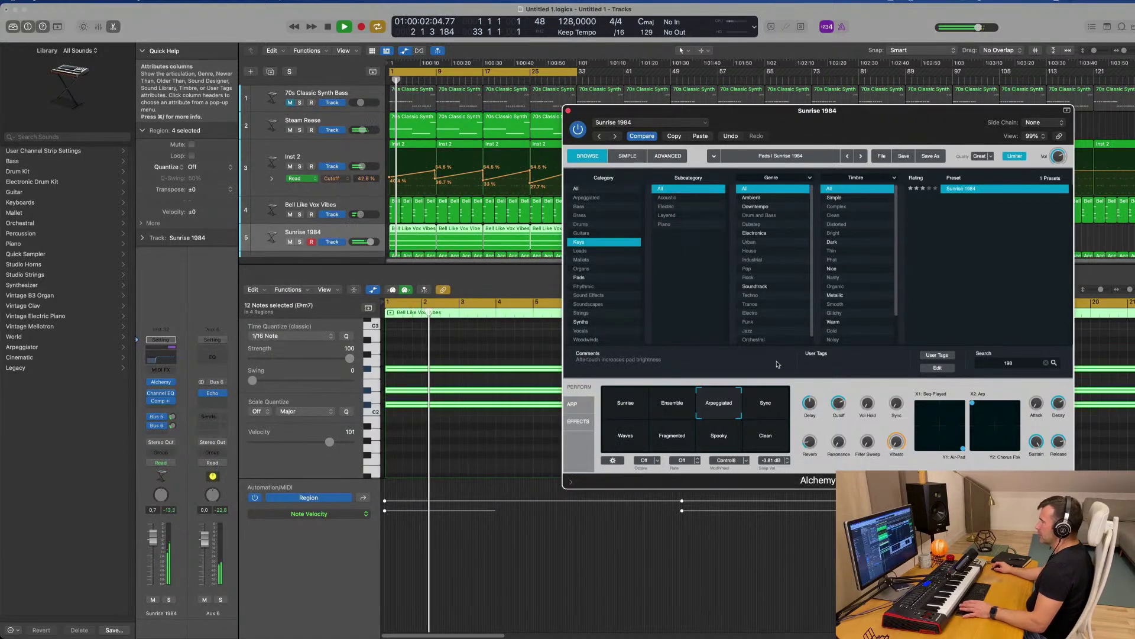
Set the Sunrise 1984 Compressor threshold to about -7.5 dB, close its window and restart playback
{"action": "left_click", "coordinate": [319, 235]}
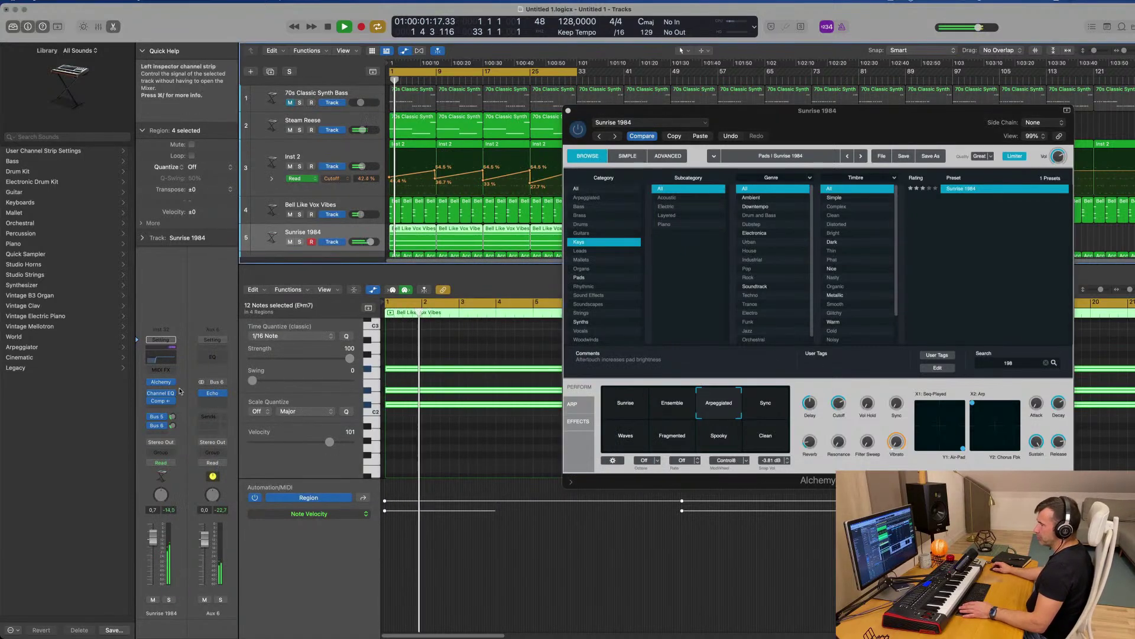
{"action": "left_click", "coordinate": [159, 403]}
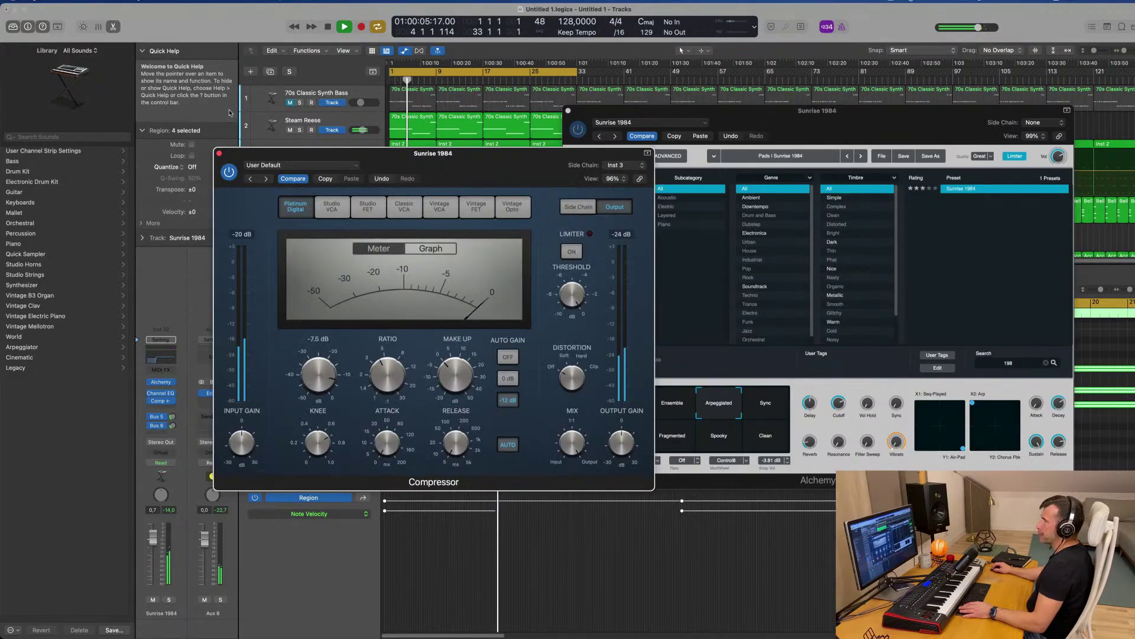
{"action": "left_click", "coordinate": [219, 153]}
{"action": "key", "text": "space"}
{"action": "key", "text": "space"}
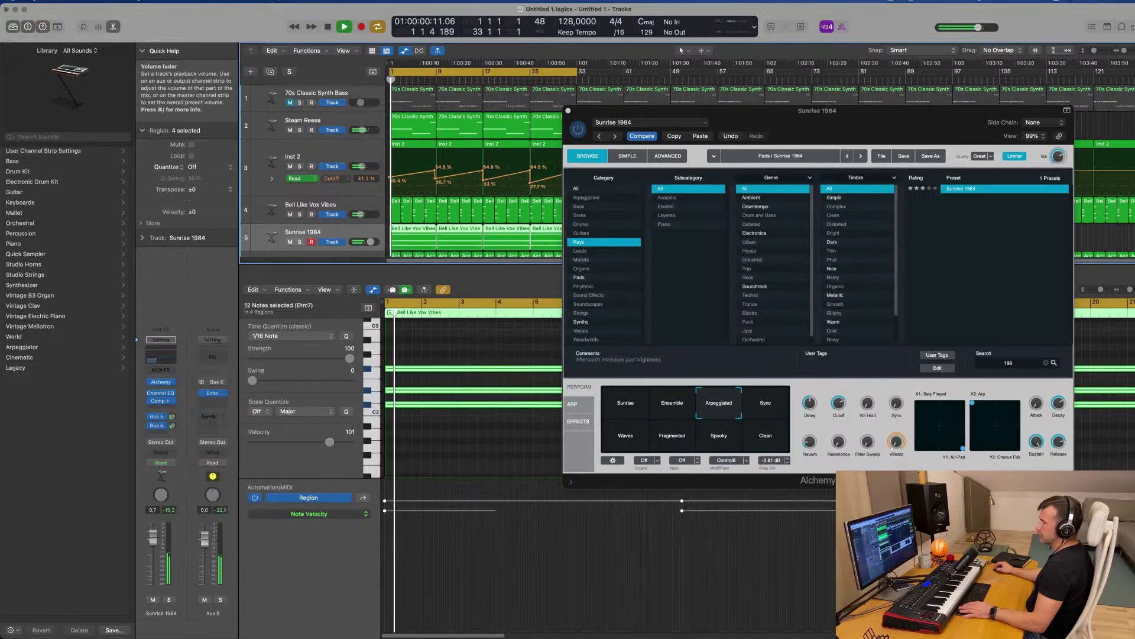
Solo Sunrise 1984 and adjust Alchemy's Attack around 35.8% during playback
{"action": "key", "text": "space"}
{"action": "key", "text": "space"}
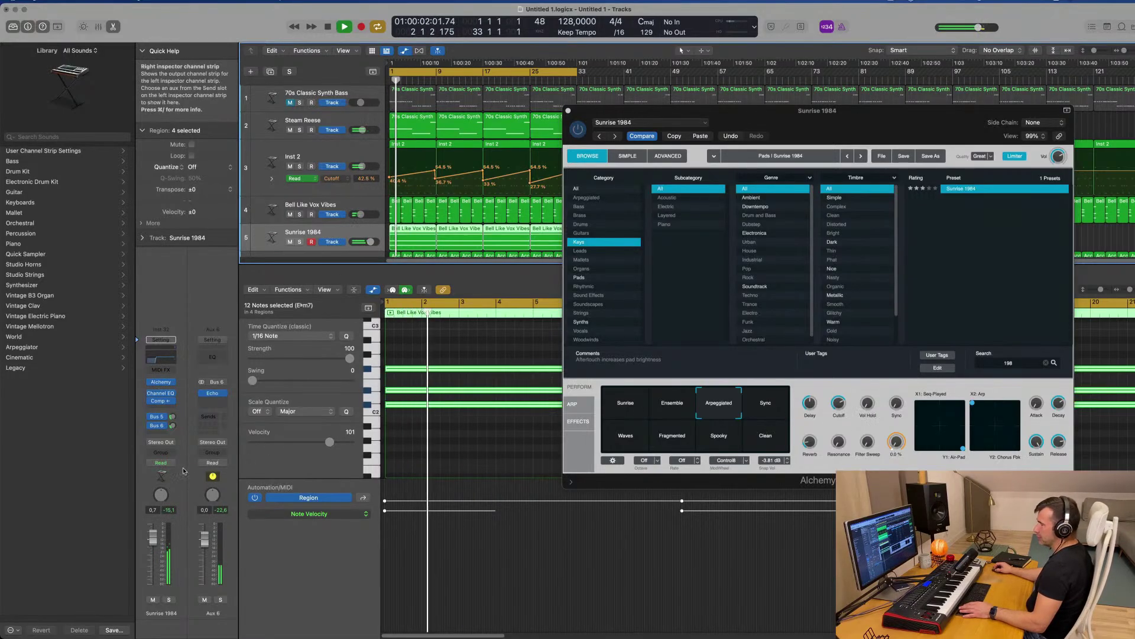
{"action": "left_click", "coordinate": [170, 601]}
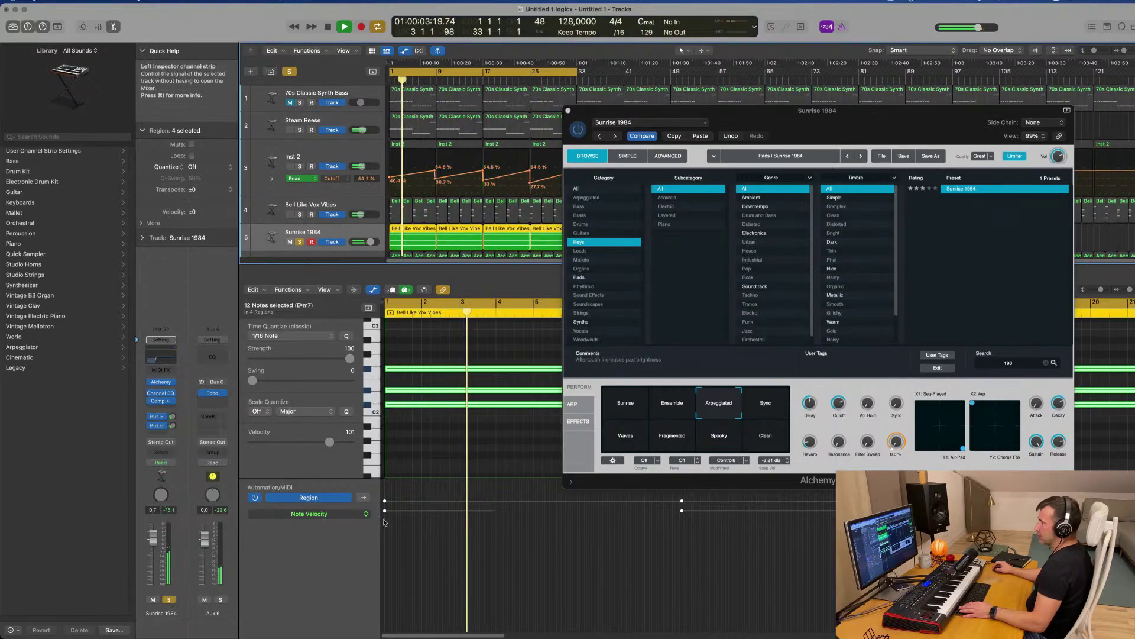
{"action": "left_click_drag", "start_coordinate": [879, 127], "coordinate": [814, 116]}
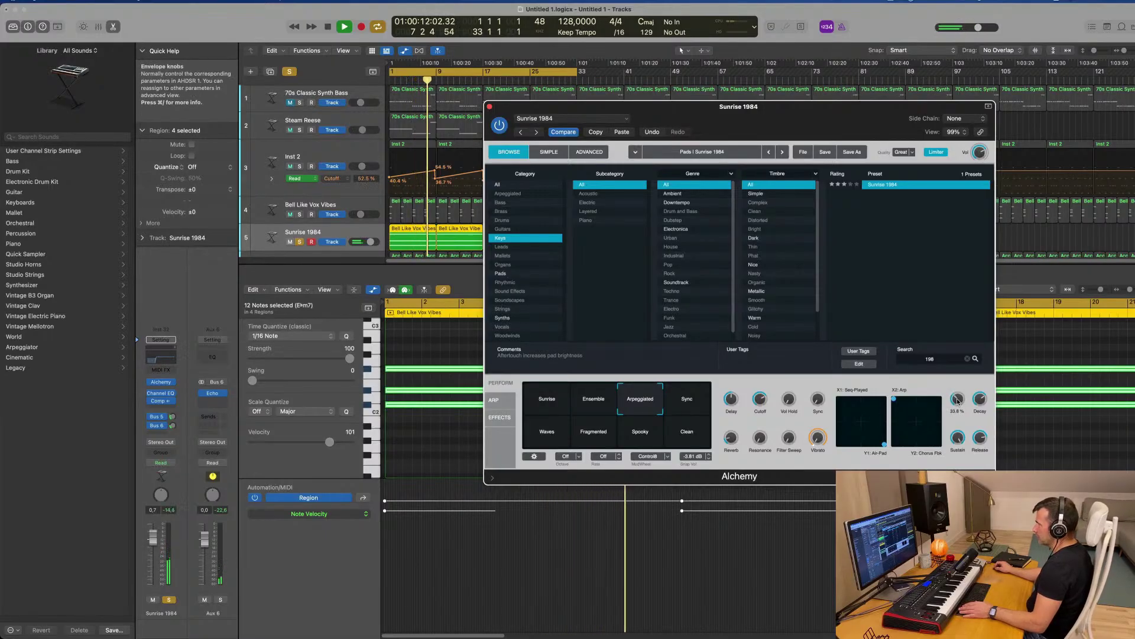
{"action": "left_click_drag", "start_coordinate": [958, 400], "coordinate": [958, 397]}
{"action": "key", "text": "space"}
{"action": "key", "text": "space"}
Unsolo Sunrise 1984, fine-tune Alchemy's Cutoff in the full mix and close the Alchemy window
{"action": "left_click", "coordinate": [169, 599]}
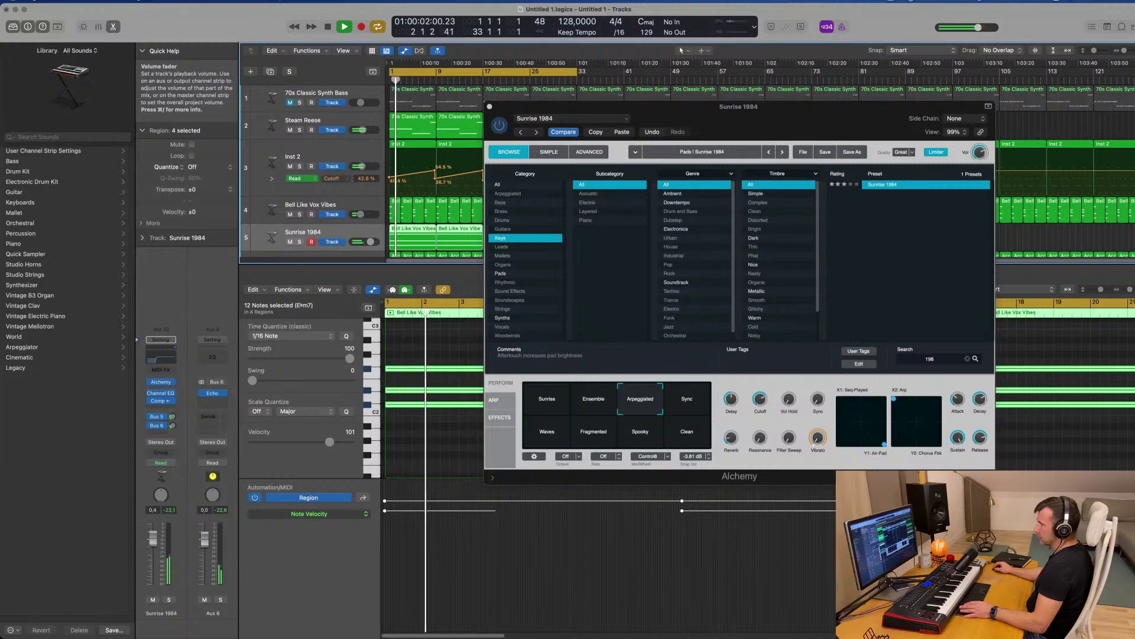
{"action": "left_click", "coordinate": [764, 397]}
{"action": "left_click_drag", "start_coordinate": [766, 395], "coordinate": [767, 392]}
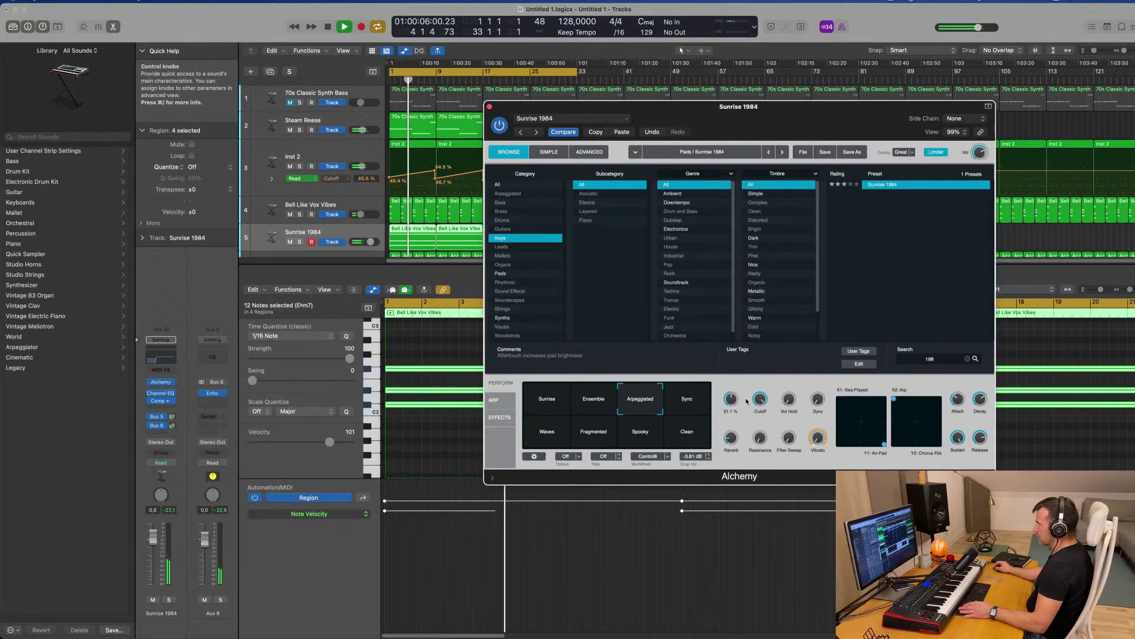
{"action": "left_click_drag", "start_coordinate": [760, 397], "coordinate": [761, 398]}
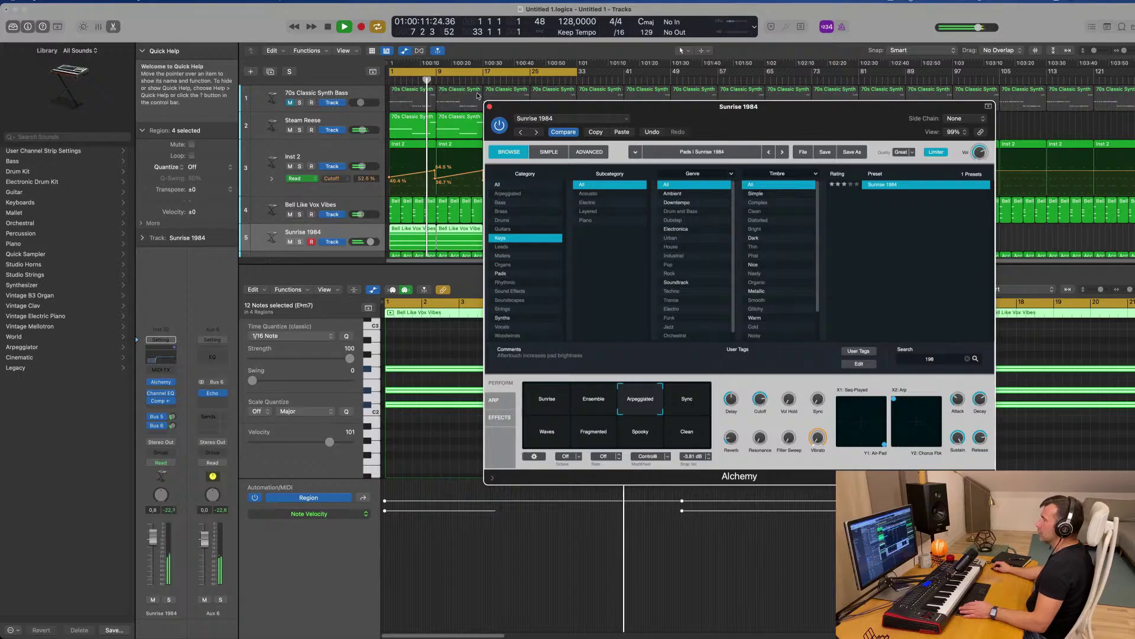
{"action": "key", "text": "super+w"}
{"action": "left_click", "coordinate": [891, 1]}
{"action": "left_click", "coordinate": [859, 17]}
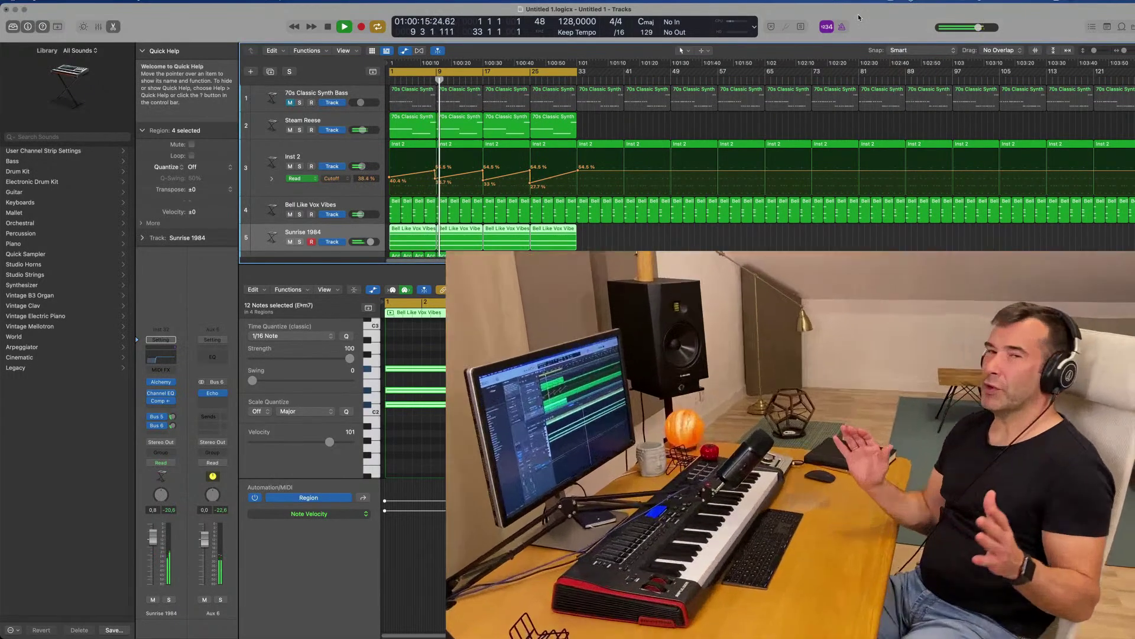